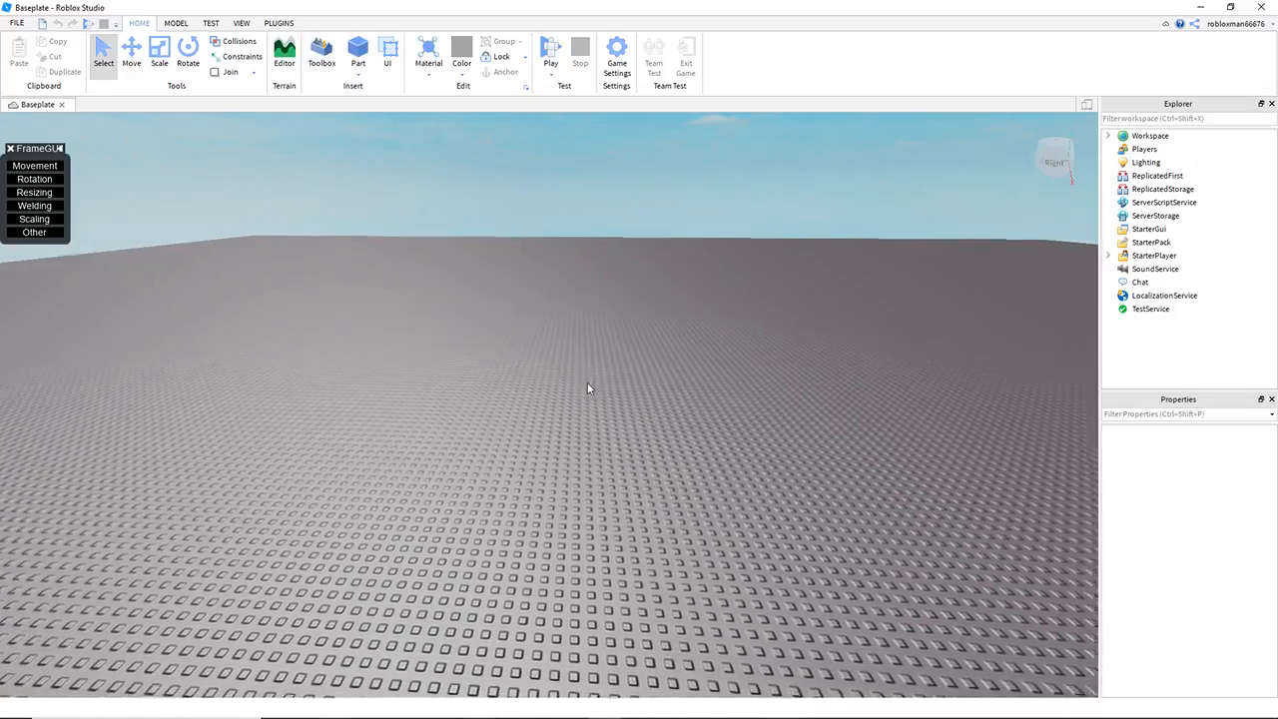
left_click_drag(228, 288, 442, 383)
left_click_drag(804, 548, 807, 550)
right_click_drag(807, 550, 802, 533)
scroll(800, 542, "down", 10)
key("w")
key("w")
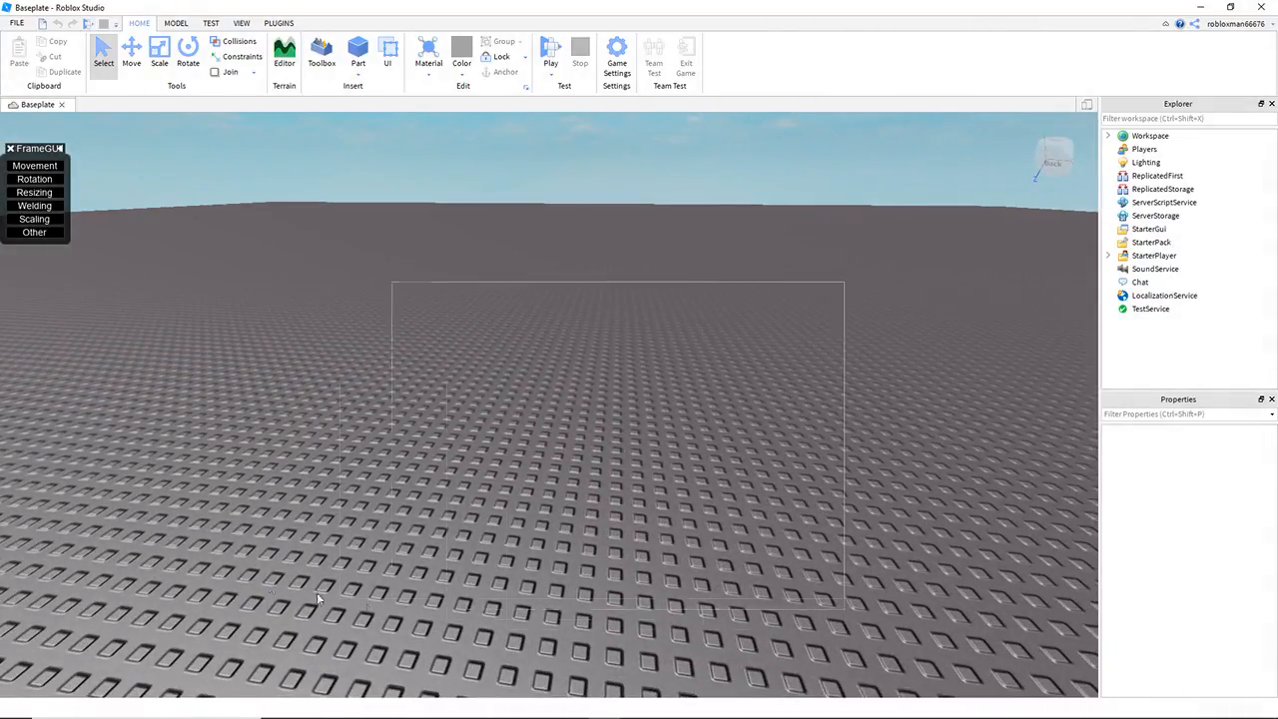
key("w")
right_click_drag(522, 442, 521, 442)
scroll(522, 442, "down", 4)
scroll(595, 409, "up", 6)
scroll(599, 408, "down", 8)
right_click_drag(598, 408, 561, 395)
scroll(562, 388, "down", 6)
scroll(561, 396, "down", 3)
scroll(561, 395, "down", 5)
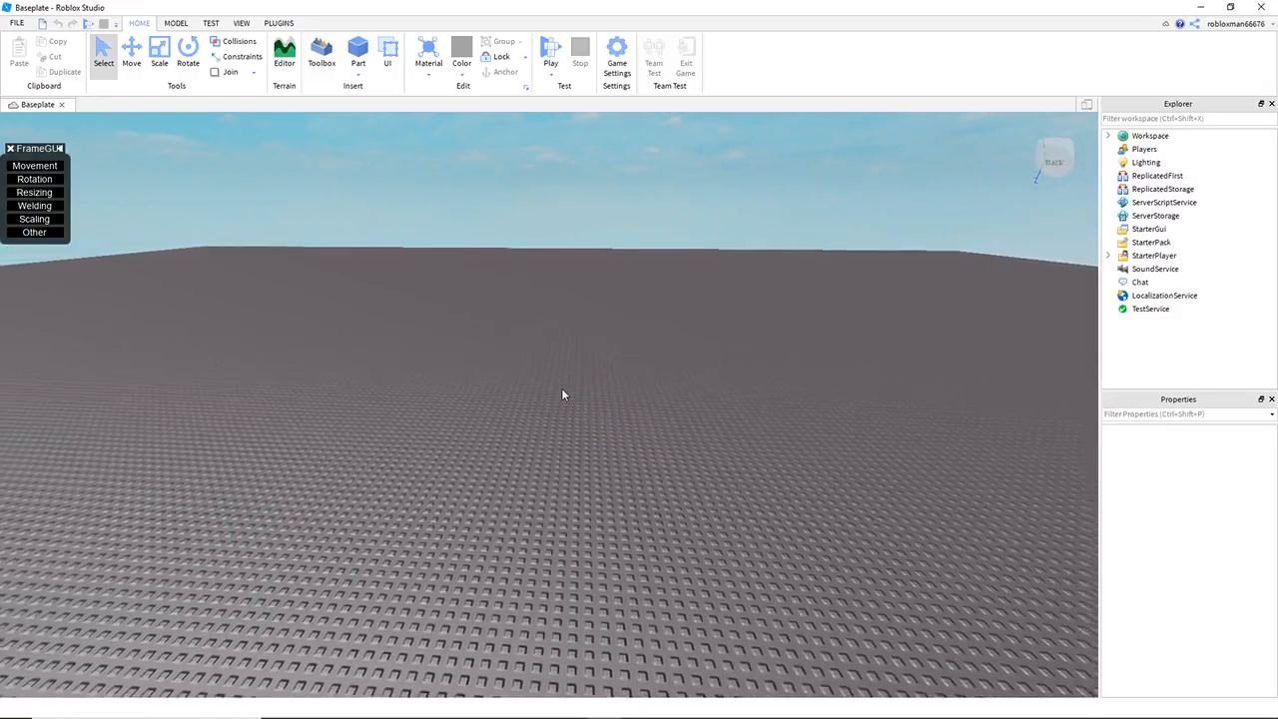
scroll(562, 395, "down", 3)
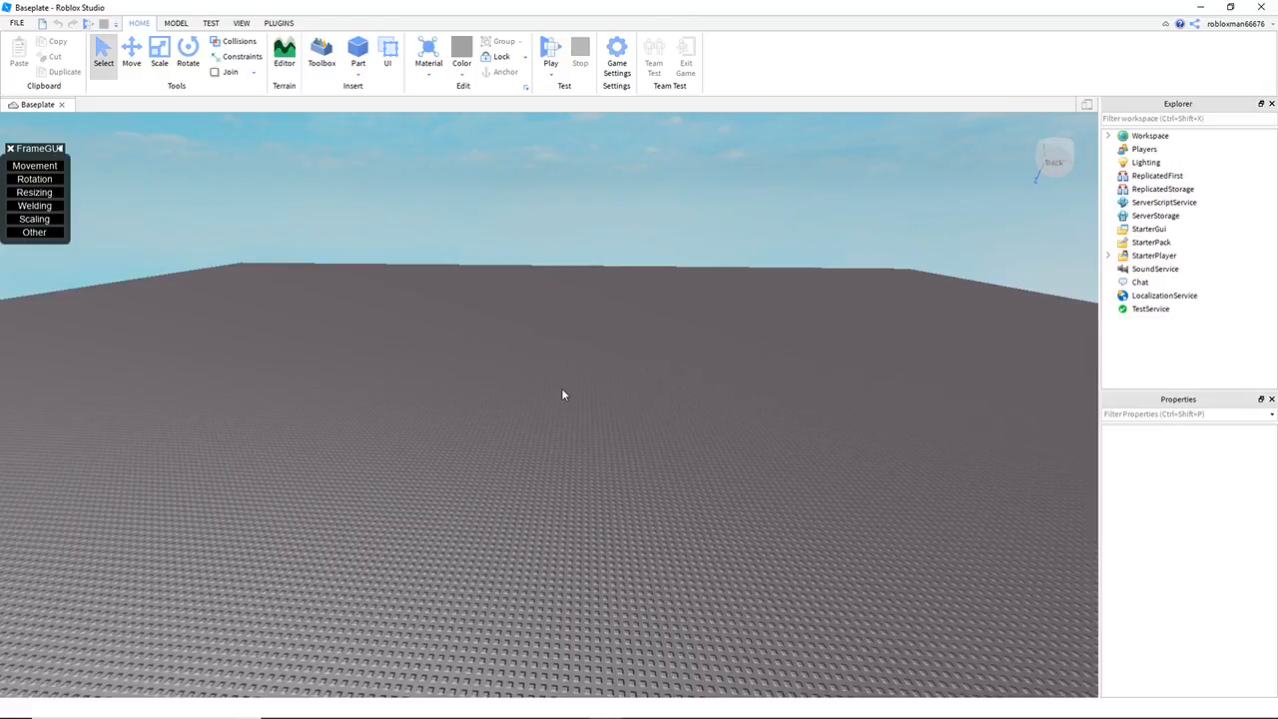
scroll(562, 396, "down", 3)
scroll(561, 387, "up", 2)
scroll(596, 372, "up", 4)
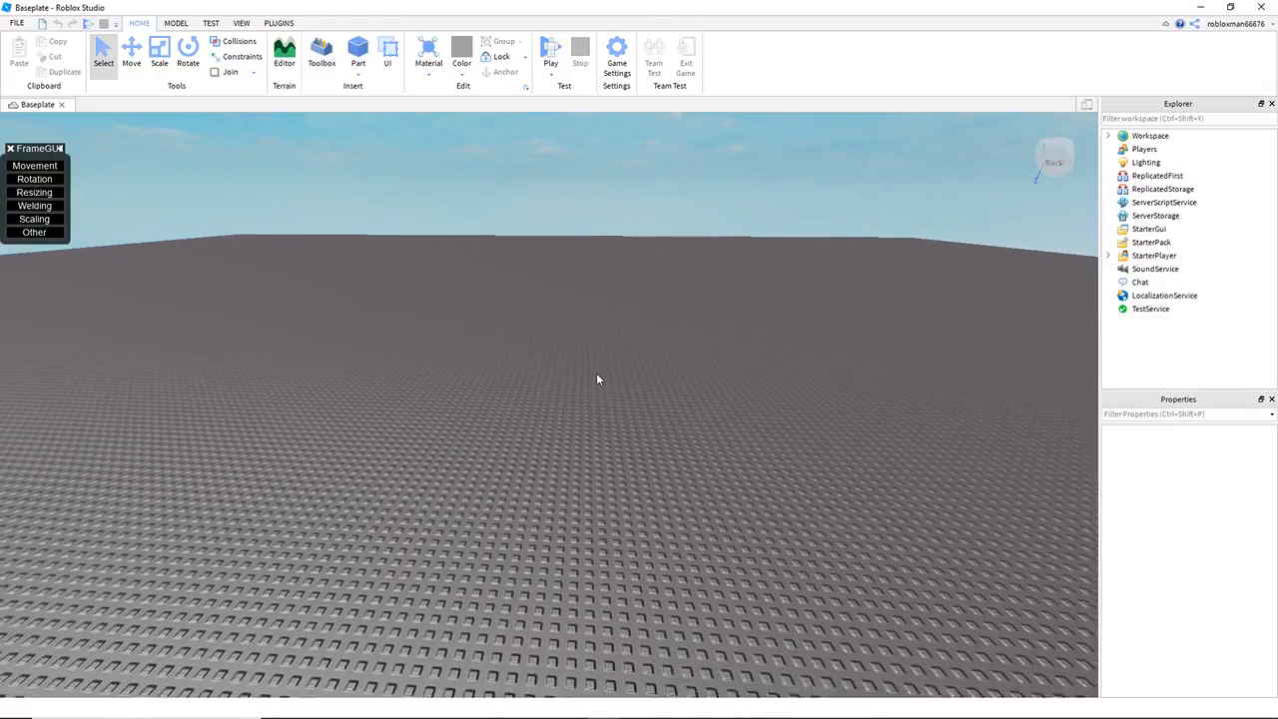
scroll(589, 376, "up", 2)
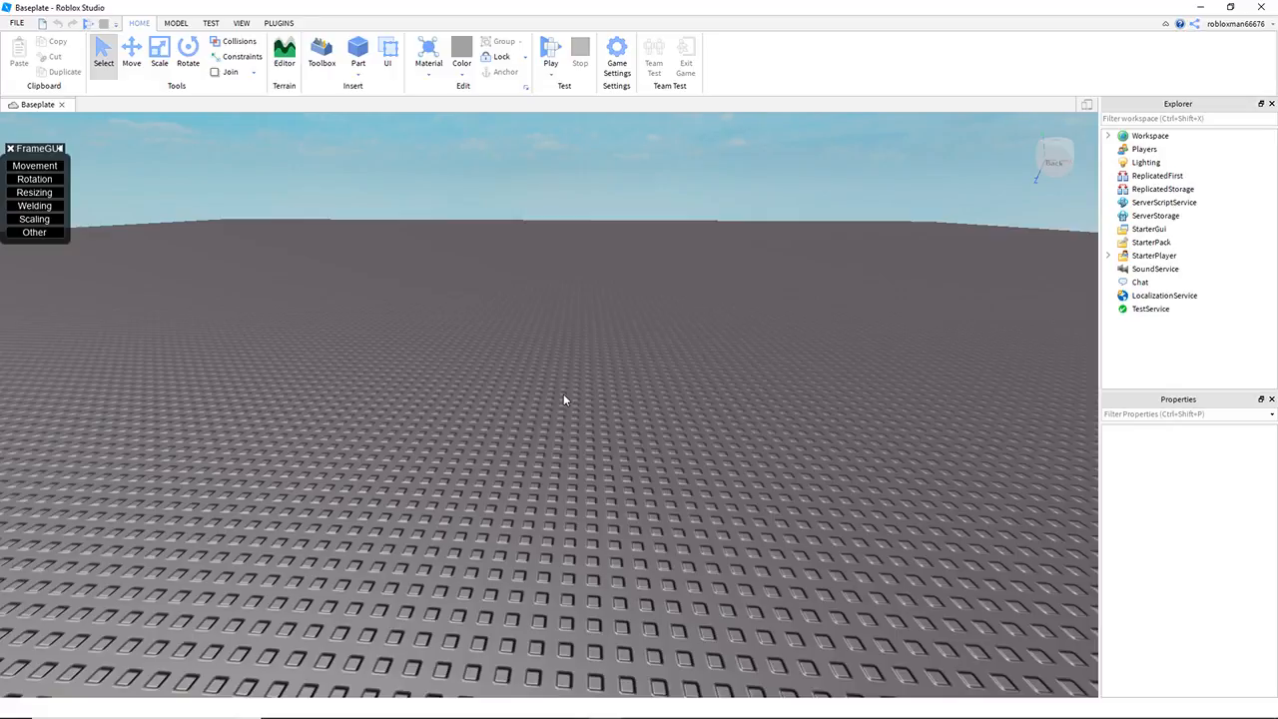
scroll(510, 160, "up", 4)
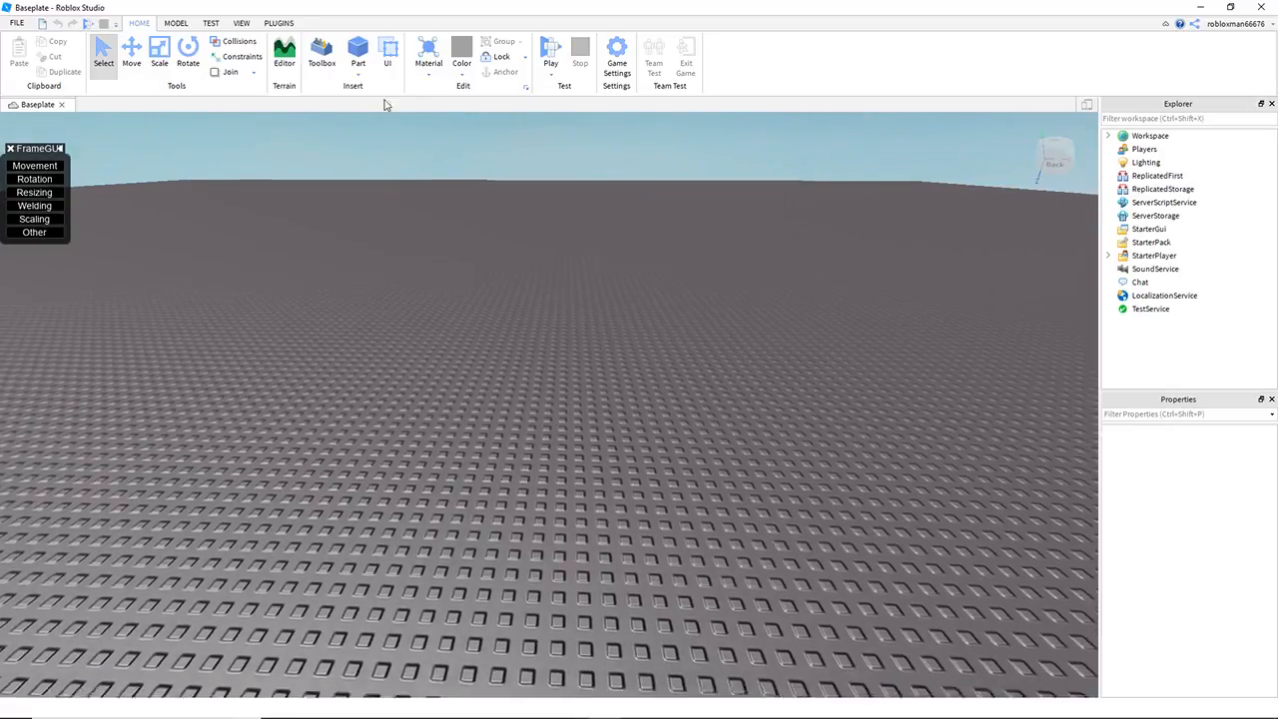
Step: Launch the Buildv4 plugin and activate its Move tool
left_click(276, 23)
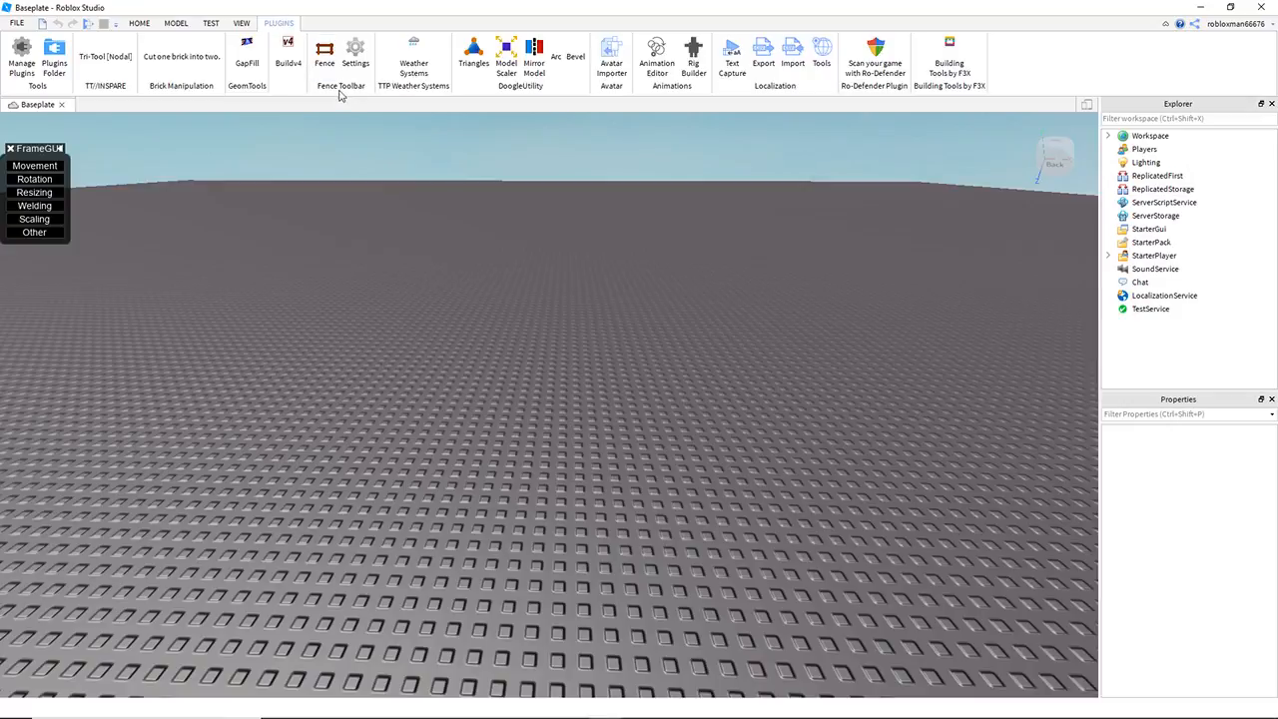
left_click(293, 68)
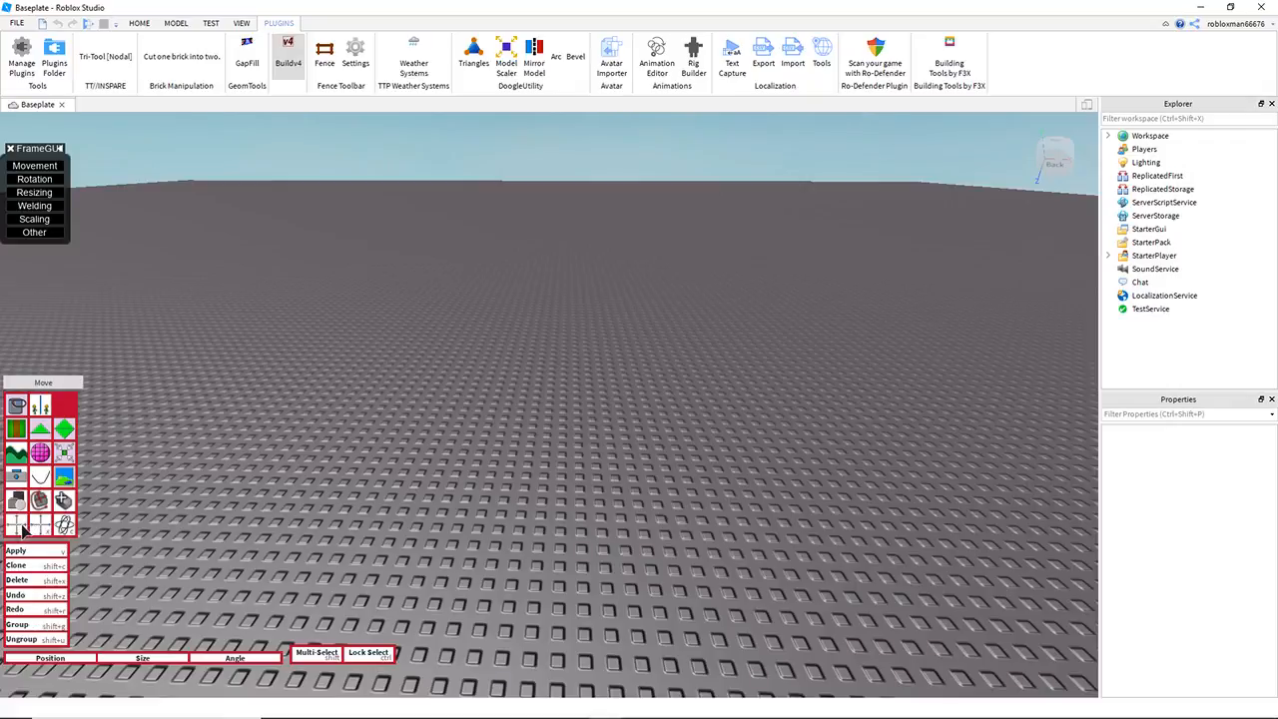
left_click(24, 531)
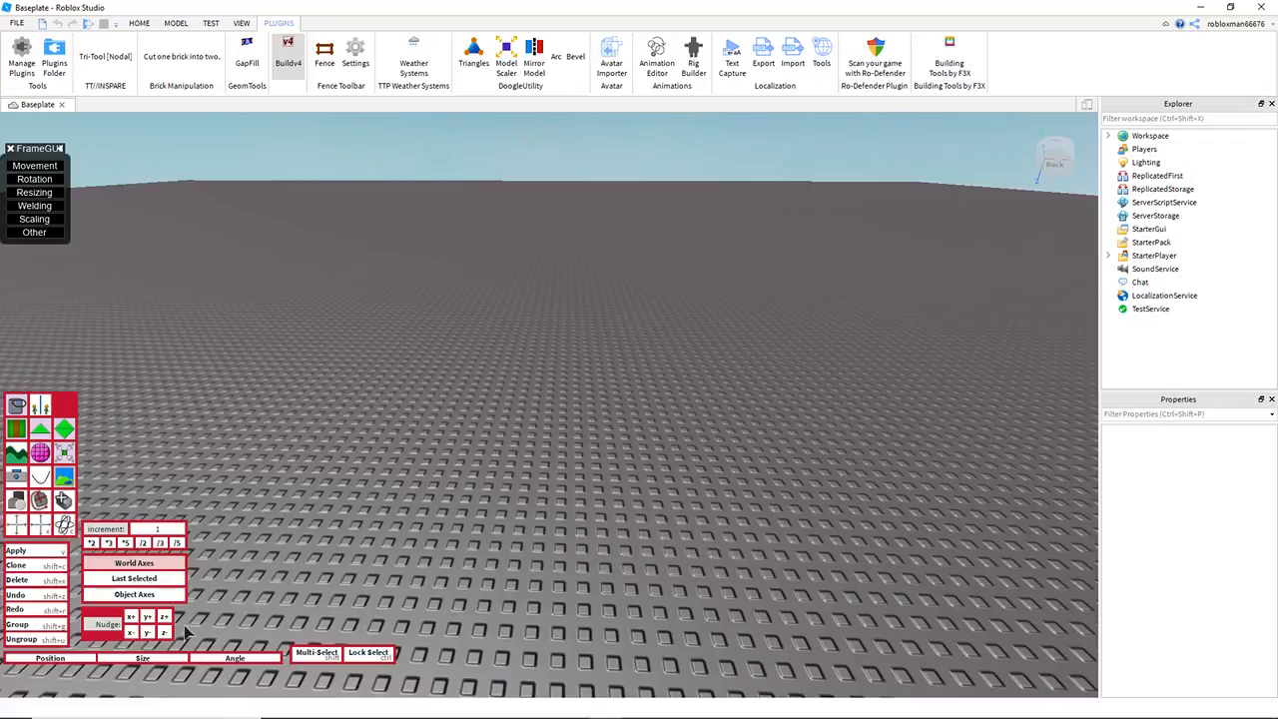
Step: Insert a block part and set its size to 3, 3, 3
left_click(167, 24)
left_click(357, 52)
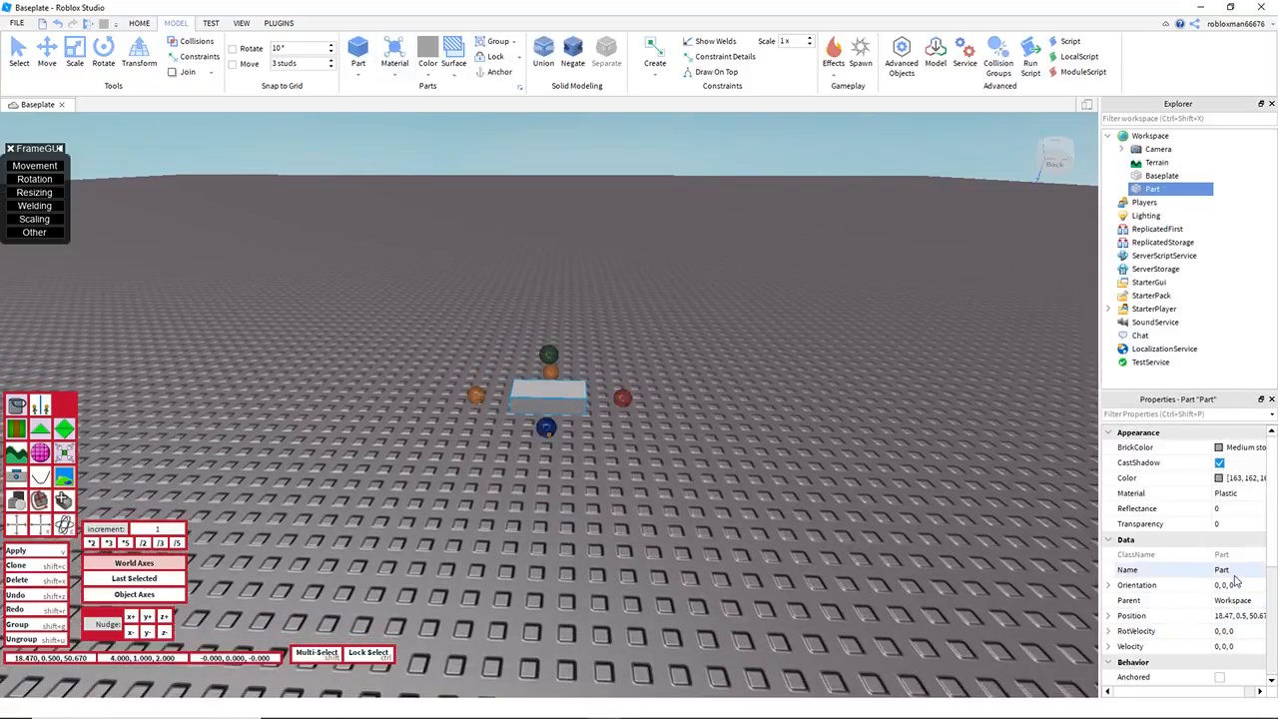
scroll(1232, 599, "down", 4)
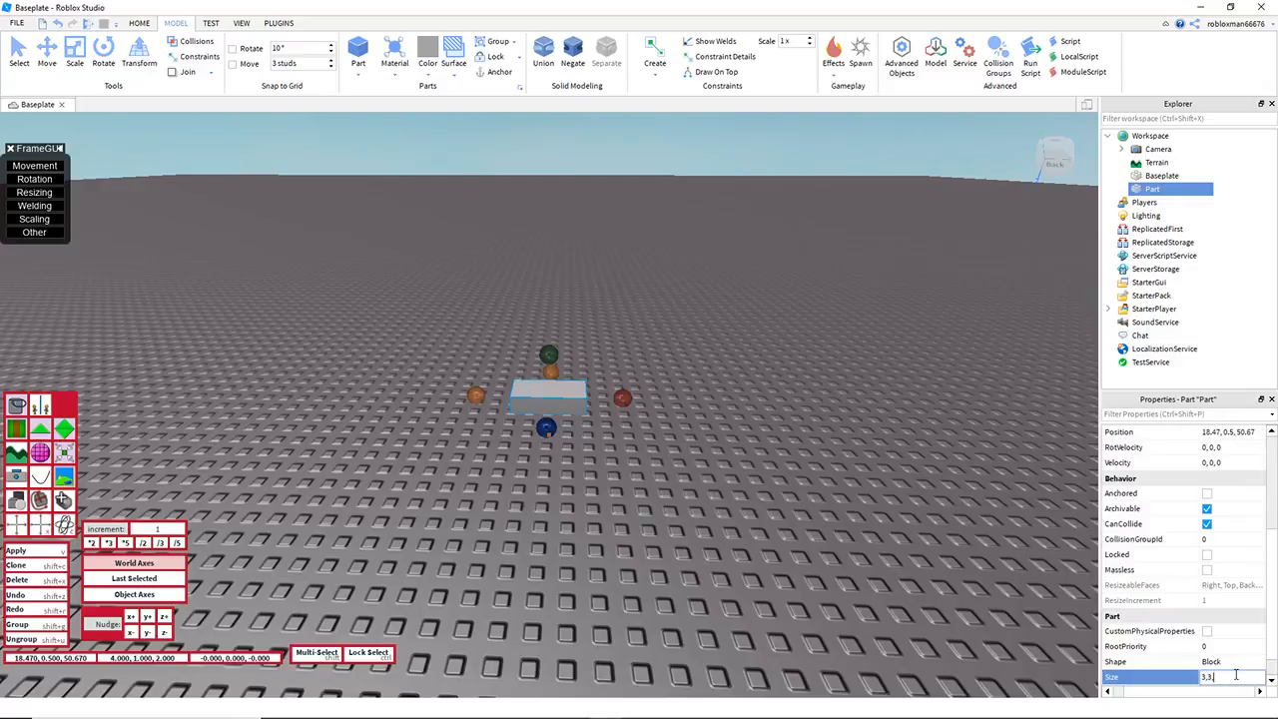
key("Return")
Step: Reposition the cube on the baseplate and duplicate it three times, offsetting each copy to form a row of four adjoining cubes
left_click_drag(547, 384, 417, 425)
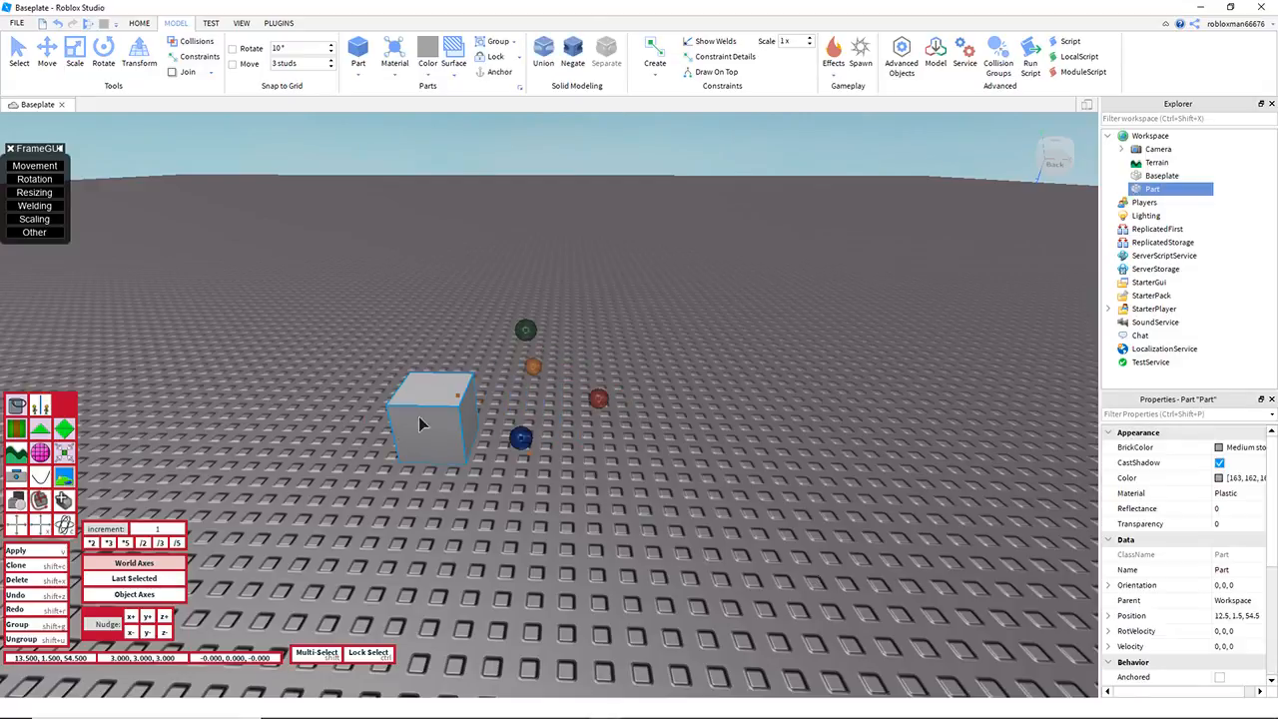
key("a")
right_click_drag(548, 422, 552, 424)
key("d")
key("ctrl+d")
left_click_drag(597, 410, 364, 420)
key("ctrl+d")
key("ctrl+d")
key("a")
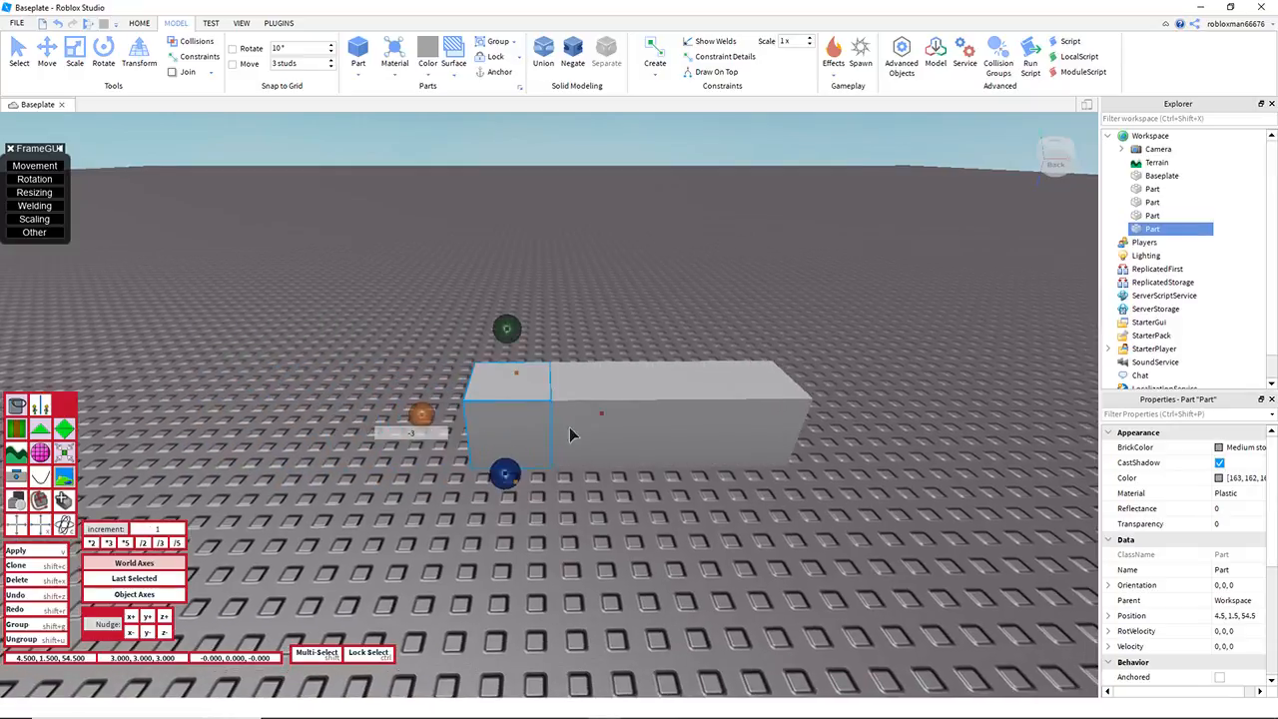
Step: Duplicate the row of four cubes and move the copies -12 studs along the row to make eight adjoining cubes
left_click(366, 296)
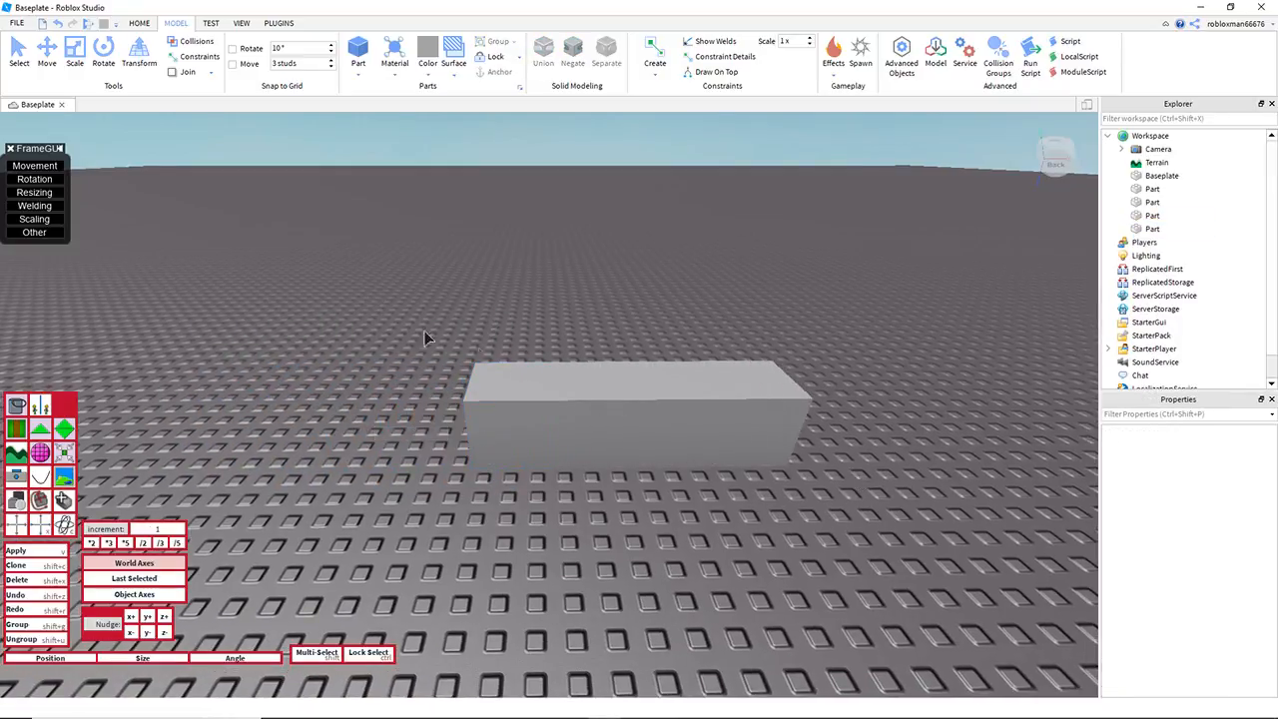
left_click_drag(462, 361, 849, 495)
left_click_drag(828, 414, 514, 425)
key("a")
left_click(436, 295)
key("d")
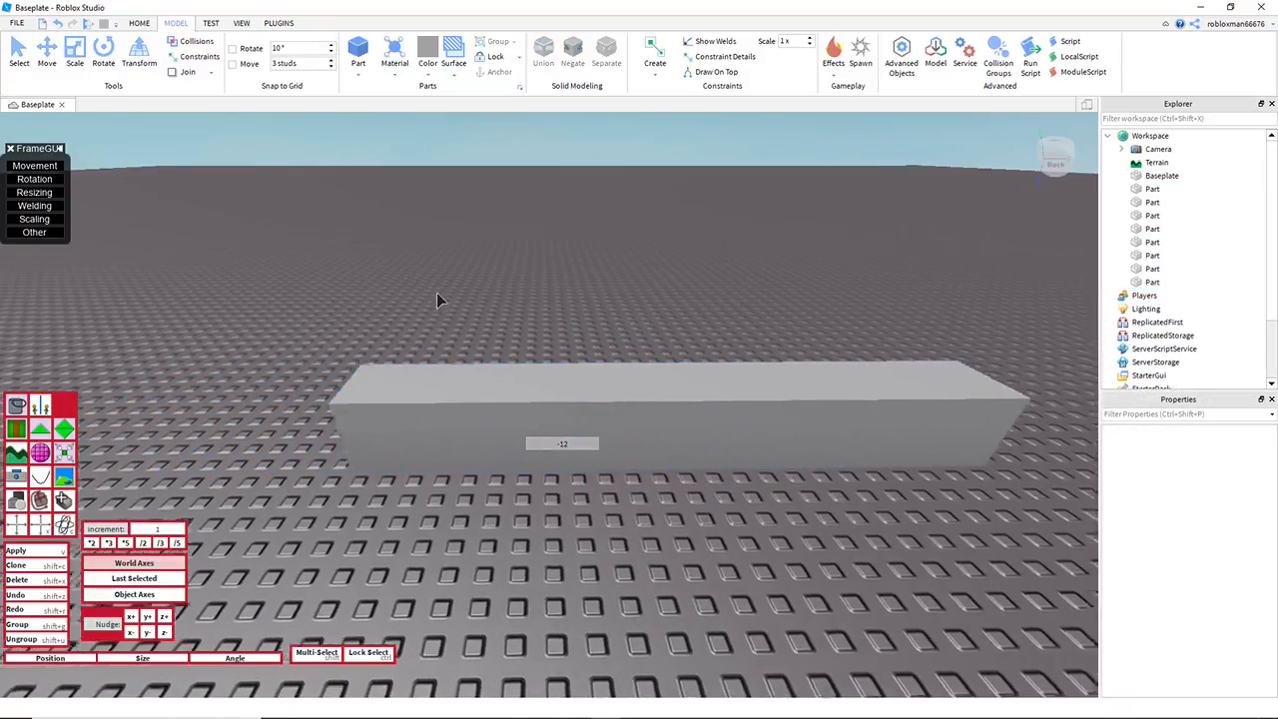
key("q")
key("s")
key("a")
left_click_drag(295, 218, 859, 413)
key("d")
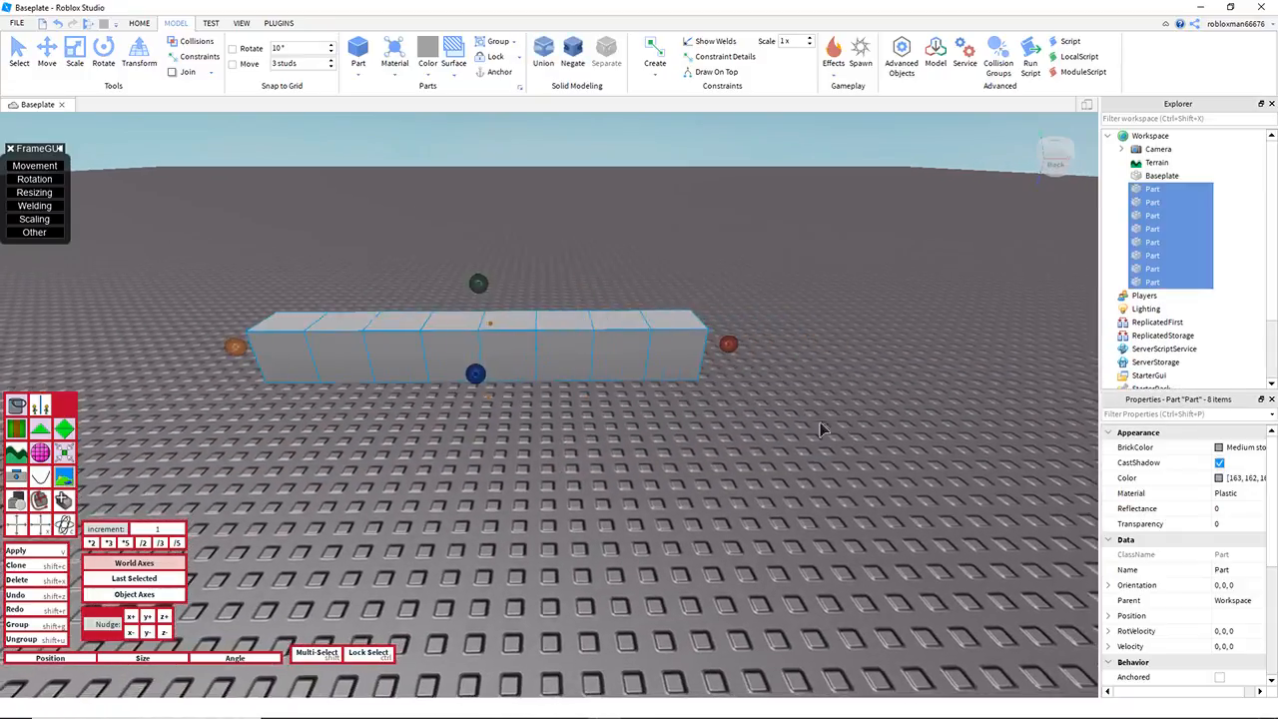
key("w")
right_click_drag(801, 433, 799, 431)
key("s")
key("e")
key("a")
left_click(619, 316)
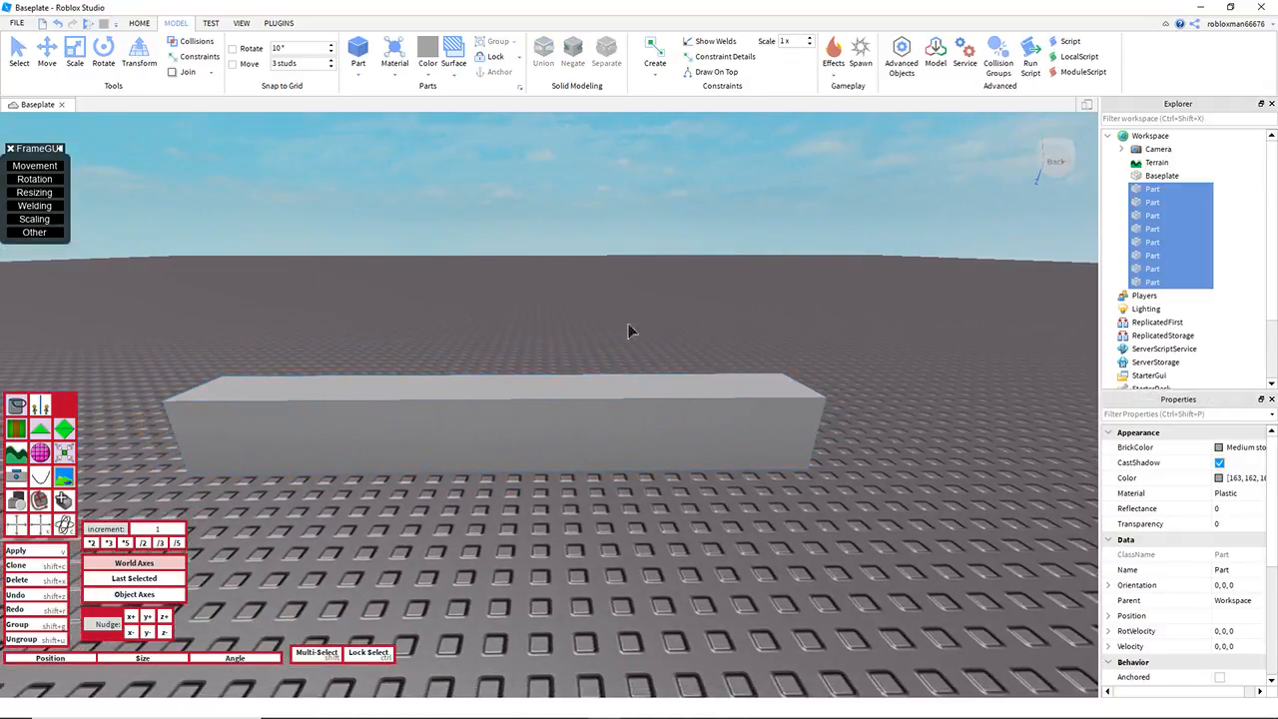
Step: Raise the second to fifth cubes by 1, 2, 3 and 4 studs to form a stepped slope
left_click(716, 379)
left_click_drag(699, 338, 702, 322)
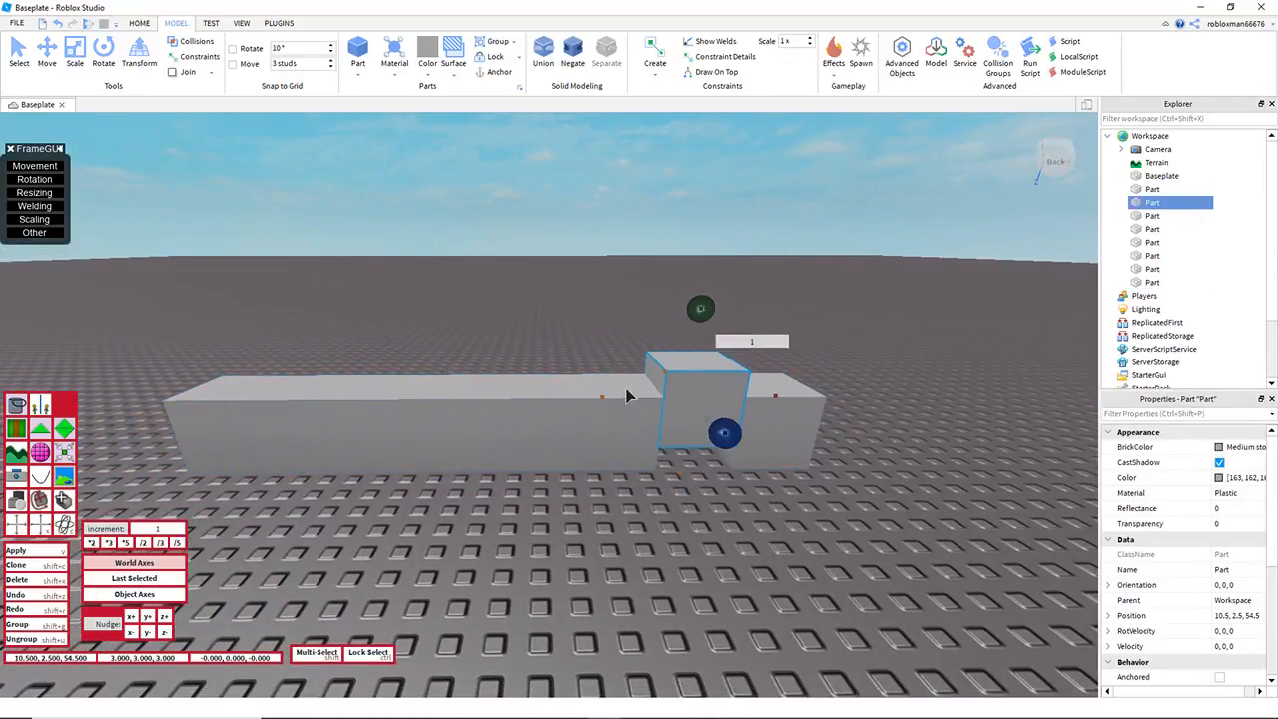
left_click(627, 391)
left_click_drag(613, 342, 617, 284)
left_click(540, 387)
left_click_drag(533, 333, 536, 254)
left_click(448, 408)
left_click_drag(455, 322, 454, 232)
Step: Undo the raises of the second to fifth cubes
key("d")
right_click_drag(705, 305, 705, 305)
key("s")
key("a")
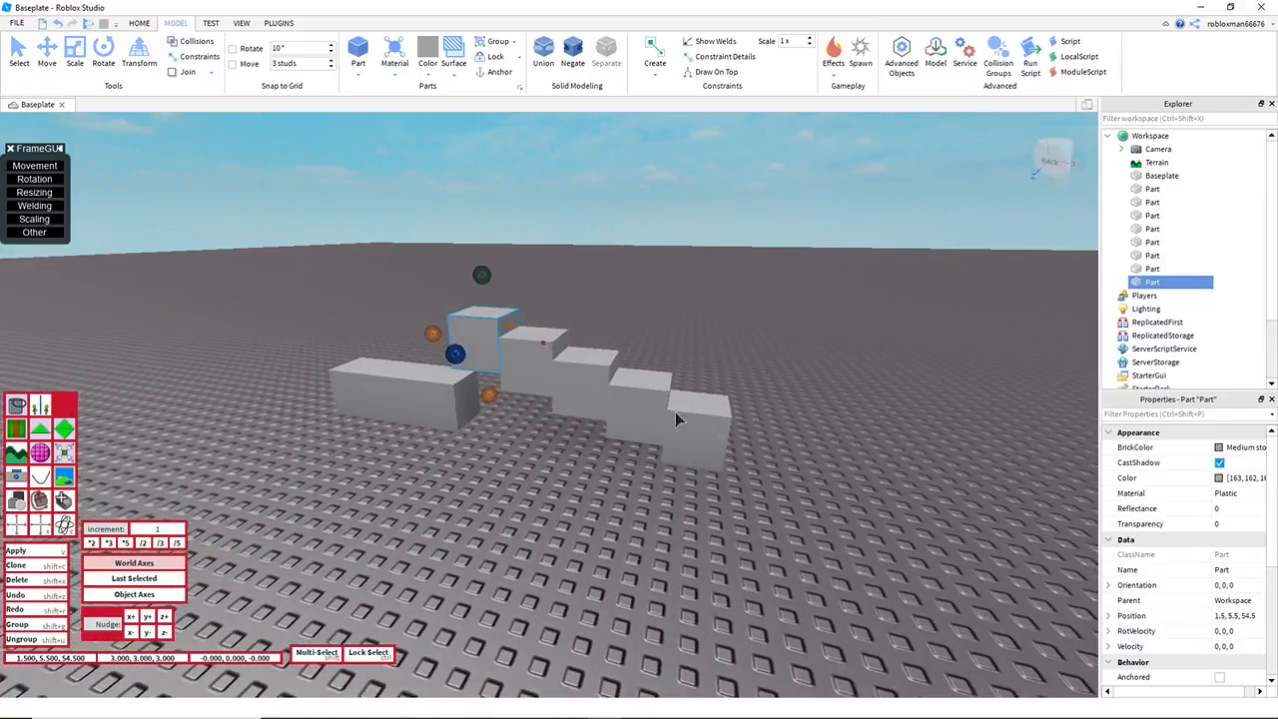
key("w")
key("ctrl+z")
key("ctrl+z")
key("ctrl+z")
key("ctrl+z")
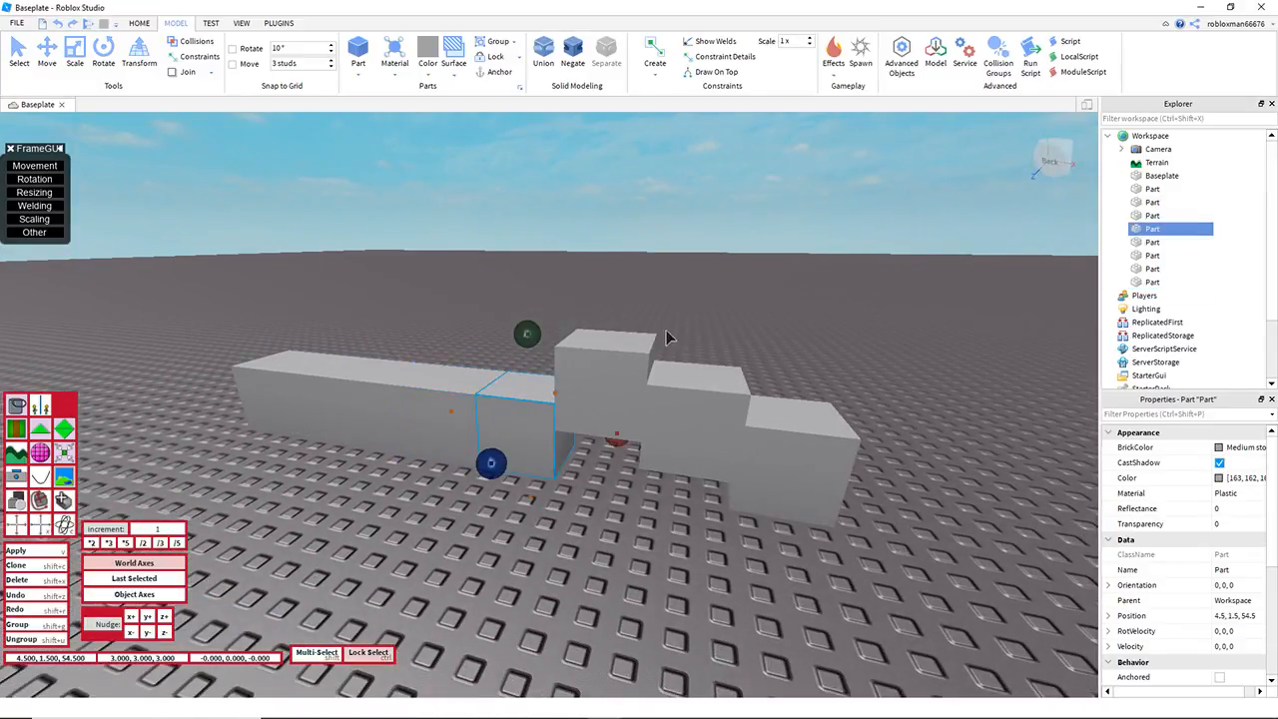
Step: Set the move increment to 0.2 and raise the second, third and fourth cubes by 0.2, 0.4 and 0.6 studs
left_click(699, 405)
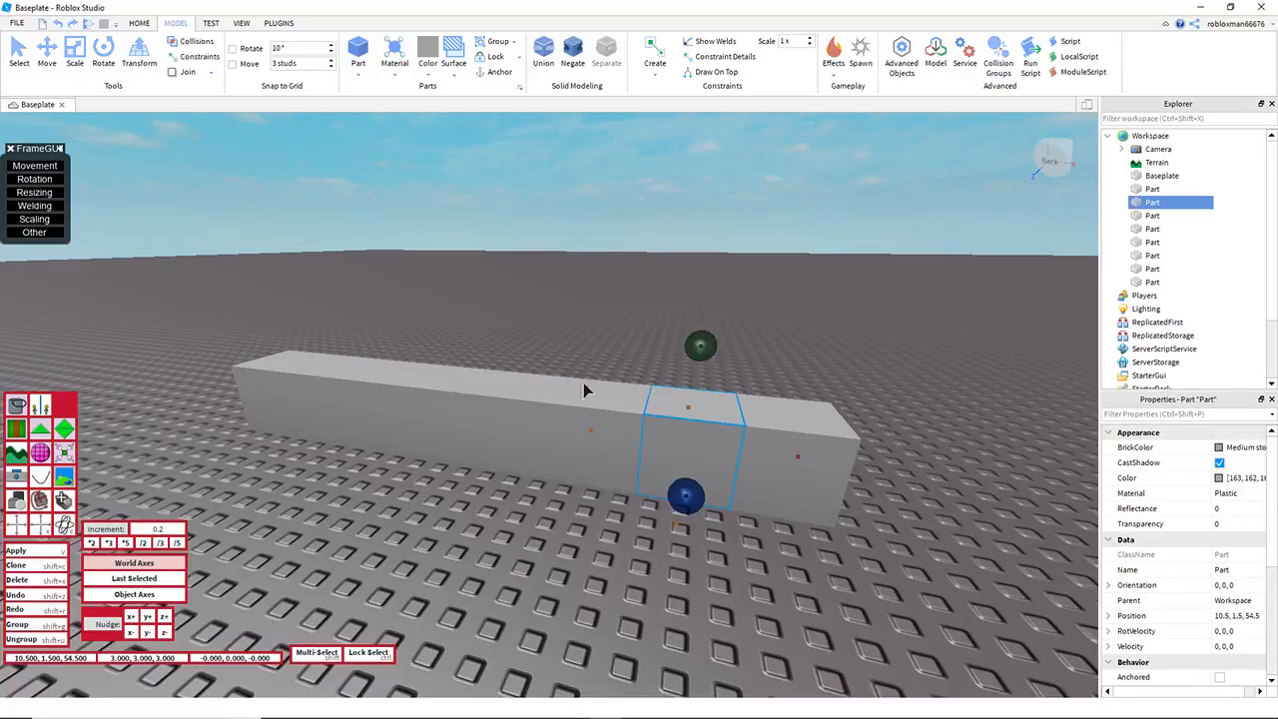
key("w")
key("d")
left_click_drag(670, 283, 674, 277)
left_click(559, 358)
left_click_drag(543, 266, 540, 256)
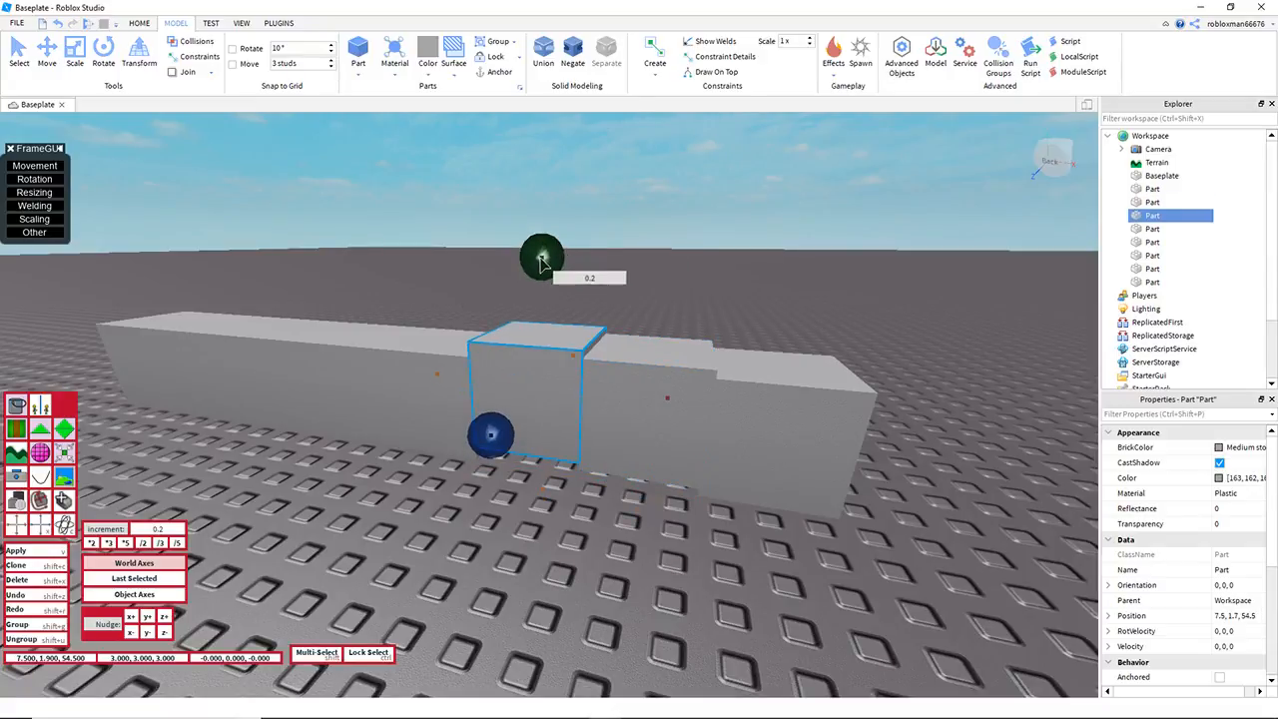
key("a")
key("w")
right_click_drag(540, 256, 539, 275)
left_click(537, 329)
left_click_drag(535, 240, 537, 215)
key("a")
right_click_drag(536, 215, 570, 326)
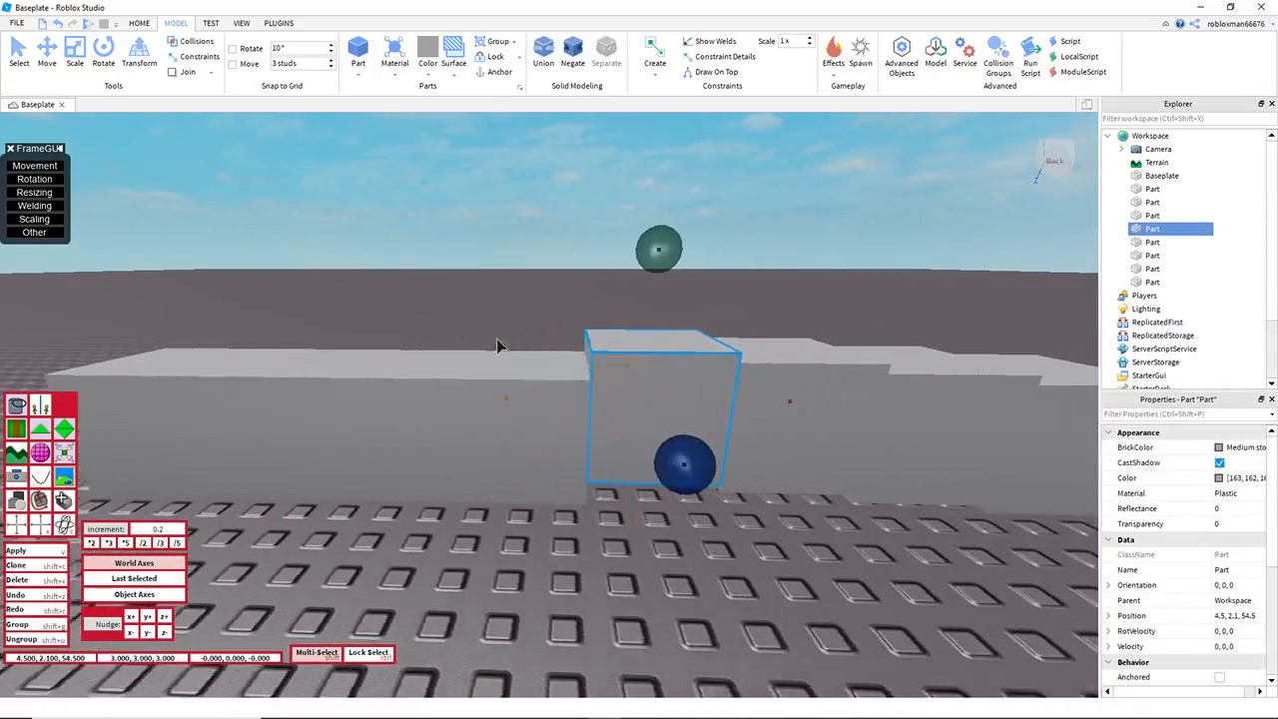
Step: Undo the 0.2-increment raises until the row of cubes is level, and clear the selection
key("d")
key("ctrl+z")
key("ctrl+z")
key("ctrl+z")
key("ctrl+z")
key("ctrl+z")
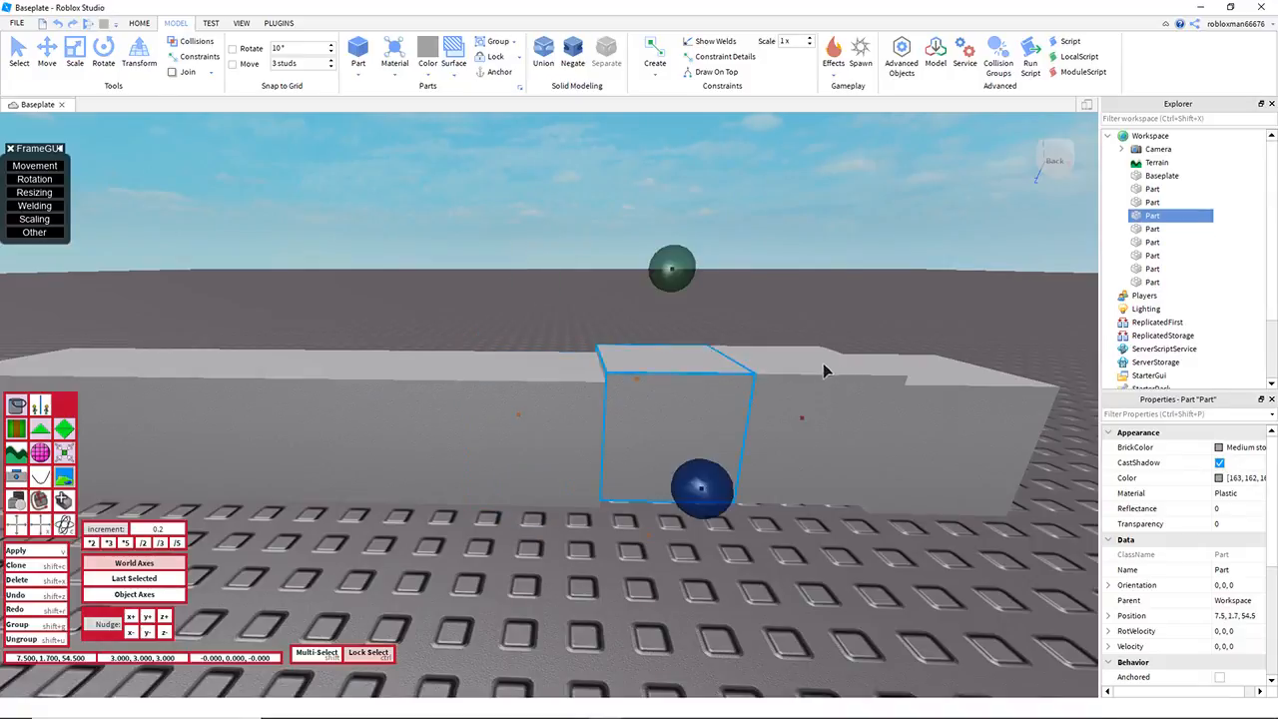
left_click(594, 248)
key("d")
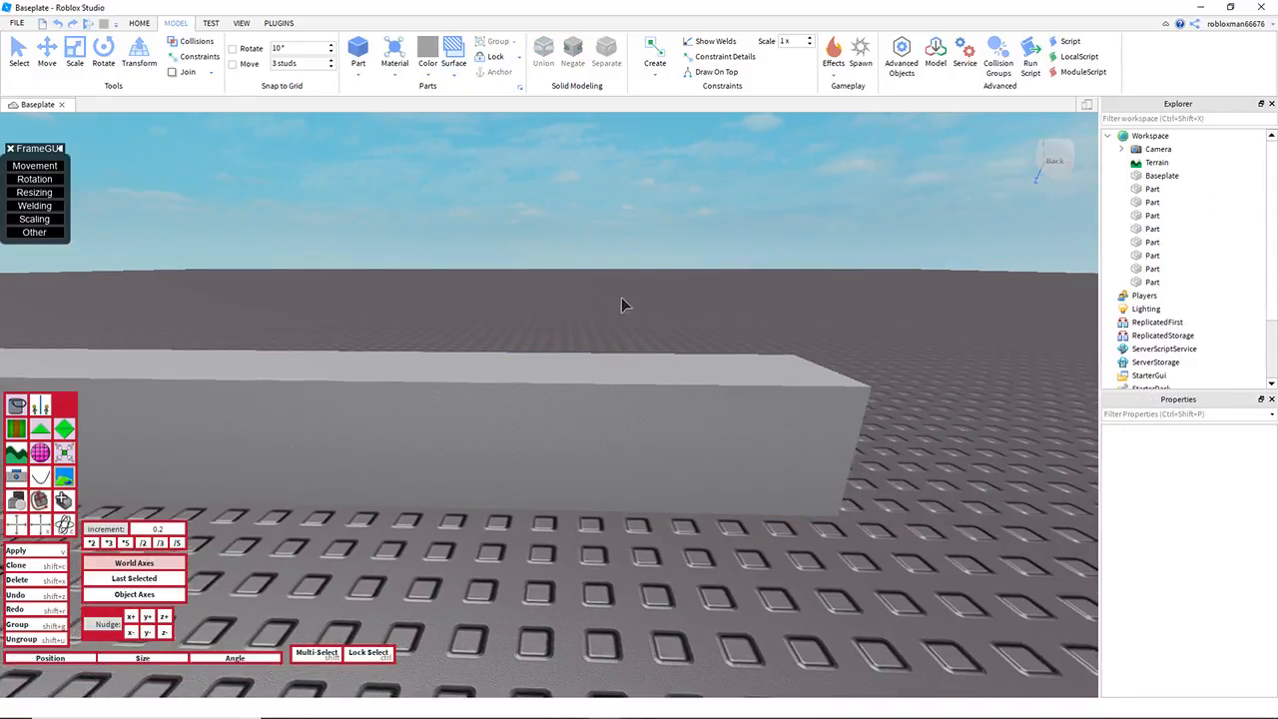
Step: Select all eight cubes in the row
key("s")
right_click_drag(614, 302, 598, 275)
key("d")
key("a")
right_click_drag(706, 354, 239, 212)
left_click_drag(191, 217, 1067, 485)
key("d")
right_click_drag(862, 440, 798, 437)
key("a")
key("w")
key("w")
key("q")
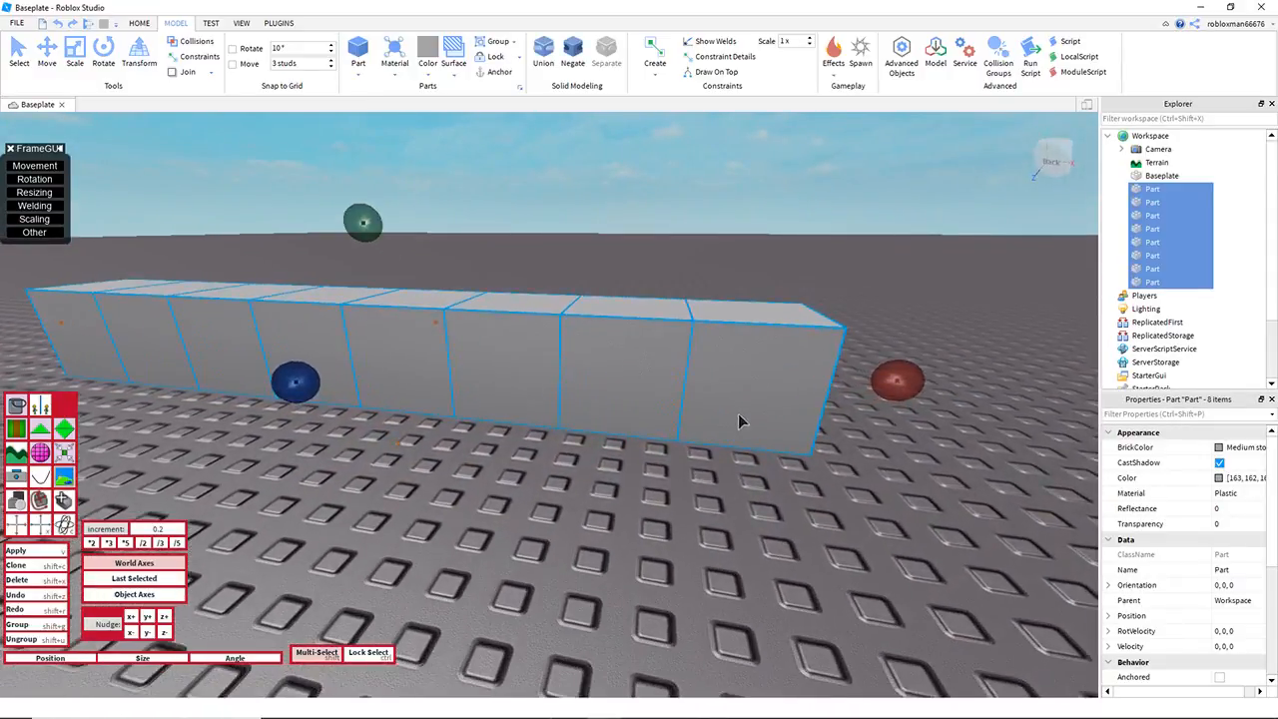
key("a")
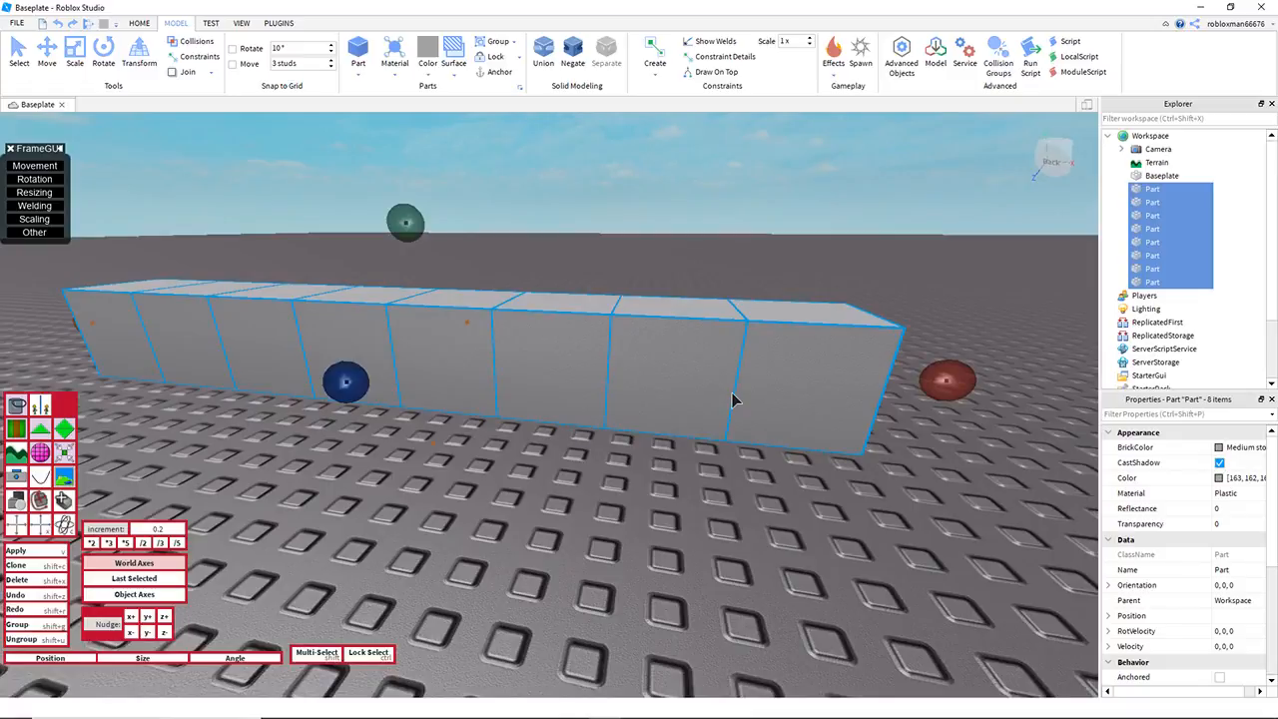
Step: Exclude the first cube and nudge the rest up 0.2, then exclude the second and nudge the remaining six up another 0.2
left_click(807, 348, "shift")
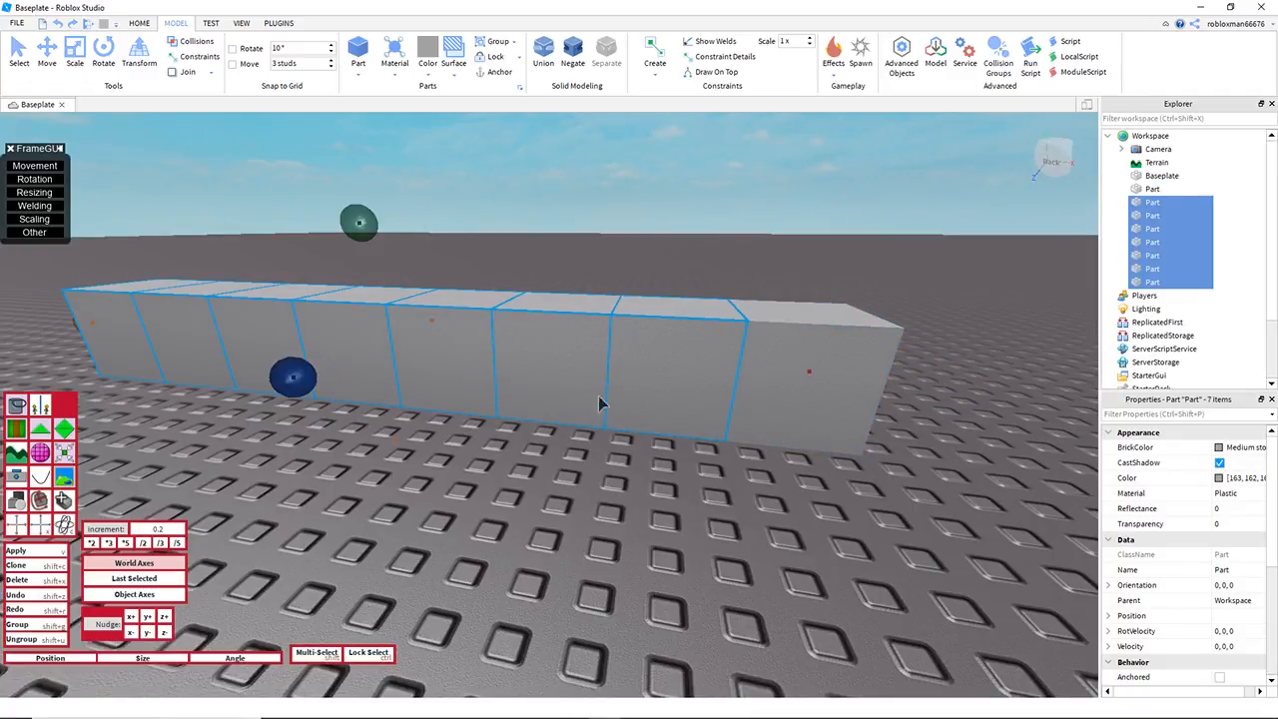
left_click(148, 618)
key("a")
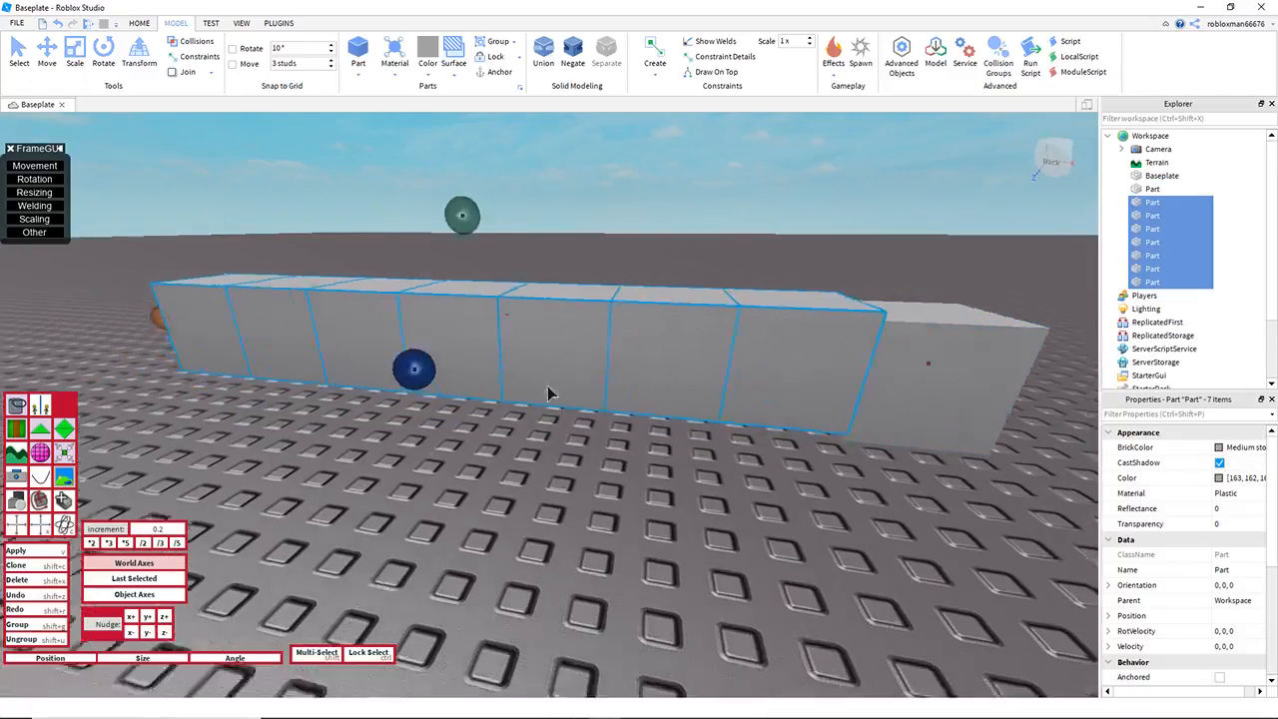
left_click(853, 337, "shift")
left_click(705, 362, "shift")
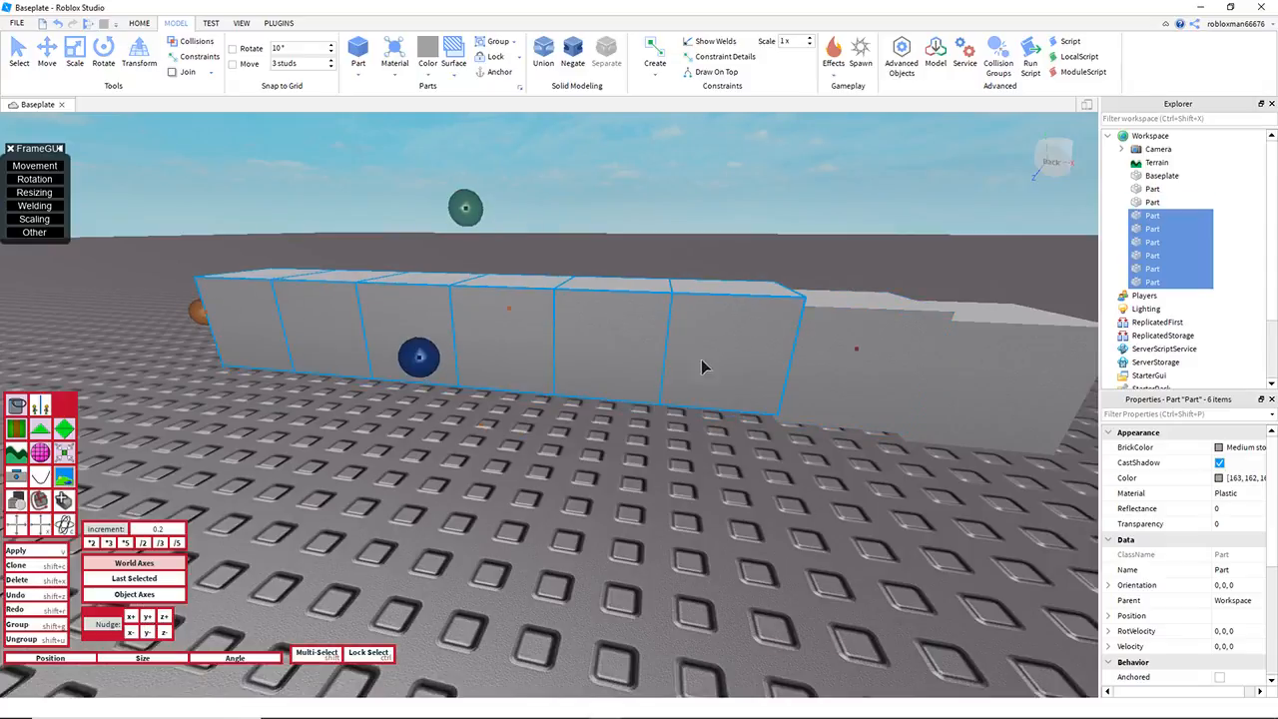
Step: Exclude the third, fourth and fifth cubes from the selection one at a time, nudging the remaining cubes up 0.2 after each
key("d")
left_click(613, 302, "shift")
key("d")
left_click(465, 335, "shift")
key("d")
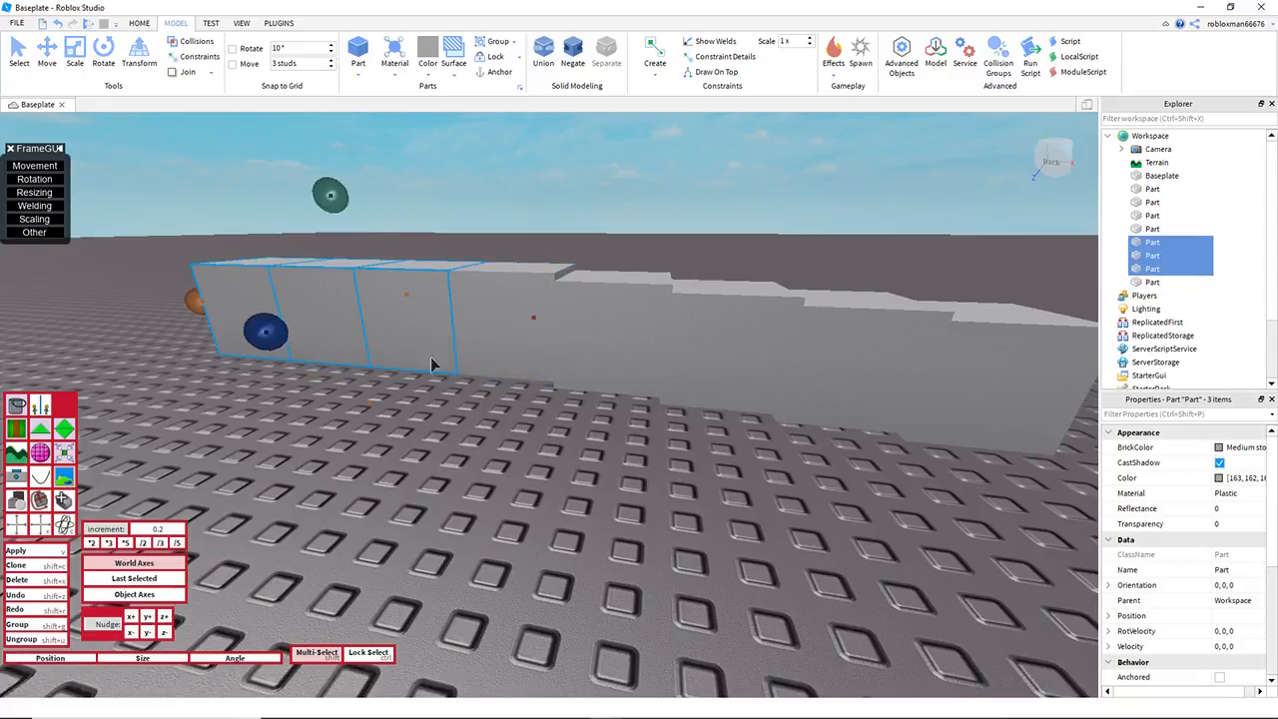
left_click(146, 618)
Step: Exclude the sixth and seventh cubes from the selection, keeping only the last cube of the row selected
left_click(447, 284, "shift")
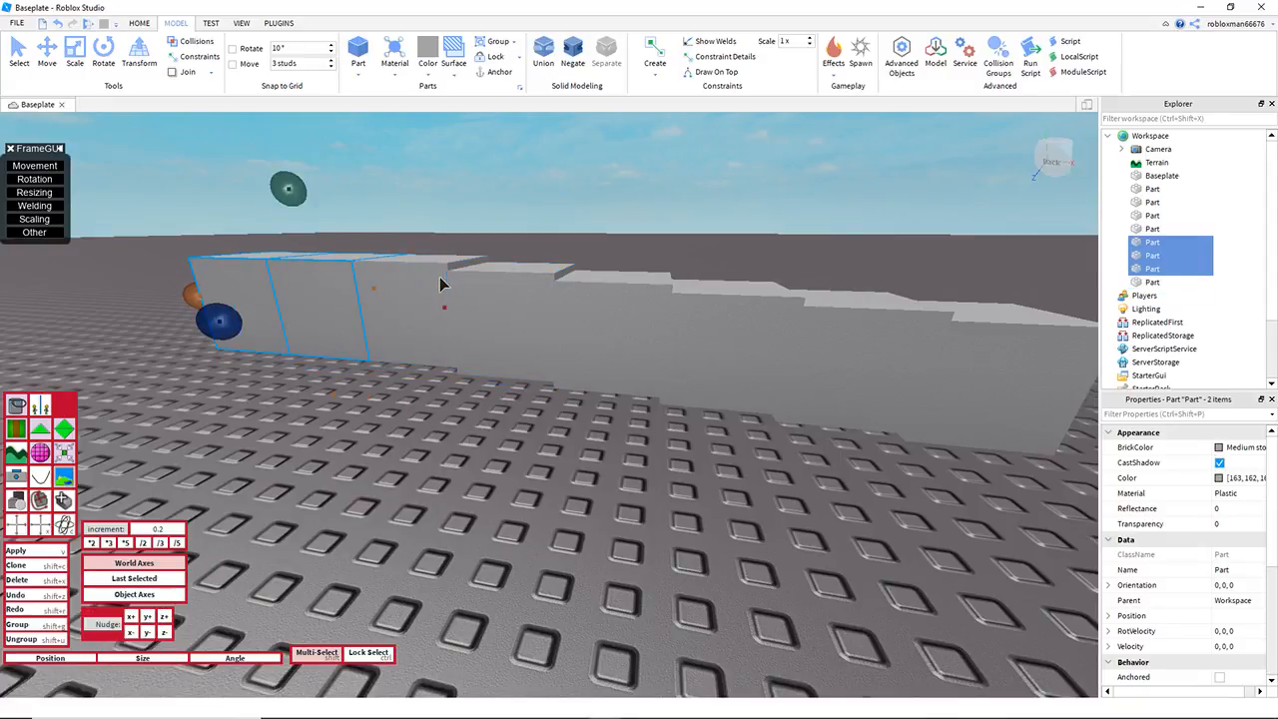
key("a")
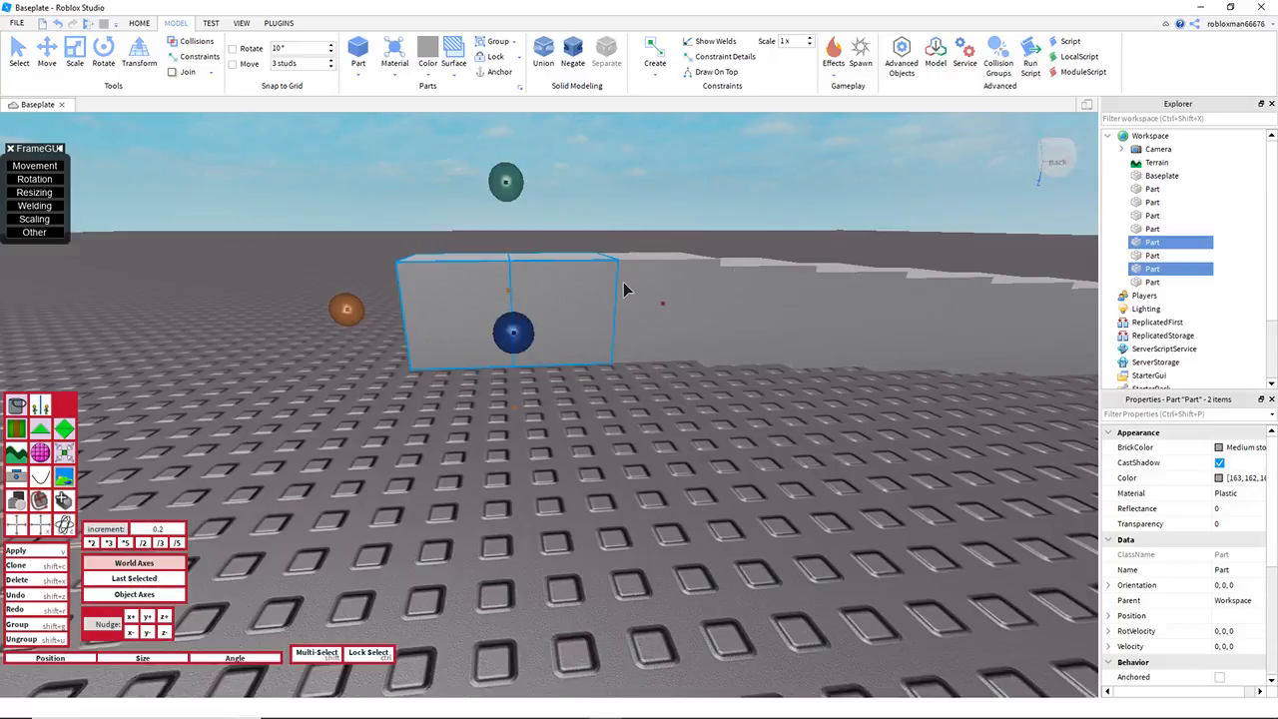
left_click(571, 291, "shift")
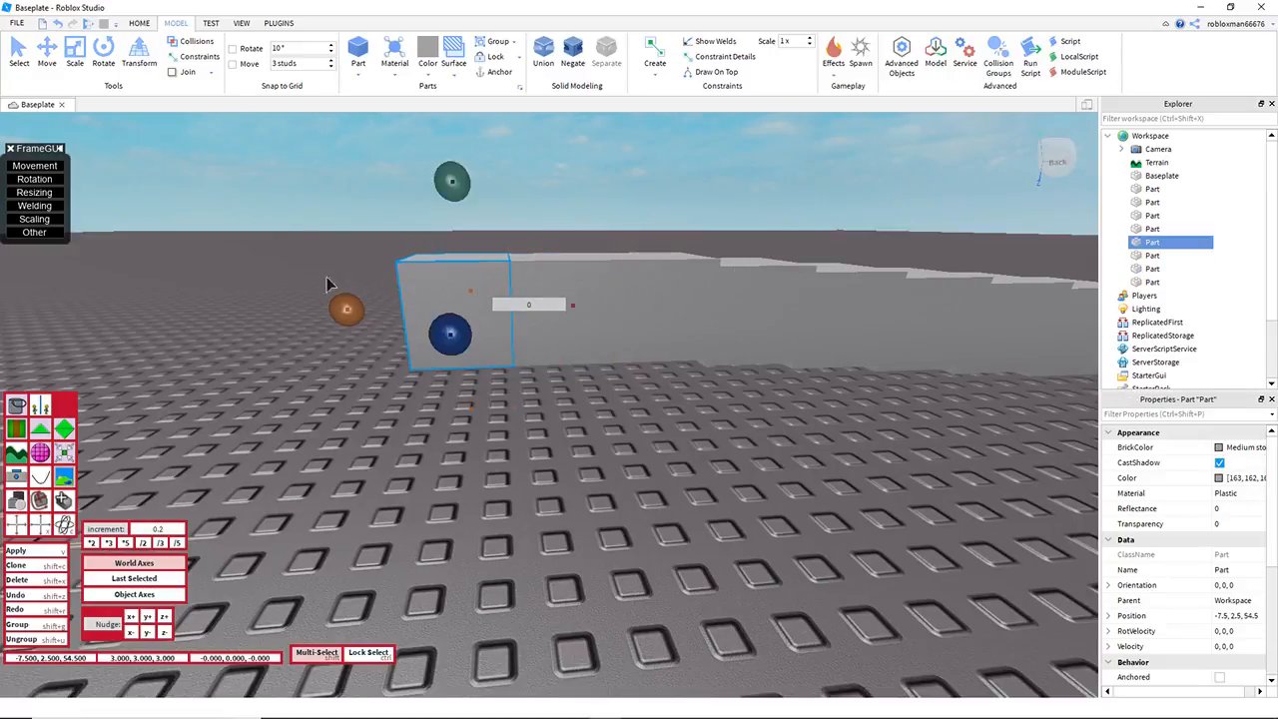
left_click(481, 291, "shift")
left_click(456, 287)
key("w")
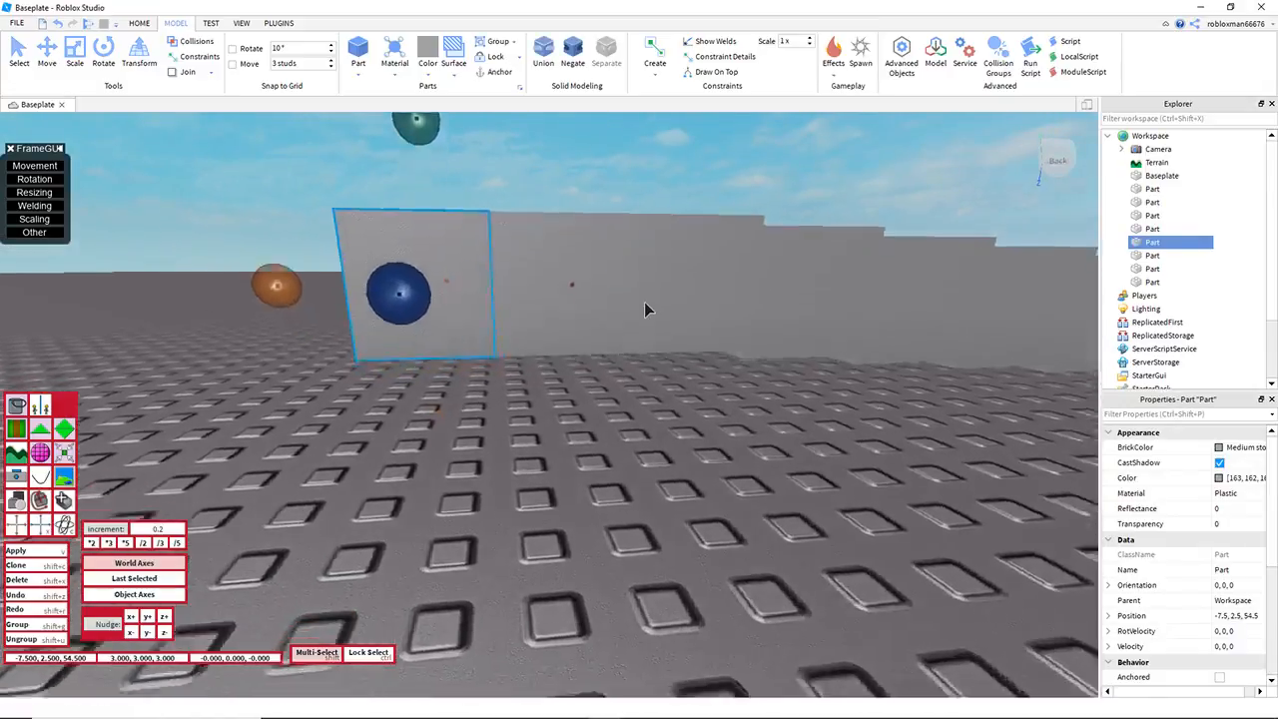
Step: Duplicate the three level cubes at the raised end of the row and move the copies 9 studs along it
key("e")
key("s")
left_click(668, 499)
left_click_drag(314, 266, 733, 519)
right_click_drag(737, 482, 711, 488)
key("d")
key("ctrl+d")
left_click_drag(810, 433, 428, 416)
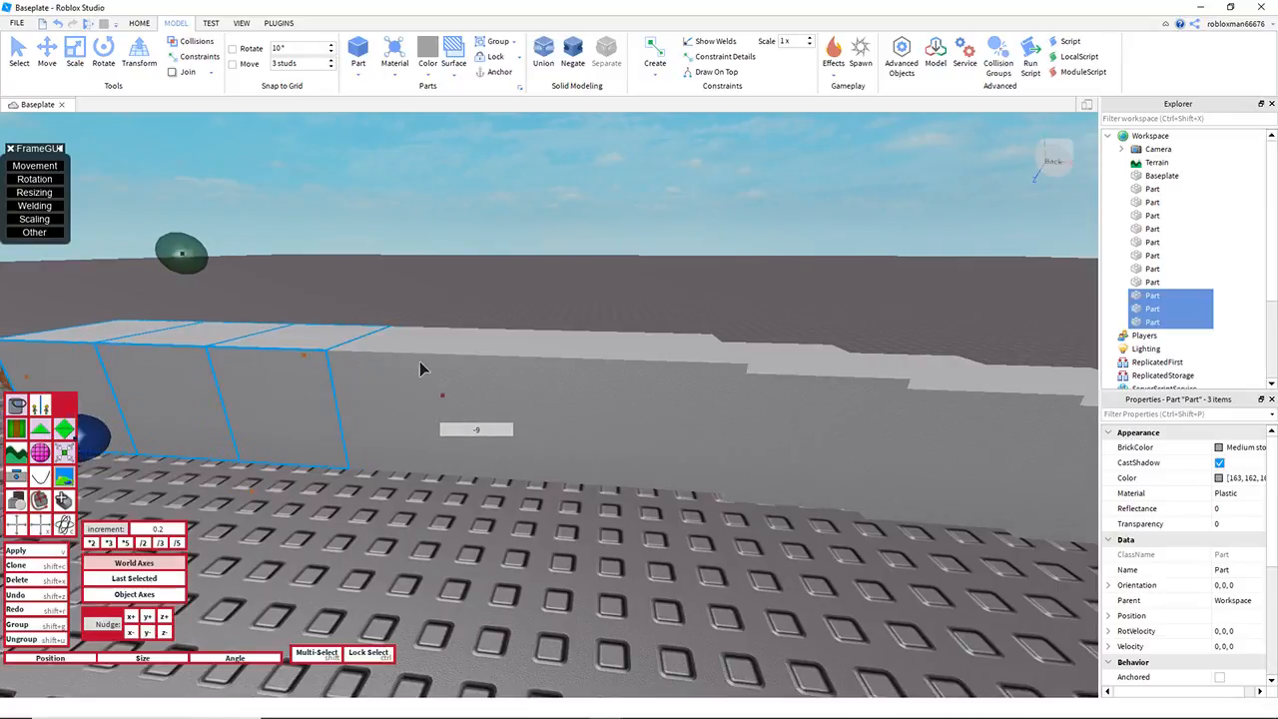
Step: Duplicate five level cubes at the raised end and move the copies 15 studs to extend the row
right_click_drag(421, 363, 411, 369)
key("s")
key("a")
left_click(461, 238)
left_click_drag(440, 389, 775, 525)
left_click_drag(804, 405, 369, 404)
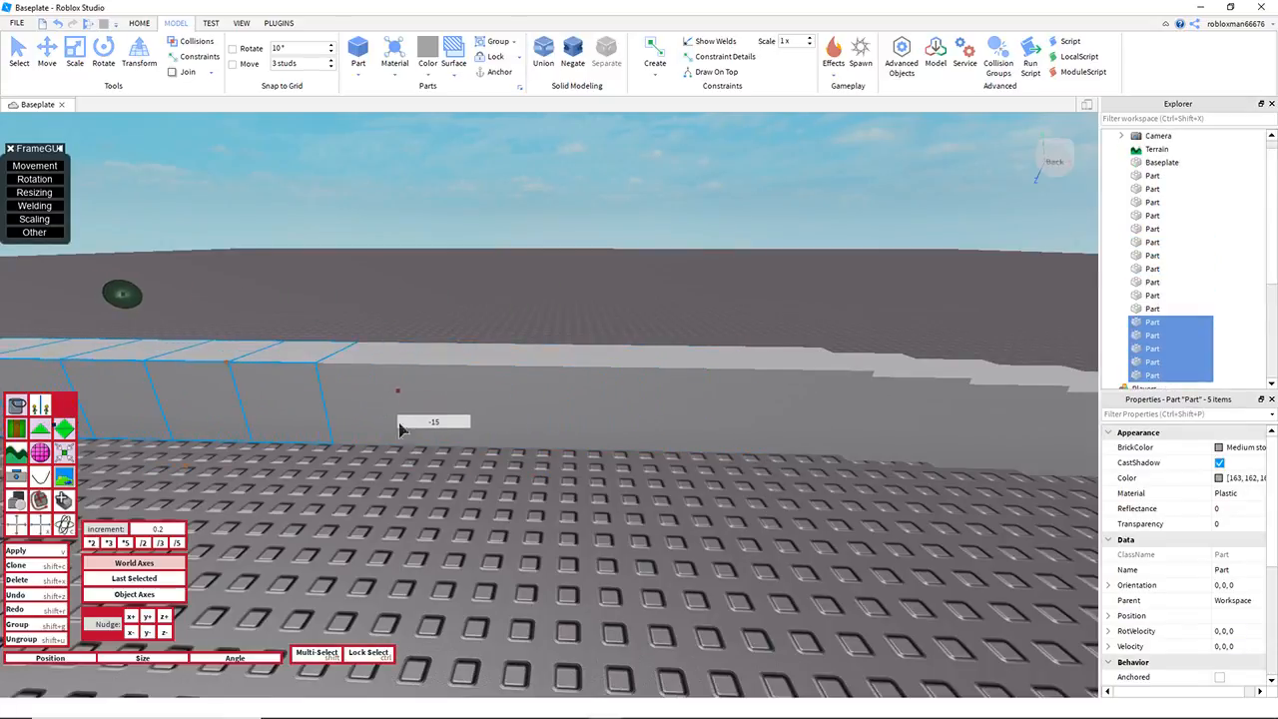
key("s")
key("a")
Step: Select the last seven cubes at the flat end of the extended row
left_click(490, 504)
key("d")
key("a")
key("s")
left_click_drag(235, 270, 952, 572)
key("d")
key("w")
key("a")
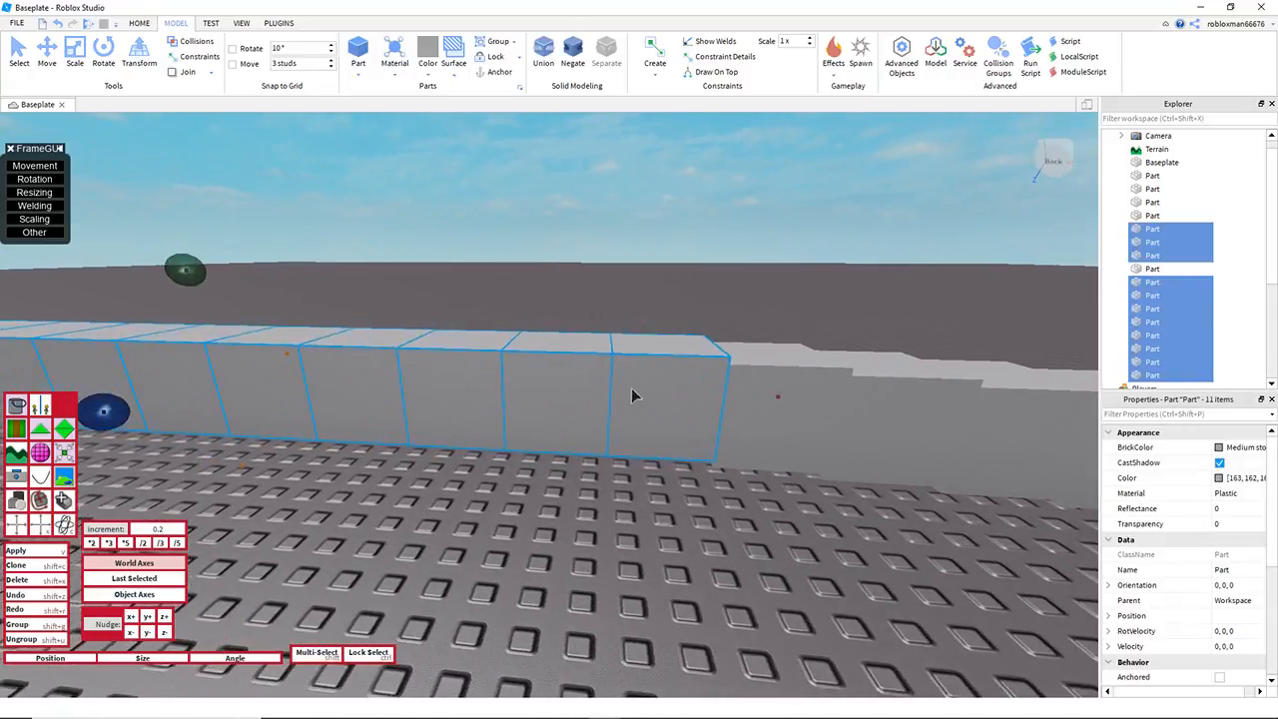
left_click(637, 398, "shift")
key("a")
key("a")
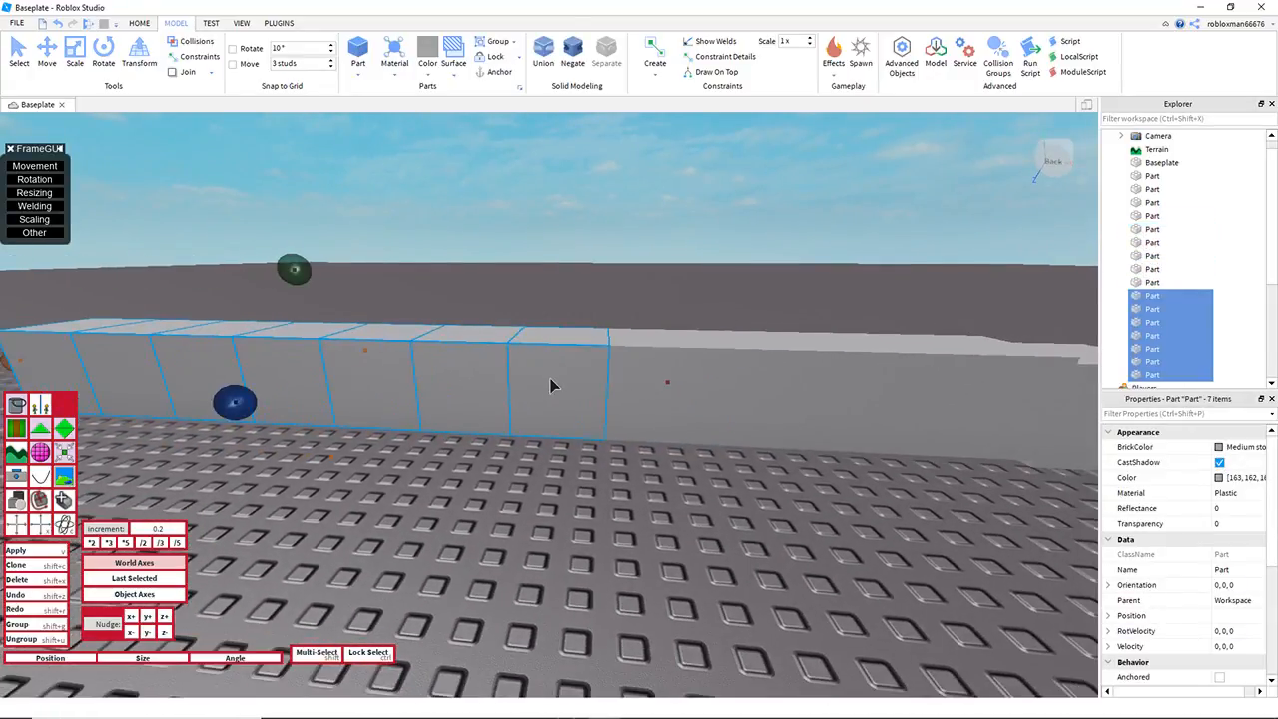
Step: Nudge the seven cubes down 0.2, then exclude the one nearest the crest and nudge the remaining six down another 0.2
left_click(148, 634)
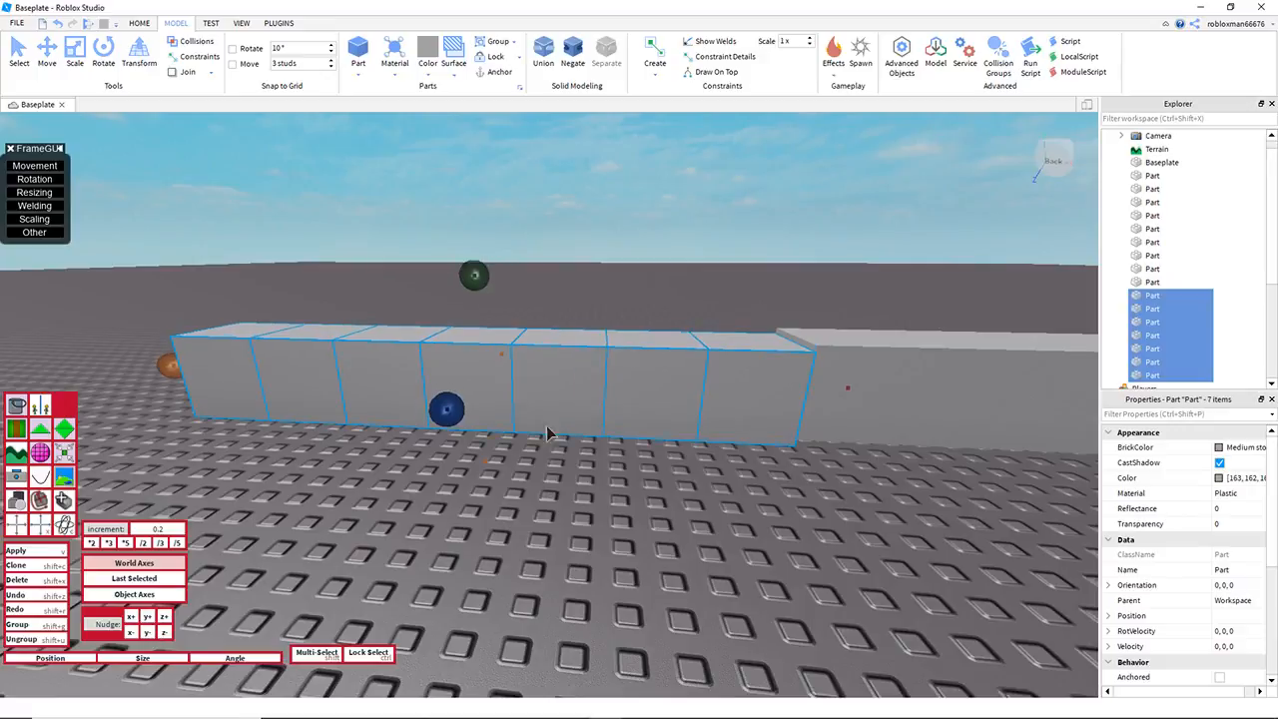
left_click(744, 394, "shift")
left_click(164, 633)
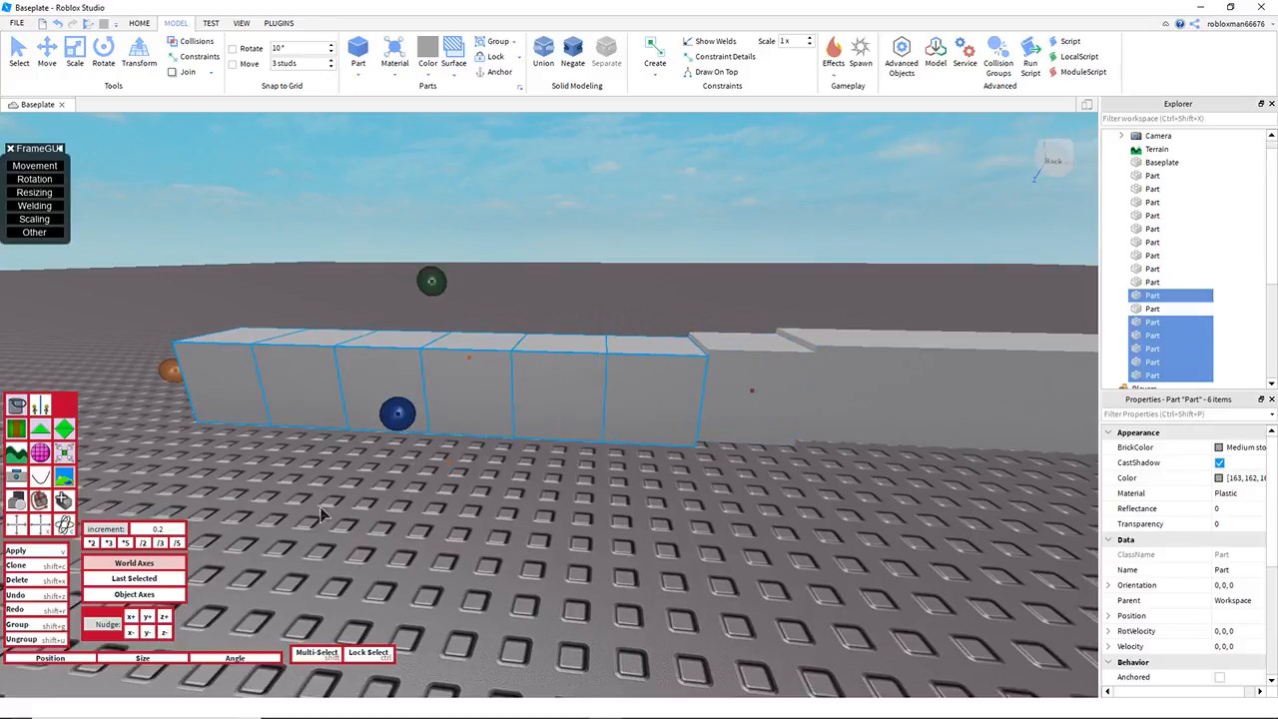
left_click(151, 629)
Step: Exclude further cubes one at a time from the crest side, nudging the remaining ones down 0.2 after each, and clear the selection
left_click(583, 401, "shift")
right_click_drag(568, 499, 572, 520)
key("w")
key("q")
key("e")
key("s")
key("a")
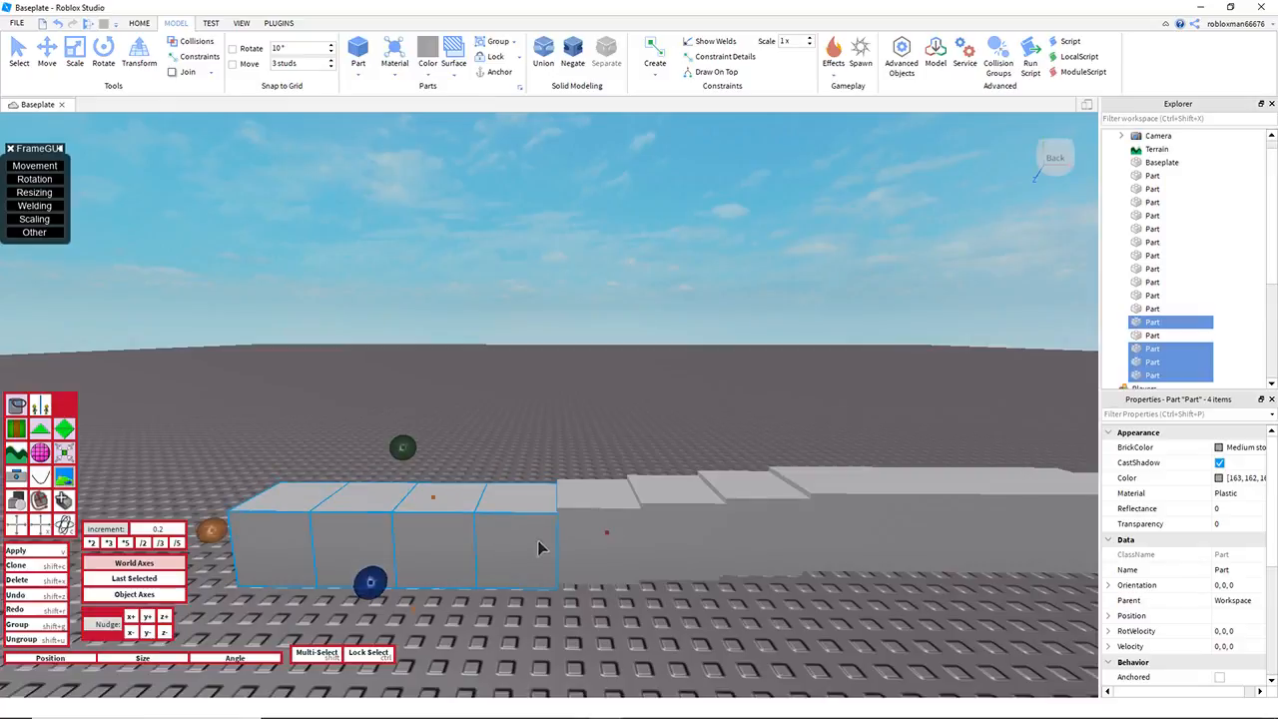
right_click_drag(555, 547, 555, 548)
key("w")
key("q")
key("s")
key("q")
key("w")
key("e")
key("s")
left_click(656, 598)
Step: Examine the whole arched row of cubes from the side
right_click_drag(656, 598, 656, 599)
key("s")
key("e")
key("w")
key("s")
key("e")
key("w")
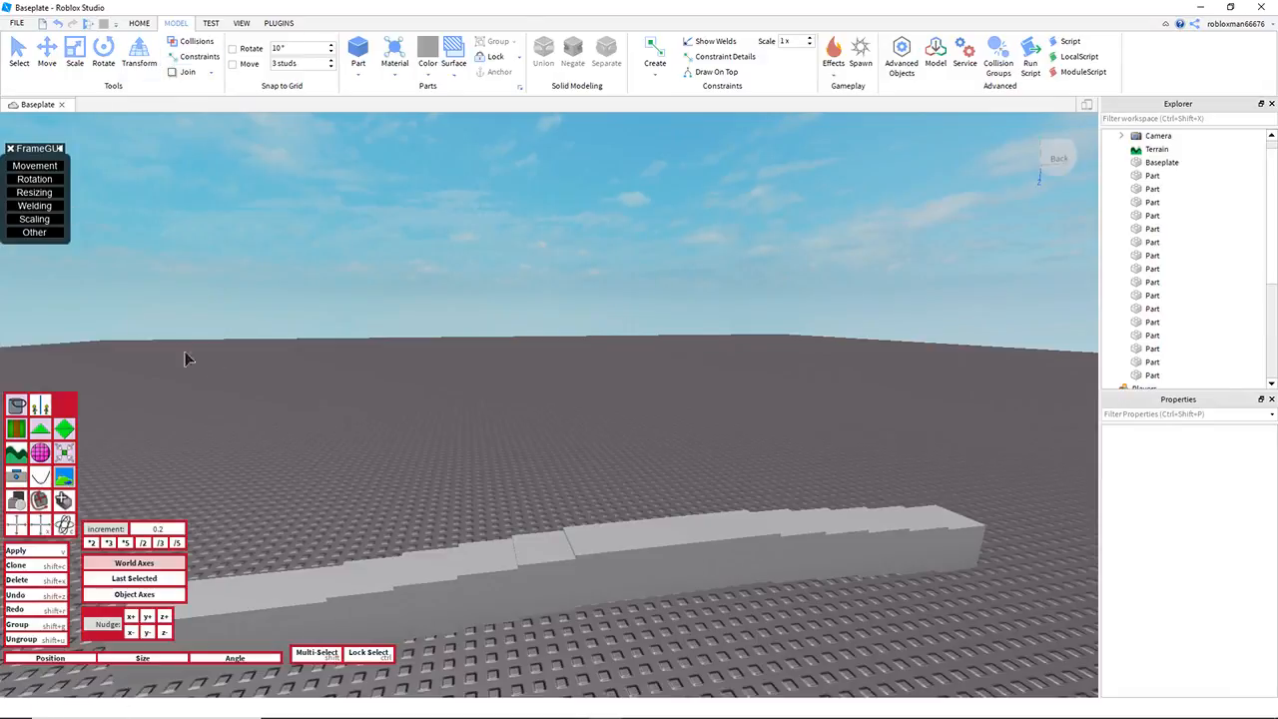
key("w")
right_click_drag(289, 366, 274, 363)
key("q")
key("s")
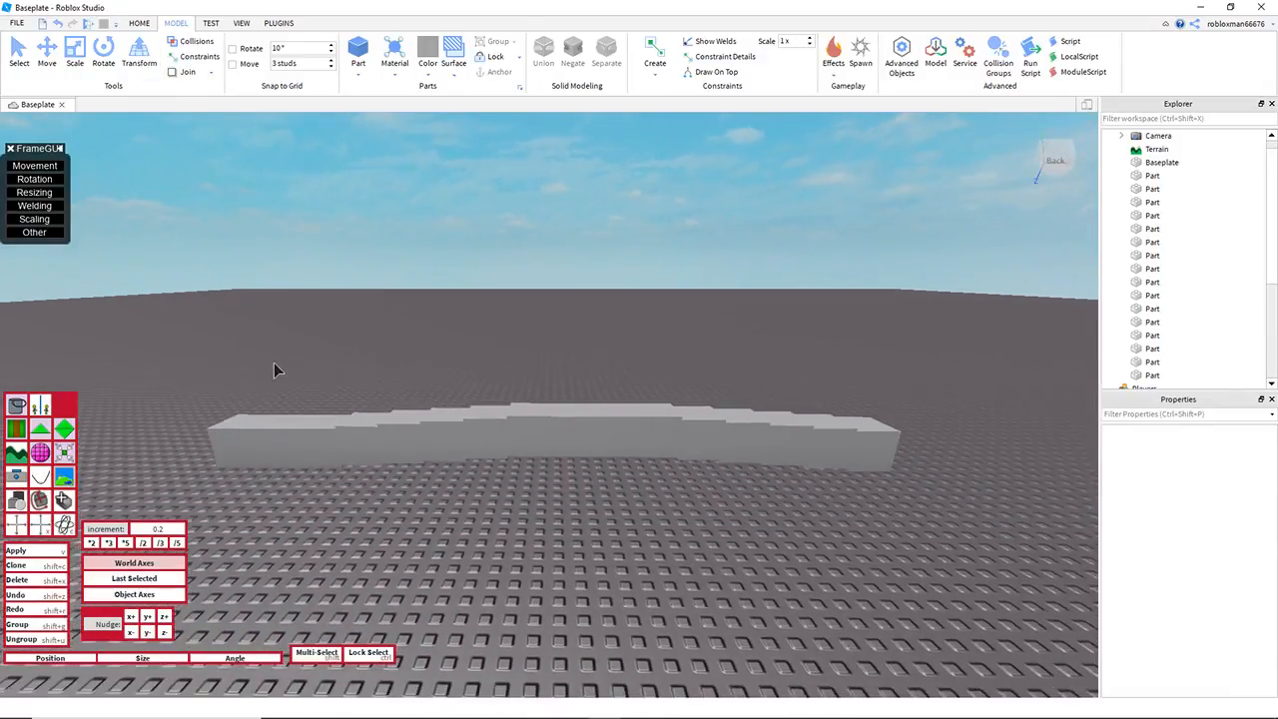
Step: Duplicate the entire arched row and move the copy 19.2 studs sideways, parallel to the original
left_click_drag(155, 315, 1005, 581)
right_click_drag(742, 449, 574, 445)
key("s")
left_click_drag(568, 442, 295, 433)
left_click(498, 310)
key("w")
right_click_drag(498, 309, 476, 315)
key("d")
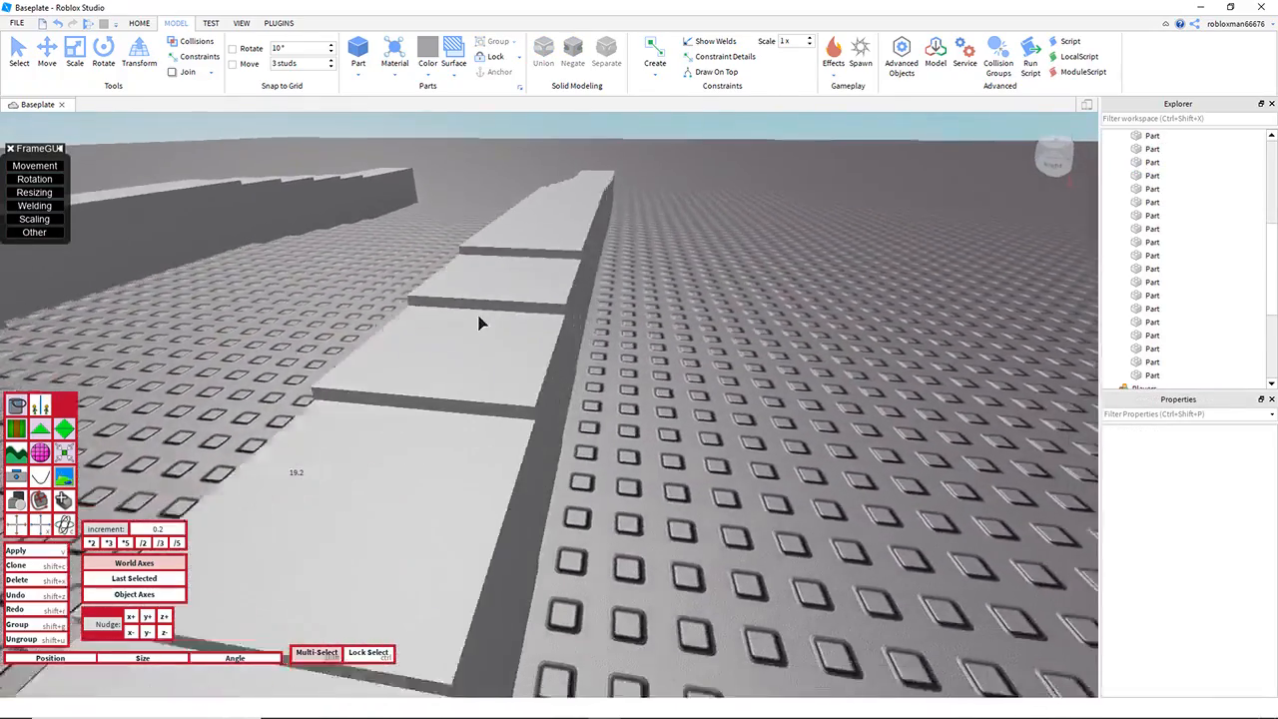
key("a")
key("s")
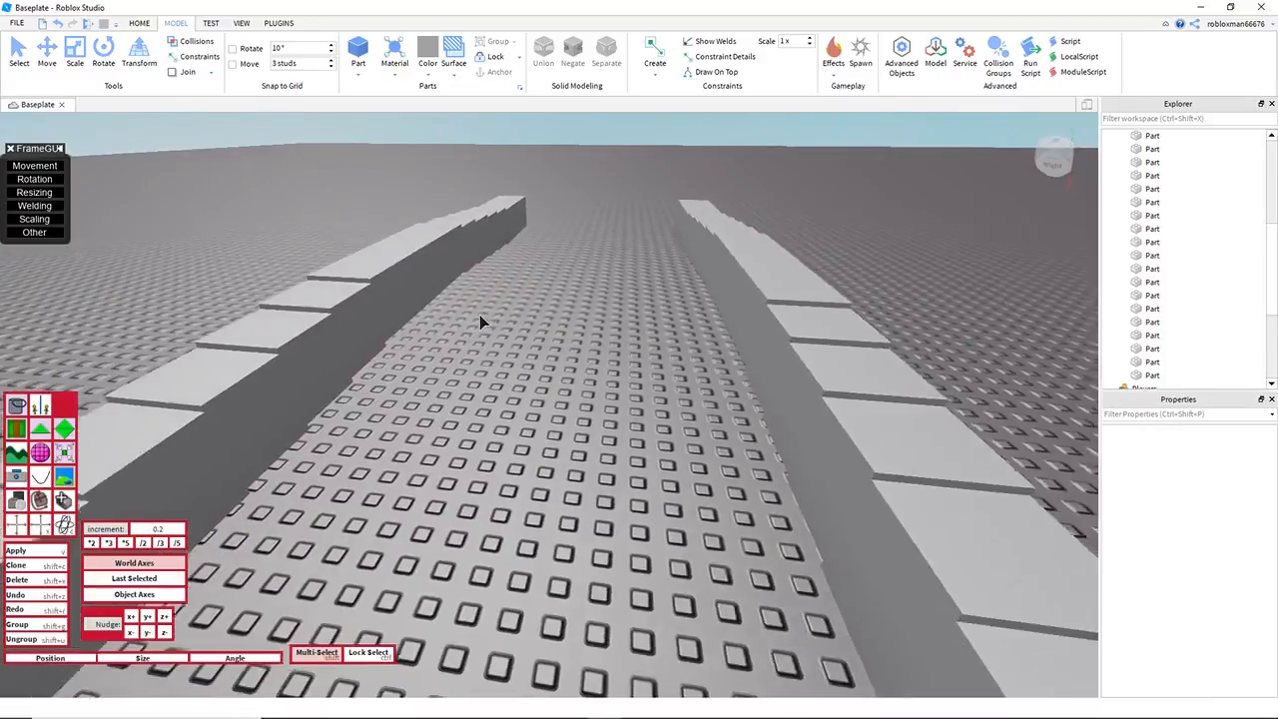
key("w")
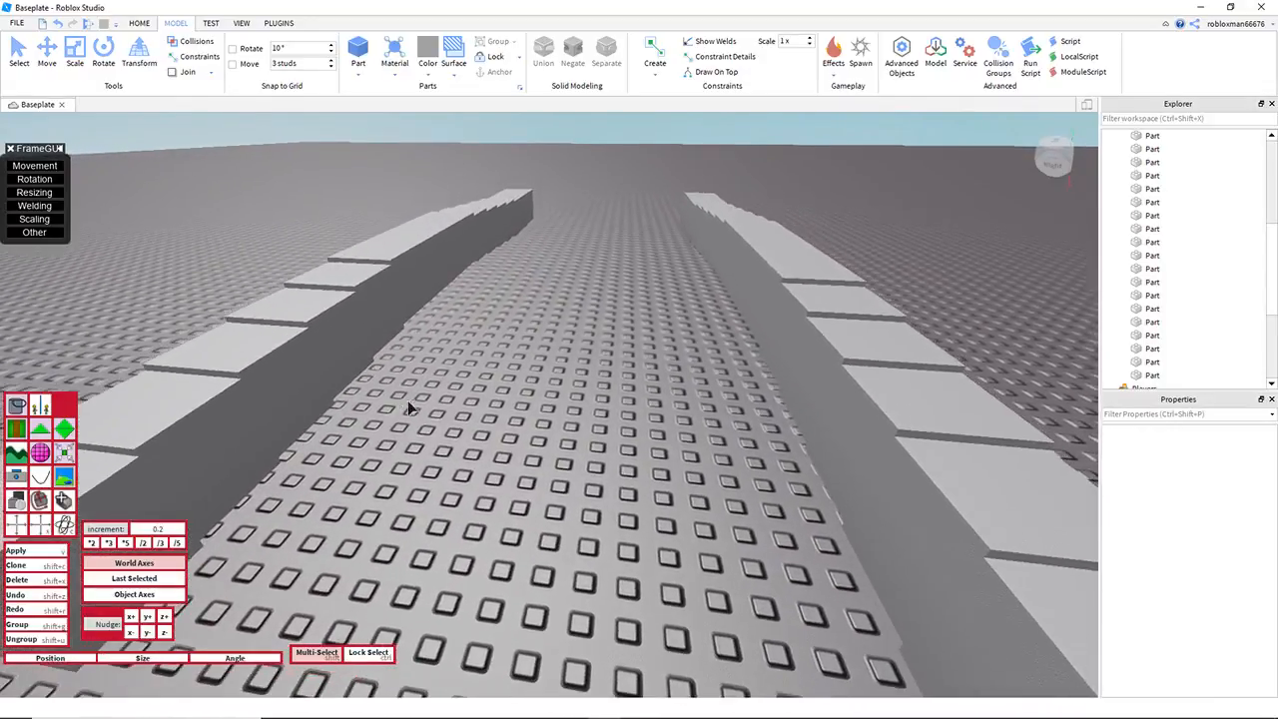
Step: Start creating triangles with the Tri-Tool and bridge the first cubes at the near end of the two rows
left_click(278, 23)
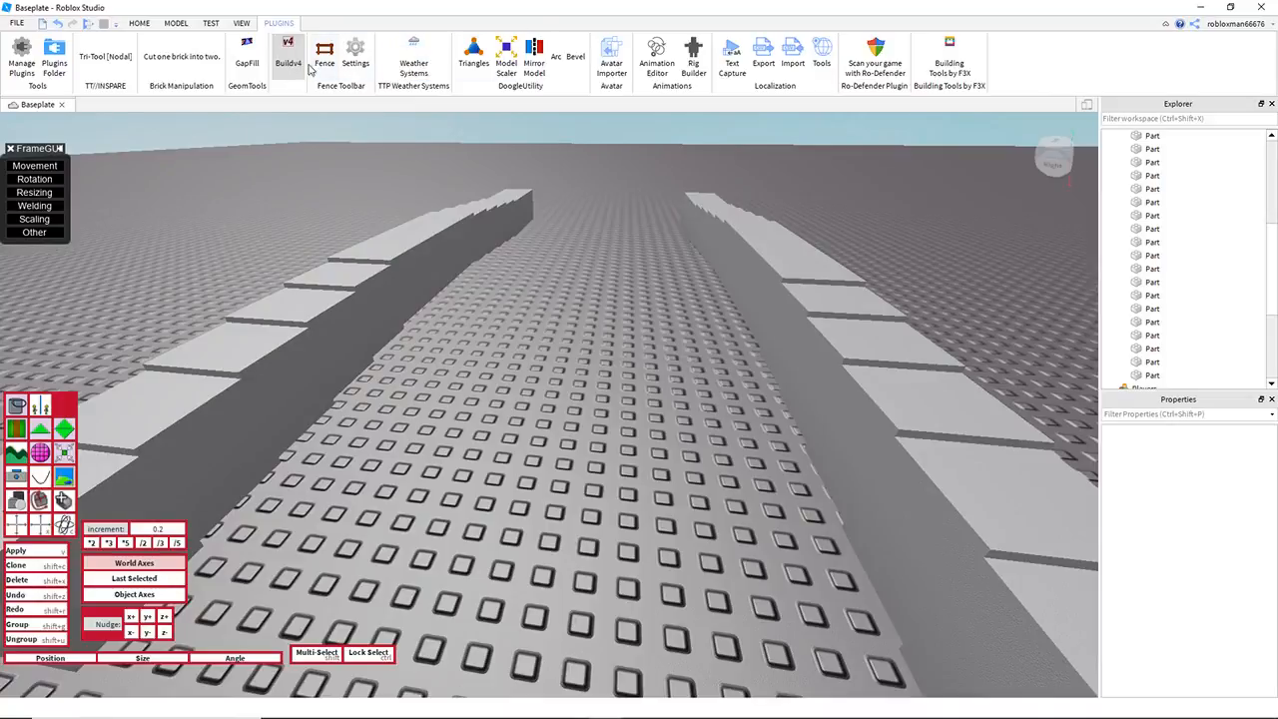
left_click(105, 57)
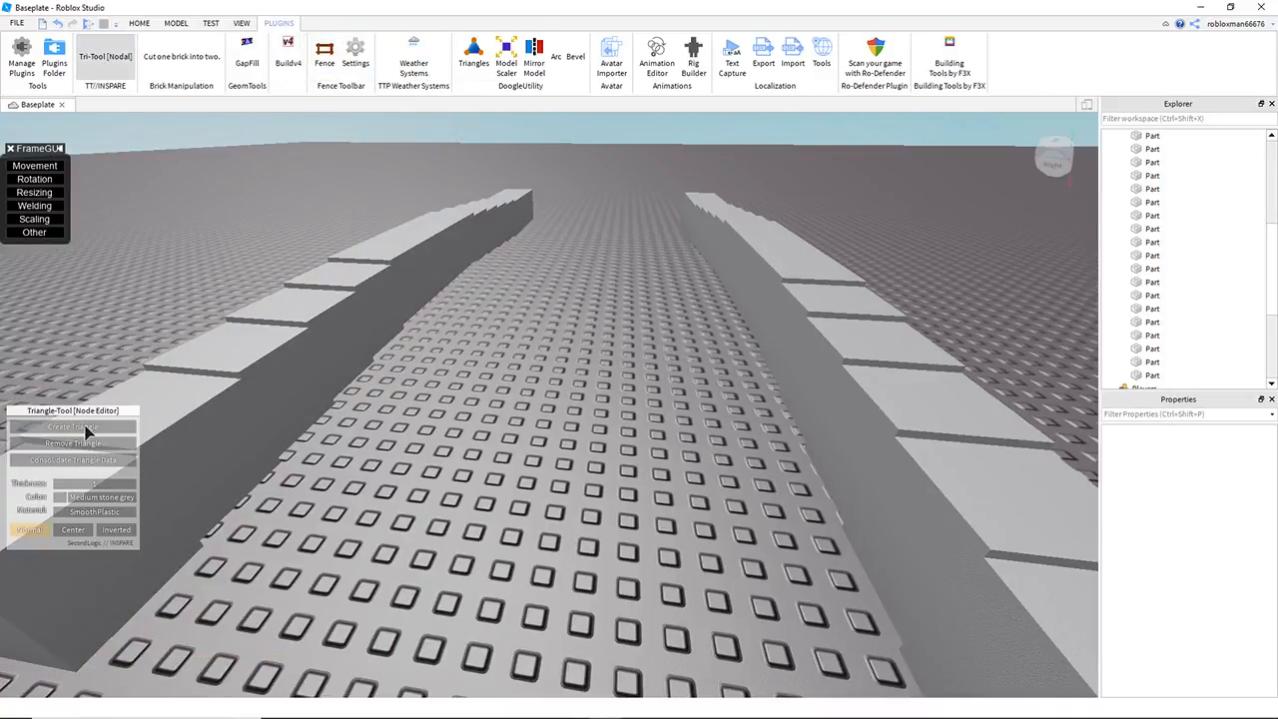
right_click_drag(411, 411, 411, 480)
key("s")
left_click(851, 411)
left_click(867, 478)
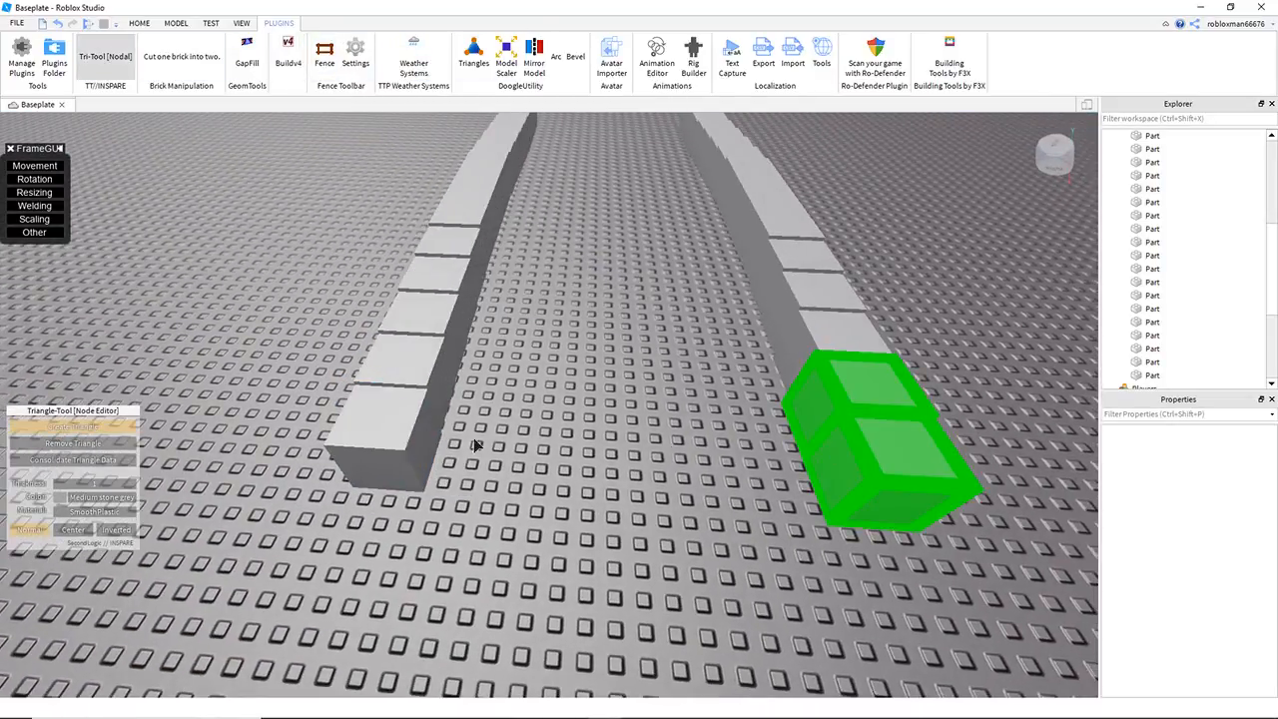
left_click(411, 439)
left_click(419, 379)
Step: Continue the triangle surface up the arch by picking successive cubes on both rows
left_click(870, 401)
left_click(849, 338)
left_click(861, 387)
left_click(408, 357)
left_click(427, 314)
left_click(878, 343)
key("w")
right_click_drag(732, 357, 732, 300)
left_click(789, 455)
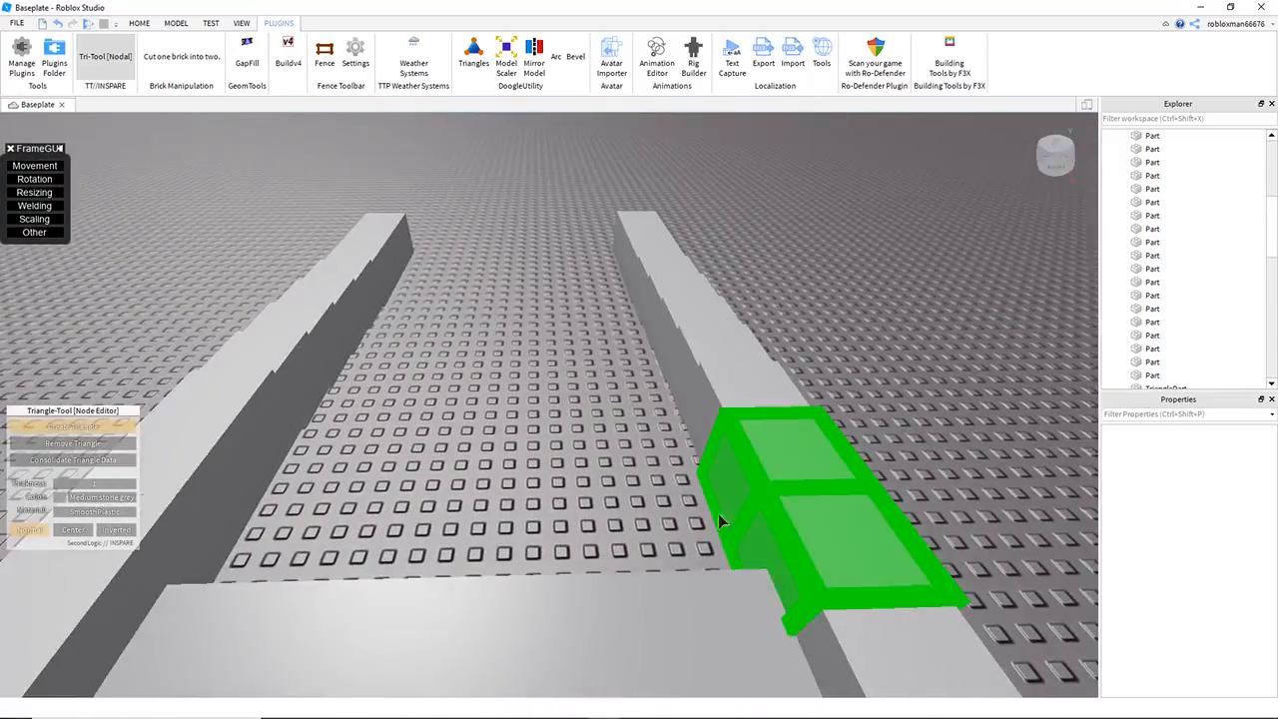
left_click(774, 498)
Step: Complete the triangle surface to the far end of both rows and leave the Tri-Tool
right_click_drag(736, 379, 736, 439)
left_click(736, 340)
left_click(243, 499)
left_click(239, 325)
left_click(247, 245)
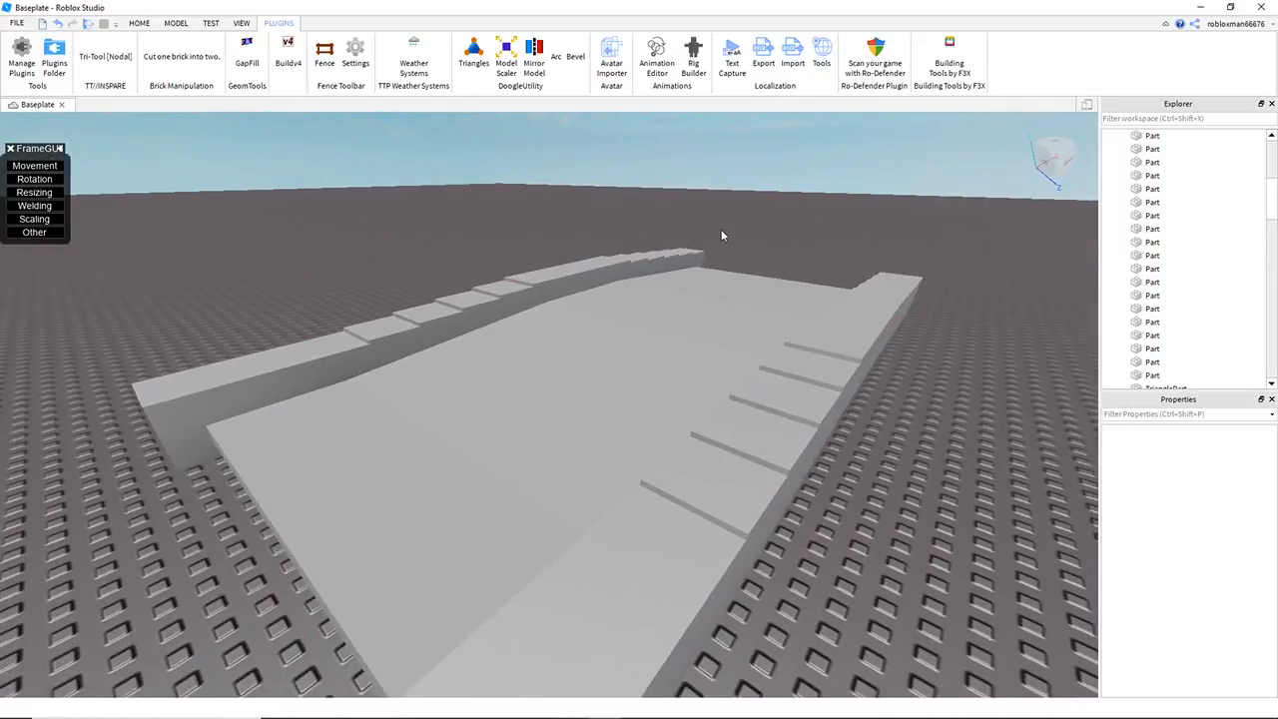
key("q")
key("s")
right_click_drag(722, 234, 661, 225)
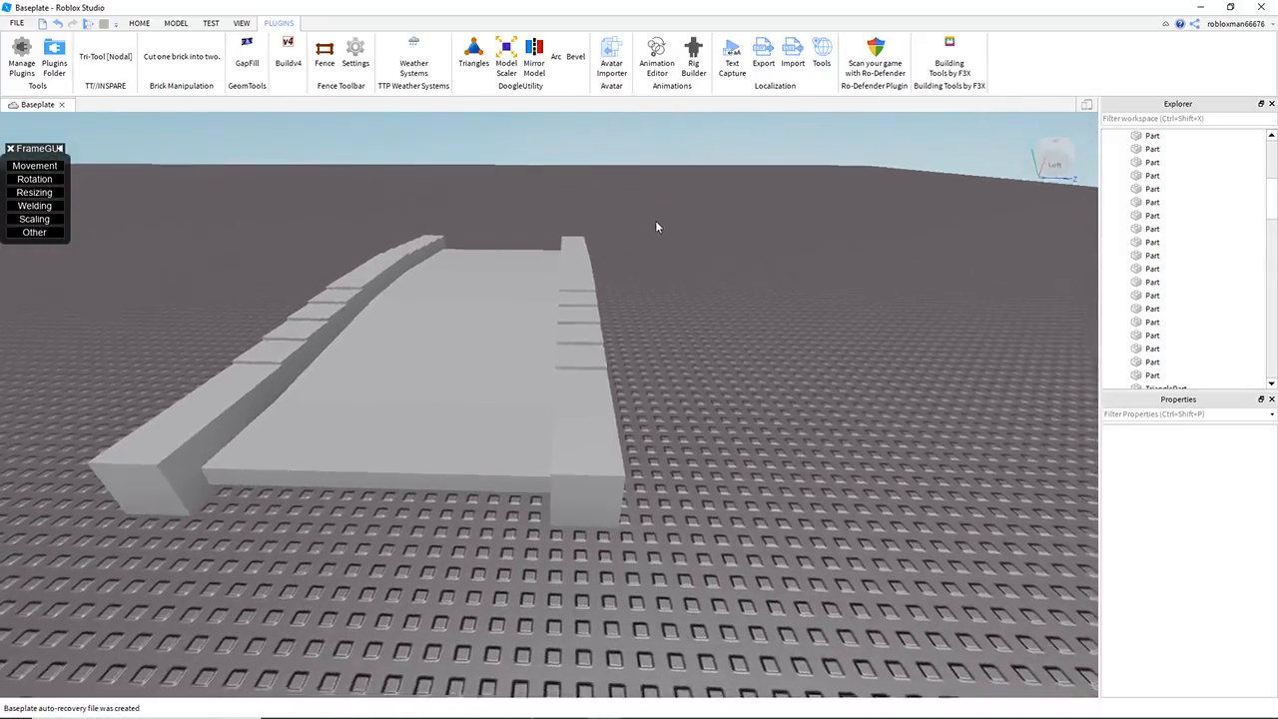
Step: Inspect how the triangle surface between the two rows follows the arch
right_click_drag(602, 268, 597, 290)
key("q")
right_click_drag(579, 342, 579, 337)
key("d")
right_click_drag(681, 339, 682, 340)
key("e")
key("w")
key("w")
key("a")
right_click_drag(467, 299, 469, 290)
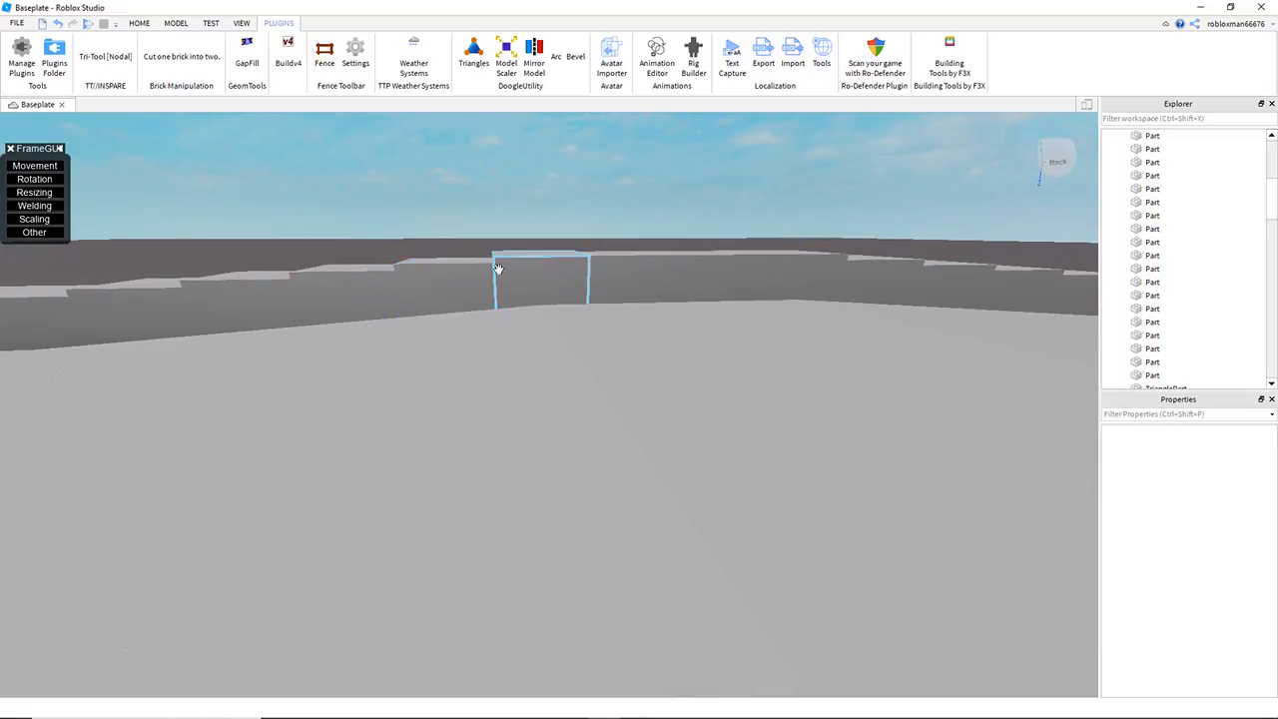
Step: Select the four cubes directly beside the crest, two on each row
left_click(484, 272)
key("s")
right_click_drag(522, 232, 520, 217)
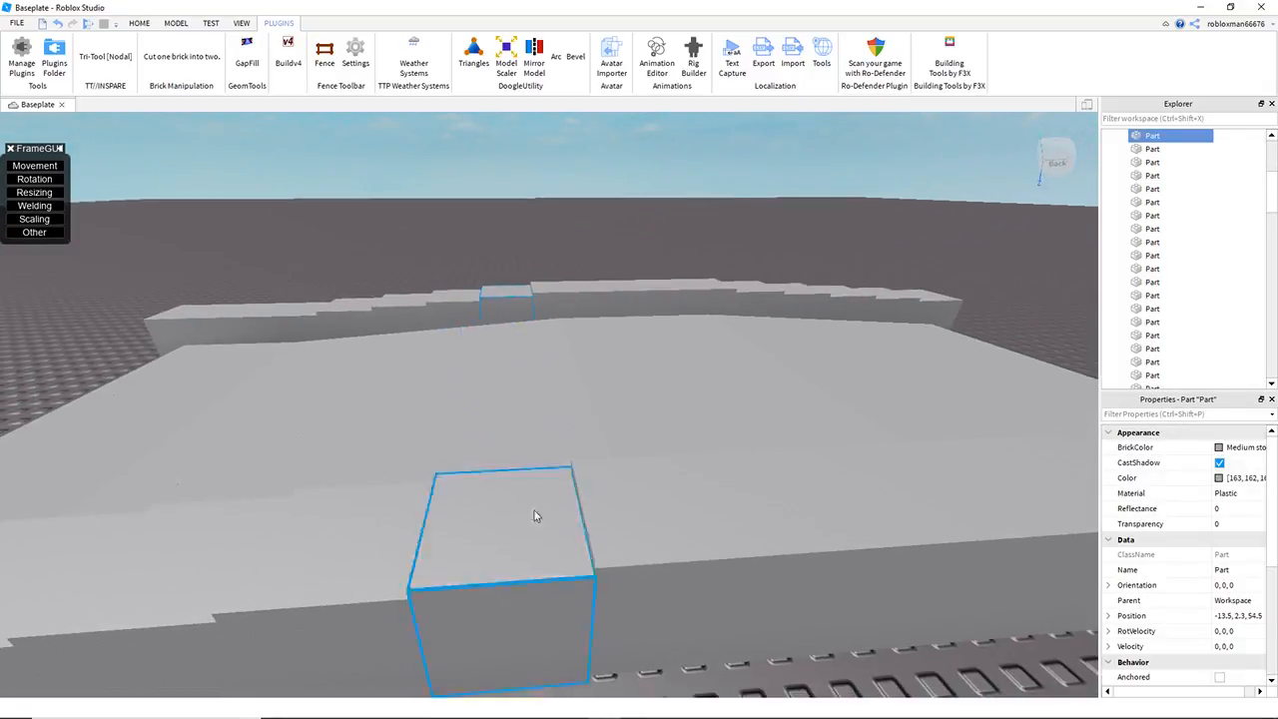
left_click(533, 509, "ctrl")
right_click_drag(583, 373, 558, 371)
left_click(542, 264, "ctrl")
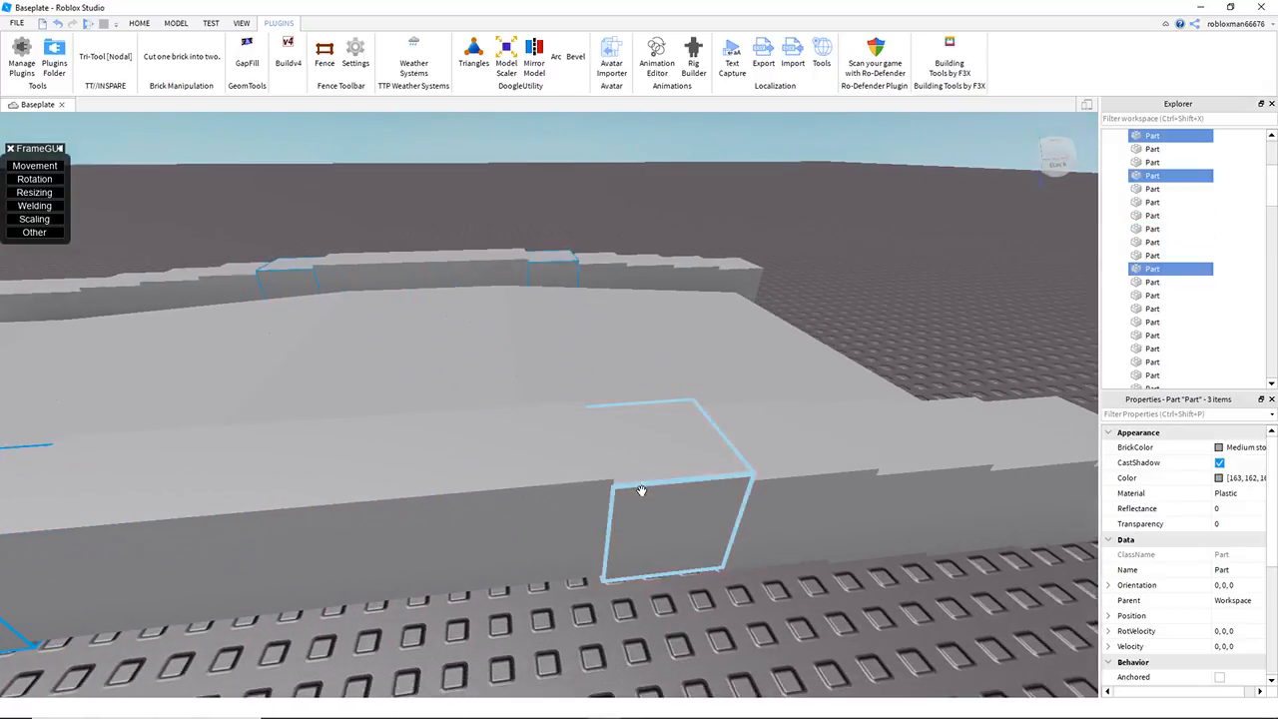
left_click(644, 481, "ctrl")
right_click_drag(680, 372, 682, 365)
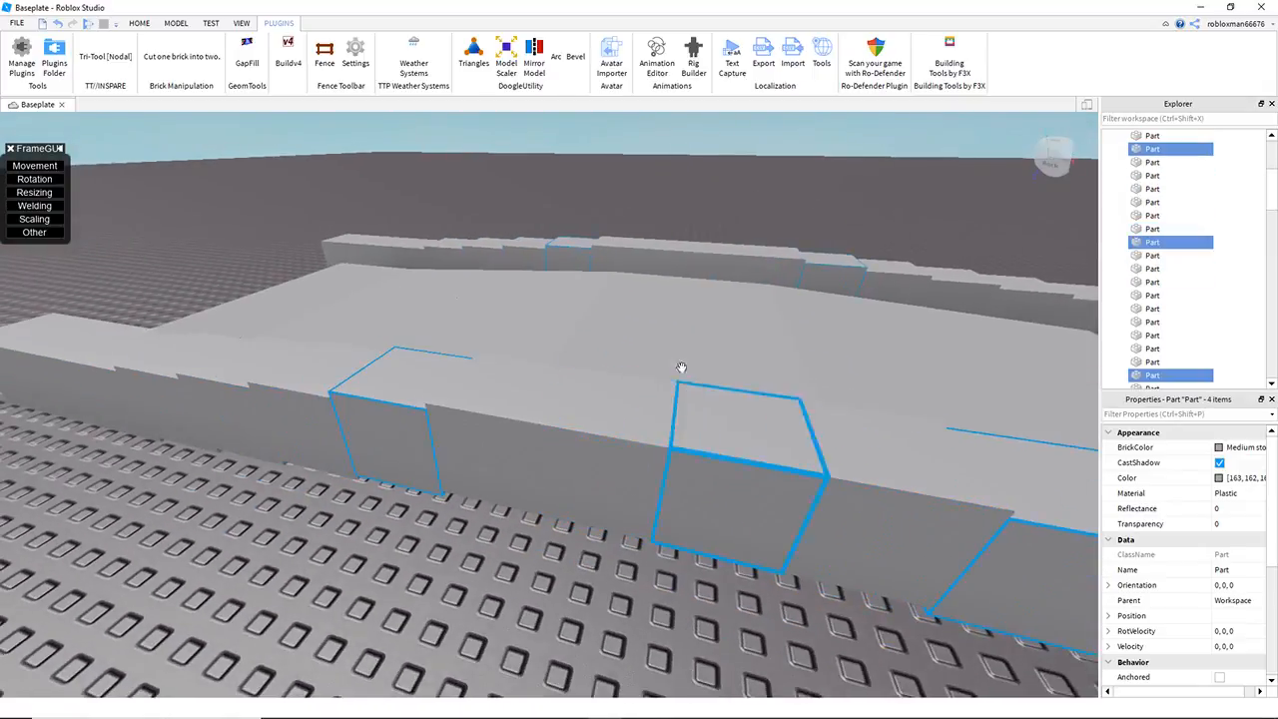
Step: Activate Buildv4 and set its increment to 0.1
left_click(286, 56)
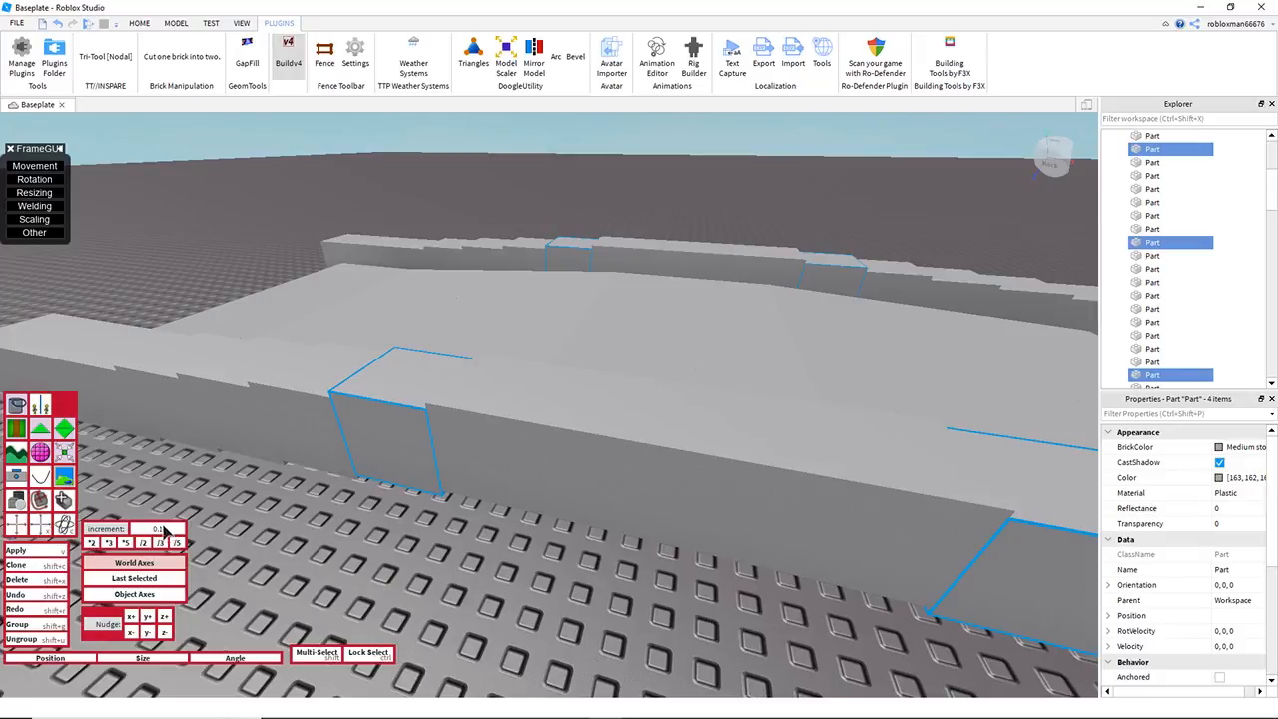
key("w")
right_click_drag(321, 556, 323, 552)
key("s")
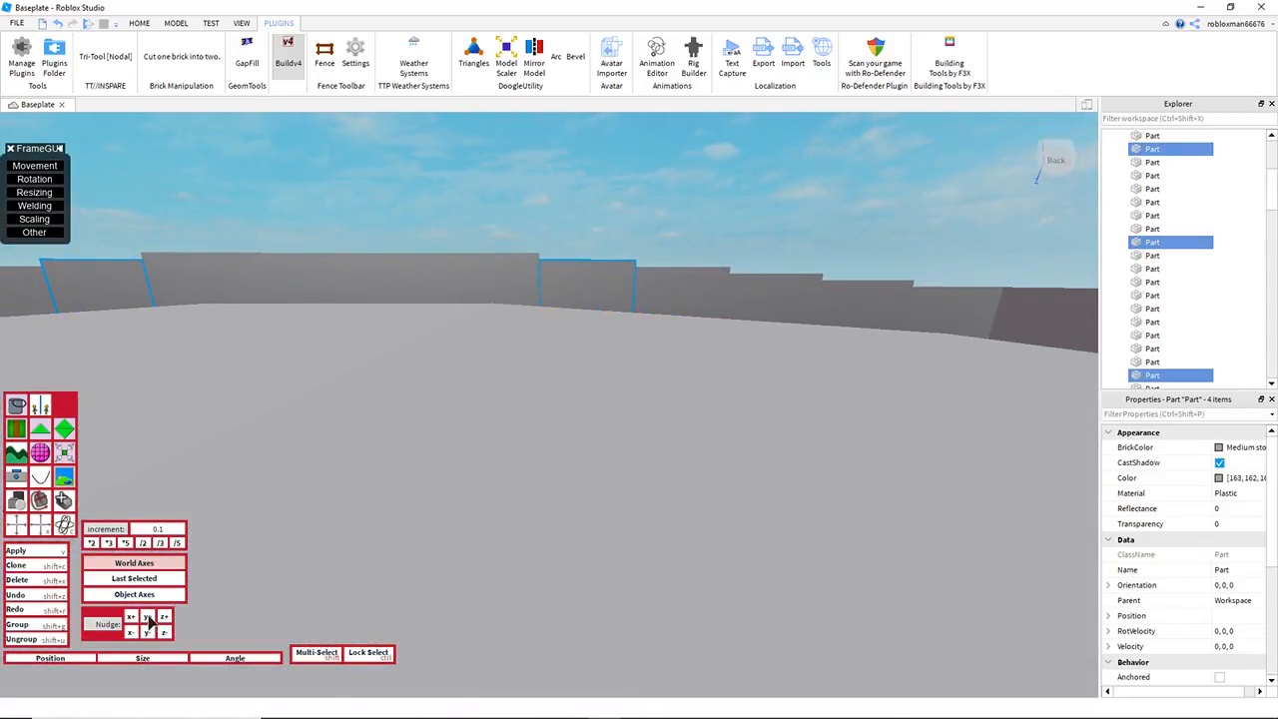
Step: Reselect the four cubes beside the crest with Buildv4 and nudge them up 0.1
right_click_drag(563, 488, 562, 493)
key("s")
left_click(581, 277)
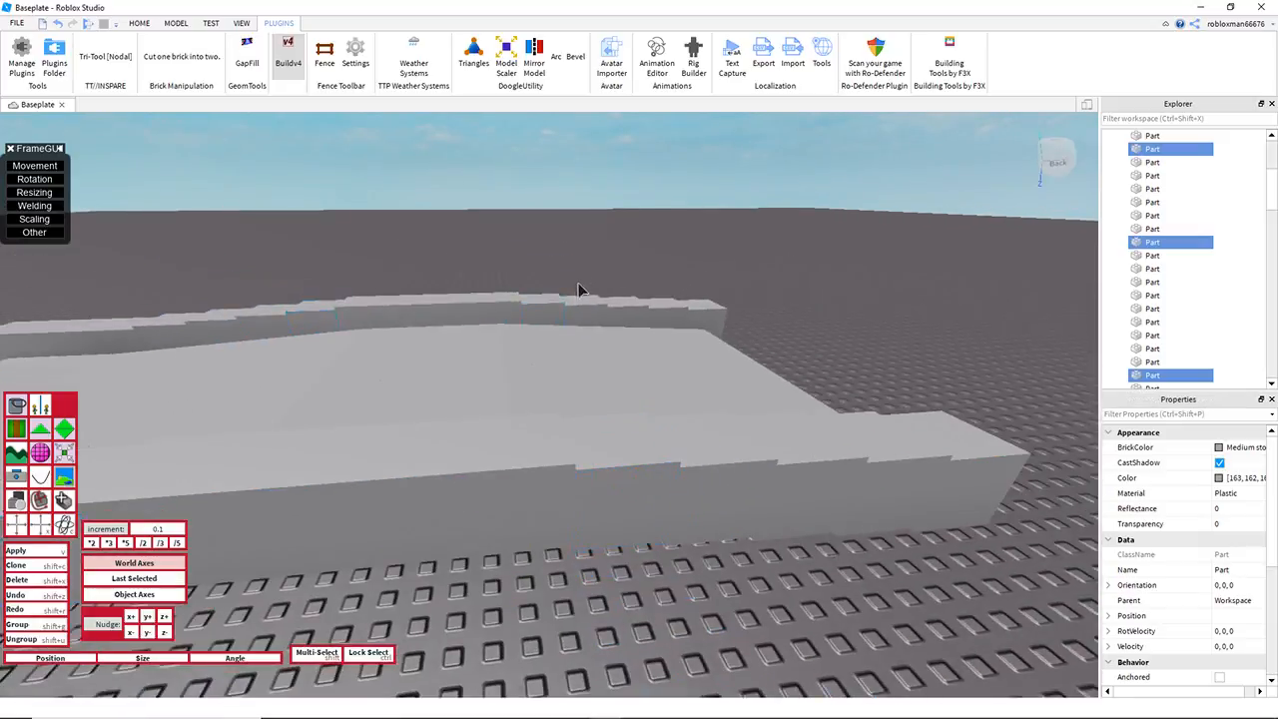
left_click(543, 316, "shift")
left_click(634, 487, "shift")
key("a")
right_click_drag(438, 502, 438, 501)
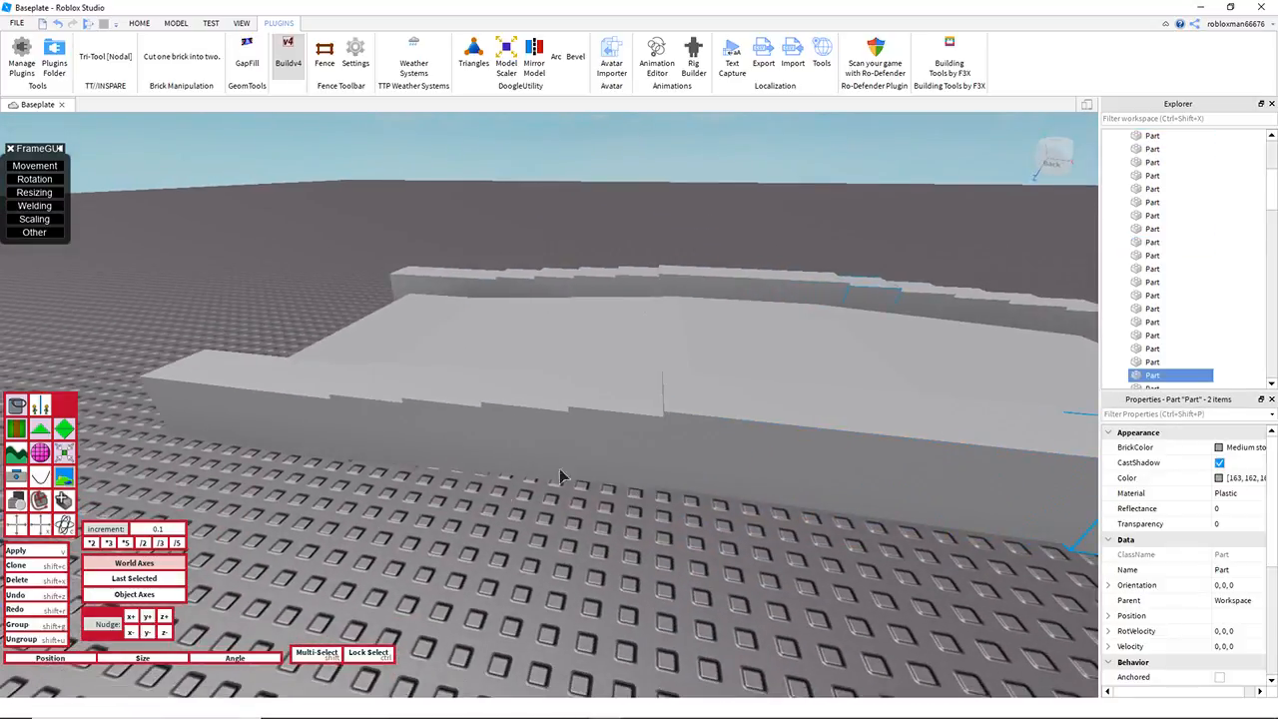
left_click(28, 523)
key("d")
right_click_drag(424, 423, 429, 423)
key("w")
key("a")
key("e")
left_click(148, 615)
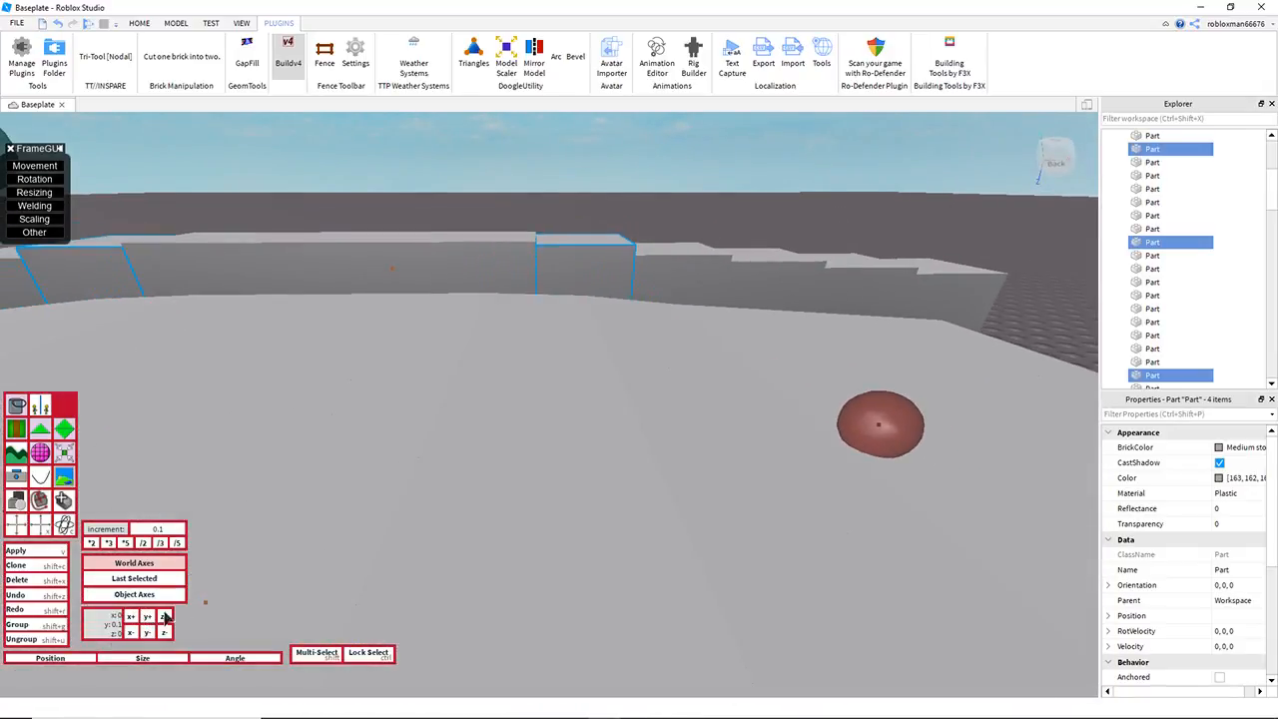
Step: Examine the four adjusted cubes against the crest and clear the selection
right_click_drag(528, 500, 528, 499)
key("d")
key("w")
key("q")
key("a")
key("a")
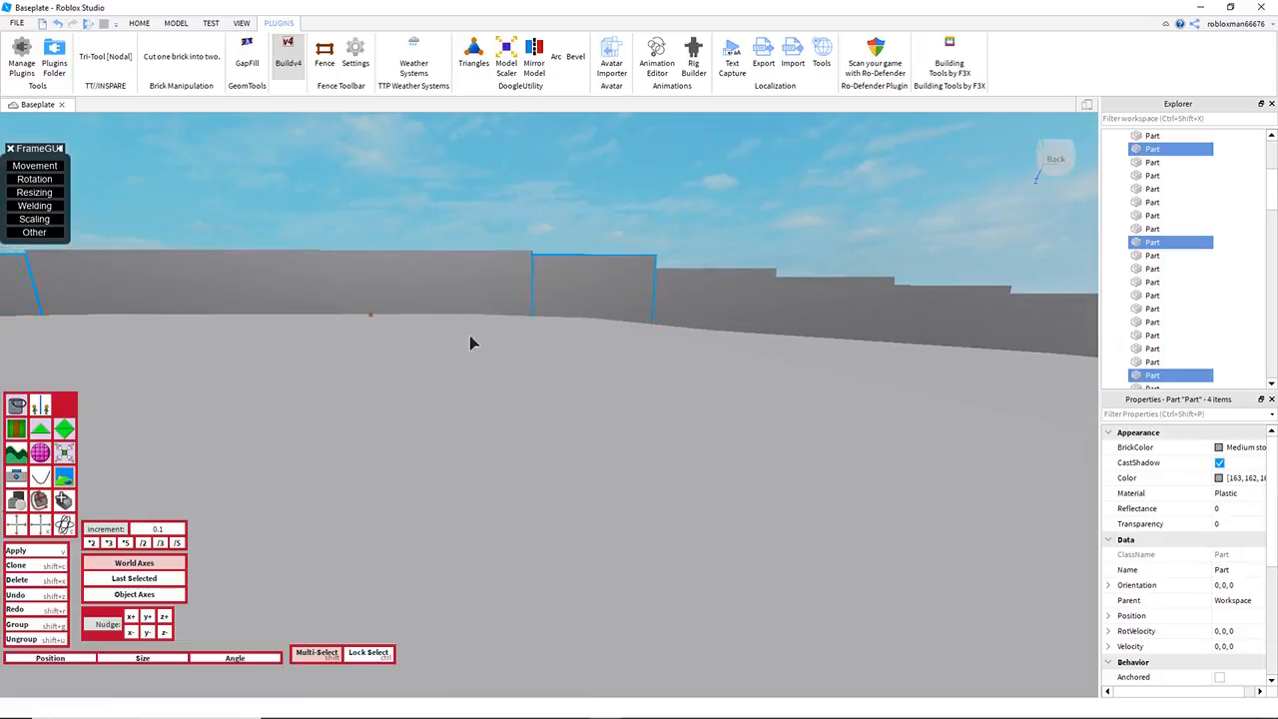
key("s")
key("d")
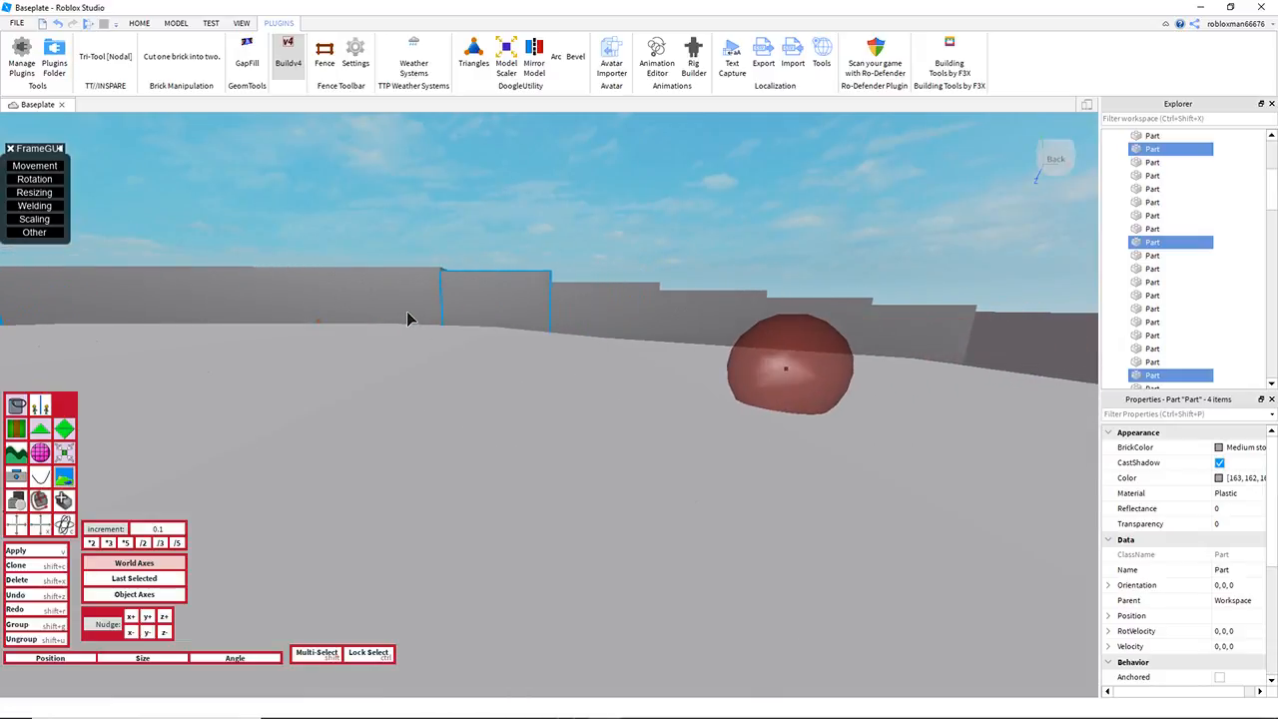
left_click(637, 237)
right_click_drag(637, 238, 638, 239)
key("e")
key("s")
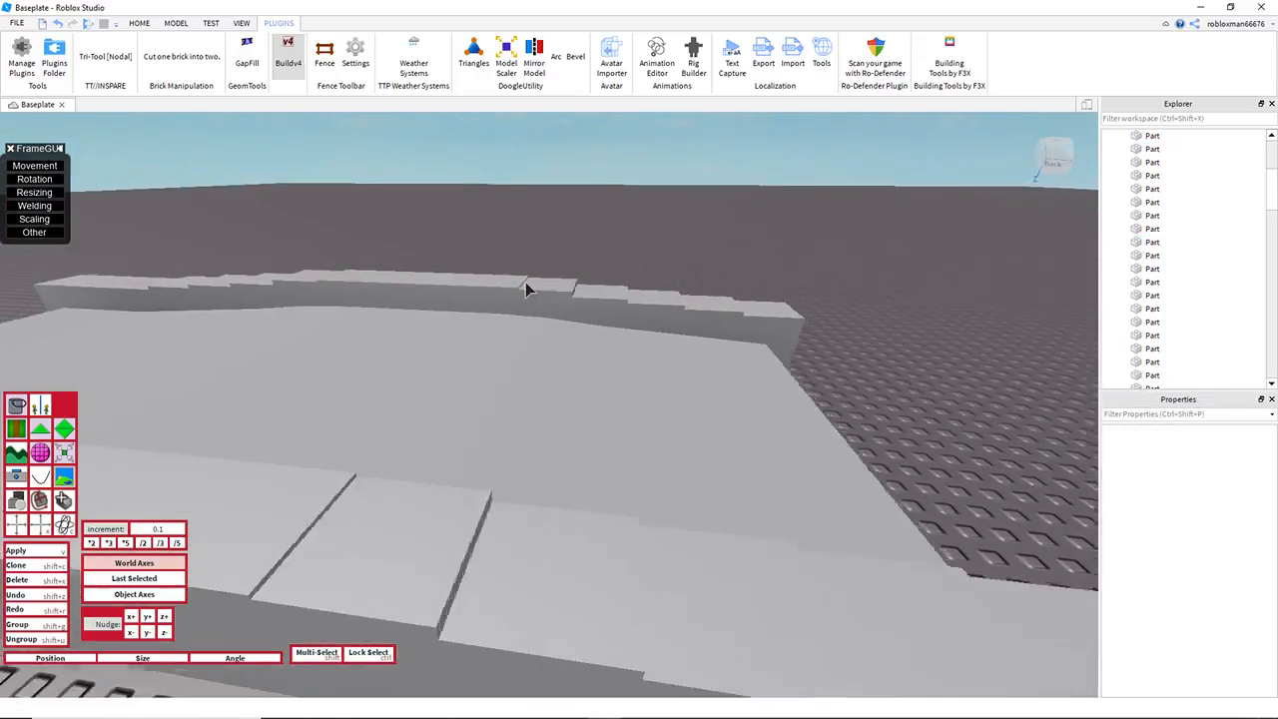
Step: Exit Buildv4 and delete one of the two cube rows beside the triangle surface
left_click(287, 56)
right_click_drag(485, 225, 485, 226)
key("a")
left_click_drag(496, 233, 585, 541)
key("Delete")
key("d")
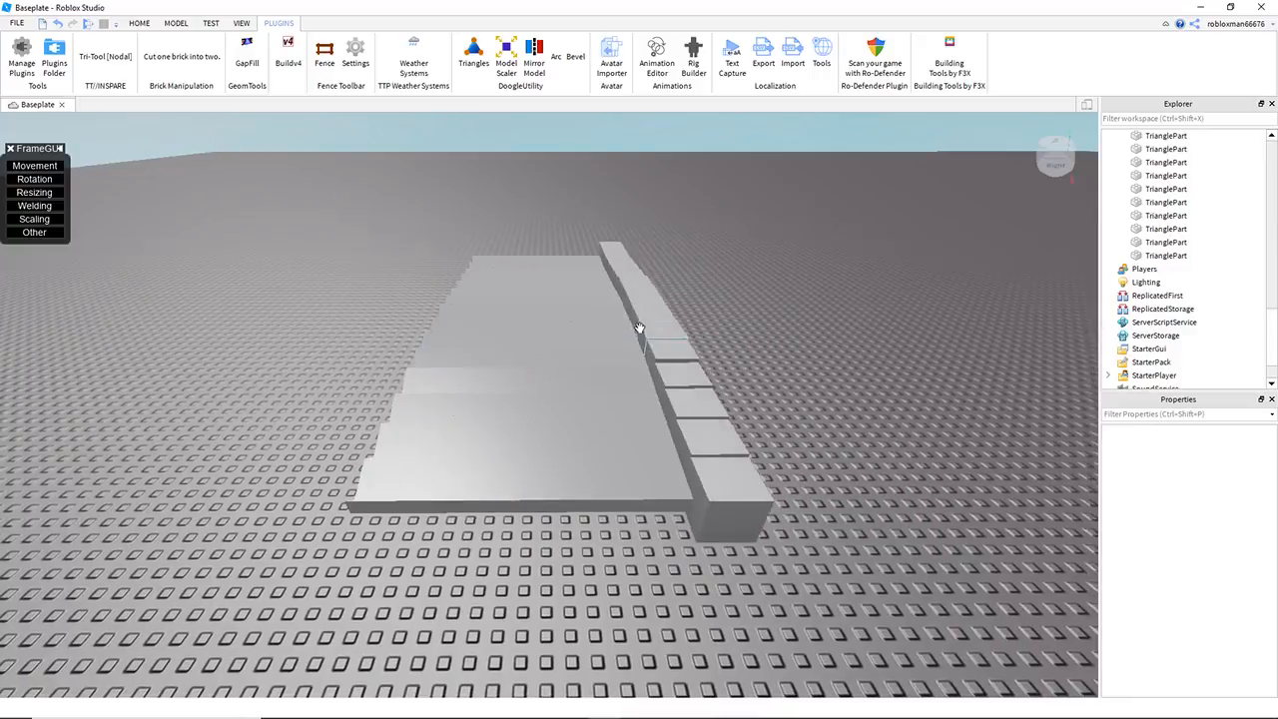
Step: Delete the remaining cube row, leaving only the triangle surface
right_click(532, 205)
left_click(533, 207)
left_click_drag(532, 206, 640, 531)
key("Delete")
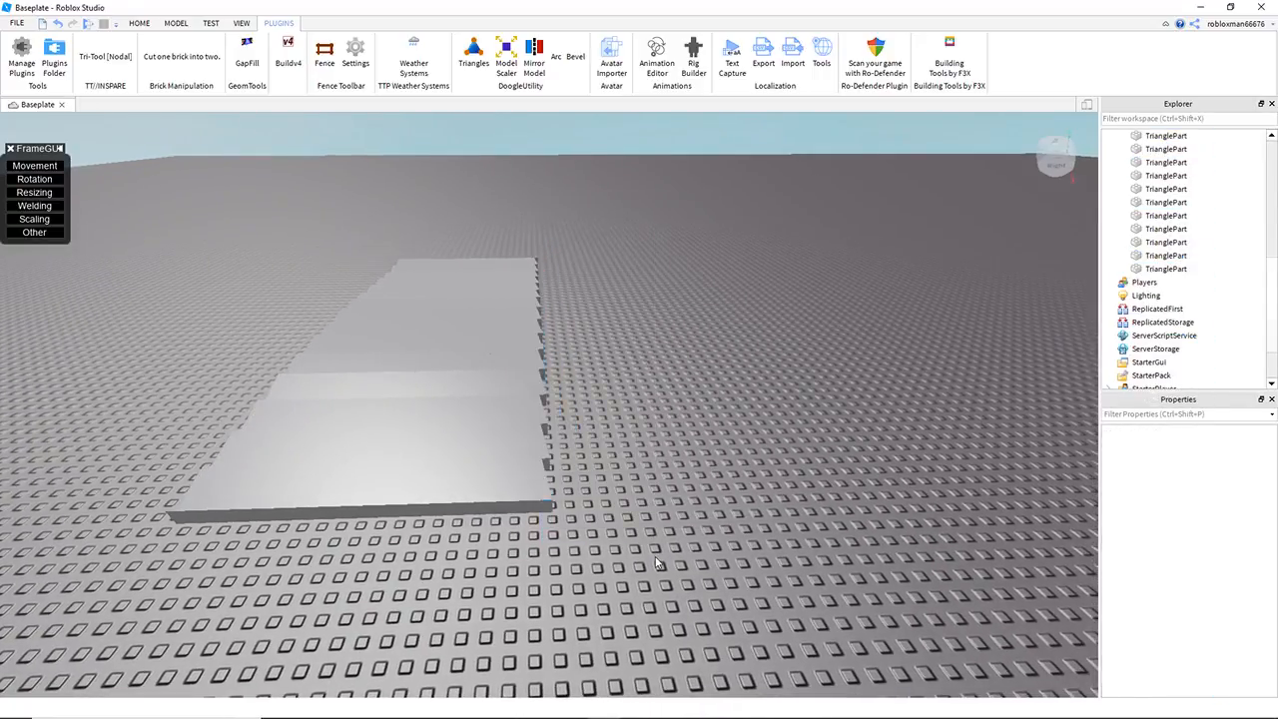
Step: Examine the curved triangle surface from above and from a low side angle
key("w")
key("d")
right_click_drag(657, 562, 656, 548)
key("a")
key("d")
key("s")
key("w")
key("s")
key("d")
key("q")
key("e")
key("a")
key("e")
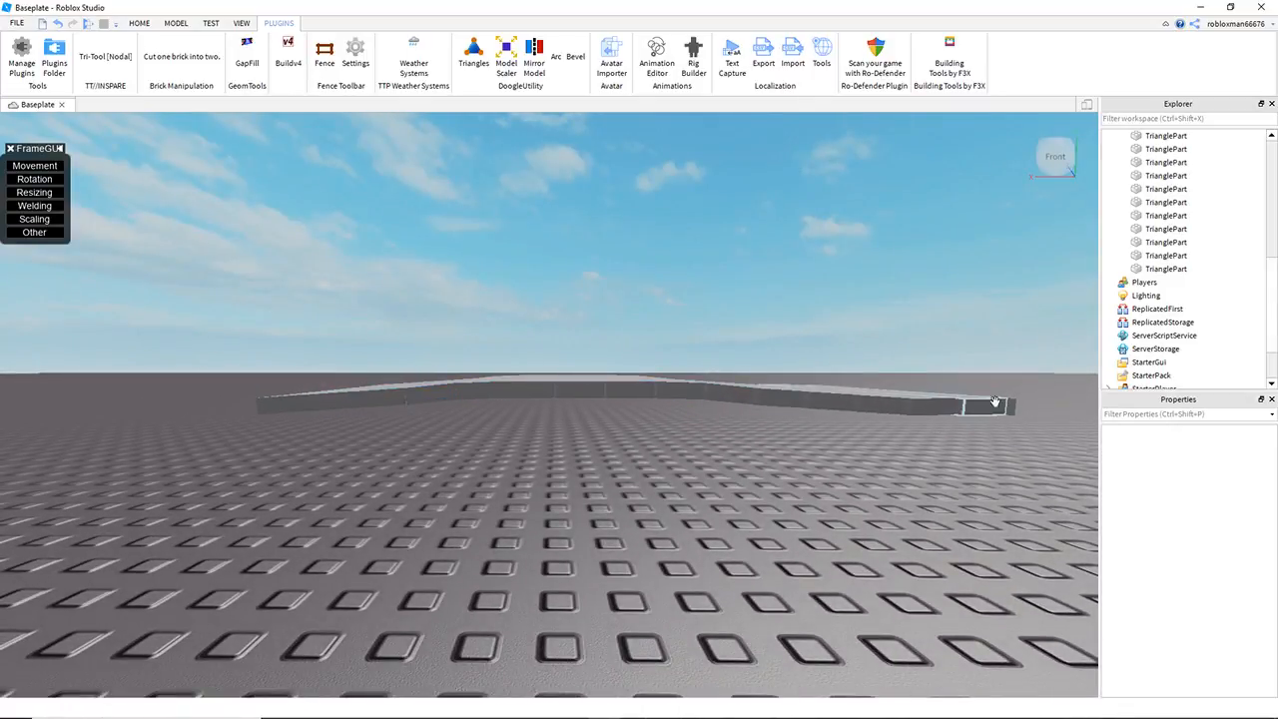
Step: Select all the triangle parts of the curved surface and delete them
left_click_drag(167, 238, 1068, 515)
left_click(992, 476)
key("e")
right_click_drag(993, 476, 975, 505)
key("s")
left_click_drag(324, 320, 861, 599)
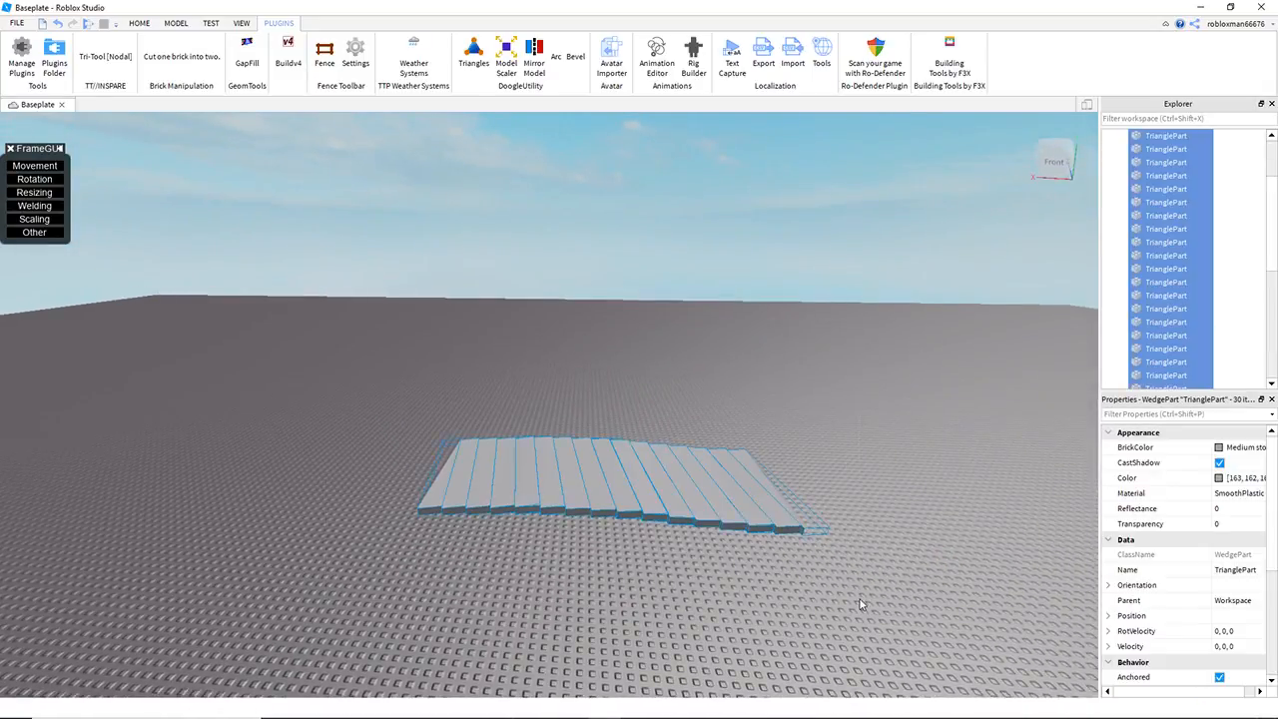
key("Delete")
Step: Set the Baseplate's material to Grass and its brick color to a pale grey-green
right_click_drag(673, 487, 681, 461)
left_click(1140, 176)
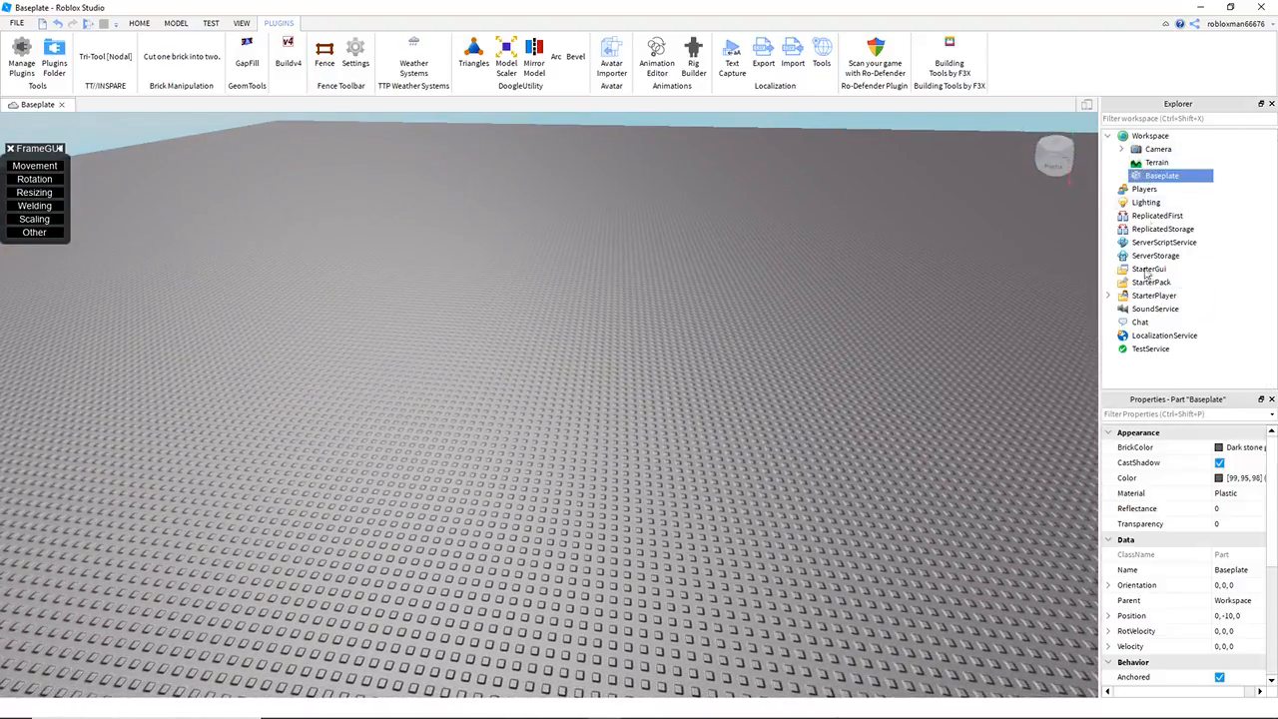
left_click(1236, 497)
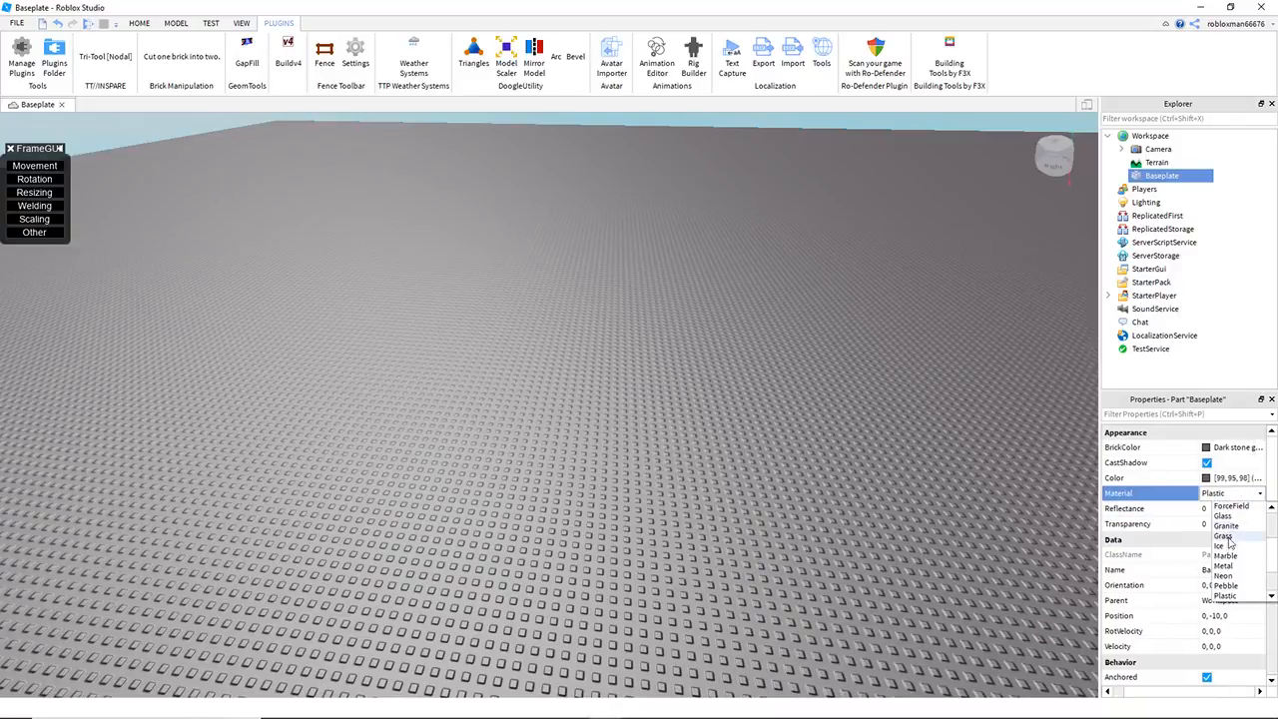
left_click(1224, 536)
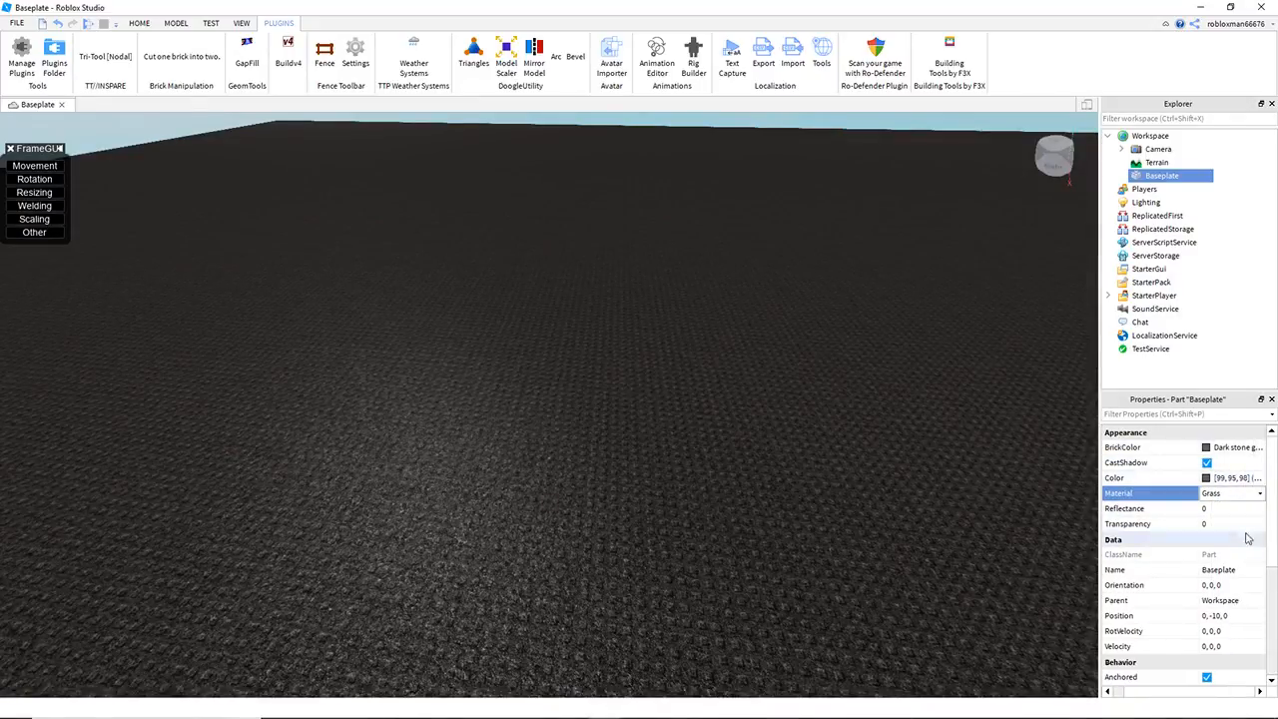
left_click(1220, 448)
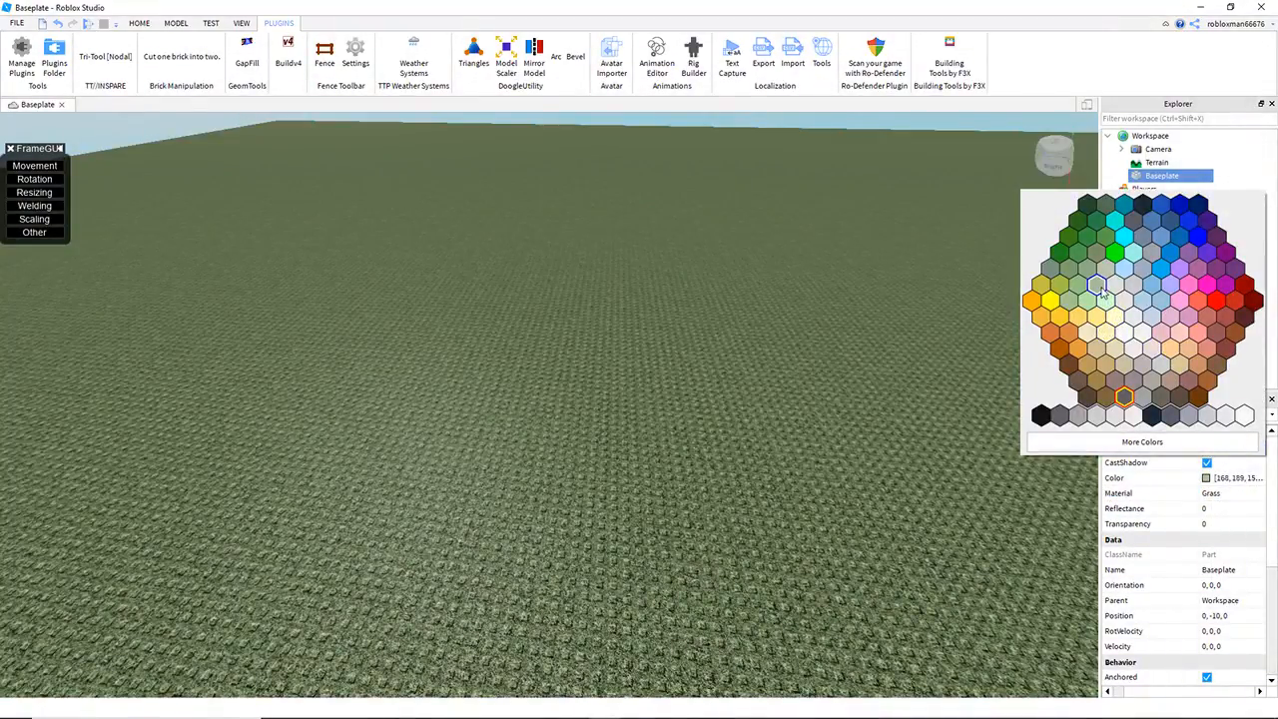
left_click(1098, 288)
Step: Set the Baseplate's TopSurface to Smooth and clear the selection
scroll(1179, 620, "down", 5)
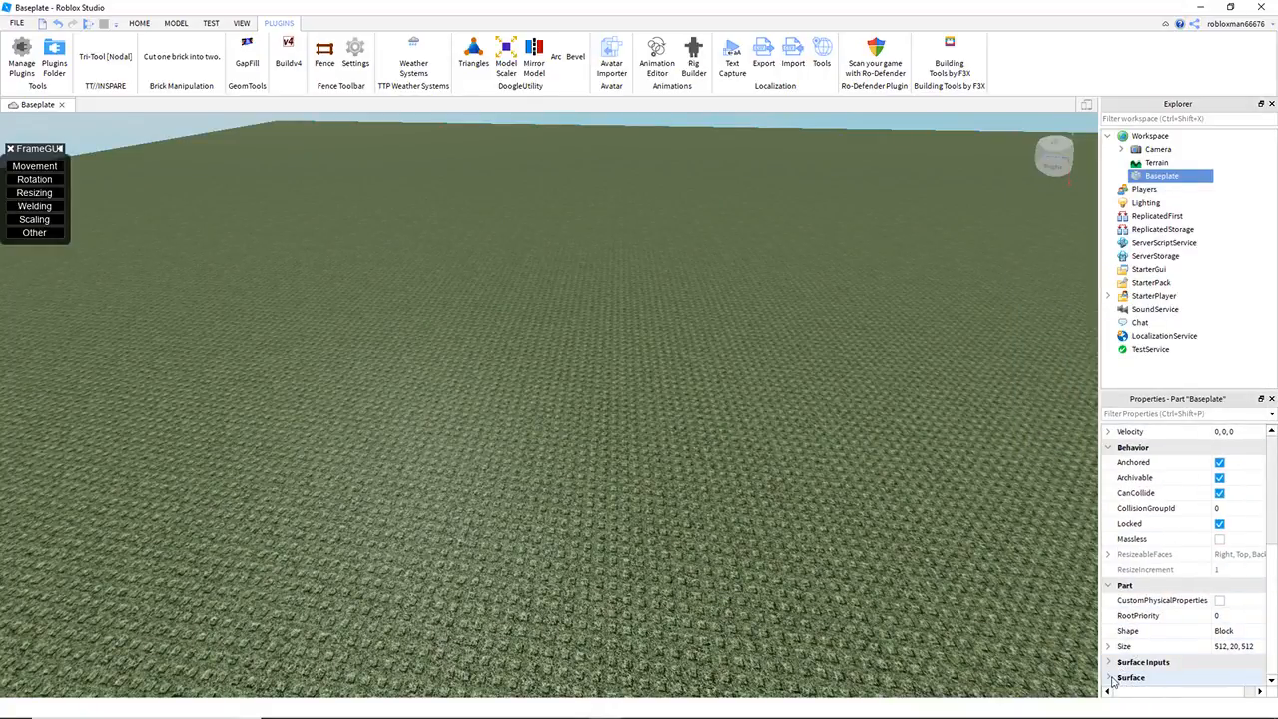
scroll(1154, 573, "down", 2)
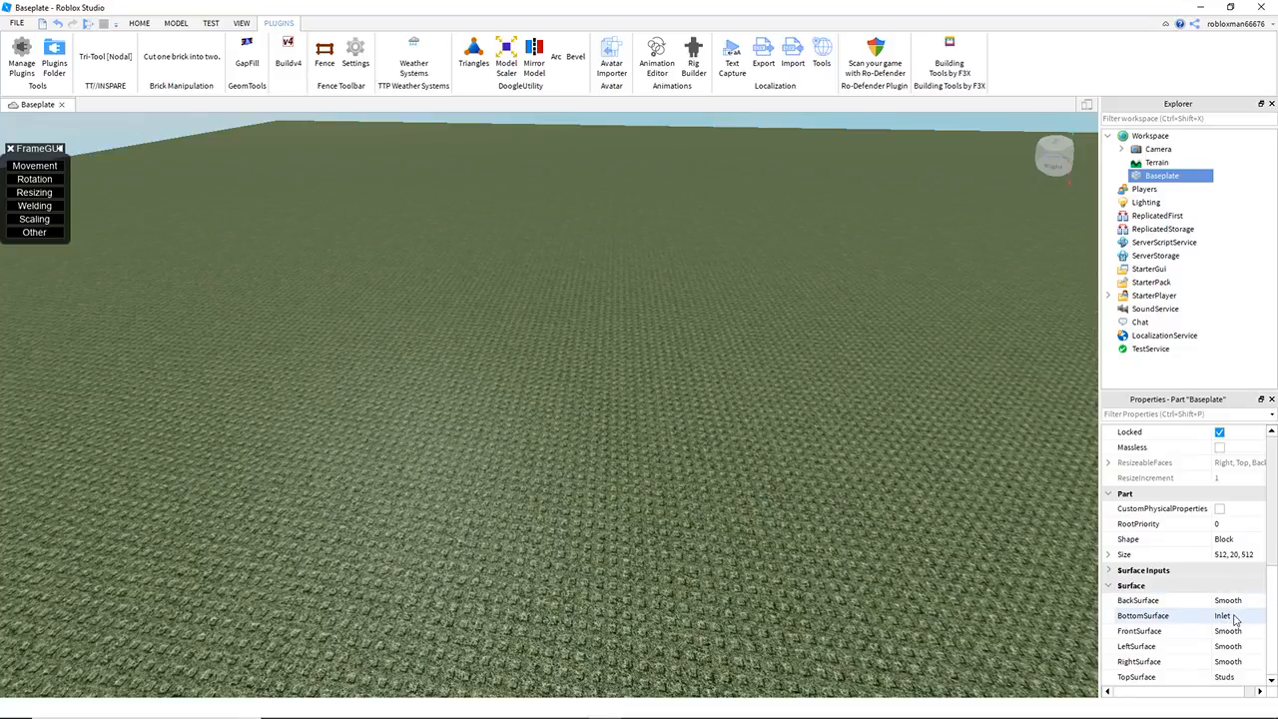
left_click(1235, 680)
left_click(1239, 682)
left_click(1231, 617)
left_click(799, 473)
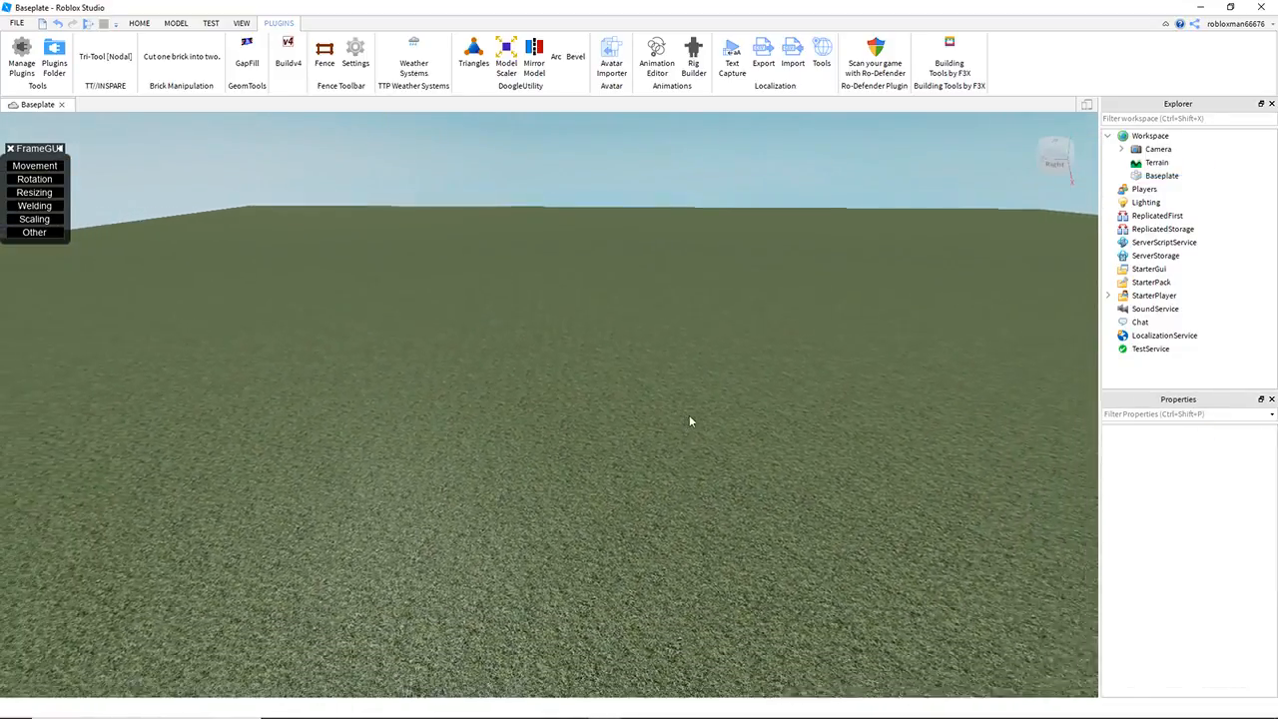
Step: Insert a block part on the grass baseplate and select it
left_click(176, 22)
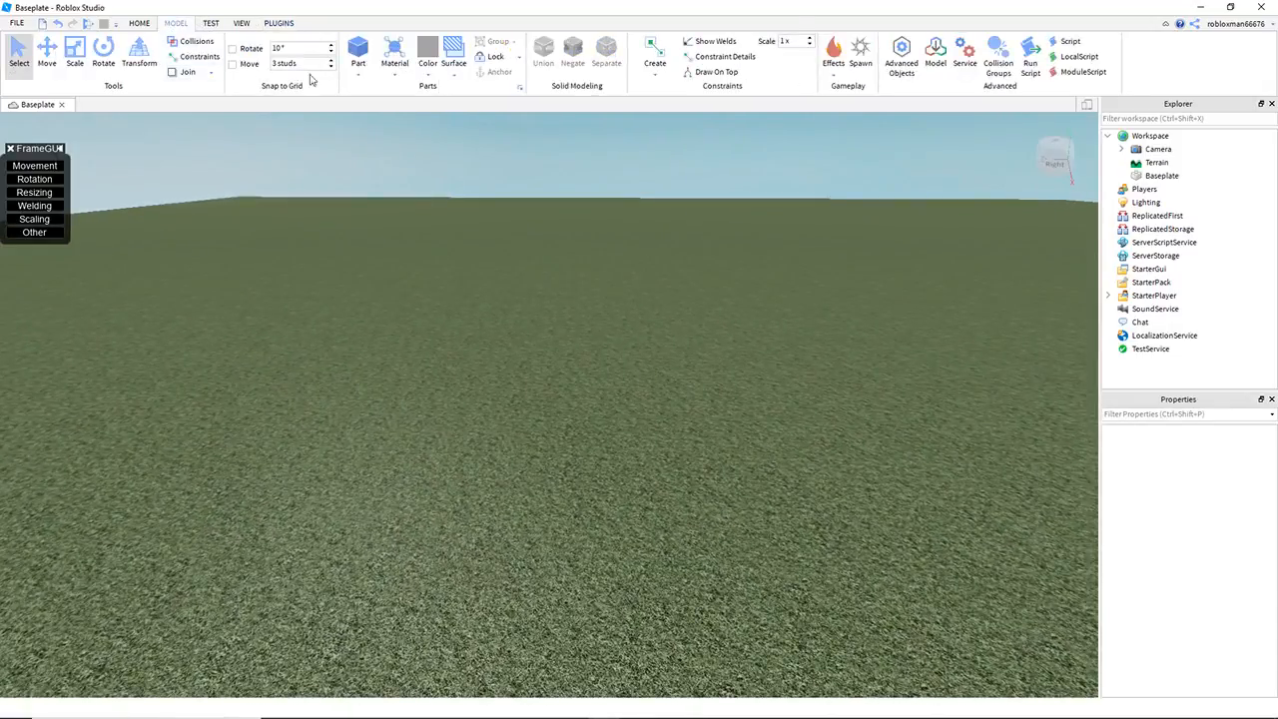
left_click(369, 53)
left_click(637, 315)
scroll(637, 316, "up", 5)
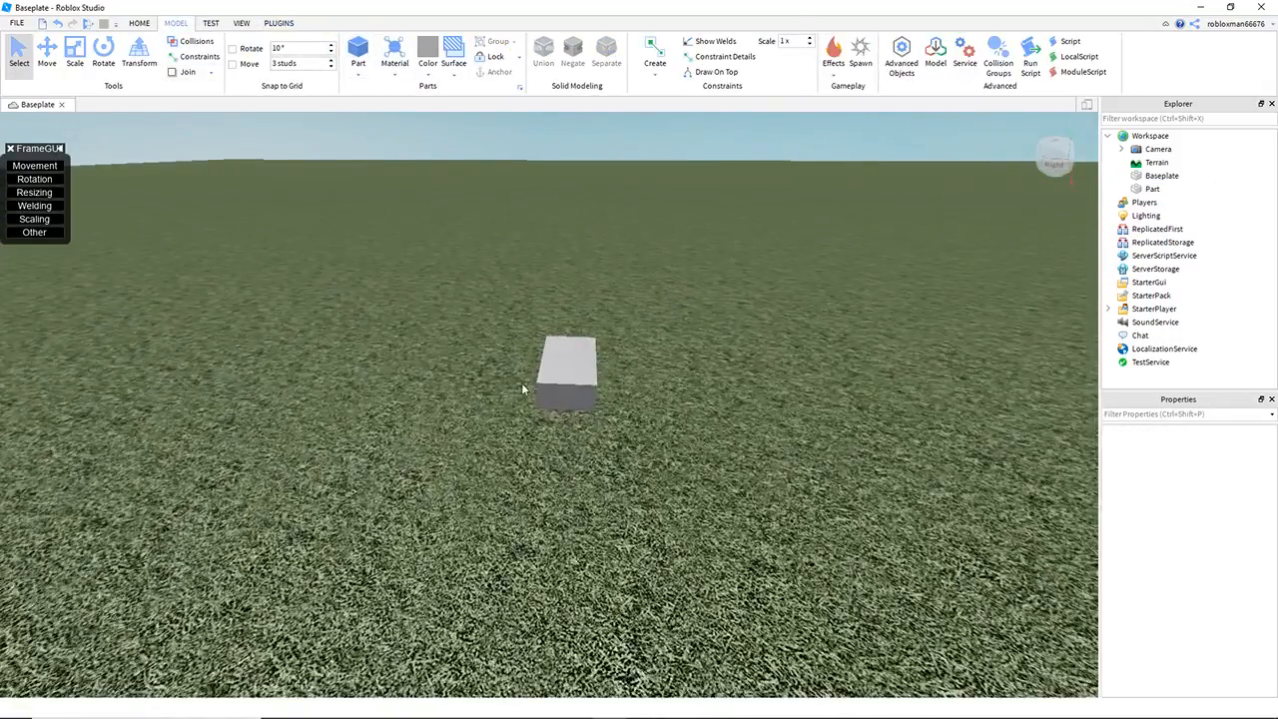
left_click(554, 382)
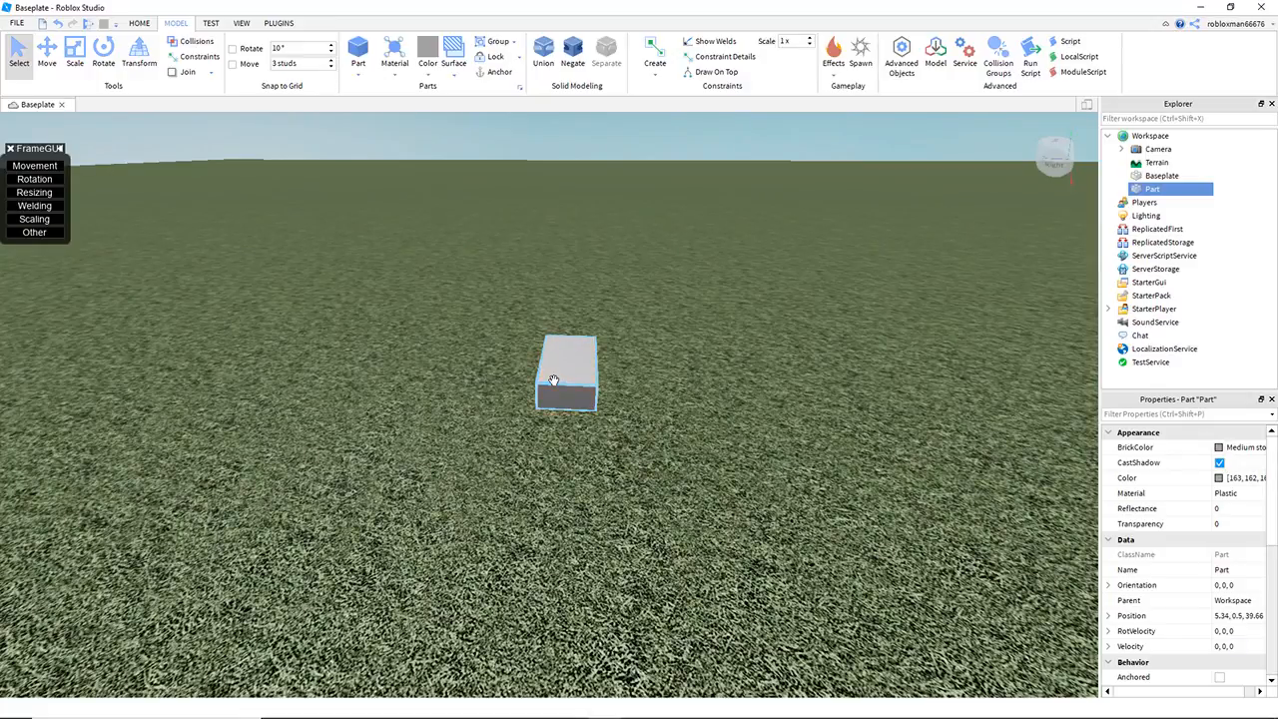
left_click(740, 220)
scroll(623, 271, "up", 3)
left_click(430, 384)
right_click_drag(631, 302, 946, 424)
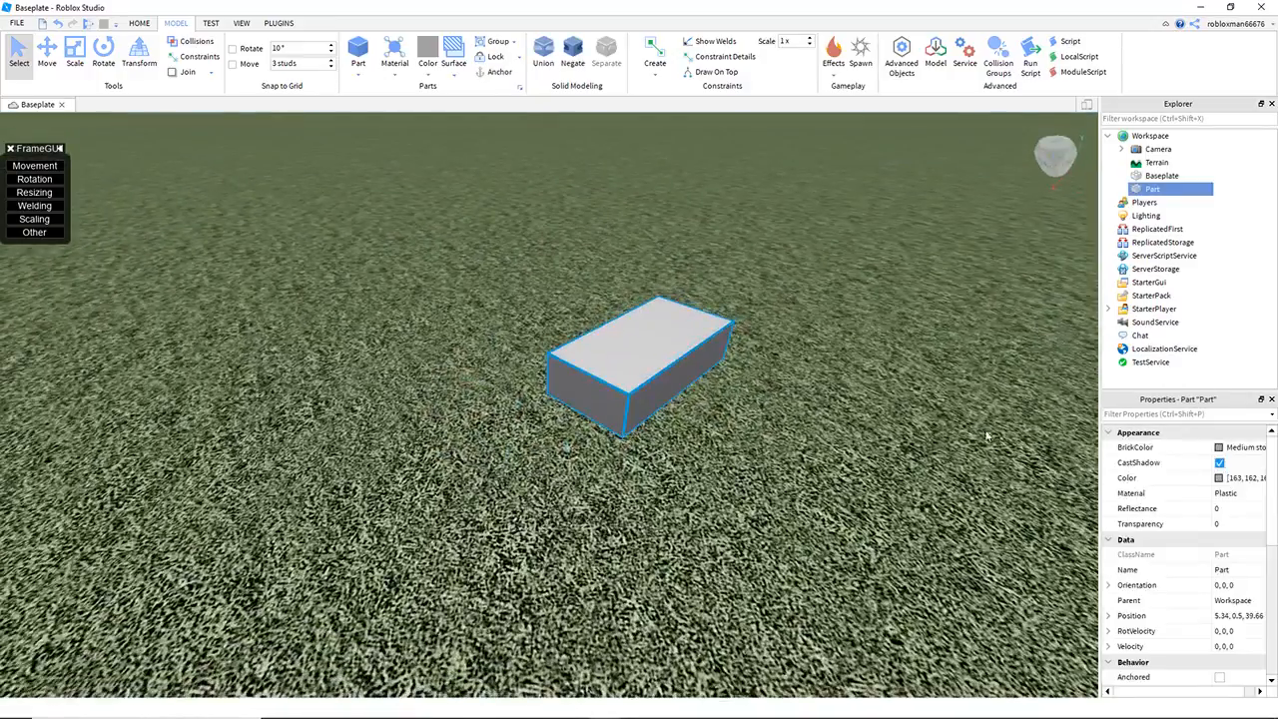
Step: Widen the Explorer and Properties area and set the selected block's size to 1, 1, 1
left_click_drag(1103, 447, 1019, 447)
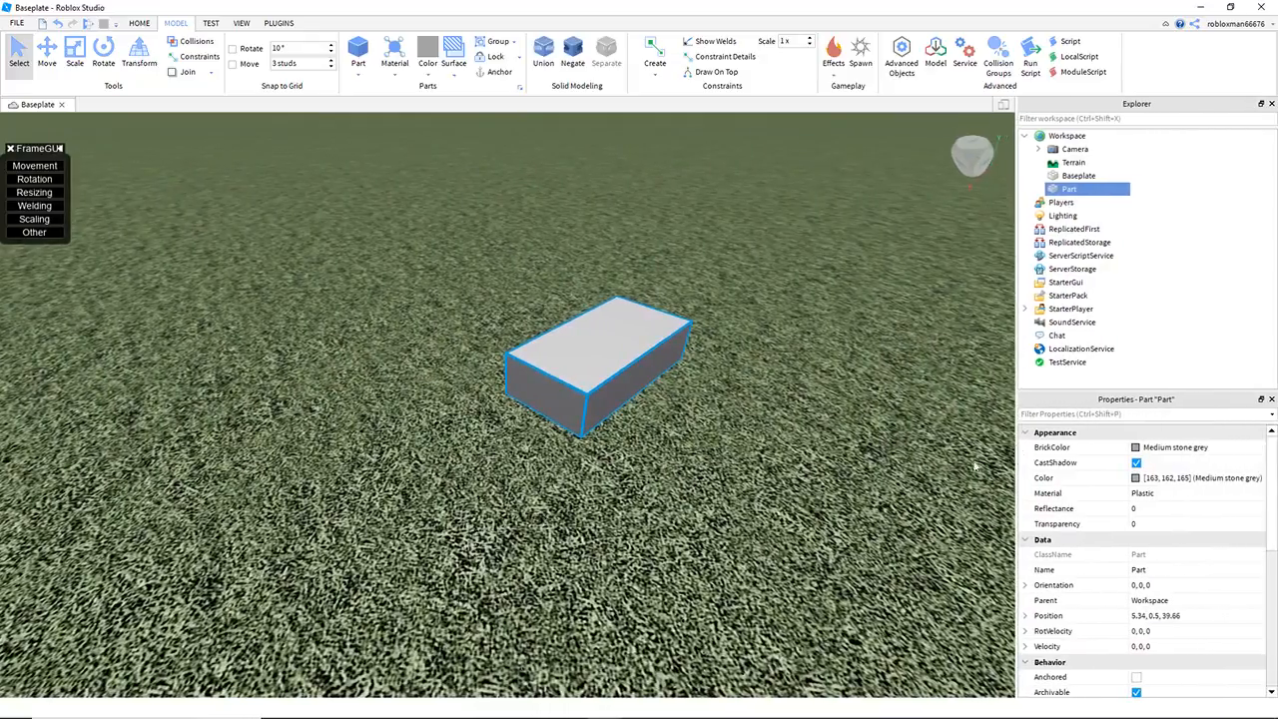
left_click(875, 384)
left_click(649, 385)
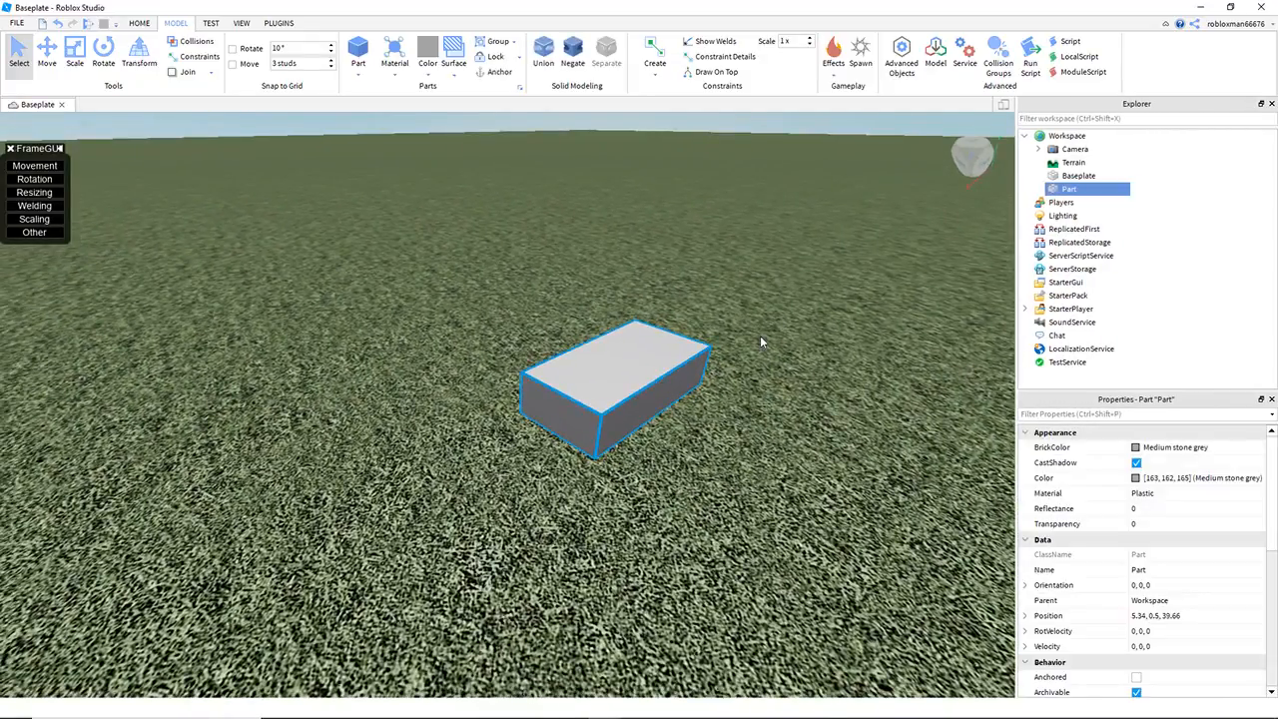
left_click(519, 232)
left_click(635, 341)
right_click_drag(545, 231, 568, 246)
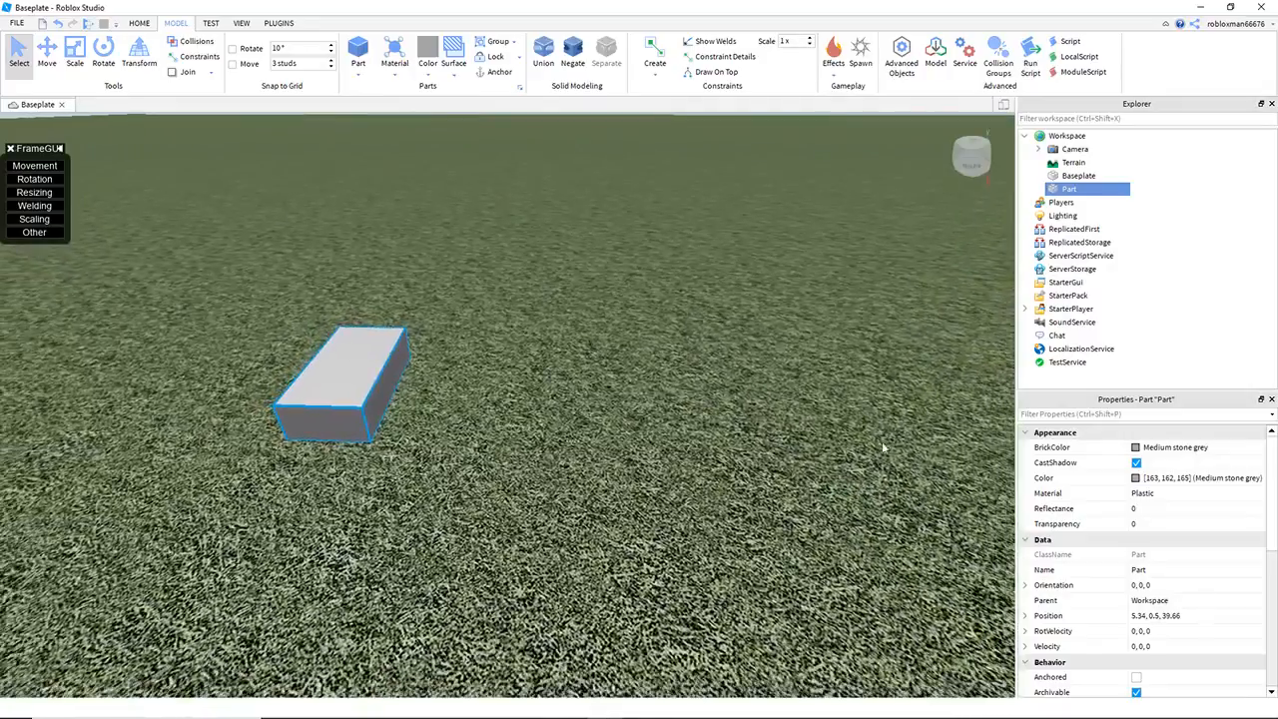
scroll(1145, 587, "down", 10)
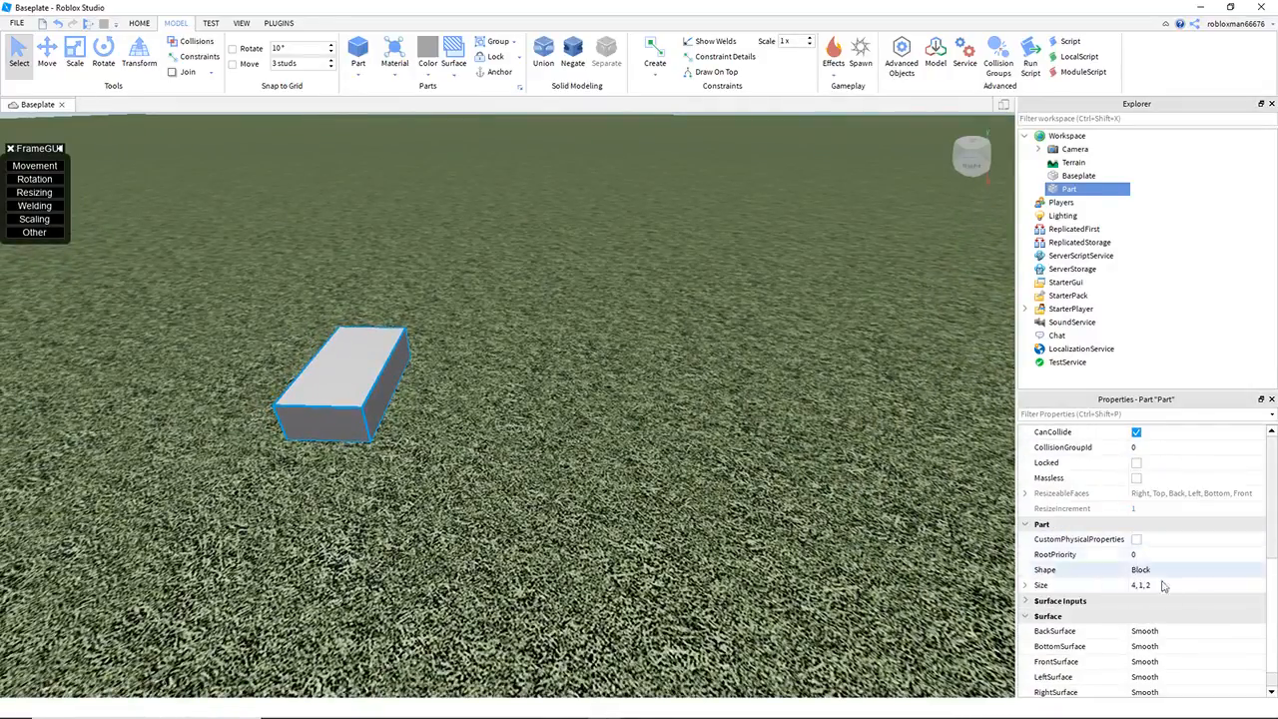
left_click(1146, 556)
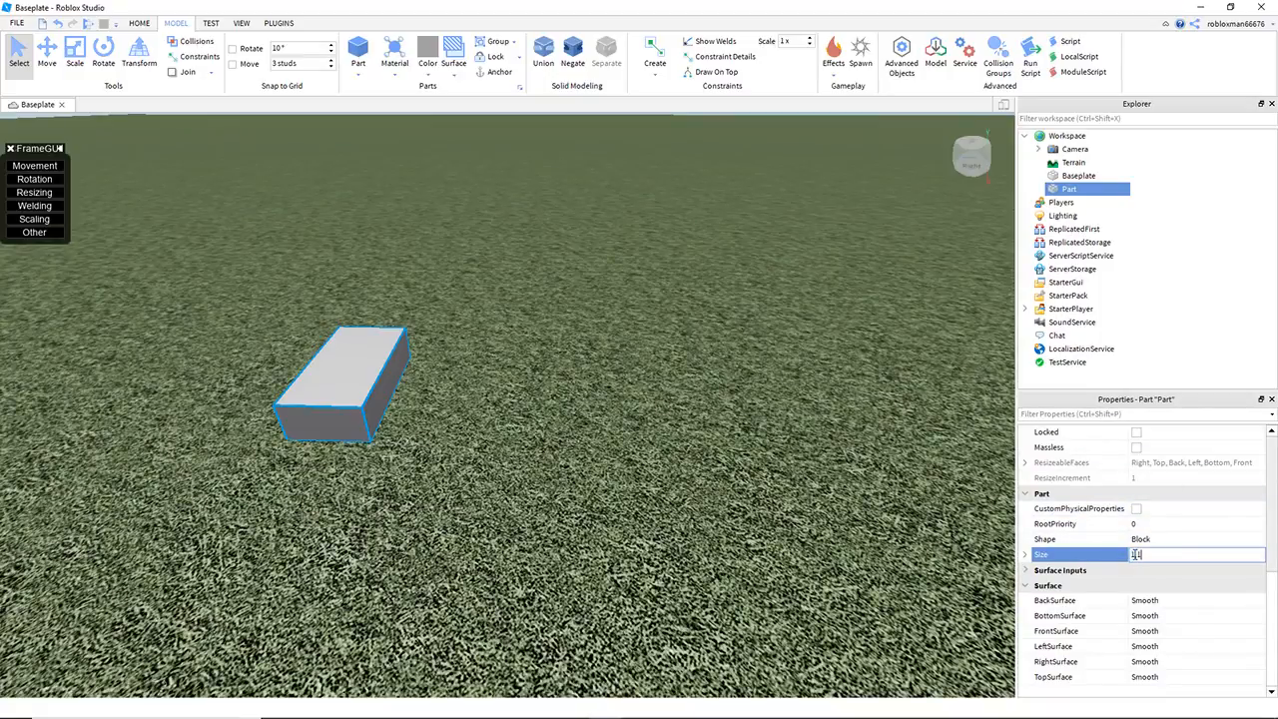
key("Return")
left_click(743, 486)
Step: Duplicate the cube and move the copy away along the blue axis to form a widely spaced pair
mouse_move(349, 374)
left_mouse_down()
mouse_move(416, 390)
mouse_move(356, 389)
left_mouse_up()
left_click(566, 466)
key("ctrl+a")
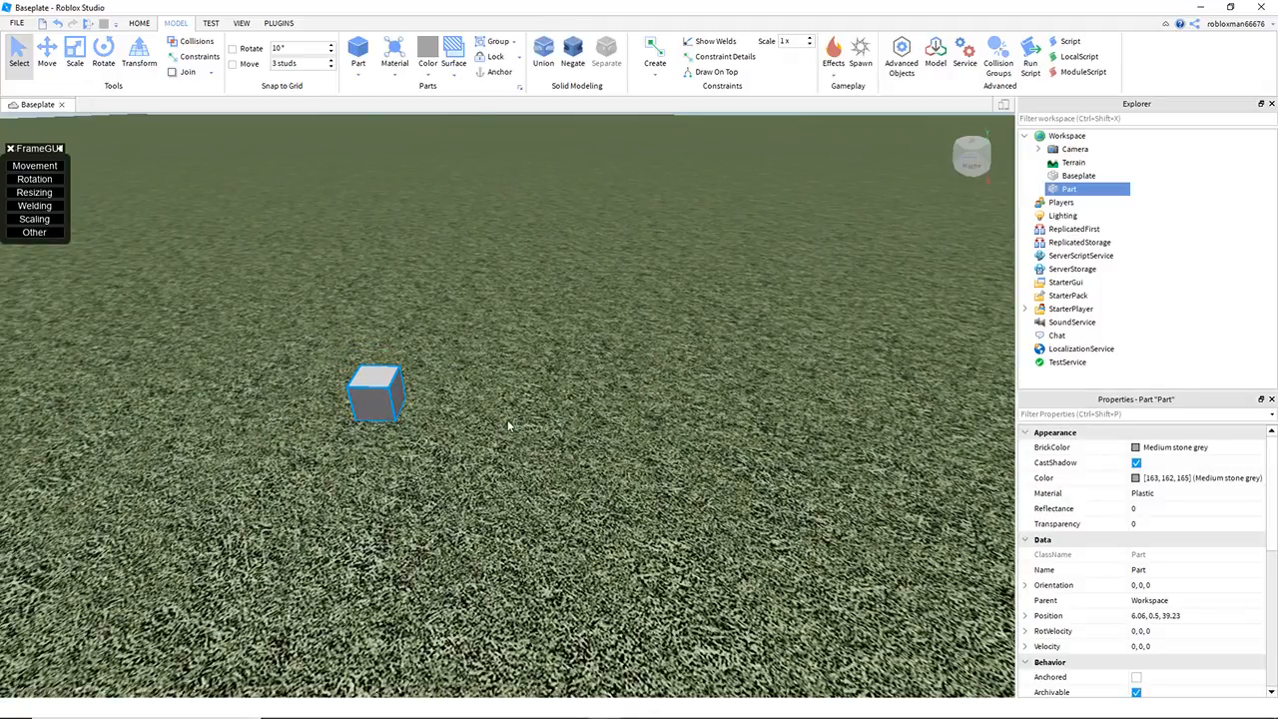
key("ctrl+d")
left_click(48, 52)
left_click_drag(468, 389, 908, 455)
key("d")
left_click(904, 455)
scroll(814, 408, "down", 3)
Step: Color both cubes Institutional white and set their material to Neon
left_click_drag(199, 281, 898, 491)
left_click(1141, 478)
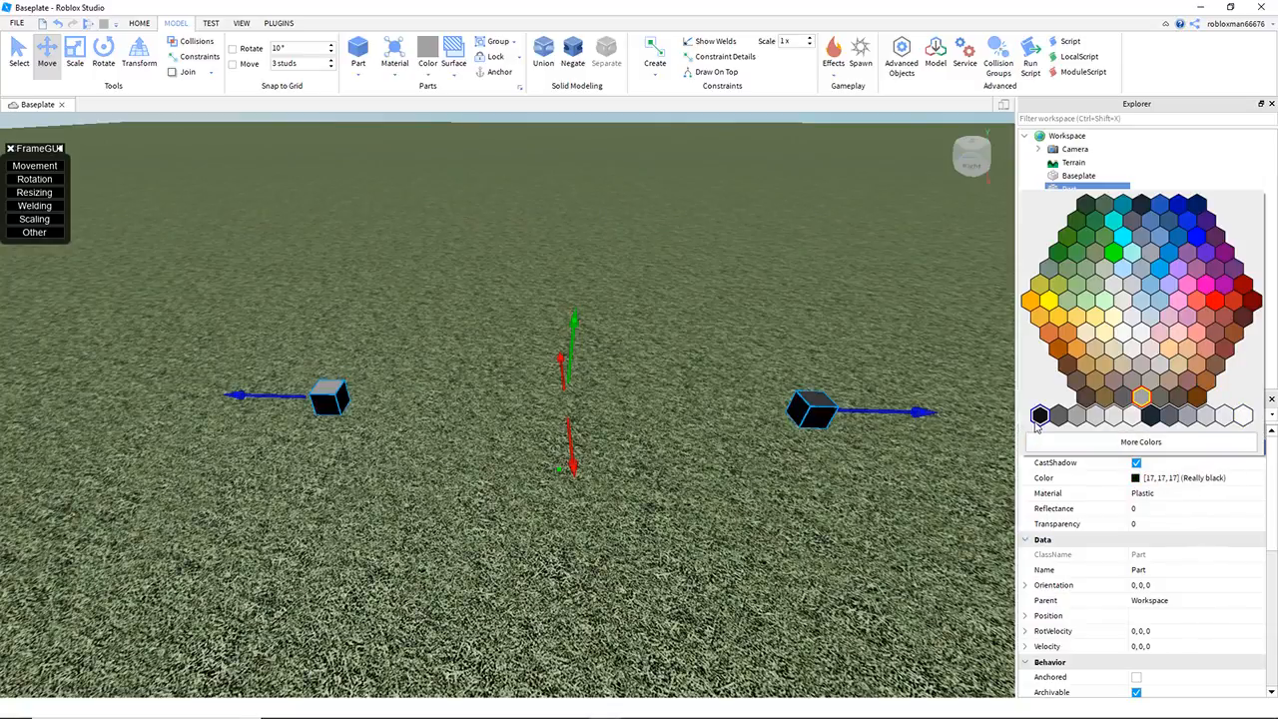
left_click(1244, 416)
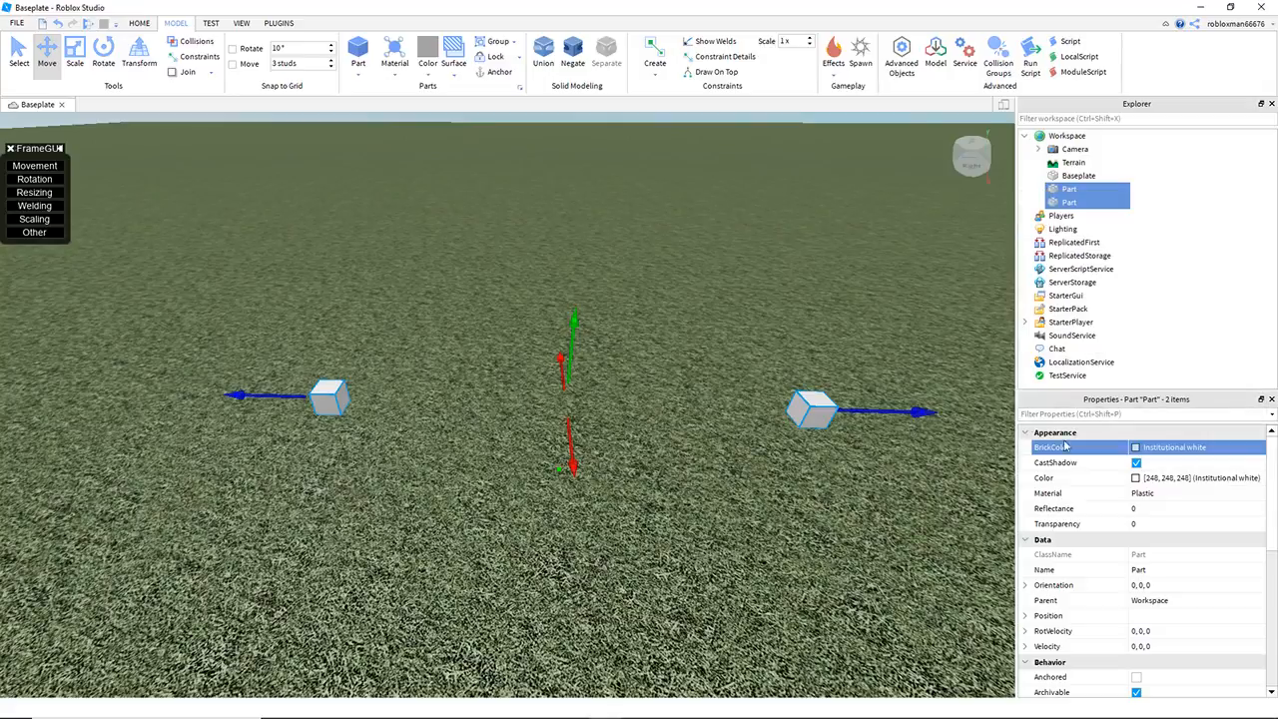
left_click(1048, 493)
left_click(1199, 493)
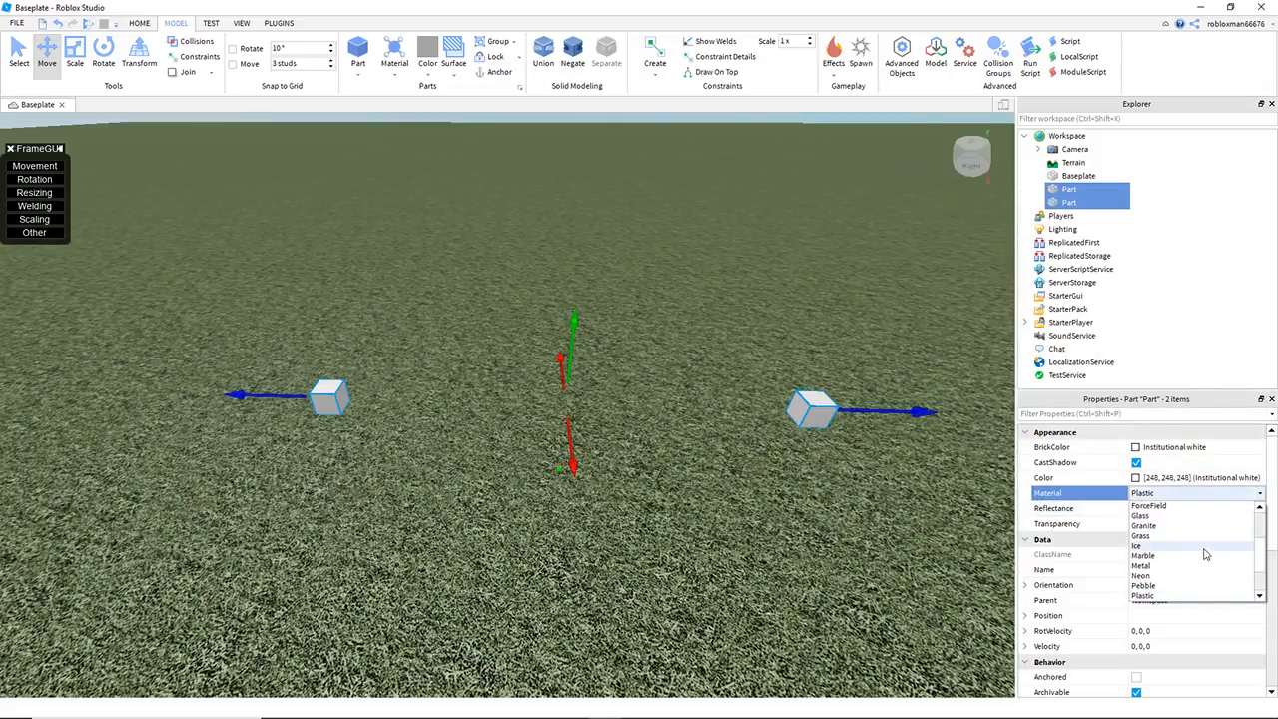
left_click(1161, 579)
Step: Duplicate the neon cube pair three times along the red axis, spacing the copies into two rows of four
left_click(773, 289)
right_click_drag(773, 289, 365, 275)
left_click_drag(358, 276, 899, 466)
mouse_move(616, 413)
right_mouse_down()
mouse_move(613, 424)
mouse_move(603, 413)
right_mouse_up()
key("ctrl+d")
left_click_drag(590, 384, 331, 372)
right_click_drag(569, 365, 517, 374)
key("ctrl+d")
left_click_drag(516, 385, 270, 388)
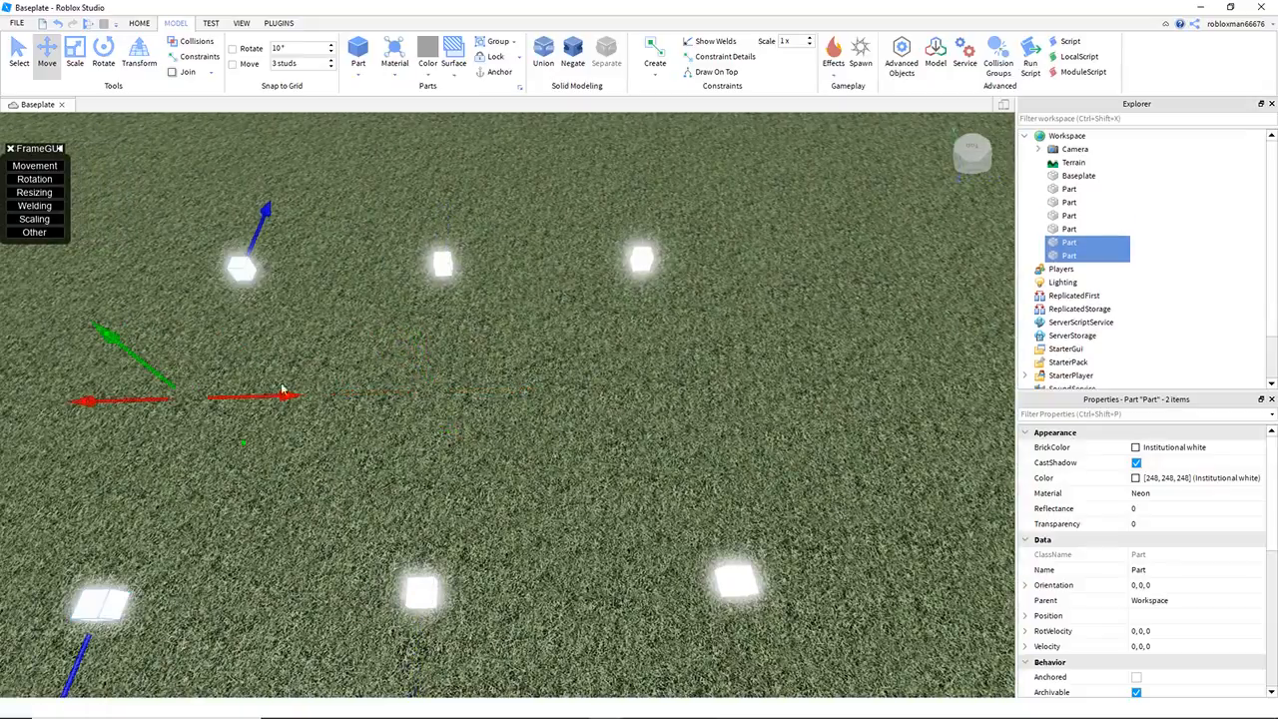
right_click_drag(518, 390, 454, 398)
key("ctrl+d")
left_click_drag(493, 406, 270, 410)
left_click(235, 410)
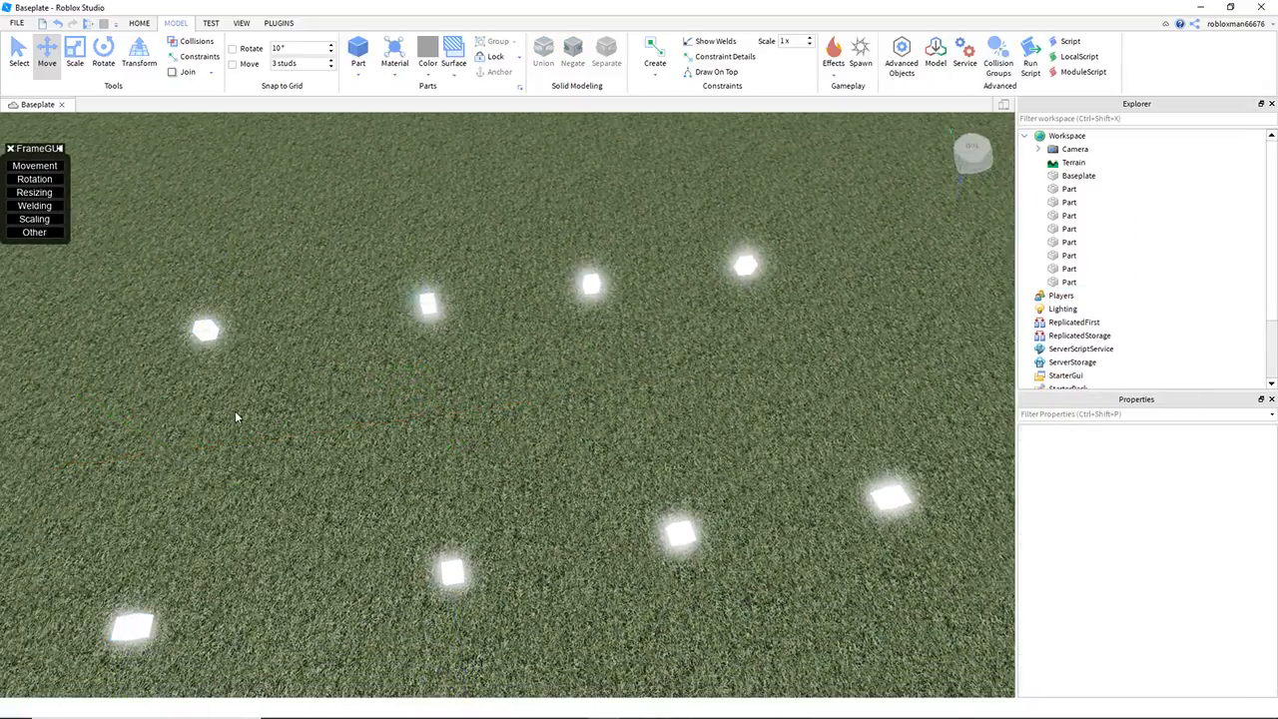
Step: Duplicate the end pair of cubes and move the copy far beyond the rows and high above the baseplate
right_click_drag(142, 300, 163, 313)
left_click_drag(156, 286, 461, 530)
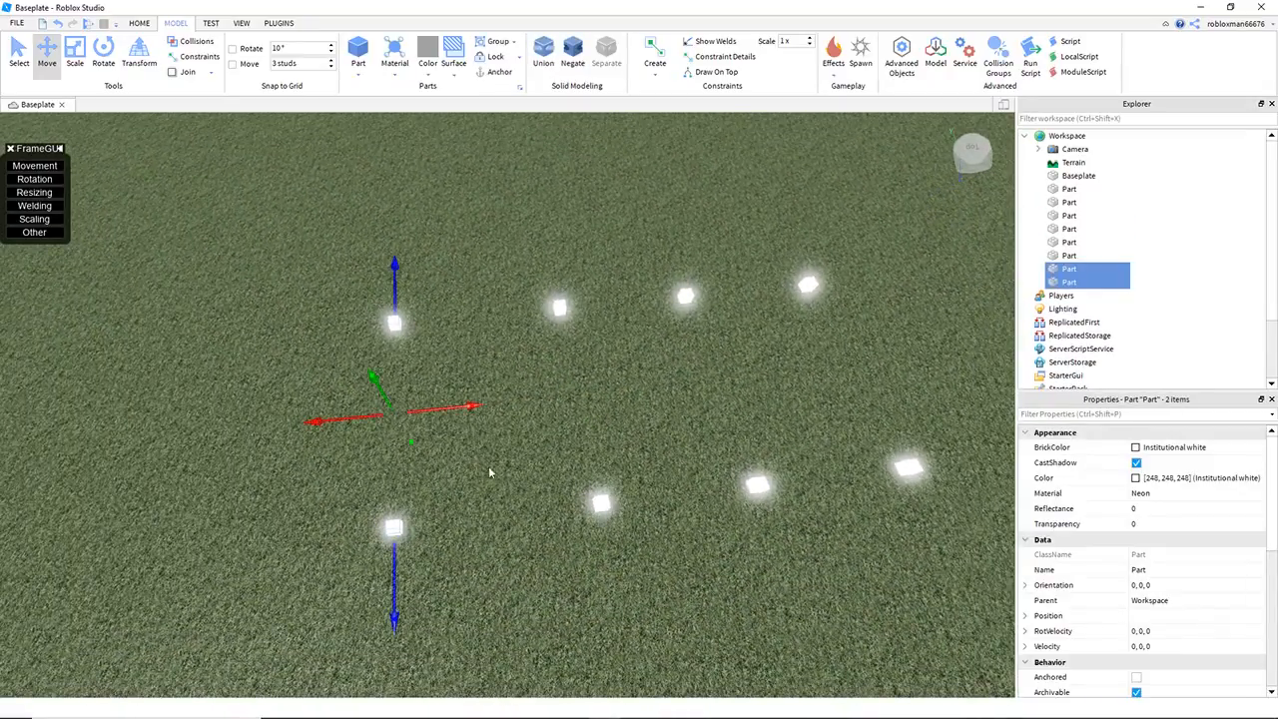
left_click_drag(457, 409, 420, 405)
key("ctrl+d")
key("a")
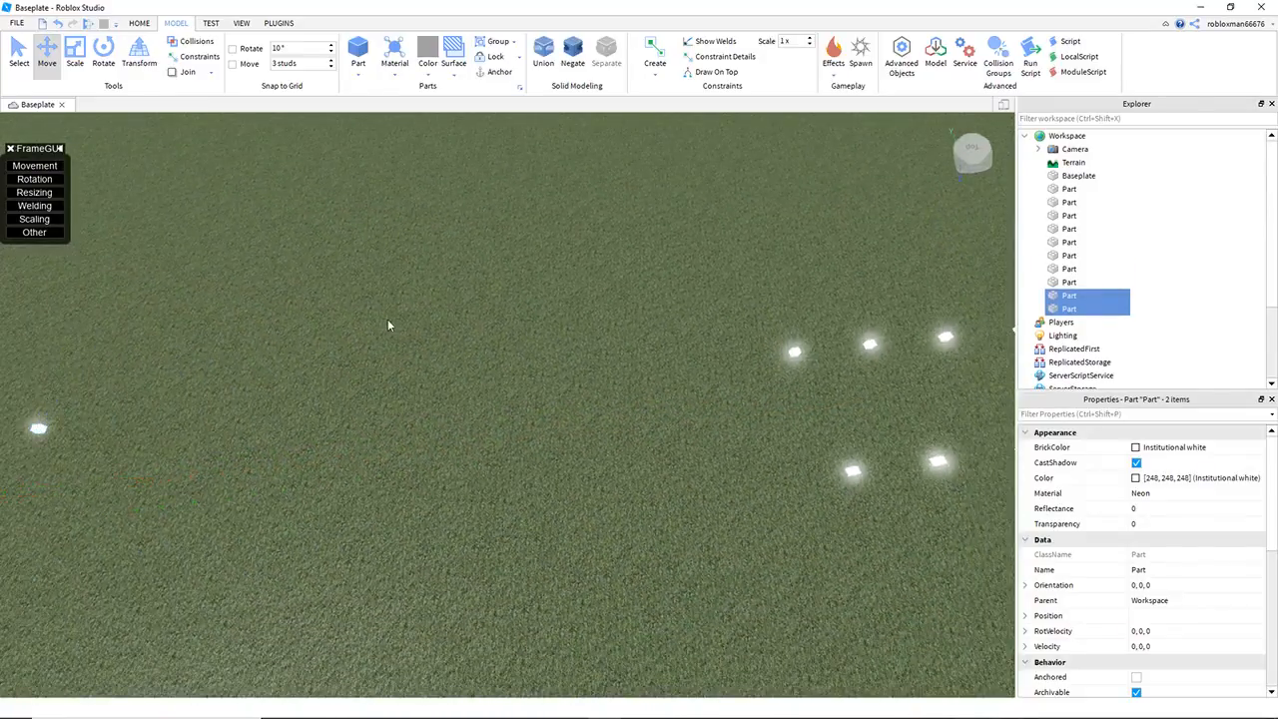
left_click(389, 323)
left_click_drag(129, 178, 171, 114)
key("s")
left_click(468, 314)
right_click_drag(468, 313, 482, 311)
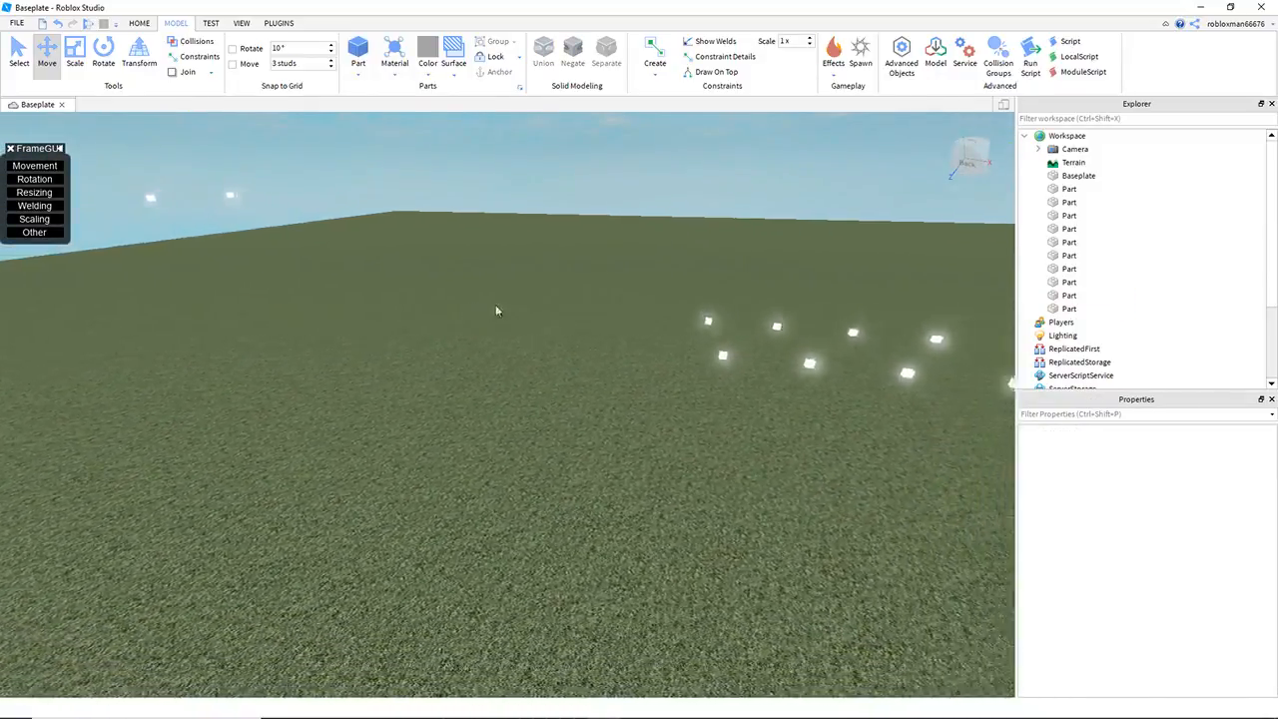
key("a")
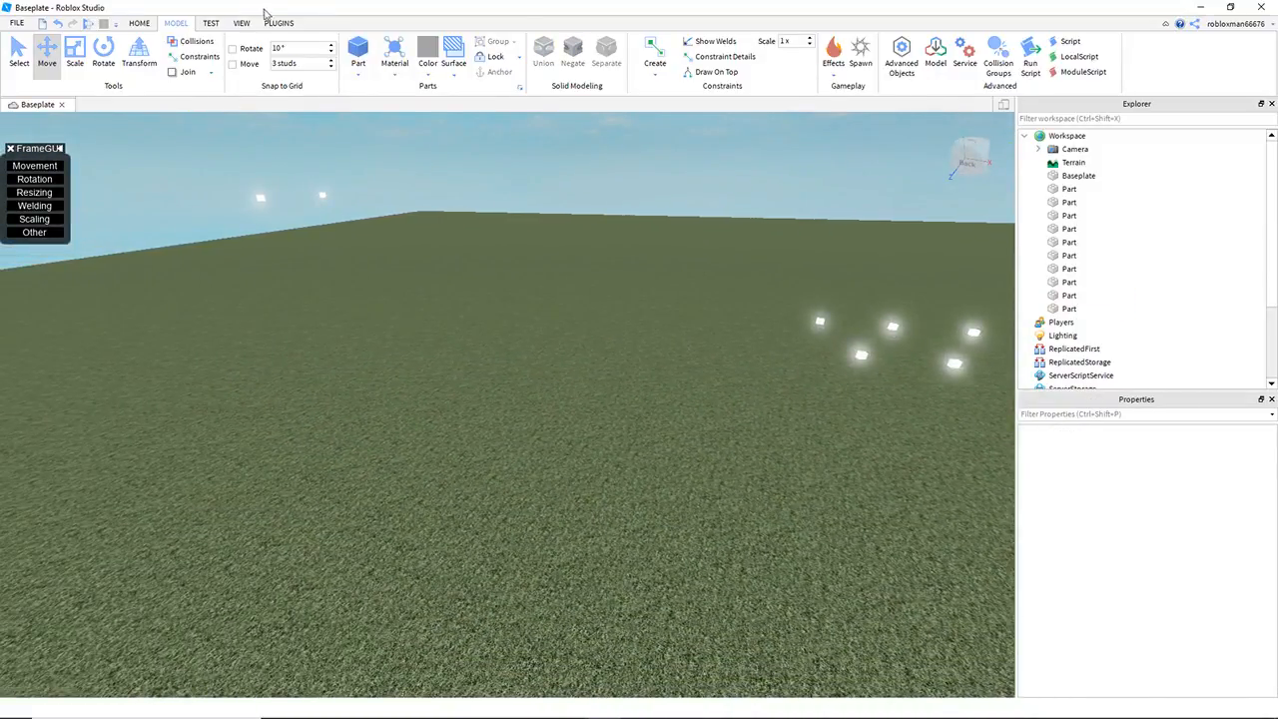
Step: Start Tri-Tool [Nodal] and set its triangle material to Concrete
left_click(278, 22)
left_click(105, 56)
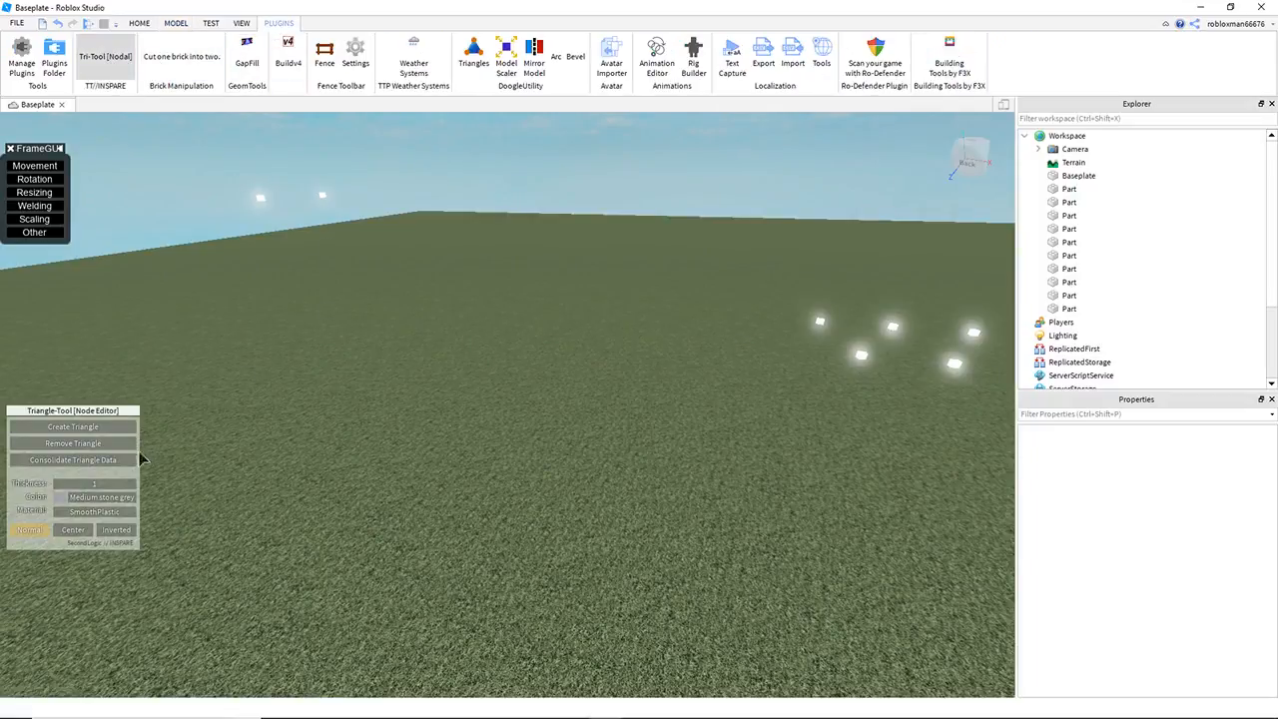
left_click(105, 515)
left_click(203, 460)
right_click_drag(203, 460, 15, 456)
Step: Create concrete triangles joining the raised cube pair to the nearest ground pair as a sloped ramp
key("w")
left_click(100, 426)
key("w")
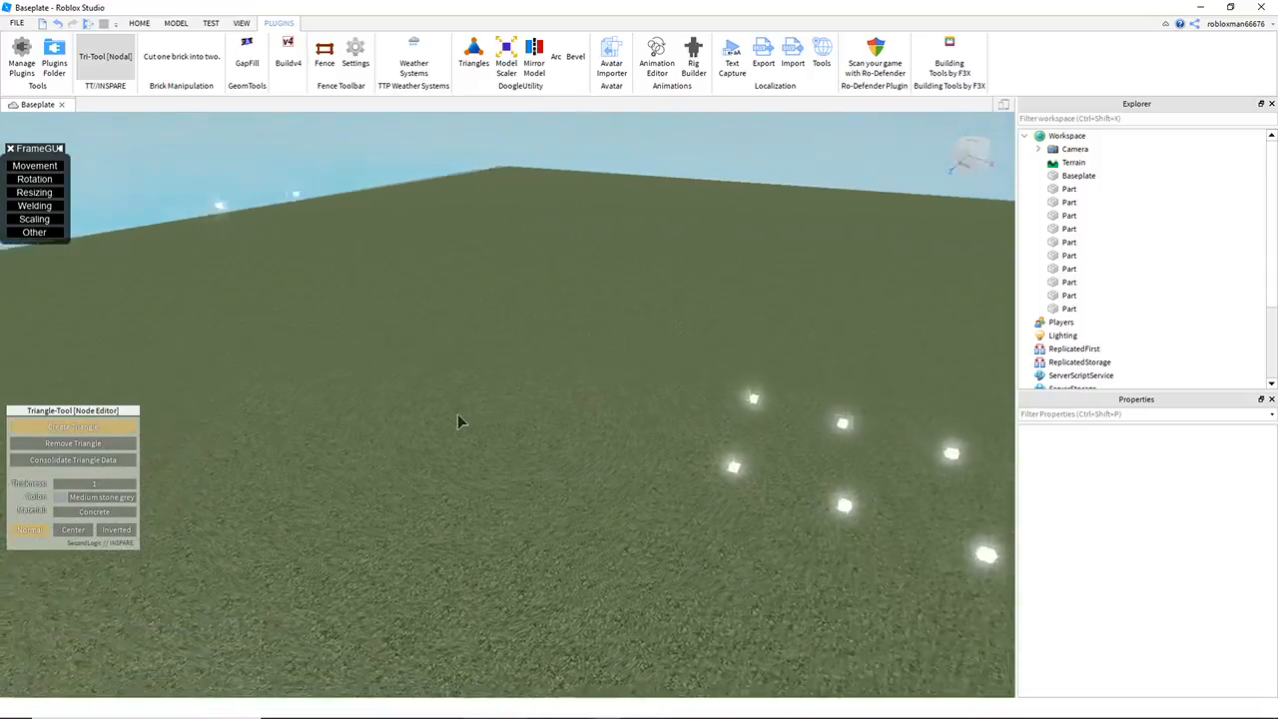
right_click_drag(439, 364, 655, 152)
key("d")
left_click(576, 159)
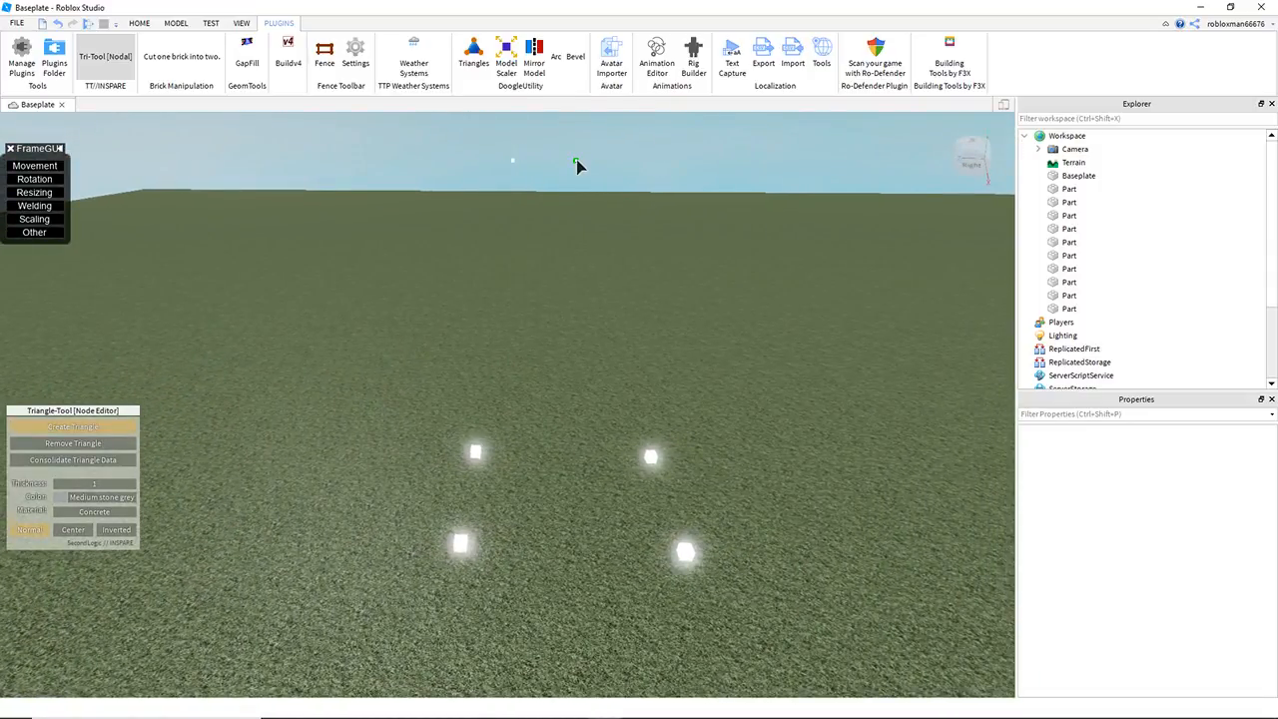
left_click(480, 452)
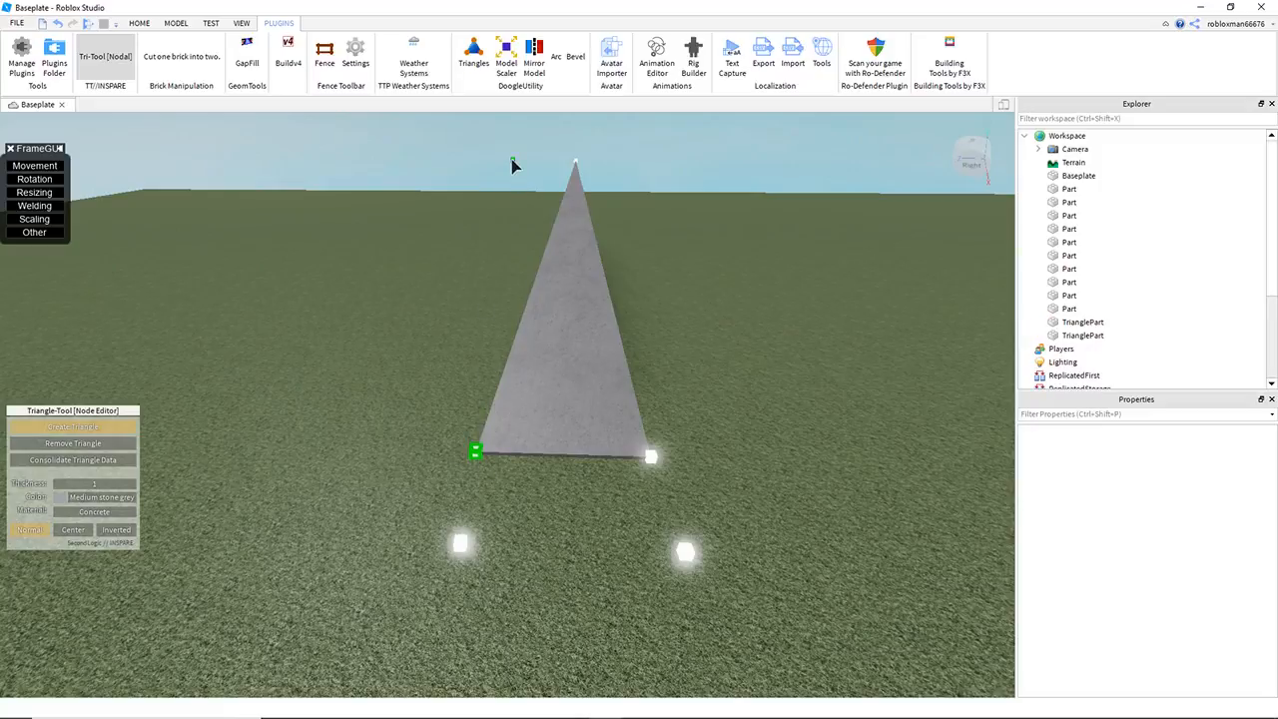
left_click(577, 163)
Step: Fill between the ramp's ground pair and the next cube pair with triangles, then check the slope from the side
key("s")
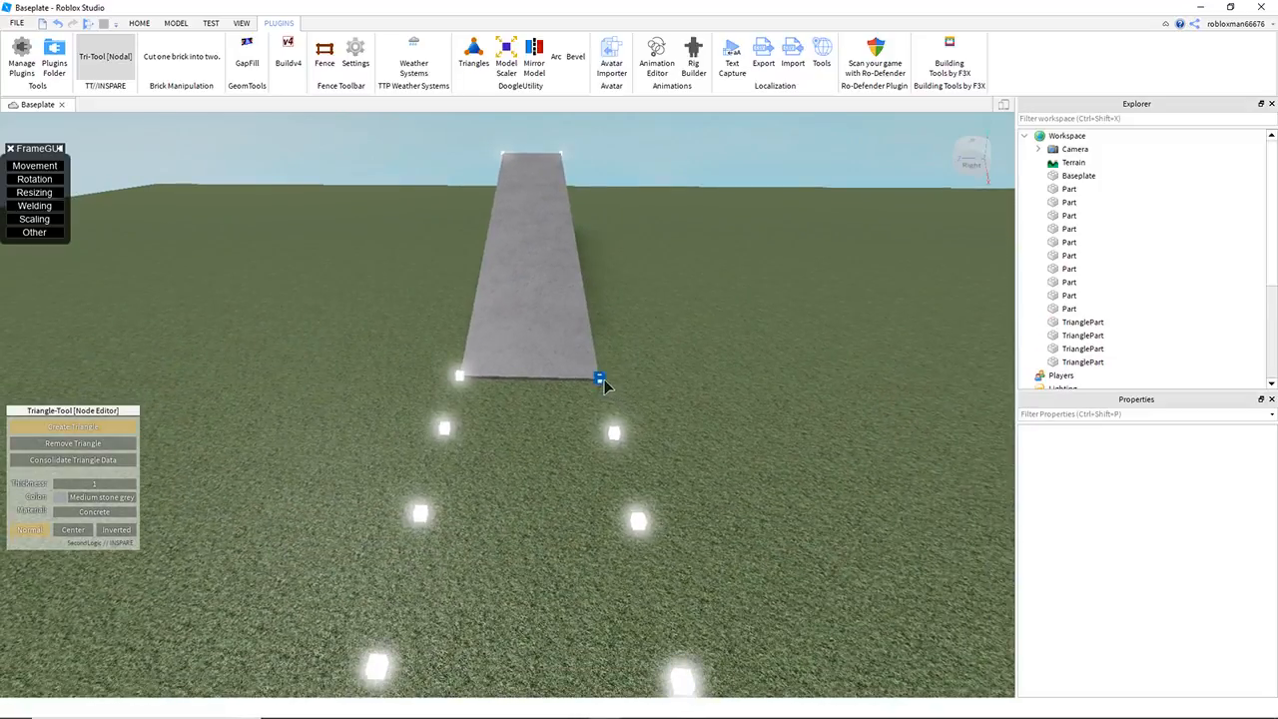
left_click(445, 430)
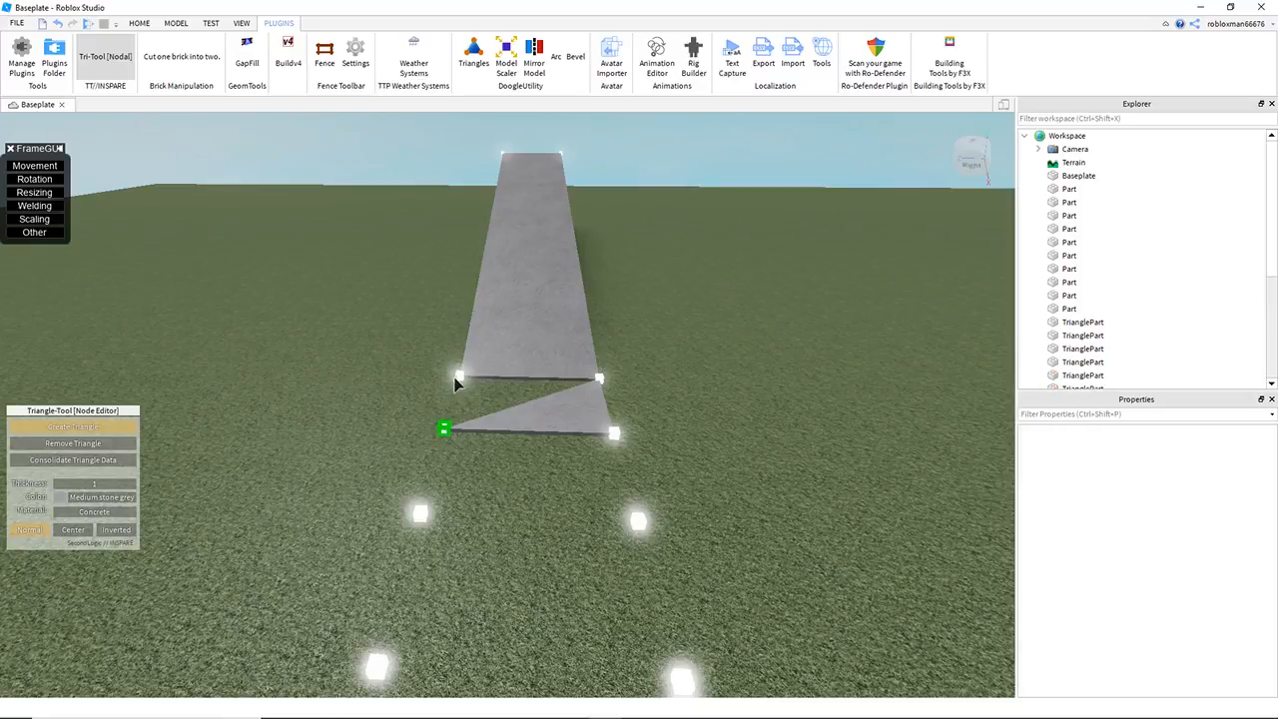
left_click(602, 377)
key("a")
right_click_drag(556, 390, 556, 390)
key("s")
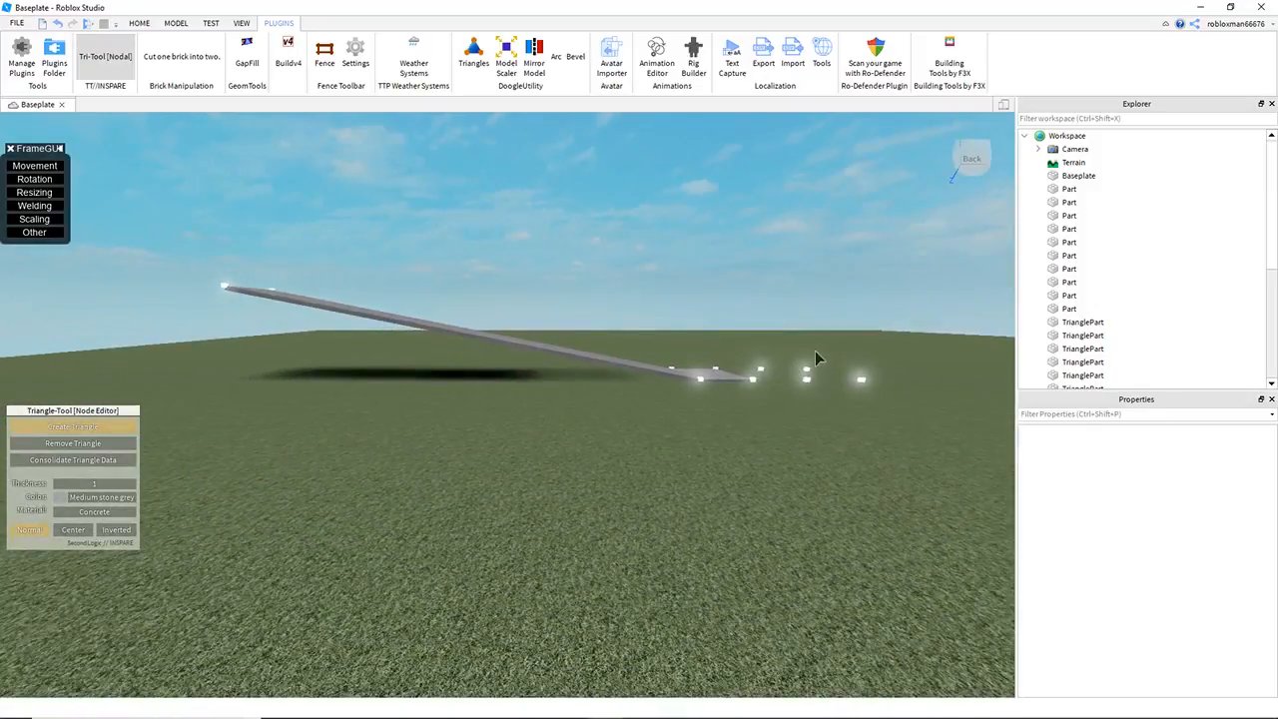
Step: Close Tri-Tool and delete the concrete ramp together with the guide cubes around it
key("d")
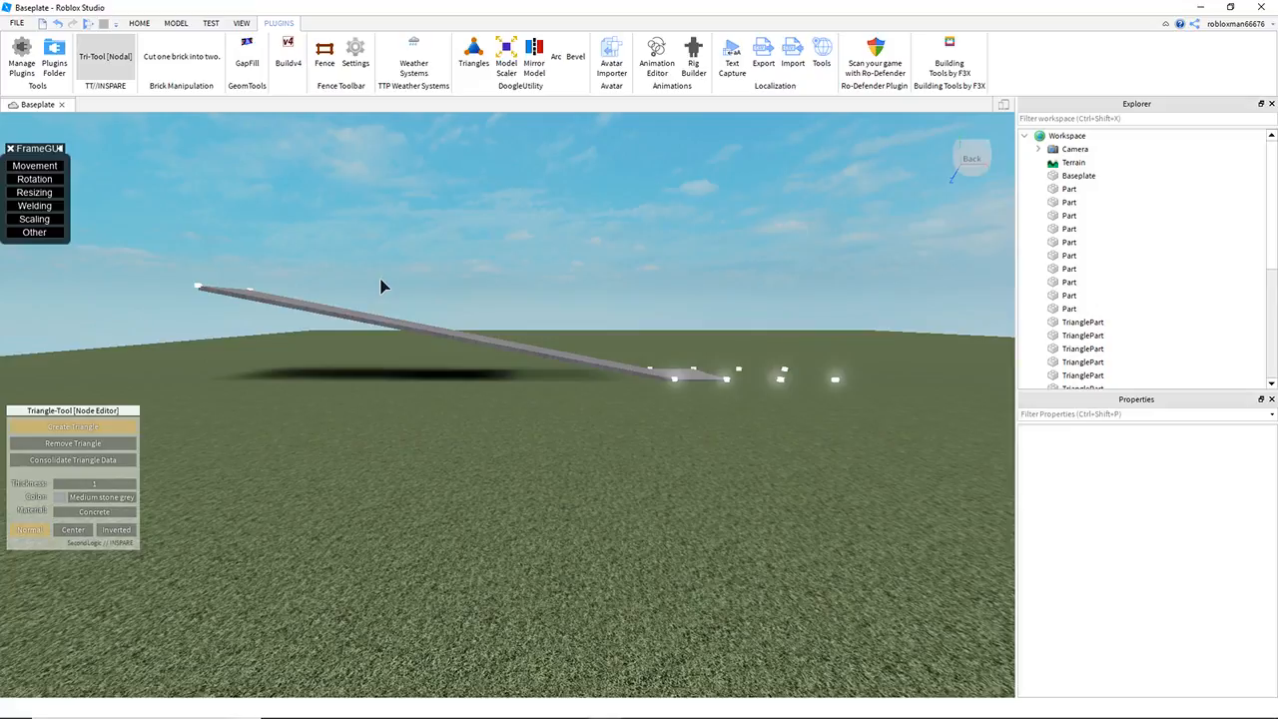
key("w")
key("e")
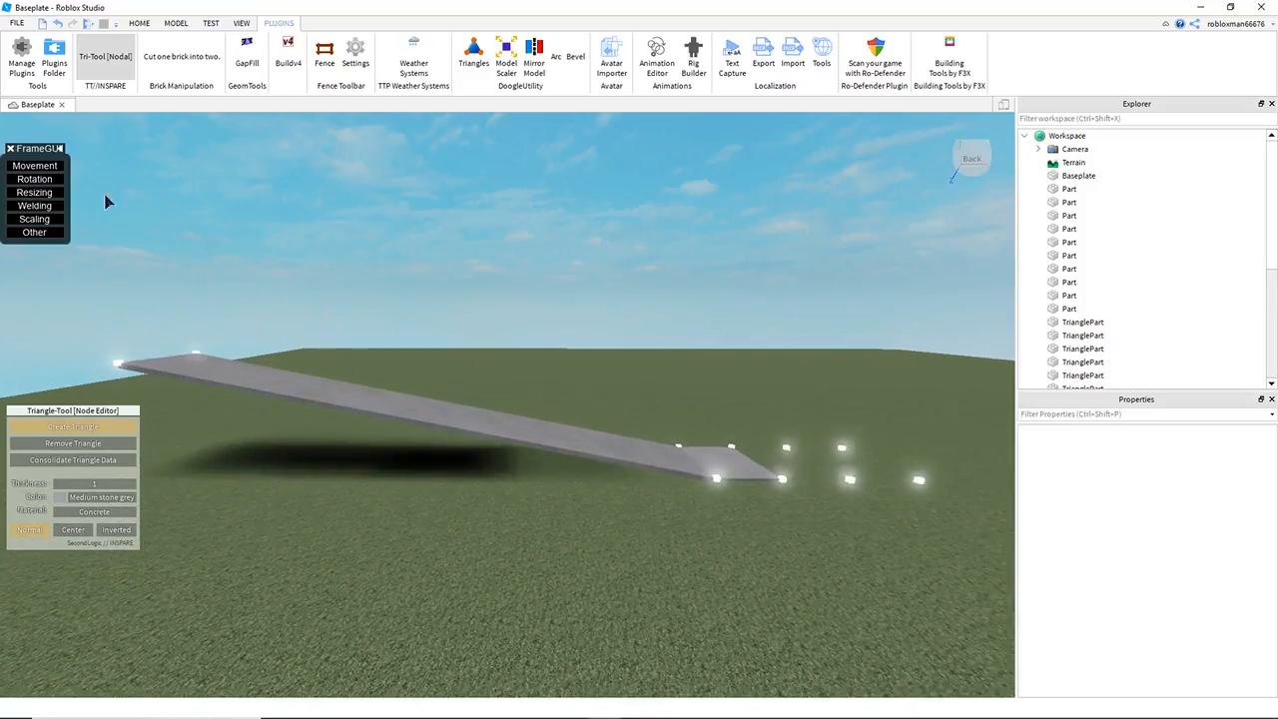
key("q")
left_click(105, 67)
right_click_drag(687, 364, 683, 377)
key("e")
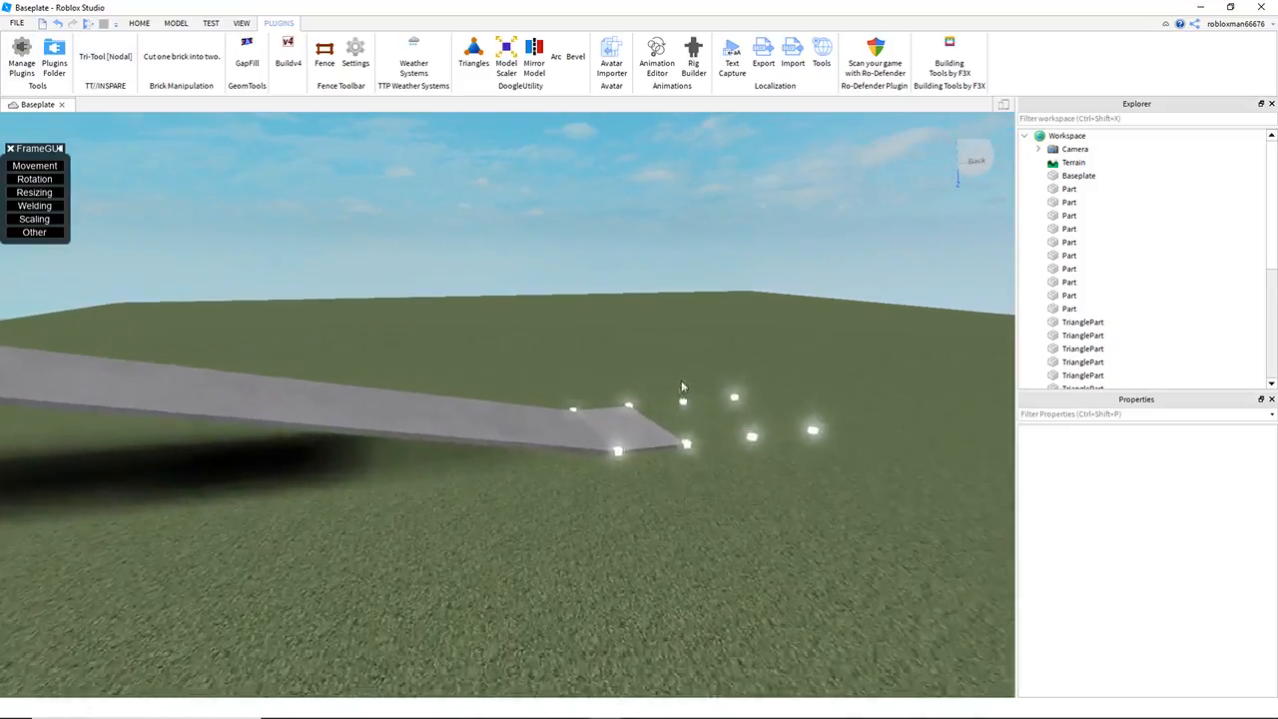
key("s")
right_click_drag(415, 321, 414, 320)
key("e")
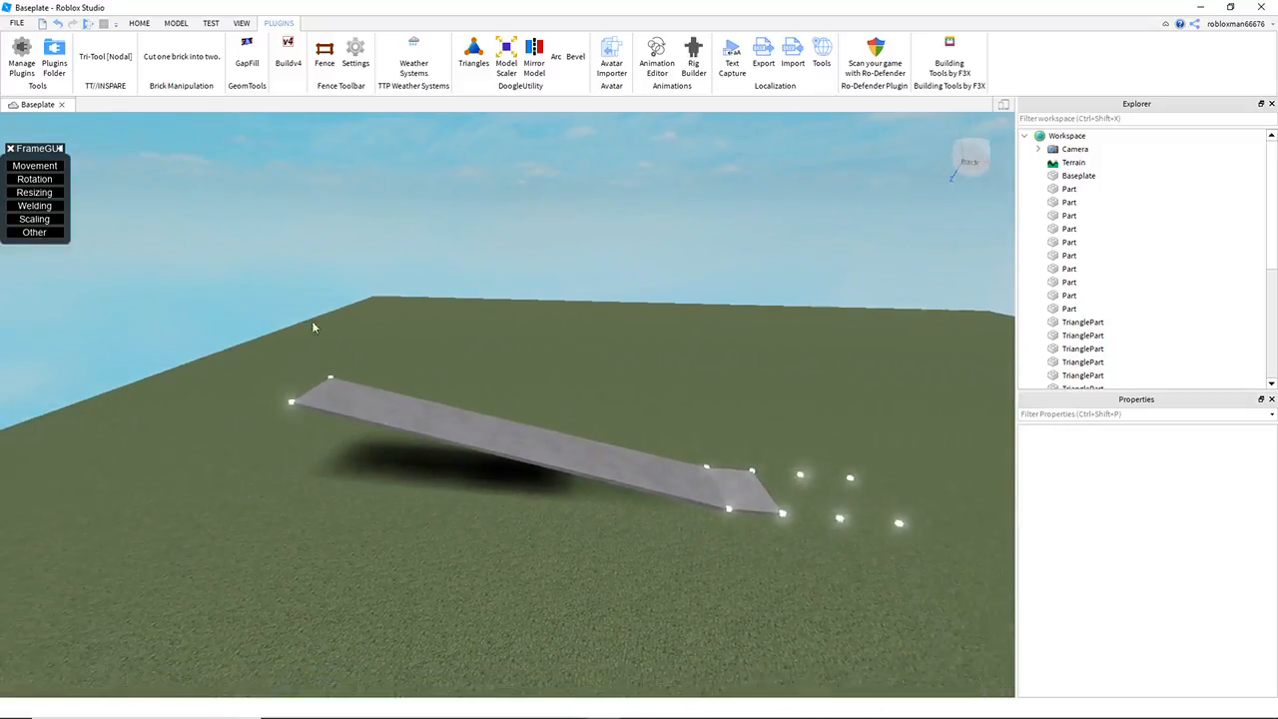
left_click_drag(226, 269, 809, 573)
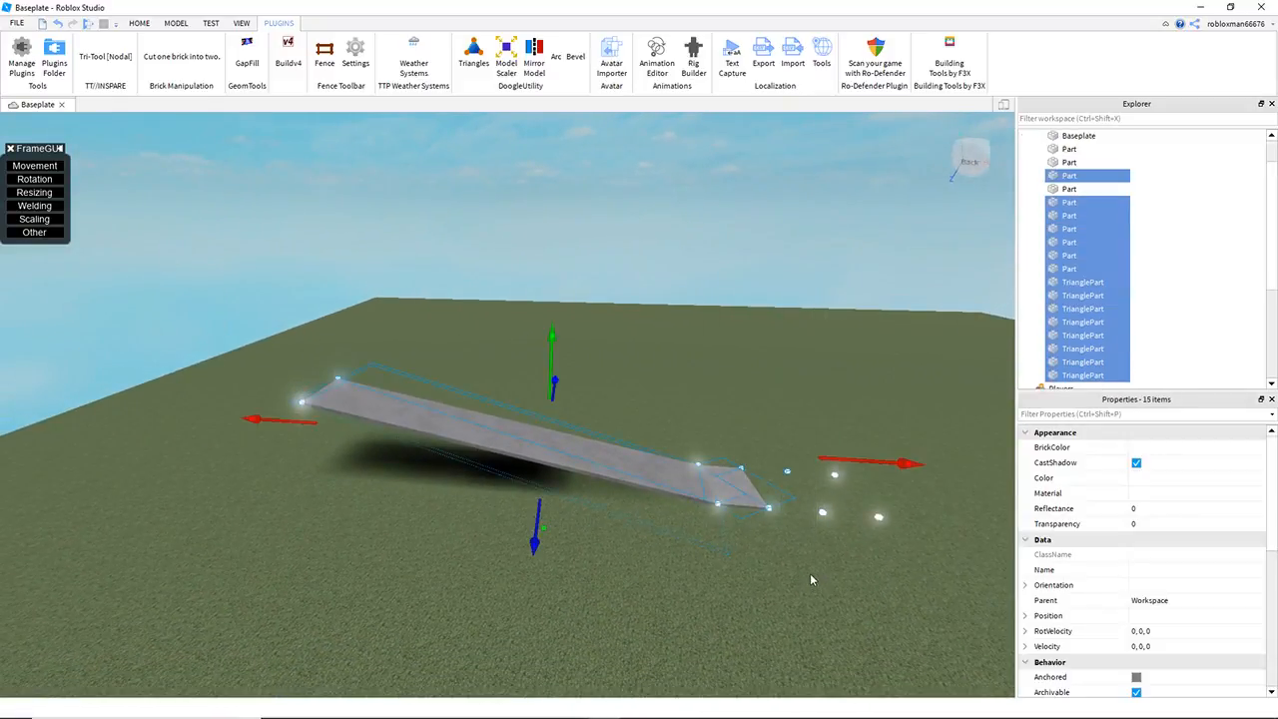
key("Delete")
Step: Delete the leftover single cube so that only one cube pair remains
right_click_drag(667, 427, 667, 432)
mouse_move(622, 404)
left_mouse_down()
mouse_move(649, 508)
mouse_move(744, 565)
mouse_move(732, 569)
left_mouse_up()
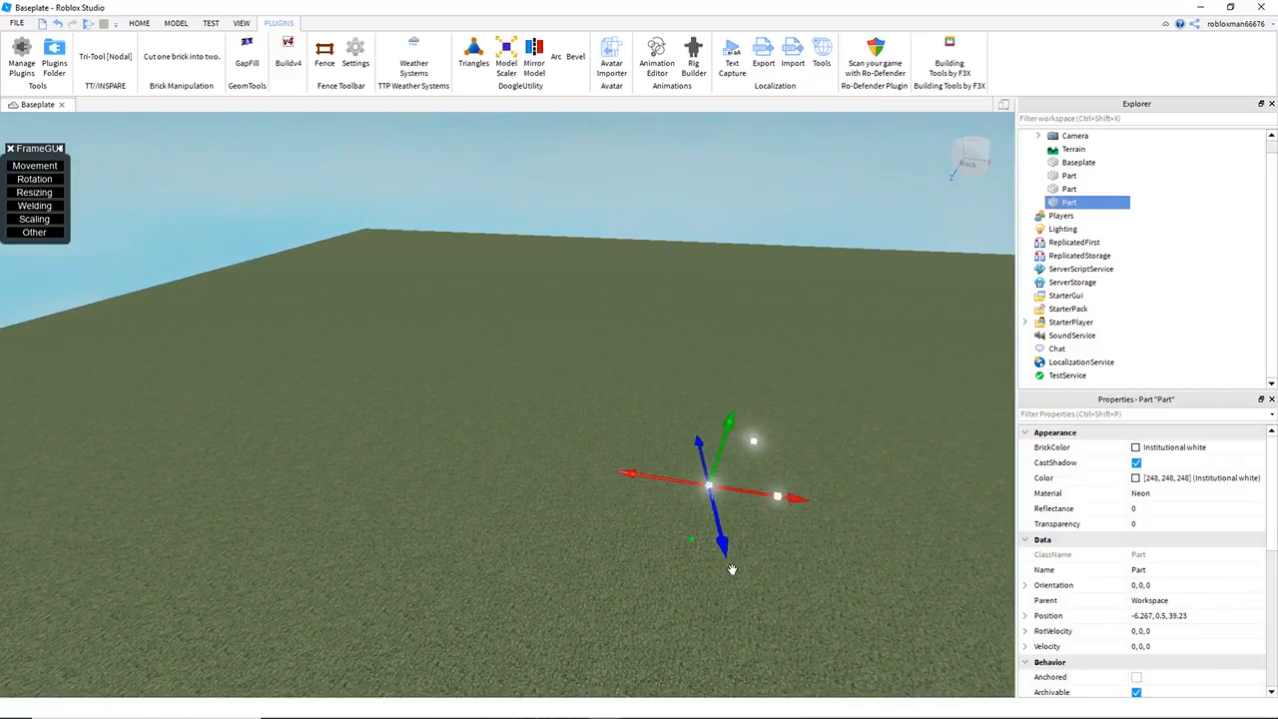
key("Delete")
Step: Duplicate the remaining cube pair twice, moving the copies along to extend the two rows
key("d")
key("w")
key("d")
left_click_drag(535, 369, 675, 623)
key("ctrl+d")
left_click_drag(705, 487, 416, 462)
key("ctrl+d")
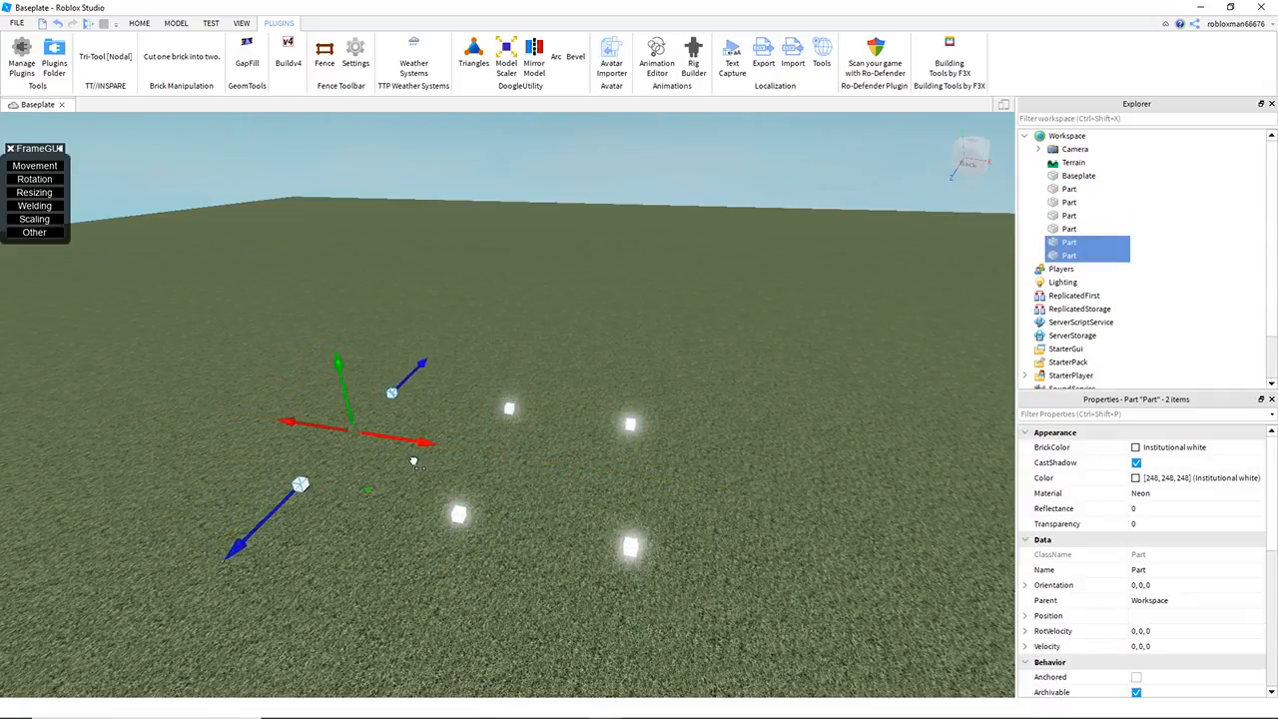
Step: Duplicate the end pair six more times at closer, regular spacing to lengthen the double row of cubes
key("a")
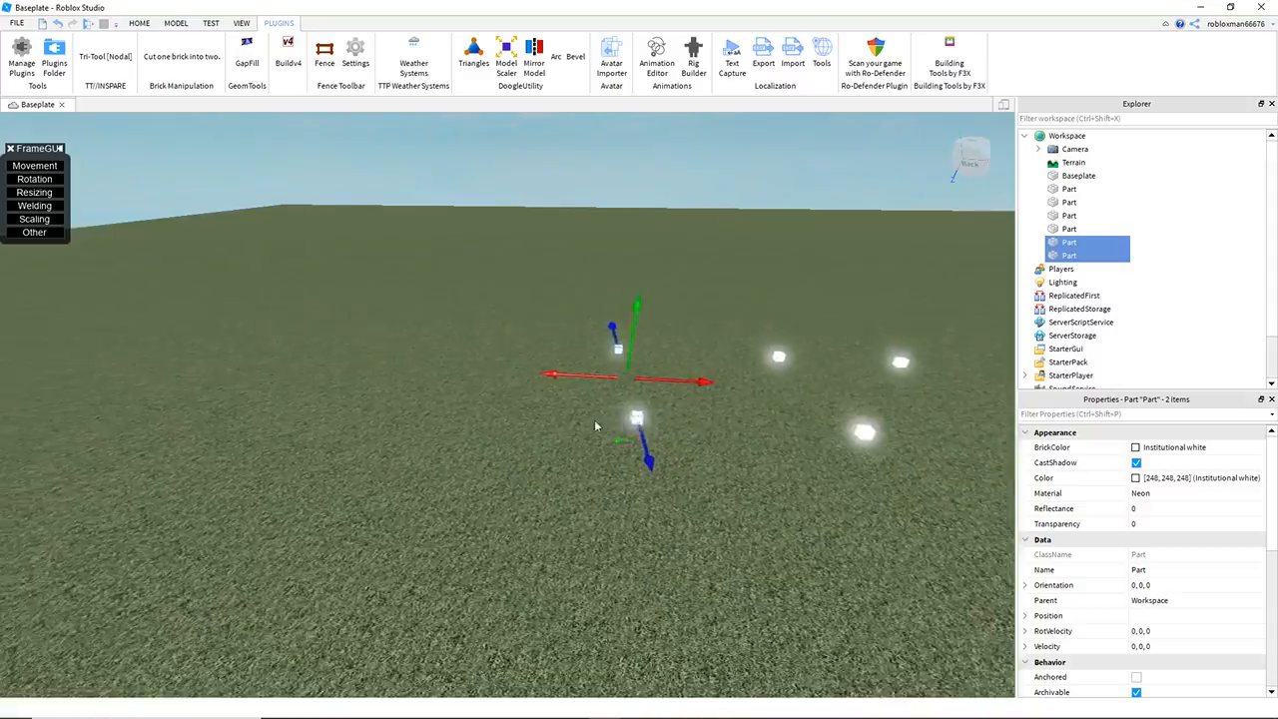
right_click_drag(613, 371, 639, 354)
key("ctrl+d")
left_click_drag(729, 392, 266, 457)
key("ctrl+d")
key("ctrl+d")
key("ctrl+d")
key("ctrl+d")
key("ctrl+d")
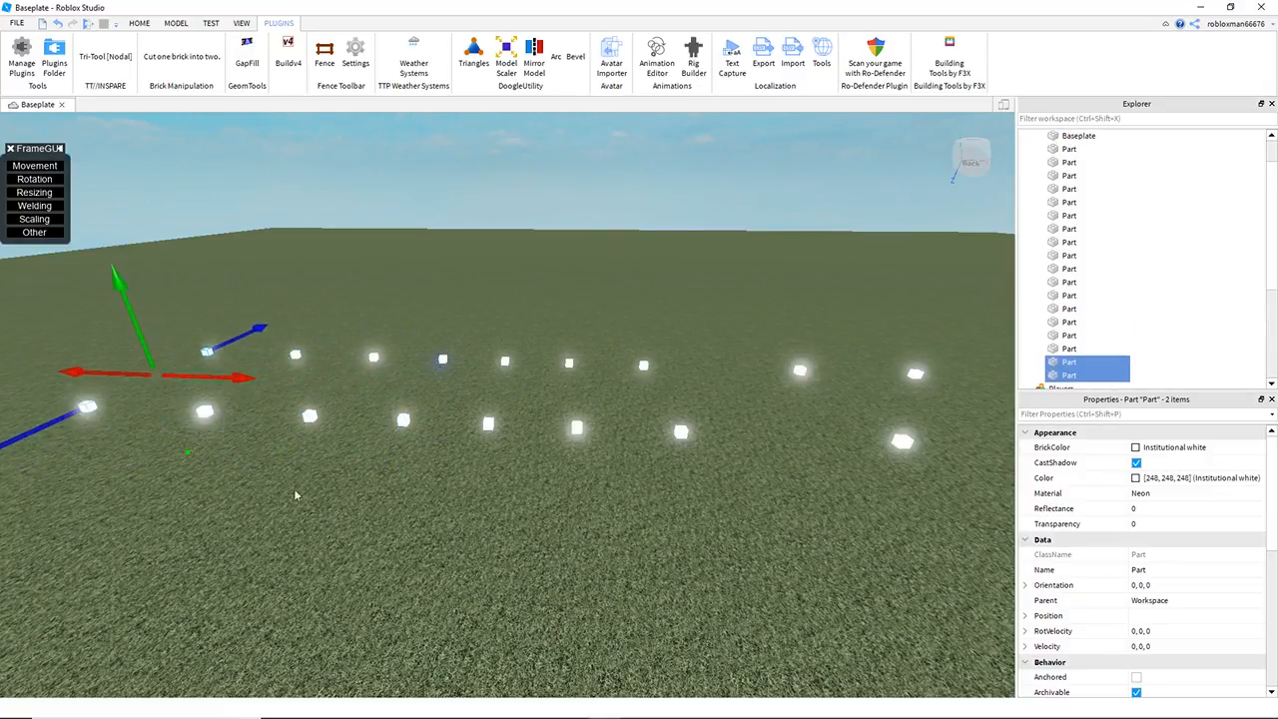
key("s")
key("a")
left_click(457, 504)
key("d")
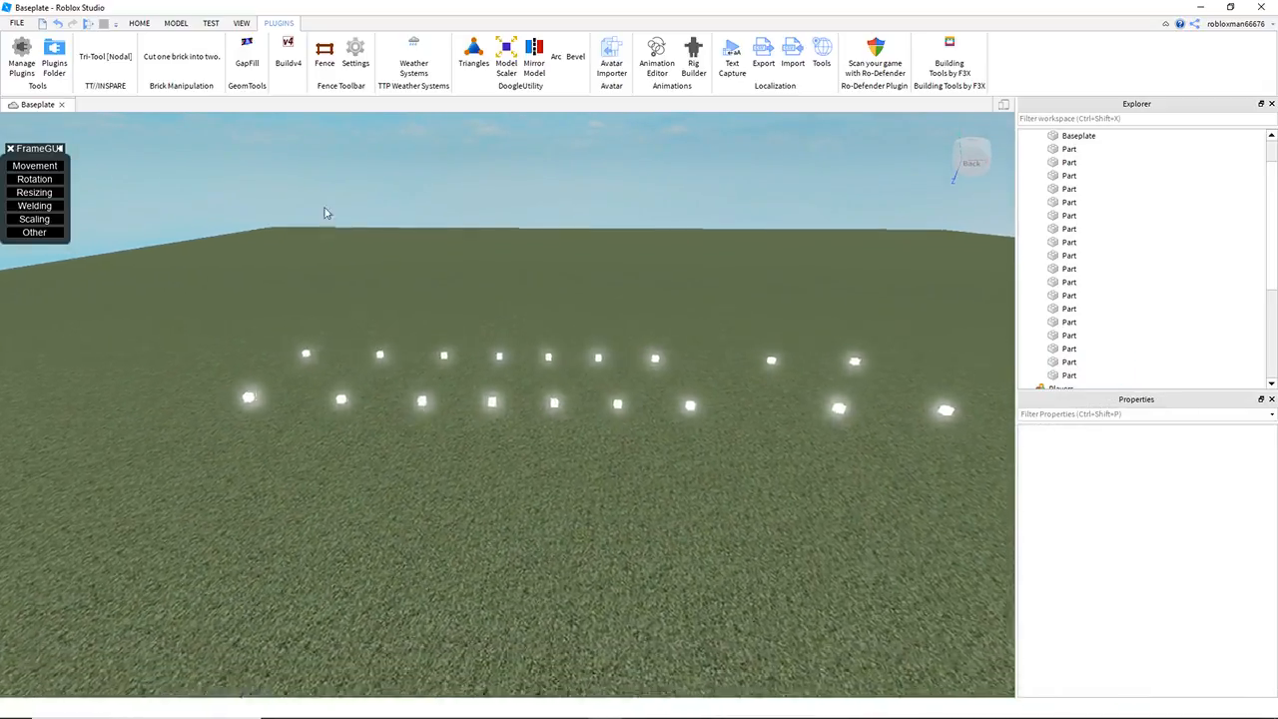
Step: Start Buildv4 and select the twelve cubes in the six pairs at the far end of the row
key("w")
right_click_drag(277, 225, 285, 232)
left_click(289, 56)
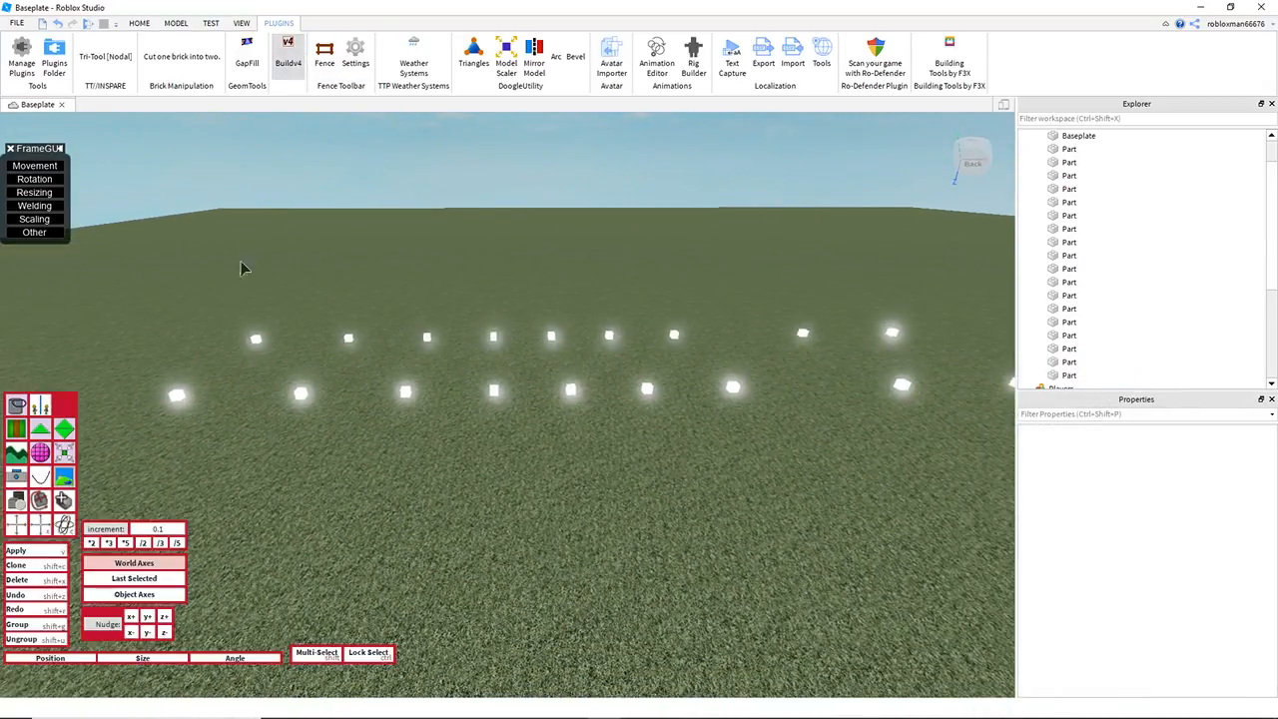
right_click_drag(173, 291, 176, 292)
key("a")
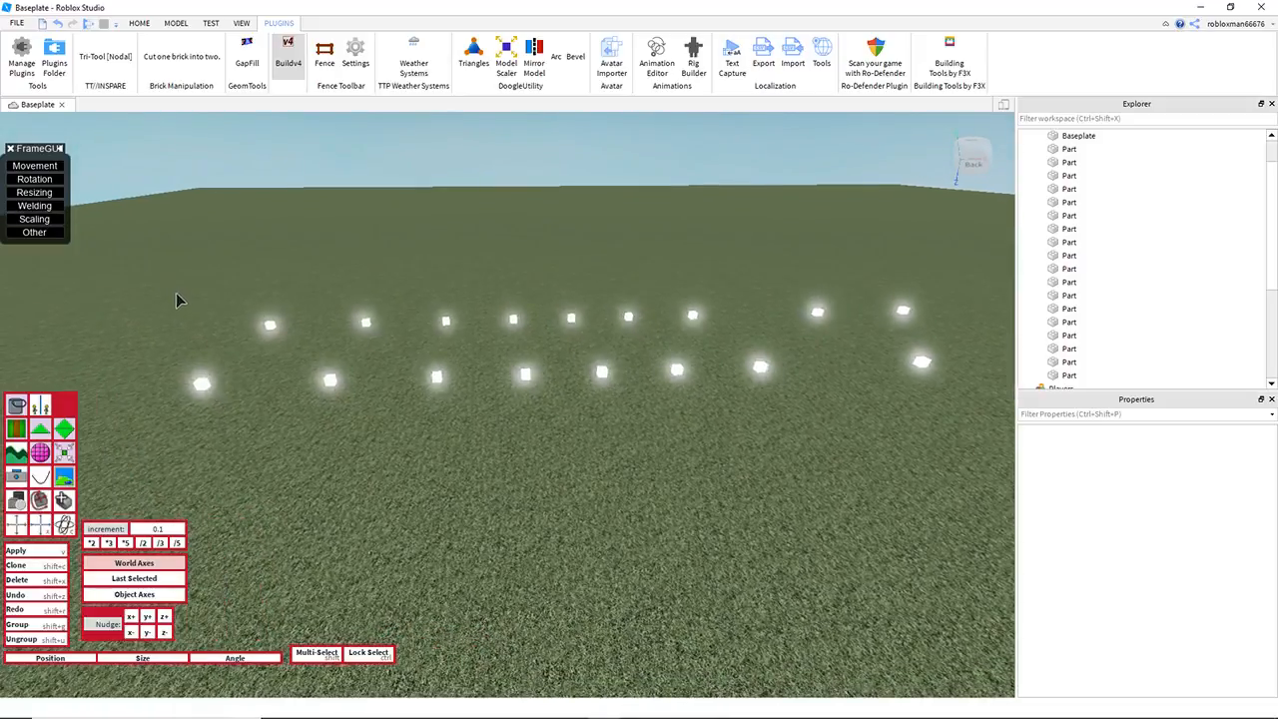
left_click_drag(102, 240, 654, 473)
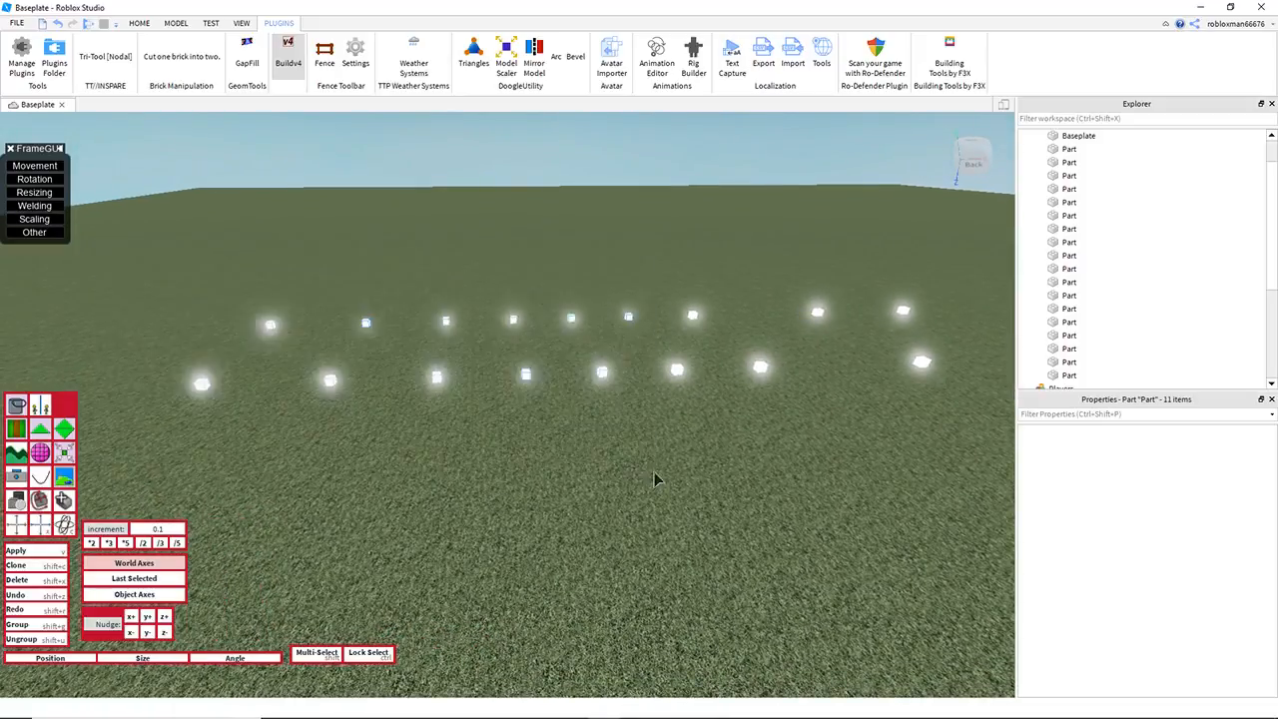
key("w")
left_click(520, 359, "shift")
key("s")
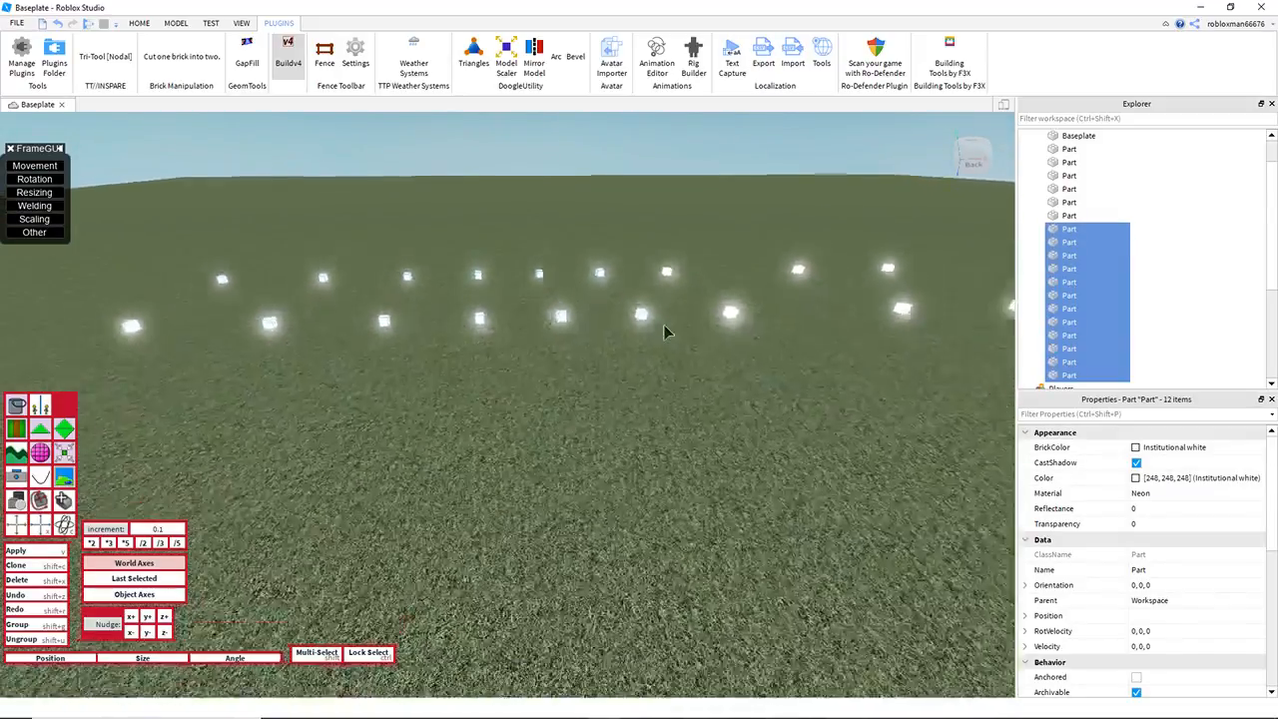
Step: Set the nudge increment to 0.05, raise the twelve selected cubes slightly and deselect the innermost pair
key("w")
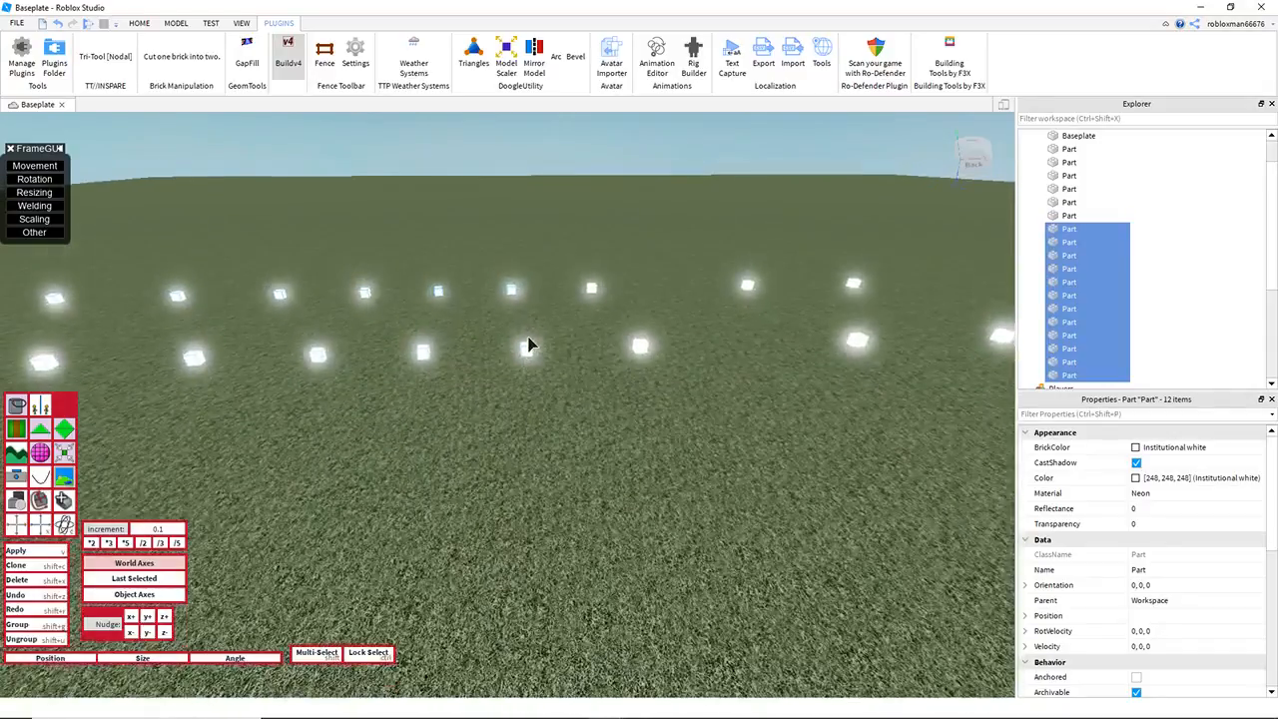
key("s")
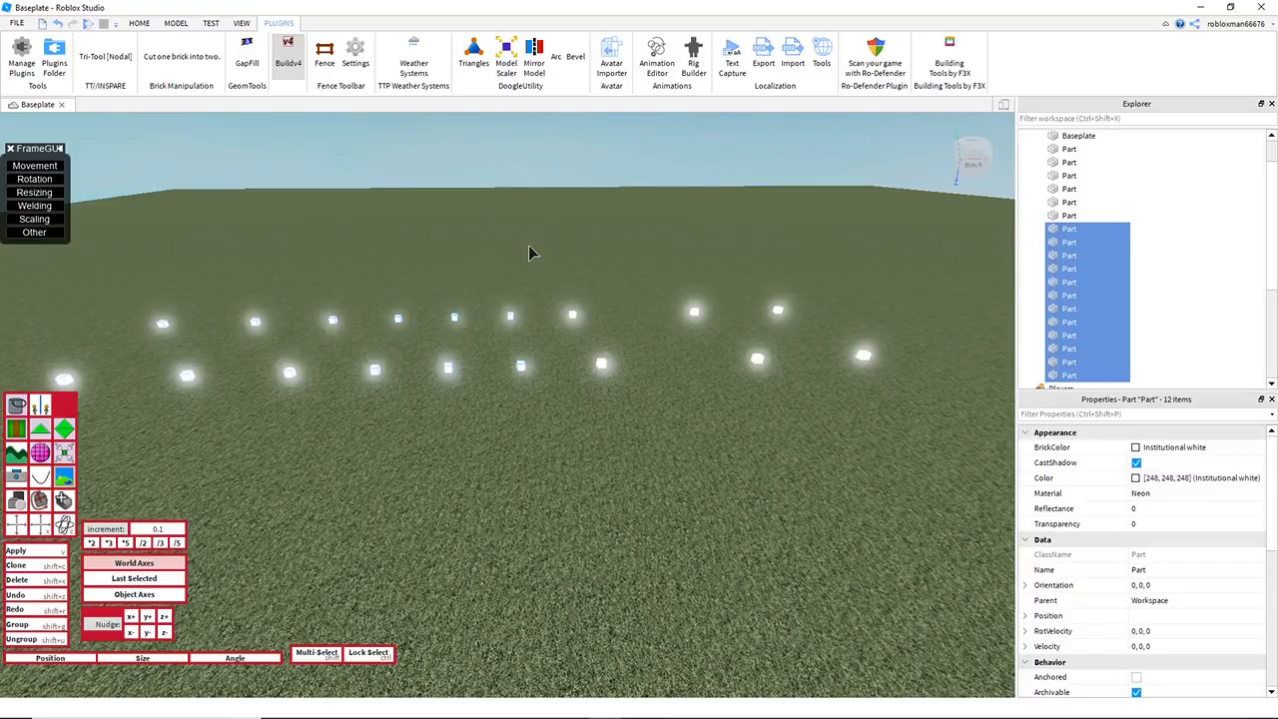
key("w")
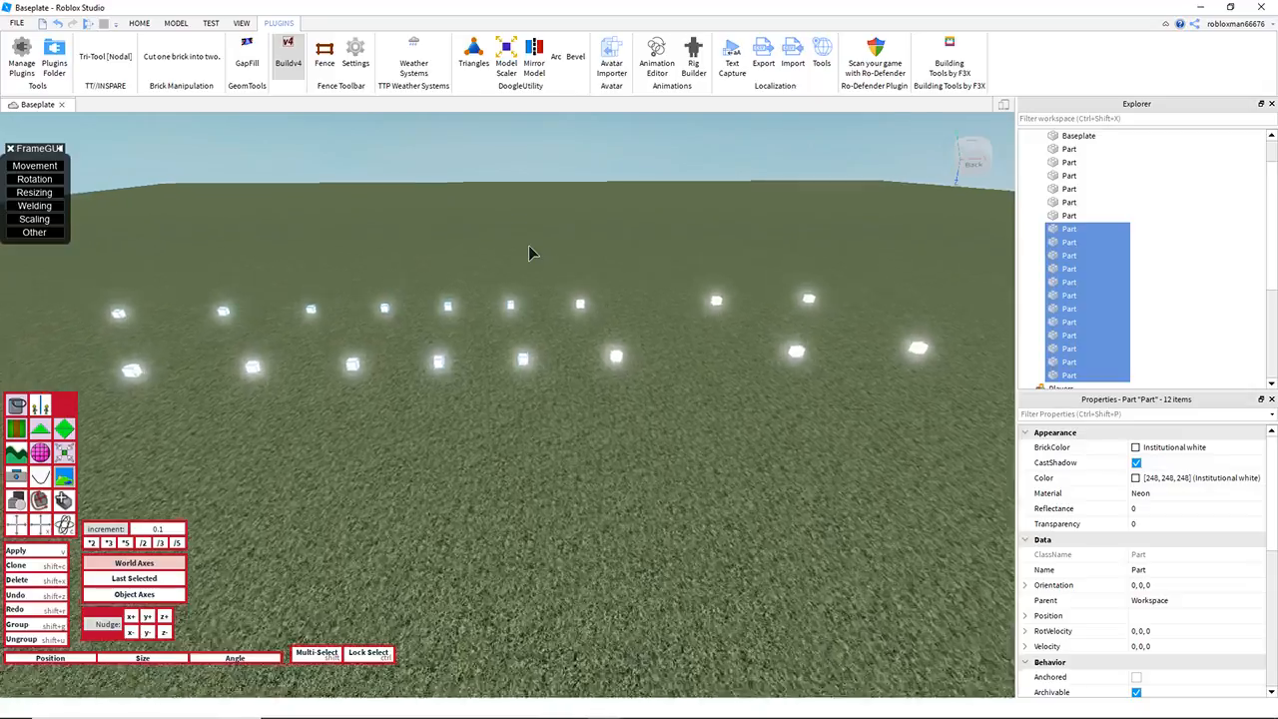
right_click_drag(530, 246, 529, 244)
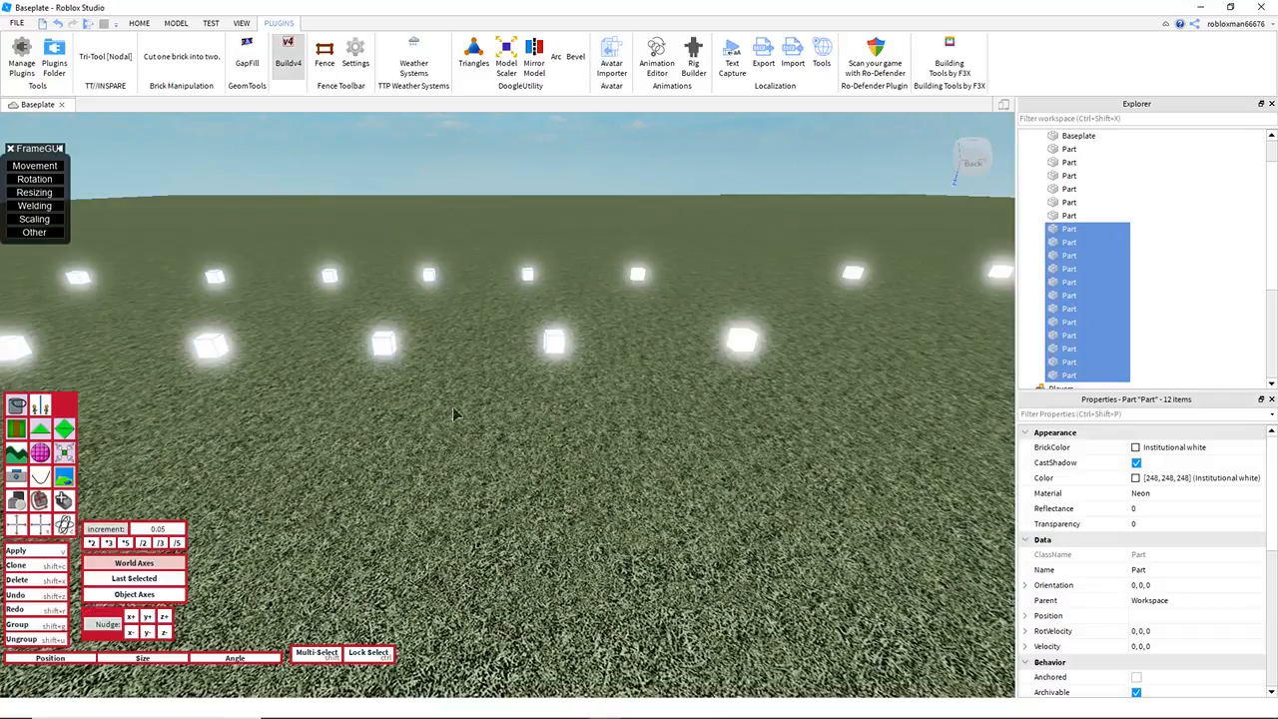
right_click_drag(628, 356, 636, 350)
key("q")
left_click(543, 278, "shift")
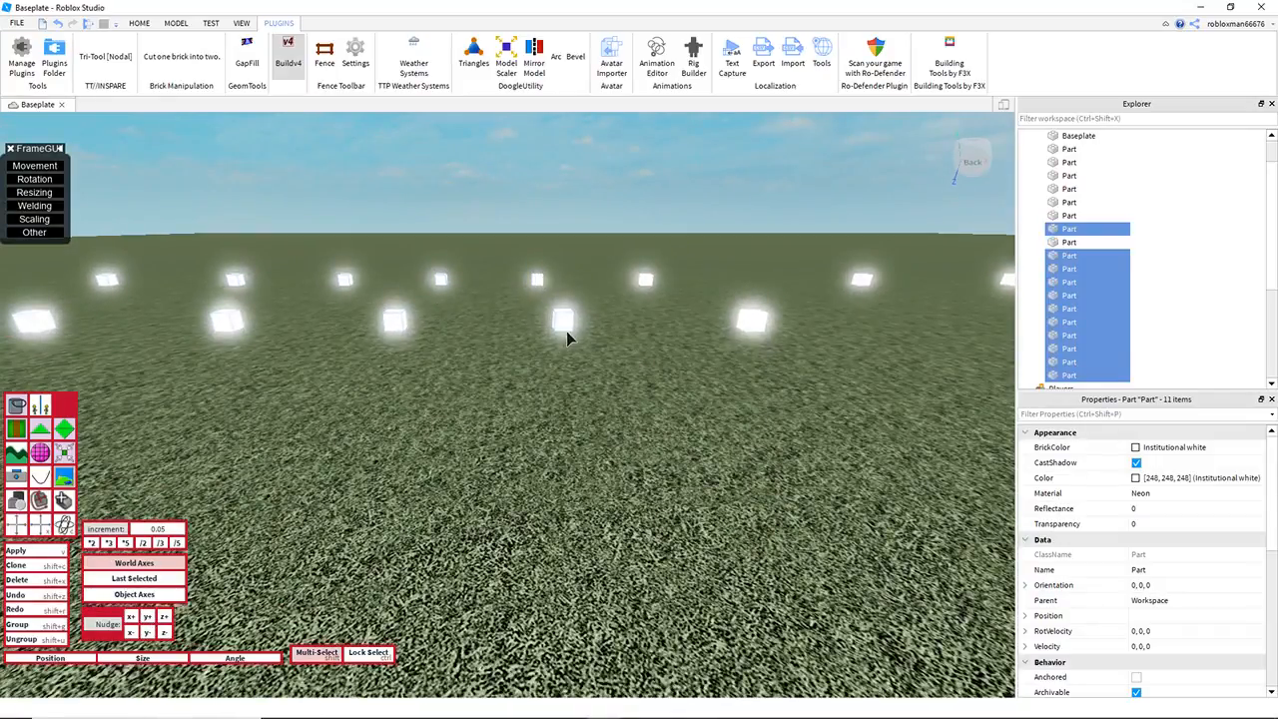
left_click(566, 326, "shift")
Step: Deselect the next two pairs one after another, raising the remaining eight cubes by 0.15 in between
key("a")
key("e")
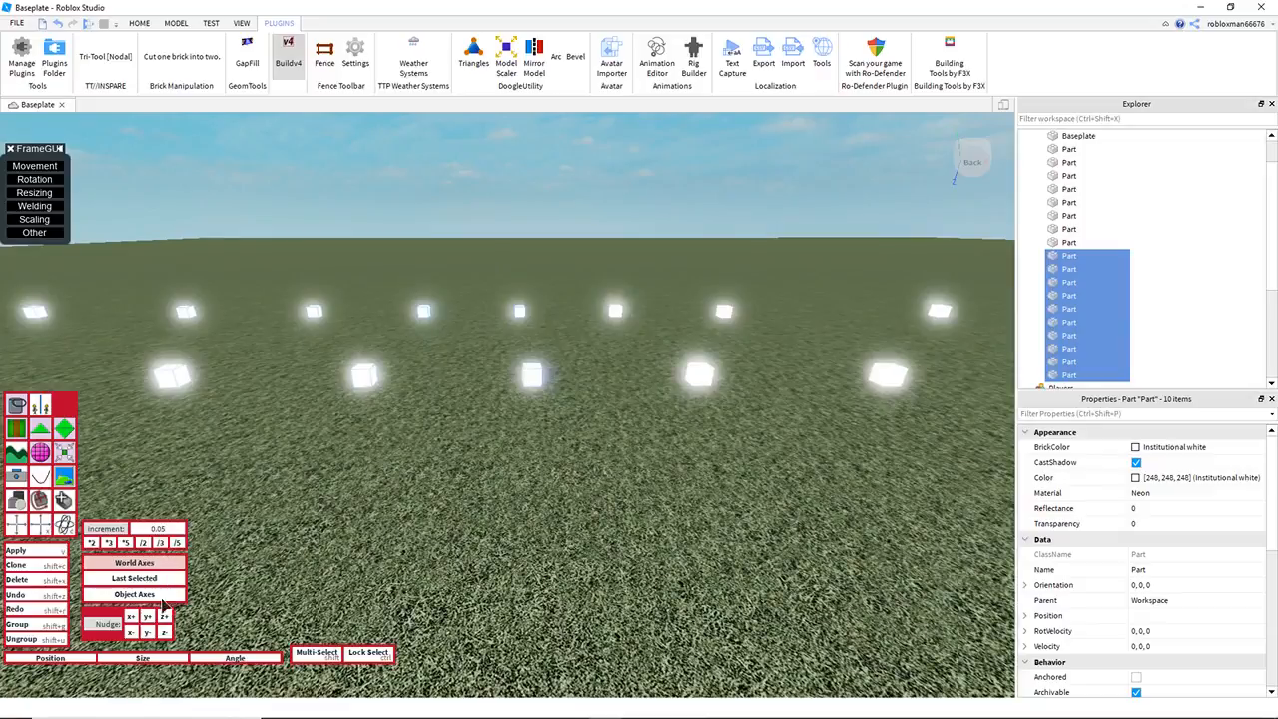
left_click(521, 313, "shift")
left_click(533, 373, "shift")
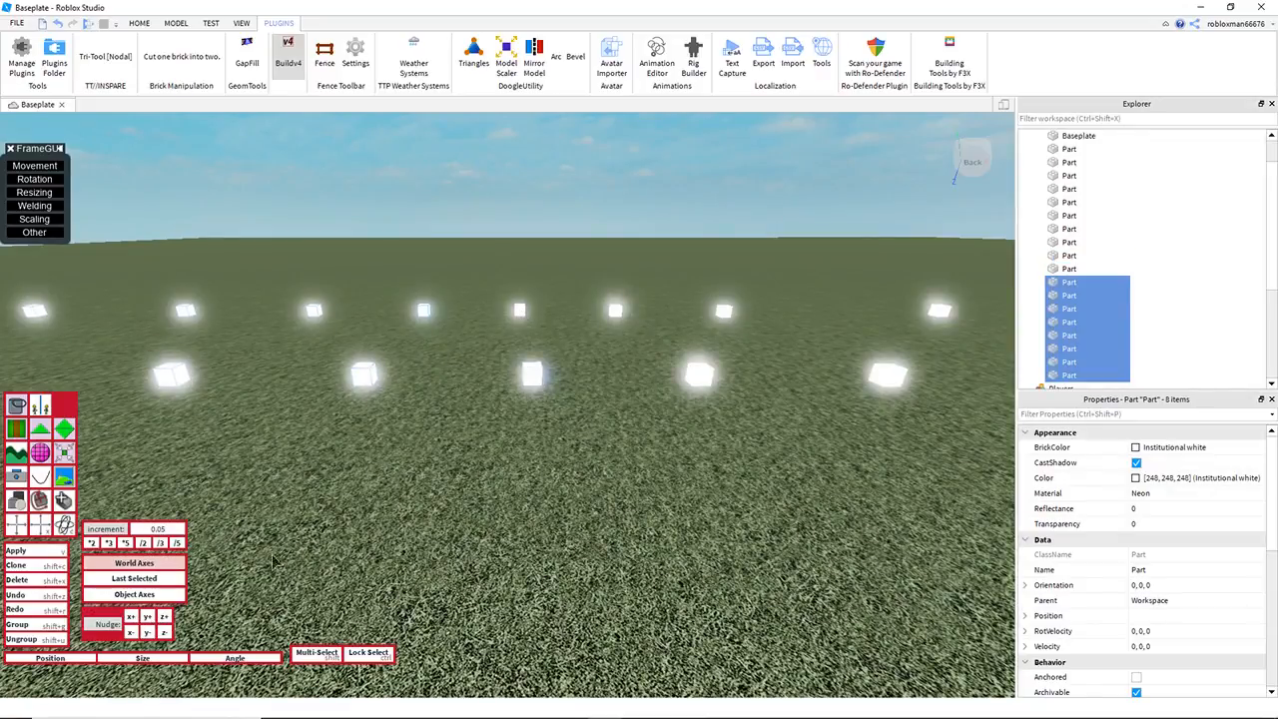
key("a")
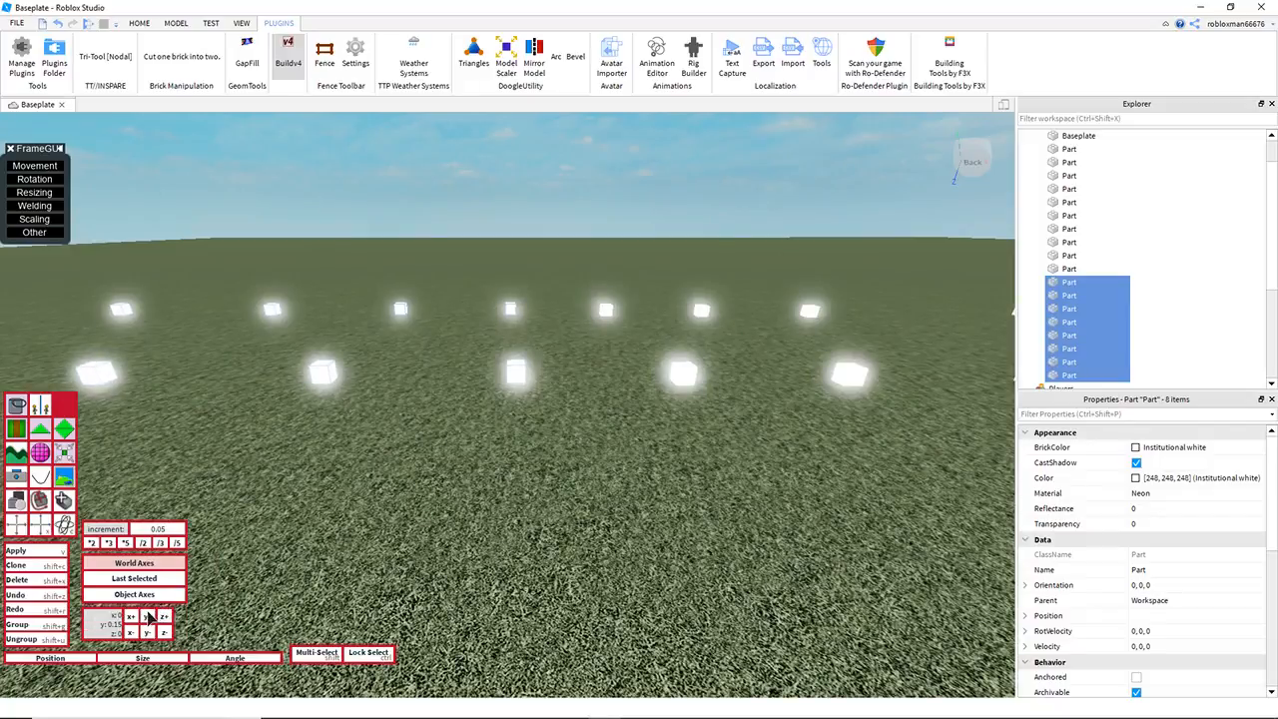
left_click(521, 307, "shift")
left_click(517, 378, "shift")
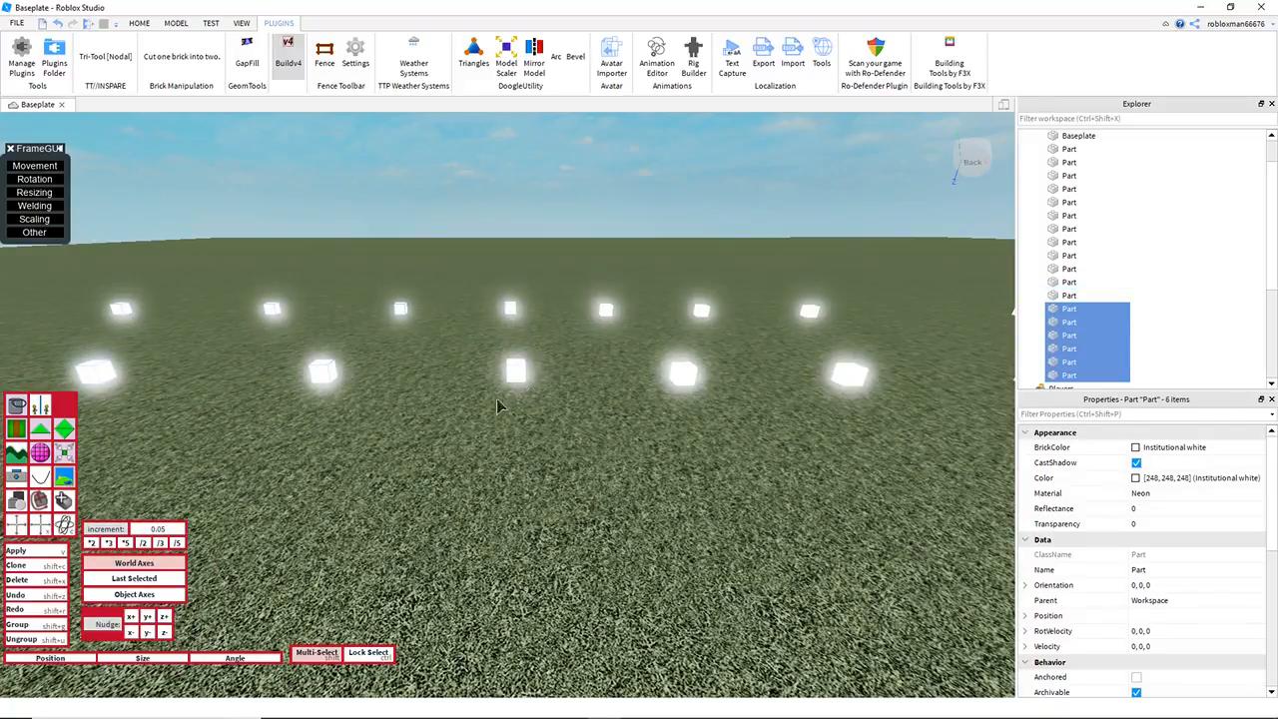
Step: Raise the remaining six cubes in four 0.05 nudges and deselect their innermost pair
key("a")
left_click(154, 615)
left_click(154, 615)
left_click(154, 615)
left_click(154, 615)
left_click(153, 615)
left_click(154, 616)
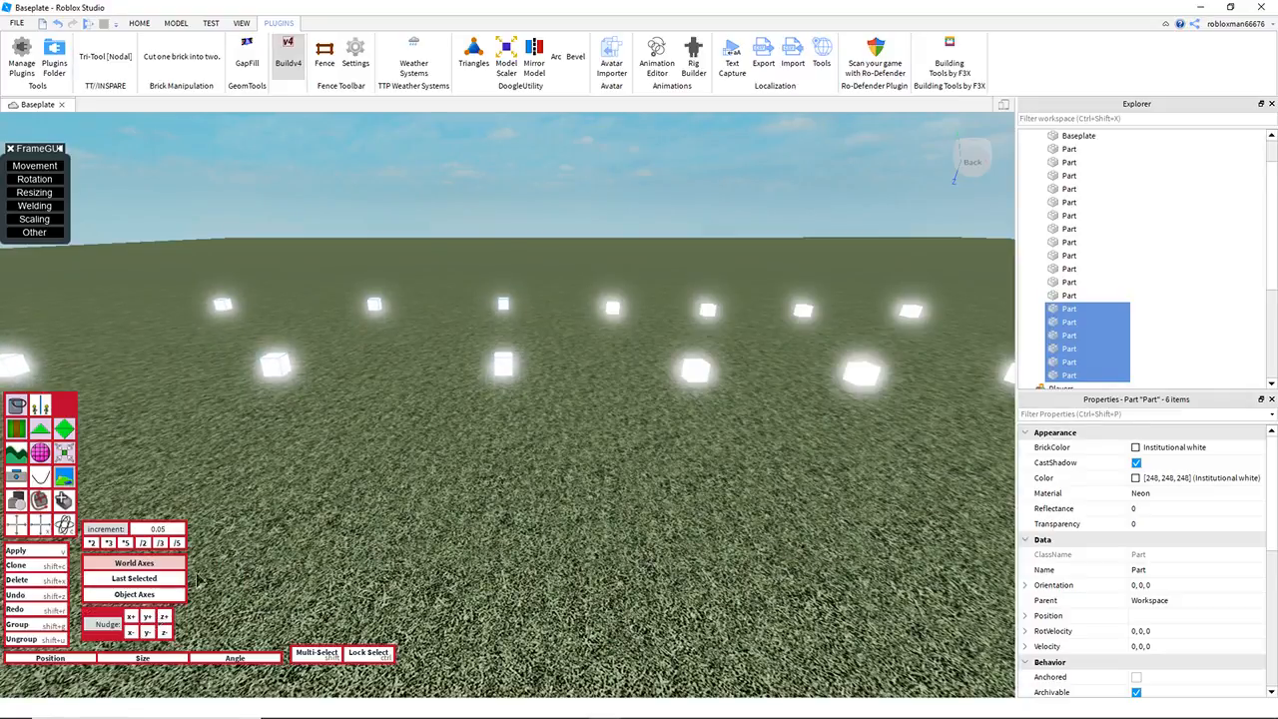
left_click(511, 301, "shift")
left_click(501, 369, "shift")
Step: Set the nudge increment to 0.2, raise the last four selected cubes and deselect the inner pair
left_click(180, 529)
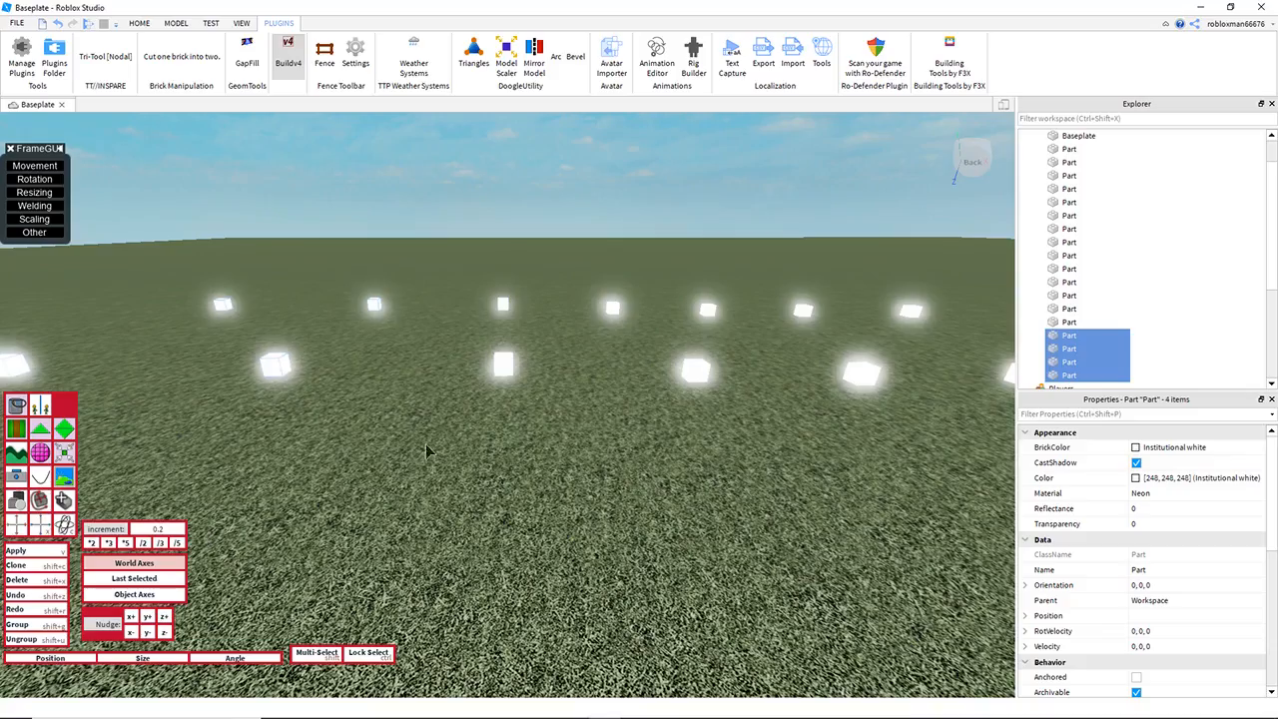
key("a")
key("q")
right_click_drag(430, 449, 406, 339)
key("e")
key("a")
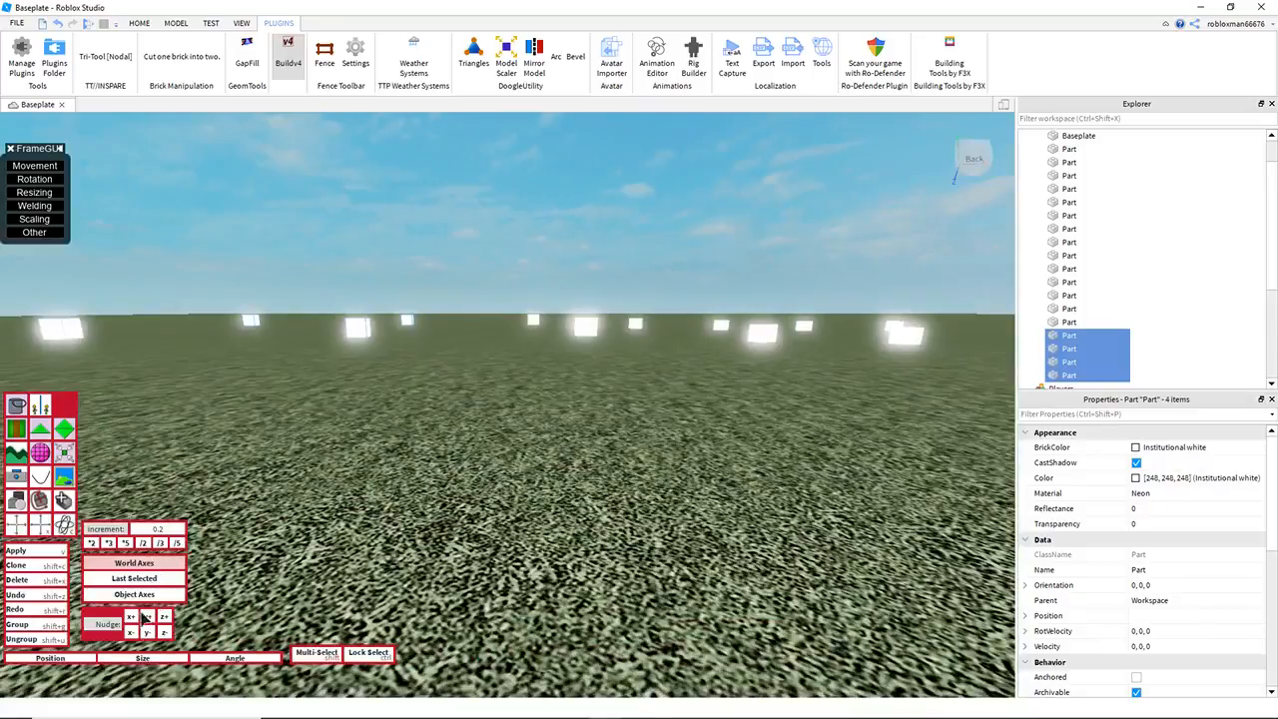
left_click(146, 618)
key("a")
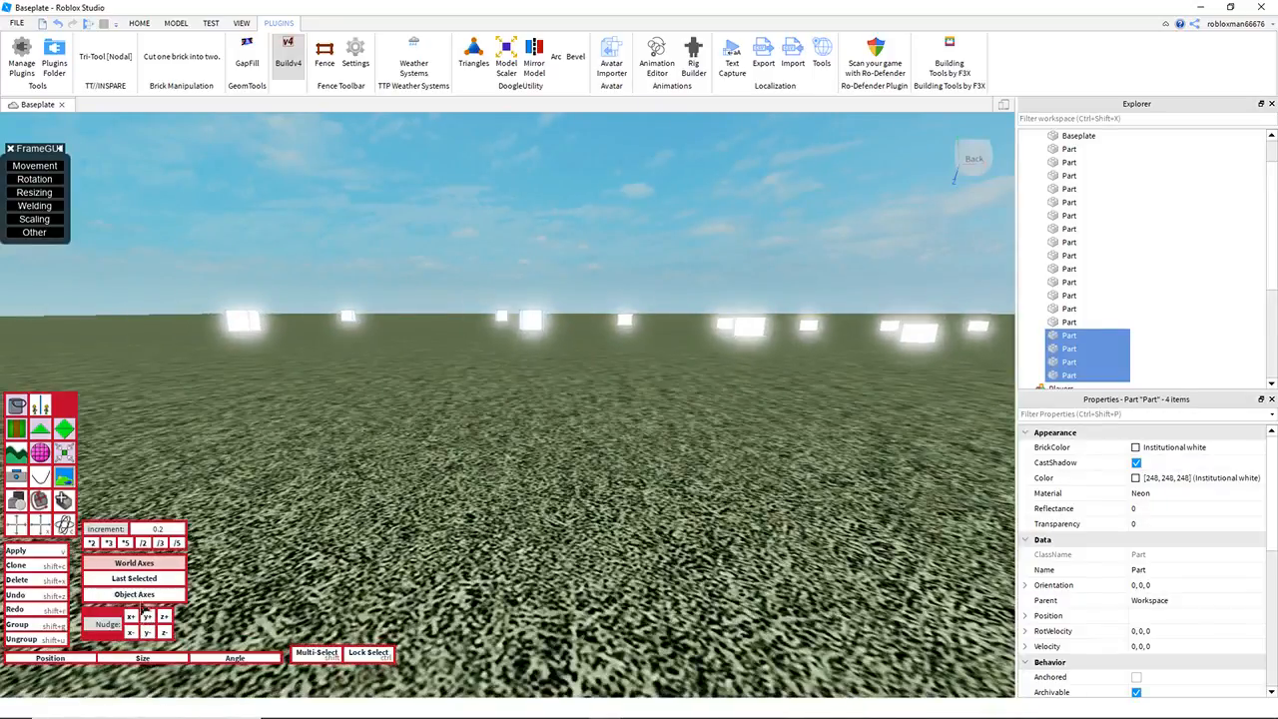
key("e")
key("e")
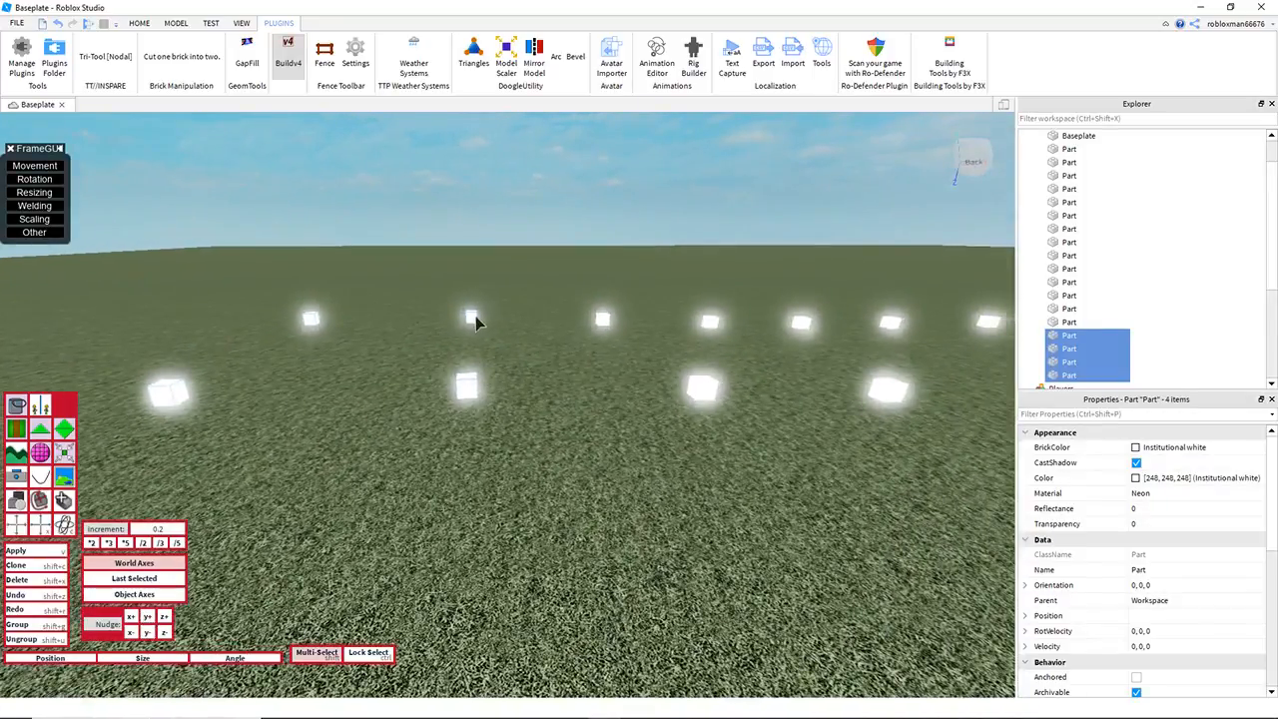
left_click(462, 383, "shift")
left_click(462, 383, "shift")
Step: Raise the end pair of cubes using the 0.2 increment, deselect it and close Buildv4
key("a")
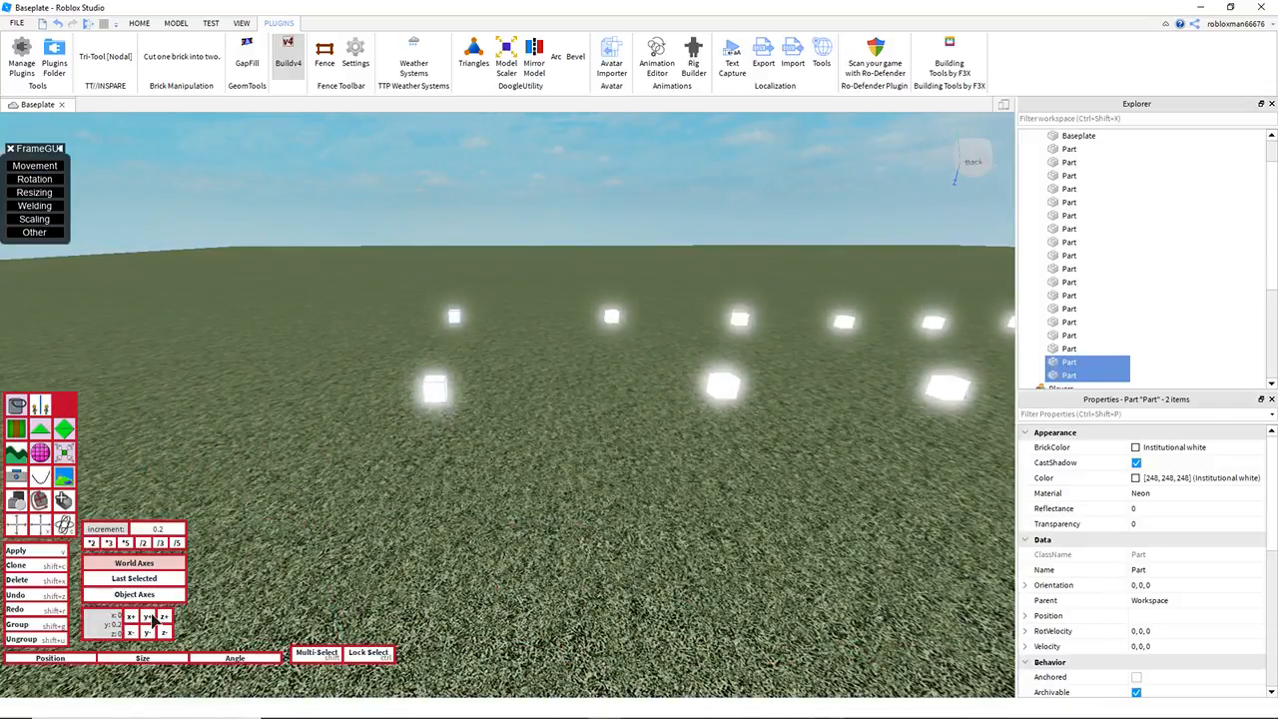
left_click(455, 319, "shift")
left_click(445, 374, "shift")
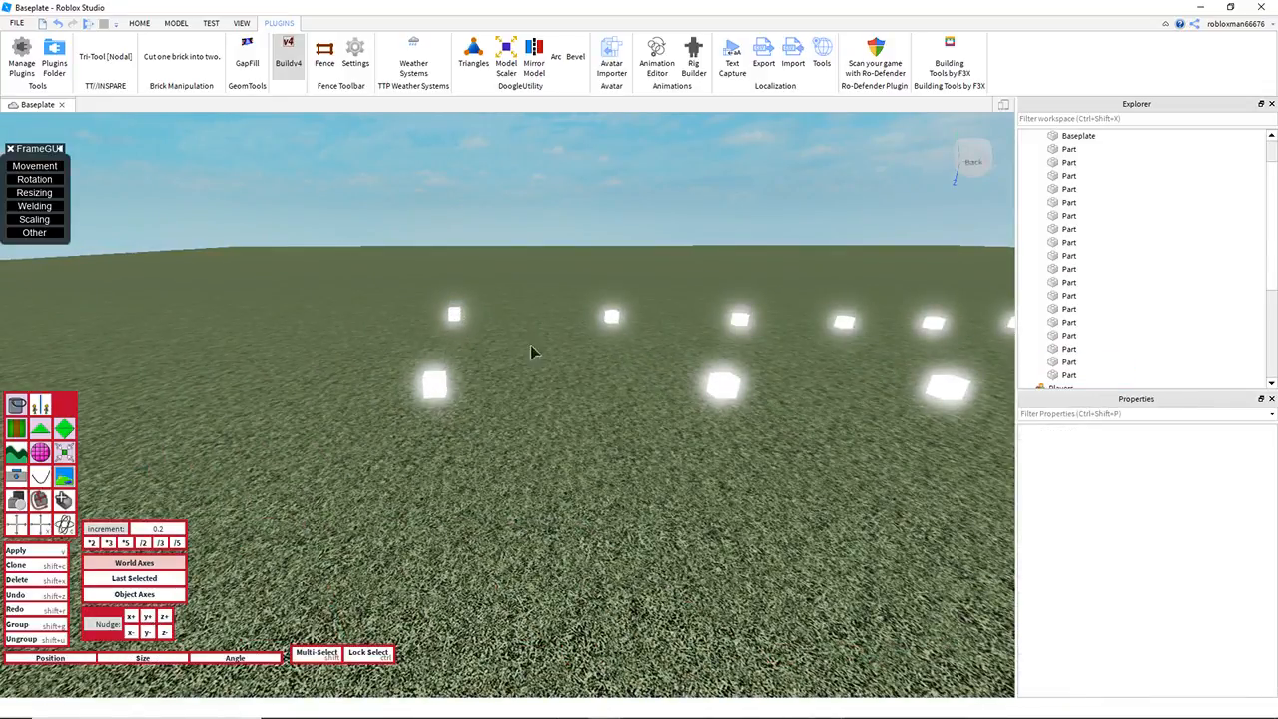
right_click_drag(527, 351, 539, 346)
key("q")
key("d")
key("e")
left_click(284, 76)
Step: Create concrete triangles with Tri-Tool [Nodal] between the consecutive cube pairs to form one continuous surface
right_click_drag(419, 201, 486, 209)
key("q")
key("e")
key("d")
key("s")
key("d")
key("s")
key("s")
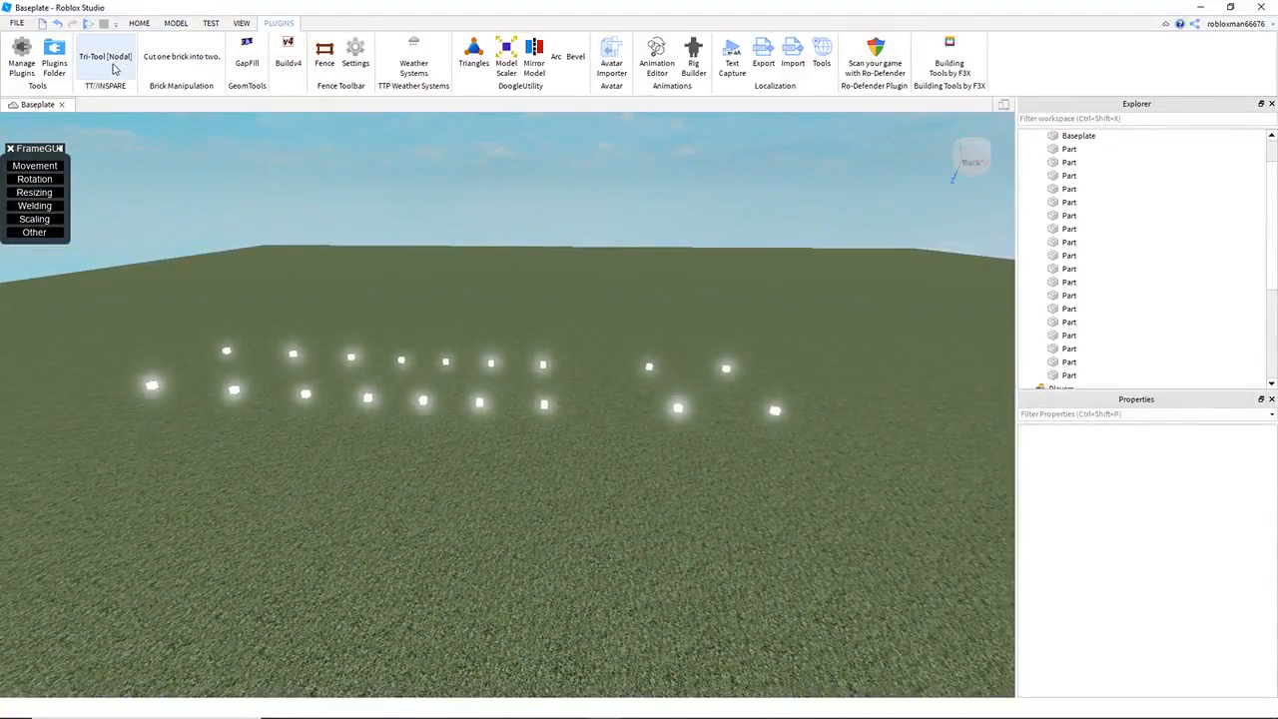
left_click(105, 59)
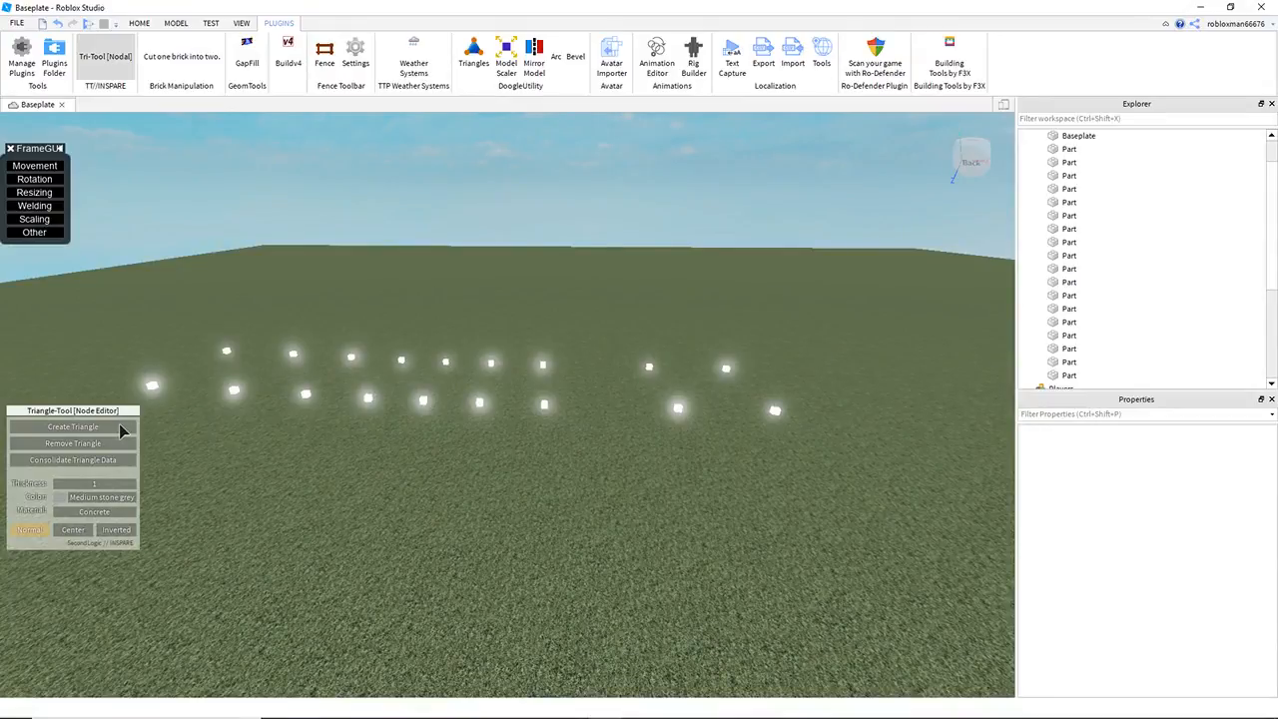
left_click(119, 424)
left_click(679, 355)
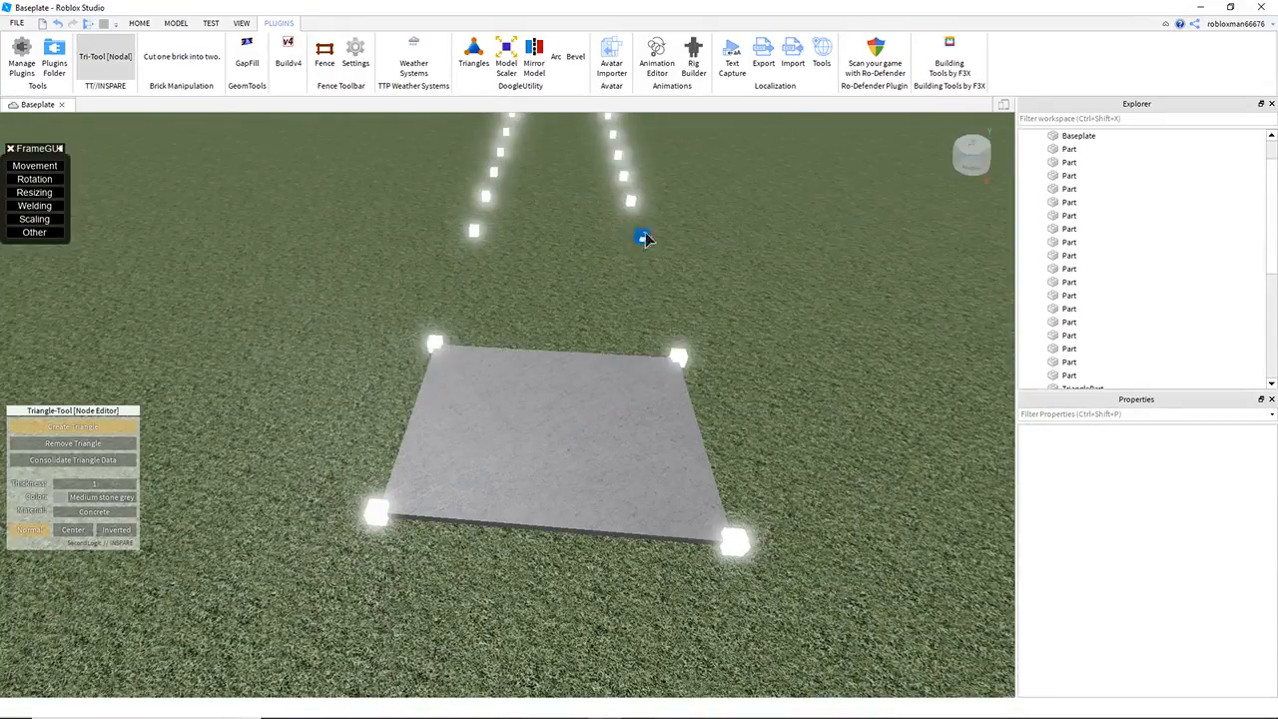
left_click(642, 236)
left_click(474, 230)
left_click(642, 237)
left_click(632, 199)
left_click(475, 230)
left_click(486, 197)
left_click(283, 320)
left_click(543, 189)
left_click(522, 246)
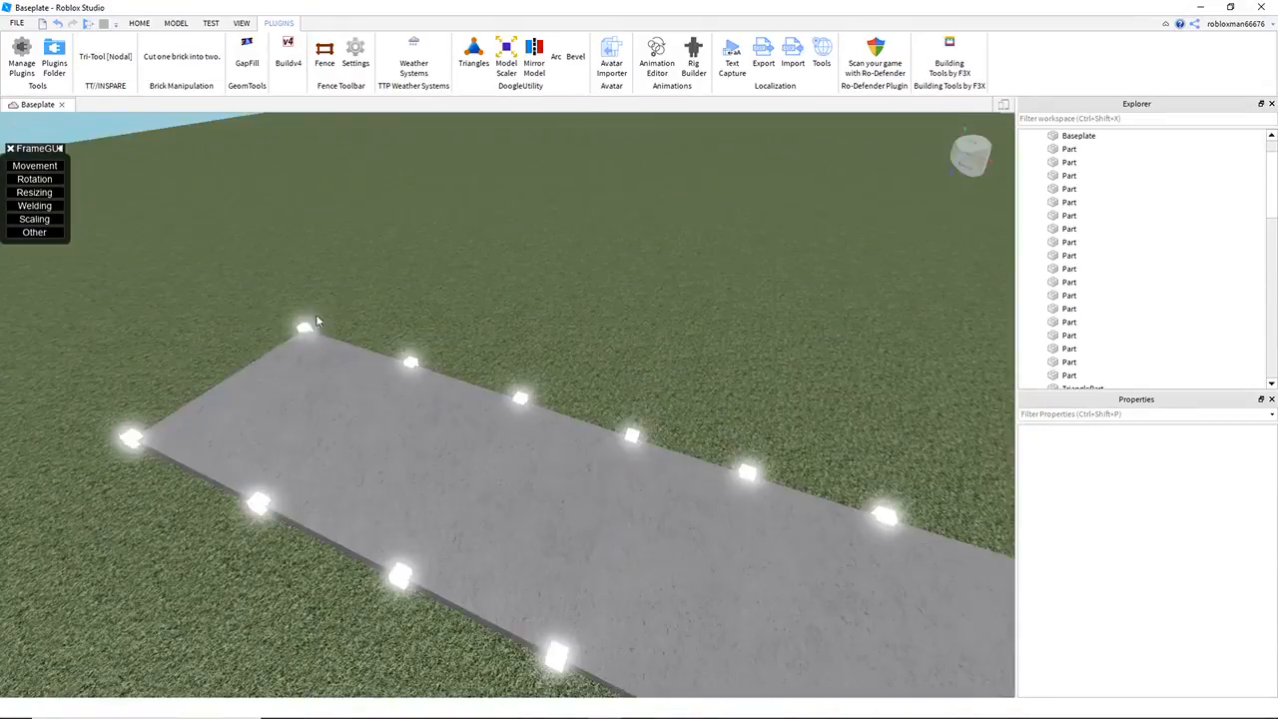
Step: Filter the Explorer by "part" and make the neon guide cubes invisible without deleting them
left_click(1093, 119)
type("part")
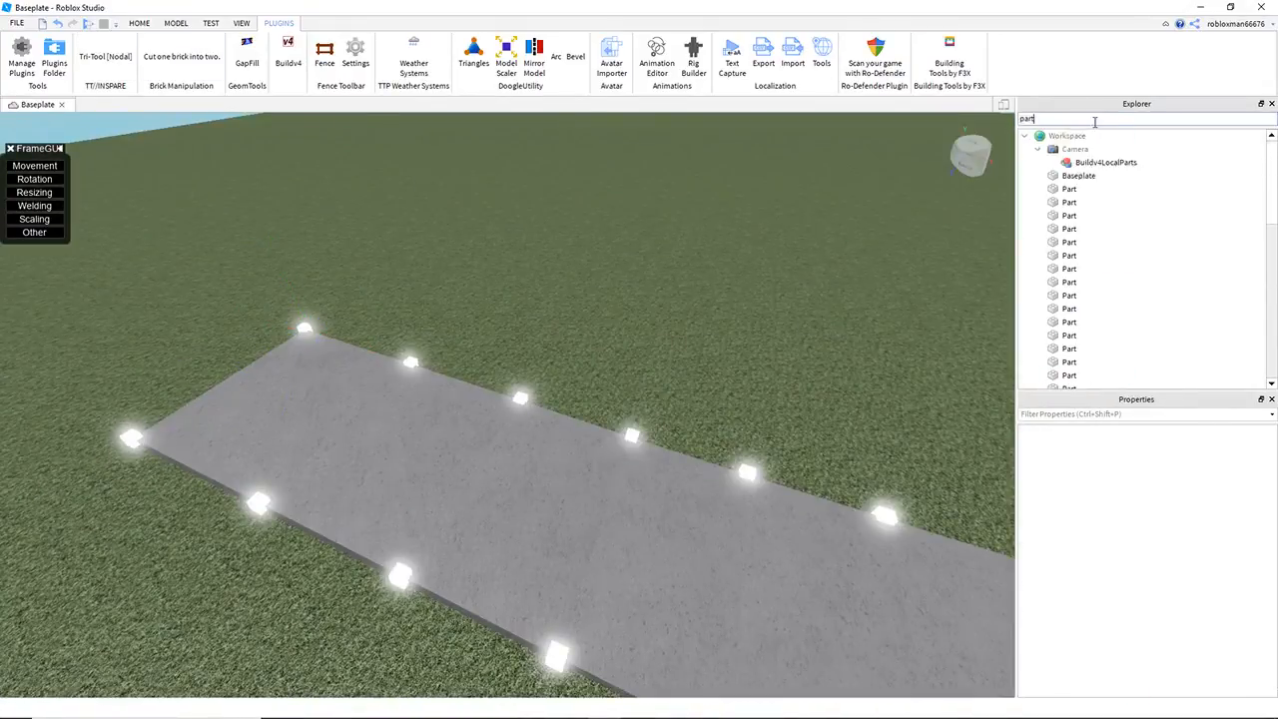
scroll(1093, 250, "down", 2)
right_click_drag(759, 293, 770, 281)
key("s")
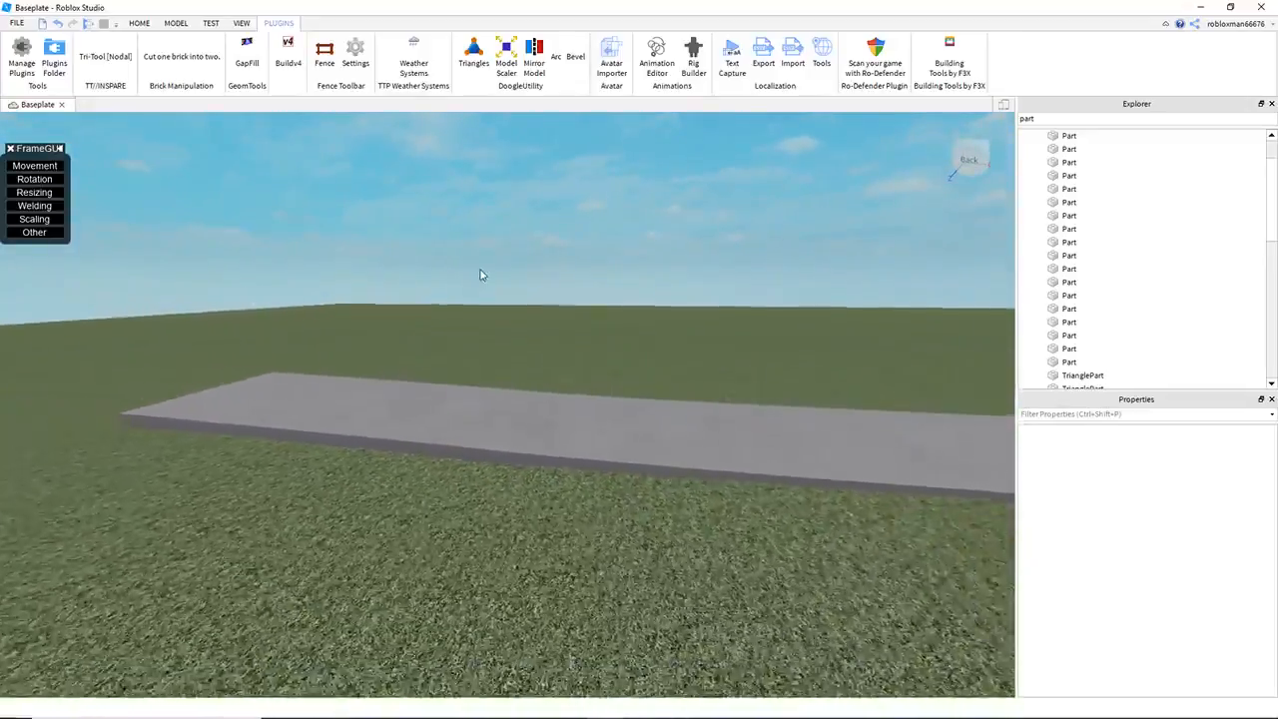
Step: Inspect the concrete surface's gradual rise from low at its side and around its end
key("q")
key("q")
right_click_drag(473, 272, 509, 309)
key("e")
key("d")
key("w")
key("d")
key("d")
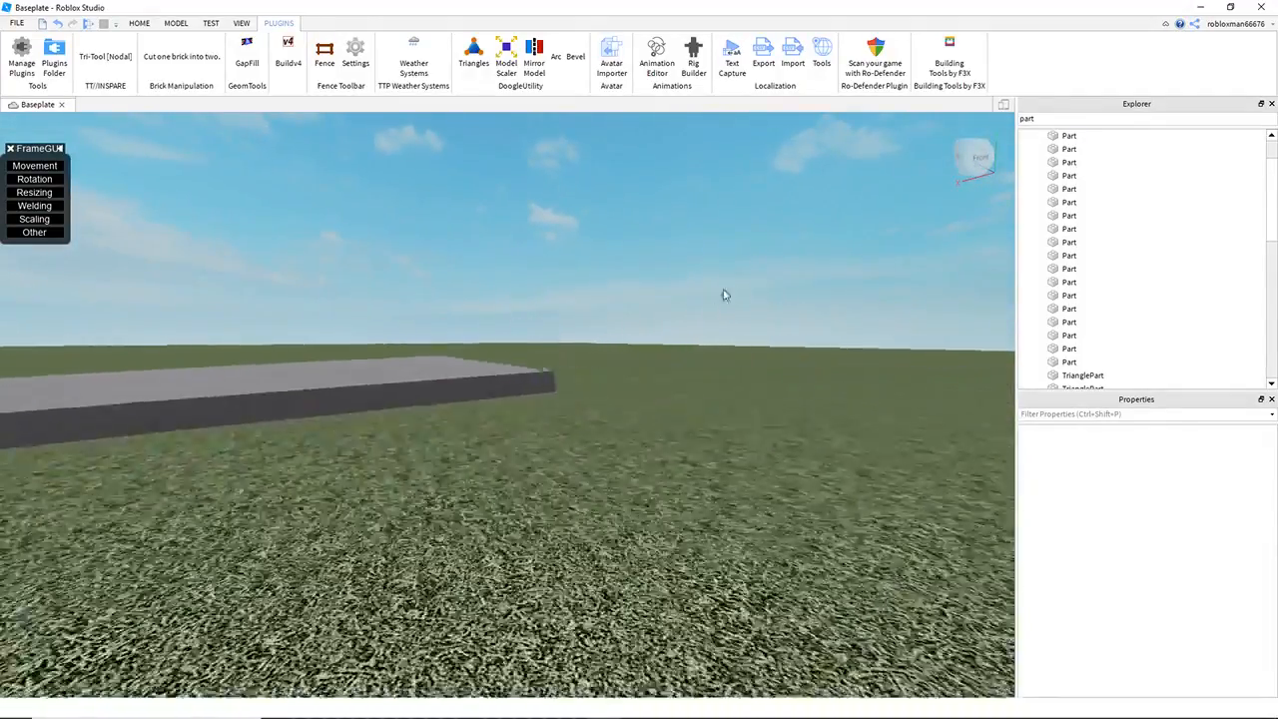
Step: Examine the full length of the concrete ramp's gradual curve from farther away
right_click_drag(642, 299, 642, 299)
key("e")
key("a")
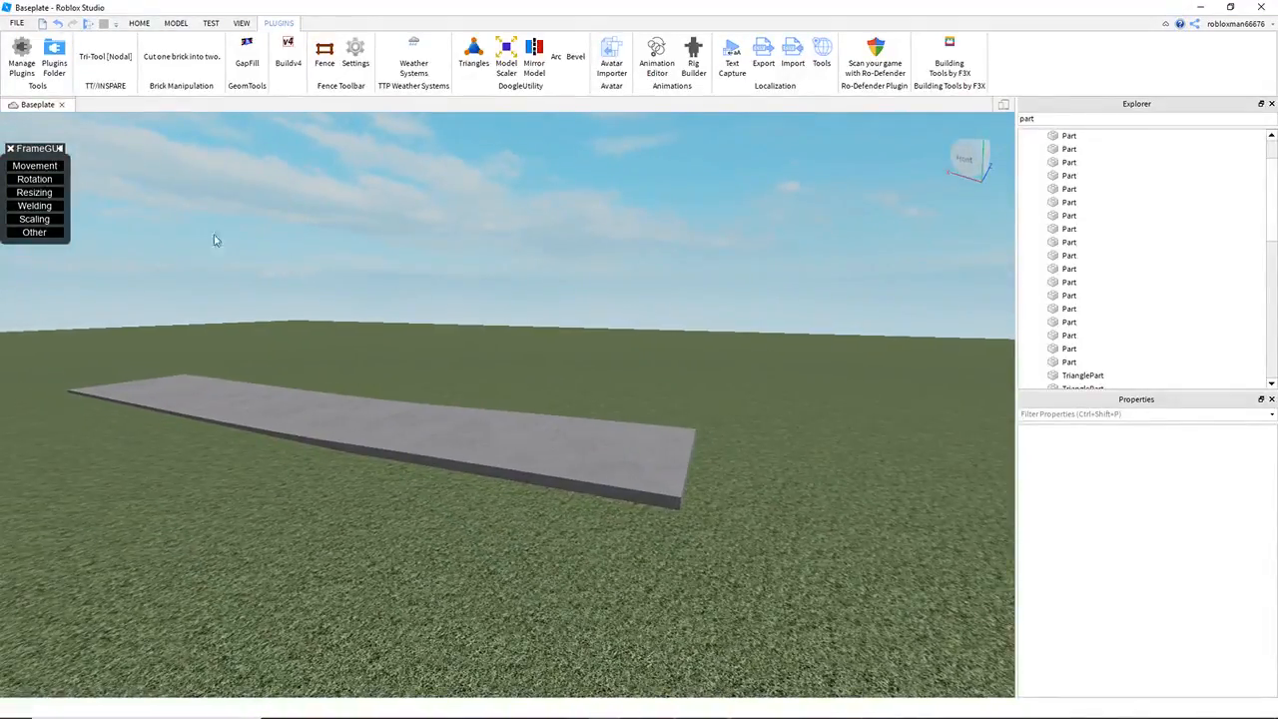
key("d")
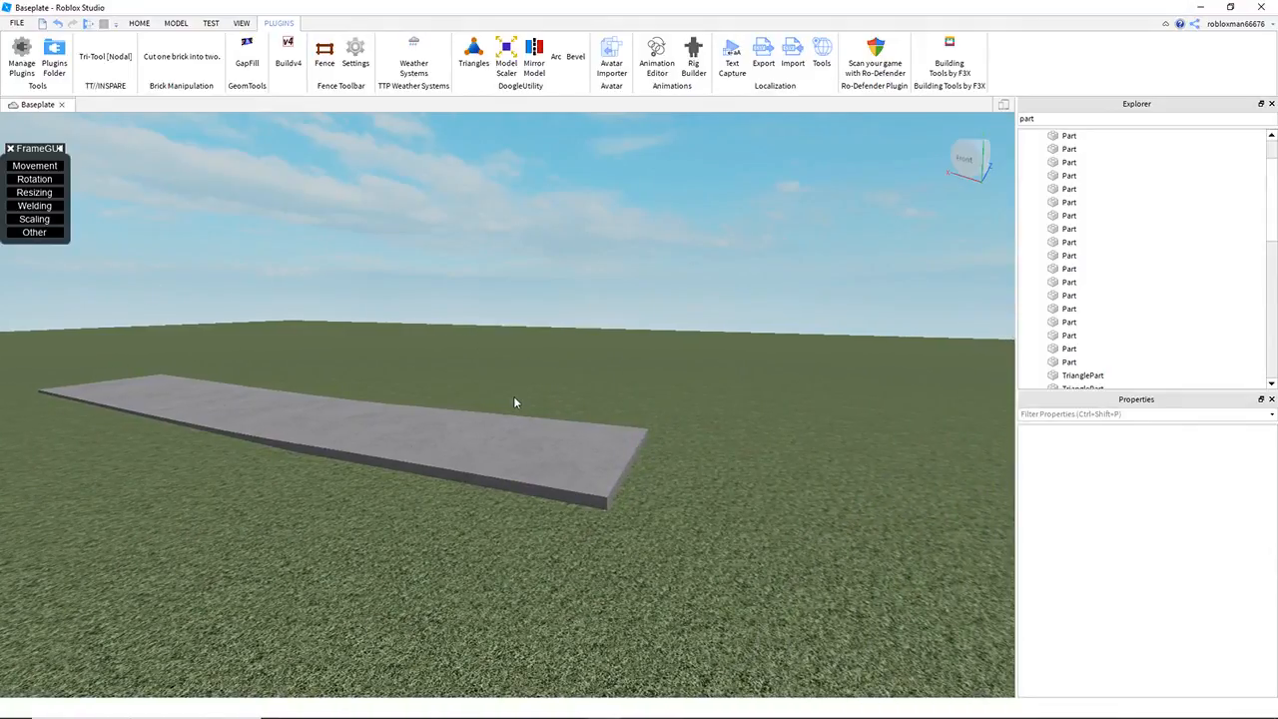
key("a")
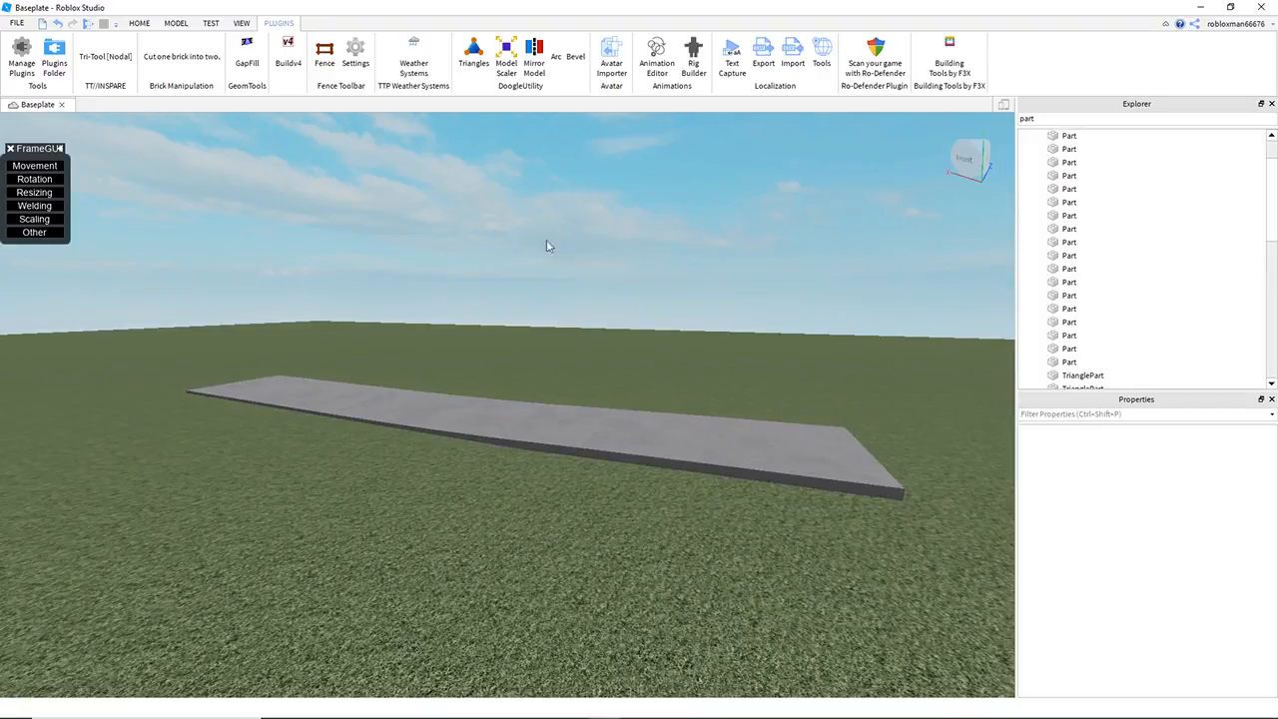
left_click_drag(76, 294, 934, 631)
left_click(753, 582)
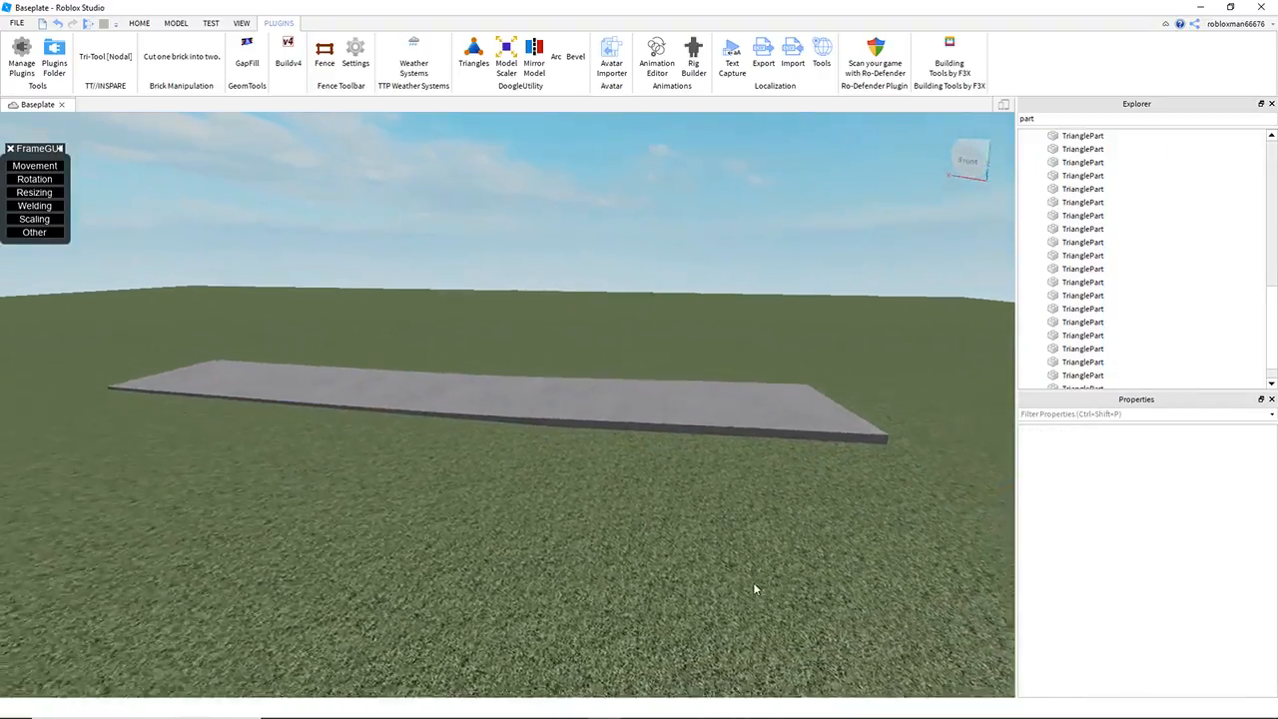
Step: Delete most of the ramp's triangles and hidden guide cubes, leaving only a small concrete section
left_click_drag(452, 331, 1012, 642)
key("Delete")
left_click(269, 371)
left_click_drag(309, 381, 561, 597)
key("Delete")
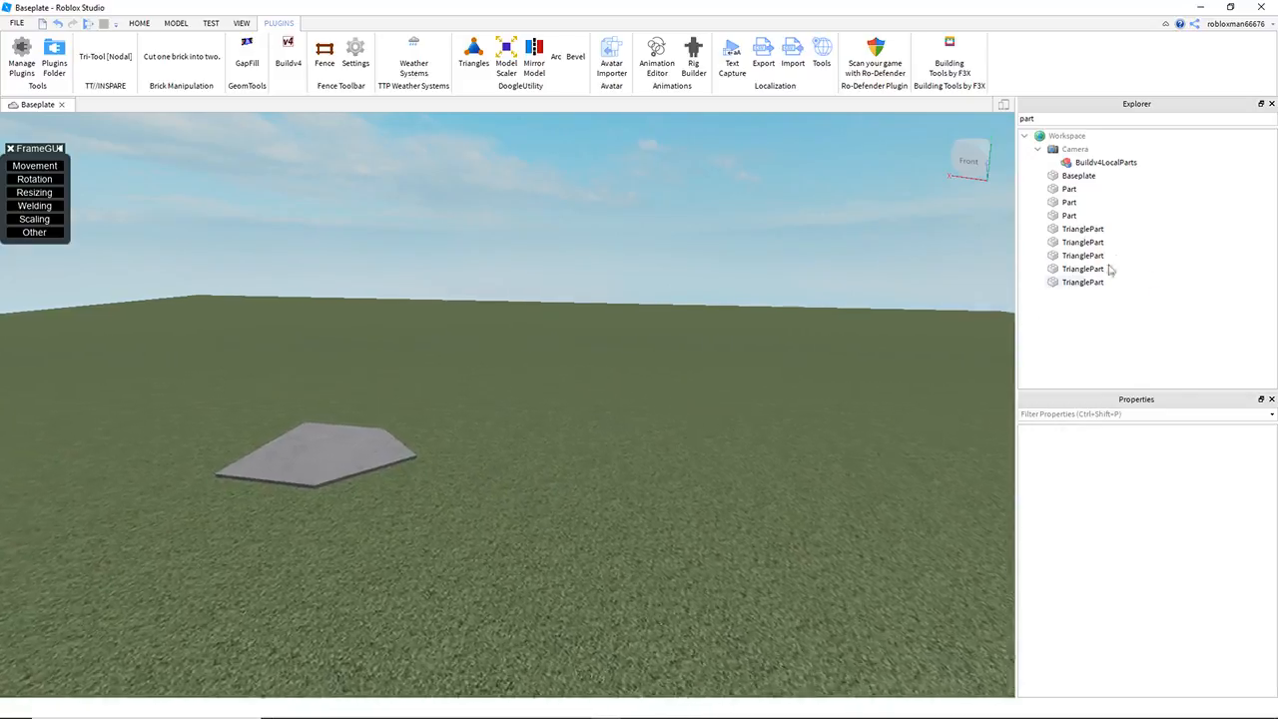
Step: Make the three remaining guide cubes visible again by setting their Transparency to 0
left_click(1069, 189)
left_click(1067, 215, "shift")
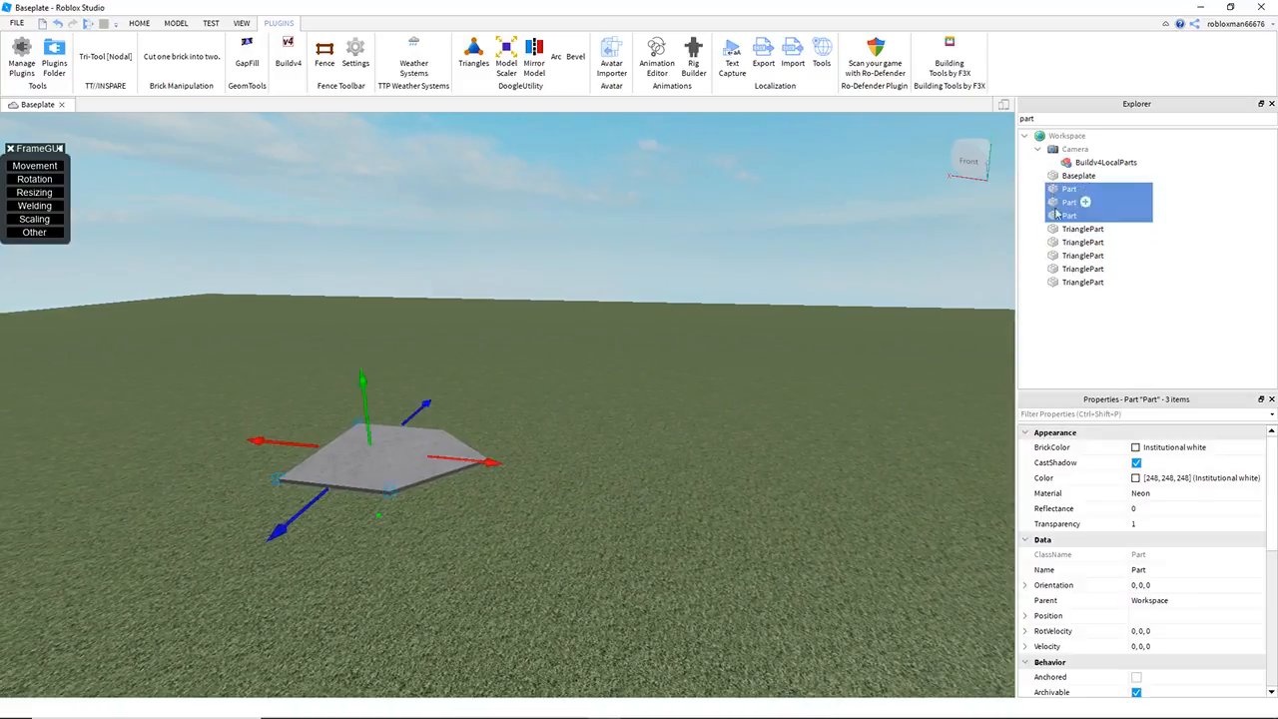
left_click(1179, 528)
left_click(1169, 528)
left_click(601, 480)
right_click_drag(601, 480, 588, 463)
Step: Delete the remaining concrete triangles and the guide cube at their far corner
key("w")
left_click_drag(396, 409, 605, 588)
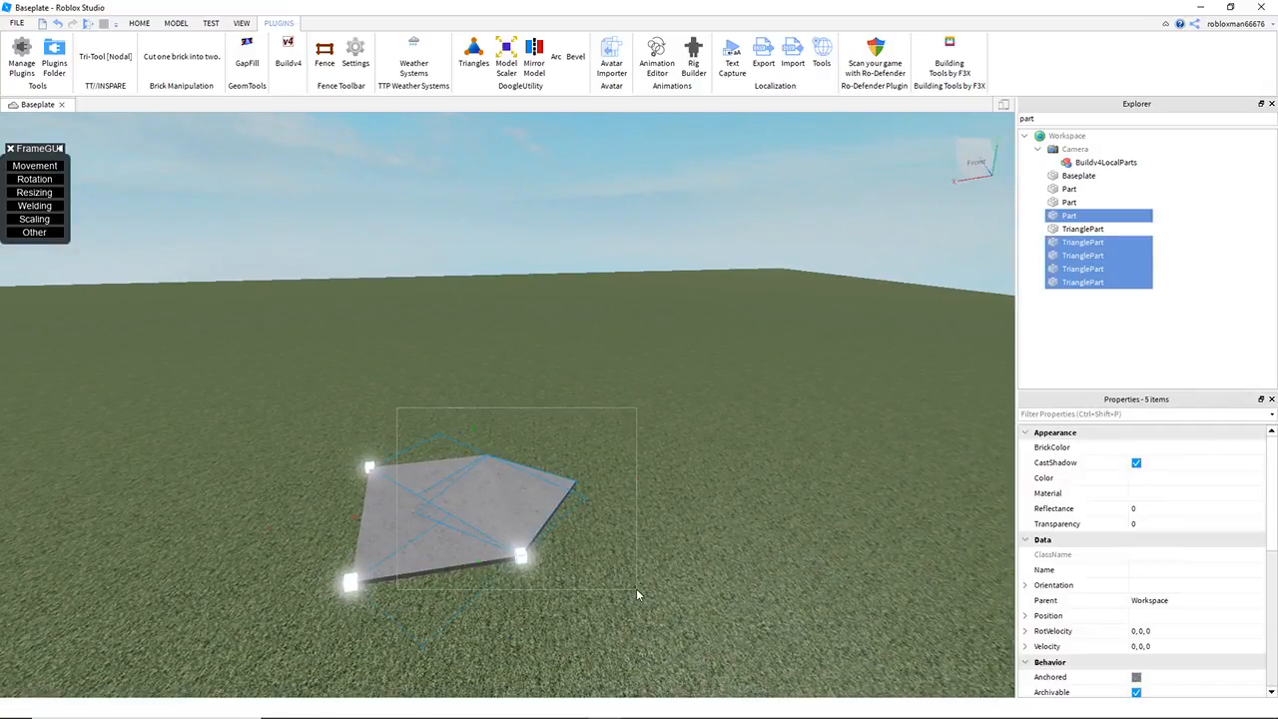
key("Delete")
left_click(401, 528)
key("Delete")
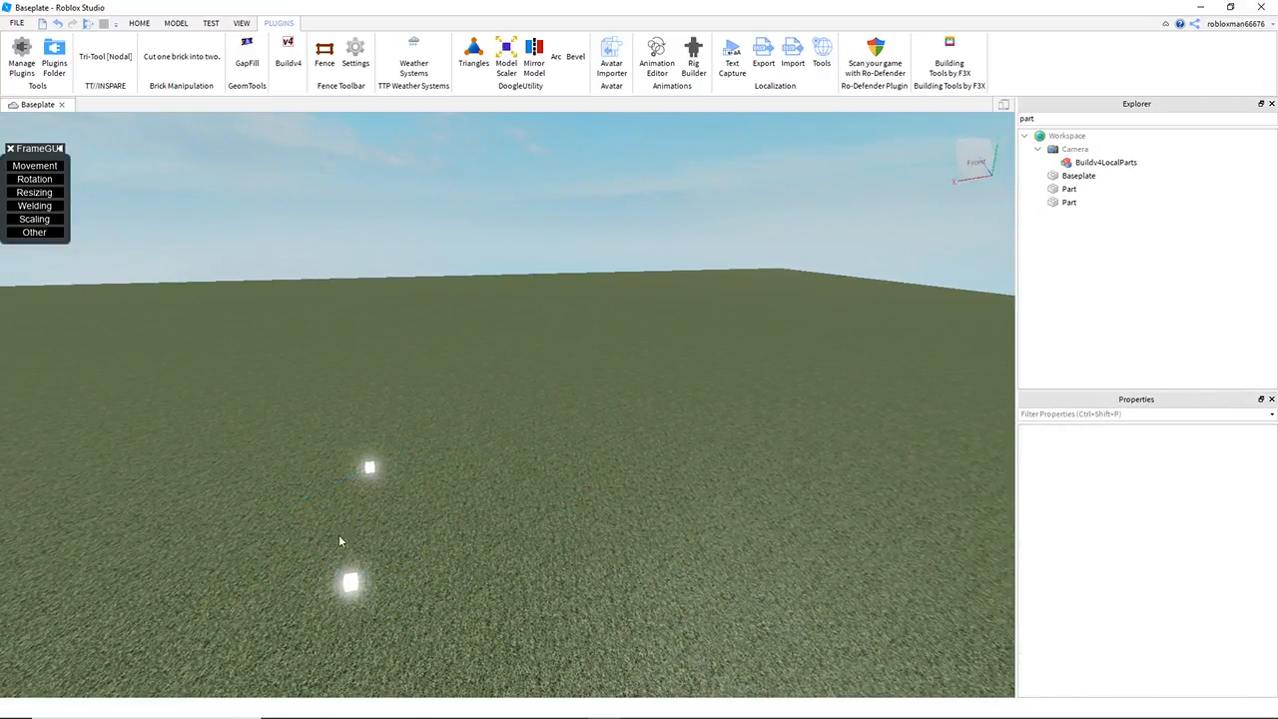
key("ctrl+z")
left_click_drag(431, 474, 604, 611)
key("Delete")
left_click(365, 558)
key("Delete")
Step: Try duplicating a guide cube, and delete the surplus cubes until a single neon cube is left
left_click(350, 580)
key("ctrl+d")
left_click_drag(346, 632, 403, 637)
key("s")
left_click(393, 397)
left_click_drag(322, 390, 475, 540)
key("Delete")
left_click(411, 549)
left_click(516, 569)
key("w")
right_click_drag(534, 587, 531, 586)
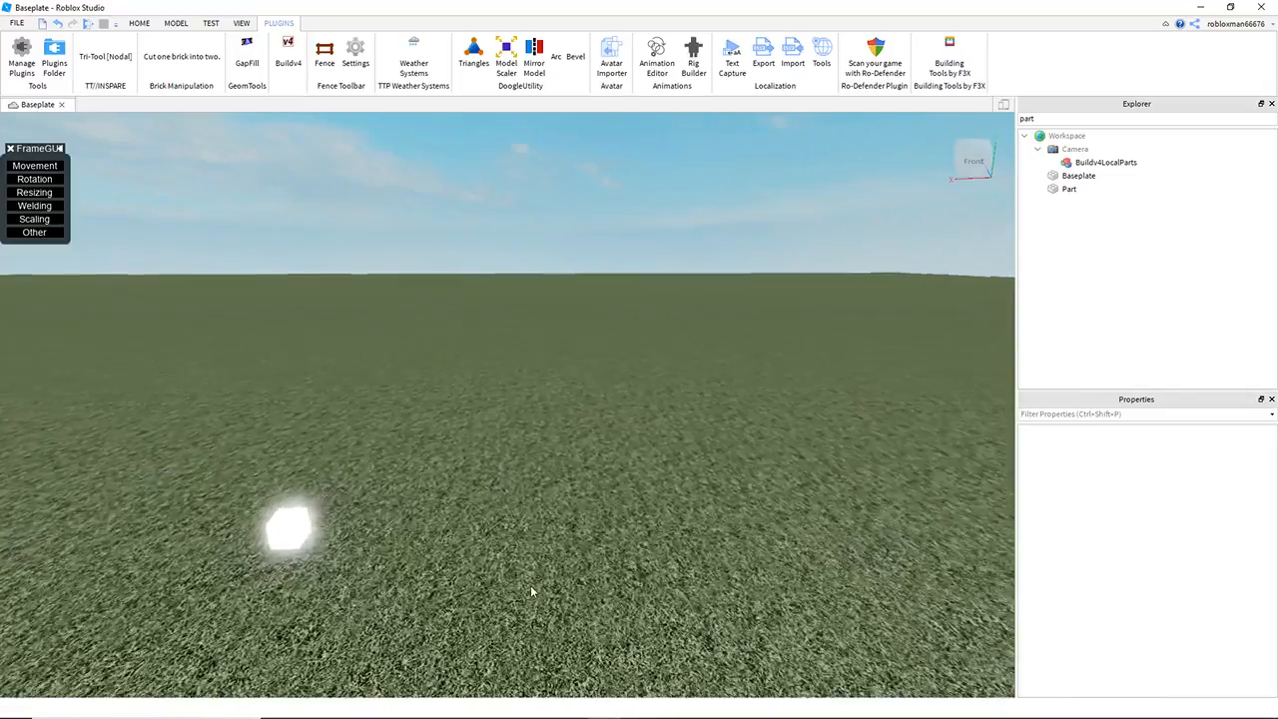
key("a")
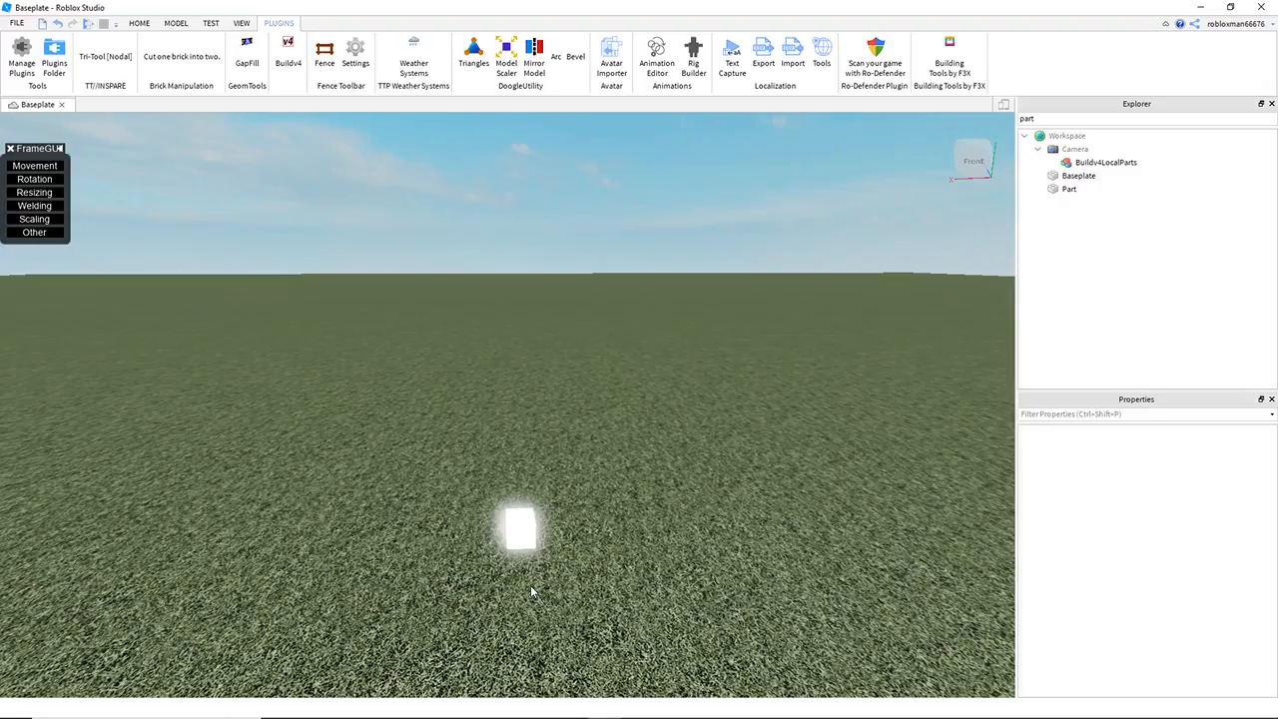
left_click_drag(415, 432, 597, 489)
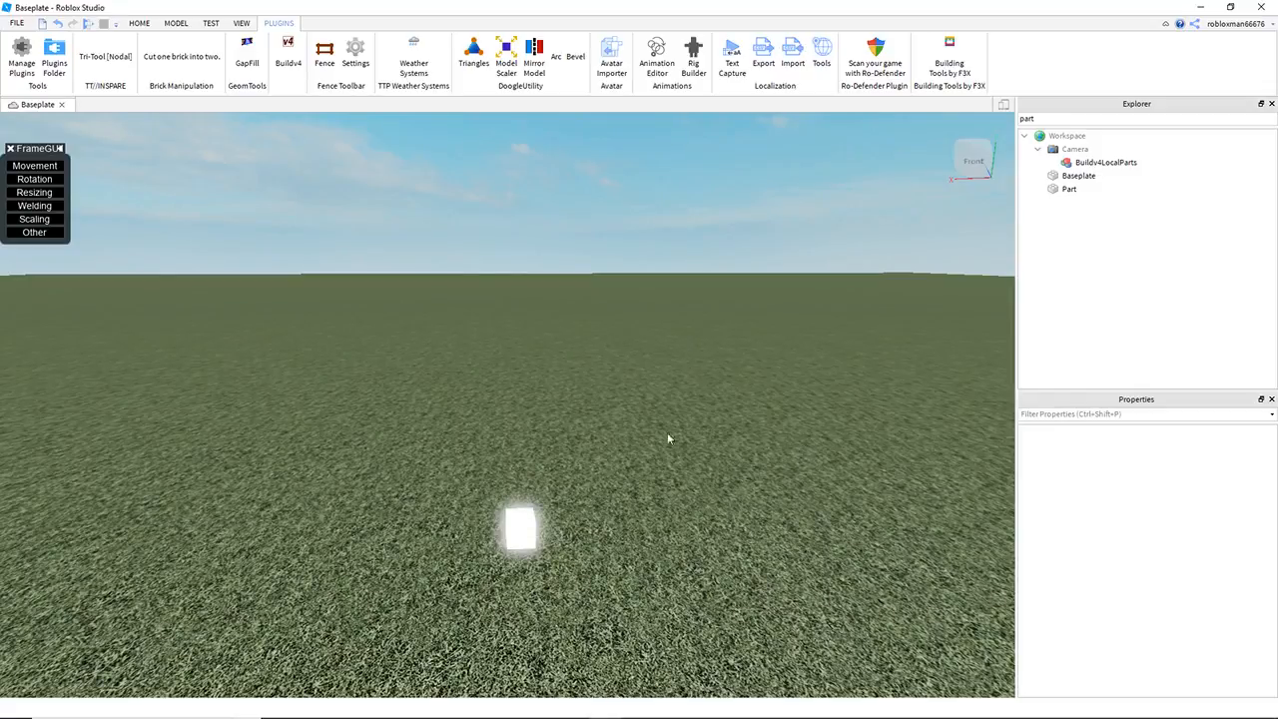
right_click_drag(447, 441, 446, 440)
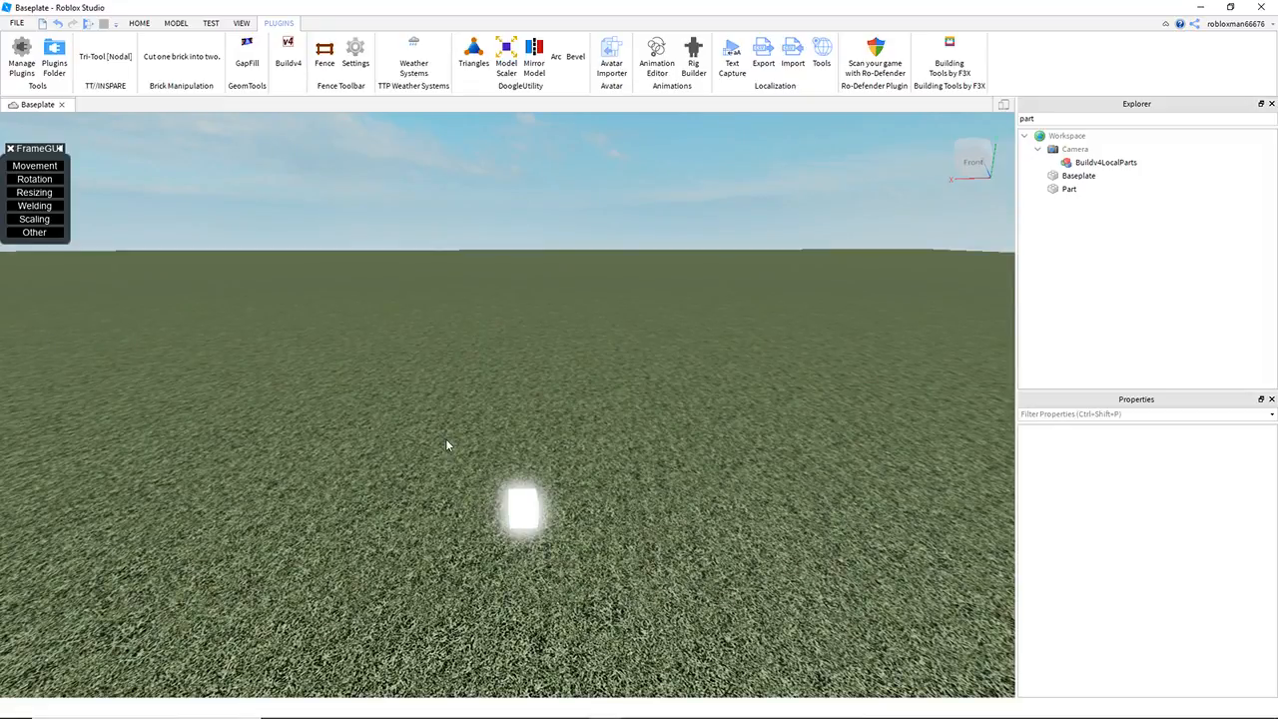
left_click_drag(340, 412, 660, 571)
left_click(605, 558)
Step: Duplicate the neon cube and space the copy widely apart from the original to mark a road's width
left_click(516, 510)
key("f")
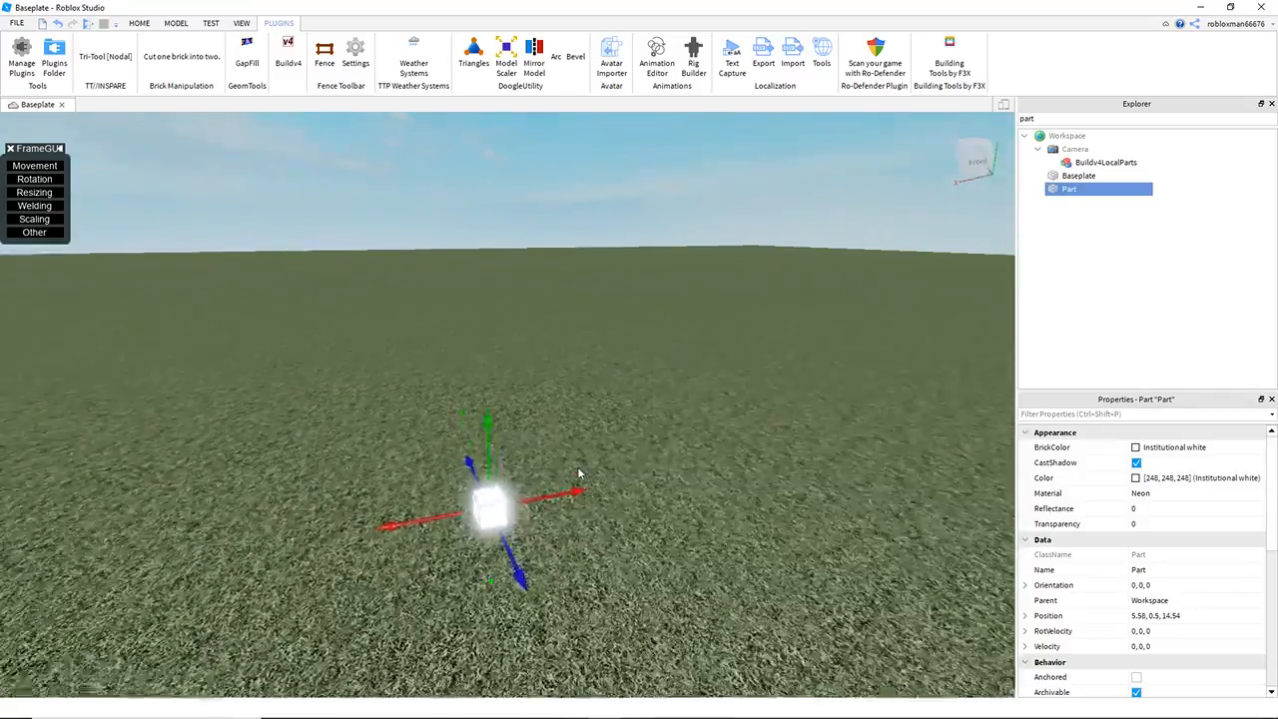
scroll(617, 422, "down", 3)
right_click_drag(617, 422, 625, 408)
key("ctrl+d")
left_click_drag(560, 446, 775, 521)
left_click(497, 340)
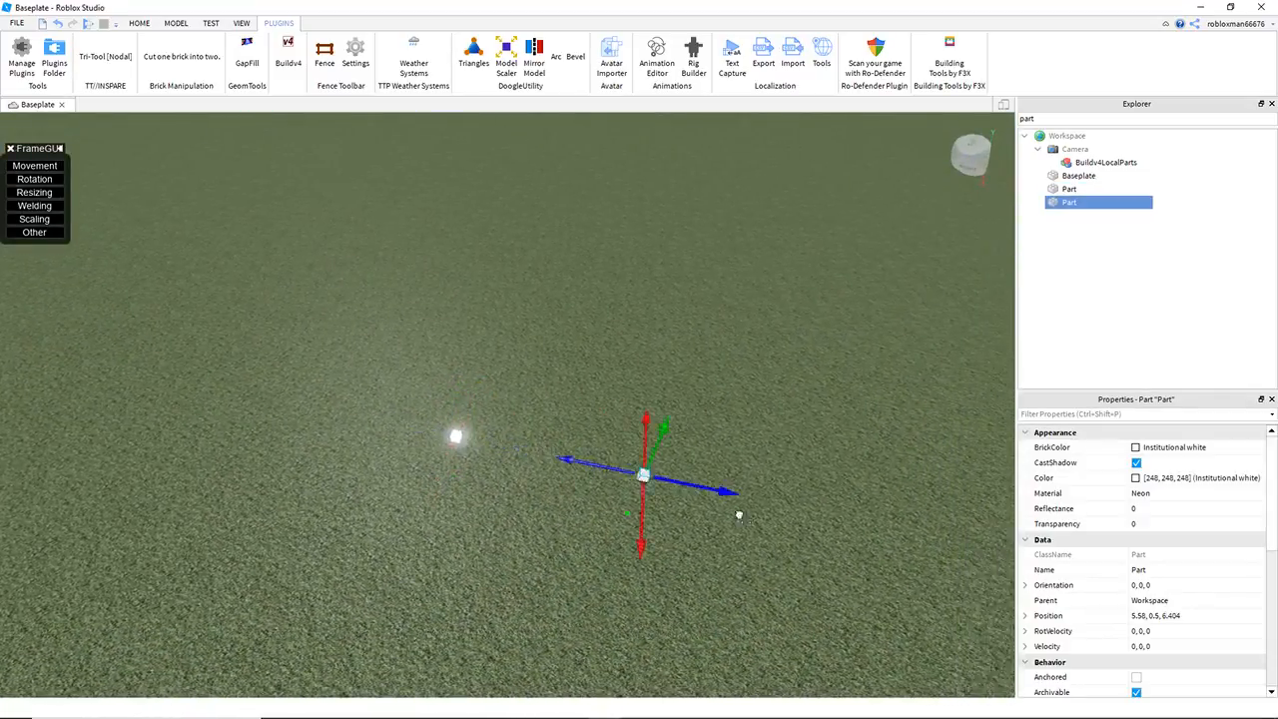
key("q")
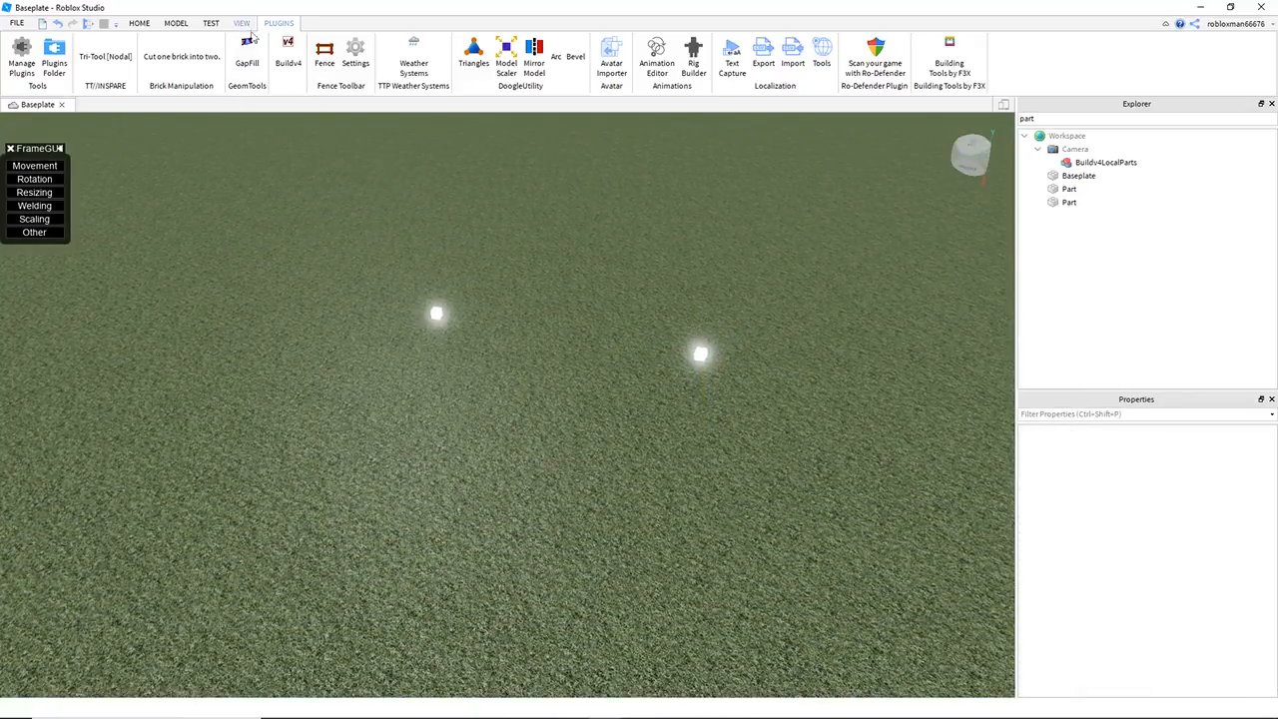
Step: Show the Toolbox and list My Models from the inventory
right_click_drag(593, 303, 592, 288)
left_click(241, 22)
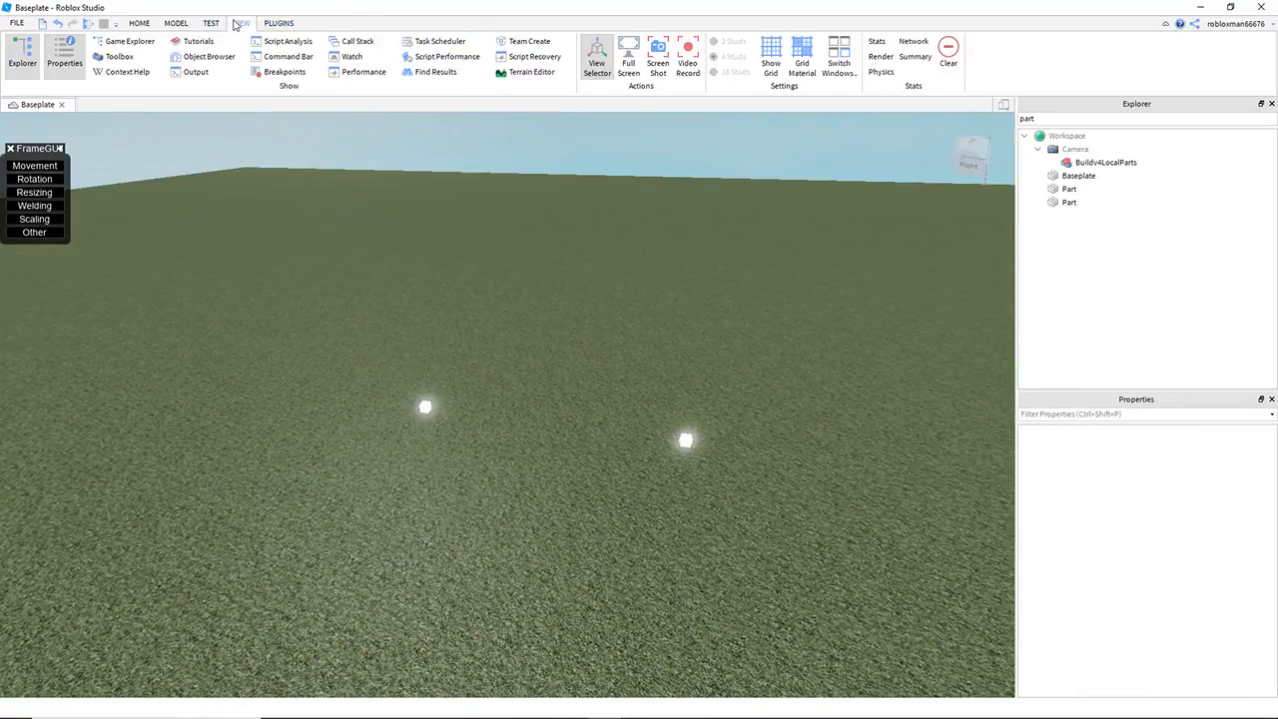
left_click(118, 56)
left_click(119, 56)
left_click(118, 56)
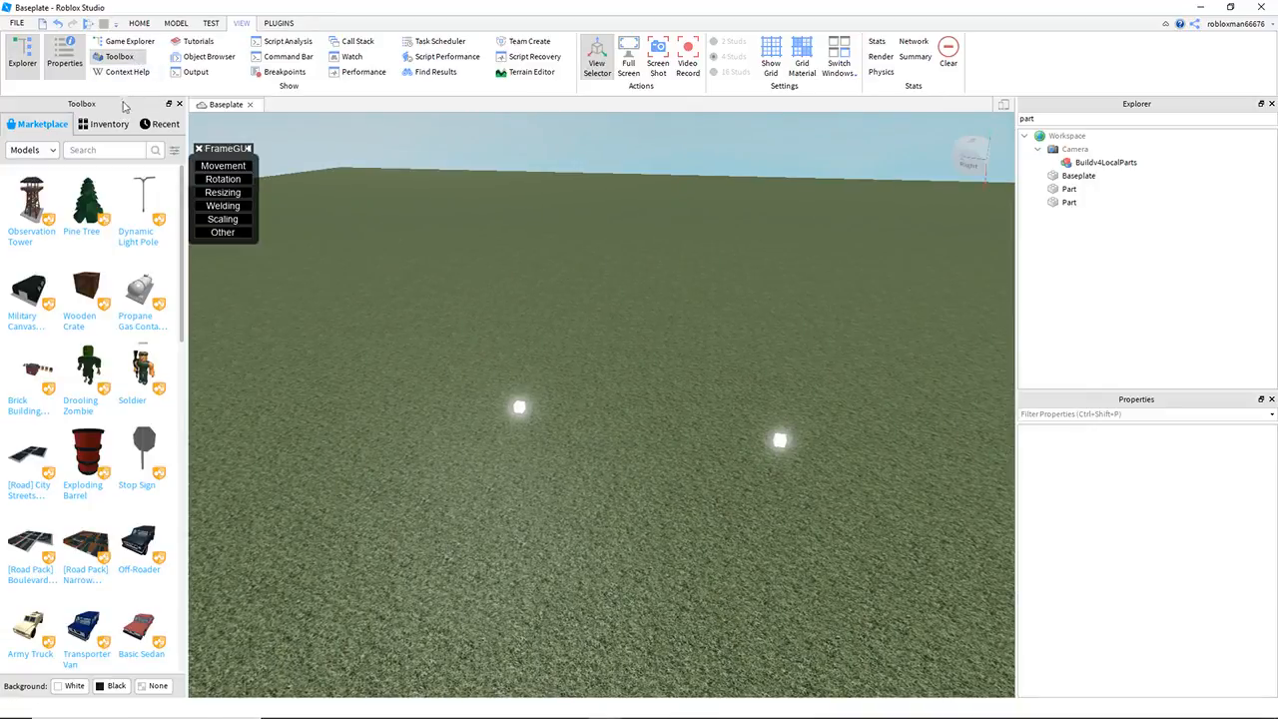
right_click_drag(421, 272, 396, 272)
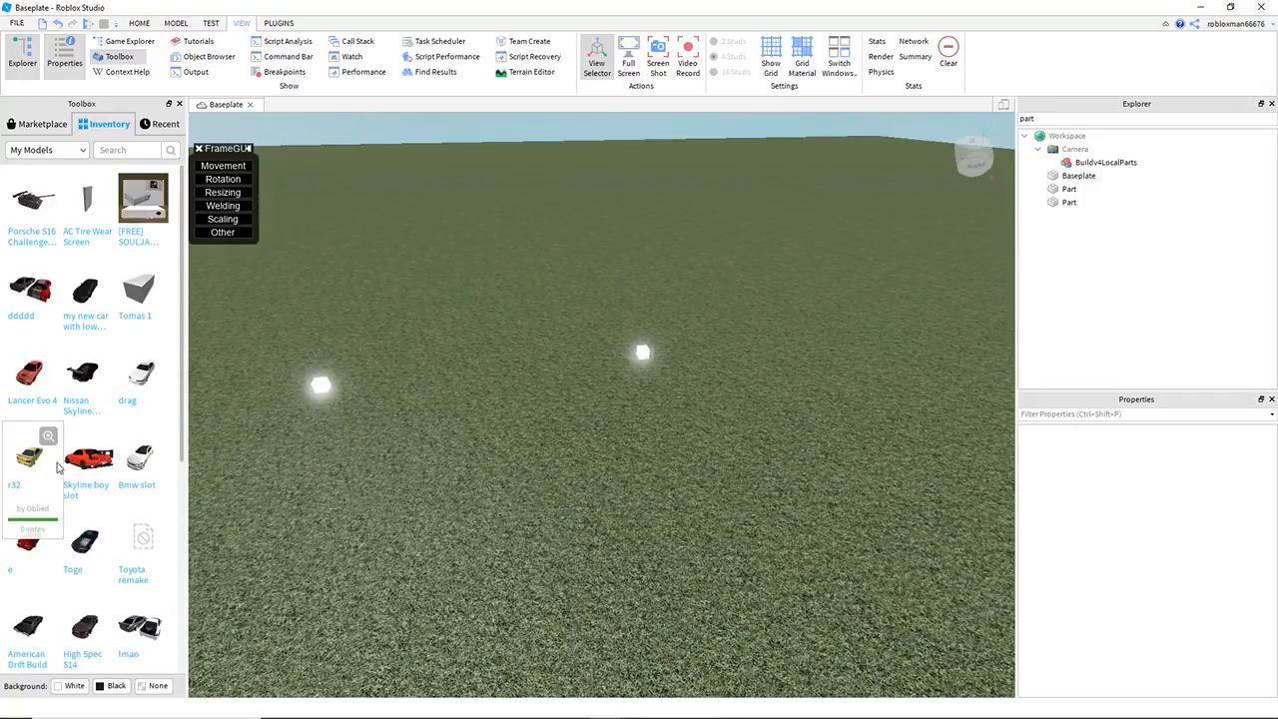
Step: Insert the r32 car model from the inventory near the two neon cubes
key("w")
right_click_drag(469, 250, 495, 251)
mouse_move(496, 415)
left_mouse_down()
mouse_move(526, 582)
mouse_move(507, 417)
left_mouse_up()
key("w")
right_click_drag(560, 435, 560, 433)
key("w")
right_click_drag(471, 296, 462, 282)
left_click(457, 291)
key("s")
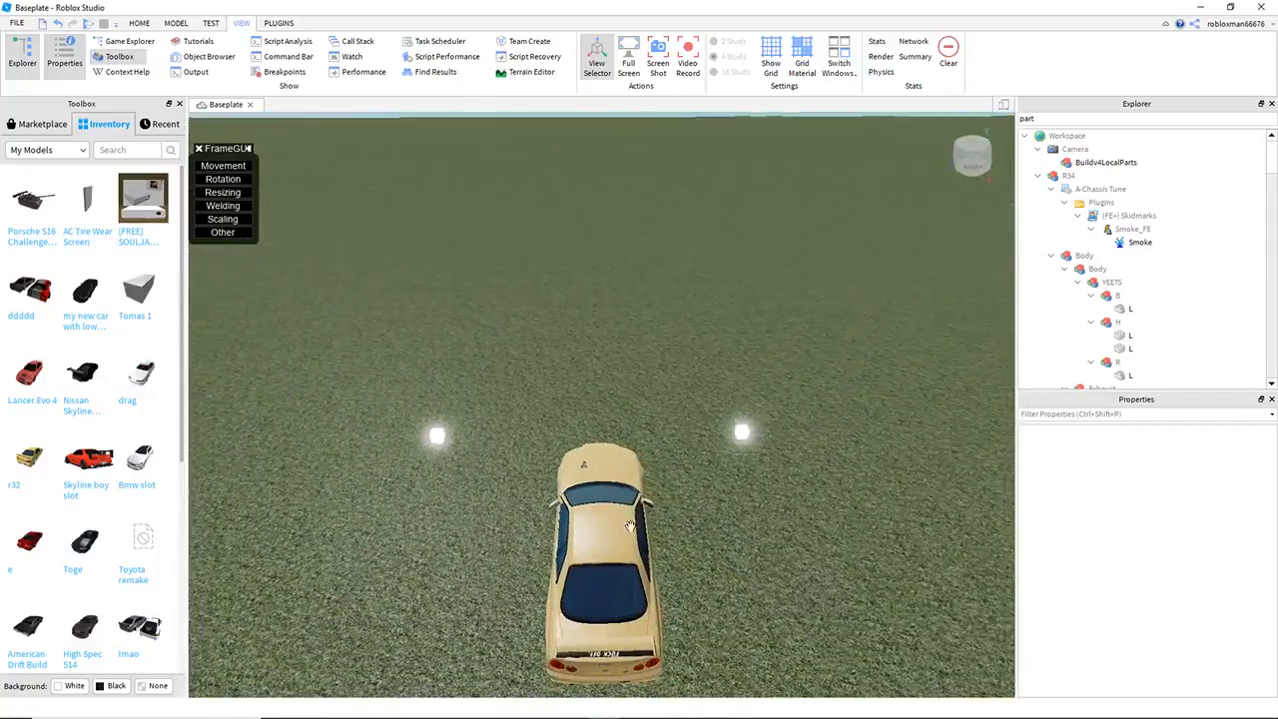
Step: Move the car between the cubes and duplicate it twice to line up three cars side by side
left_click(624, 528)
left_click_drag(700, 537, 563, 540)
key("w")
key("a")
mouse_move(587, 527)
right_mouse_down()
mouse_move(475, 352)
mouse_move(502, 336)
mouse_move(739, 358)
right_mouse_up()
key("ctrl+d")
left_click_drag(739, 356, 643, 365)
key("ctrl+d")
key("a")
key("a")
key("d")
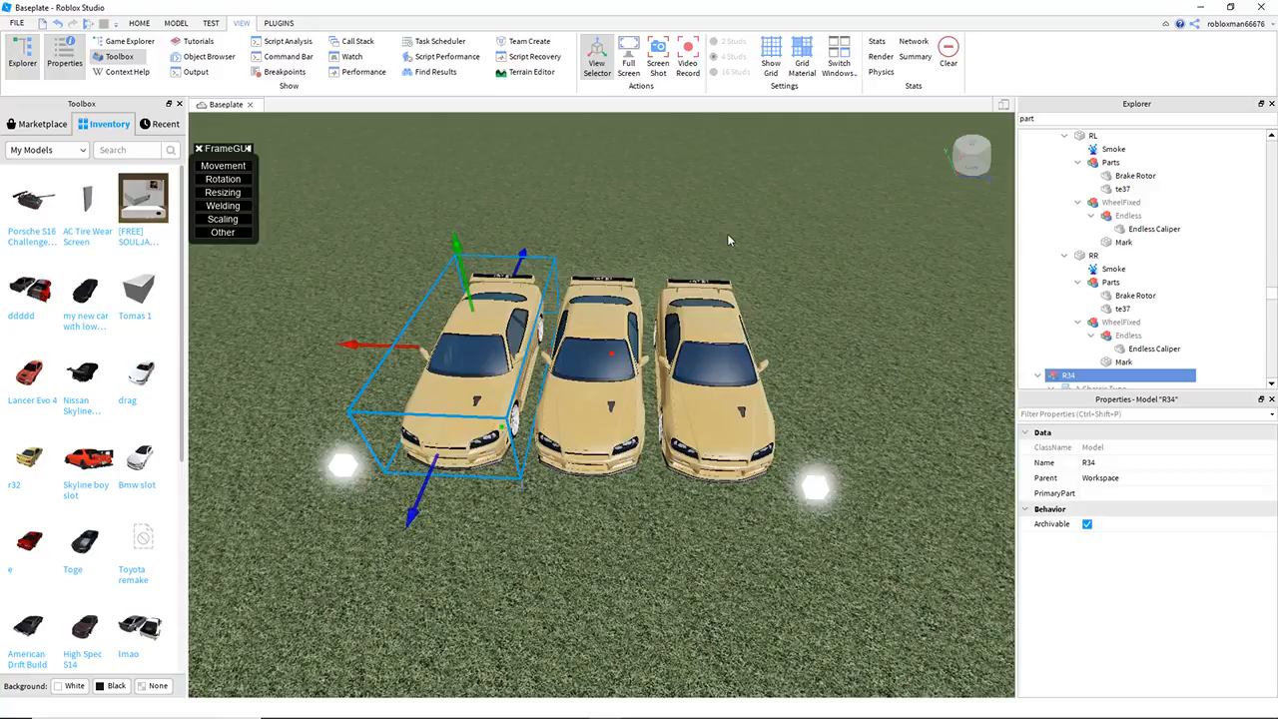
key("d")
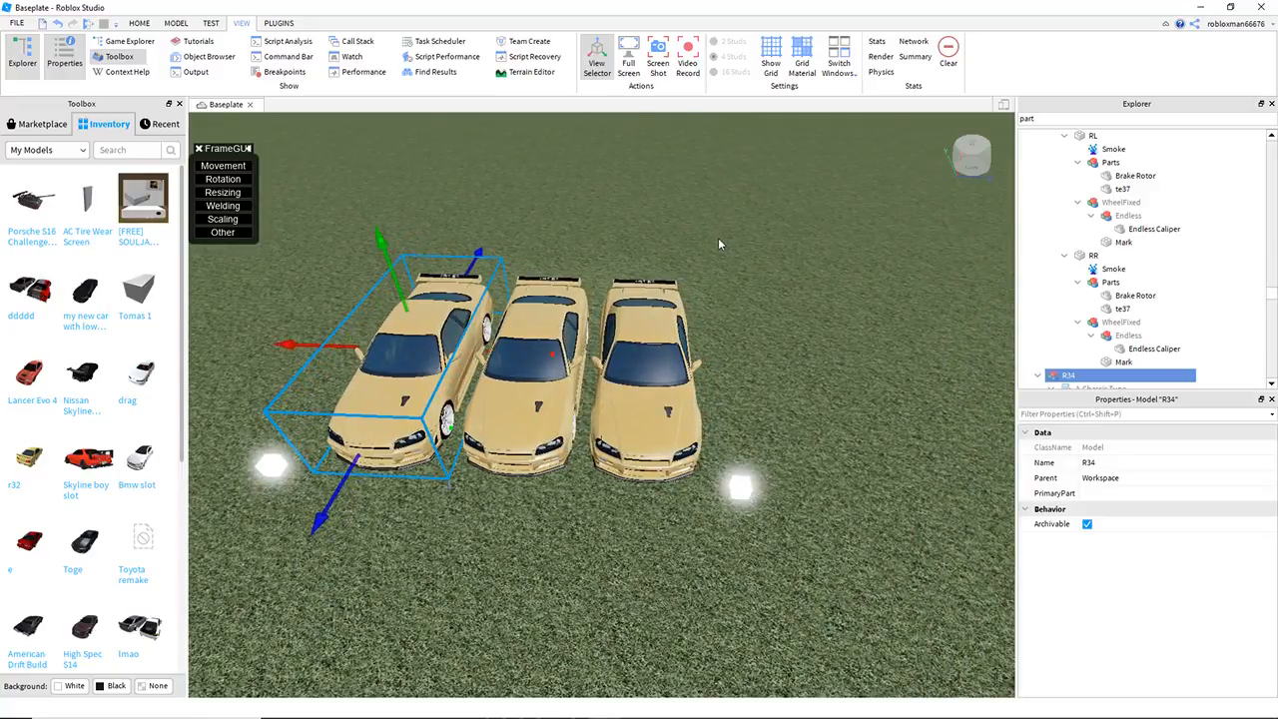
Step: Overlap the third car with the middle one and move the nearby guide cube inward to try a two-car road width
left_click_drag(522, 358, 584, 367)
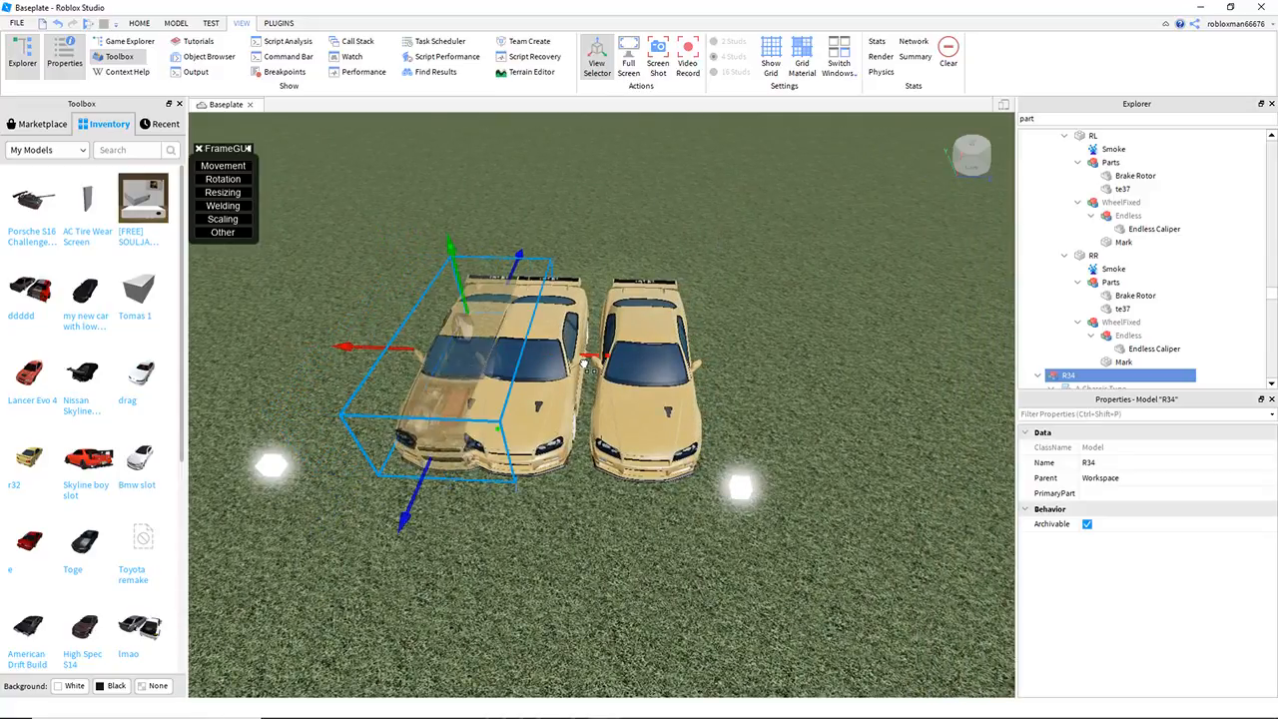
key("a")
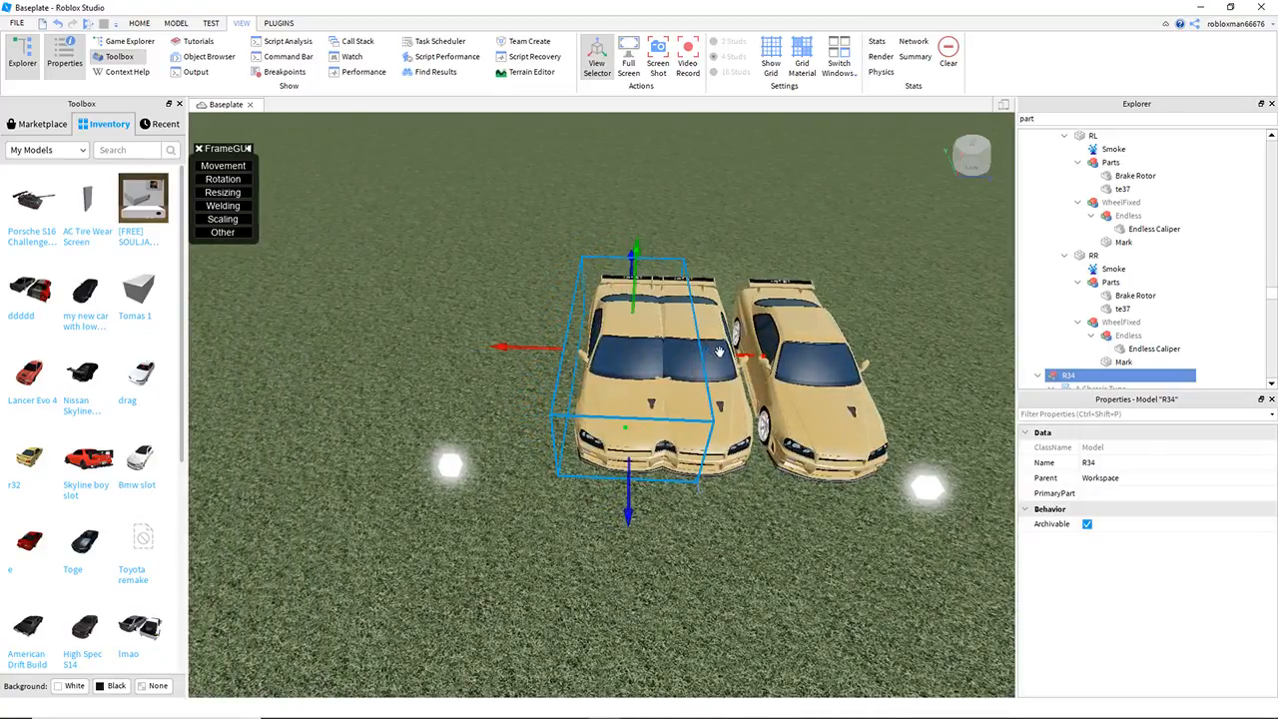
left_click_drag(719, 351, 732, 357)
left_click(520, 403)
left_click(450, 465)
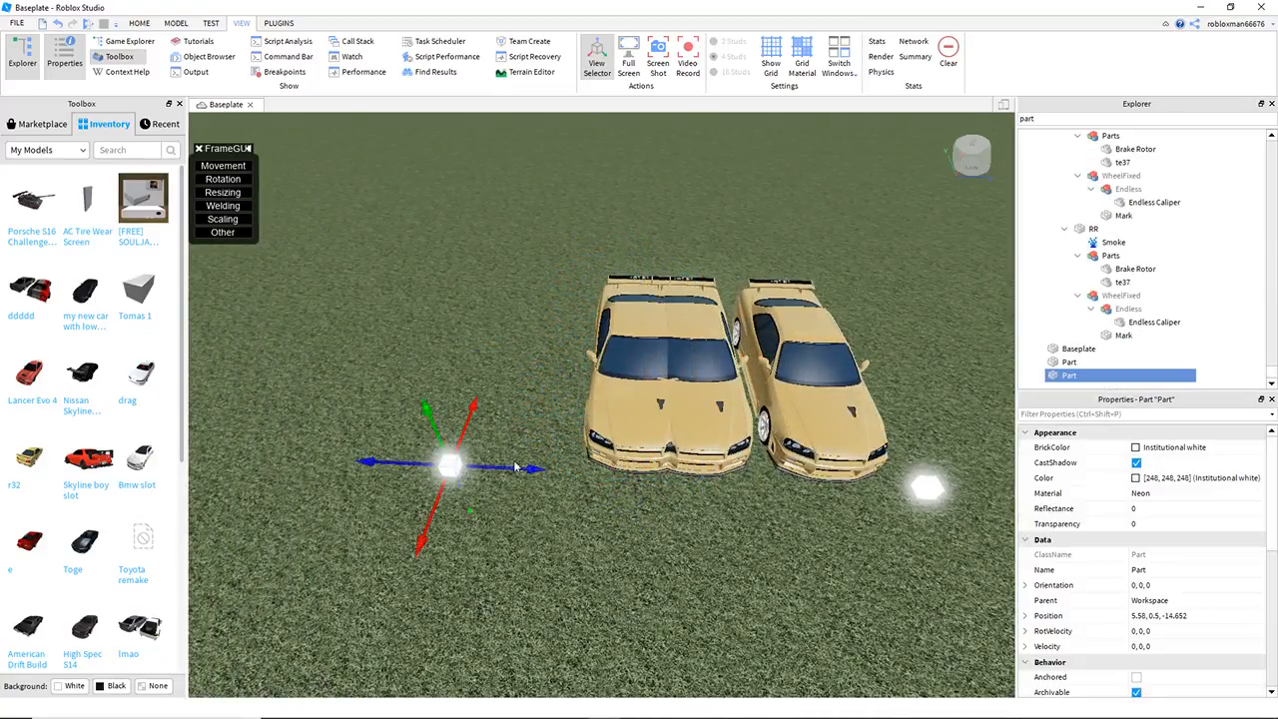
key("d")
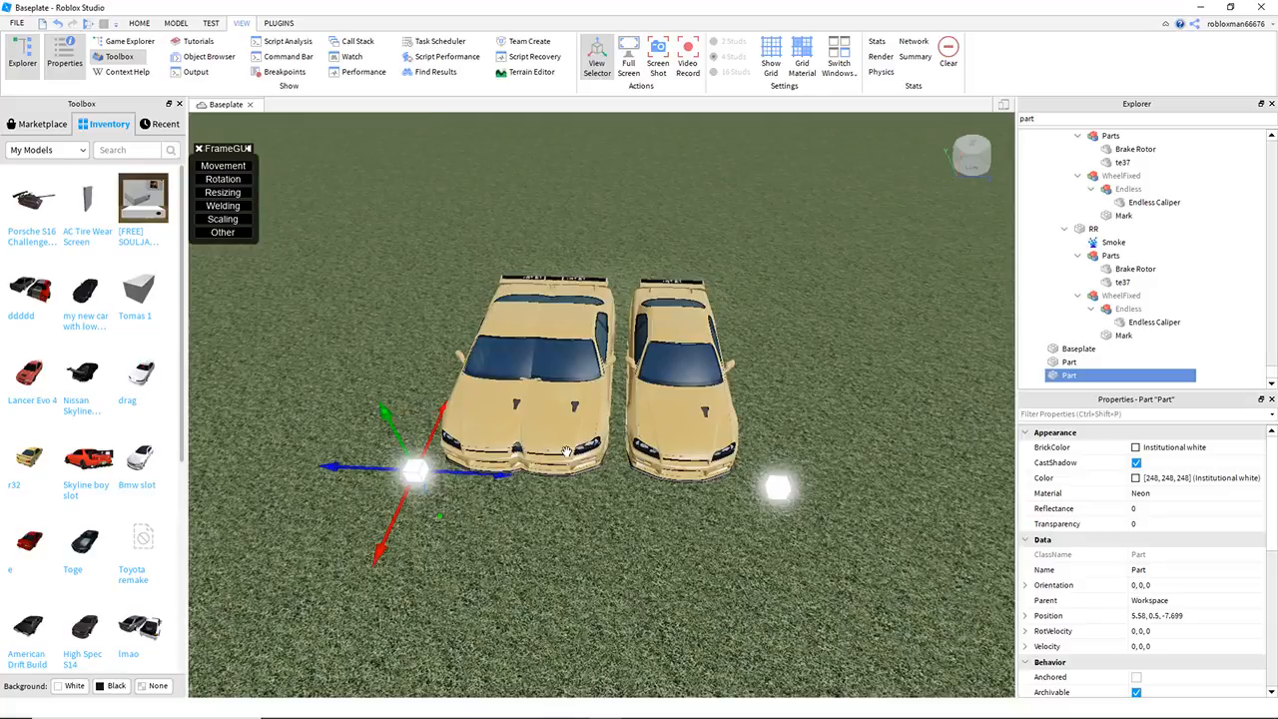
key("a")
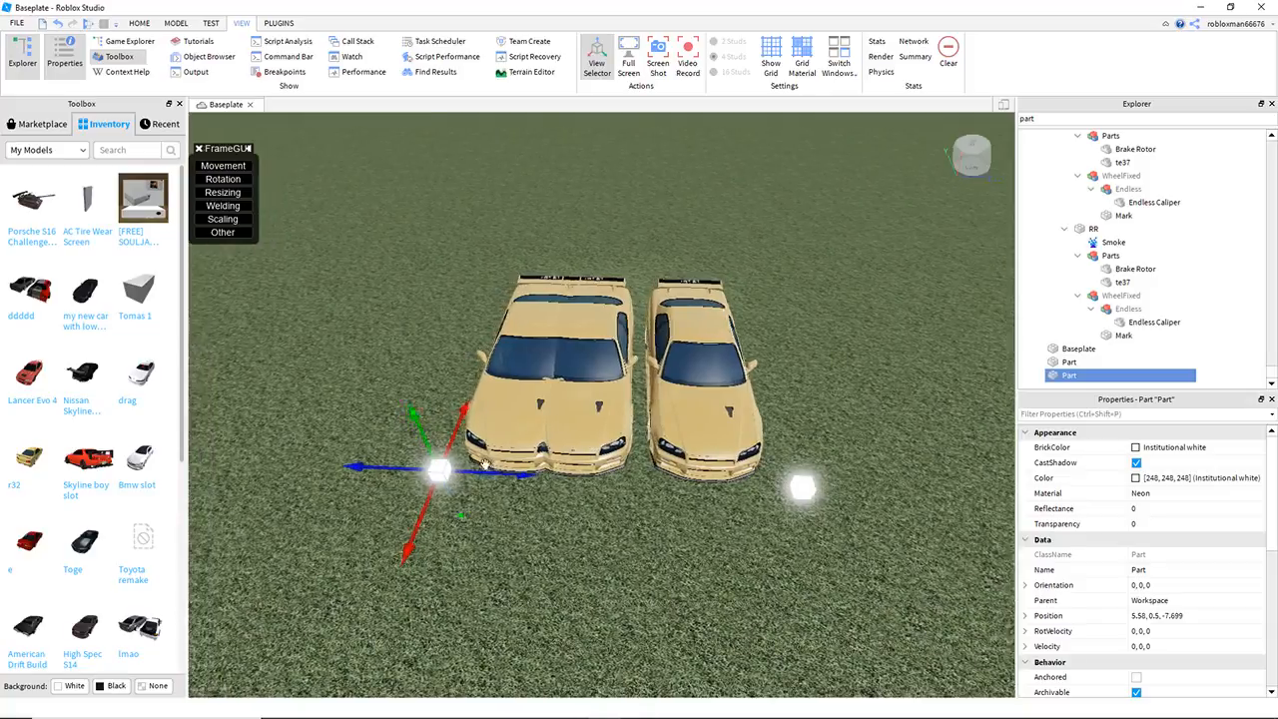
Step: Move two cars well aside and rotate the remaining car sideways between the guide cubes
left_click_drag(654, 385, 265, 308)
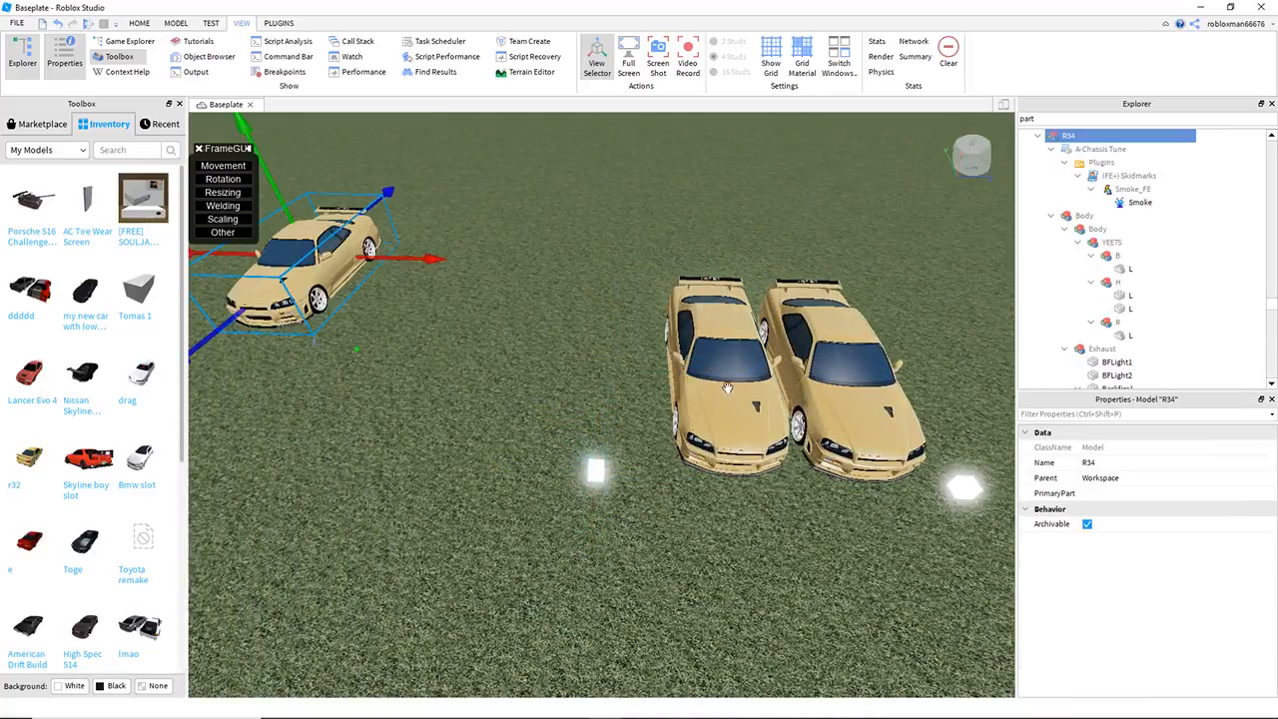
left_click_drag(728, 388, 400, 298)
left_click_drag(845, 420, 831, 461)
key("ctrl+r")
key("d")
right_click_drag(834, 499, 809, 535)
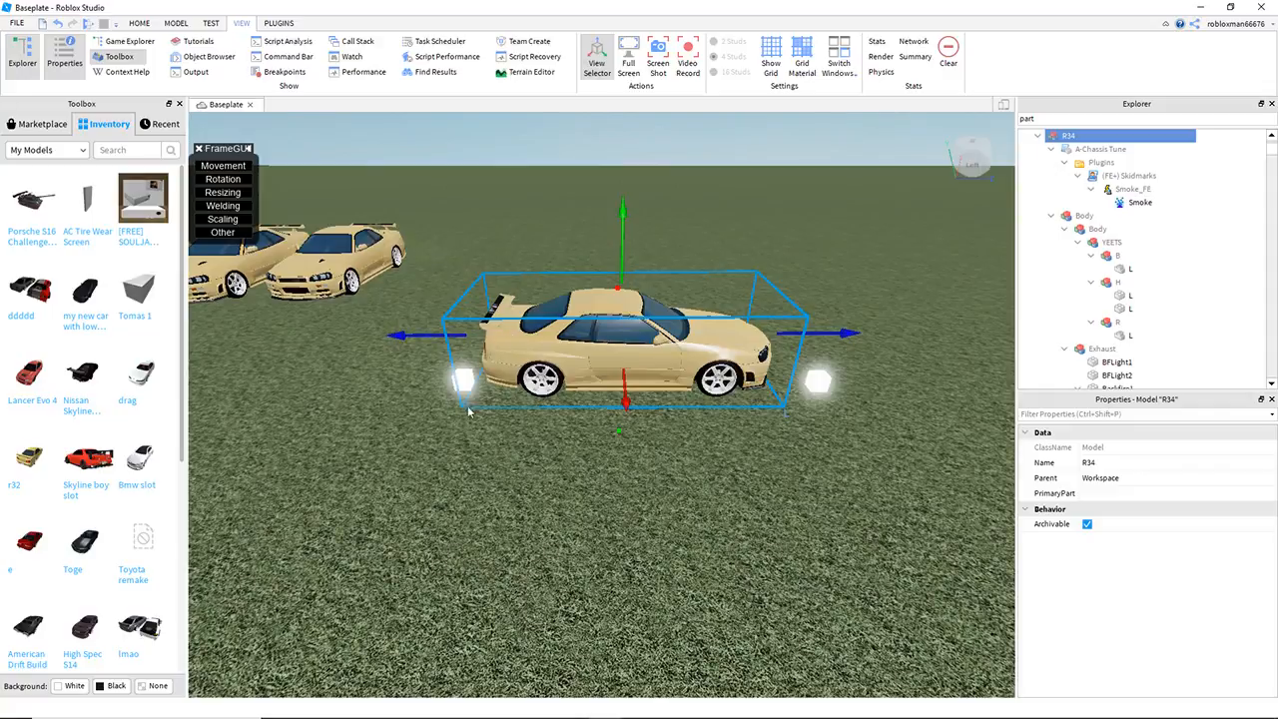
Step: Undo the recent car and cube changes back to three cars side by side between widely spaced cubes
key("a")
key("ctrl+z")
key("ctrl+z")
key("ctrl+z")
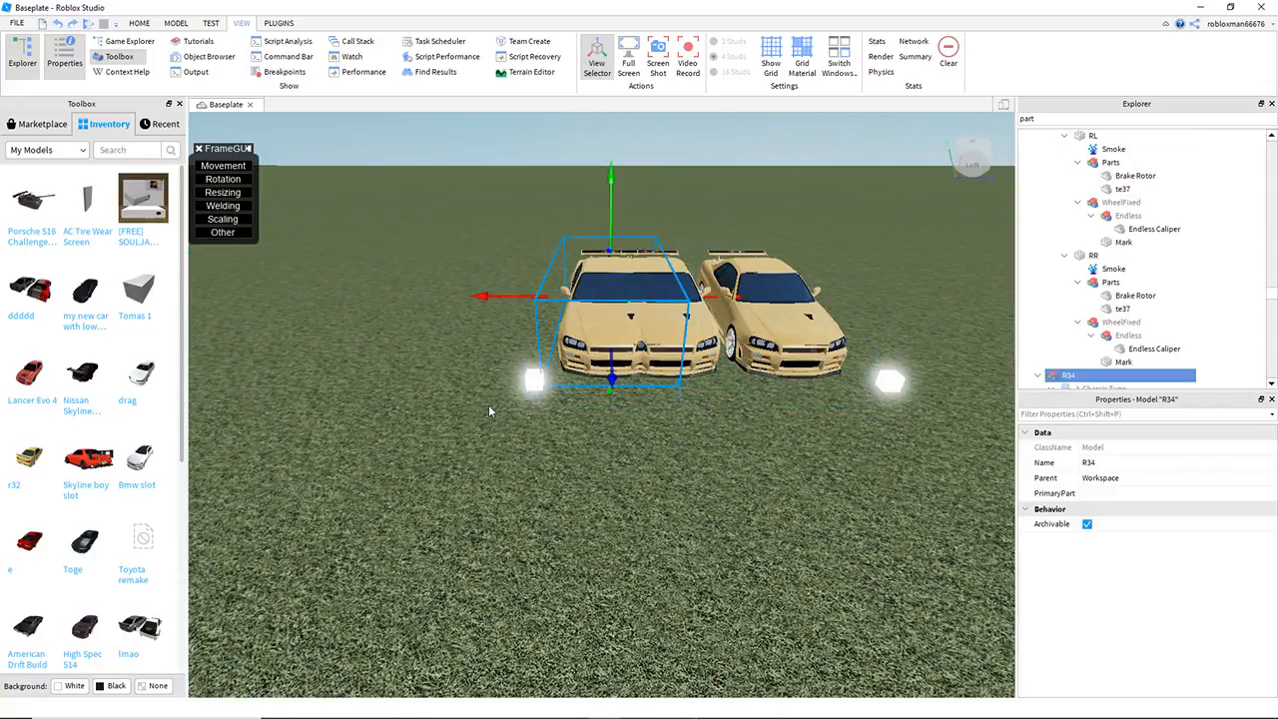
key("ctrl+z")
key("ctrl+z")
key("ctrl+z")
left_click(601, 446)
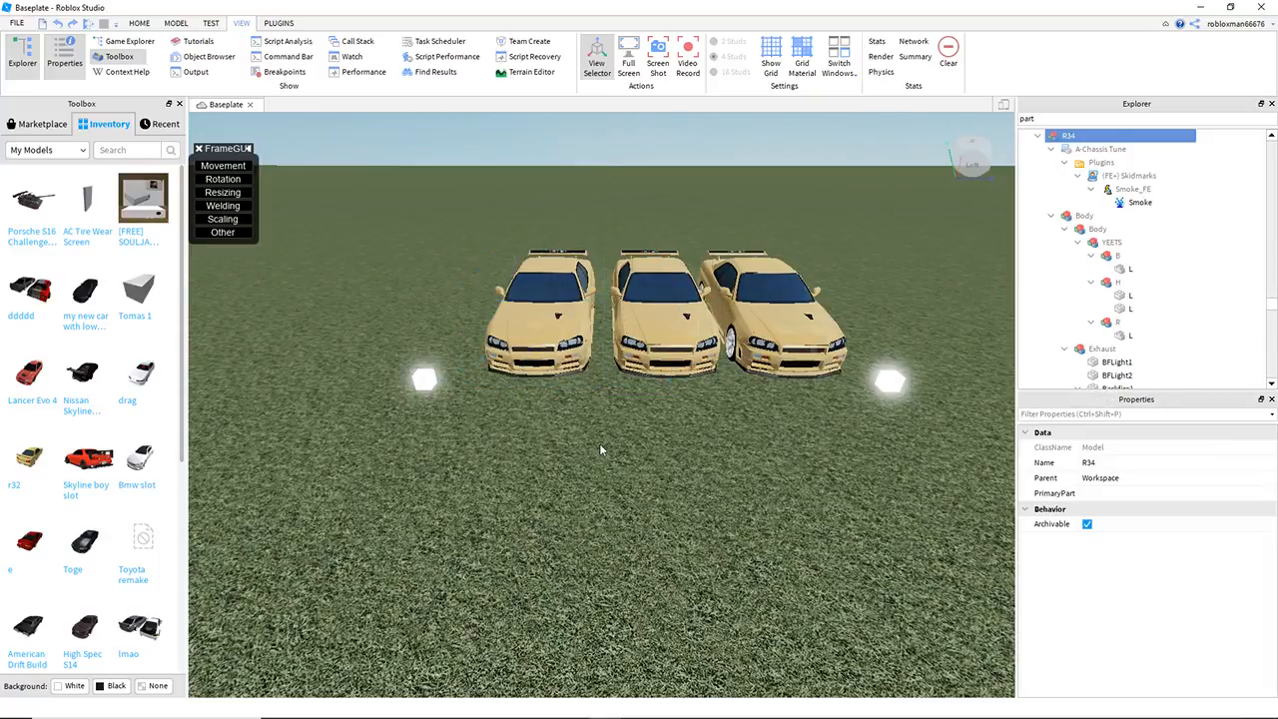
Step: Add a fourth car to the row and place the end guide cube beside it at about Z -20.5
key("a")
left_click(498, 378)
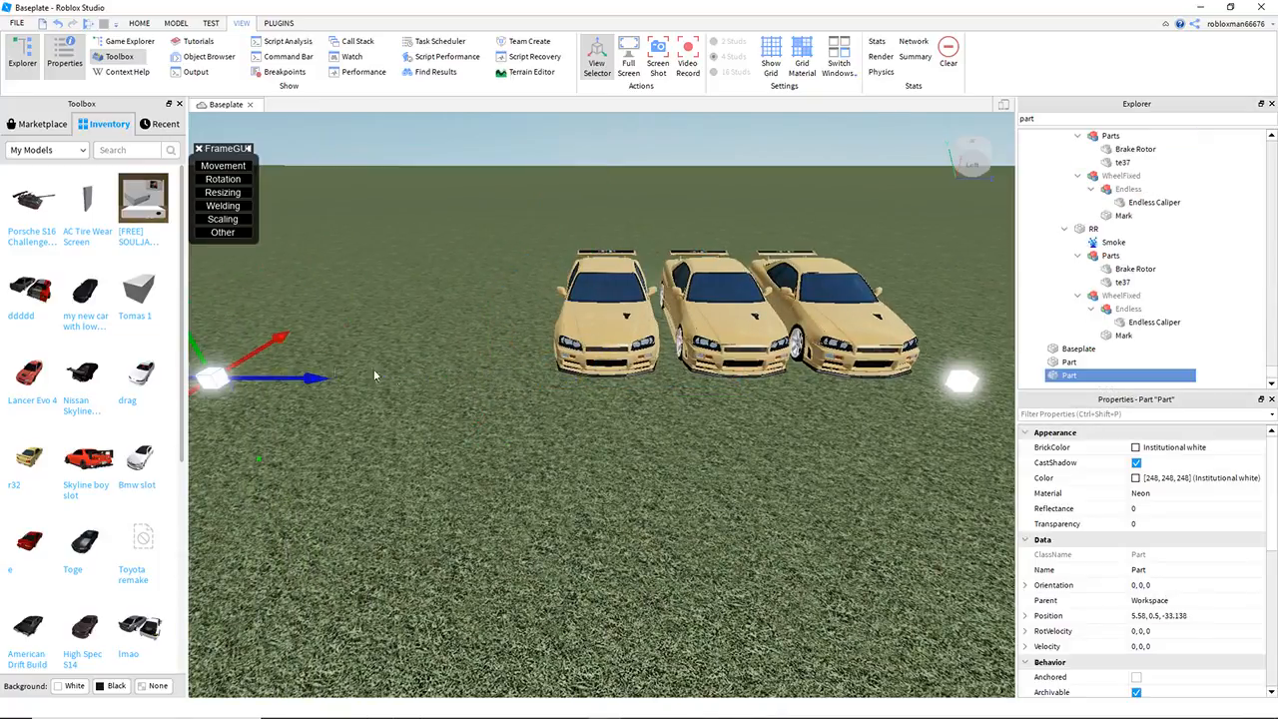
left_click(633, 331)
left_click_drag(723, 303, 628, 318)
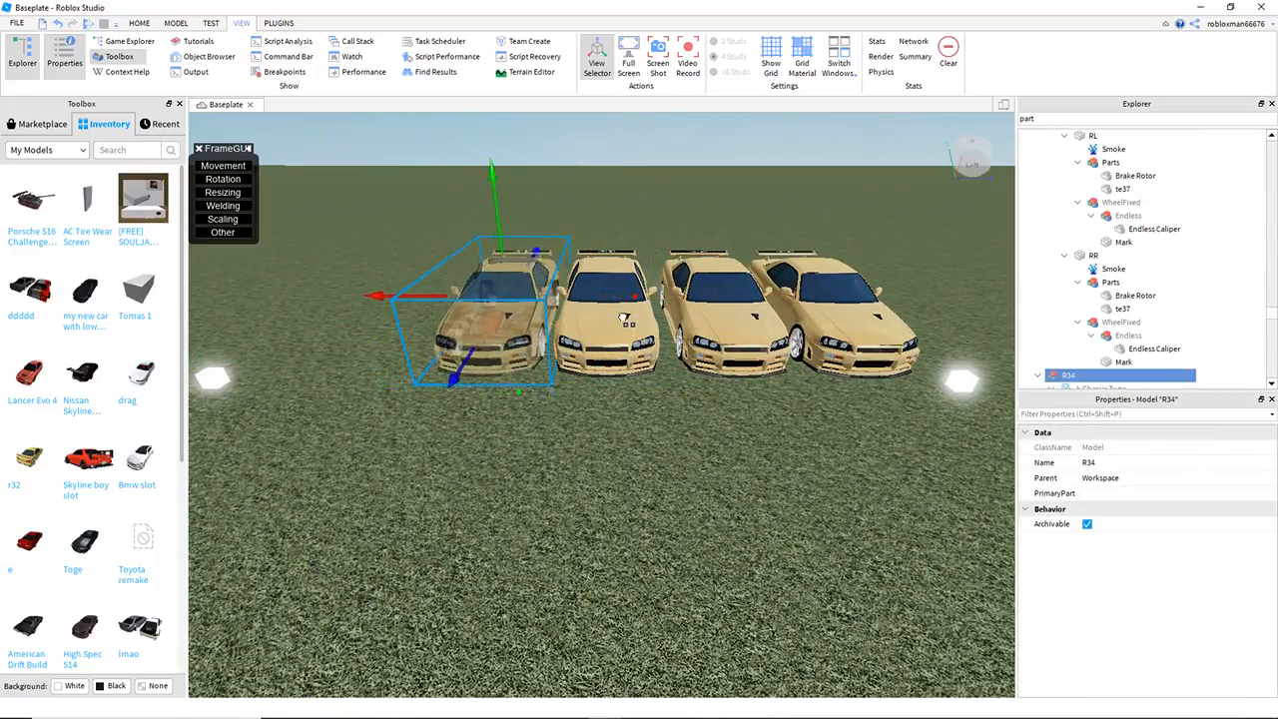
key("a")
left_click(475, 442)
key("ctrl+d")
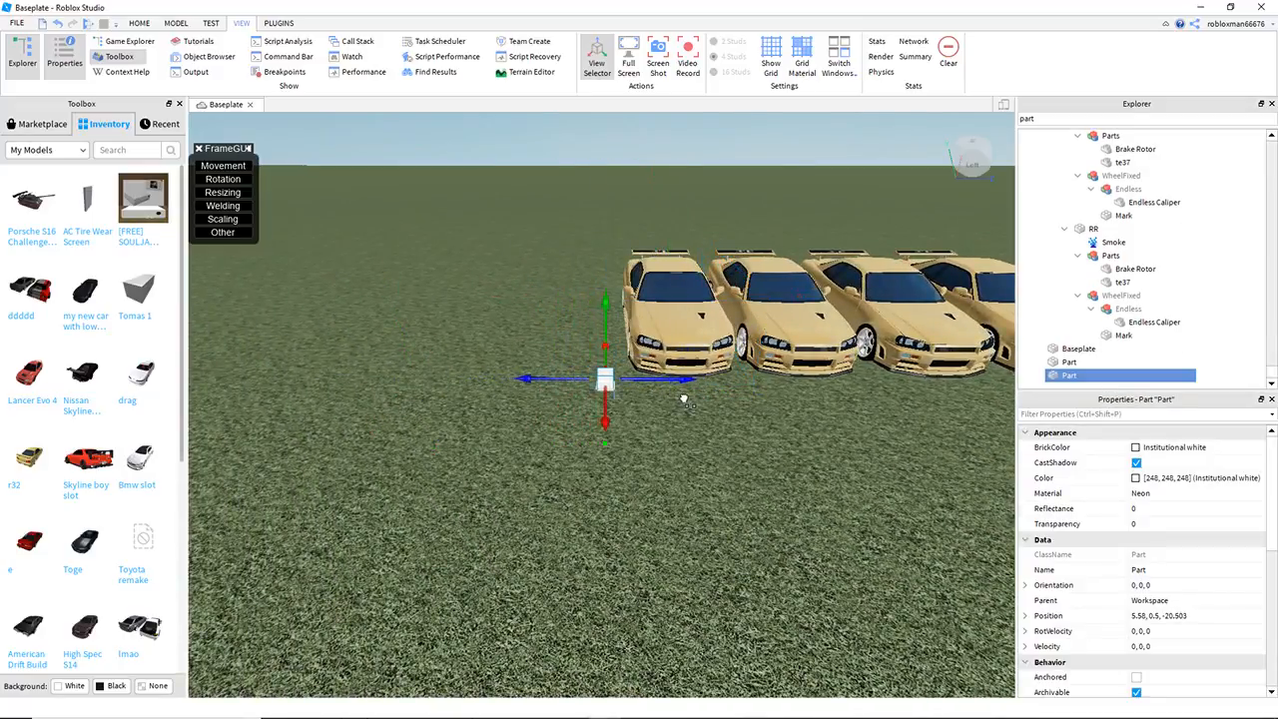
left_click(747, 496)
Step: Delete three of the four cars, keeping one as the size reference
key("d")
key("s")
key("e")
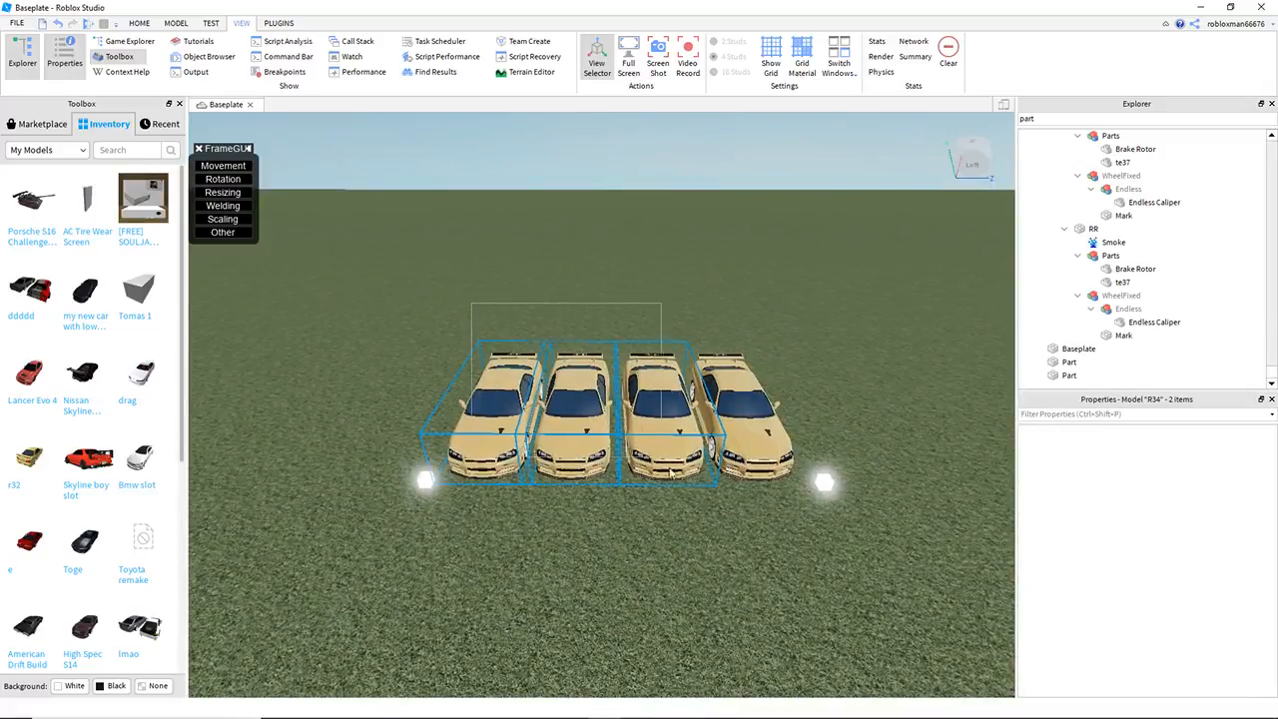
left_click(669, 472)
key("Delete")
Step: Try the remaining car sideways, set it facing forward between and behind the cubes, and select the end guide cube
left_click_drag(733, 458, 661, 443)
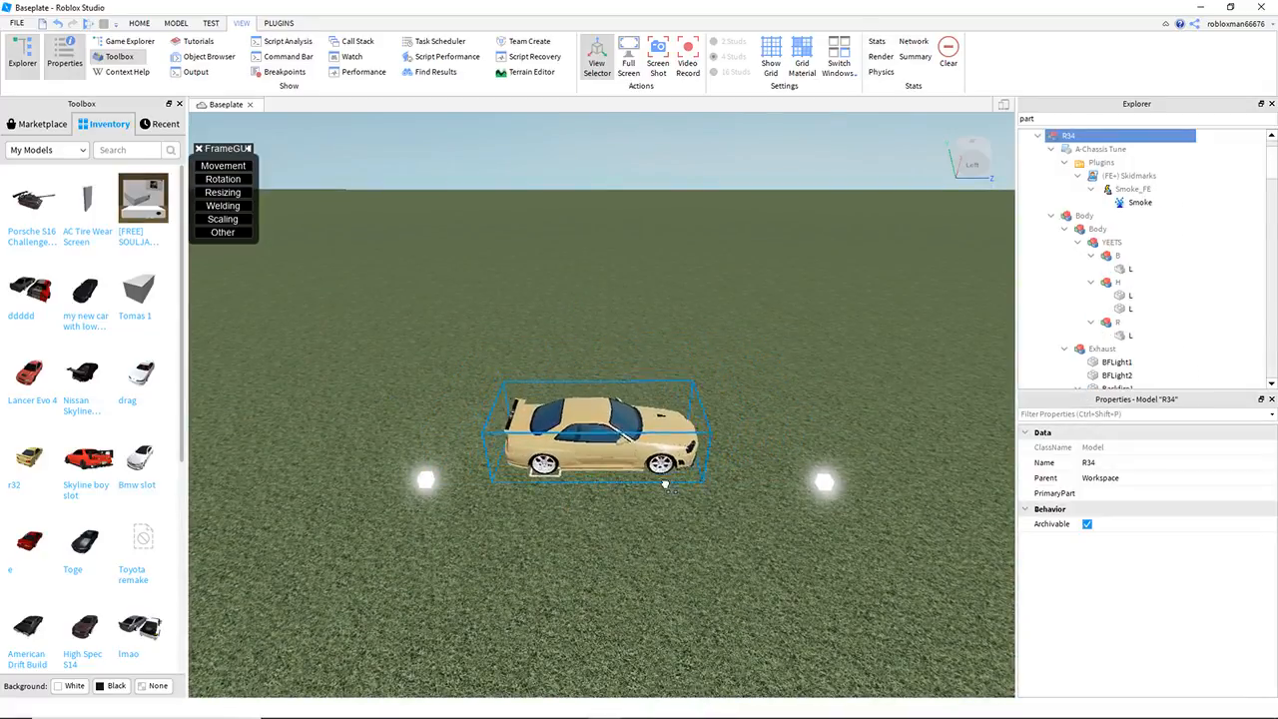
key("r")
key("r")
left_click_drag(681, 518, 632, 430)
key("r")
left_click(423, 477)
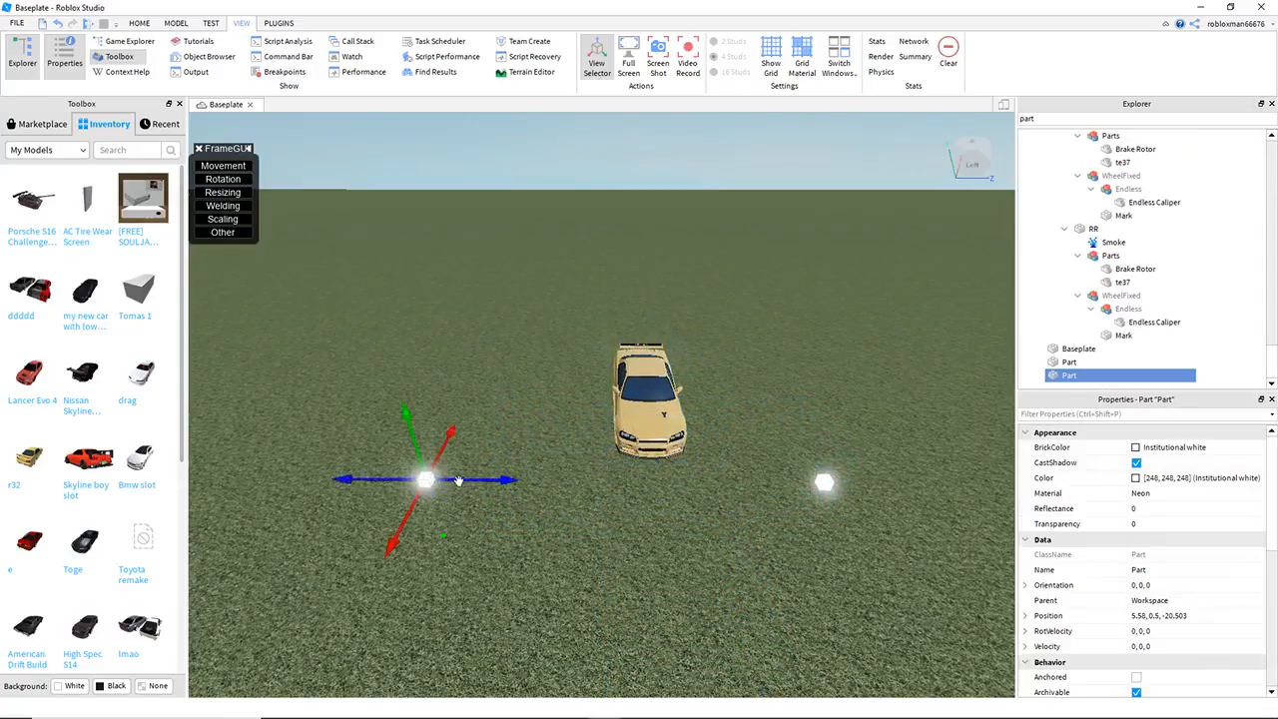
Step: Bring the end guide cube closer to the other cube and check the gap with the car turned sideways between them
left_click_drag(613, 429, 624, 440)
key("r")
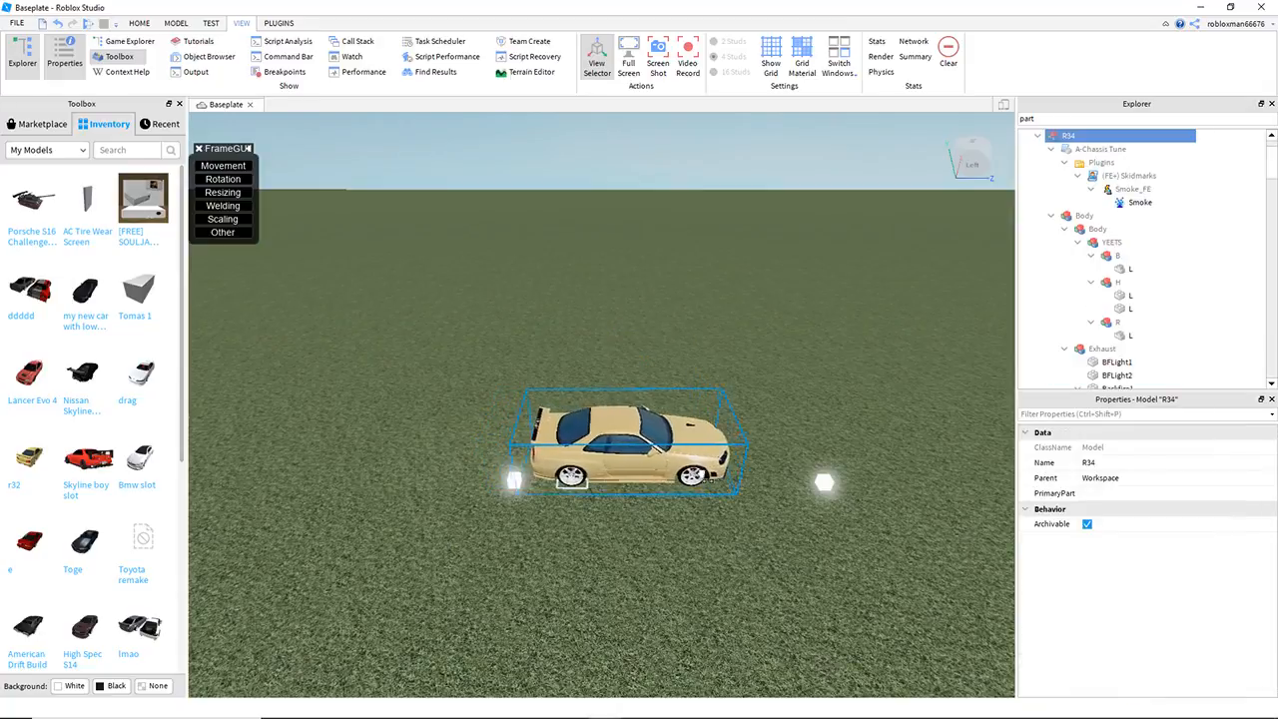
right_click_drag(755, 536, 770, 536)
key("w")
key("d")
left_click(770, 536)
key("a")
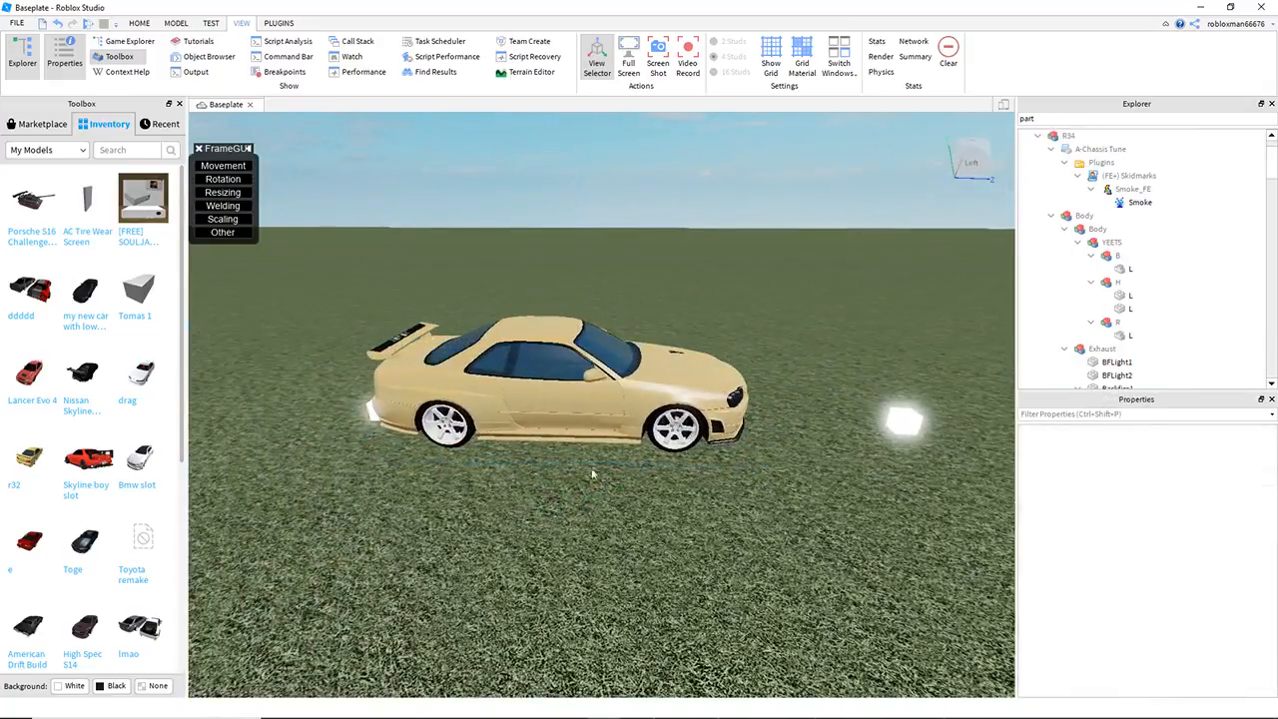
key("a")
key("d")
key("a")
Step: Turn the reference car, move it out from between the guide cubes, and delete it
left_click_drag(631, 400, 749, 405)
key("r")
key("r")
key("r")
key("d")
key("a")
left_click_drag(582, 406, 337, 361)
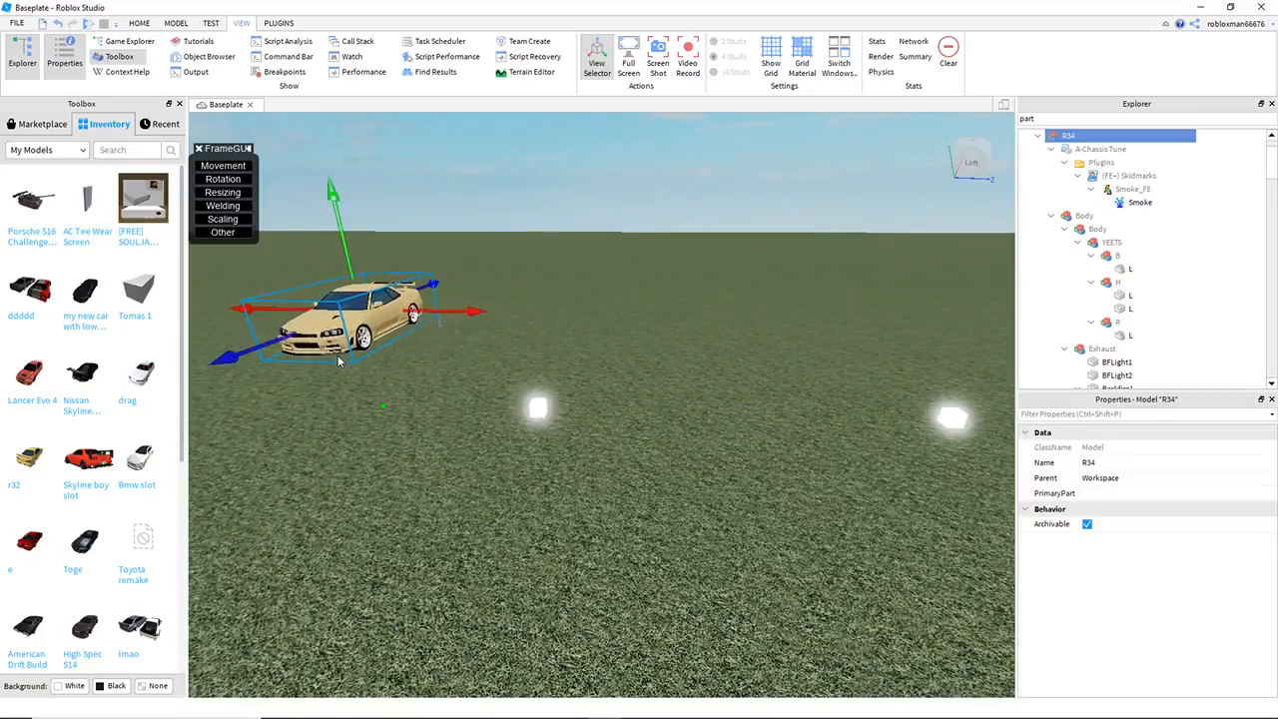
key("Delete")
Step: Examine the spacing of the two guide cubes up close and from above against the whole baseplate
key("d")
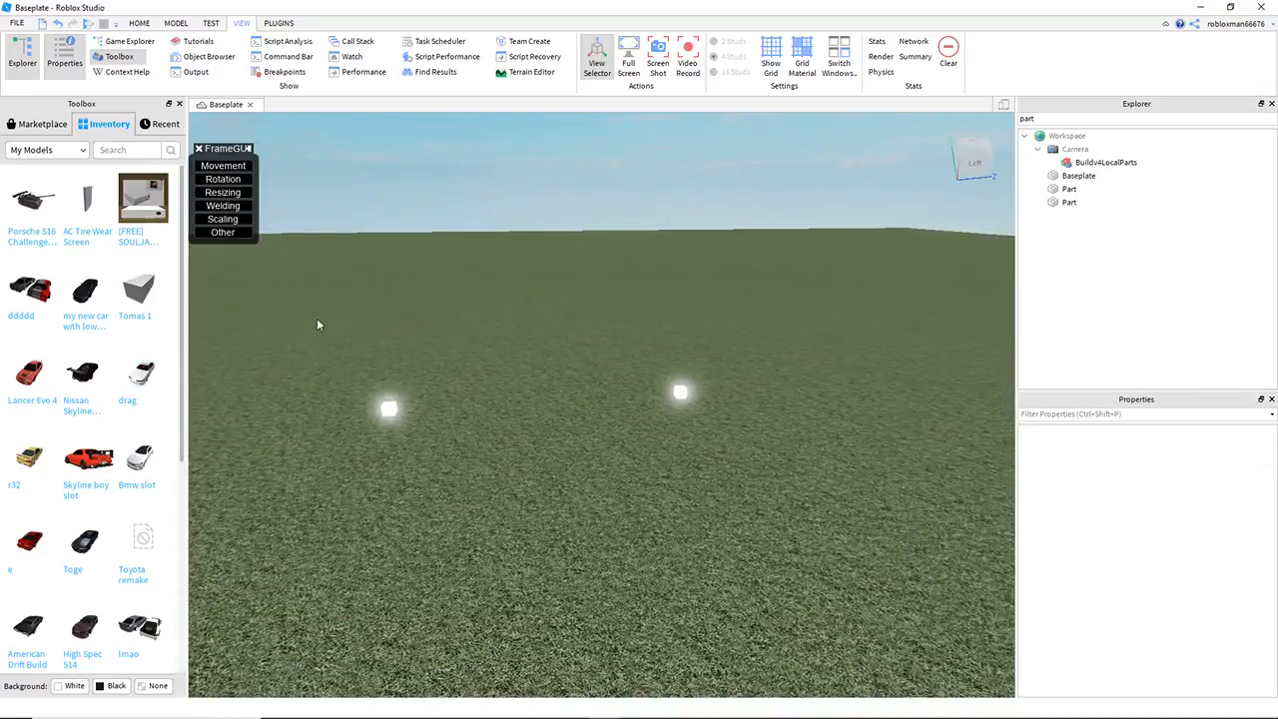
left_click_drag(301, 302, 757, 432)
key("d")
right_click_drag(699, 535, 732, 494)
key("a")
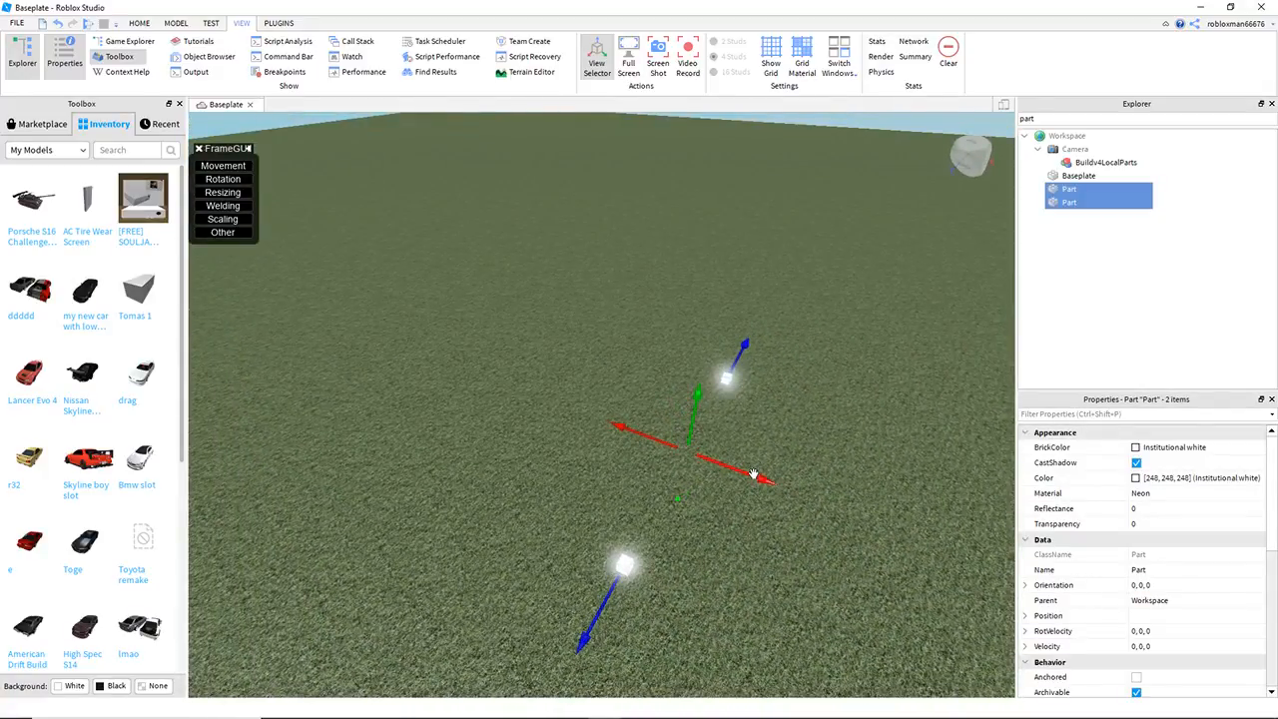
left_click(758, 454)
key("d")
right_click_drag(759, 453, 759, 452)
key("s")
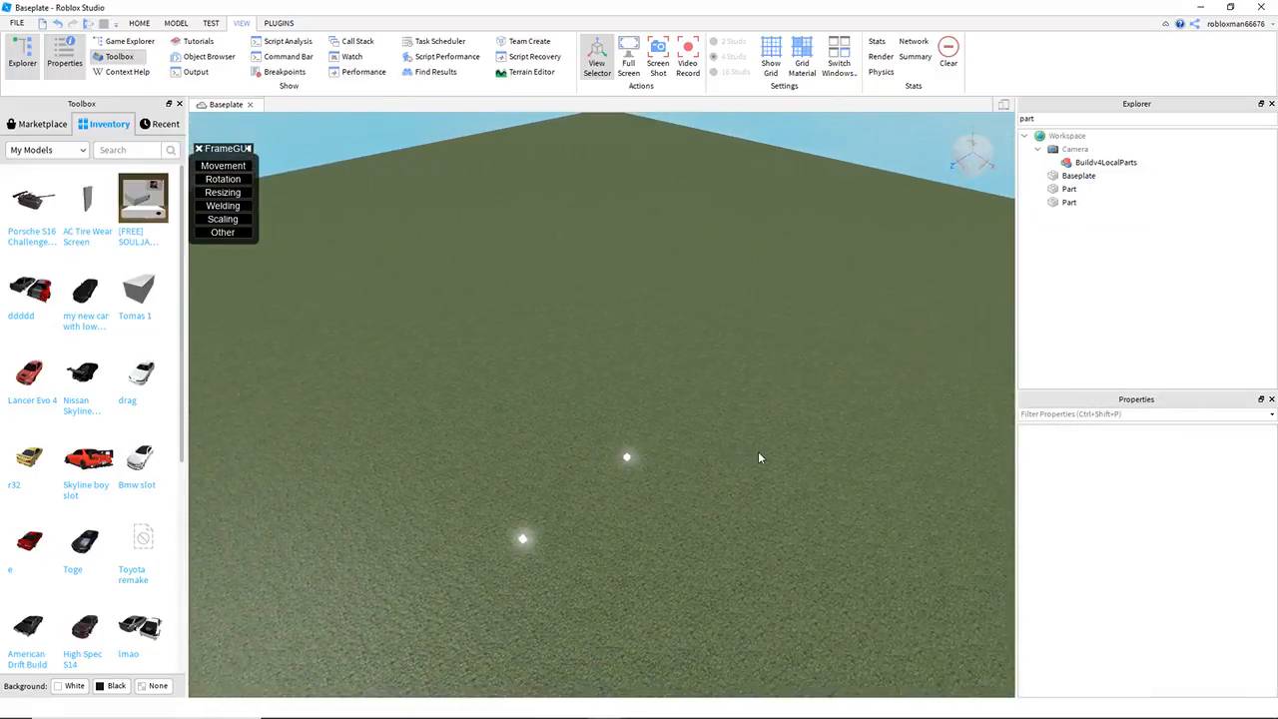
key("d")
key("d")
right_click_drag(759, 454, 745, 453)
key("e")
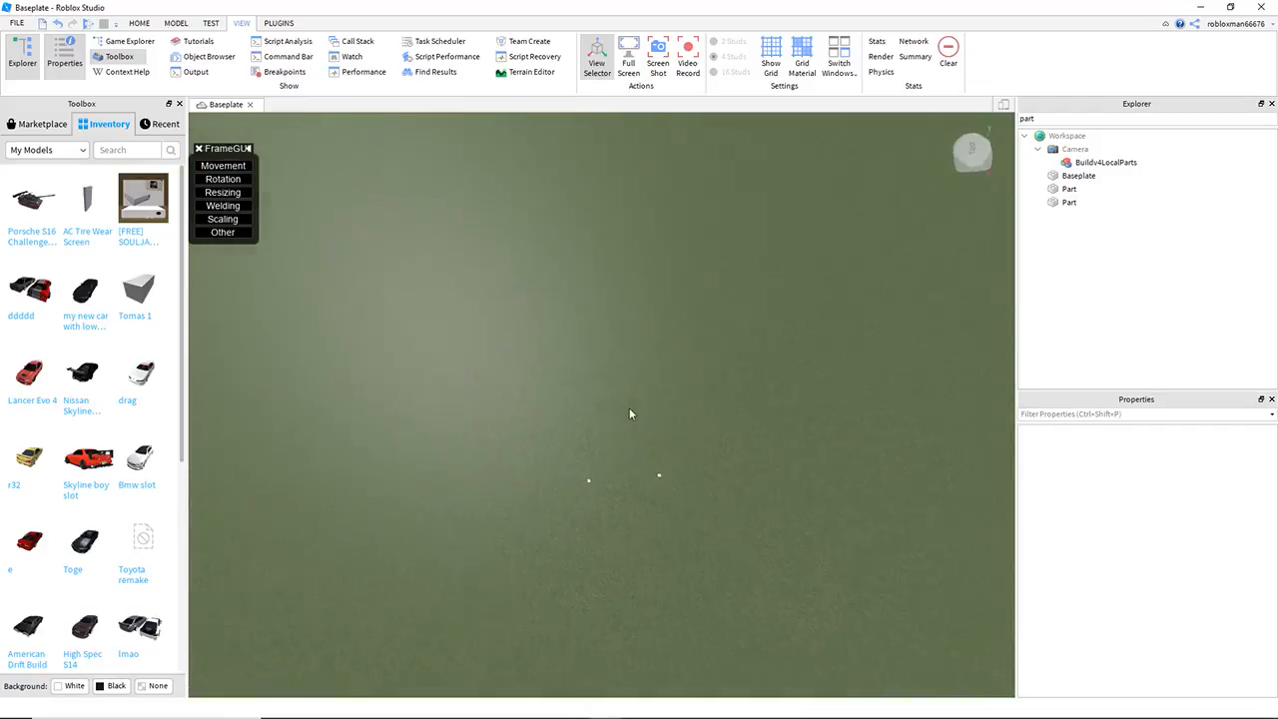
scroll(629, 415, "down", 8)
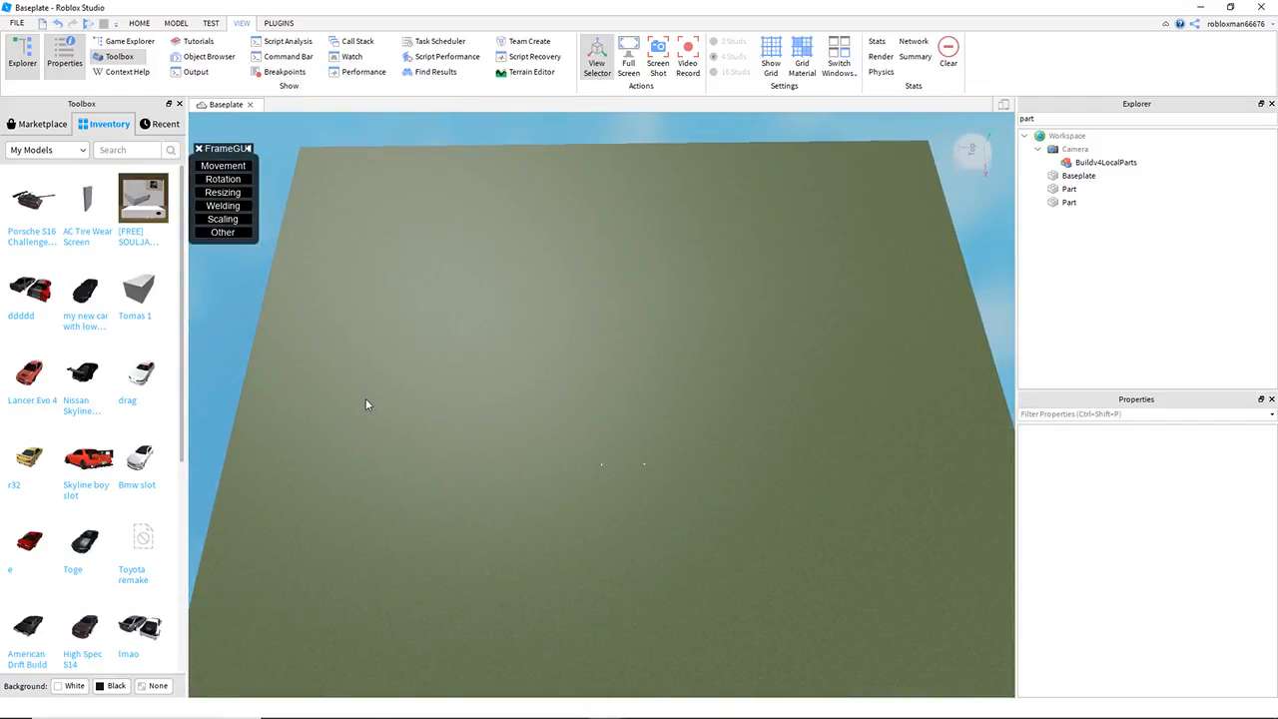
key("q")
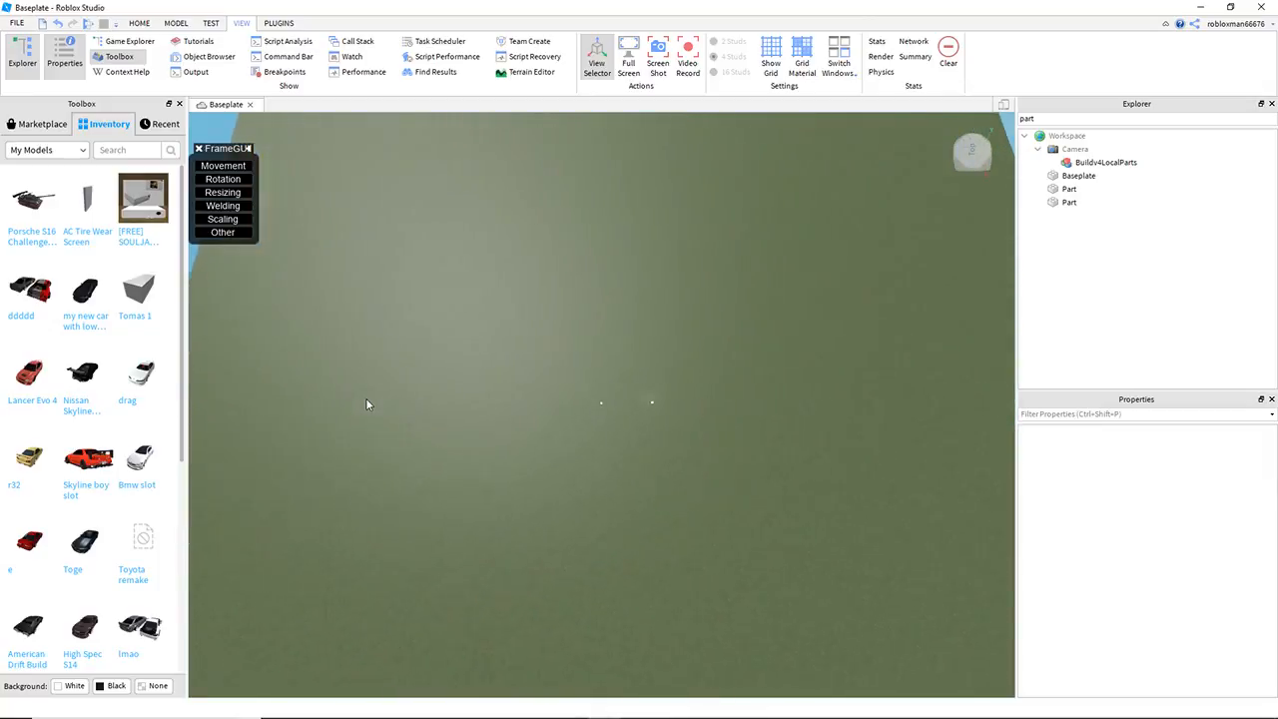
right_click_drag(481, 391, 481, 392)
key("s")
Step: Close the Toolbox and duplicate the guide cube pair repeatedly at intervals to lay out the first straight
left_click(179, 104)
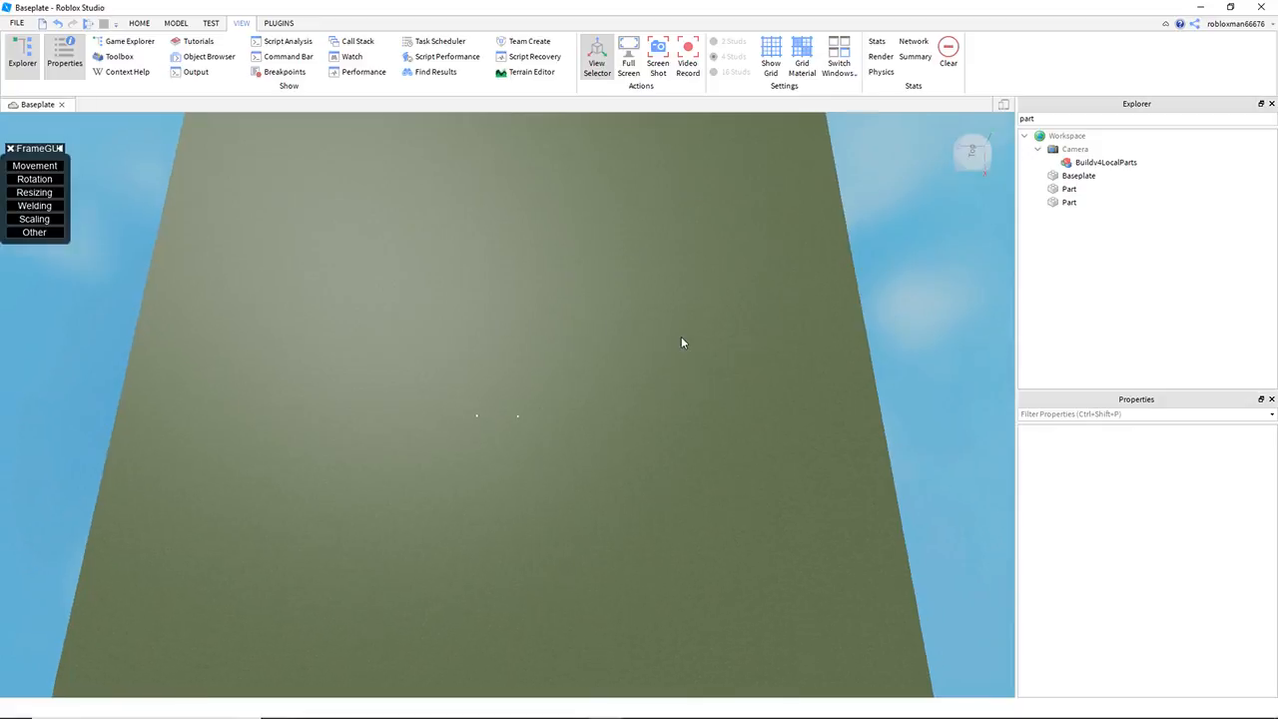
left_click_drag(280, 410, 723, 541)
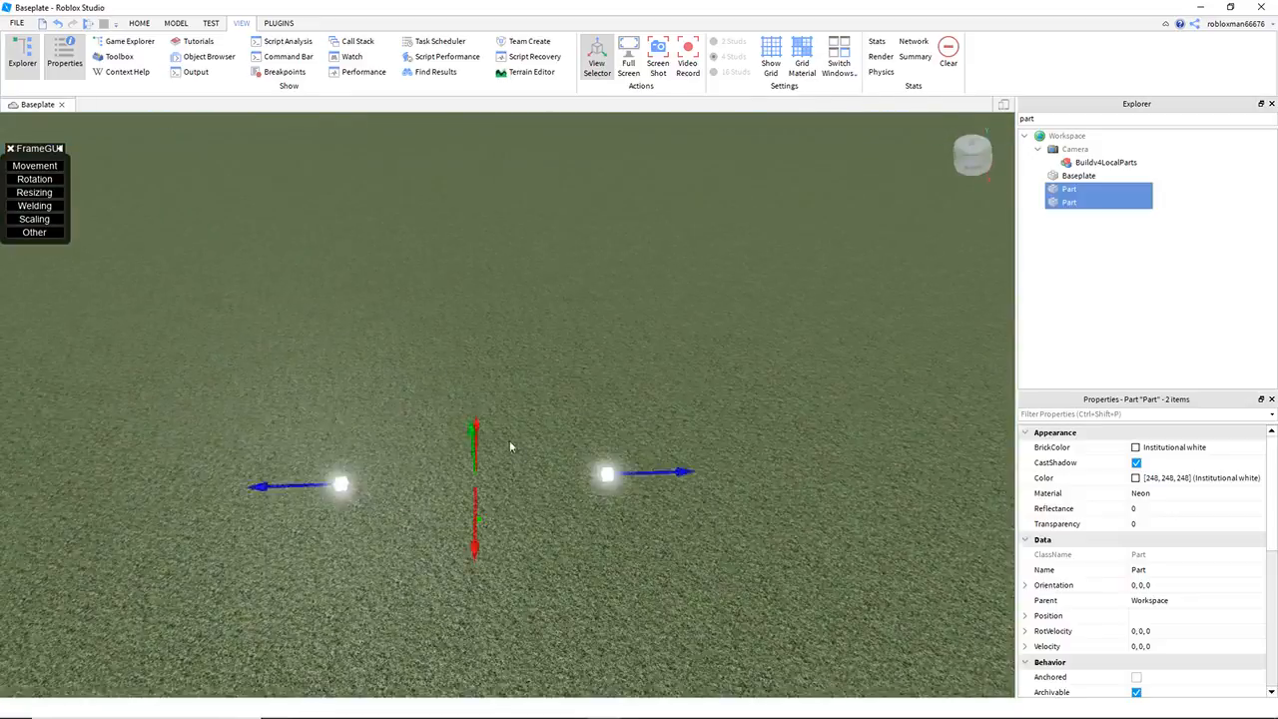
key("ctrl+d")
key("ctrl+d")
key("ctrl+d")
key("ctrl+d")
Step: Duplicate the last cube pair, then rotate and reposition the copies to start the bend after the straight
key("ctrl+d")
key("ctrl+d")
key("ctrl+d")
left_click(631, 270)
right_click_drag(631, 269, 308, 310)
left_click(446, 328)
left_click(515, 410)
right_click_drag(705, 318, 705, 317)
left_click_drag(889, 330, 999, 529)
key("ctrl+d")
left_click(176, 23)
left_click(104, 54)
left_click_drag(589, 625, 691, 589)
left_click(47, 54)
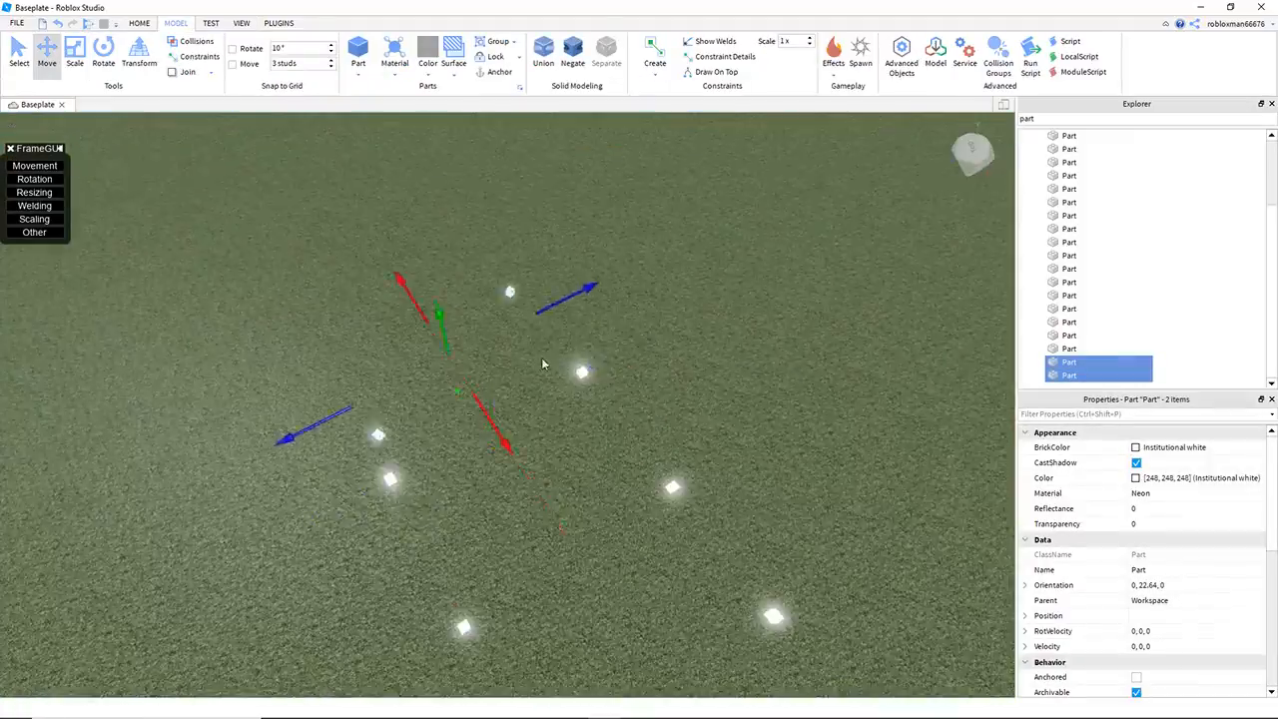
right_click_drag(471, 426, 499, 261)
left_click(103, 54)
left_click(47, 54)
right_click_drag(642, 286, 642, 286)
Step: Add more rotated cube pairs to carry the bend around
left_click(104, 54)
left_click(616, 184)
key("ctrl+d")
left_click(47, 54)
right_click_drag(550, 399, 487, 387)
left_click(418, 336)
left_click(104, 54)
left_click(47, 54)
left_click(857, 289, "shift")
right_click_drag(550, 287, 551, 287)
Step: Select the eight bend cubes, shift them outward, and rotate and position them to complete the U-turn
left_click_drag(839, 399, 414, 161)
right_click_drag(598, 508, 598, 507)
left_click(104, 54)
left_click(47, 53)
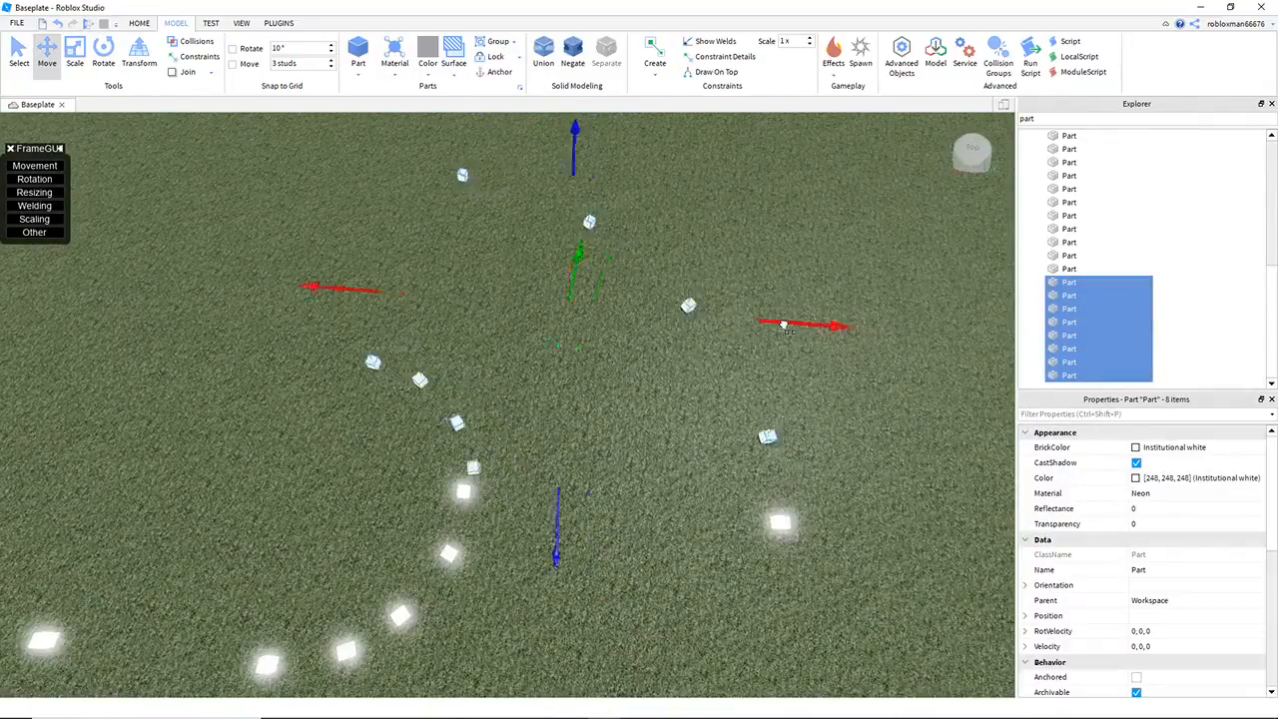
left_click_drag(804, 323, 858, 330)
left_click(643, 357)
right_click_drag(505, 403, 506, 402)
left_click(772, 447)
left_click(104, 54)
left_click_drag(689, 627, 713, 632)
left_click(47, 54)
right_click_drag(639, 400, 640, 400)
Step: Duplicate cube pairs back alongside the first straight to build the return straight
left_click_drag(399, 208, 662, 572)
key("ctrl+d")
left_click(829, 376)
right_click_drag(829, 375, 811, 379)
key("a")
key("a")
key("w")
right_click_drag(586, 260, 540, 259)
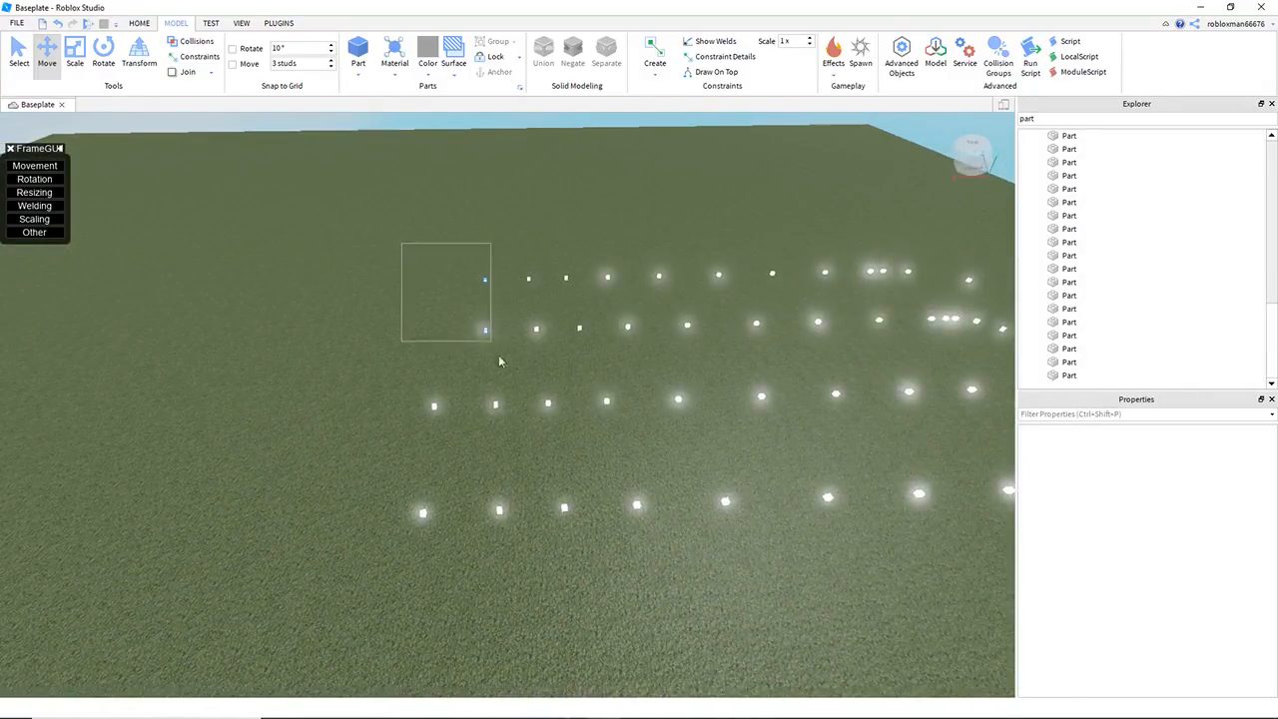
left_click_drag(494, 351, 509, 392)
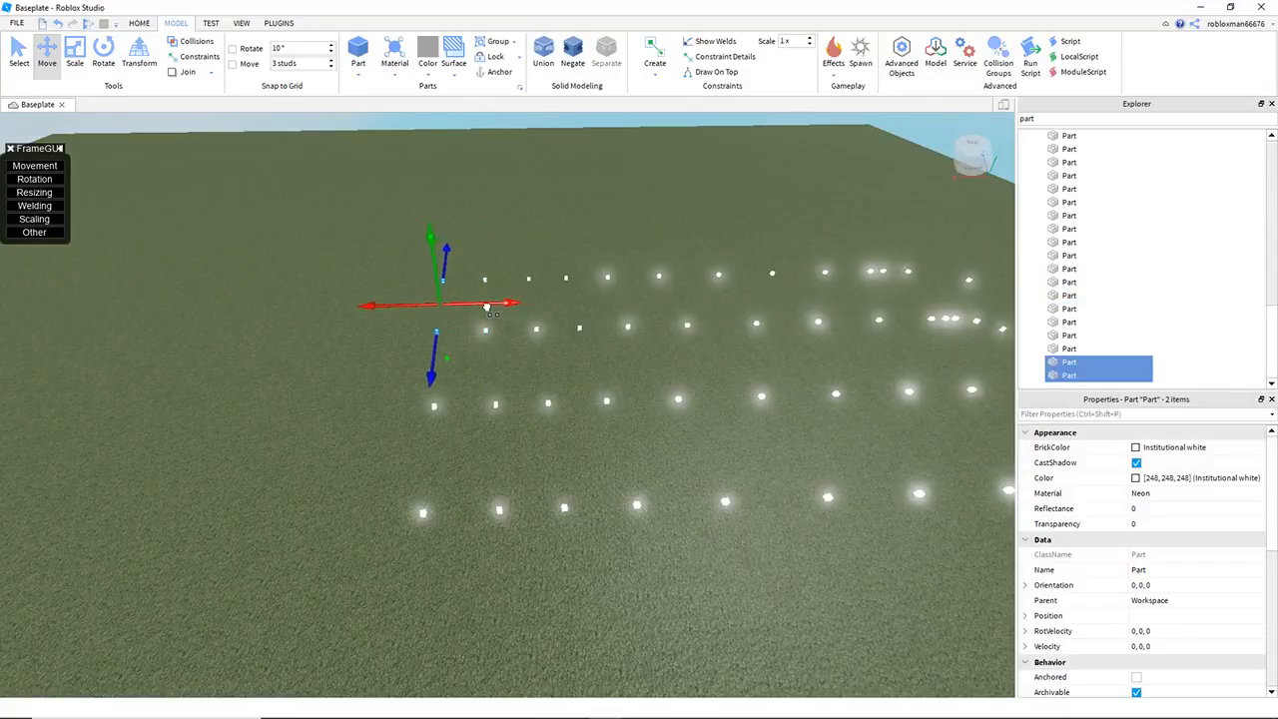
right_click_drag(489, 306, 489, 307)
Step: Reopen the Toolbox and add the white s12.5 car and a spawn location at the start of the cube course
left_click(528, 360)
key("w")
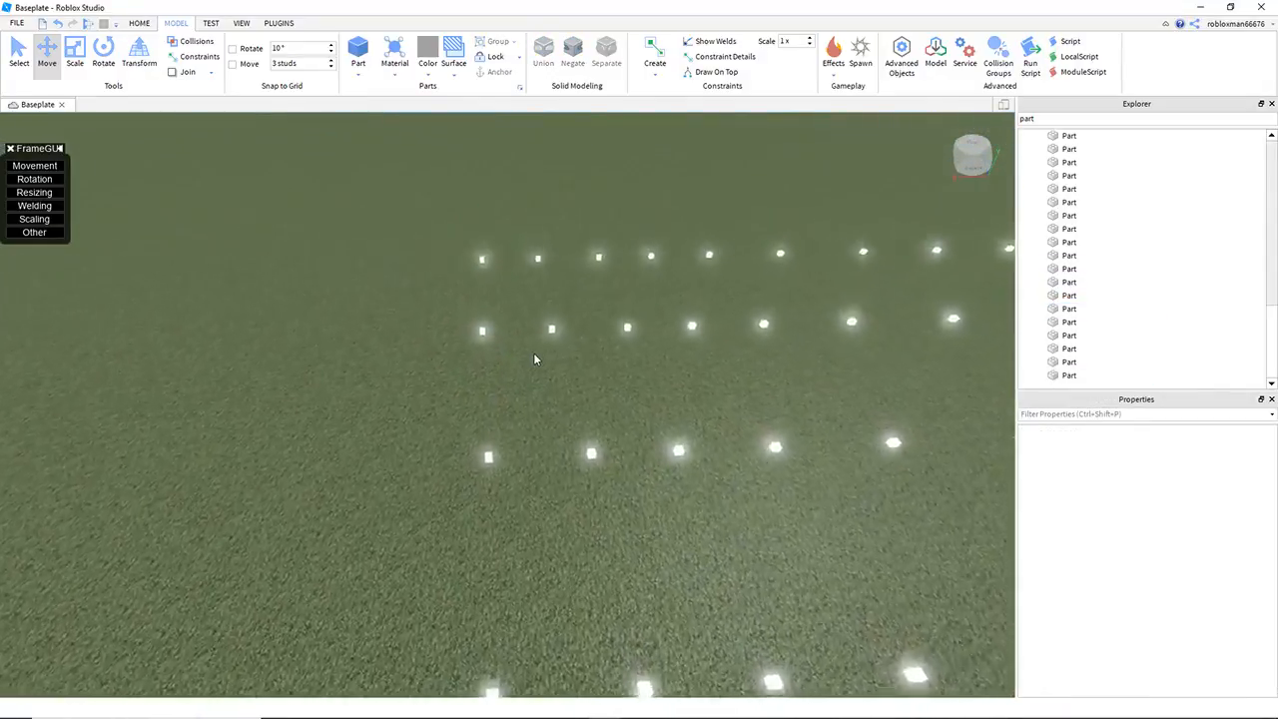
right_click_drag(533, 352, 533, 352)
key("d")
key("d")
right_click_drag(558, 260, 576, 267)
key("a")
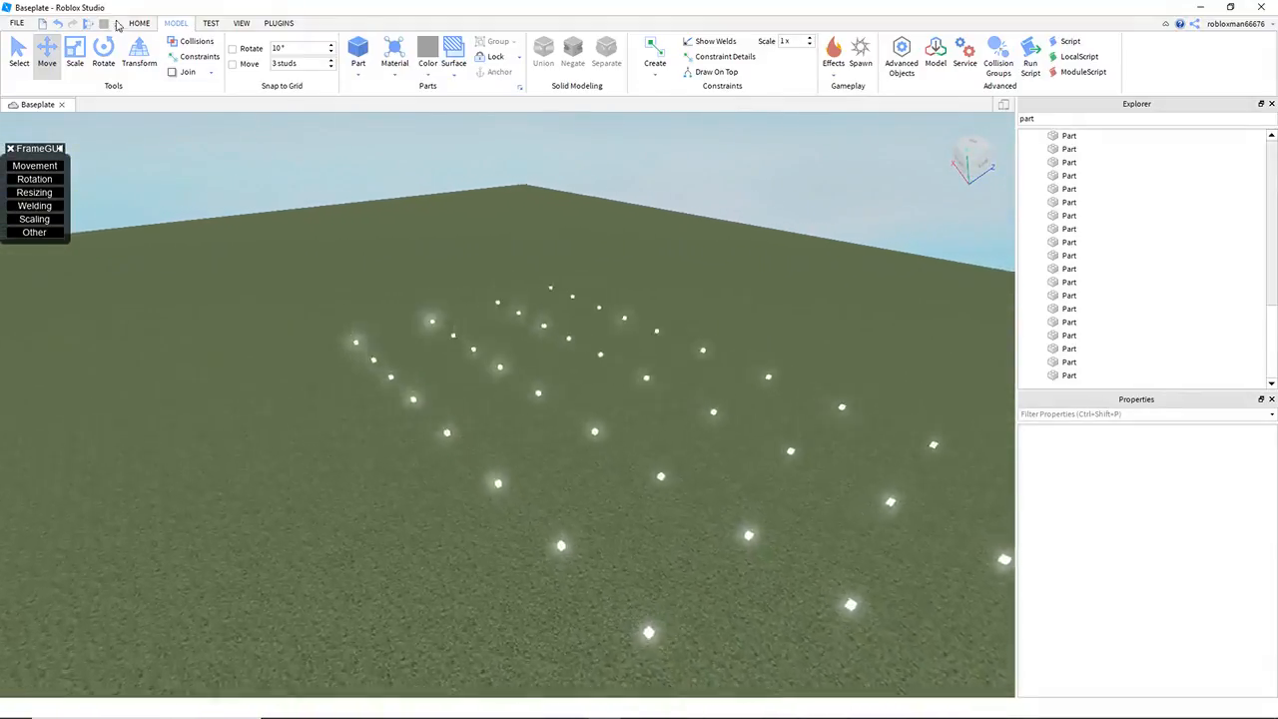
left_click(216, 26)
left_click(240, 24)
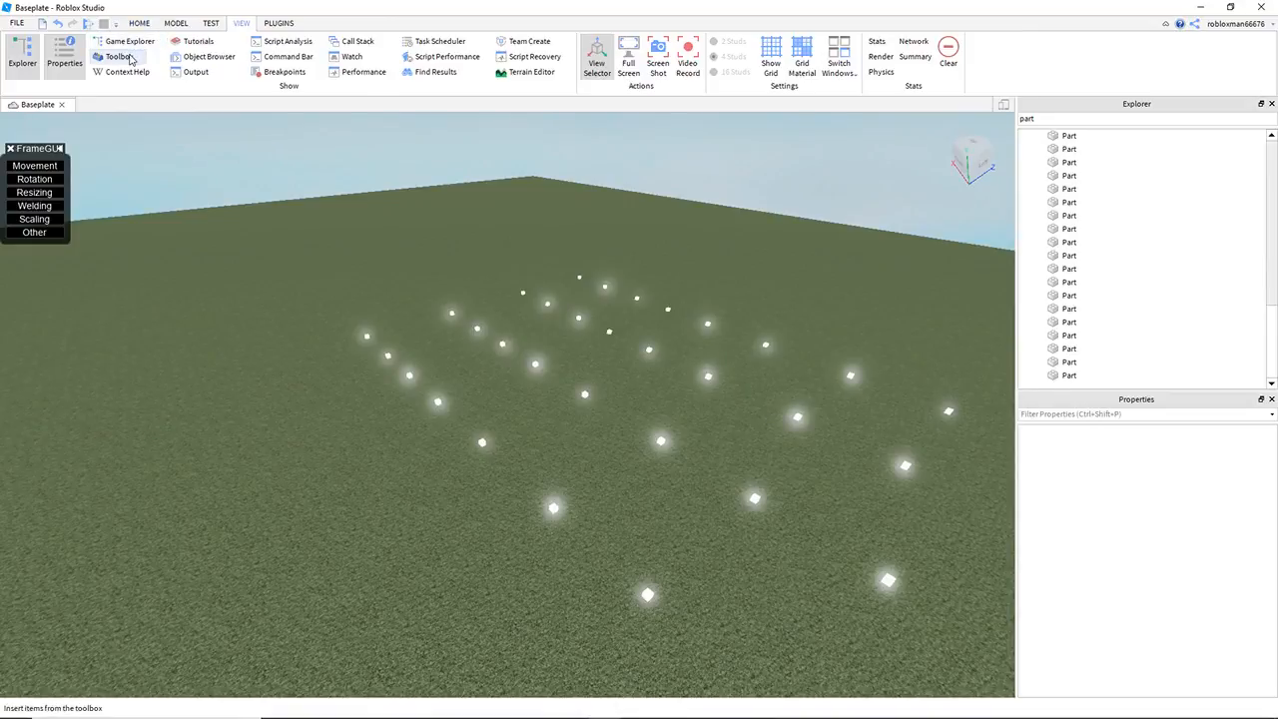
left_click(118, 57)
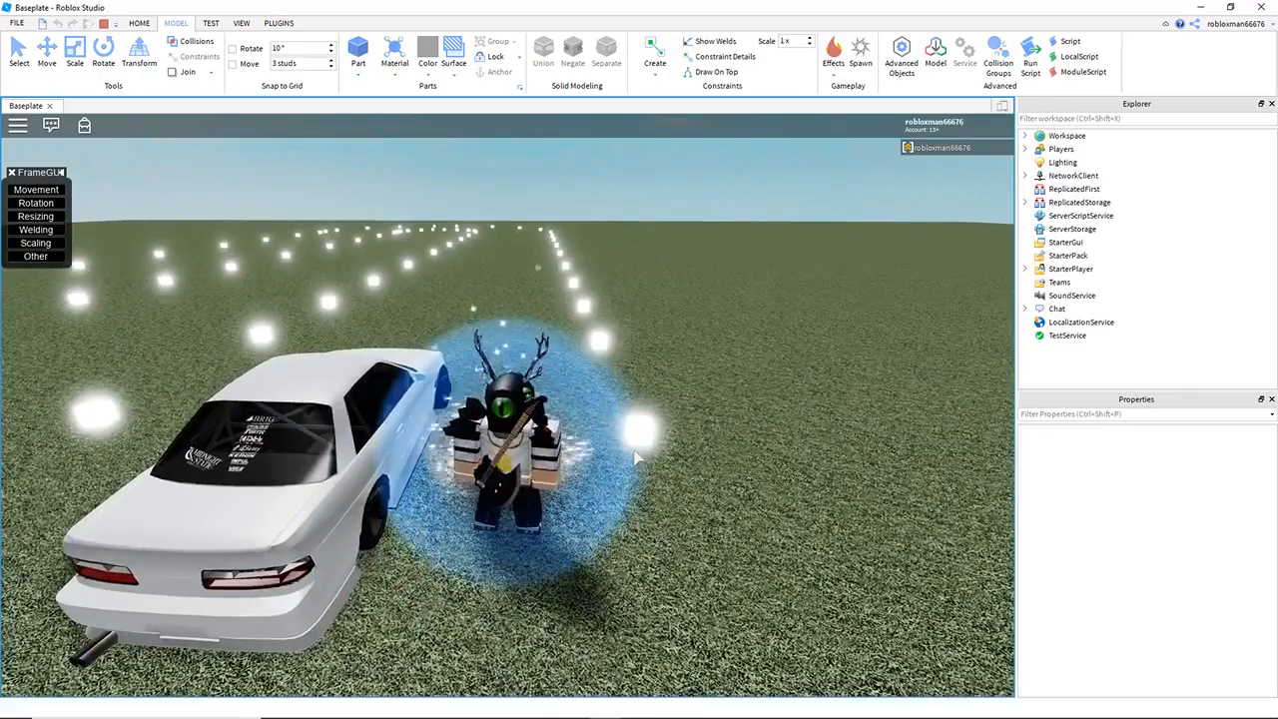
Step: Get into the white car in the play test and drive it around the U-shaped cube course
key("a")
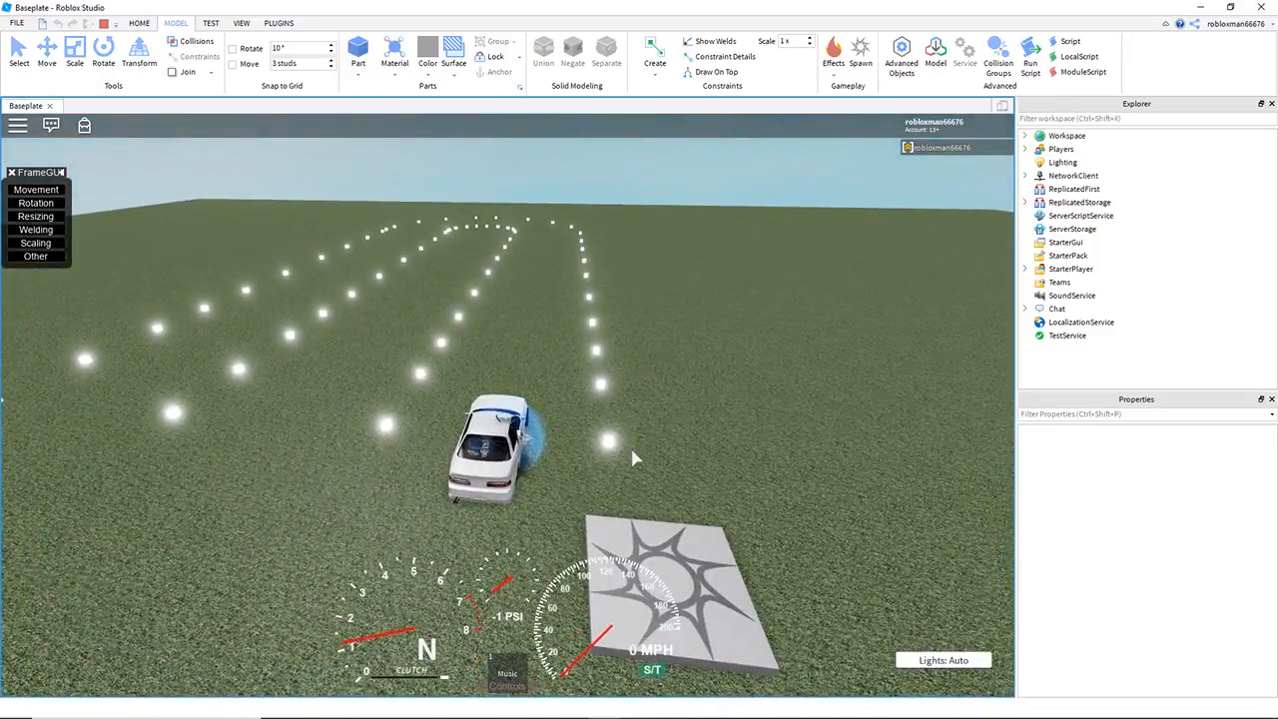
scroll(632, 450, "down", 4)
right_click_drag(631, 450, 634, 455)
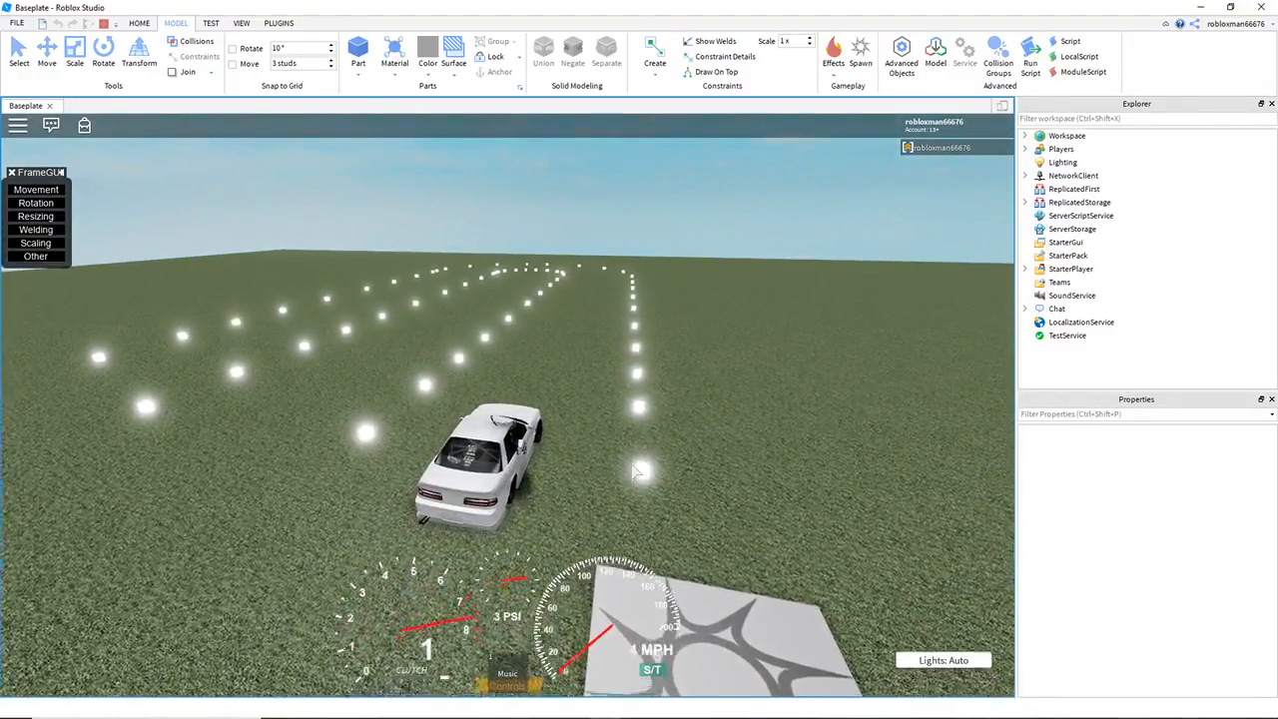
key("w")
key("a")
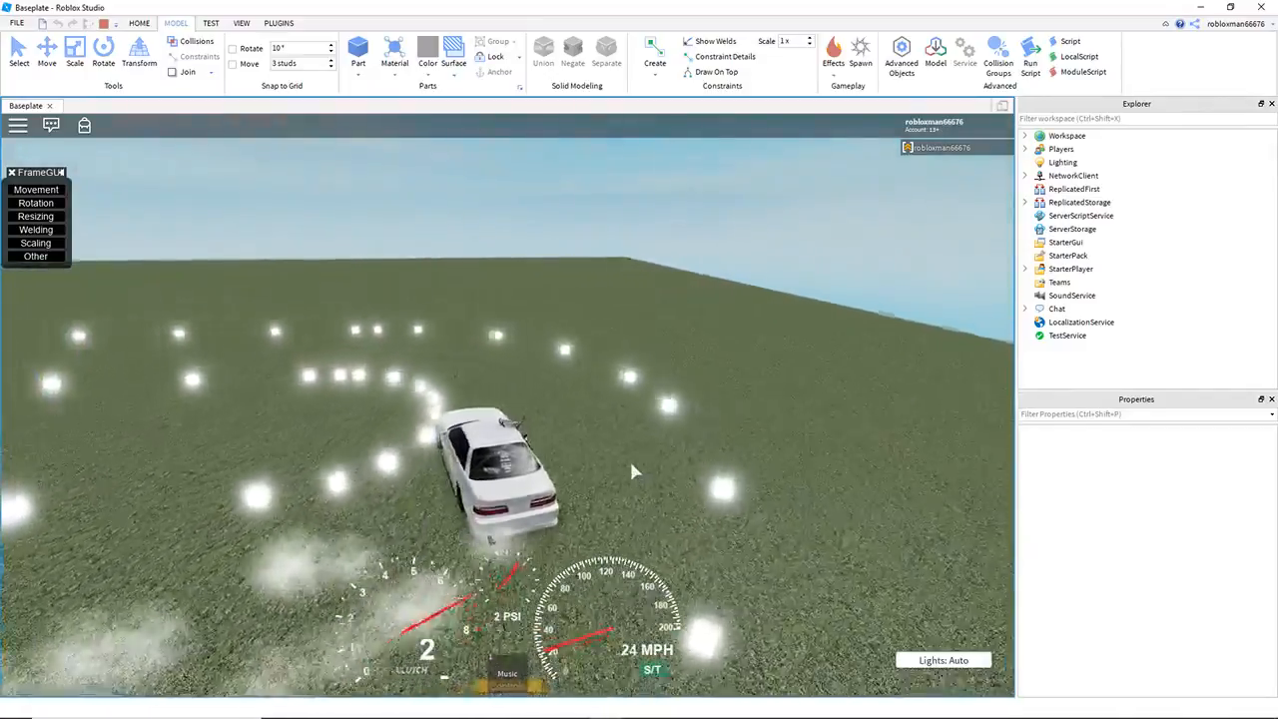
key("d")
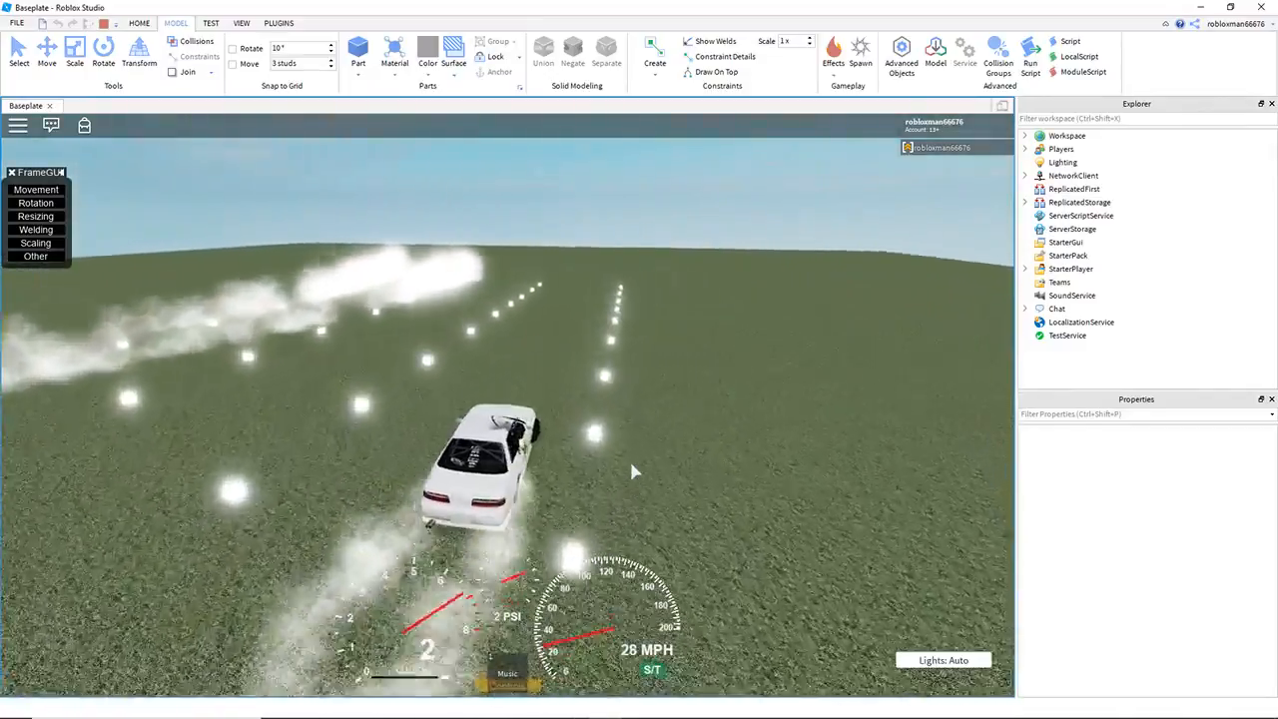
key("e")
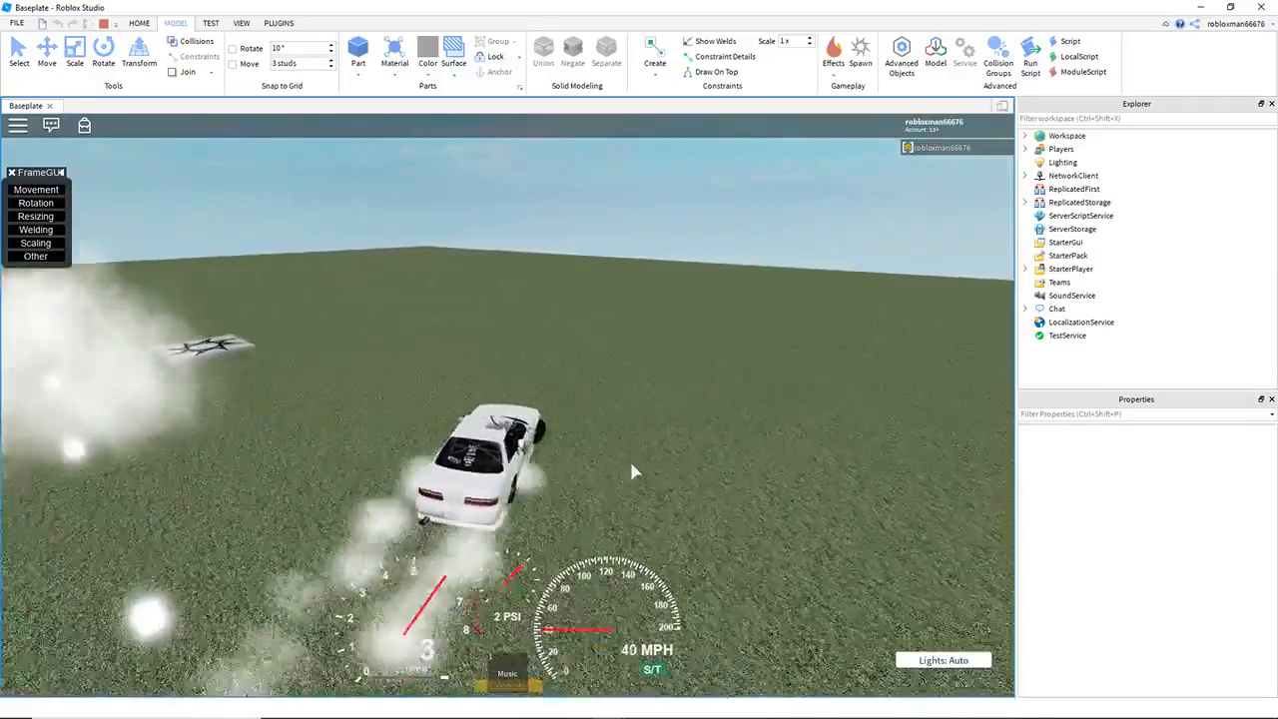
key("d")
key("q")
key("q")
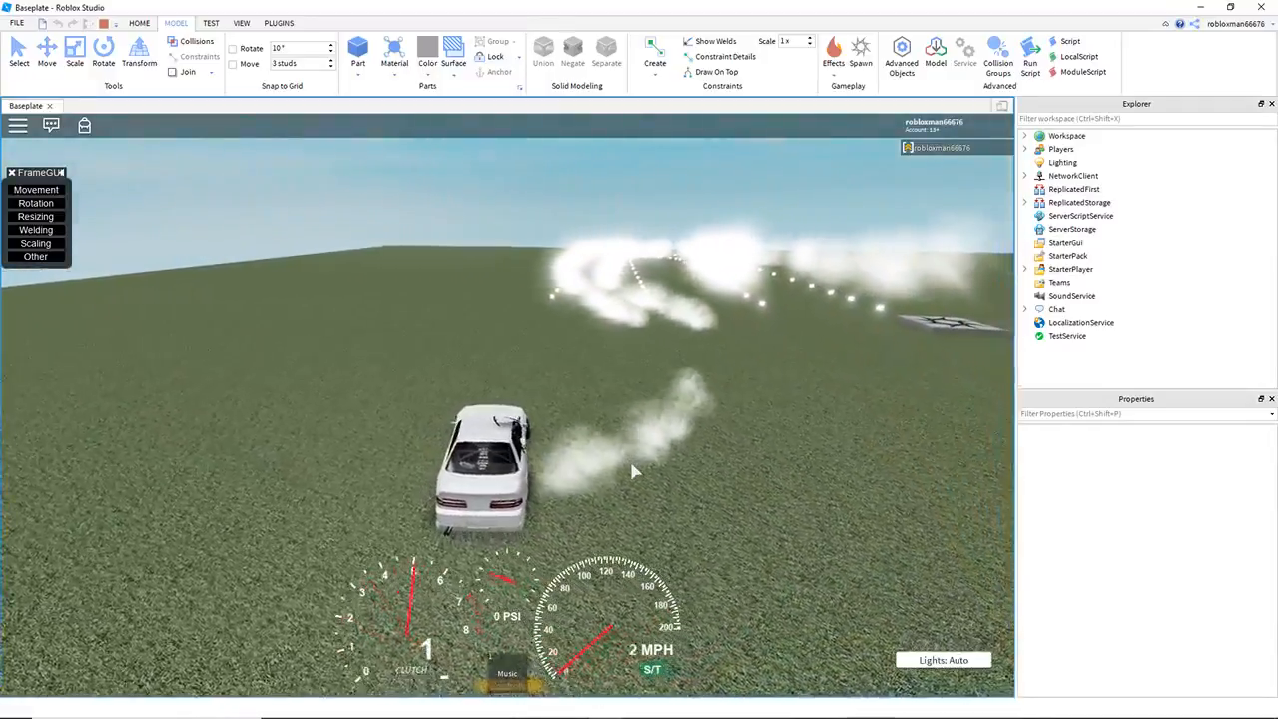
Step: Drive the car back through the course in the opposite direction and stop the play test
key("e")
key("e")
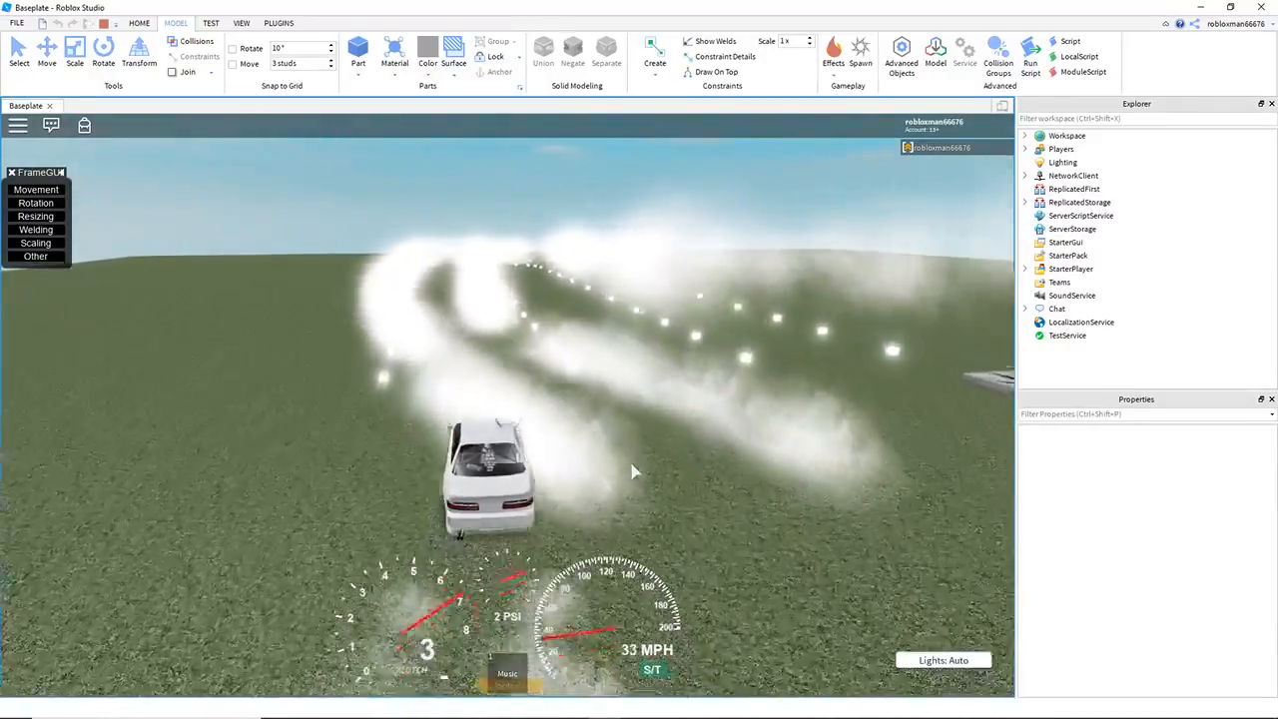
key("d")
key("p")
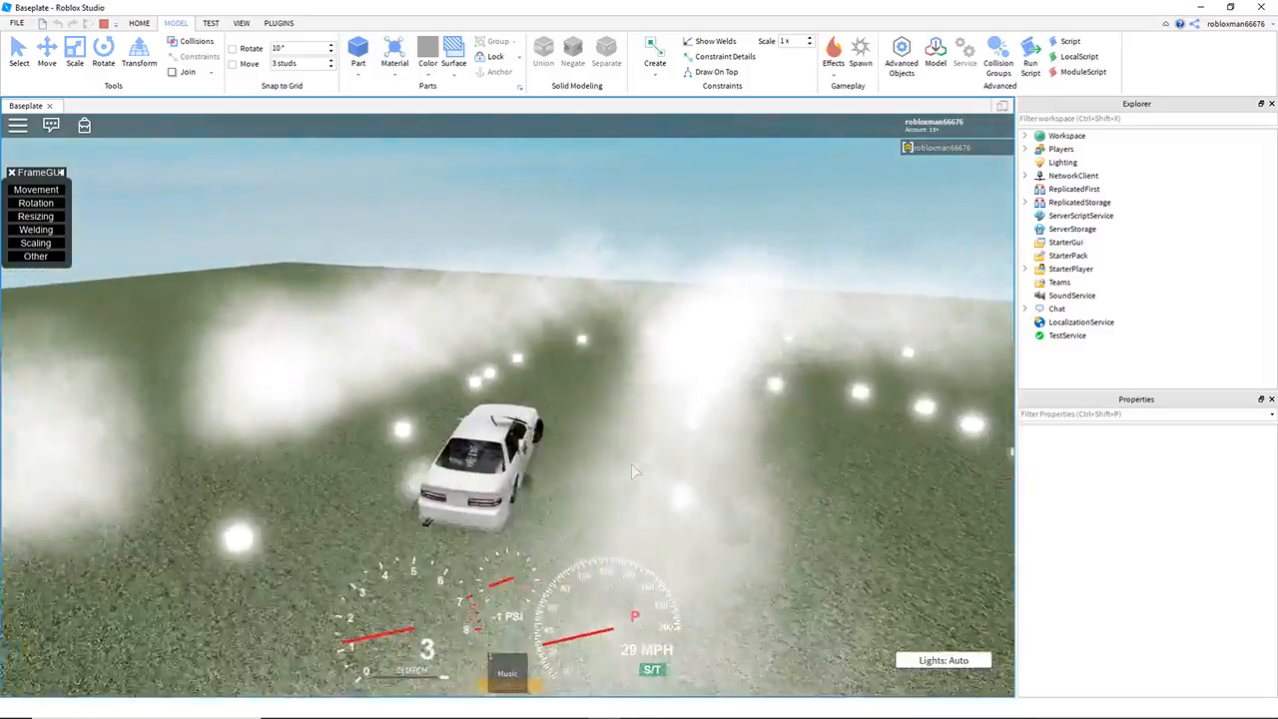
key("w")
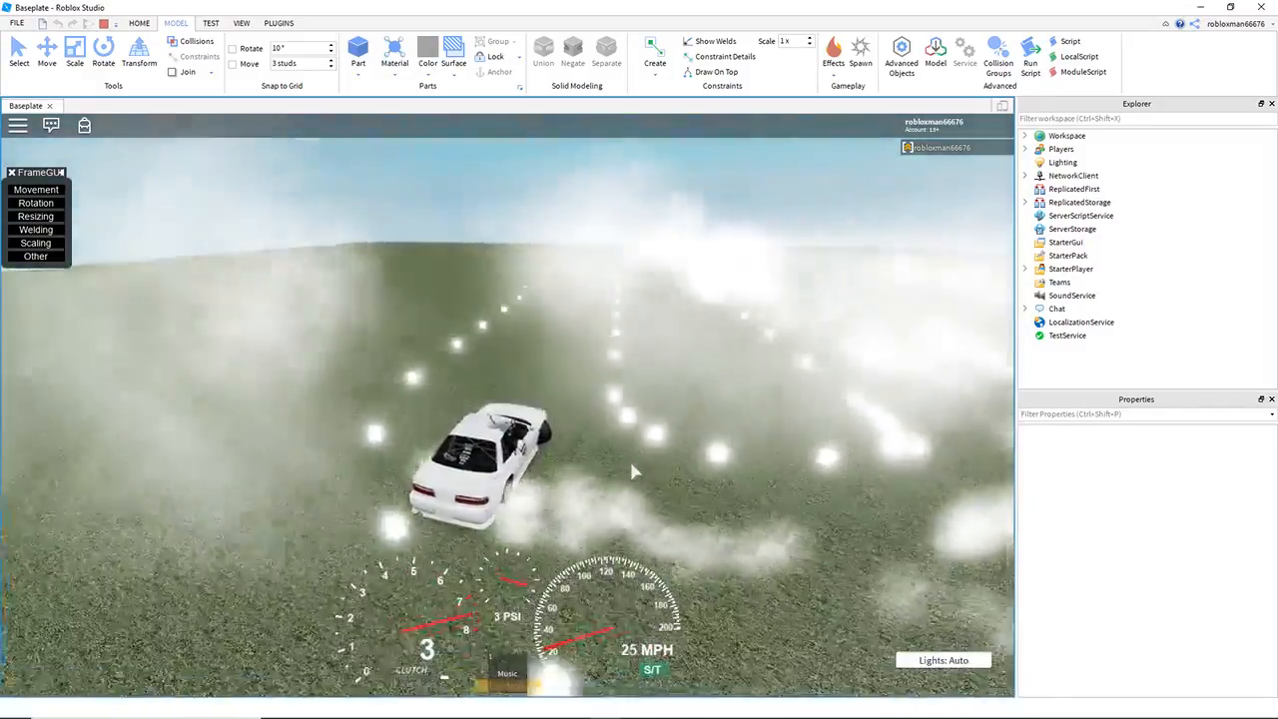
key("a")
key("w")
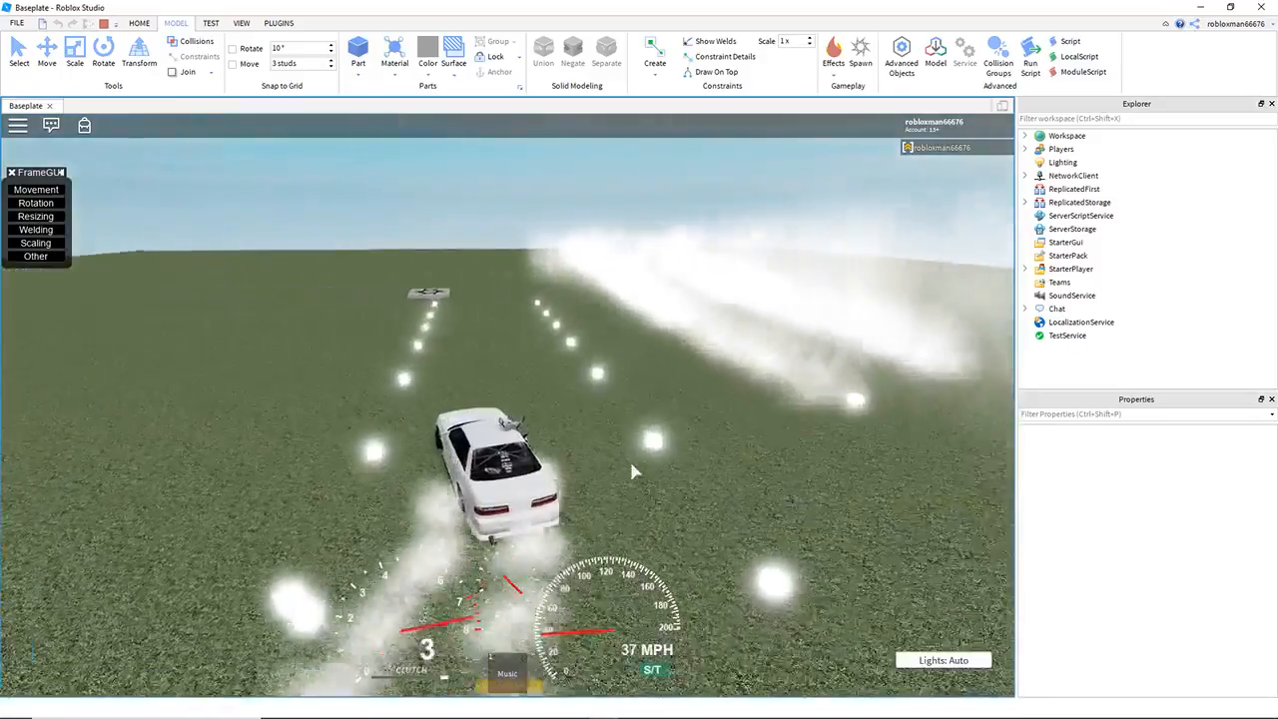
key("d")
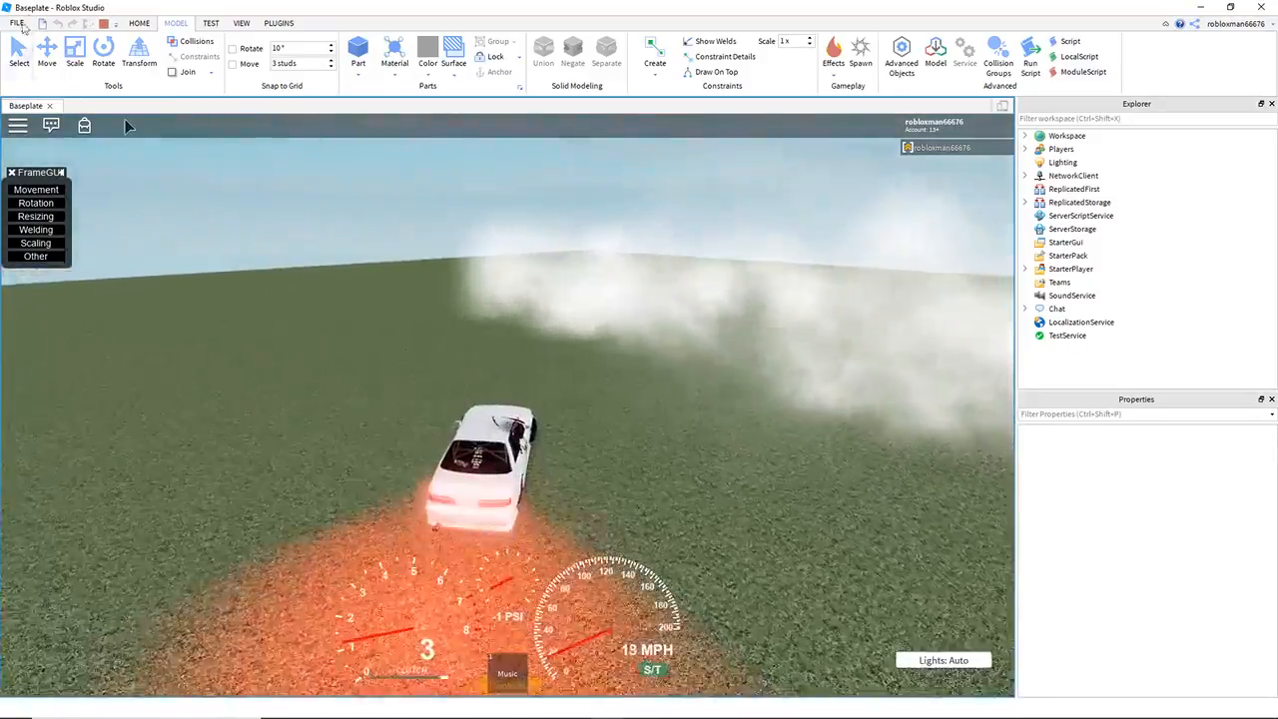
key("shift+F5")
Step: Select the white s12.5 car and move it out of the course, beside the spawn location
left_click(642, 352)
right_click_drag(643, 352, 637, 353)
key("s")
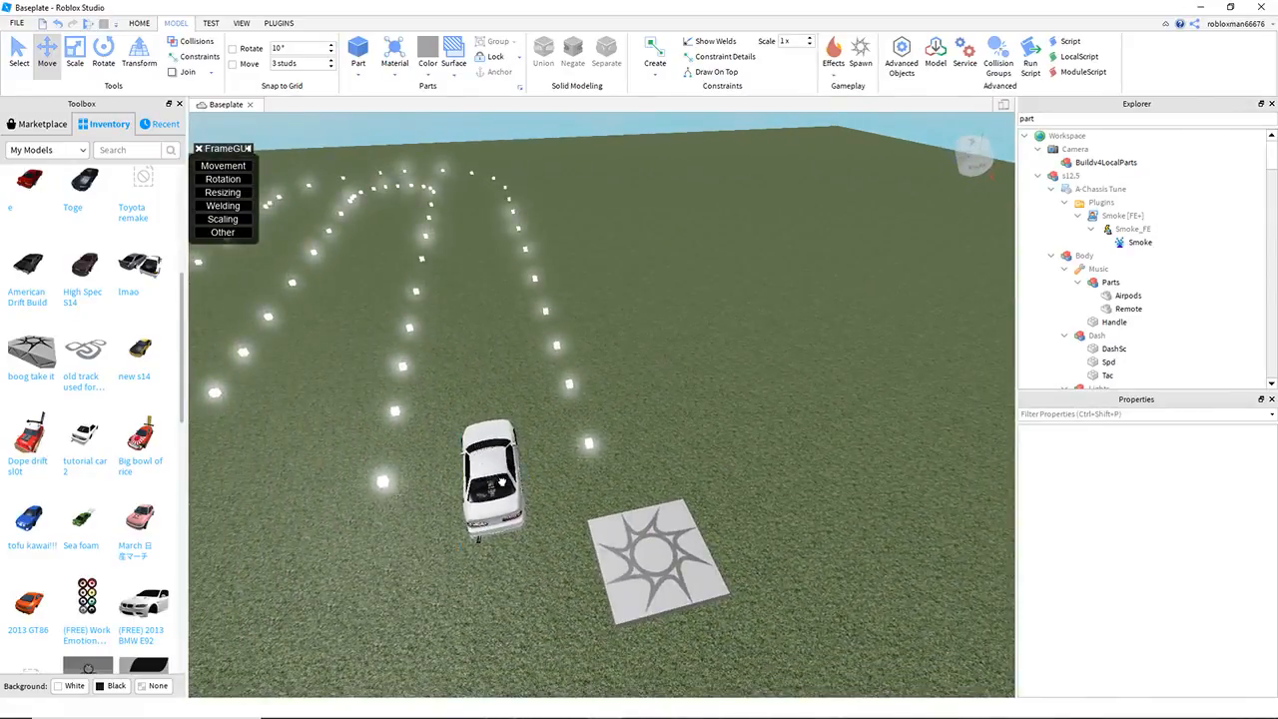
left_click(502, 482)
left_click(687, 467)
left_click_drag(501, 483, 502, 479)
key("r")
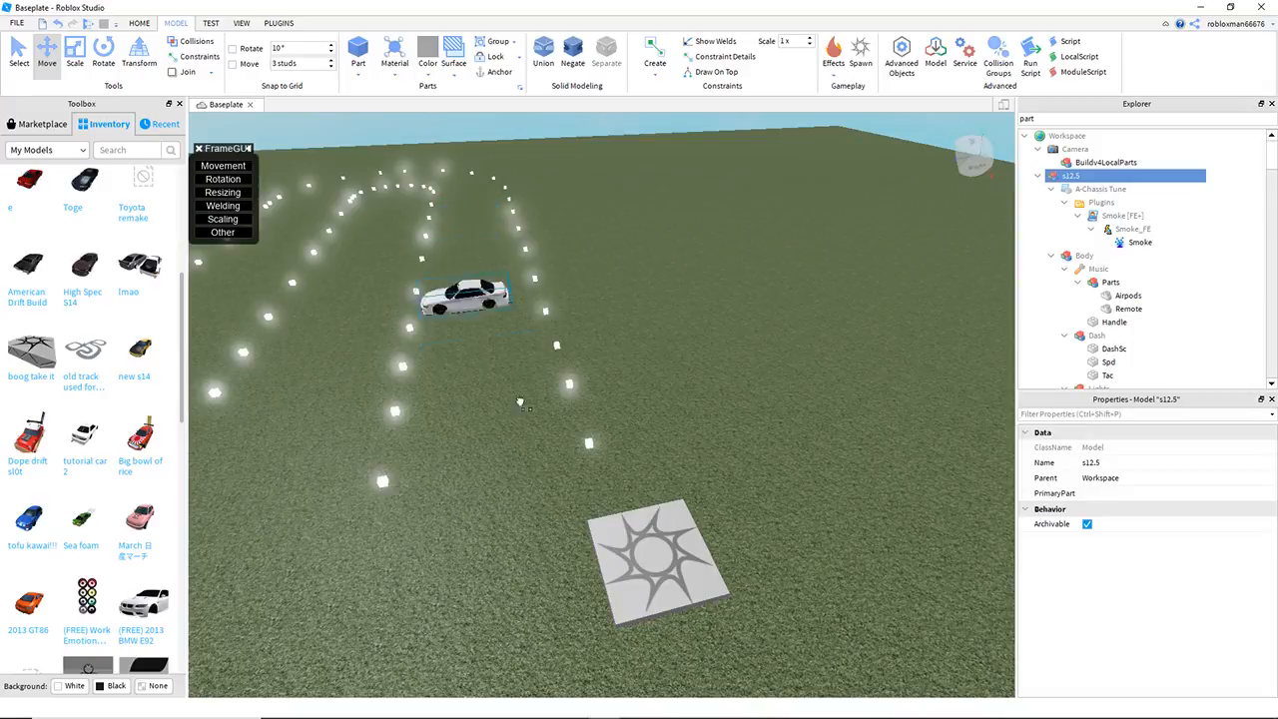
left_click(614, 505)
key("s")
key("s")
left_click_drag(485, 461, 784, 423)
left_click_drag(634, 511, 730, 568)
Step: Select all the guide cubes of the U-shaped course and scale the whole layout up
key("s")
left_click(540, 451)
key("a")
key("e")
key("d")
right_click_drag(544, 327, 436, 248)
key("s")
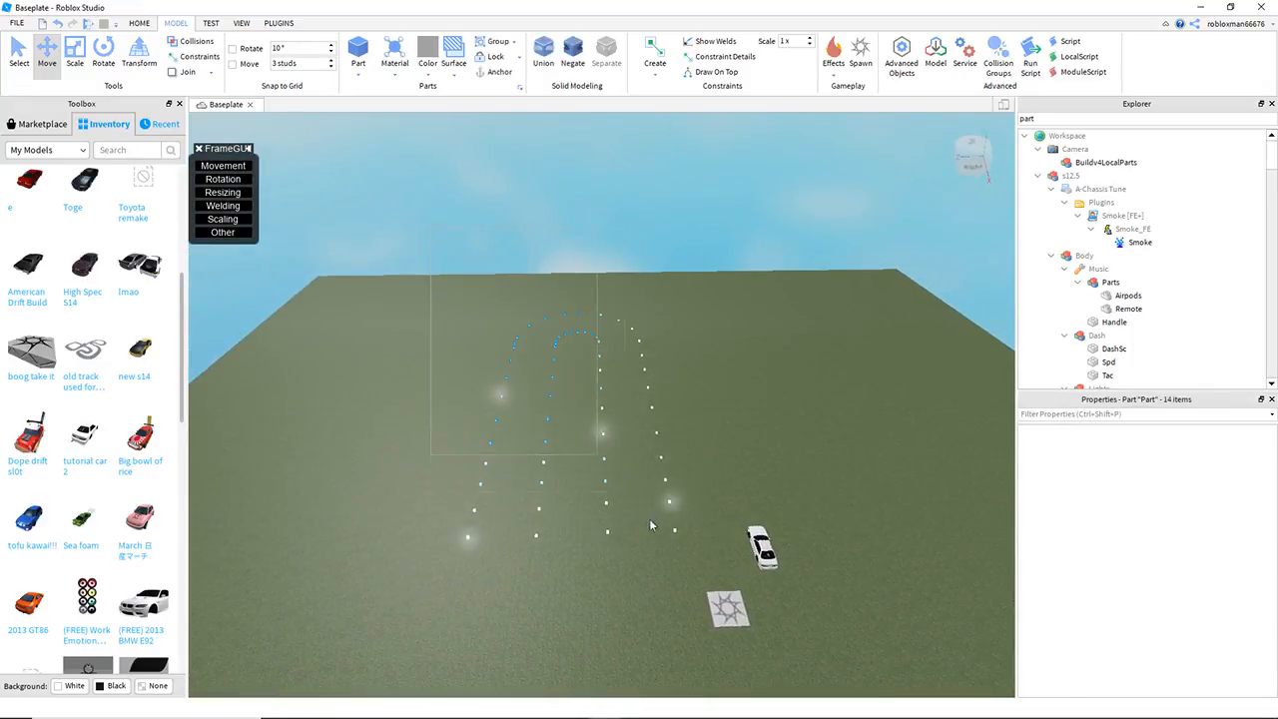
left_click_drag(647, 519, 697, 577)
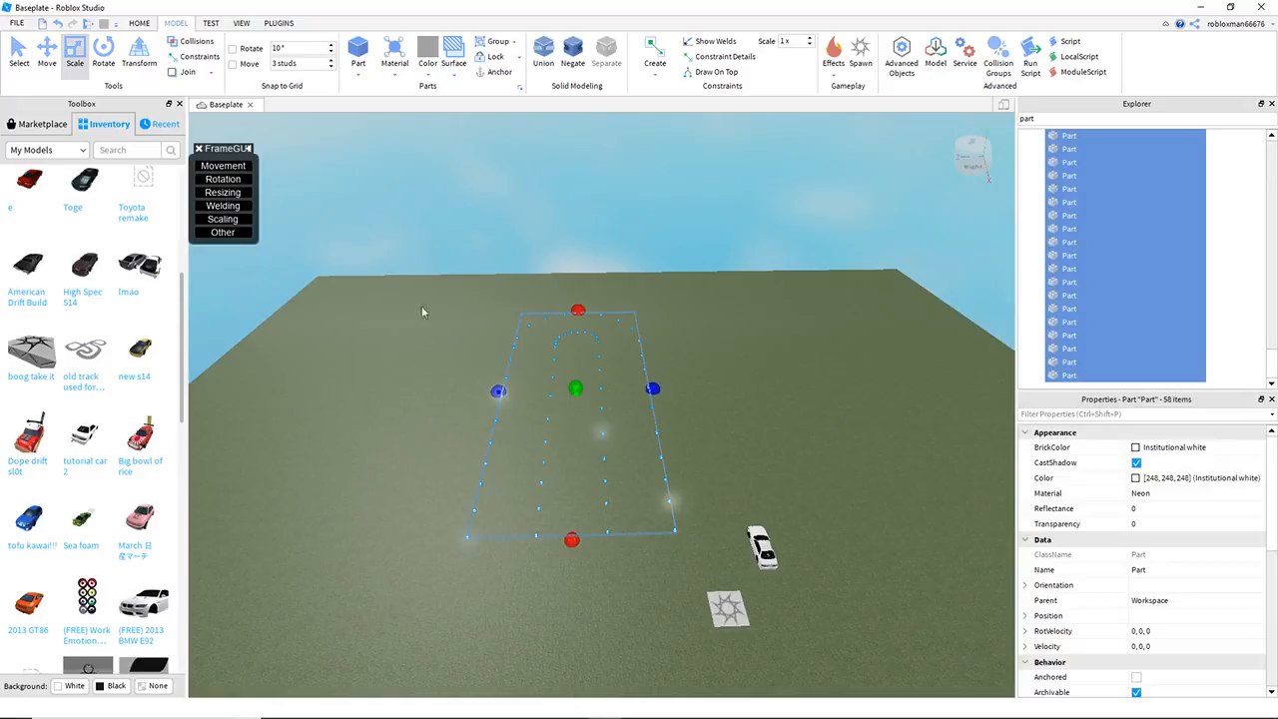
left_click_drag(500, 393, 489, 395)
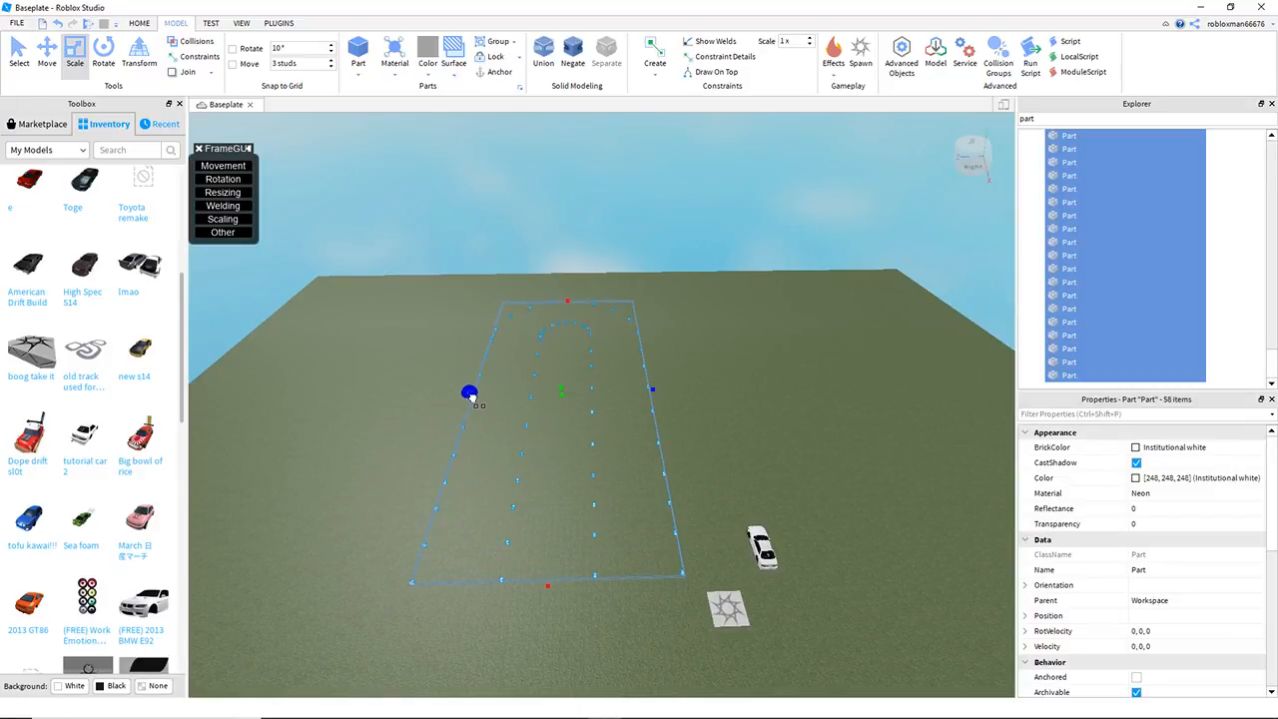
Step: Examine the size of the enlarged cube course relative to the parked car and spawn location, from ground level and above
key("d")
left_click(752, 531)
key("w")
left_click_drag(738, 546, 596, 575)
key("w")
key("q")
left_click(742, 501)
key("d")
mouse_move(742, 501)
right_mouse_down()
mouse_move(721, 484)
mouse_move(742, 497)
right_mouse_up()
key("q")
key("w")
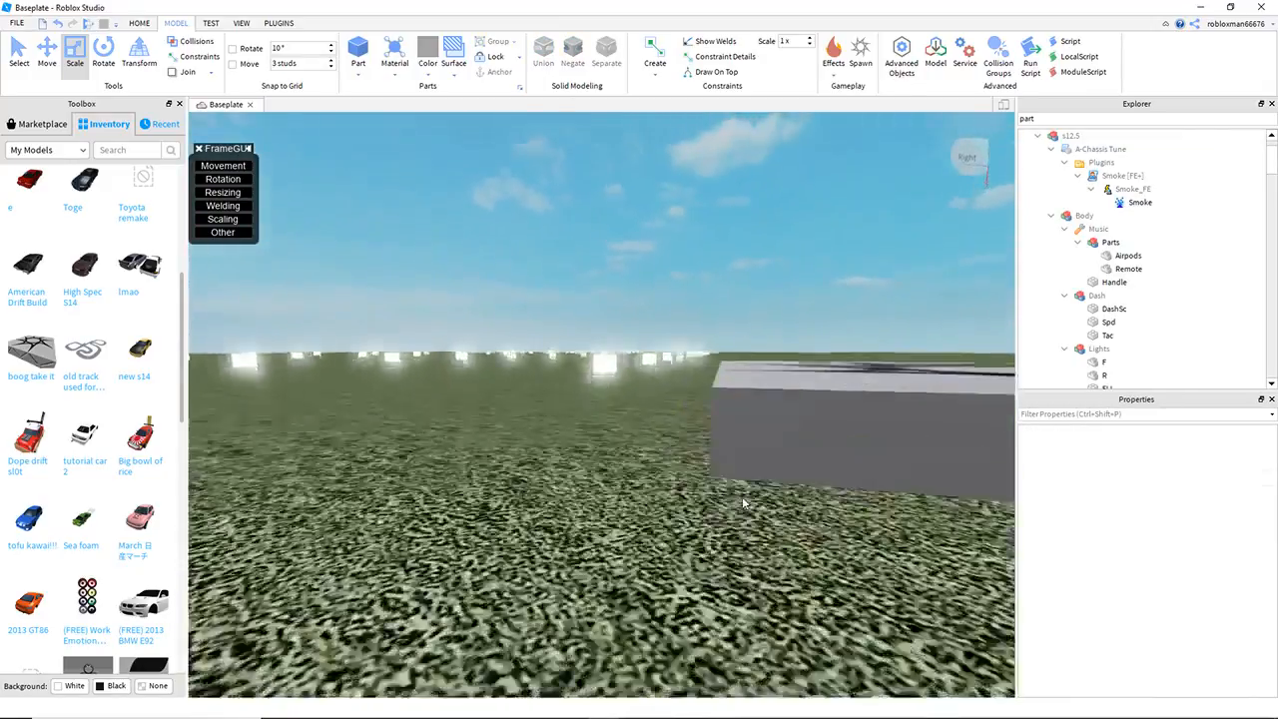
key("e")
key("w")
key("a")
key("s")
left_click_drag(720, 465, 765, 572)
left_click_drag(496, 520, 578, 605)
left_click(518, 486)
key("a")
key("e")
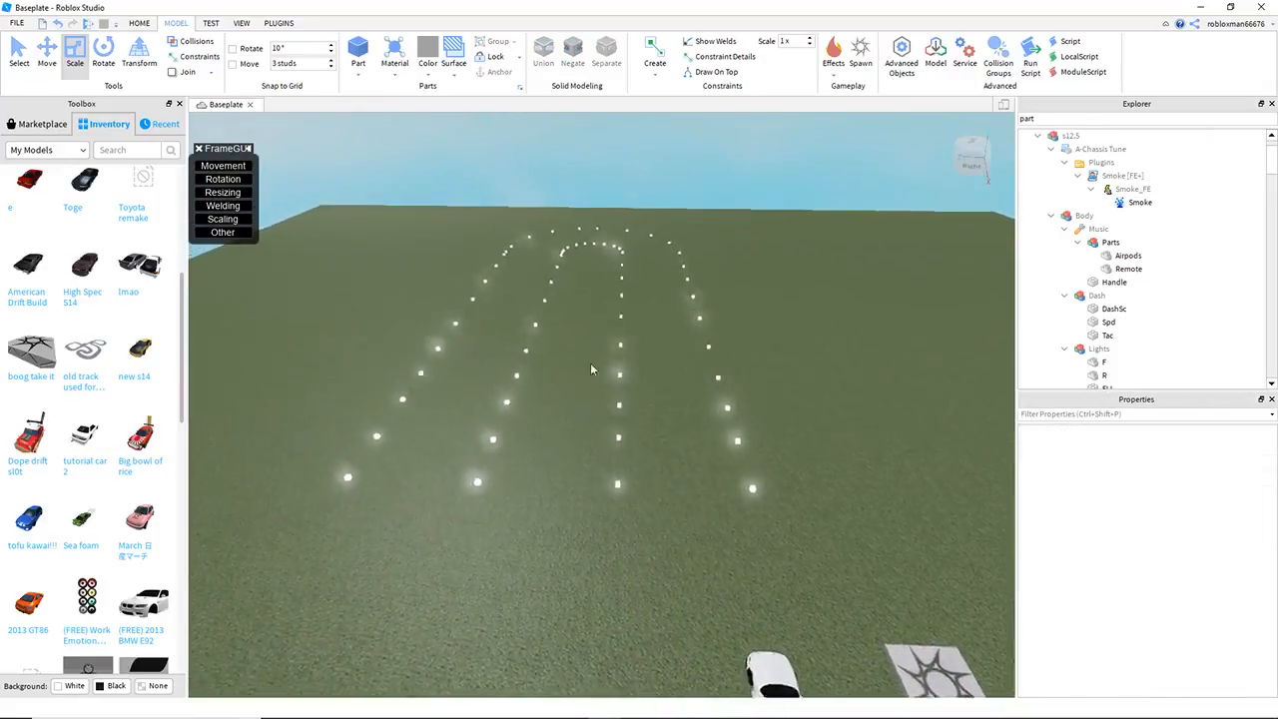
Step: Clear the cube selection and open the Buildv4 plugin tools
left_click_drag(347, 192, 825, 634)
left_click(852, 372)
key("d")
left_click(276, 24)
left_click(288, 55)
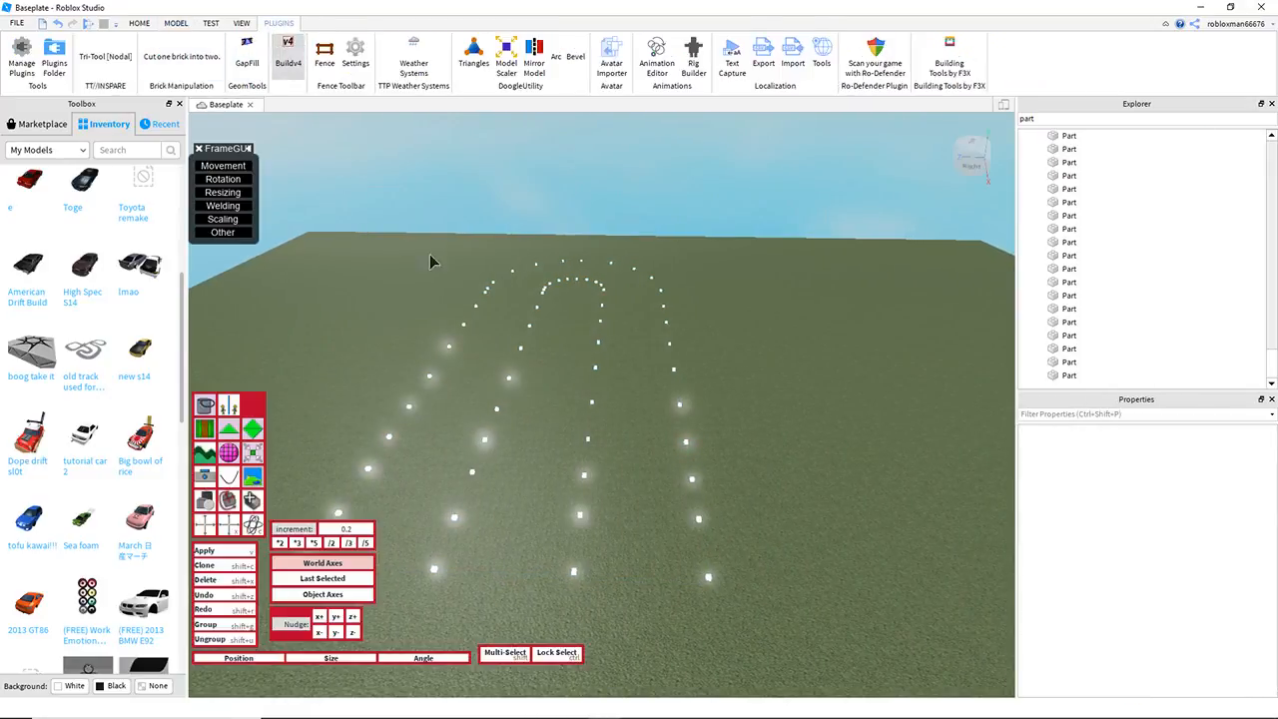
Step: Examine the cube course layout from its open end and along its long side
key("d")
right_click_drag(486, 212, 673, 290)
key("w")
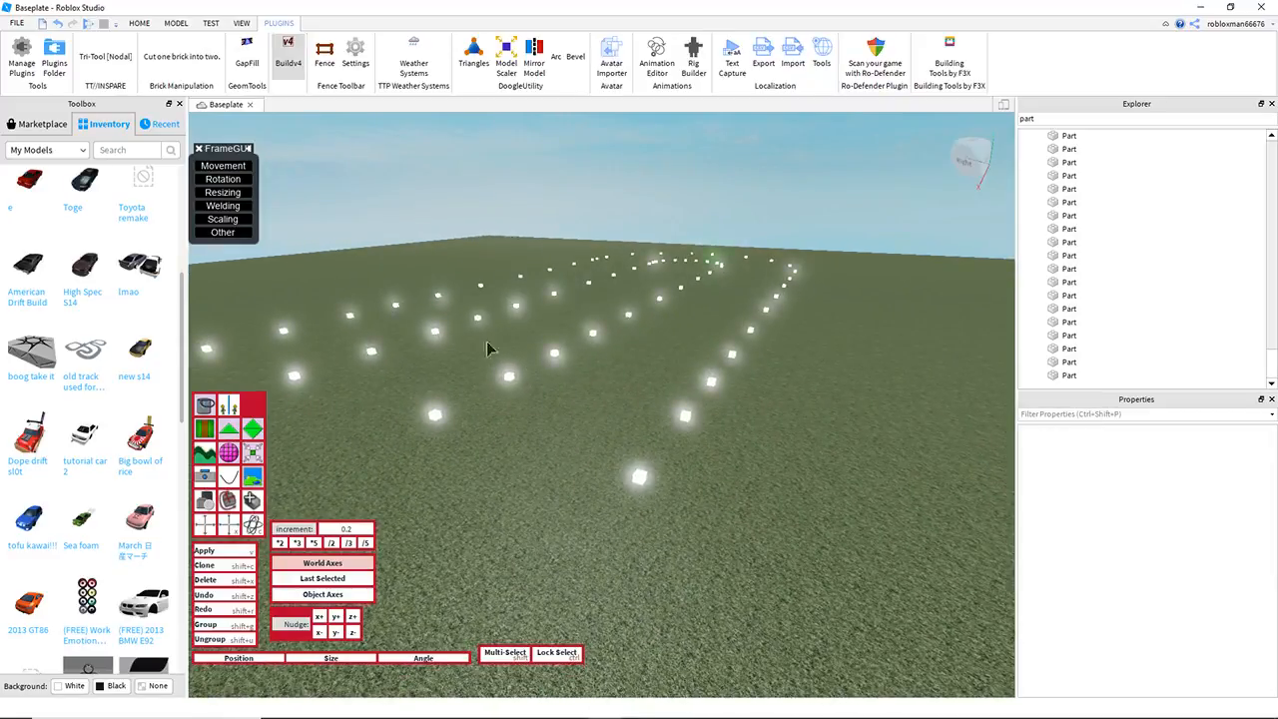
key("a")
right_click_drag(568, 289, 569, 291)
key("d")
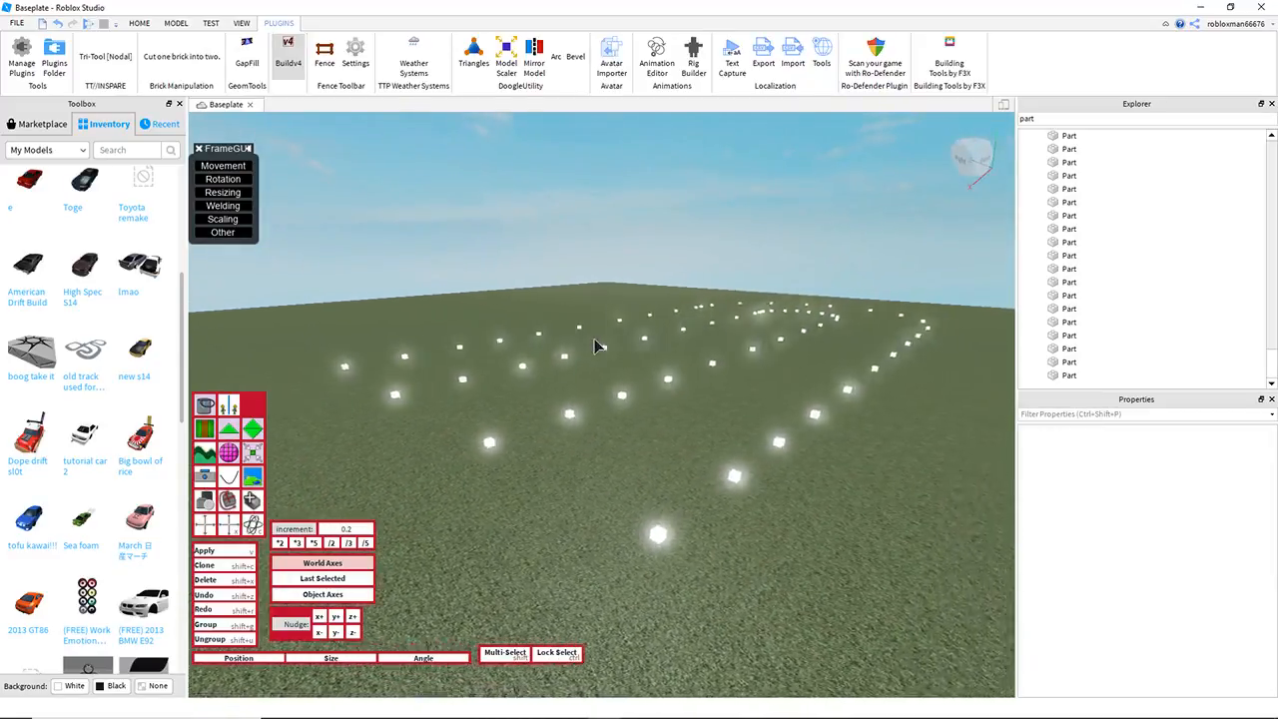
right_click_drag(596, 345, 500, 362)
key("s")
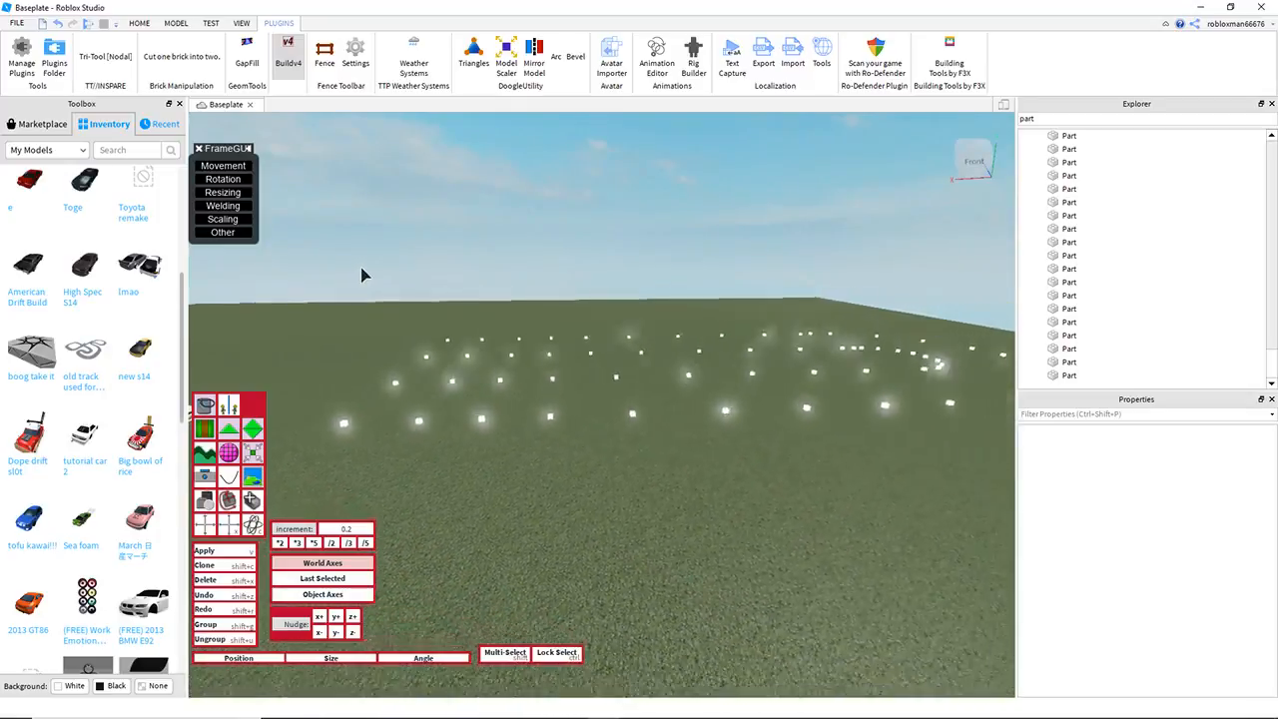
right_click_drag(372, 288, 364, 291)
key("s")
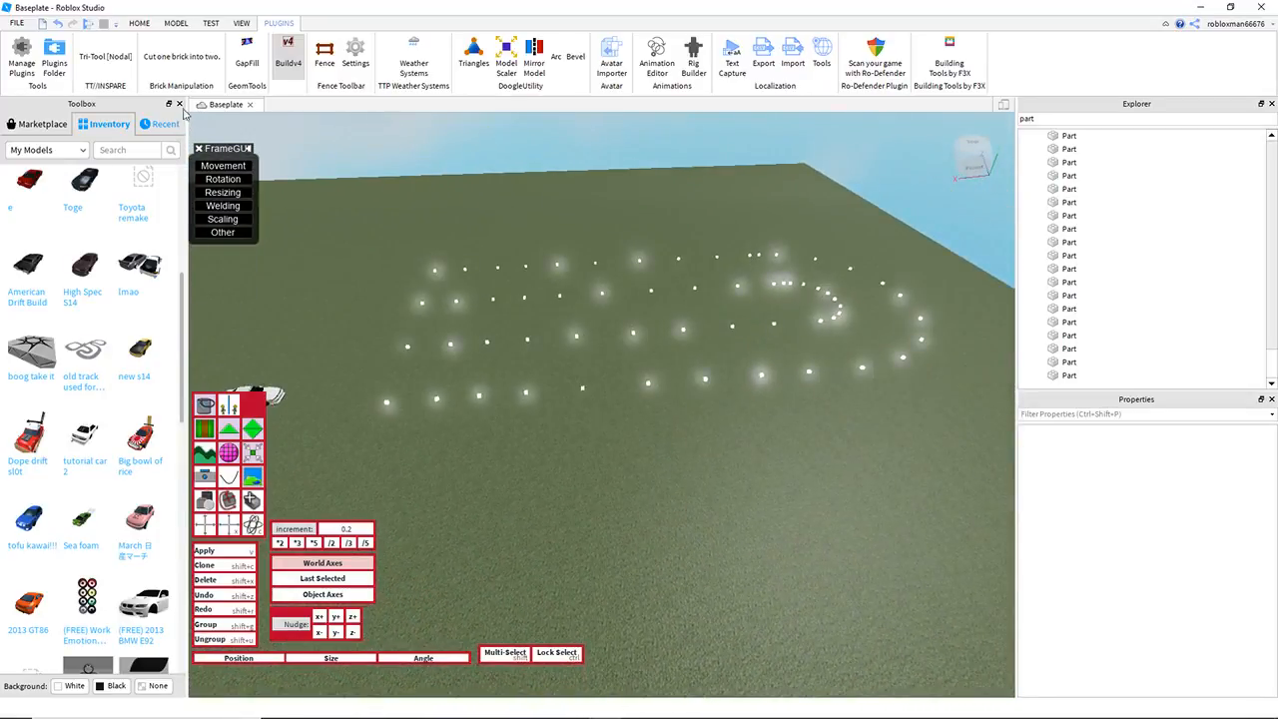
Step: Close the Toolbox and leave the course cubes deselected
left_click(180, 105)
left_click_drag(269, 204, 875, 473)
key("w")
key("w")
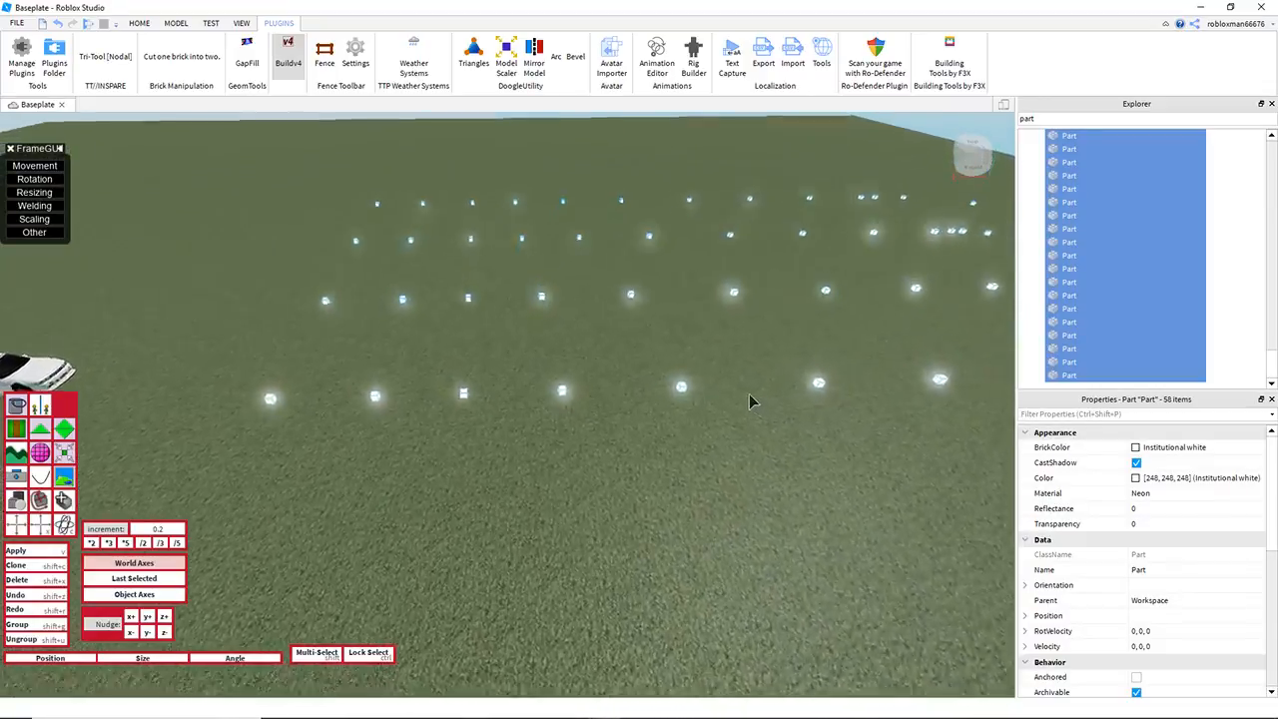
left_click(433, 248)
key("s")
right_click_drag(309, 242, 309, 244)
key("s")
left_click_drag(330, 238, 628, 335)
key("d")
left_click(595, 431)
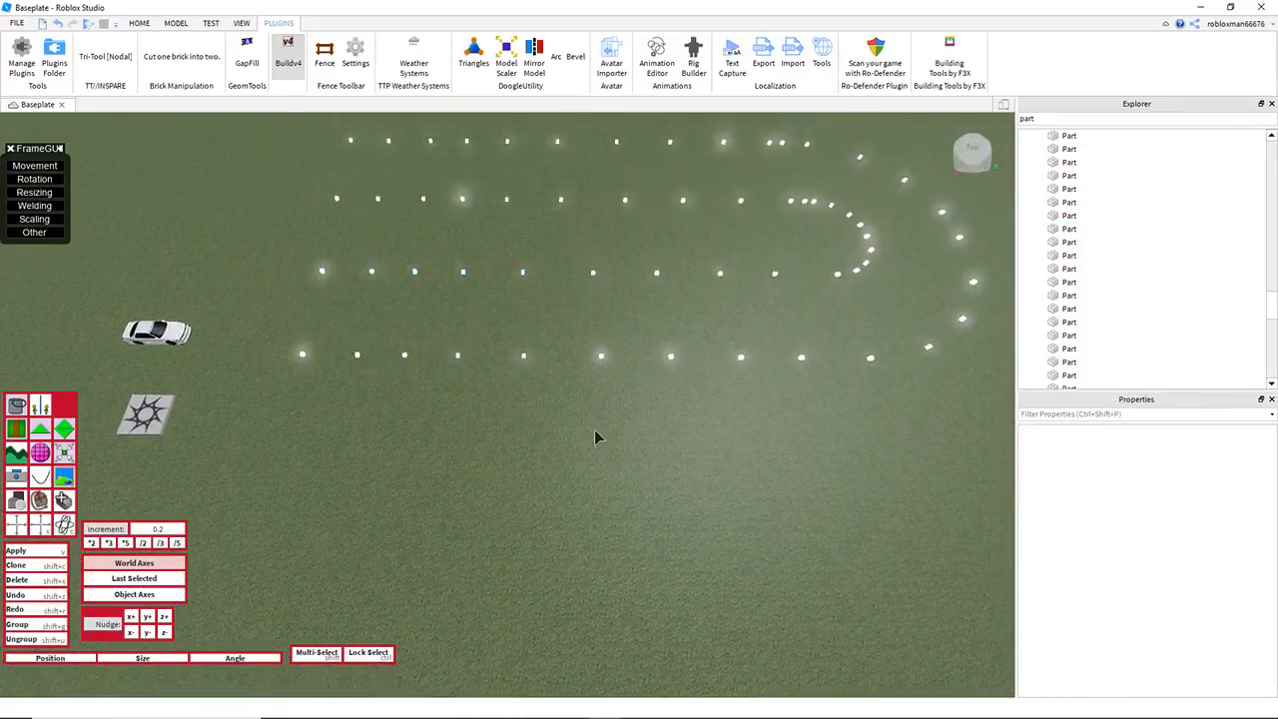
Step: Turn on the Buildv4 move handles for a group of course cubes and clear the selection
right_click_drag(595, 432, 595, 434)
key("s")
left_click_drag(361, 269, 879, 480)
key("d")
left_click(17, 525)
right_click_drag(371, 382, 371, 385)
right_click_drag(455, 472, 454, 471)
left_click_drag(434, 387, 424, 328)
left_click(585, 559)
right_click_drag(636, 501, 636, 501)
key("s")
right_click_drag(753, 267, 749, 260)
key("w")
key("d")
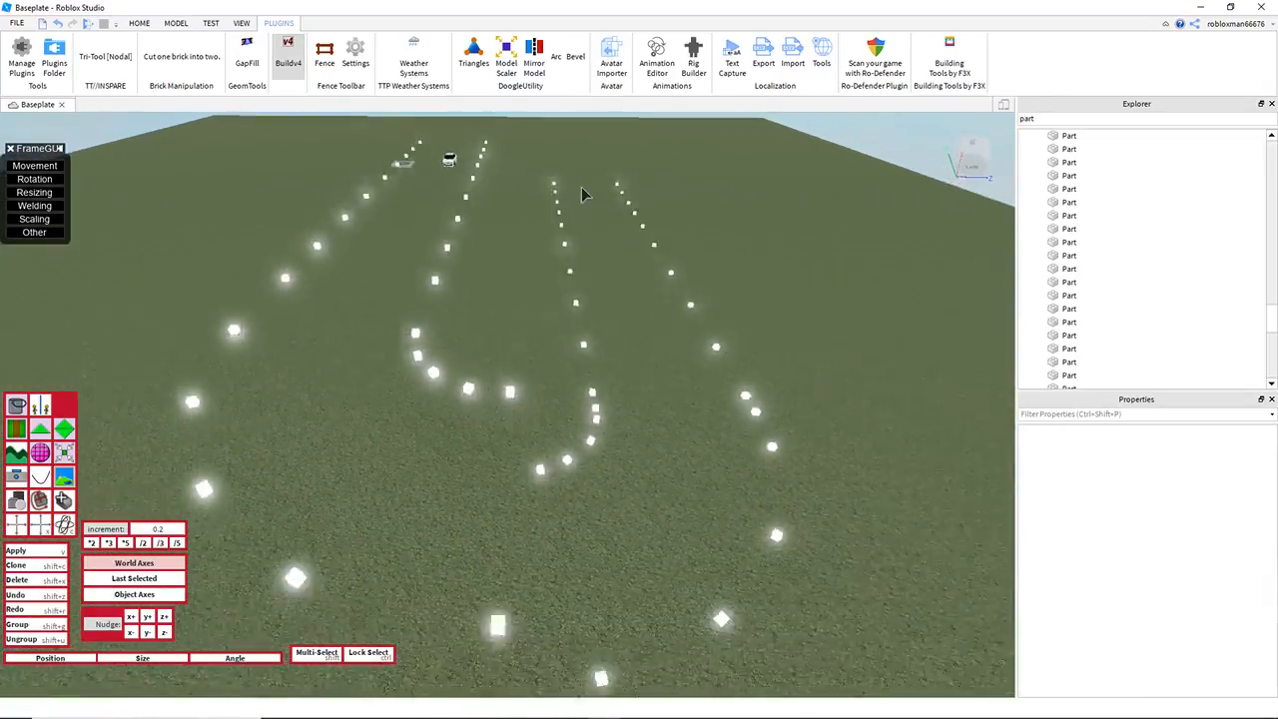
key("s")
left_click_drag(496, 162, 771, 605)
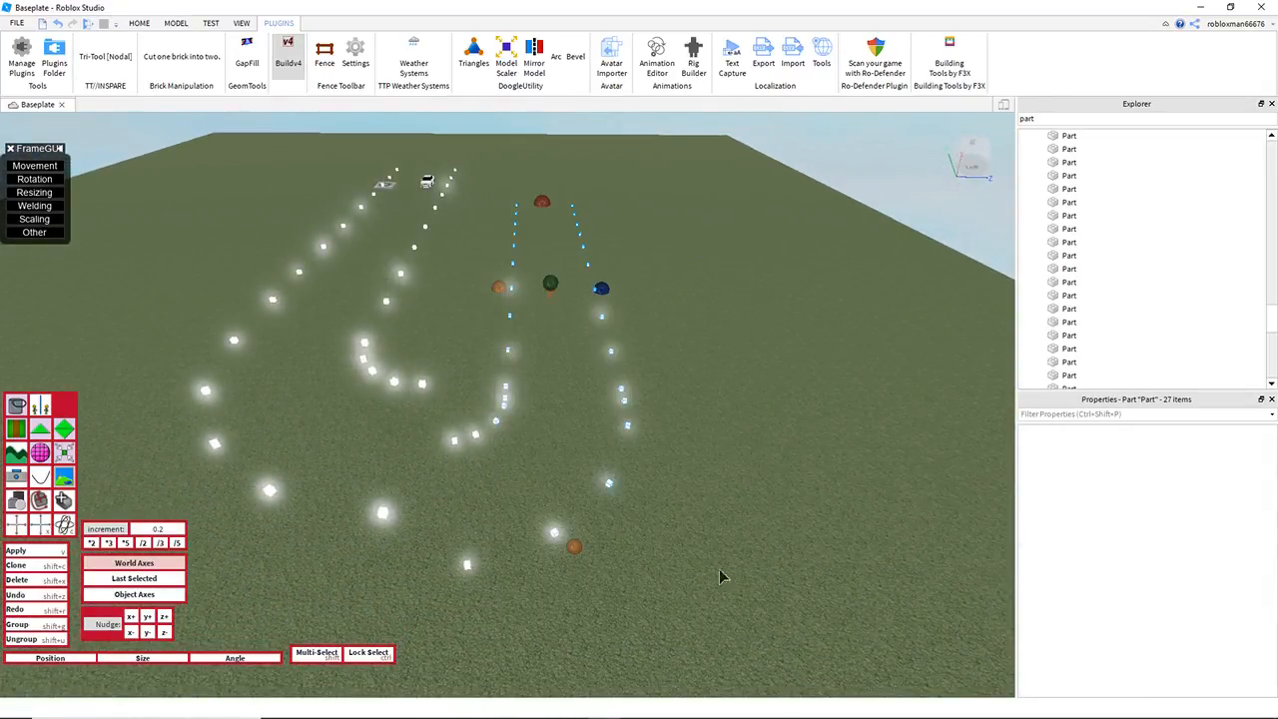
key("a")
left_click(716, 560)
right_click_drag(560, 426, 561, 427)
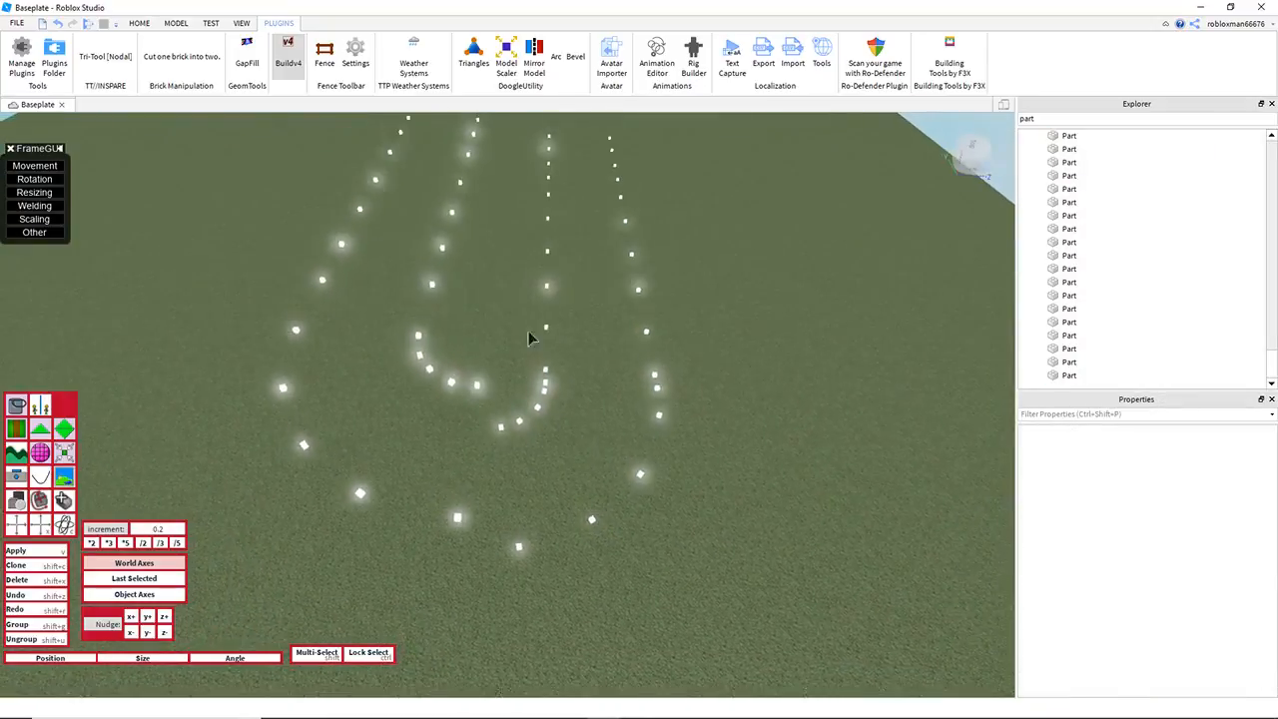
Step: Try to shift one leg of the course vertically with the move handles and undo the shift
key("s")
left_click_drag(497, 183, 732, 619)
key("s")
right_click_drag(593, 310, 593, 310)
key("w")
left_click_drag(590, 244, 589, 185)
key("w")
right_click_drag(596, 207, 596, 208)
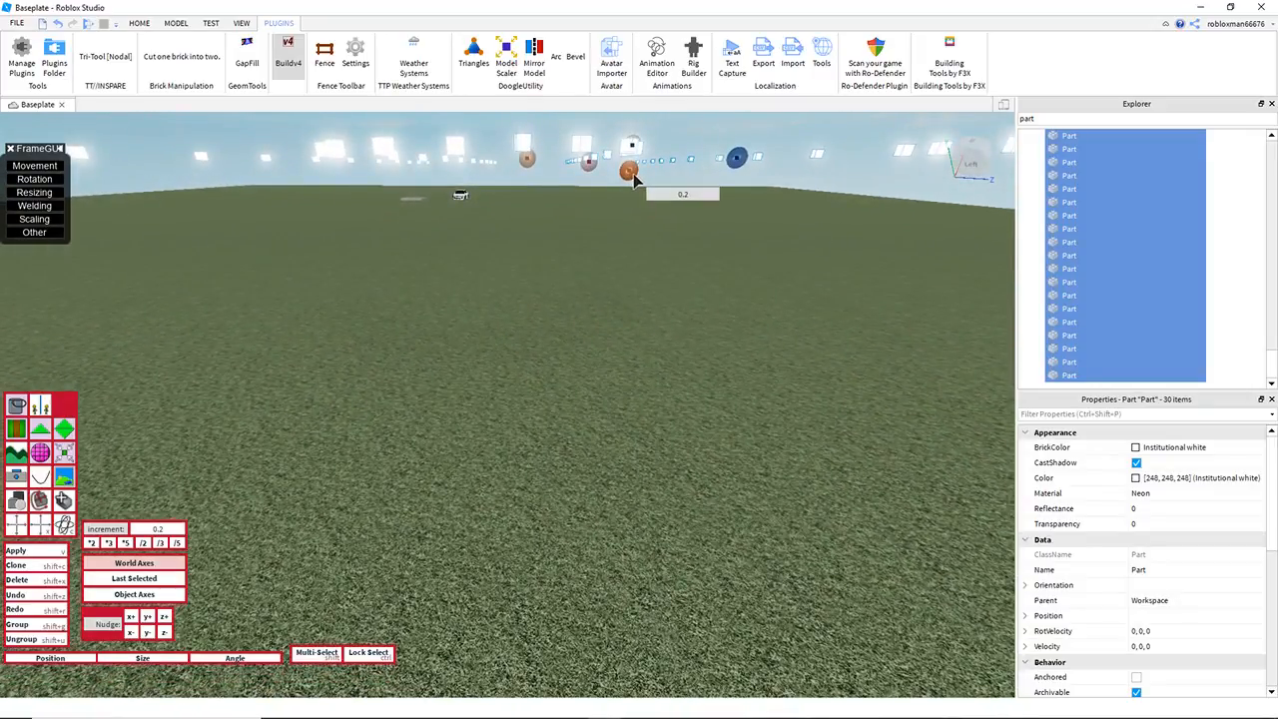
left_click_drag(634, 175, 634, 177)
key("s")
key("ctrl+z")
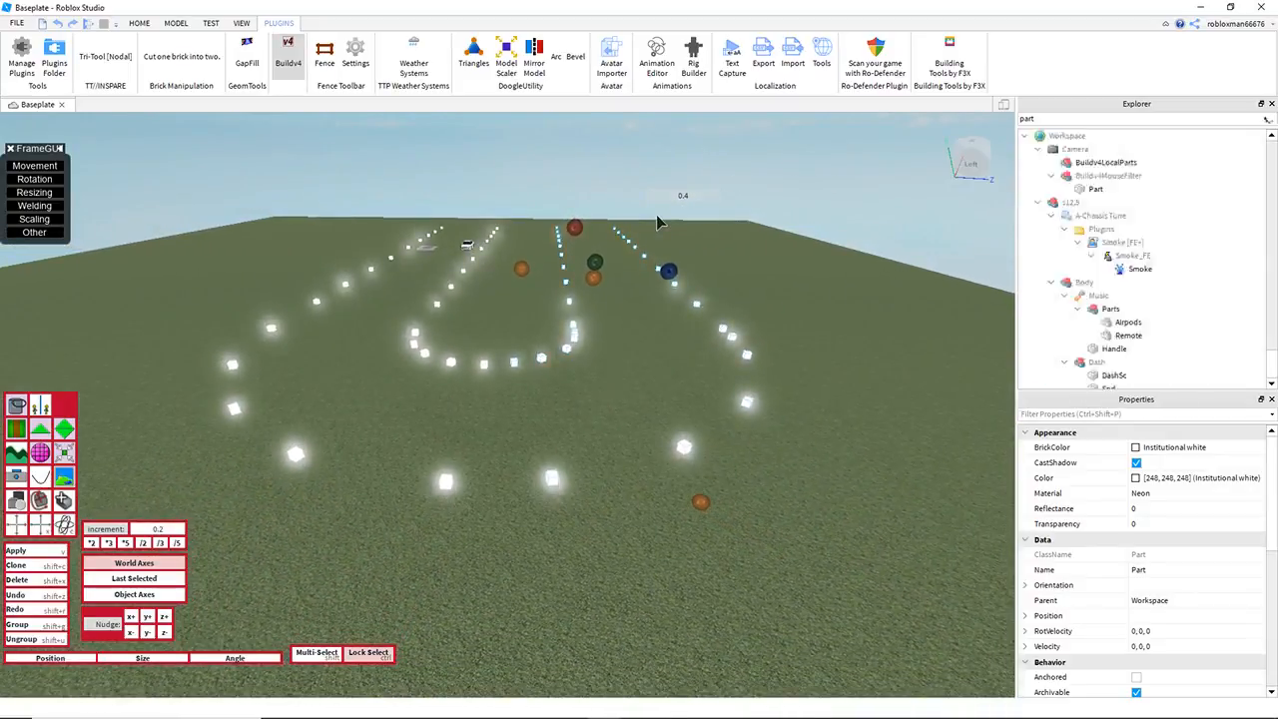
key("ctrl+z")
left_click(785, 225)
Step: Select all the guide cubes of the course with the Buildv4 move handles active
key("w")
right_click_drag(721, 249, 720, 250)
key("w")
right_click_drag(566, 222, 498, 243)
key("s")
key("s")
right_click_drag(258, 213, 259, 214)
right_click_drag(340, 207, 340, 207)
left_click_drag(281, 213, 851, 469)
key("w")
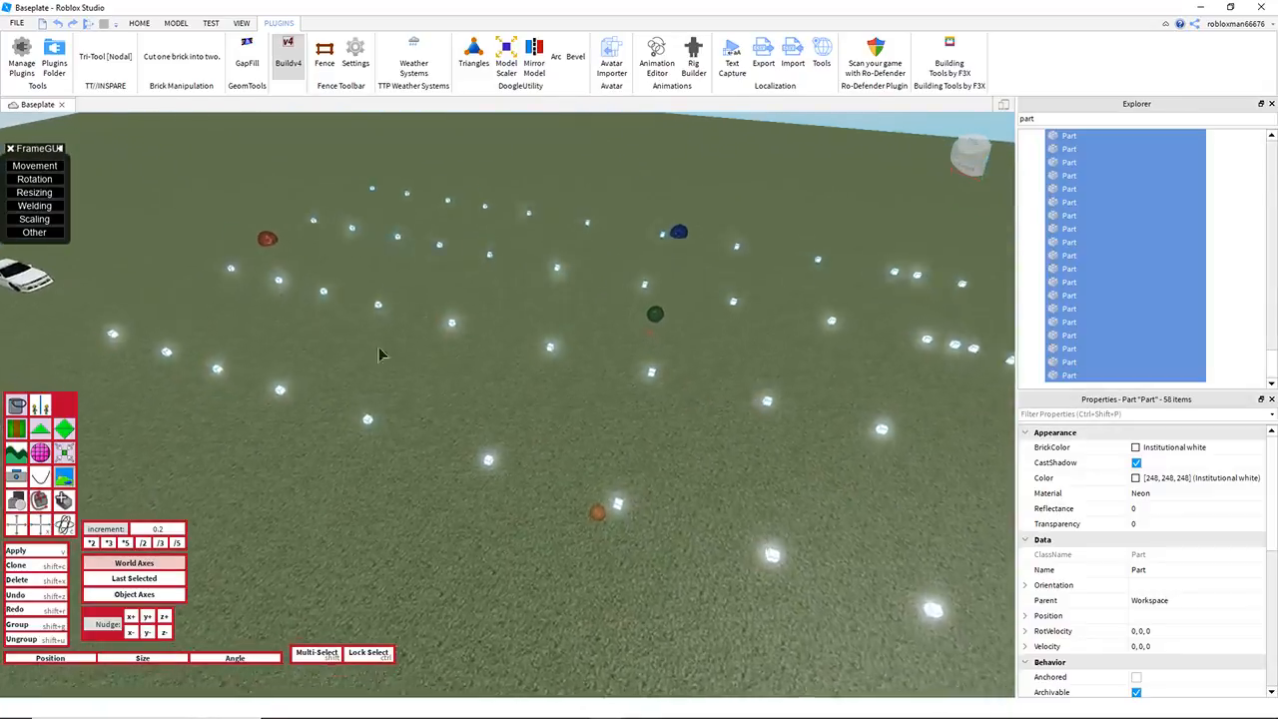
Step: Examine the selected course along its long side, from the car end to the bend and back
key("w")
key("a")
right_click_drag(464, 261, 414, 247)
key("d")
right_click_drag(242, 257, 242, 256)
key("a")
key("d")
key("d")
right_click_drag(672, 299, 672, 299)
key("s")
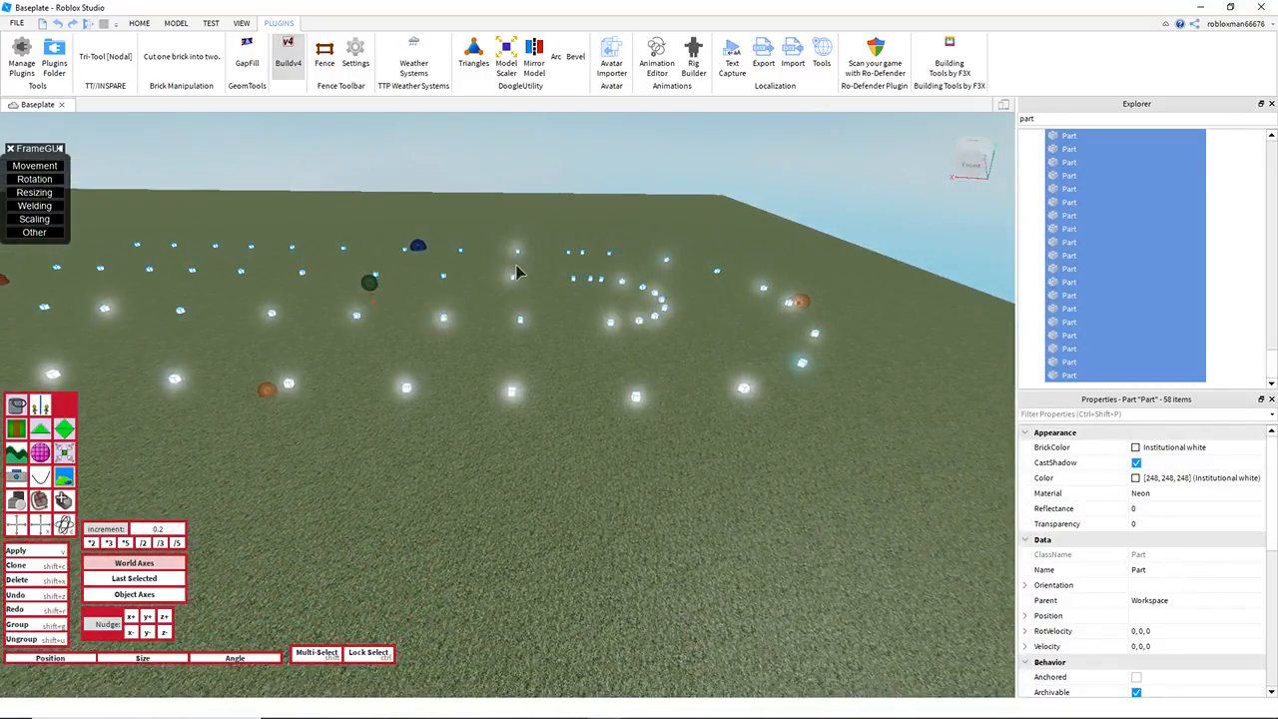
key("a")
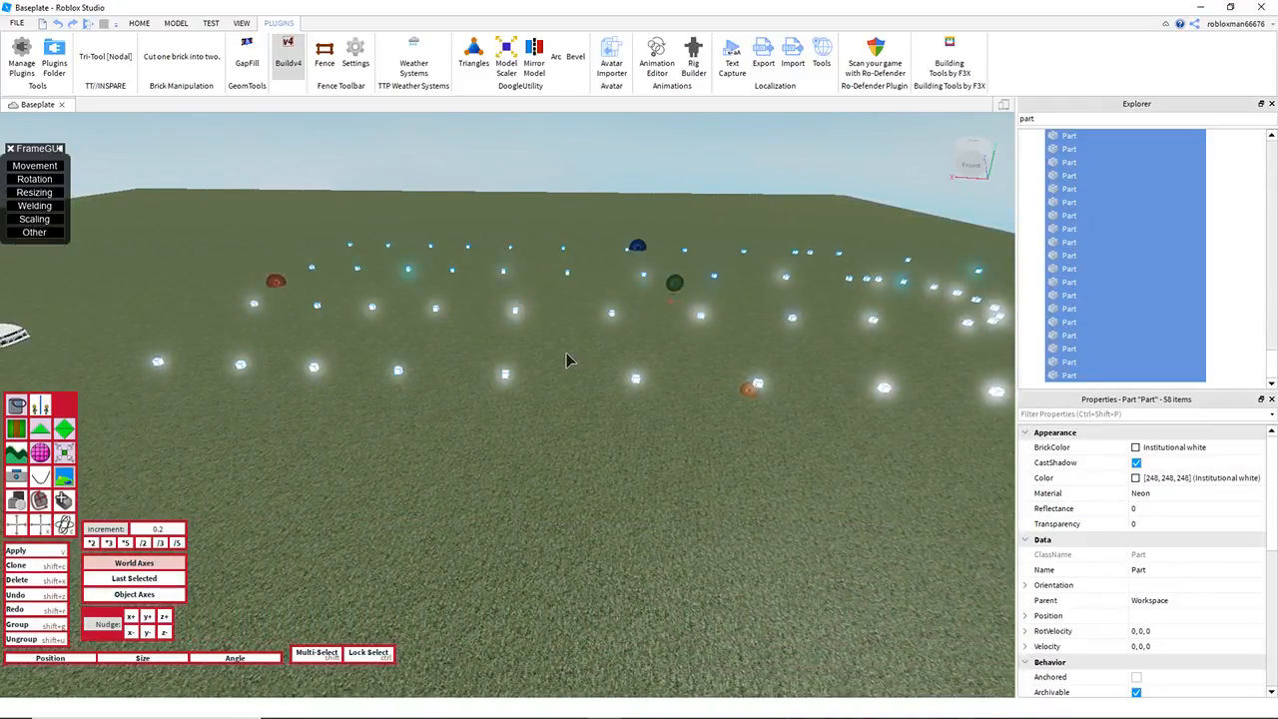
key("s")
Step: Starting at the car end, deselect the near leg's cubes pair by pair, nudging the remaining selection up 0.2 on Y after each pair
key("w")
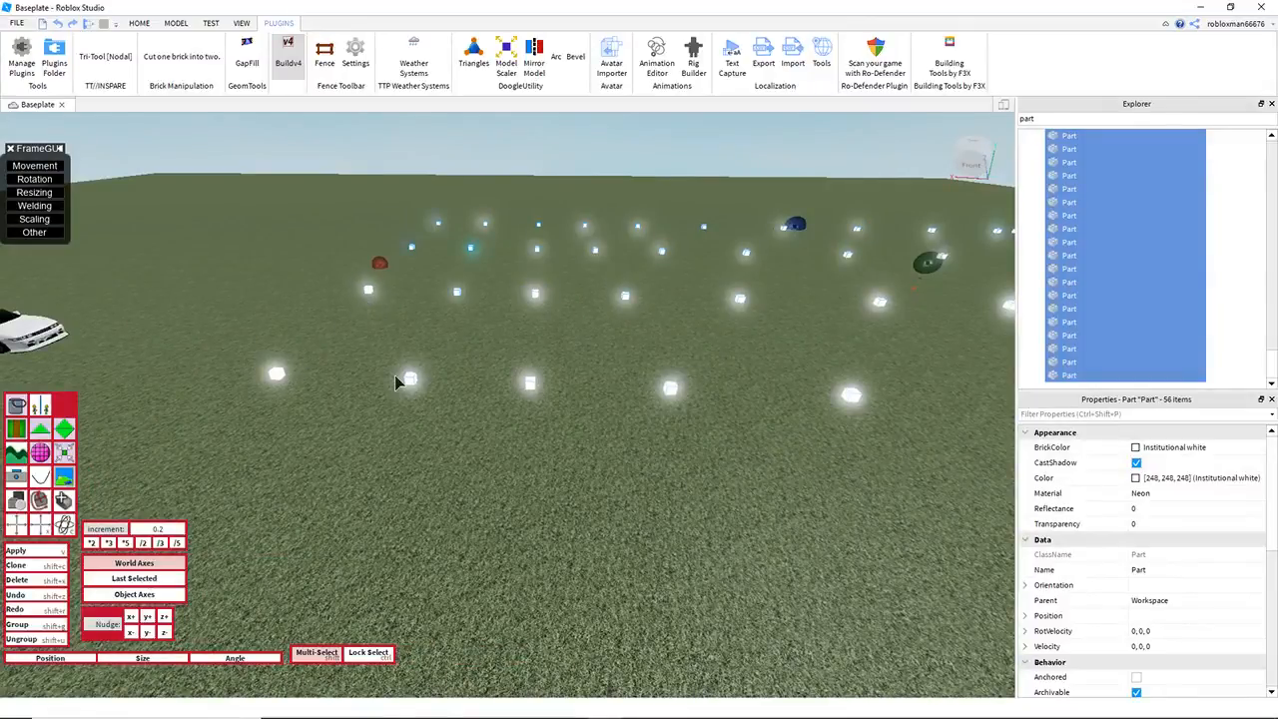
left_click(537, 297, "shift")
left_click(529, 384, "shift")
left_click(851, 398, "shift")
key("w")
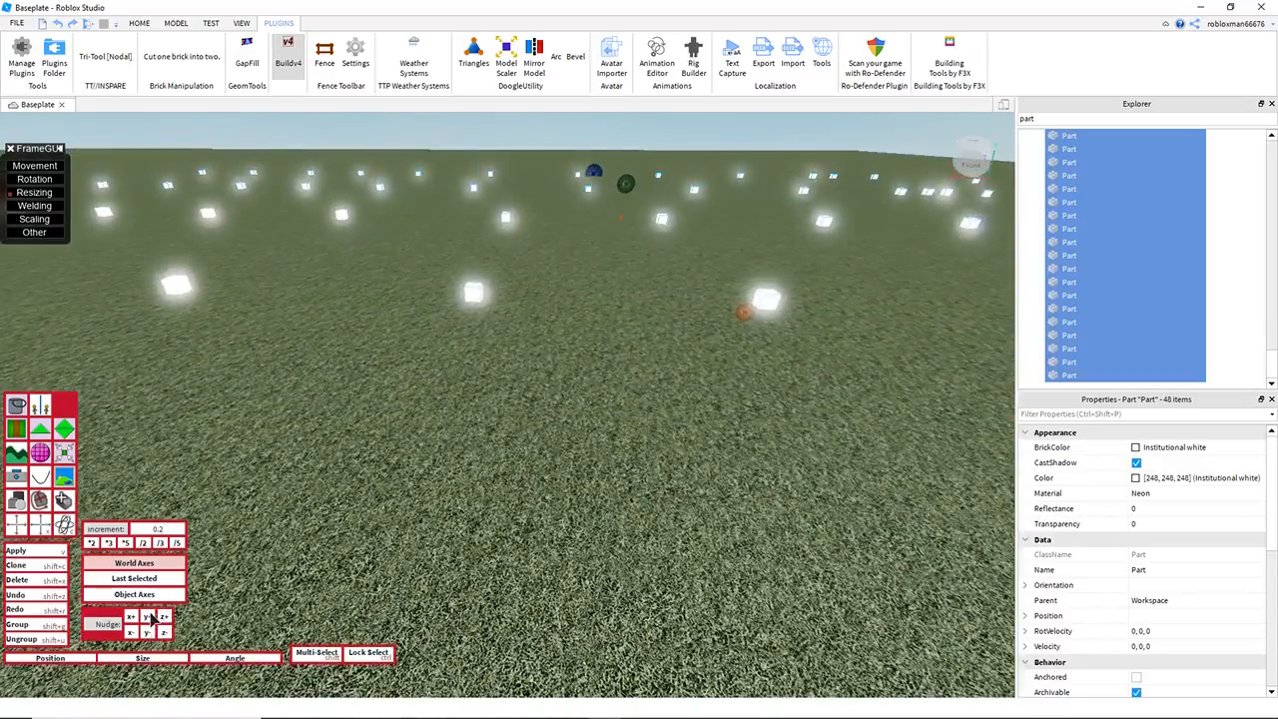
left_click(507, 220, "shift")
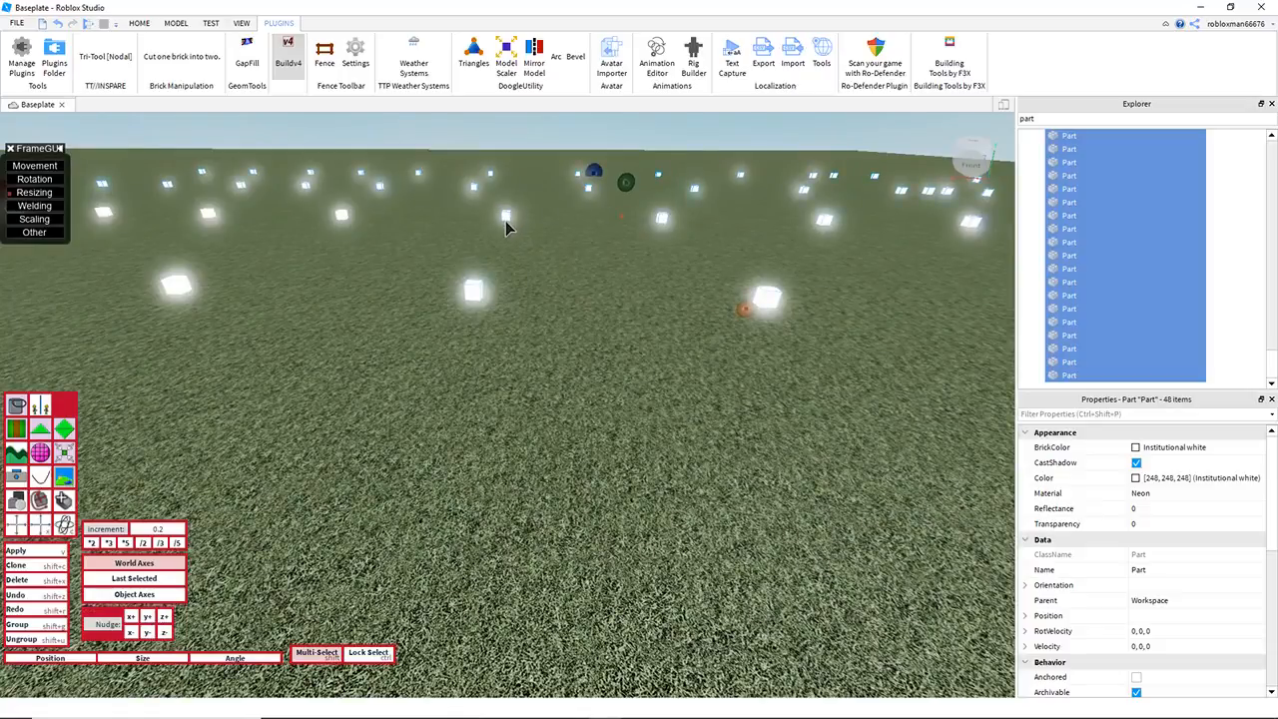
left_click(478, 293, "shift")
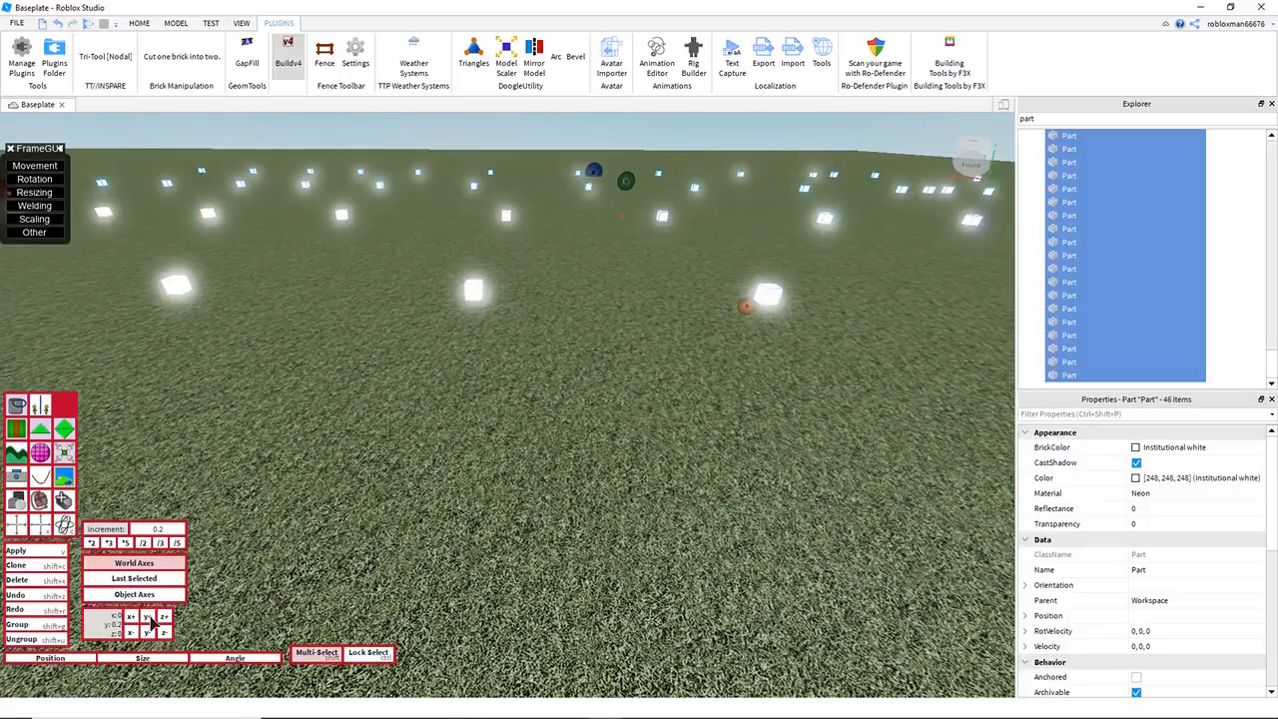
Step: Continue removing cube pairs from the selection toward the bend, raising the remaining cubes another 0.2 on Y per pair
key("d")
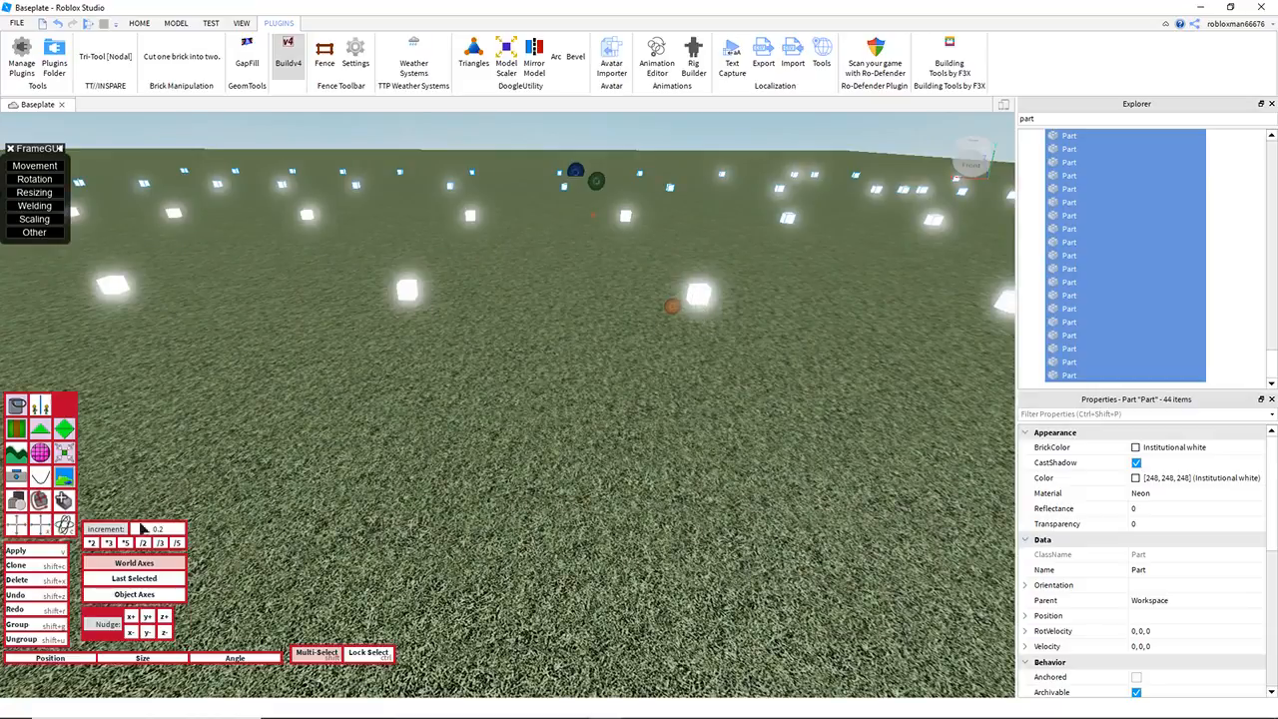
key("d")
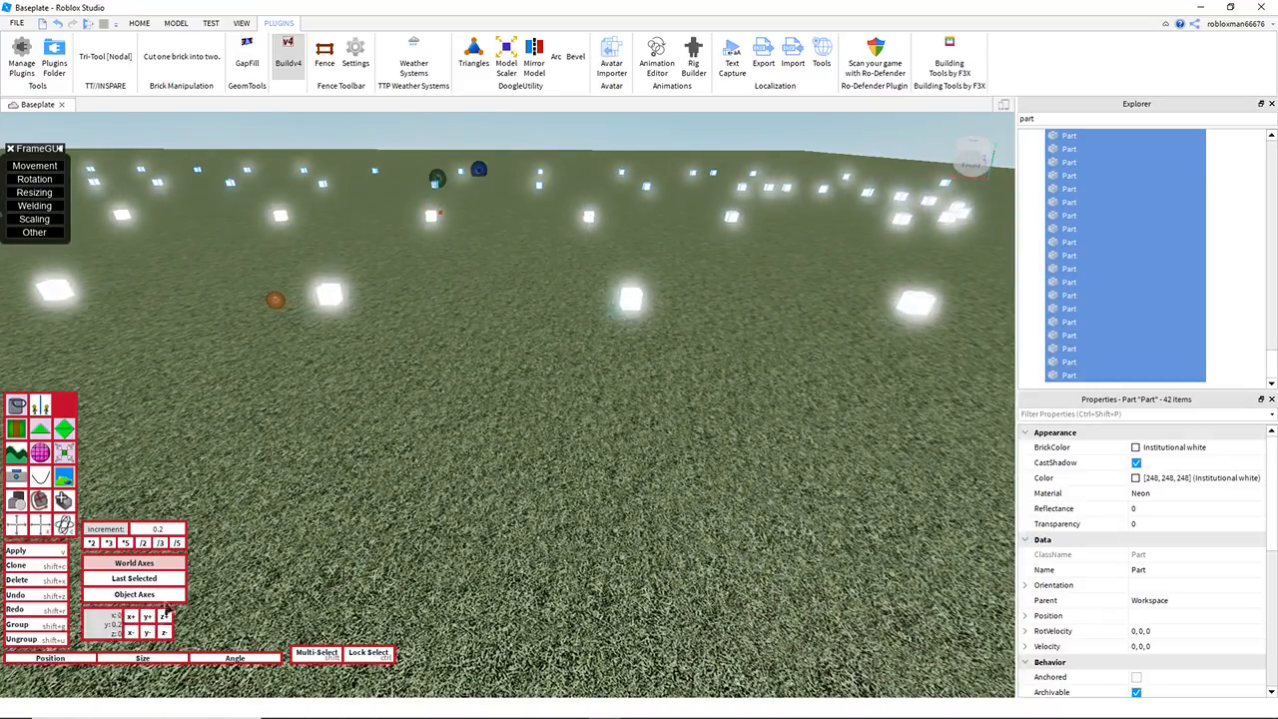
key("d")
left_click(606, 305, "shift")
key("d")
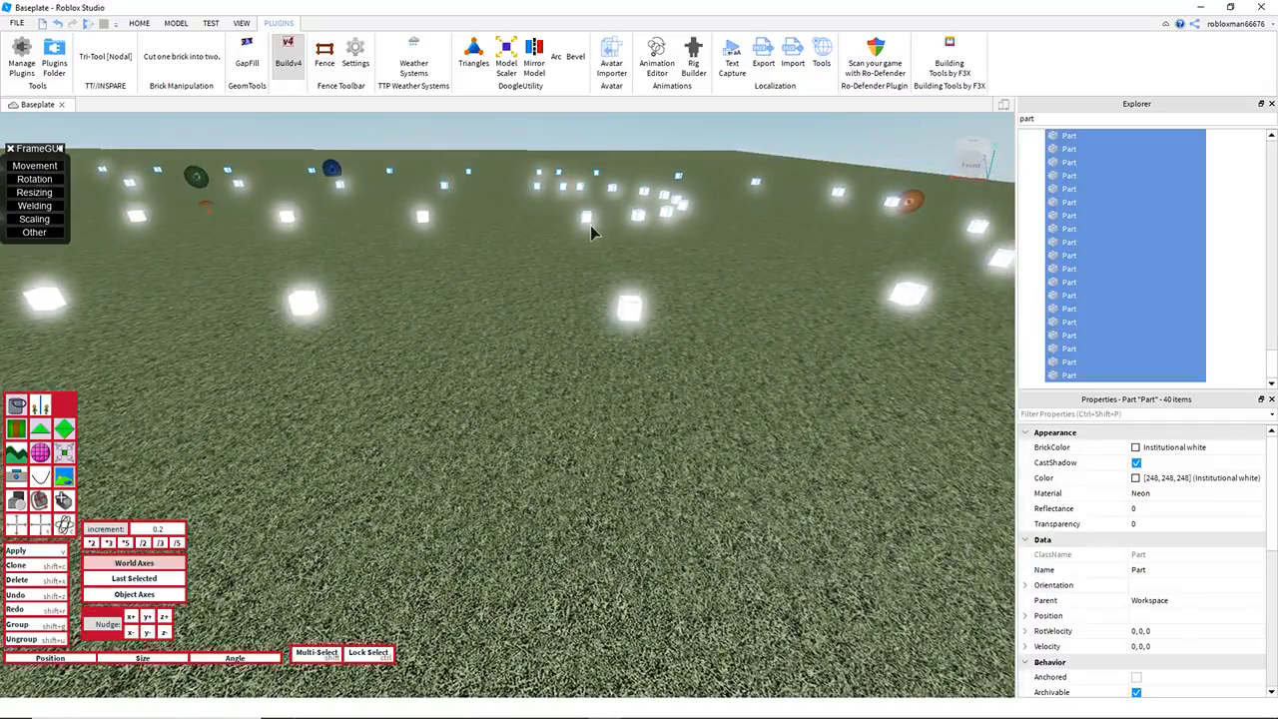
left_click(630, 317, "shift")
key("d")
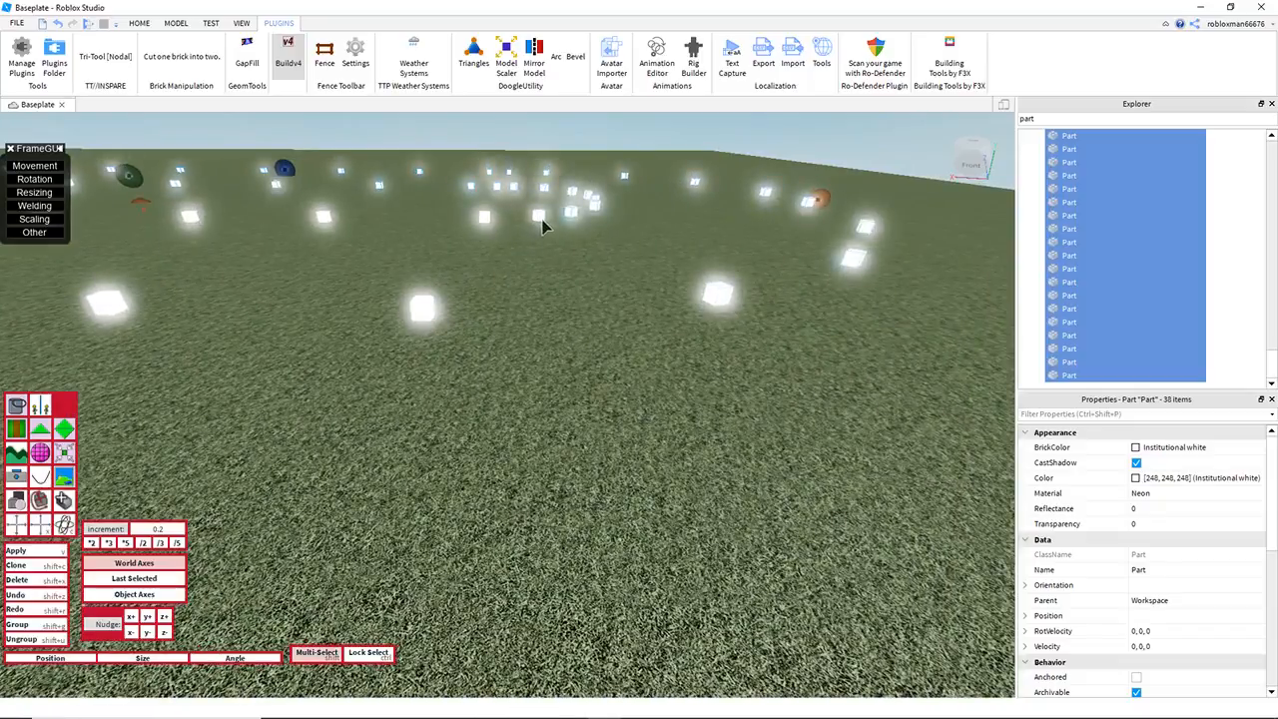
key("d")
right_click_drag(609, 391, 610, 391)
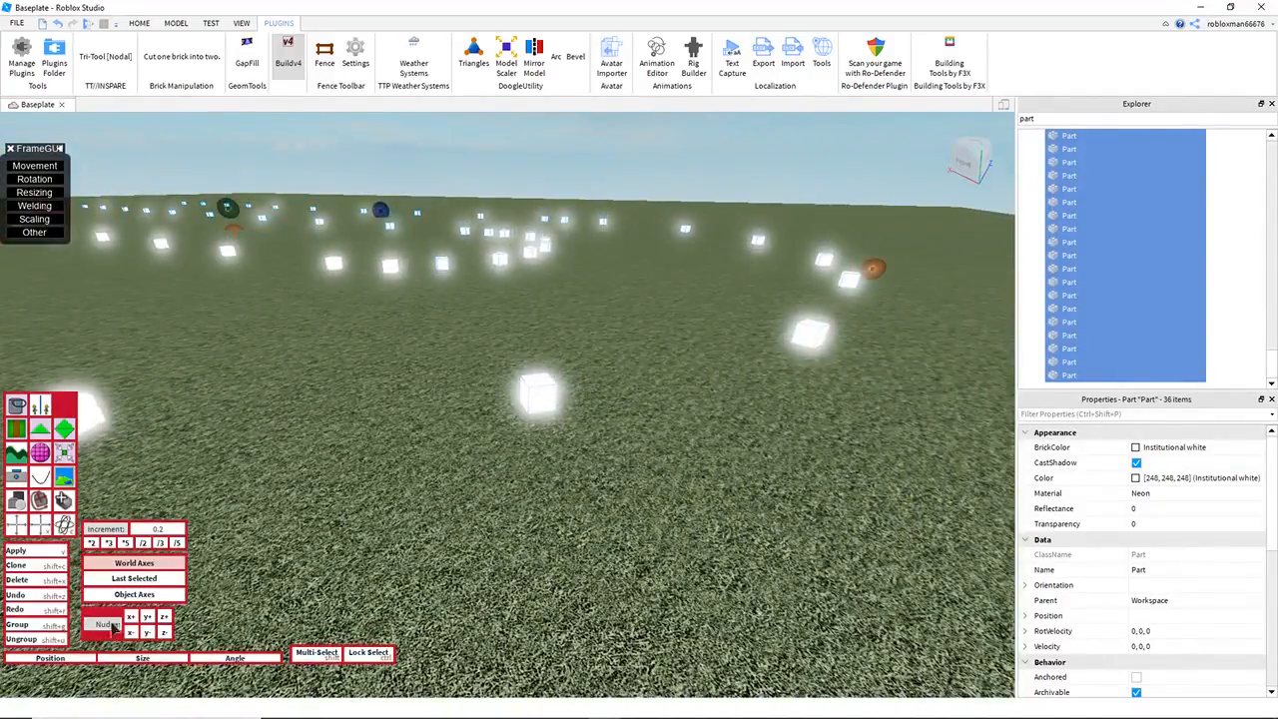
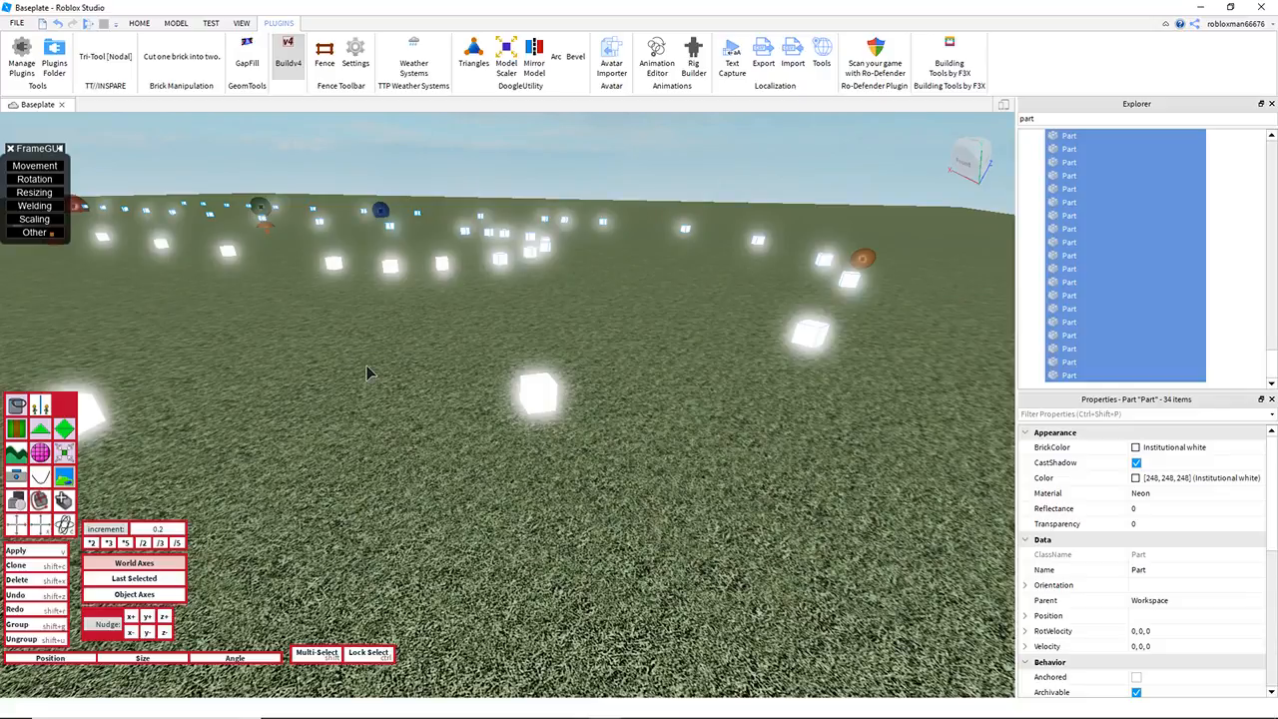
Step: Examine the selected guide cubes from above, along both legs and around the bend
key("s")
right_click_drag(427, 403, 425, 400)
key("w")
key("e")
key("q")
key("e")
key("s")
right_click_drag(513, 356, 512, 355)
key("s")
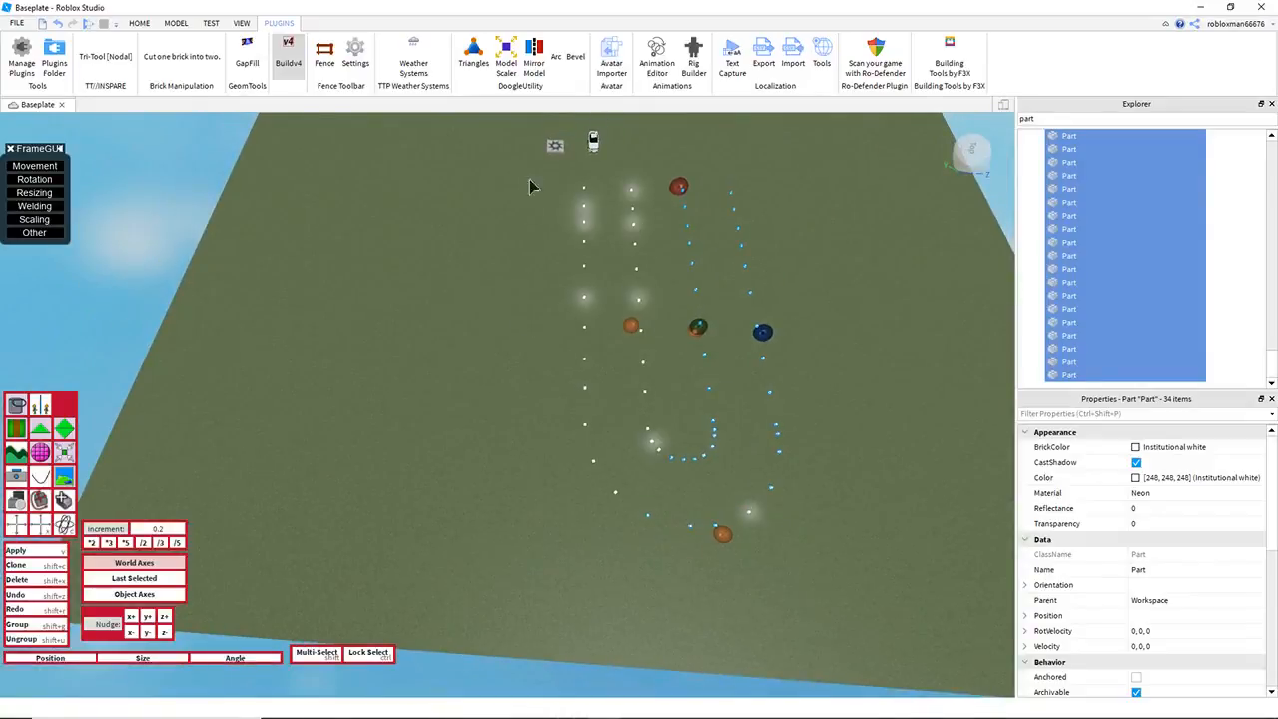
right_click_drag(587, 490, 587, 489)
key("w")
right_click_drag(545, 426, 545, 426)
key("q")
key("w")
key("s")
key("s")
Step: Put the last deselected pair of guide cubes back into the selection
mouse_move(180, 631)
right_mouse_down()
mouse_move(272, 534)
mouse_move(195, 616)
right_mouse_up()
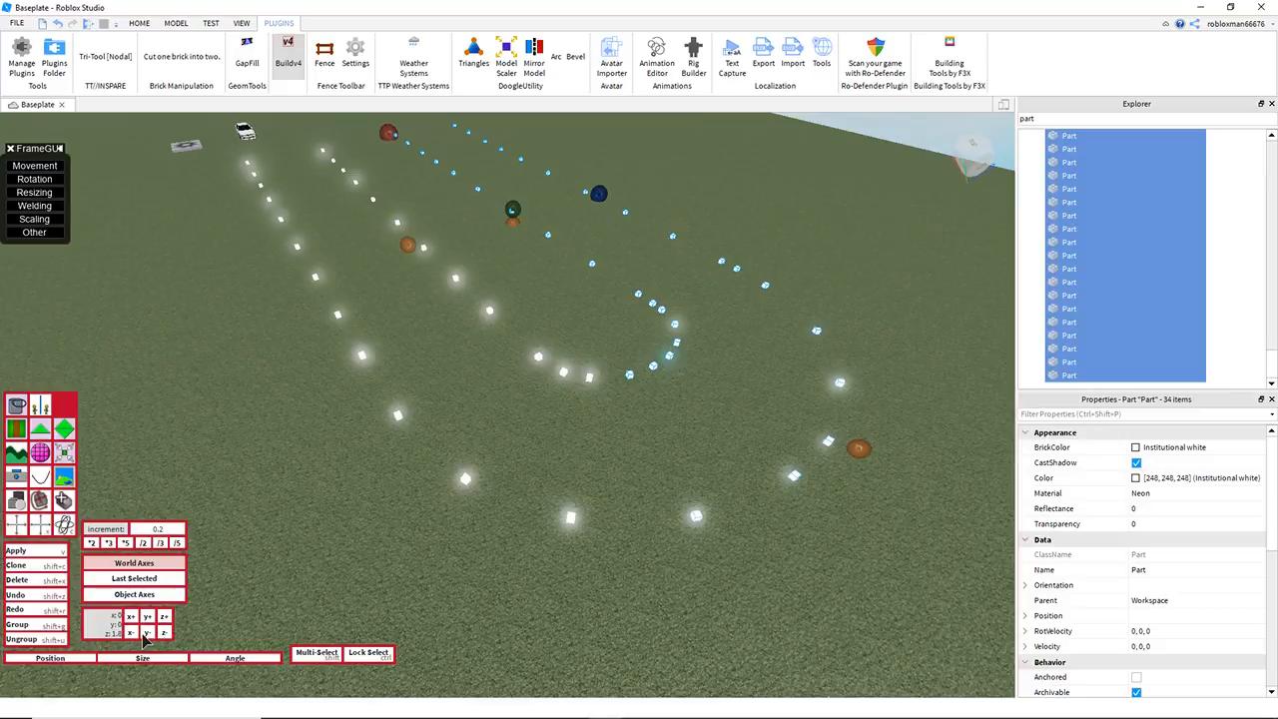
right_click_drag(537, 562, 549, 491)
key("w")
key("w")
key("s")
key("e")
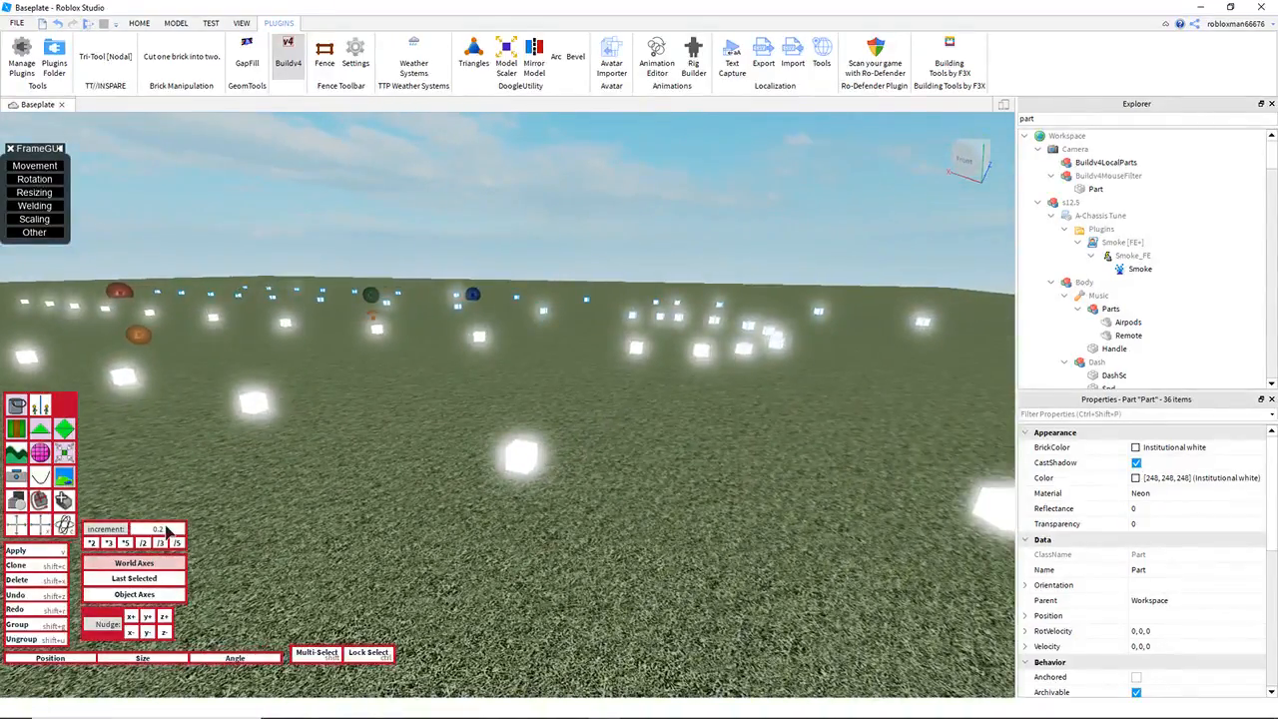
Step: Deselect the next cube pair before the bend and nudge the remaining selection up 0.2 on Y
key("d")
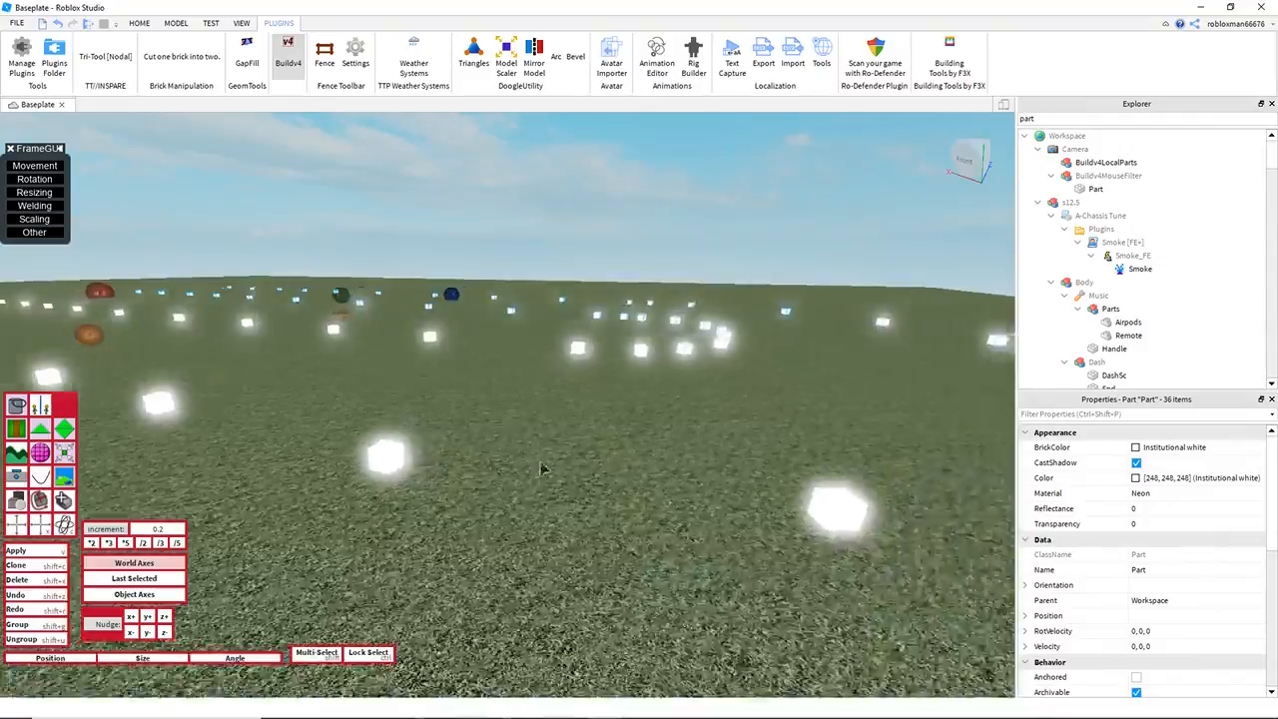
key("w")
key("q")
key("s")
key("e")
key("d")
right_click_drag(544, 326, 544, 329)
key("a")
key("e")
key("s")
key("q")
key("d")
key("d")
key("q")
key("w")
right_click_drag(528, 254, 527, 256)
key("e")
key("a")
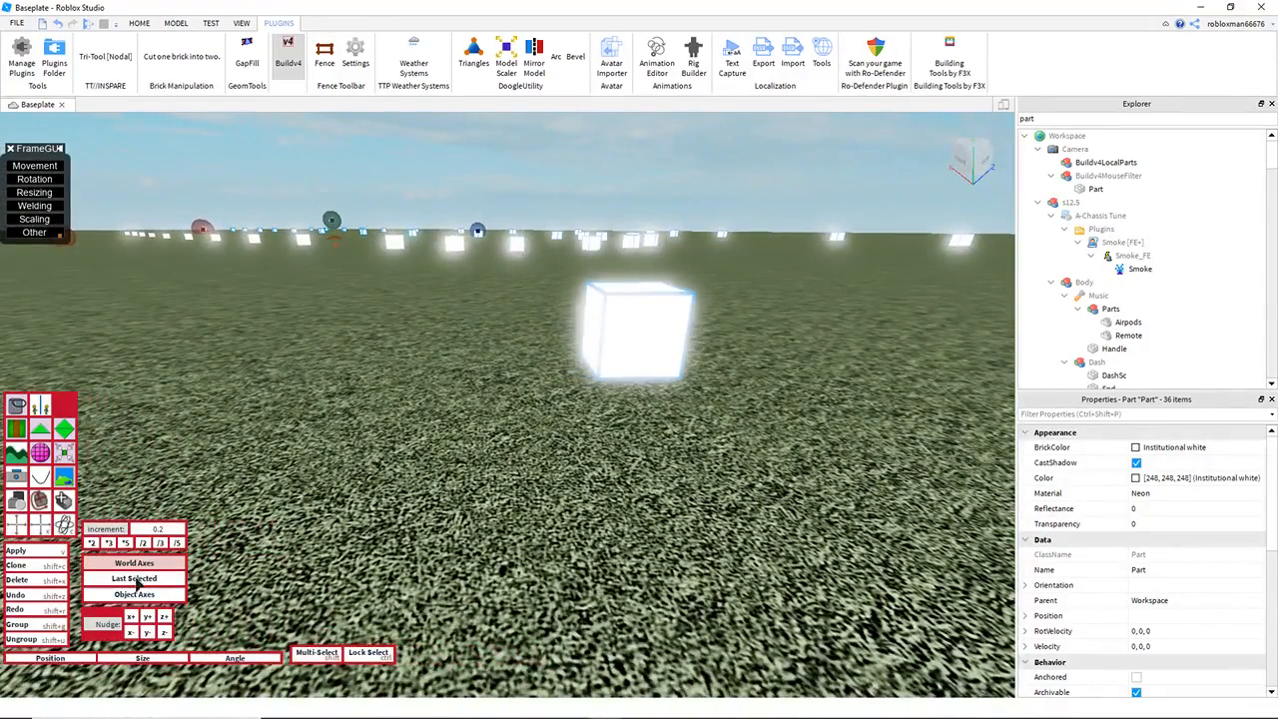
key("q")
left_click(642, 320, "shift")
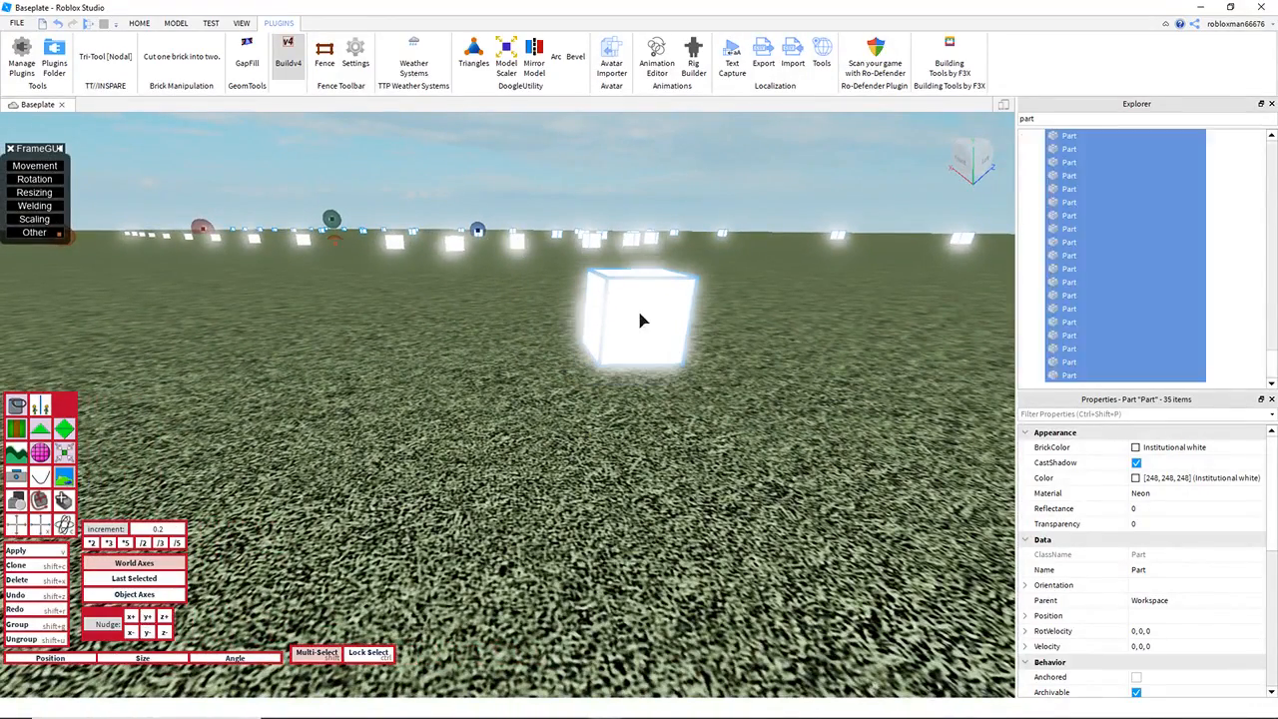
key("a")
key("s")
left_click(152, 615)
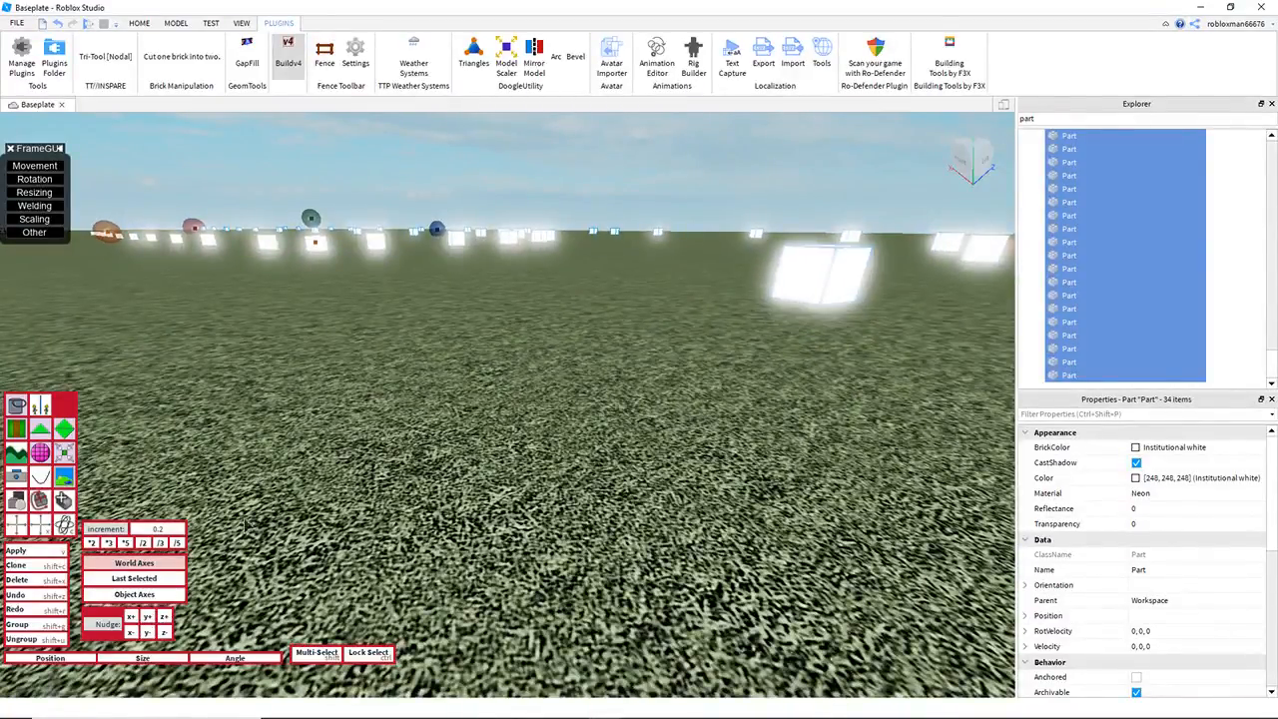
Step: Deselect the cube pairs entering the bend one pair at a time, raising the remaining cubes 0.2 on Y after each
right_click_drag(417, 343, 417, 342)
key("e")
key("d")
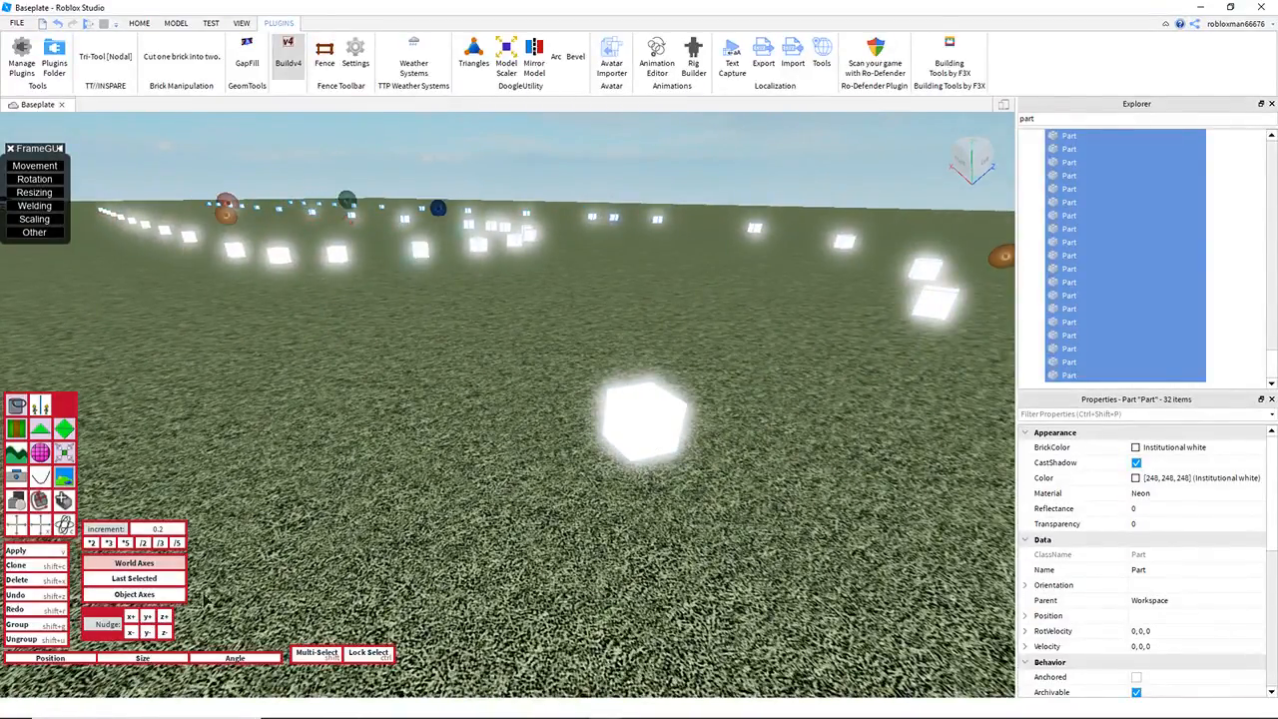
left_click(134, 617)
key("d")
right_click_drag(465, 377, 466, 376)
key("s")
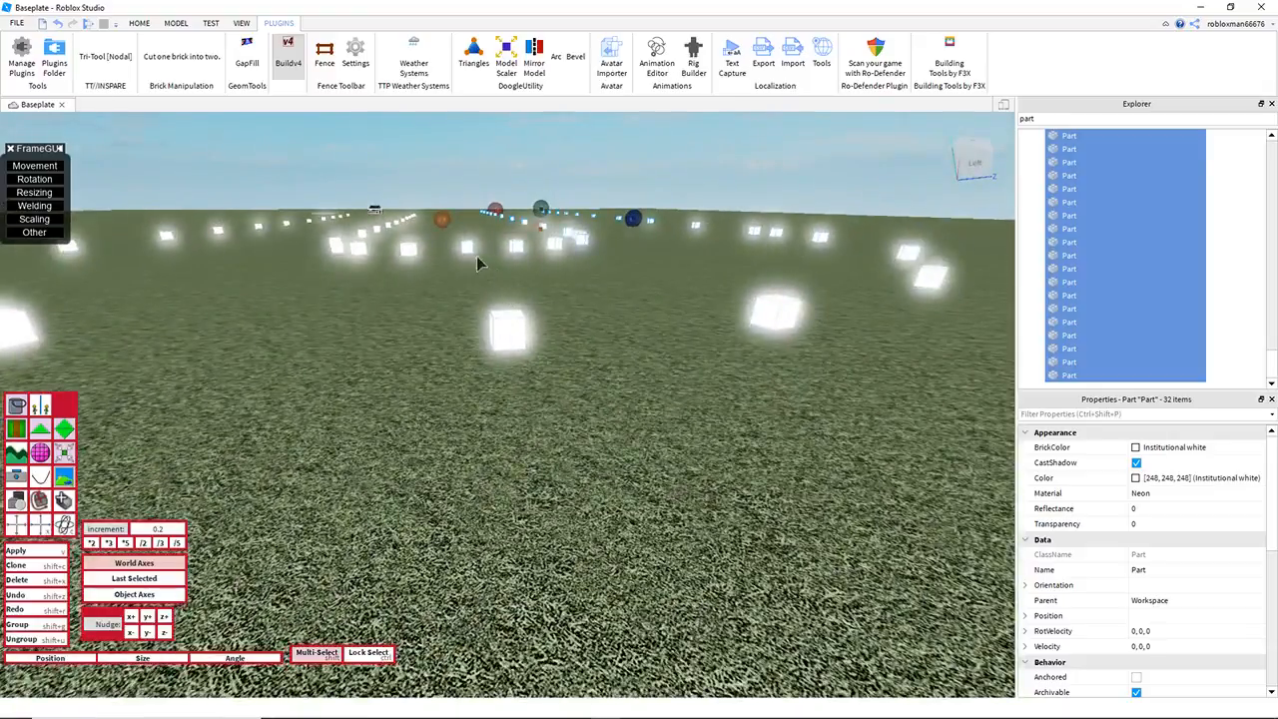
left_click(144, 629)
right_click_drag(572, 274, 573, 275)
key("d")
key("e")
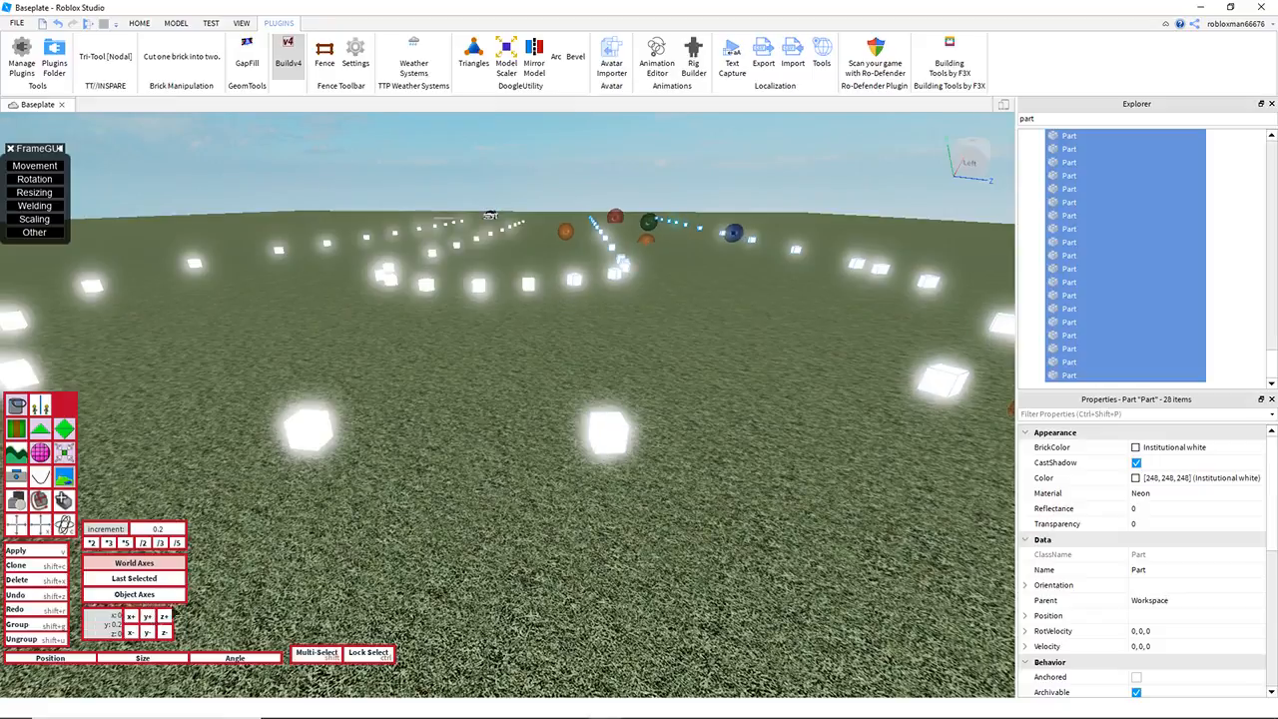
Step: Remove the cube pairs around the middle of the bend from the selection, nudging the rest up 0.2 on Y per pair
key("d")
right_click_drag(409, 353, 409, 352)
key("e")
left_click(473, 316, "shift")
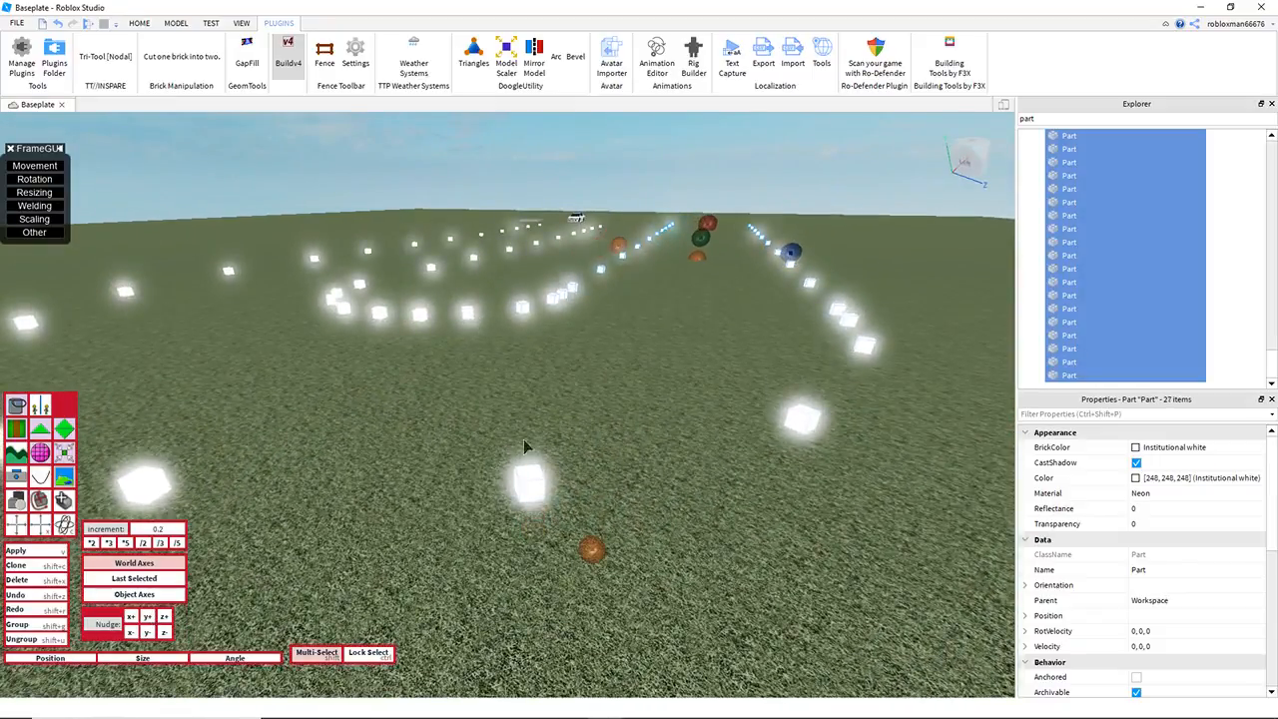
left_click(151, 619)
key("d")
right_click_drag(463, 400, 463, 401)
key("a")
right_click_drag(591, 364, 590, 362)
key("d")
key("q")
key("w")
left_click(514, 276, "shift")
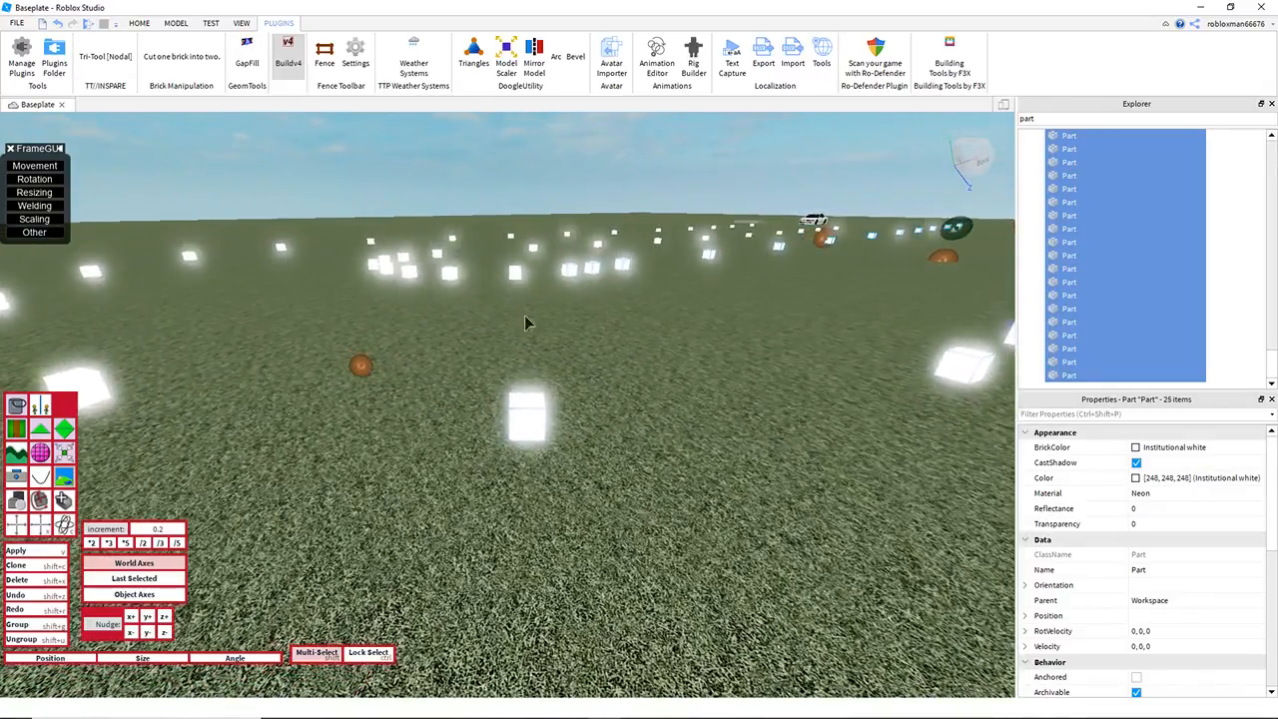
left_click(540, 427, "shift")
key("d")
left_click(149, 617)
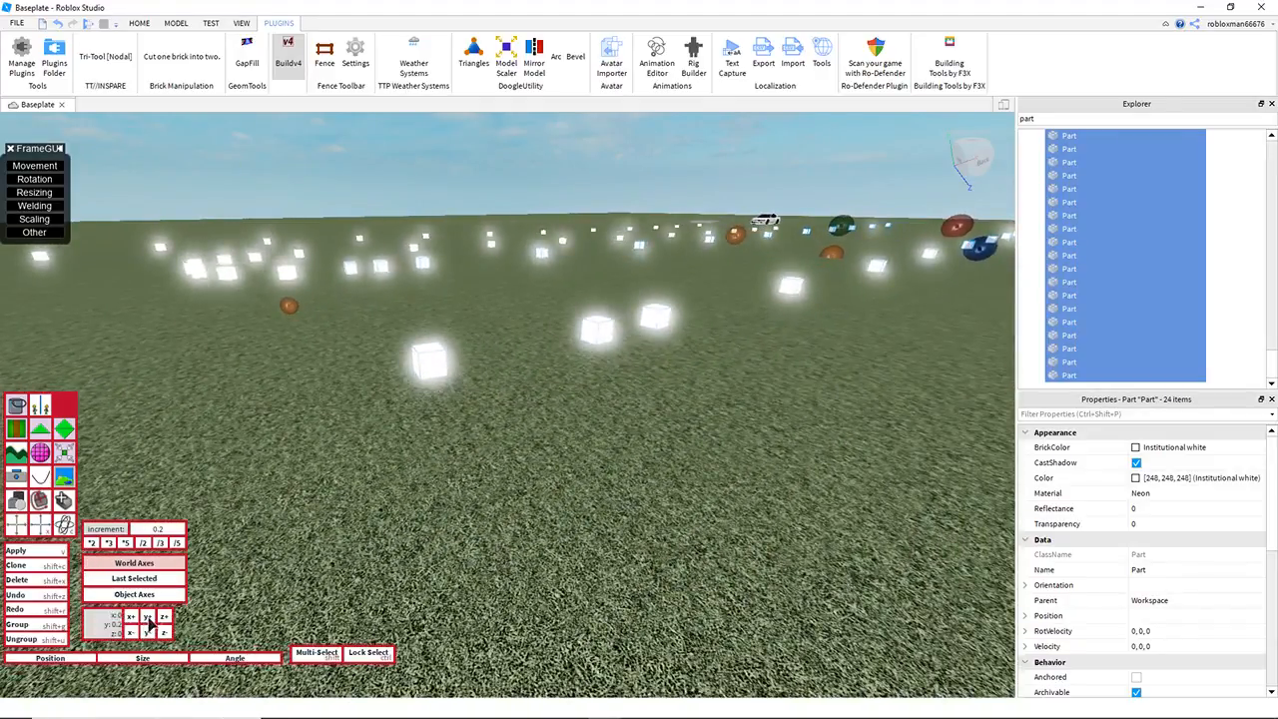
Step: Deselect the cube pairs leaving the bend, lifting the remaining selection 0.2 on Y between pairs
key("e")
right_click_drag(460, 370, 461, 370)
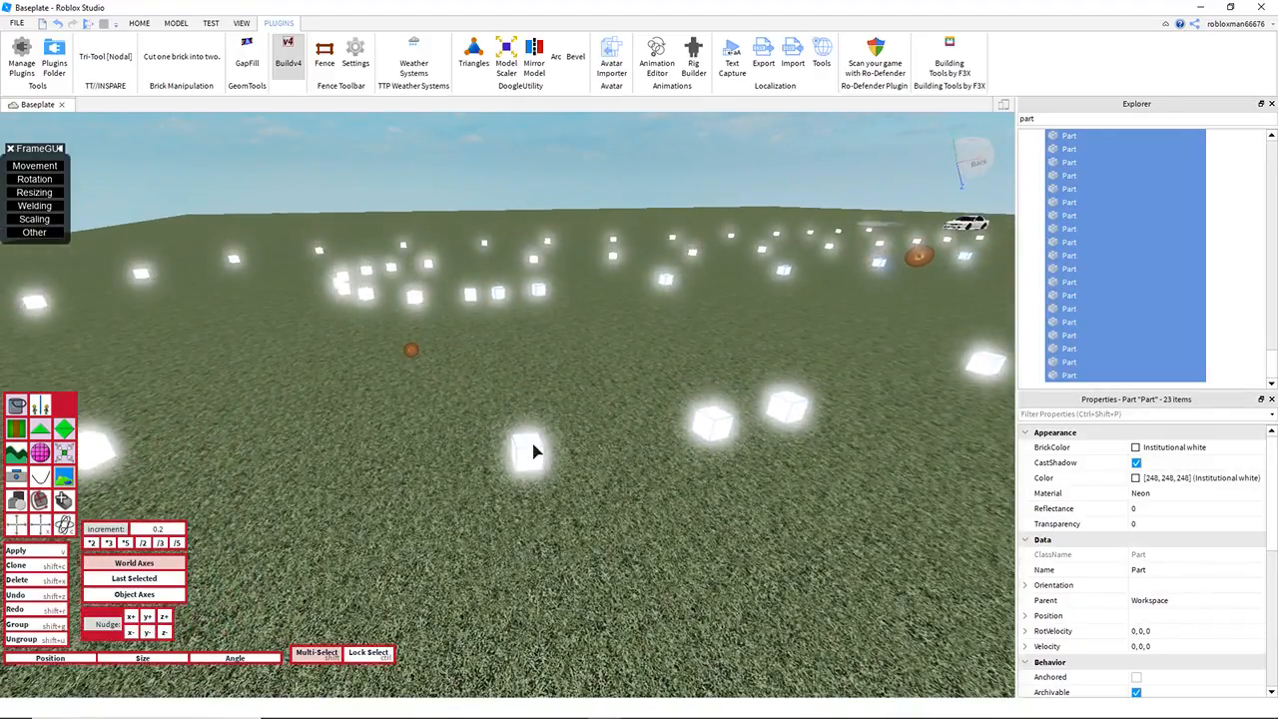
left_click(149, 618)
key("d")
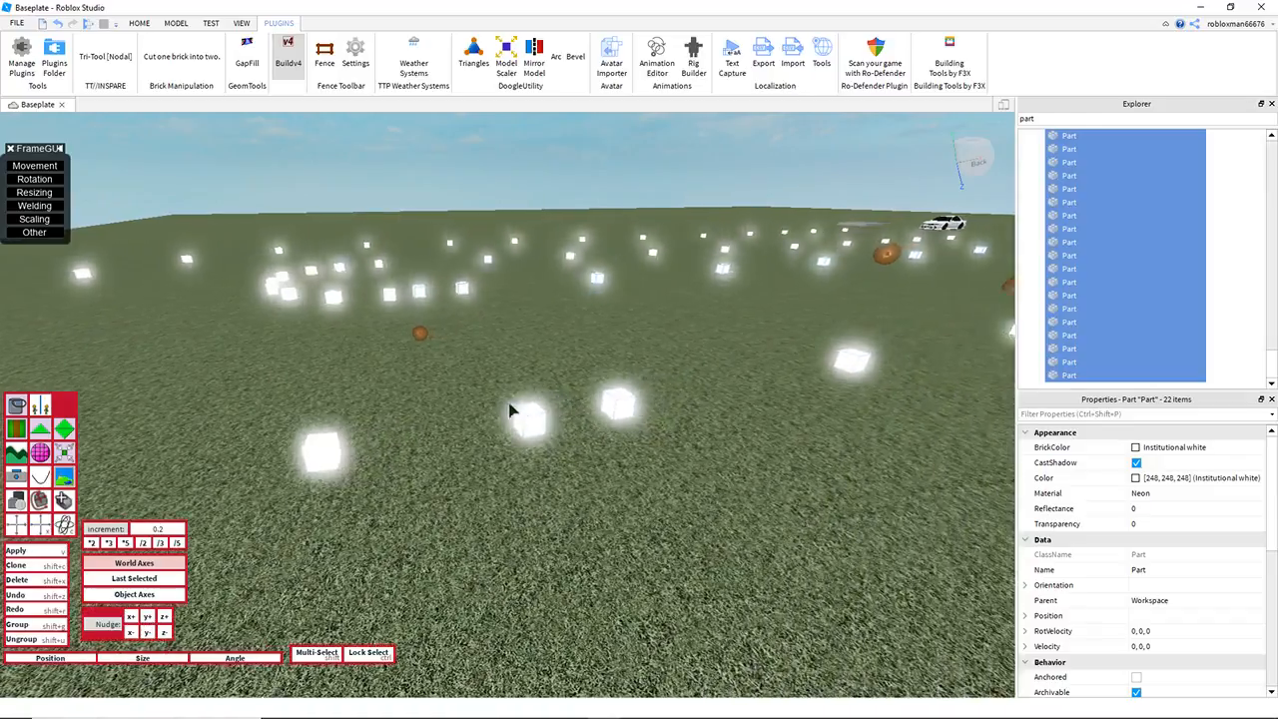
right_click_drag(479, 348, 480, 347)
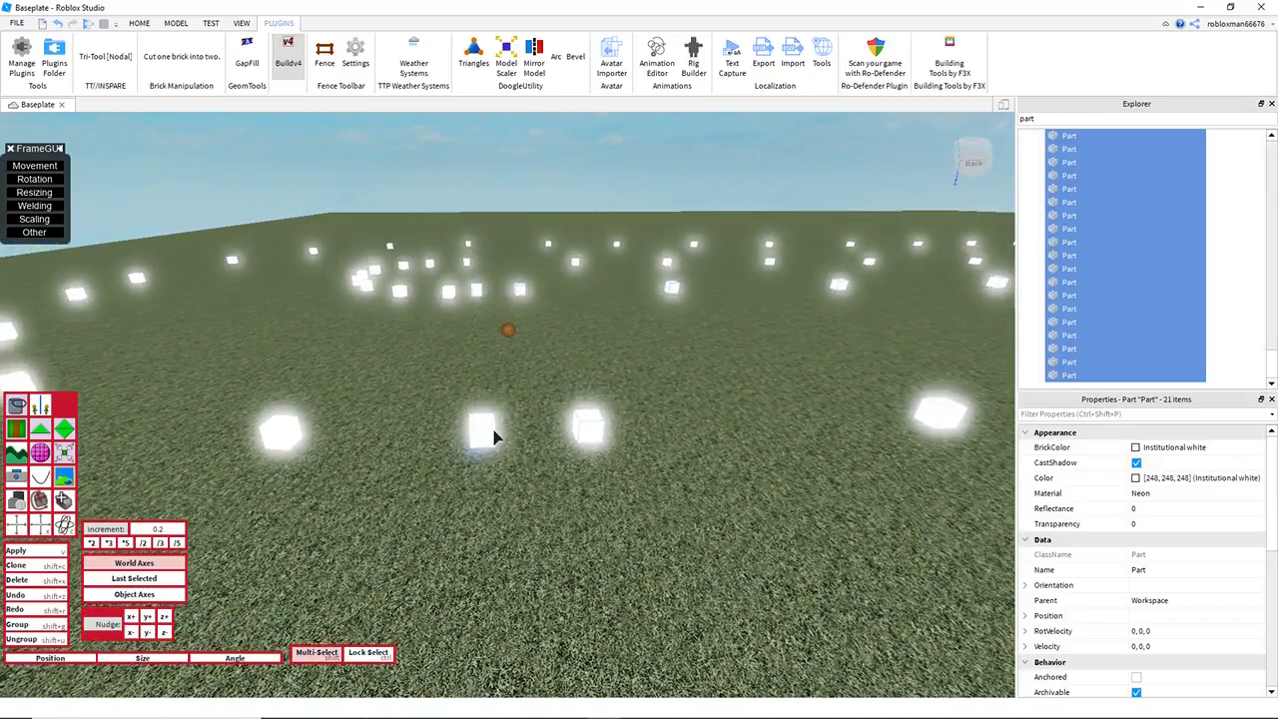
key("d")
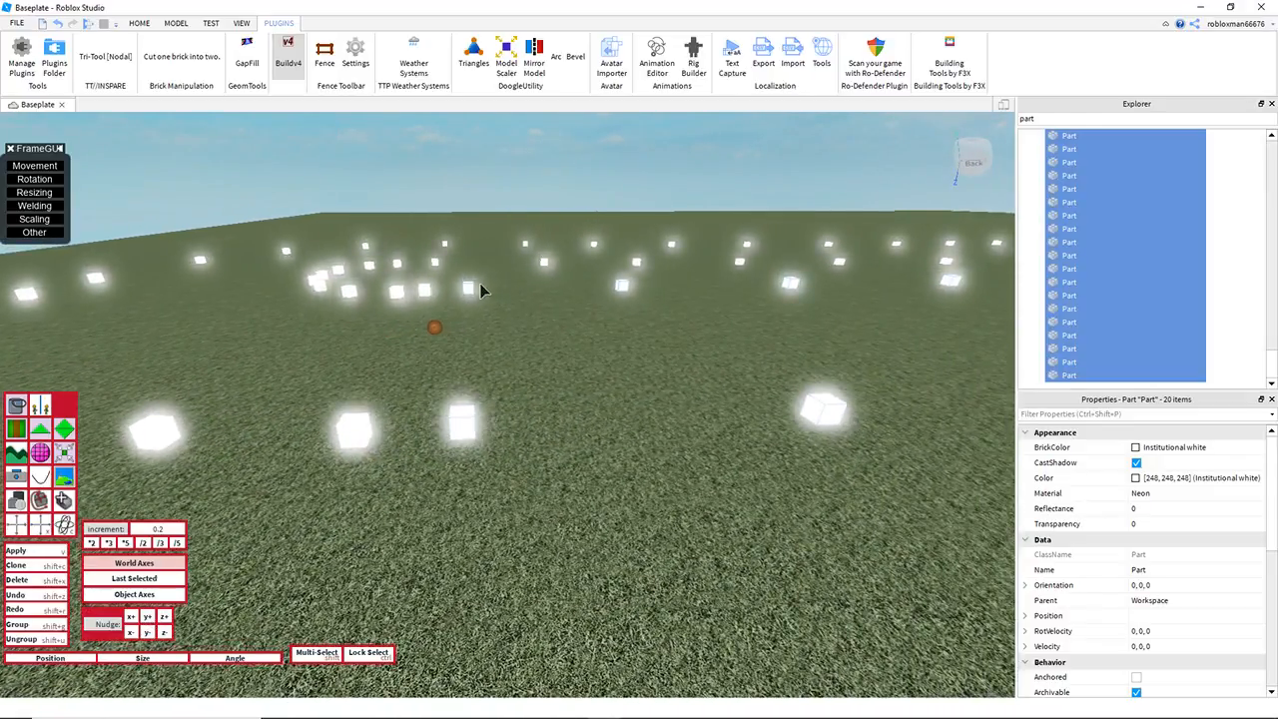
key("d")
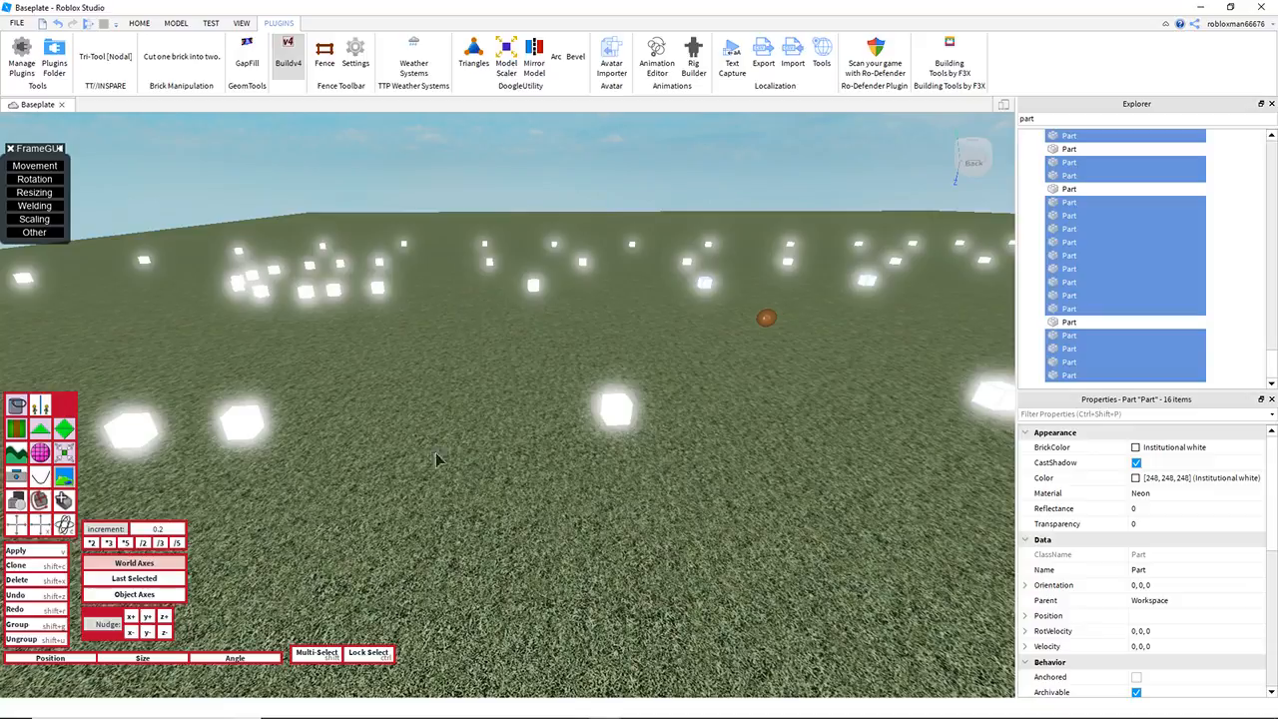
Step: Set the nudge increment to 0.4 and raise the remaining far-leg cubes on Y, deselecting another pair after each nudge
key("d")
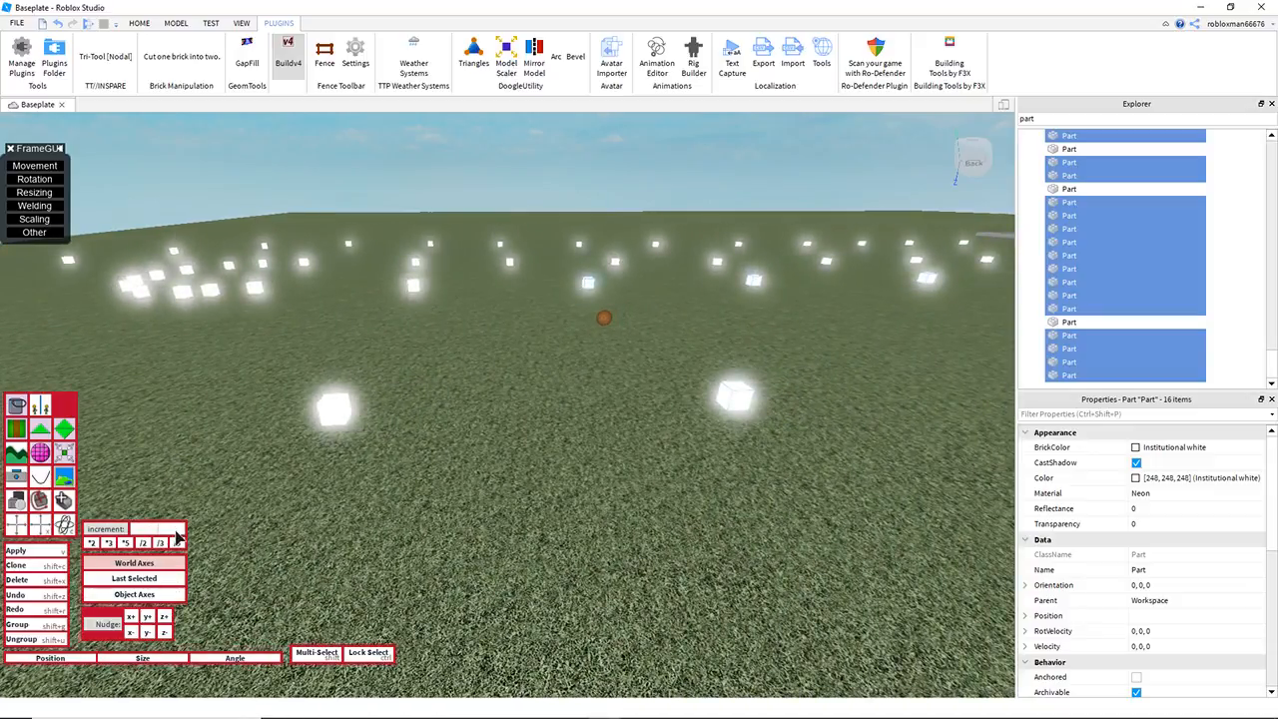
key("d")
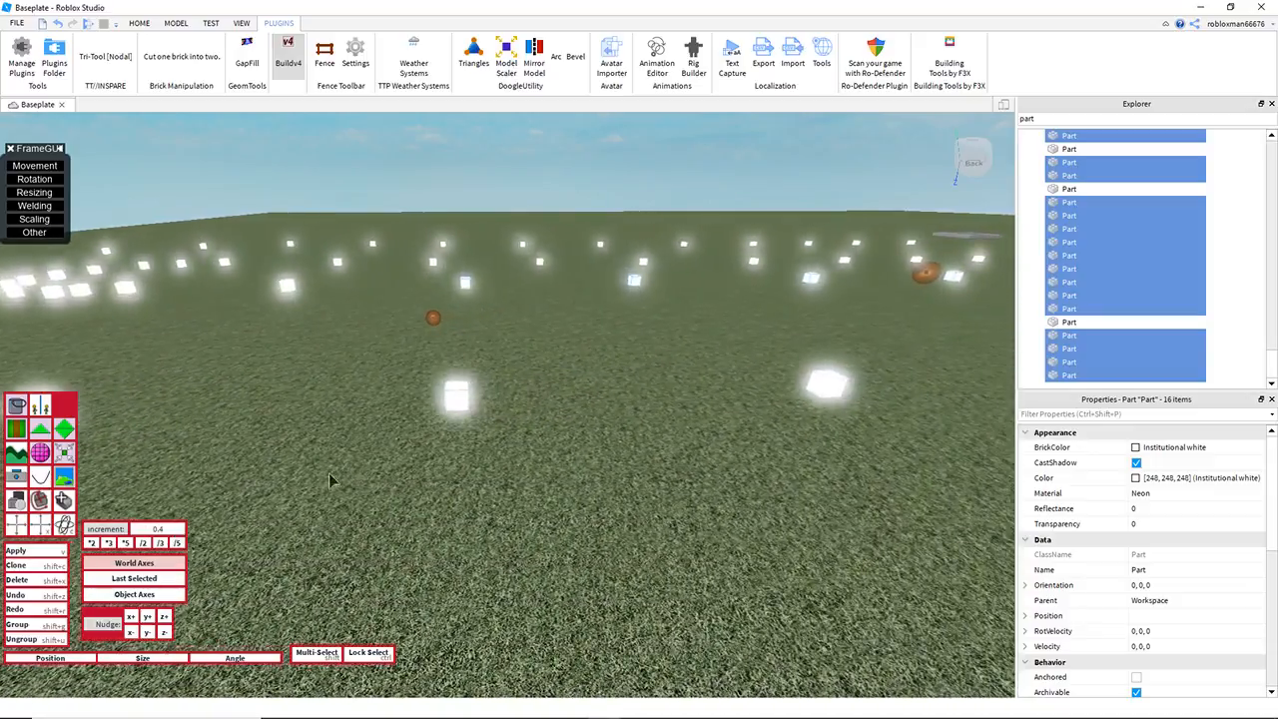
left_click(150, 617)
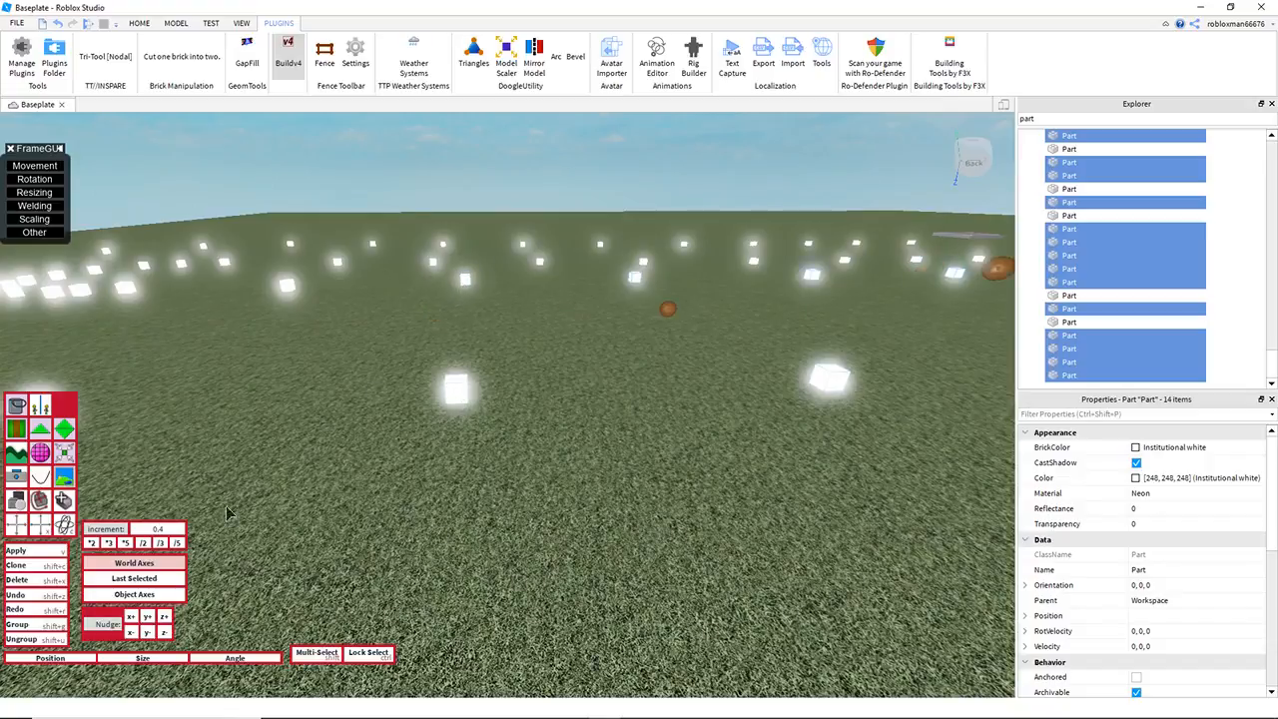
key("a")
key("a")
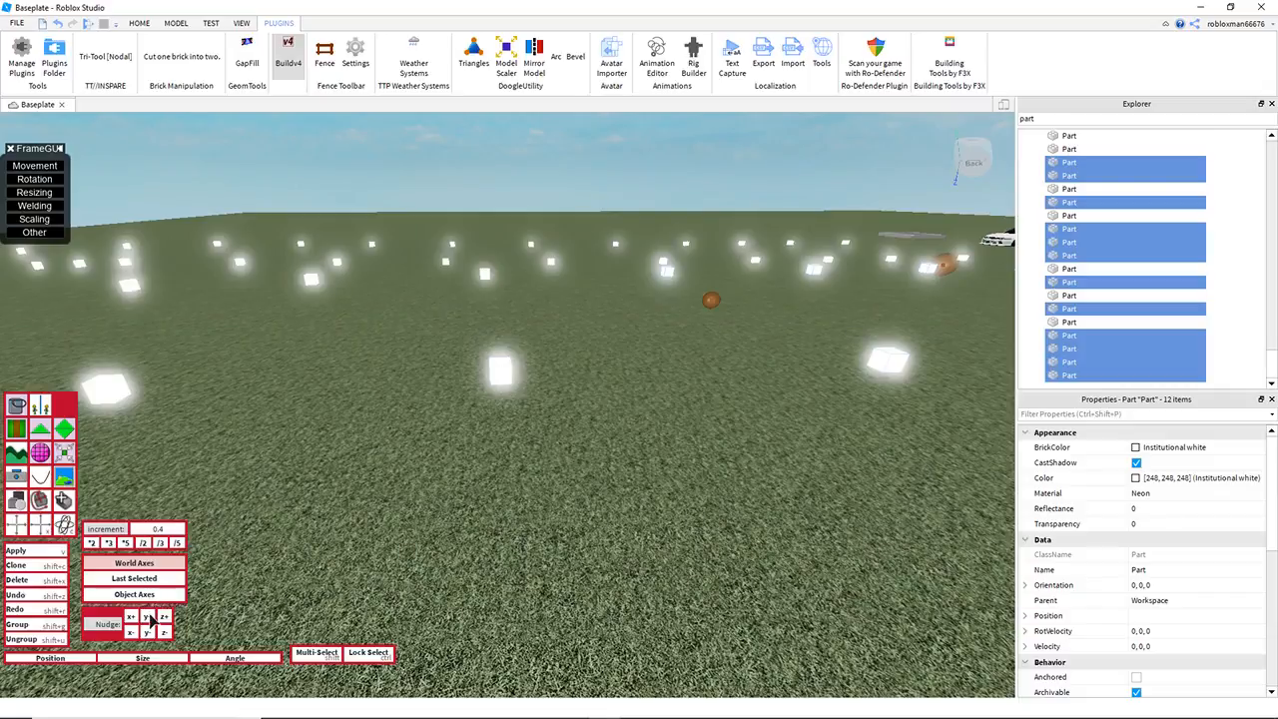
key("d")
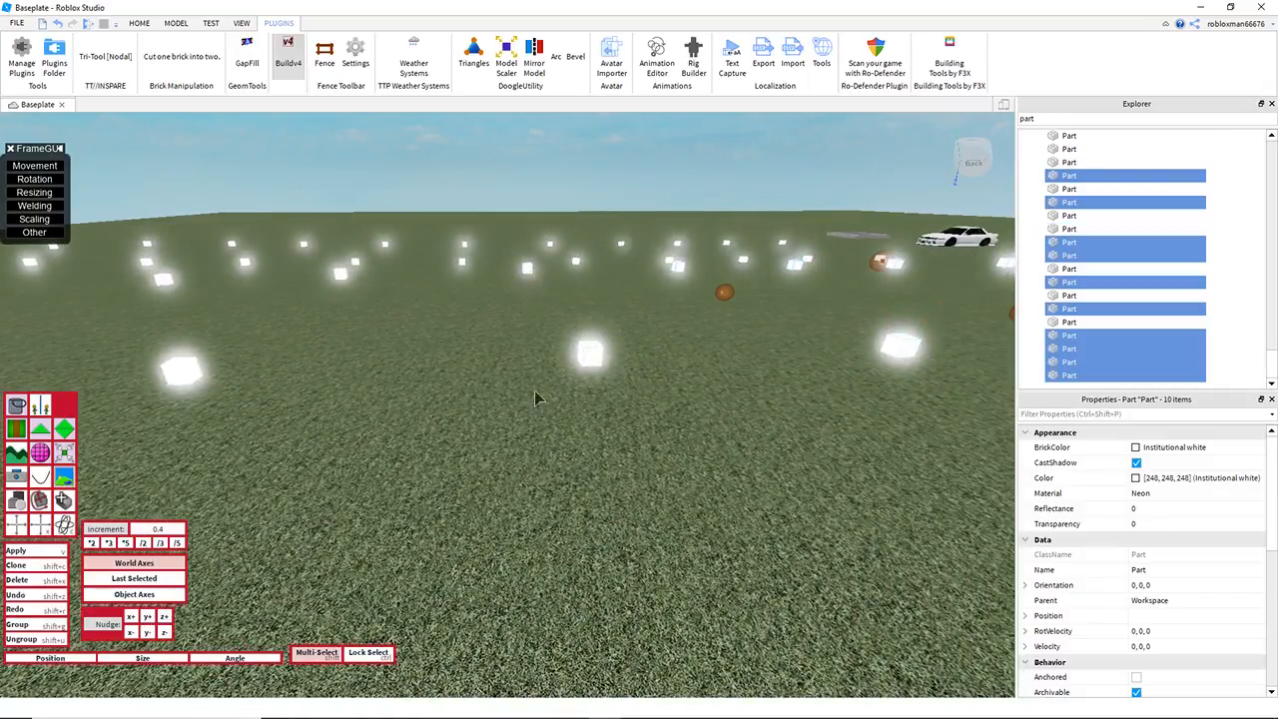
Step: Finish raising the far leg's last cube pairs by 0.4 on Y per pair, then clear the selection
scroll(548, 261, "down", 4)
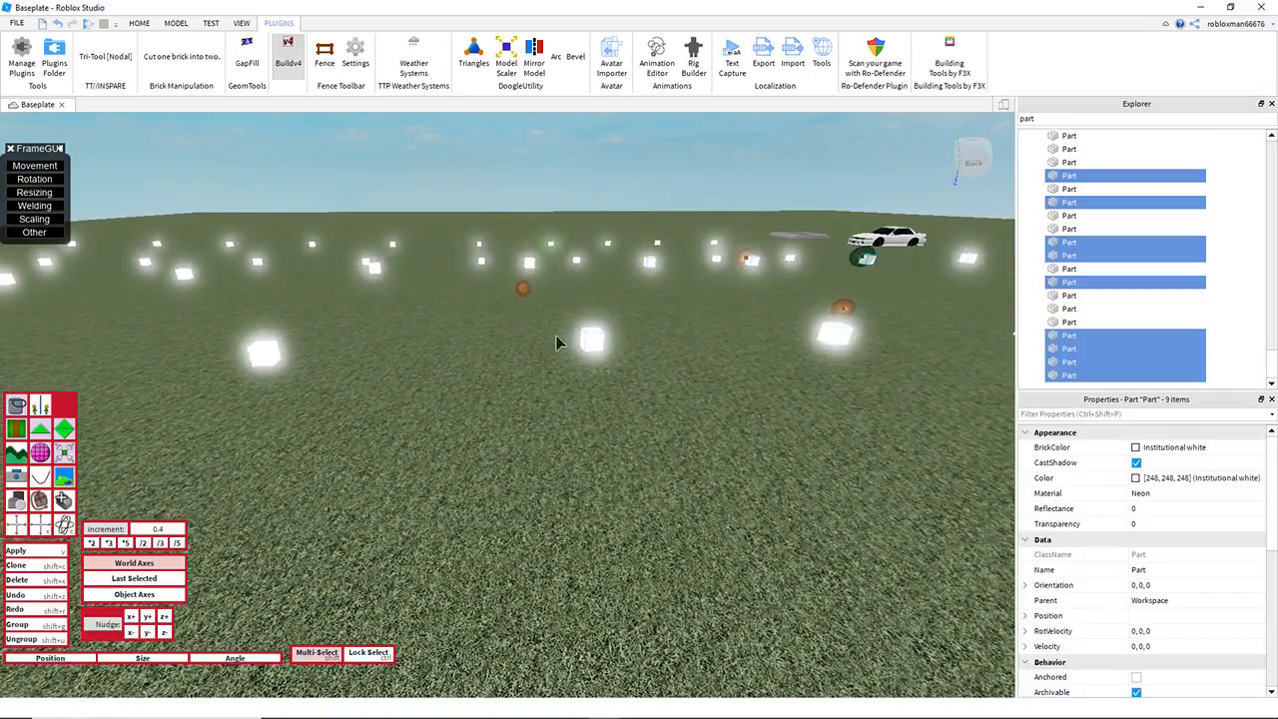
scroll(489, 285, "down", 3)
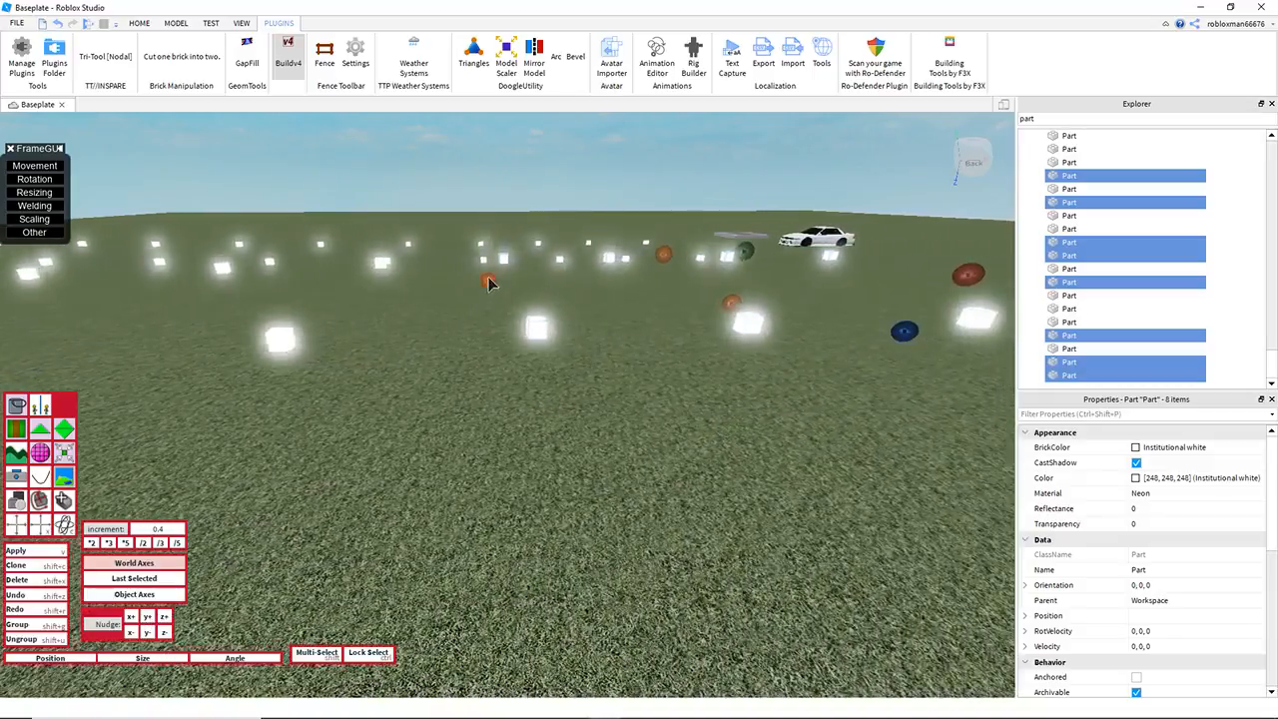
left_click(534, 340, "shift")
key("d")
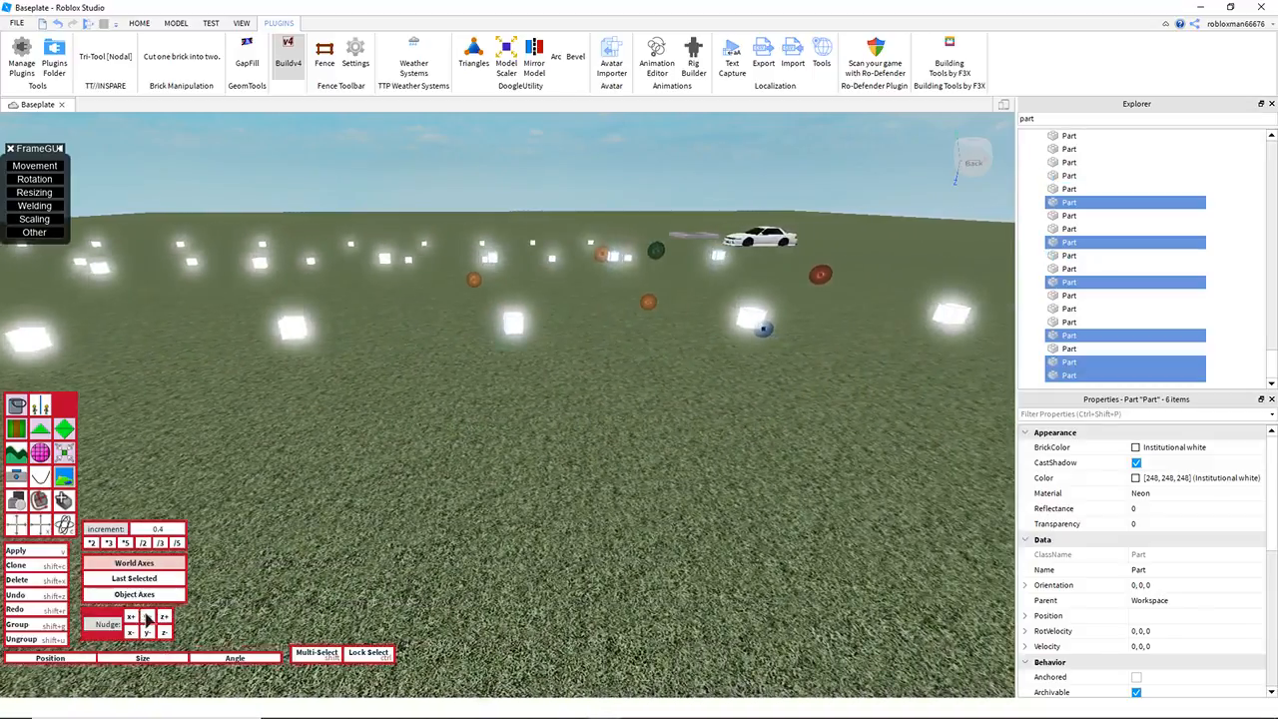
key("d")
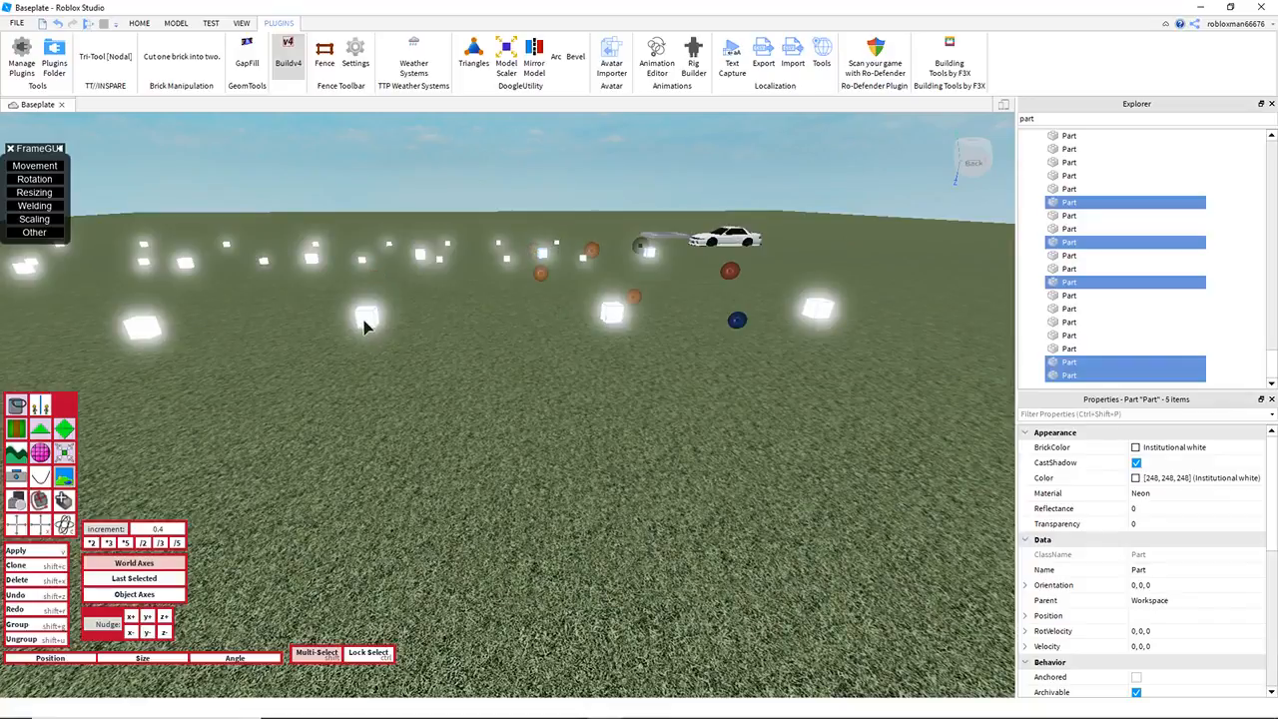
key("d")
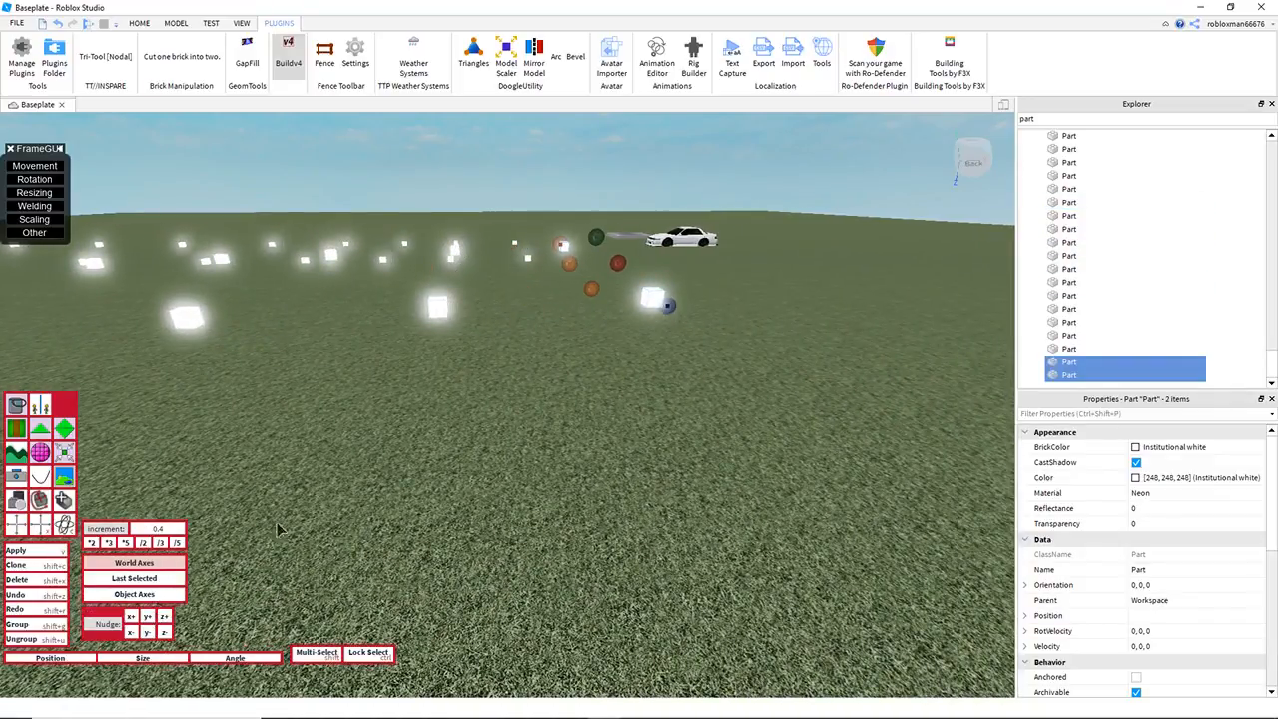
key("w")
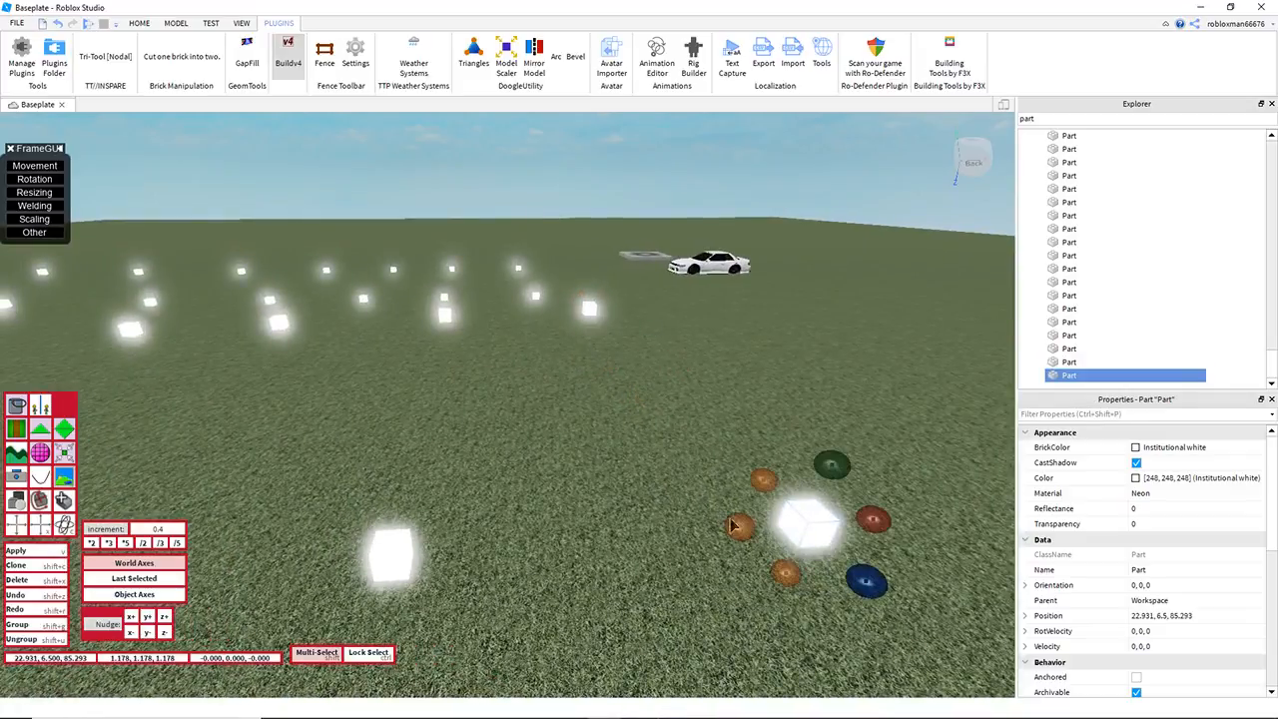
left_click(794, 385)
Step: Turn off Buildv4, collapse the s12.5 model in the Explorer and face the course from its open end
key("s")
right_click_drag(789, 385, 785, 386)
key("d")
key("e")
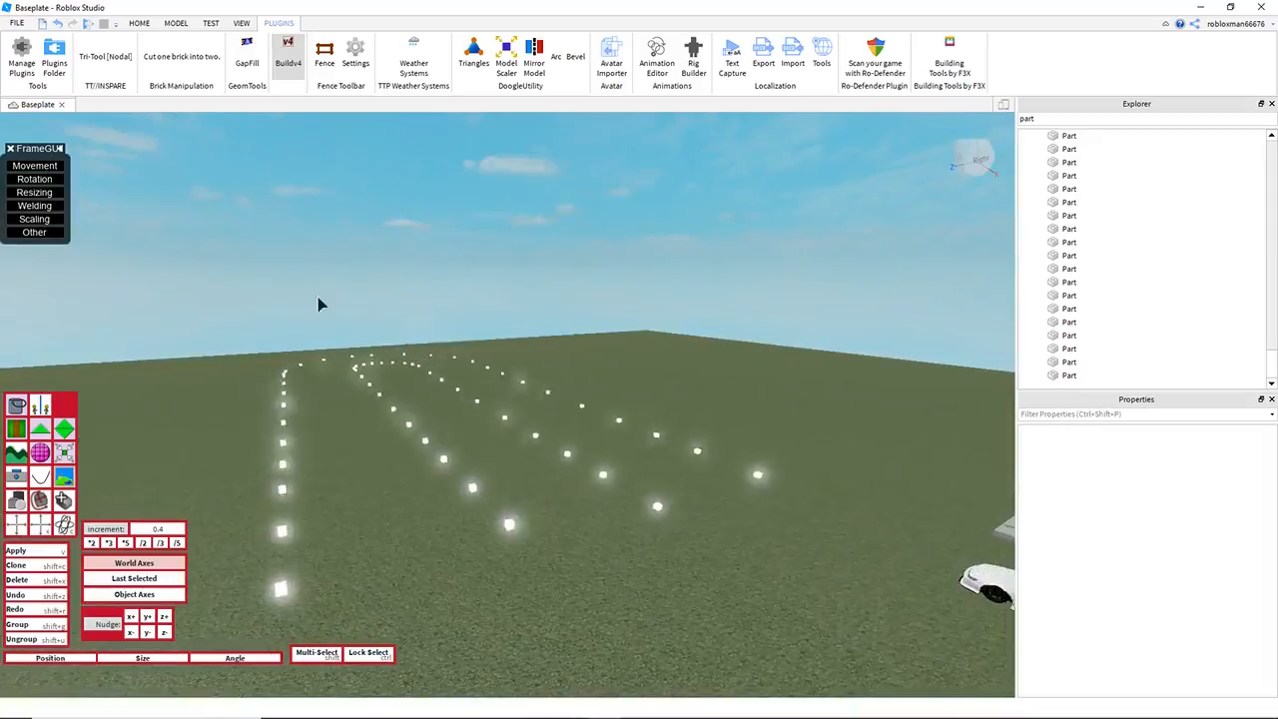
left_click(285, 54)
key("w")
key("d")
right_click_drag(557, 315, 680, 334)
key("d")
left_click(1038, 176)
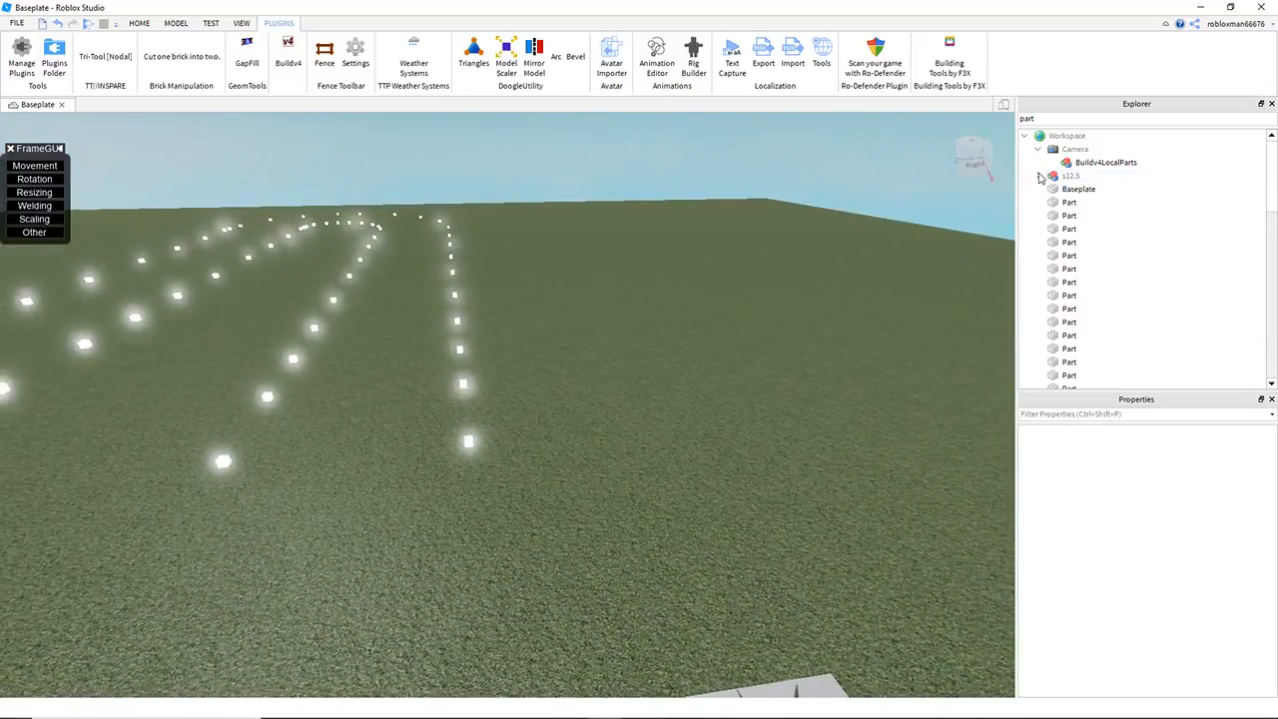
right_click_drag(779, 327, 550, 318)
key("a")
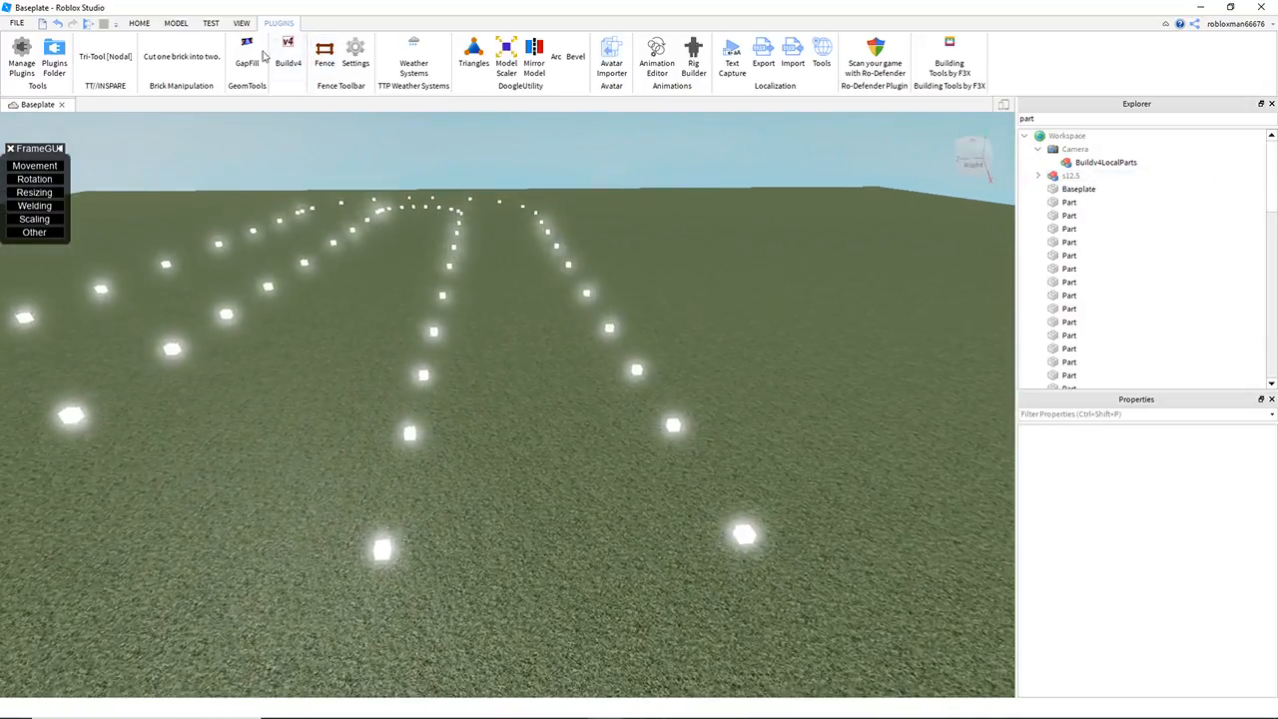
Step: Activate Tri-Tool and fill the first sections between the near leg's cube pairs with concrete triangles, starting at the car end
left_click(117, 60)
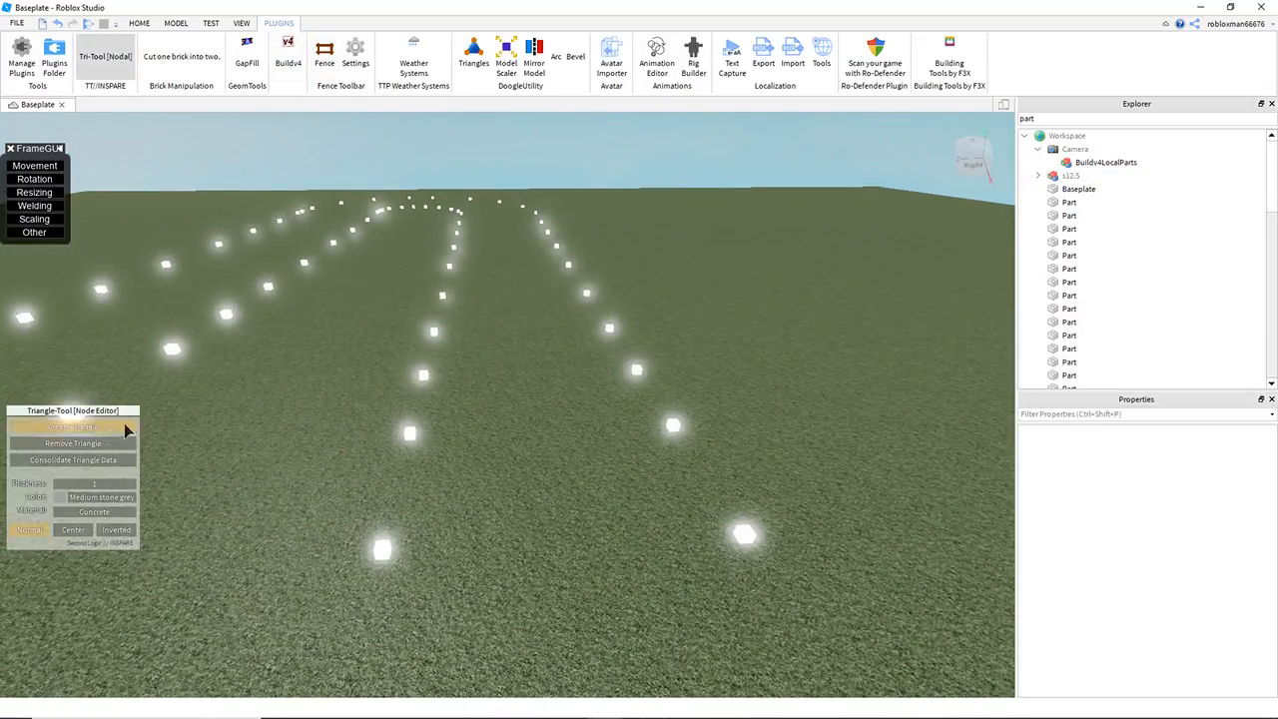
scroll(611, 332, "up", 4)
left_click(799, 579)
left_click(243, 580)
left_click(336, 402)
left_click(654, 327)
left_click(377, 328)
scroll(699, 333, "up", 3)
right_click_drag(699, 333, 690, 400)
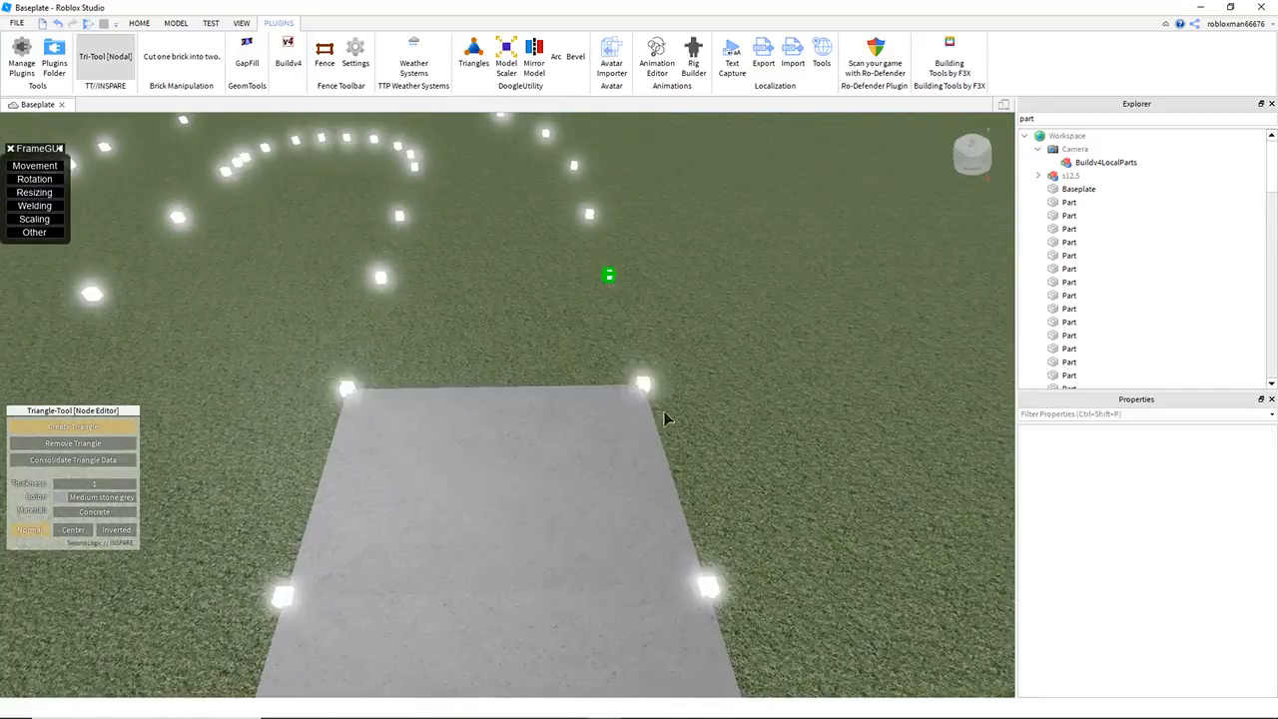
Step: Fill the remaining near-leg sections and the bend with concrete triangles between the guide cube pairs
left_click(616, 371)
right_click_drag(617, 370, 702, 239)
left_click(441, 416)
left_click(631, 261)
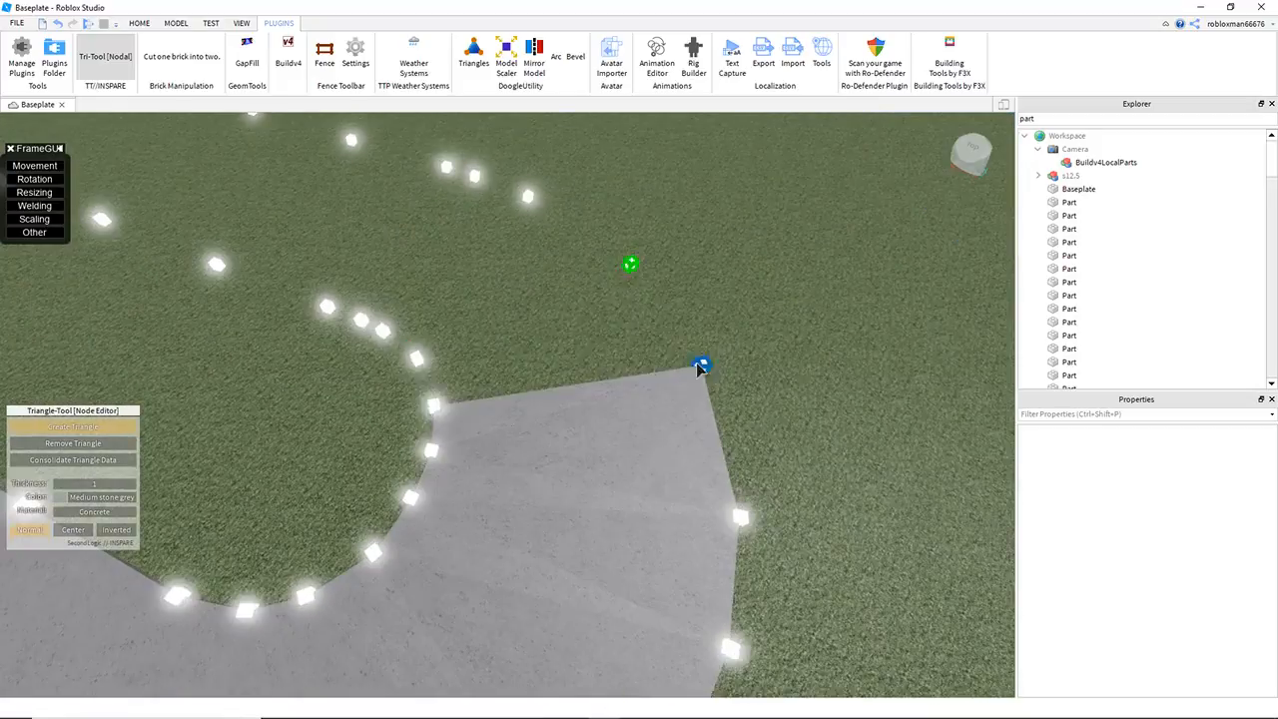
left_click(702, 364)
left_click(433, 404)
left_click(619, 240)
left_click(642, 297)
Step: Surface the far leg with concrete triangles between its cube pairs up to the raised end
left_click(332, 340)
left_click(716, 285)
left_click(709, 277)
left_click(703, 160)
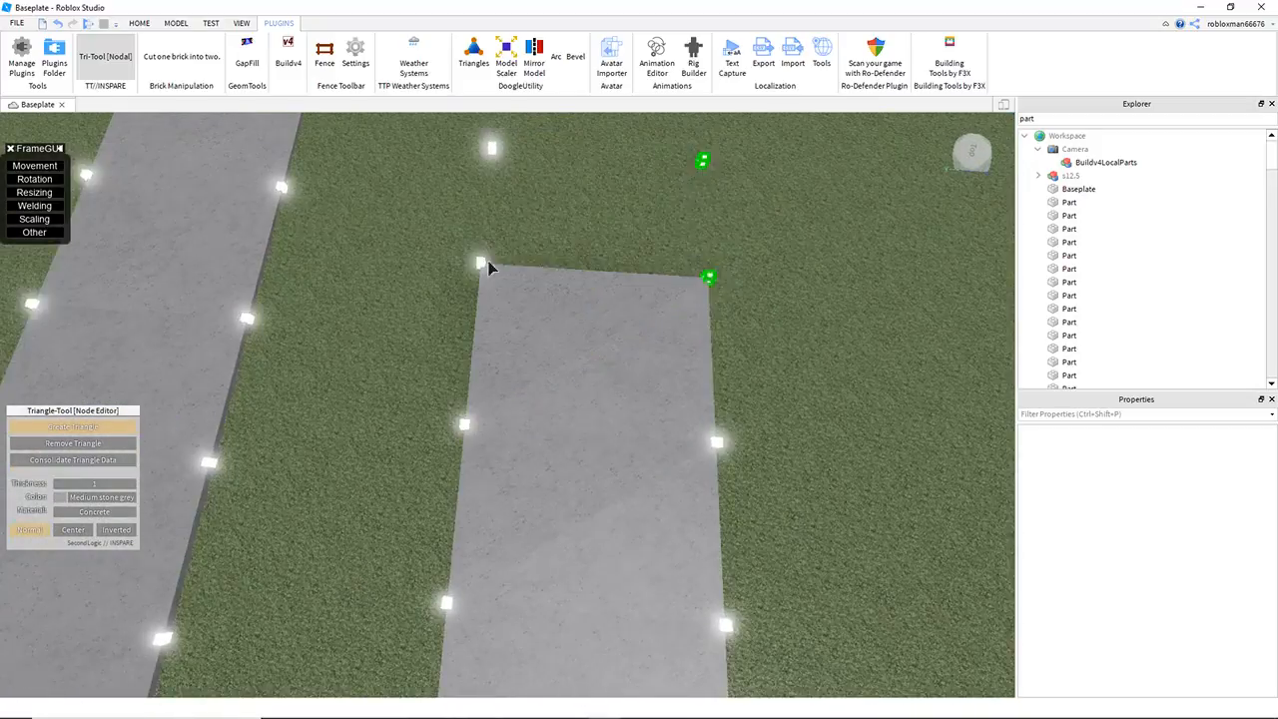
left_click(480, 263)
left_click(485, 203)
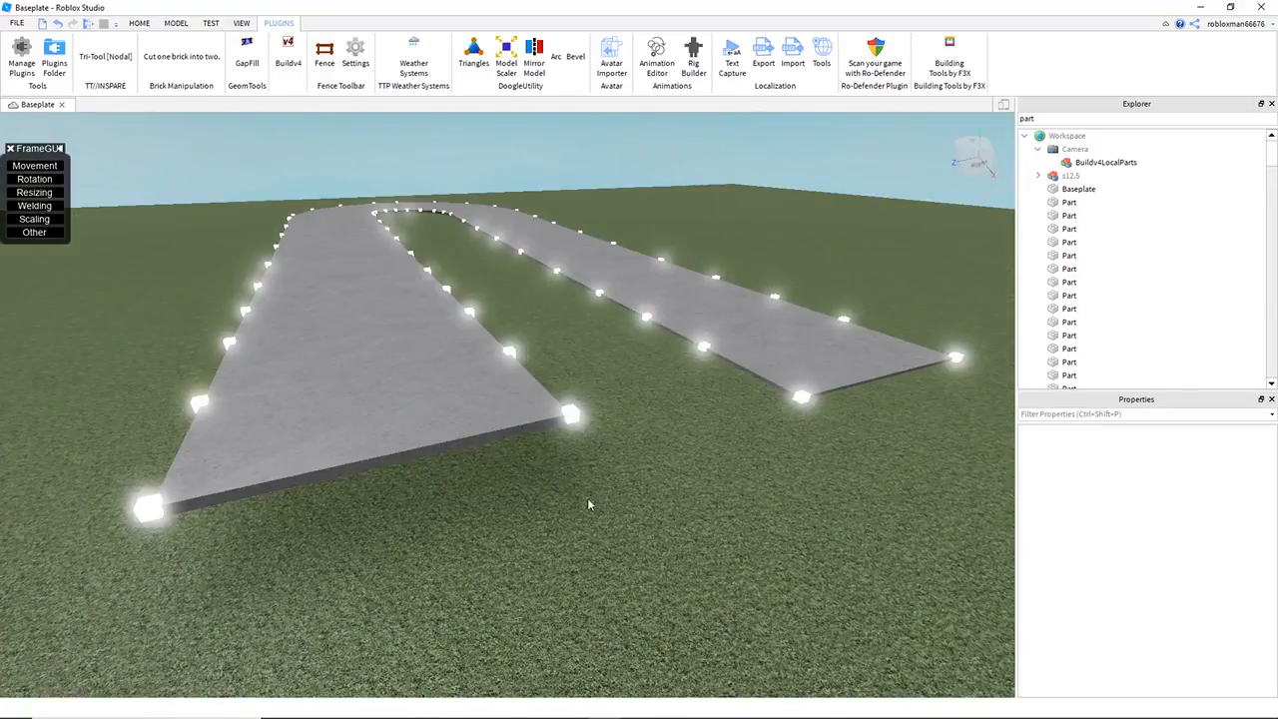
Step: Turn off Tri-Tool and examine the surfaced U-shaped road, ending with a view toward its open end
mouse_move(587, 498)
right_mouse_down()
mouse_move(592, 478)
mouse_move(580, 488)
right_mouse_up()
key("d")
key("w")
key("d")
key("d")
key("a")
key("q")
key("e")
key("w")
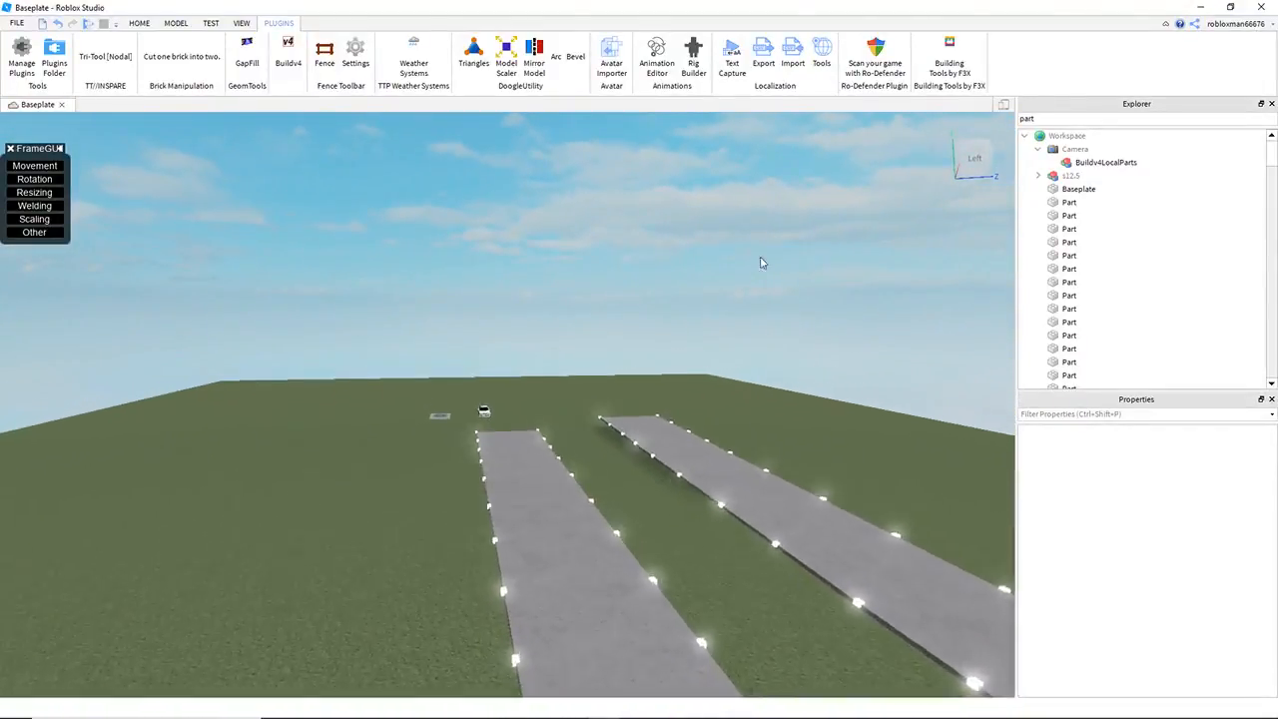
Step: Select all neon guide cubes, set their transparency to 1 and anchor them, and clear the selection
left_click(1067, 202)
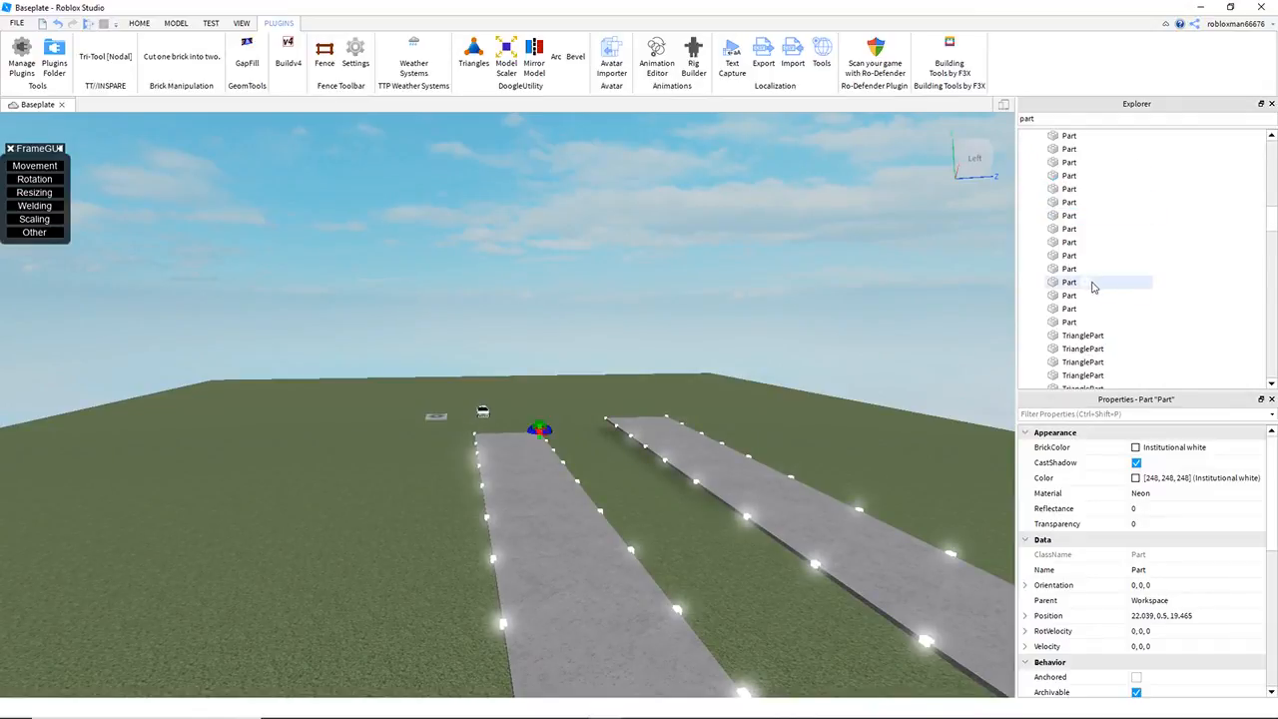
left_click(1067, 322, "shift")
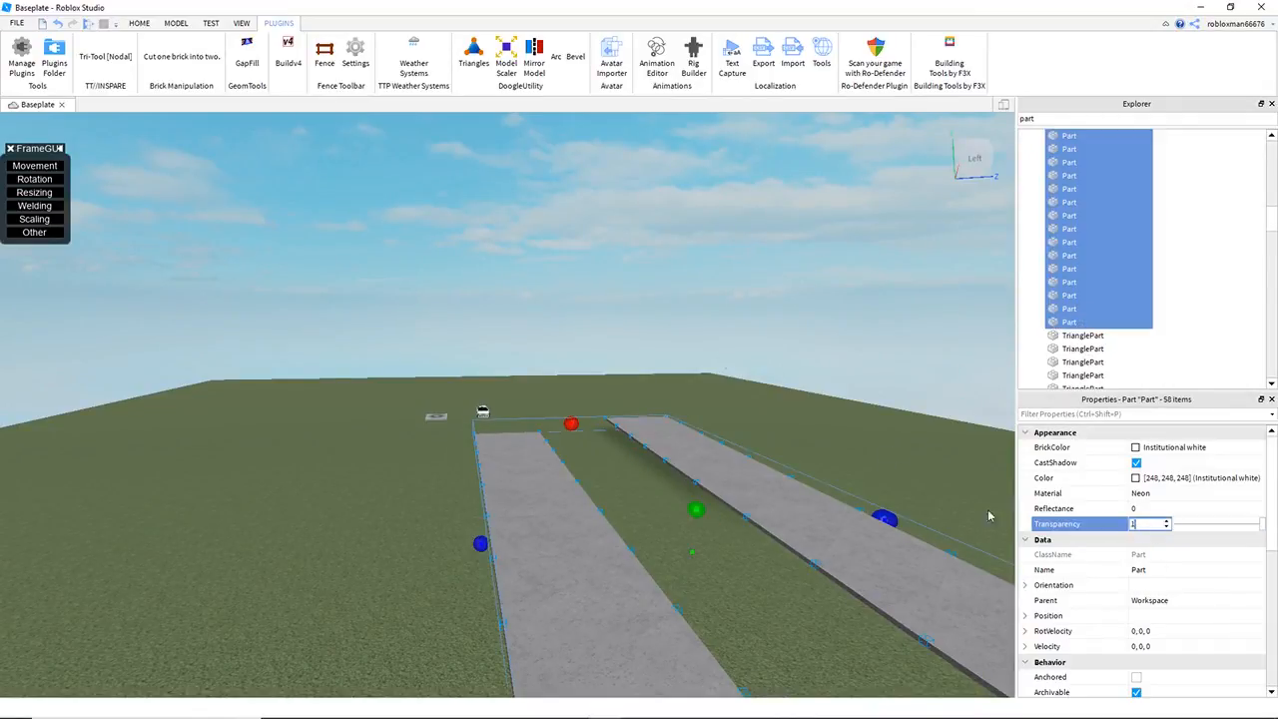
scroll(1134, 579, "down", 4)
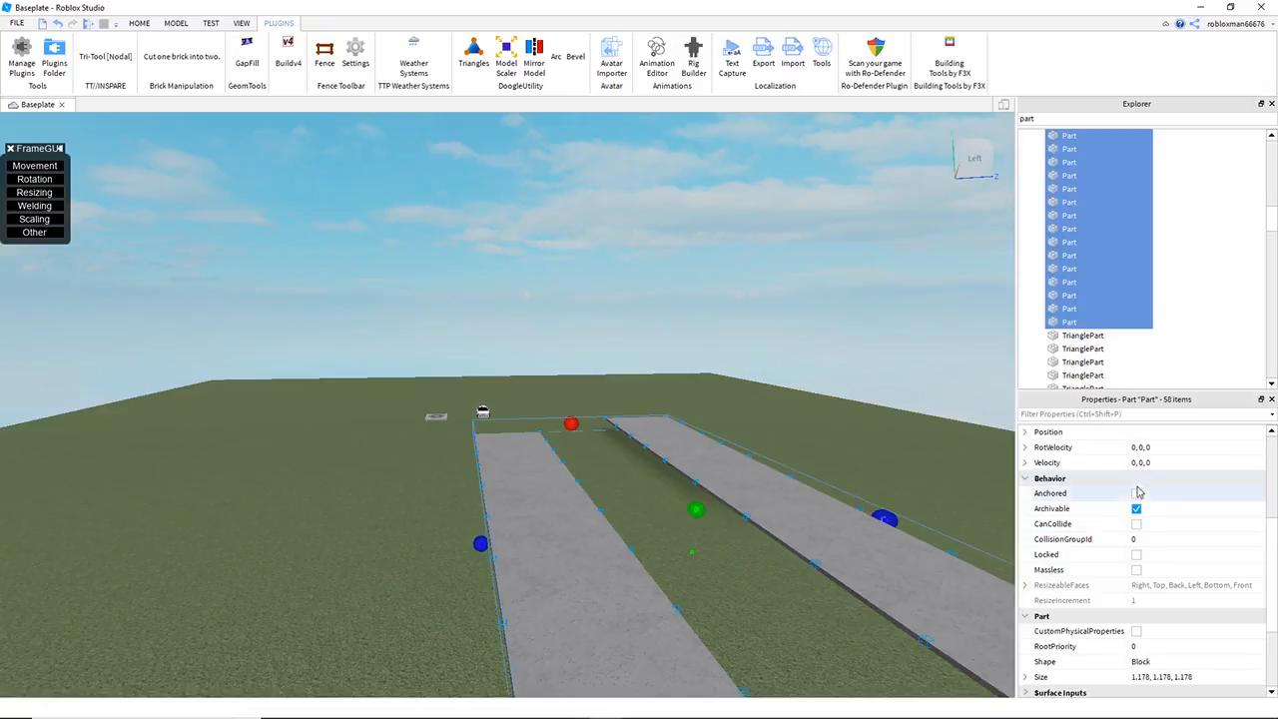
left_click(748, 332)
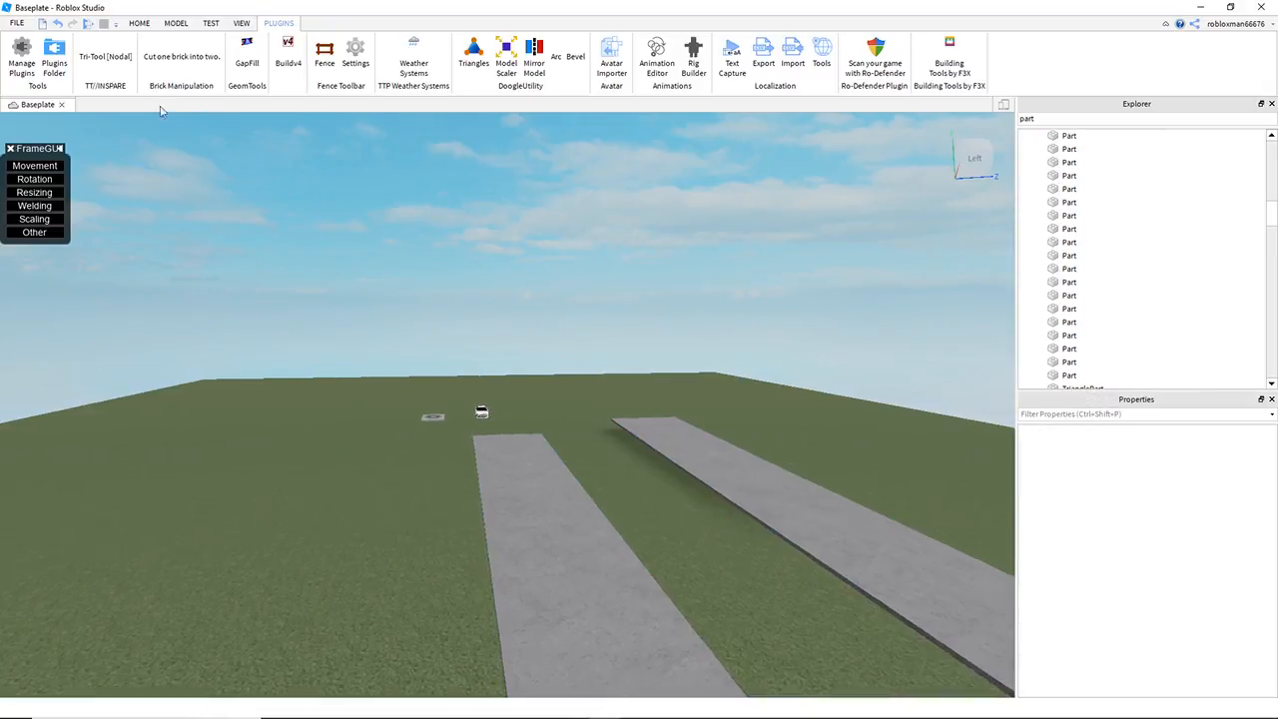
Step: Start a playtest and drive the white car onto the road's near leg
key("F5")
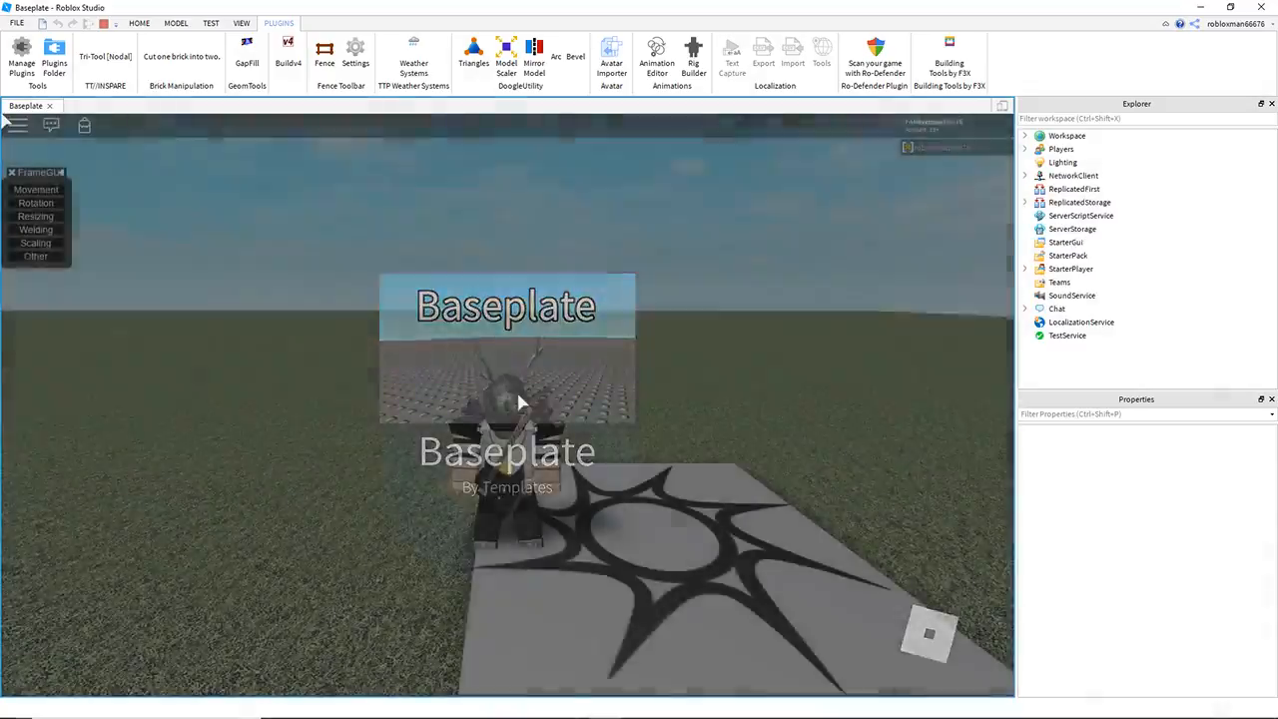
key("w")
right_click_drag(519, 402, 567, 391)
key("w")
key("w")
key("a")
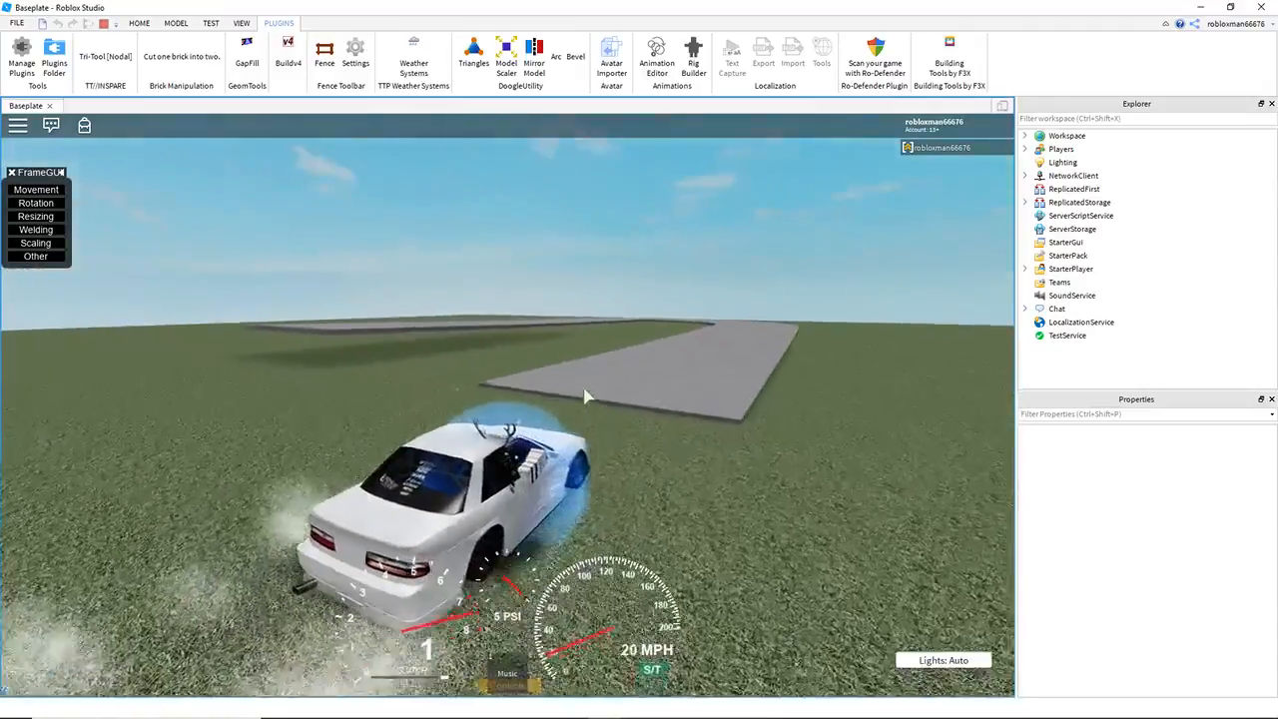
Step: Drift the car around the bend and up the far leg to its raised end
key("w")
key("a")
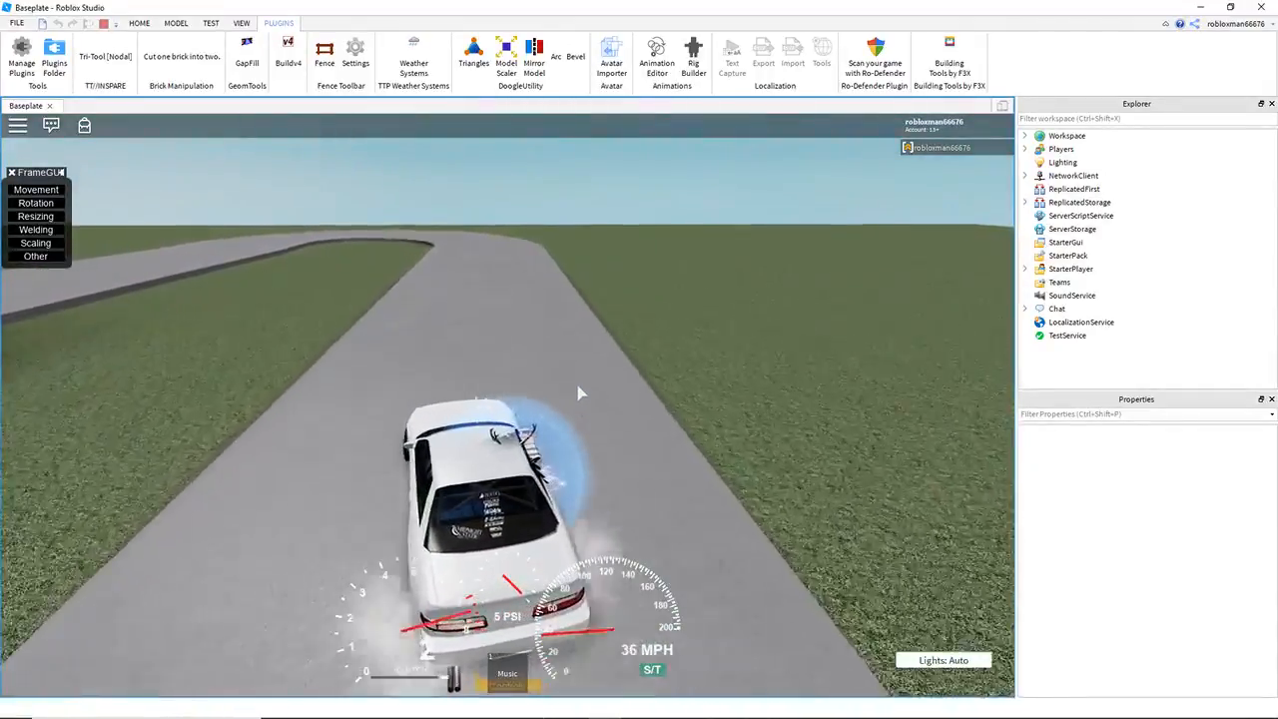
key("e")
key("d")
key("p")
key("w")
key("a")
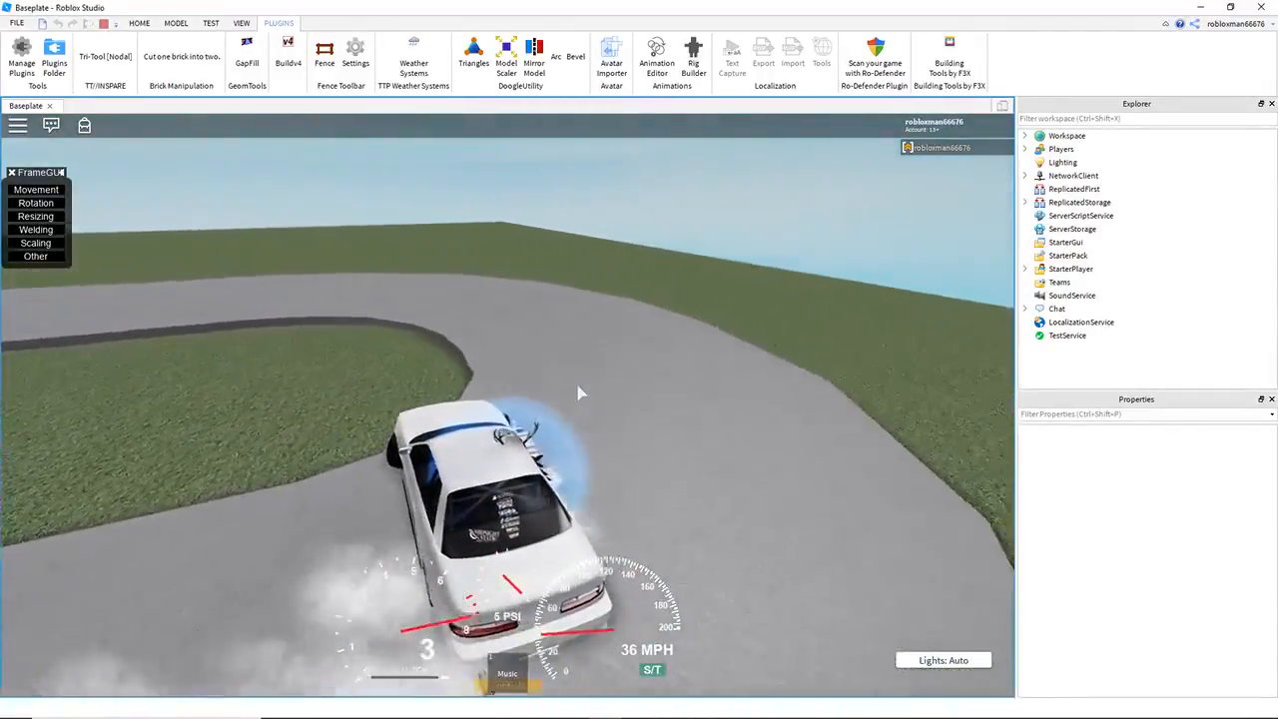
key("w")
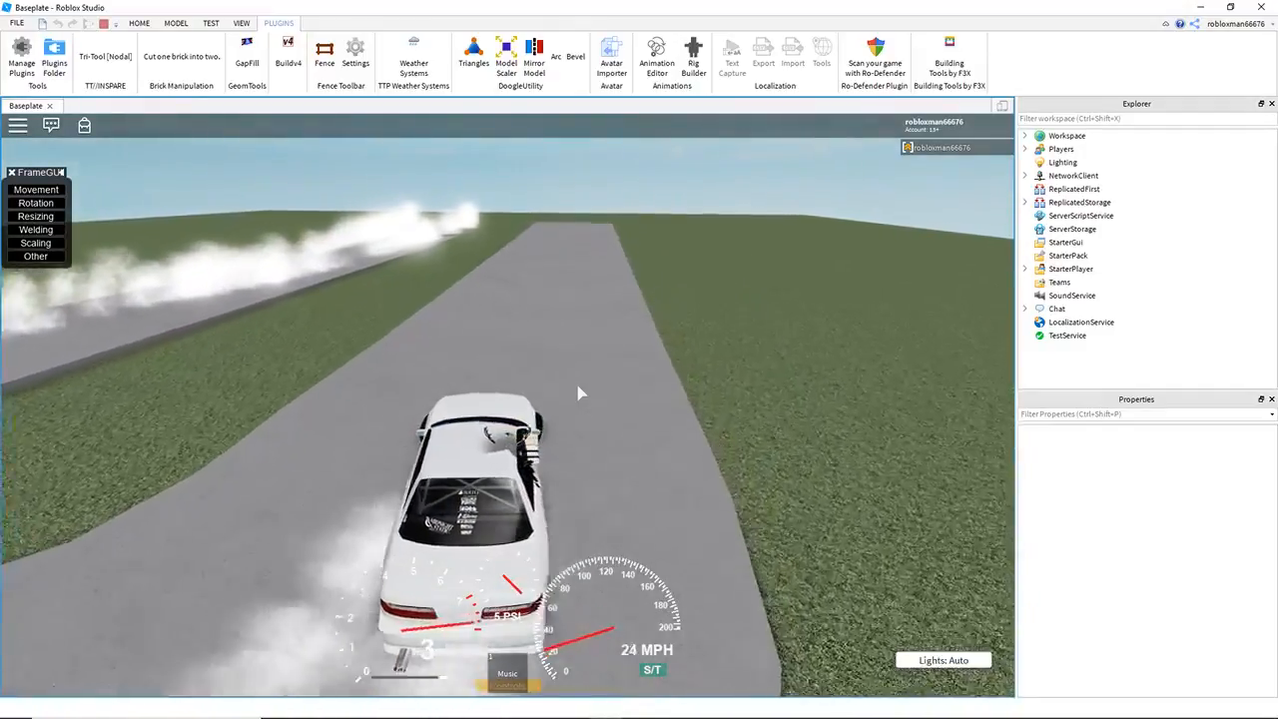
right_click_drag(574, 392, 519, 380)
scroll(509, 379, "down", 3)
key("q")
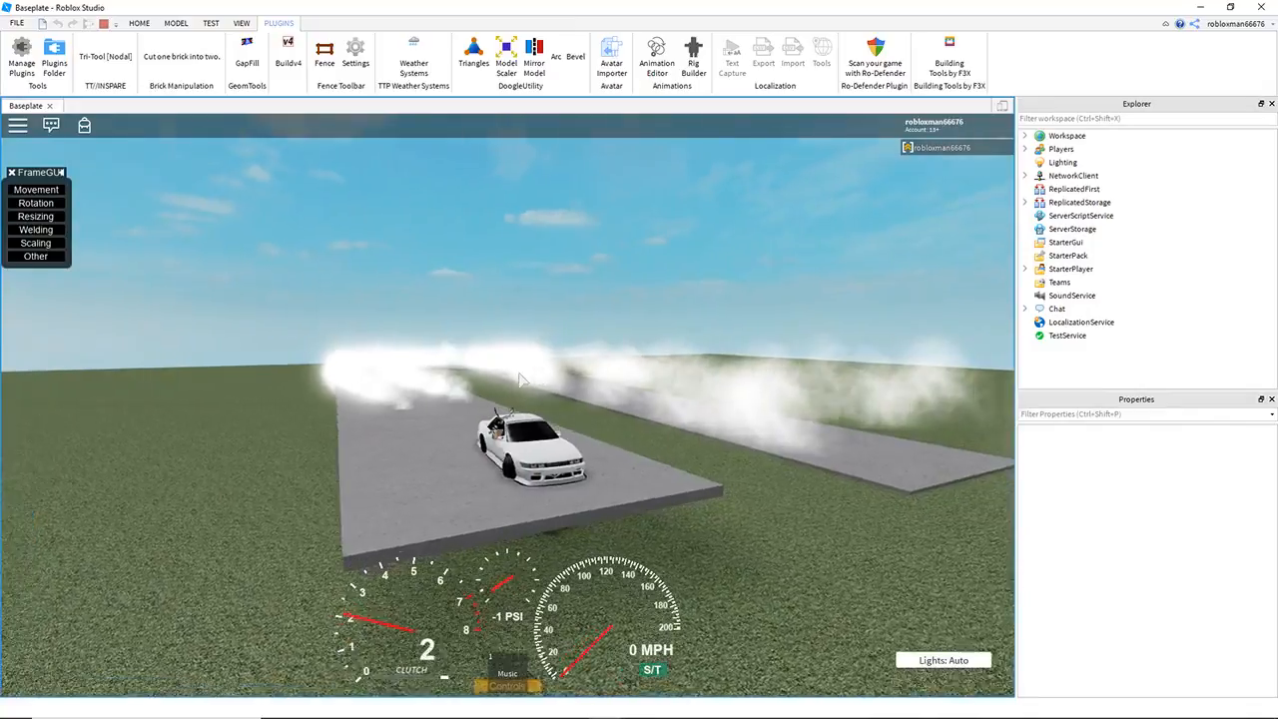
Step: Turn the car around at the far leg's raised end using reverse and first gear
key("q")
key("d")
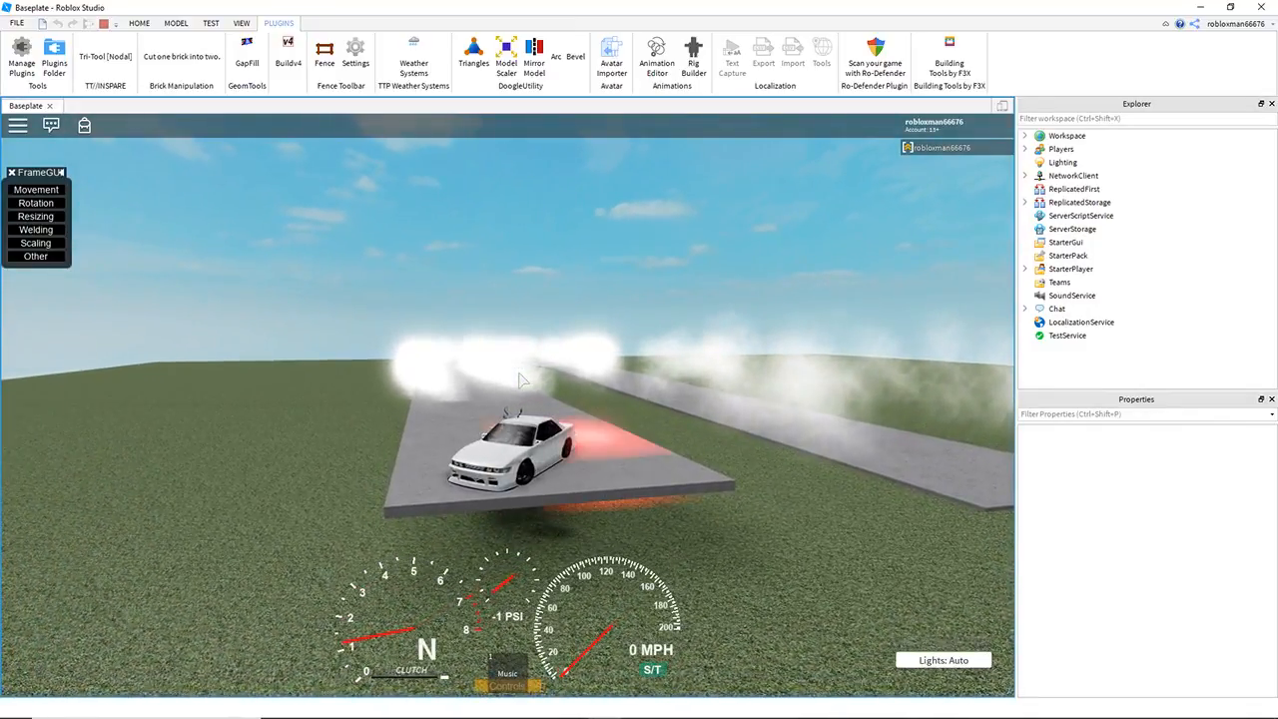
right_click_drag(520, 380, 520, 380)
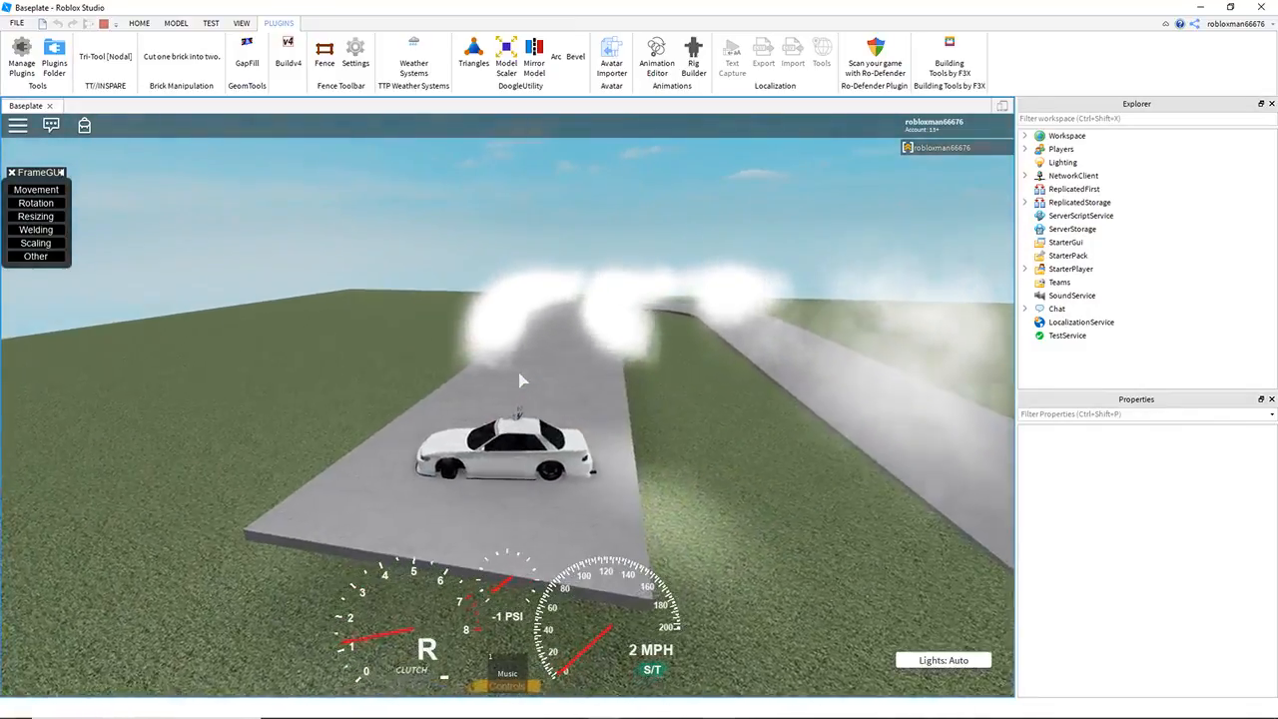
key("e")
key("e")
key("w")
key("d")
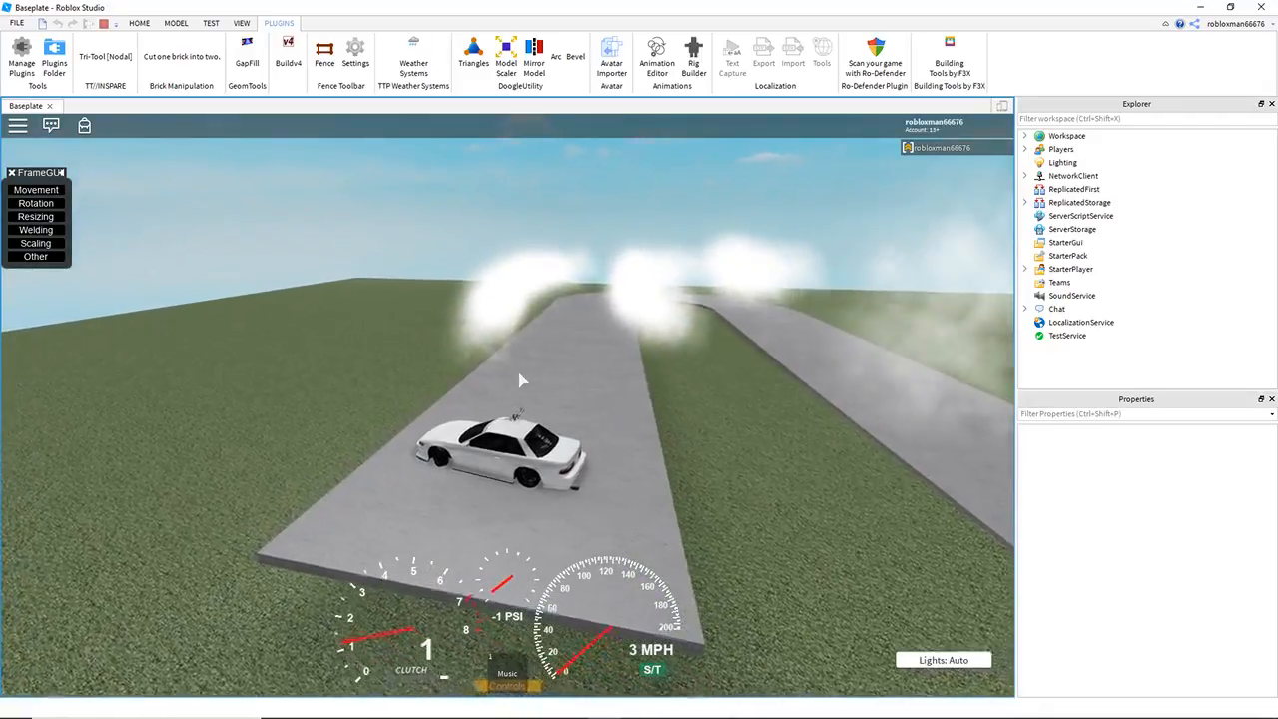
right_click_drag(519, 380, 519, 379)
key("d")
Step: Drive back down the far leg, drift around the bend toward the near leg, and stop the playtest
key("w")
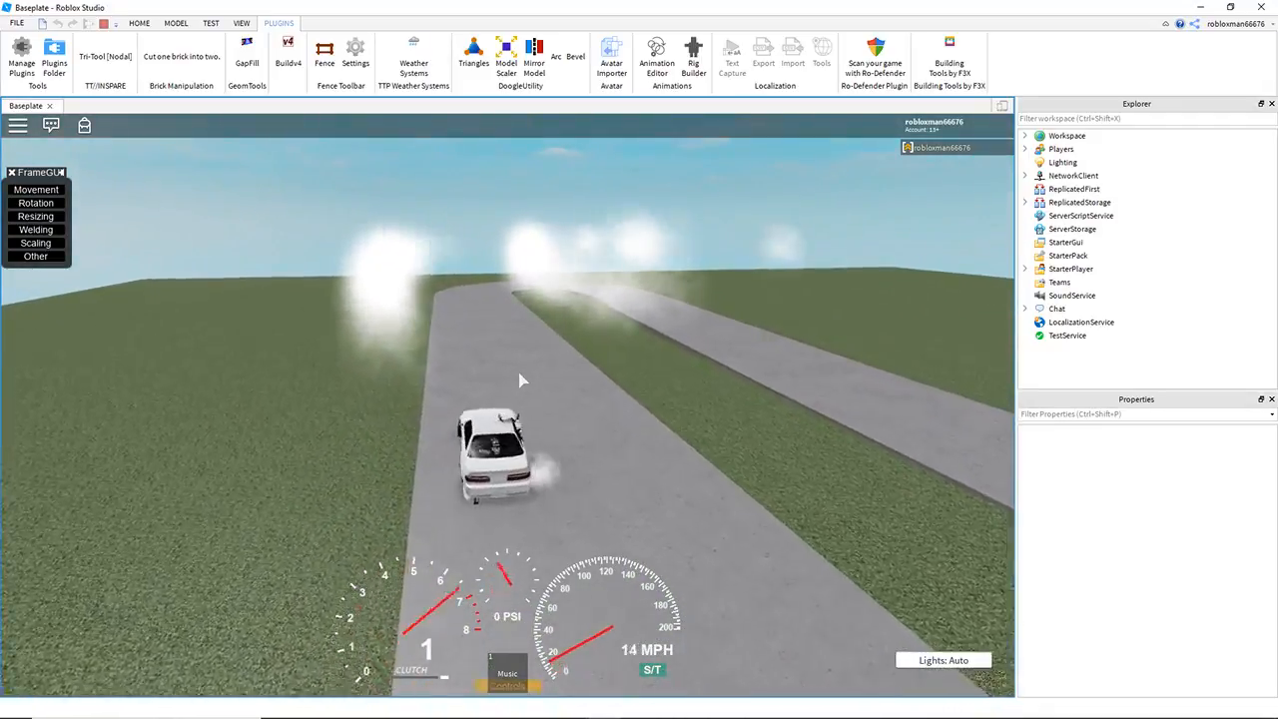
key("e")
key("e")
key("a")
key("d")
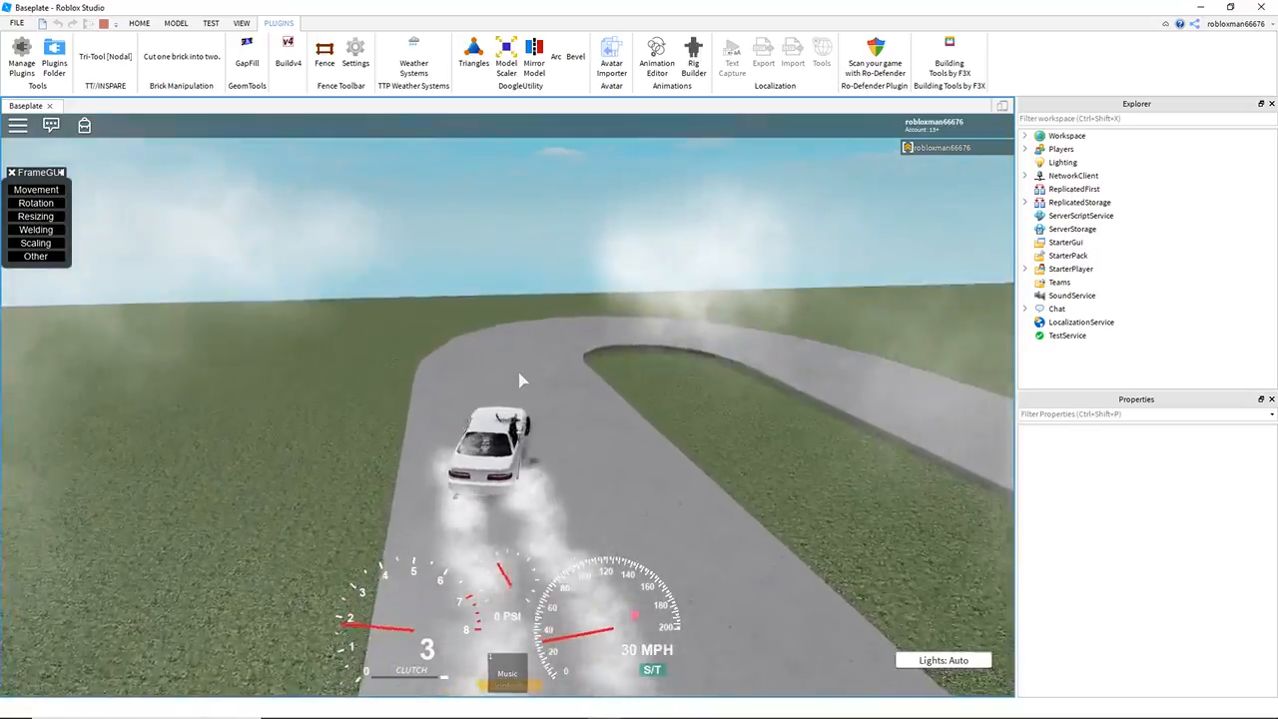
key("w")
key("d")
key("w")
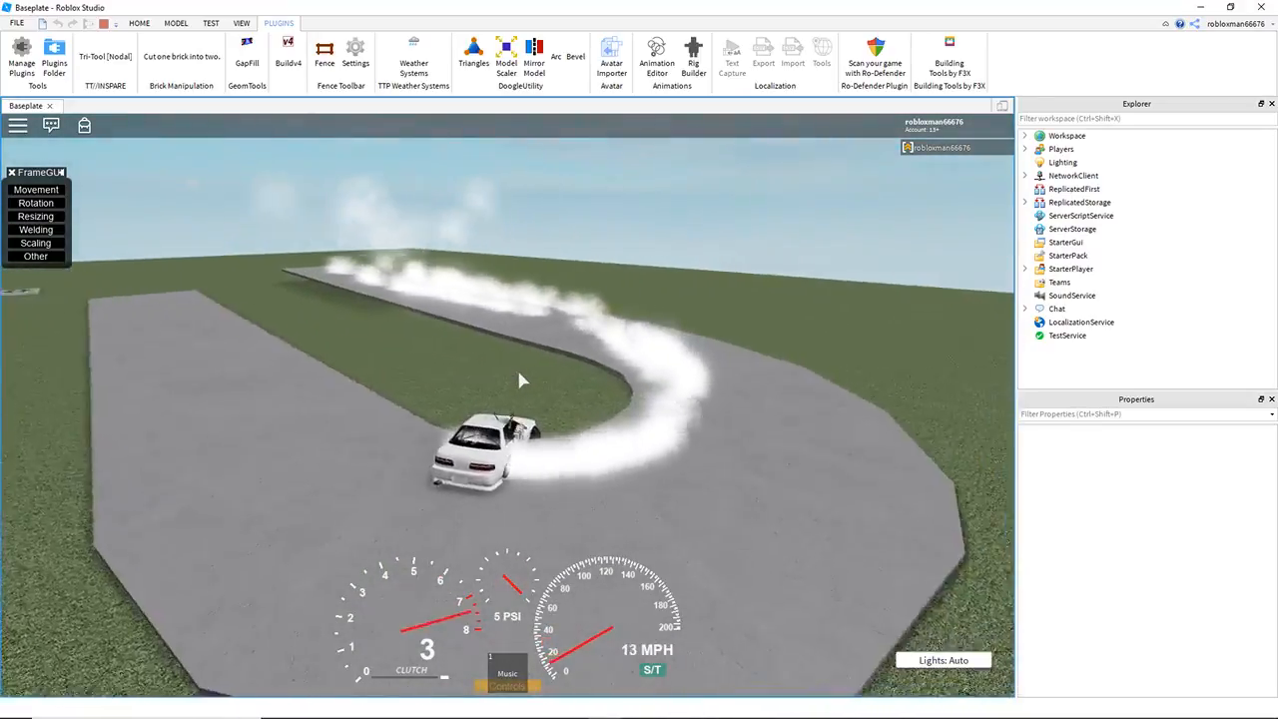
key("q")
right_click_drag(519, 374, 498, 369)
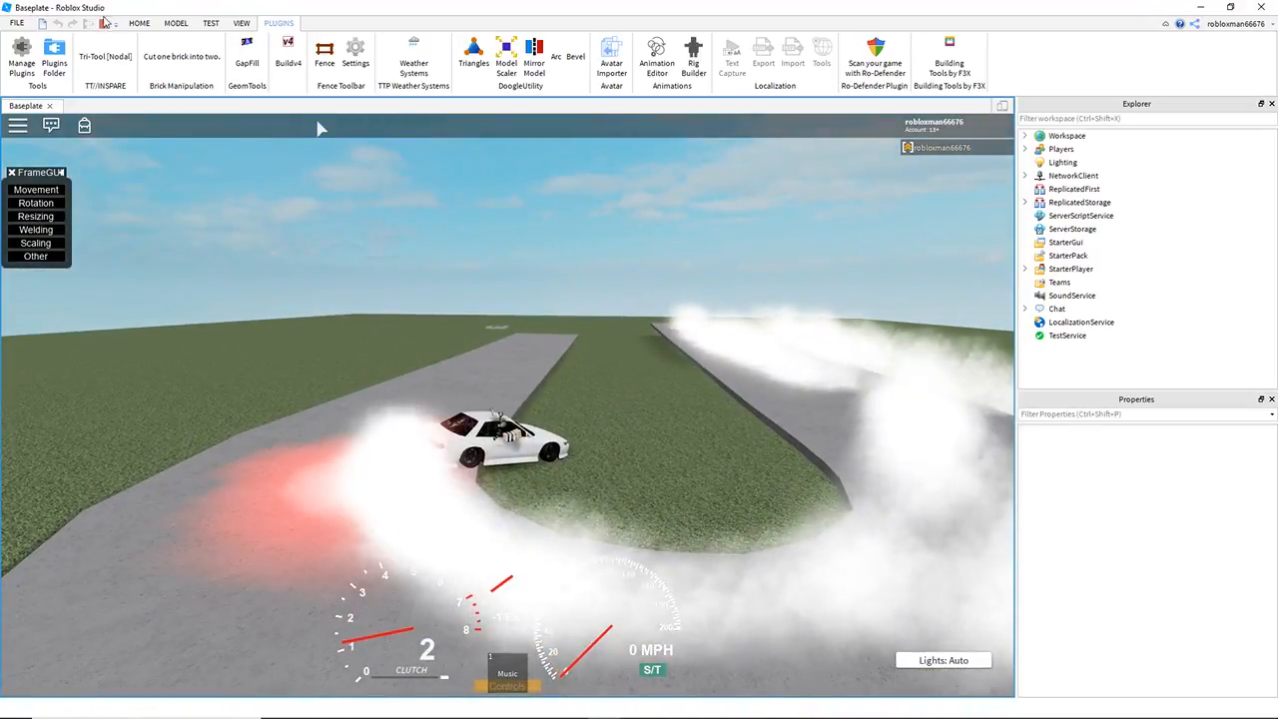
key("shift+F5")
Step: Collapse the s12.5 model in the Explorer, select all guide cubes and set their transparency to 0
key("w")
key("q")
left_click_drag(453, 352, 477, 380)
left_click(552, 339)
right_click_drag(551, 340, 549, 303)
key("s")
key("a")
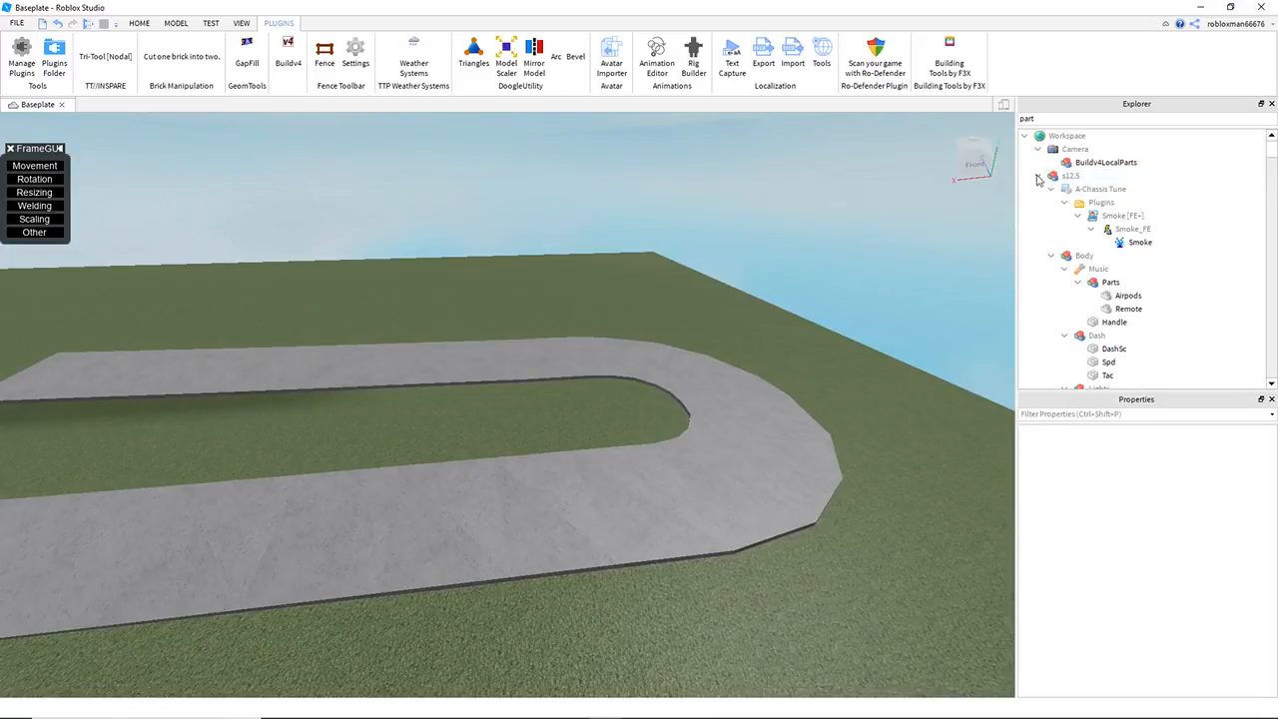
left_click(1038, 177)
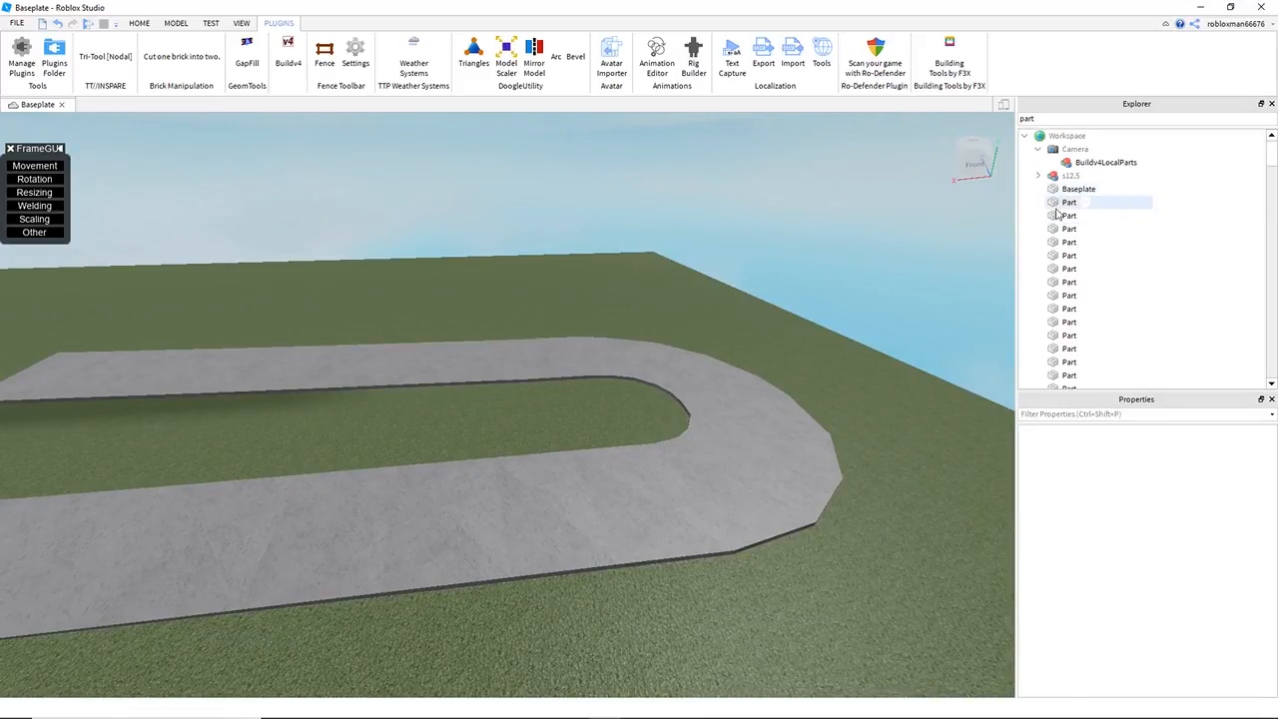
left_click(1057, 204)
scroll(1062, 234, "down", 3)
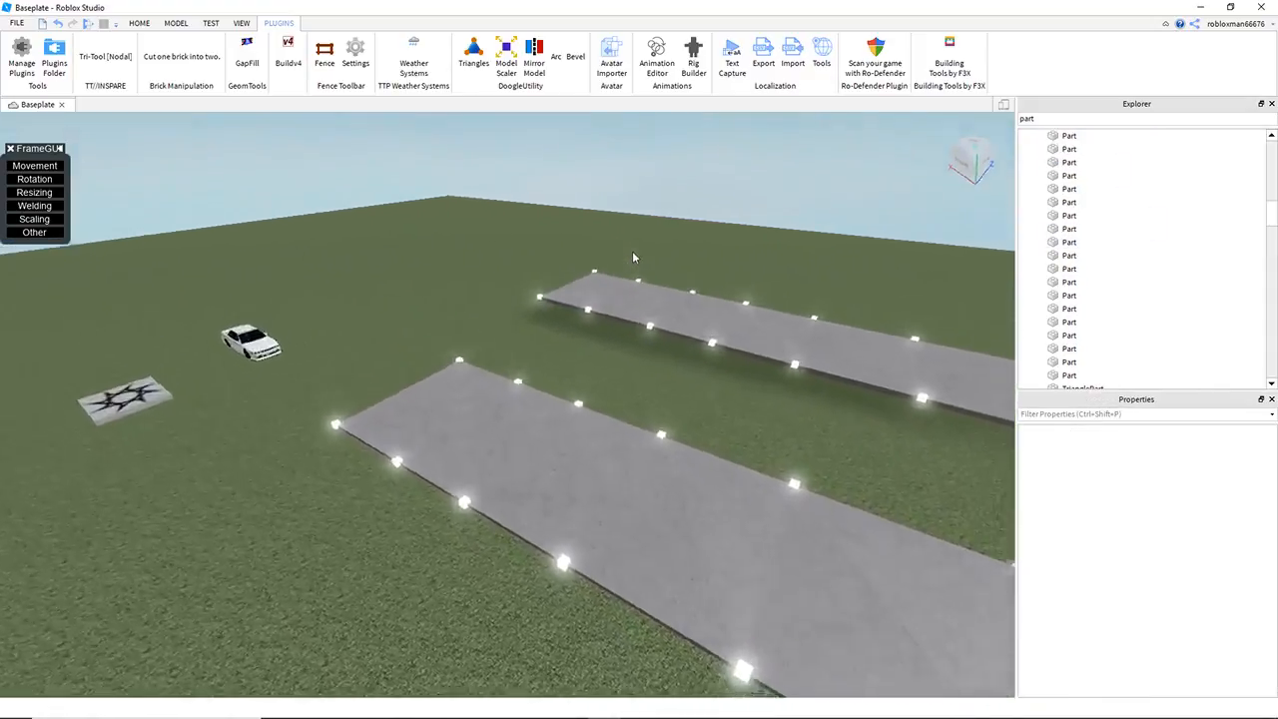
Step: Duplicate the cube pair at the far leg's raised end and move the copies outward beyond the road
key("w")
right_click_drag(632, 258, 590, 358)
left_click(587, 360)
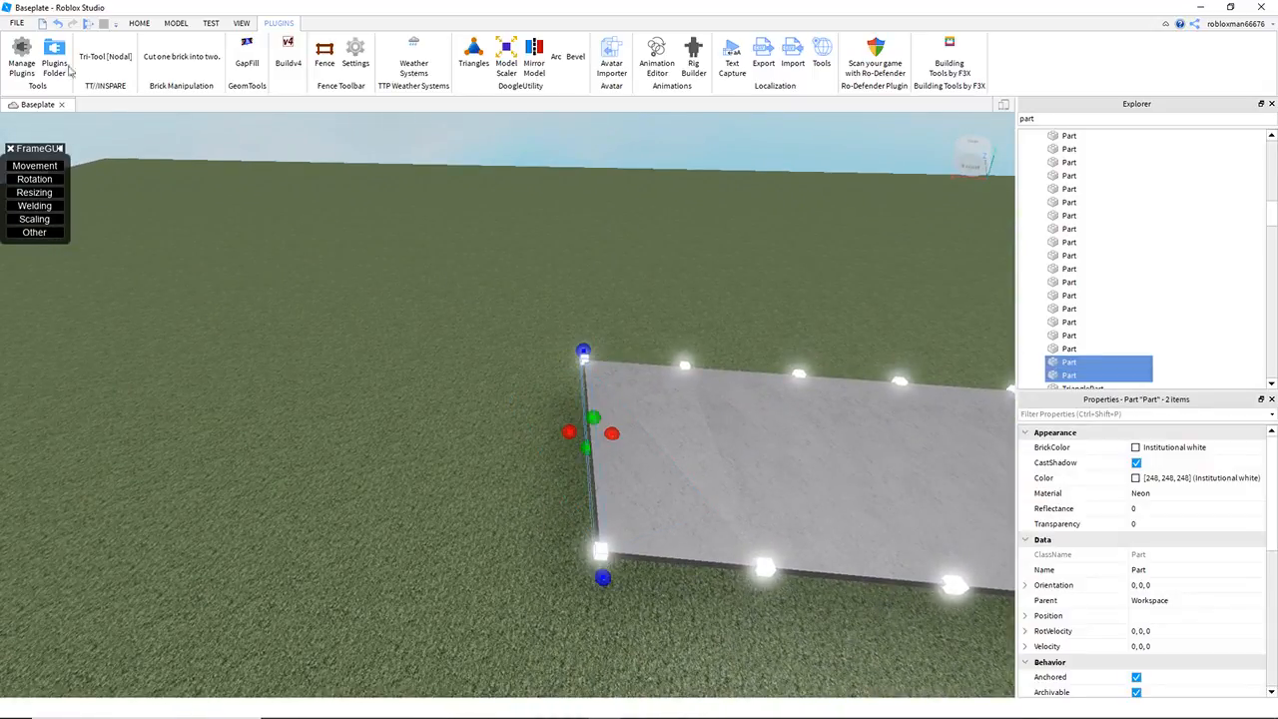
left_click(161, 28)
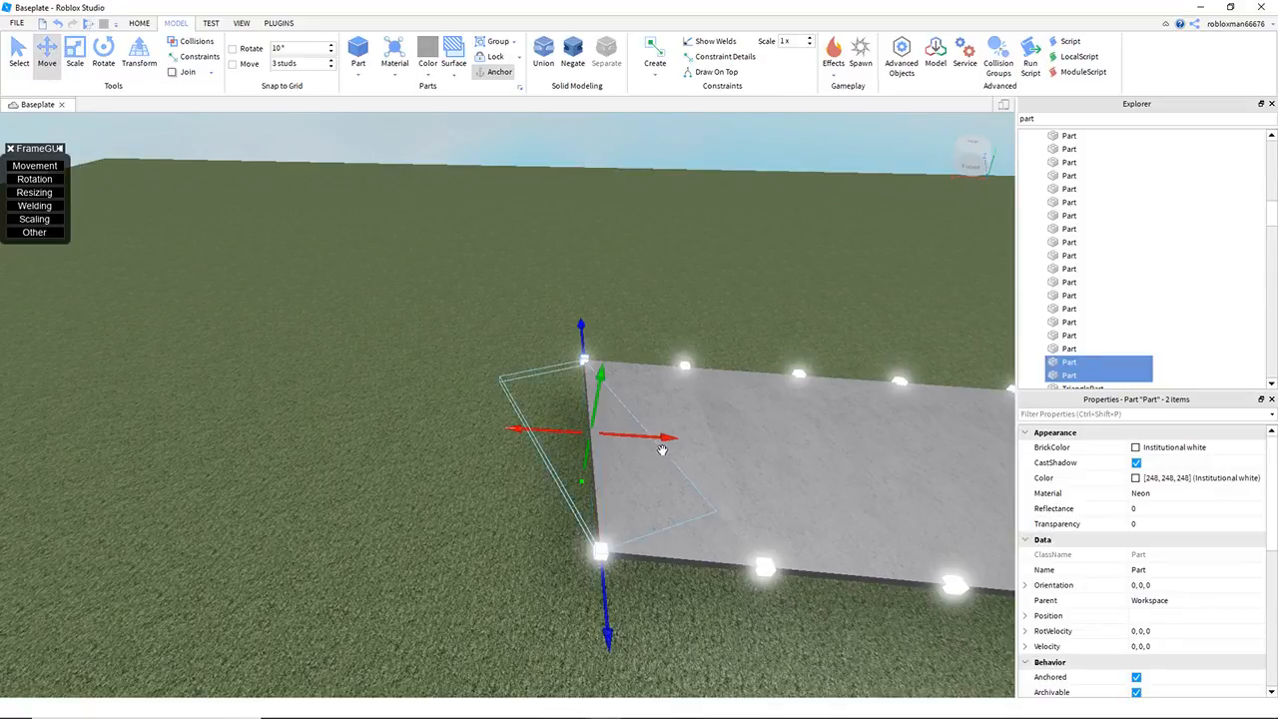
key("a")
left_click_drag(660, 441, 298, 412)
left_click(610, 306)
Step: Reactivate Tri-Tool and fill the new section between the road's raised end and the duplicated cubes with concrete triangles
key("w")
right_click_drag(615, 302, 616, 302)
key("e")
key("s")
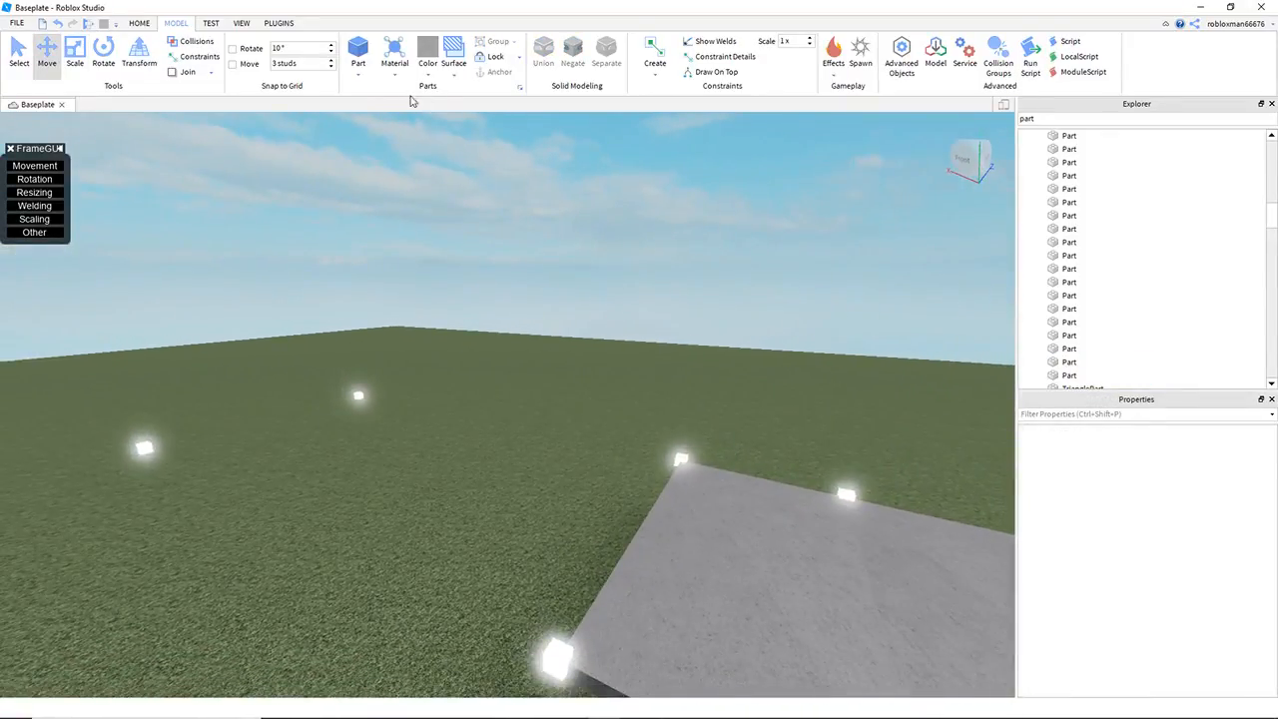
left_click(278, 23)
left_click(106, 56)
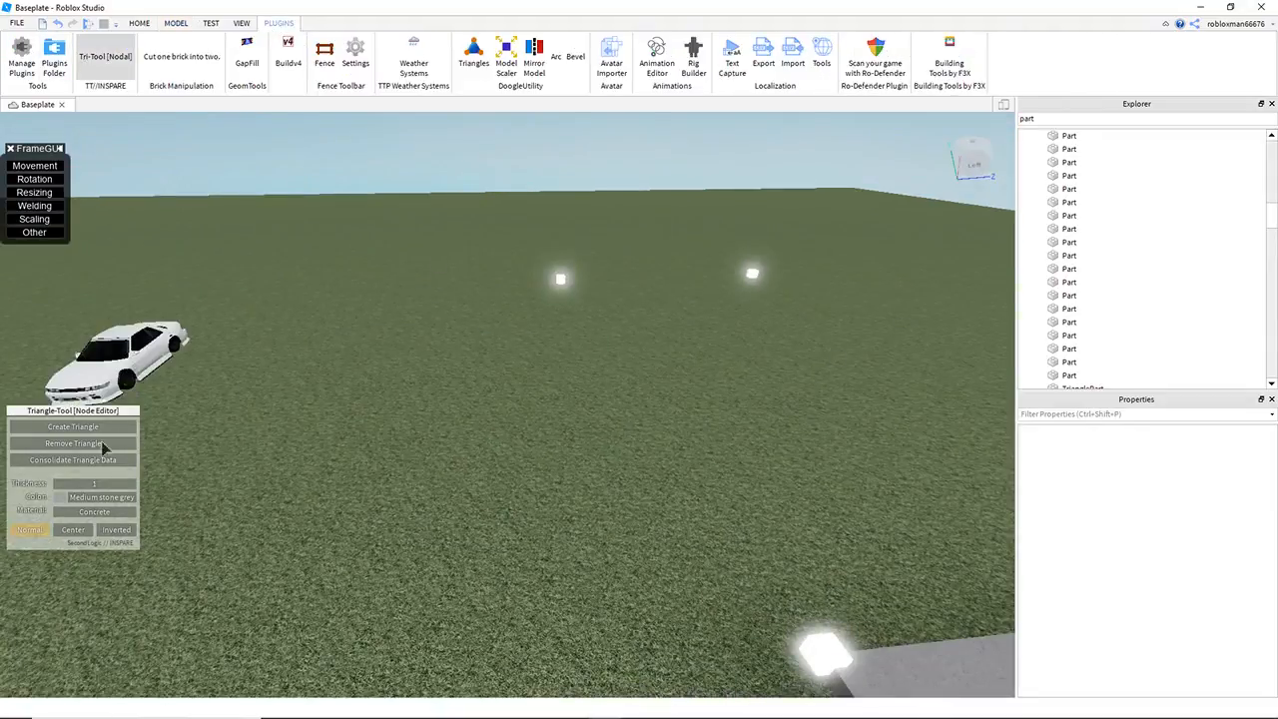
left_click(107, 424)
key("d")
right_click_drag(611, 273, 631, 259)
key("s")
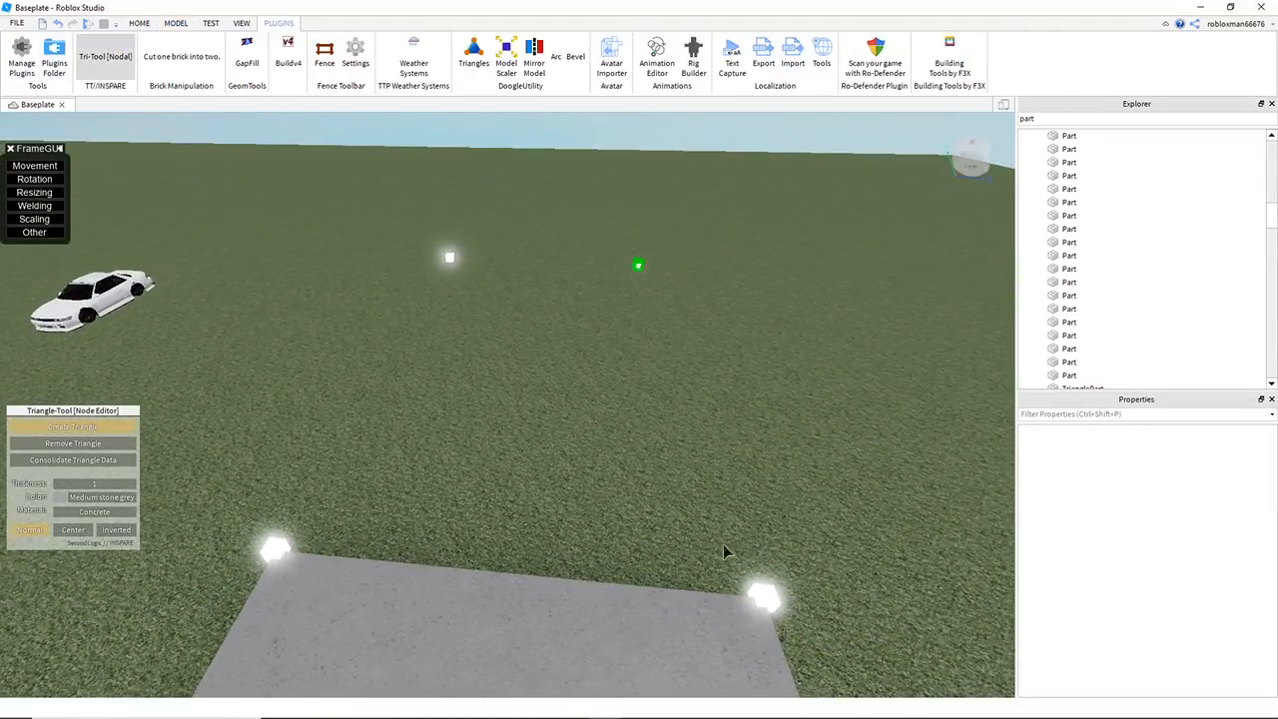
left_click(267, 548)
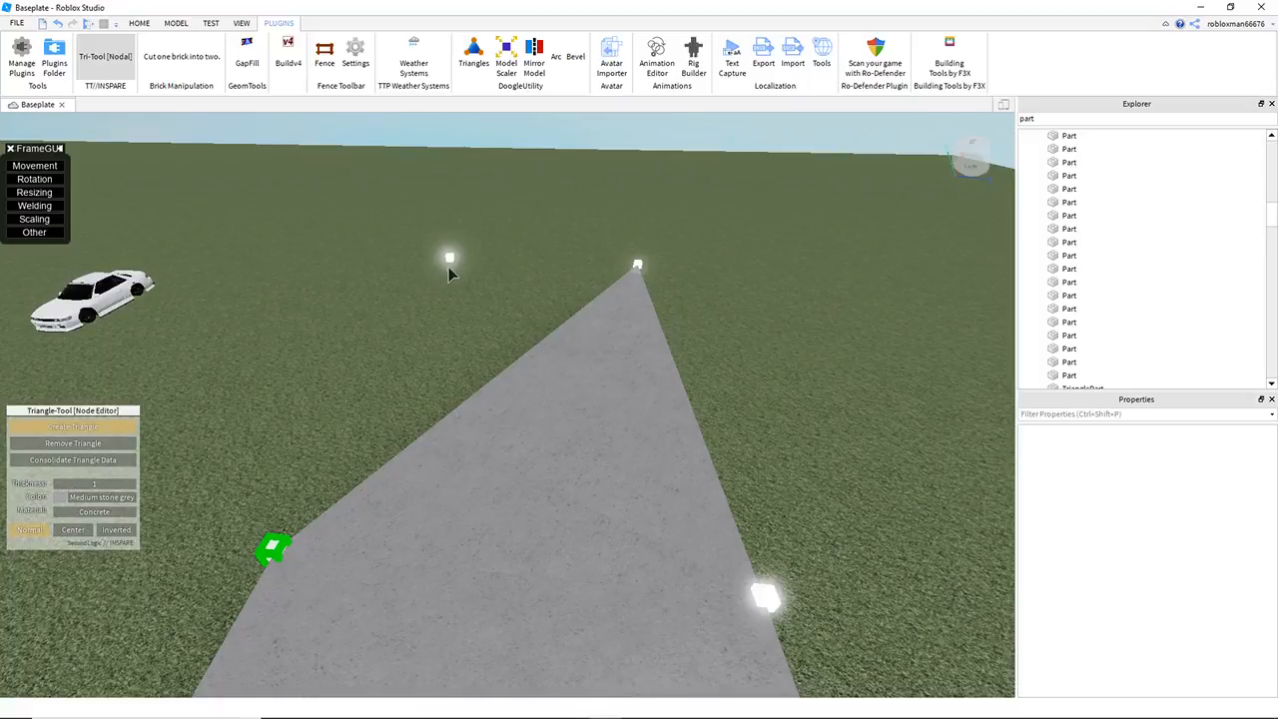
left_click(638, 260)
Step: Turn off Tri-Tool and examine the extended road from the side and from high above the baseplate
key("d")
right_click_drag(708, 208, 708, 208)
key("e")
right_click_drag(665, 300, 672, 308)
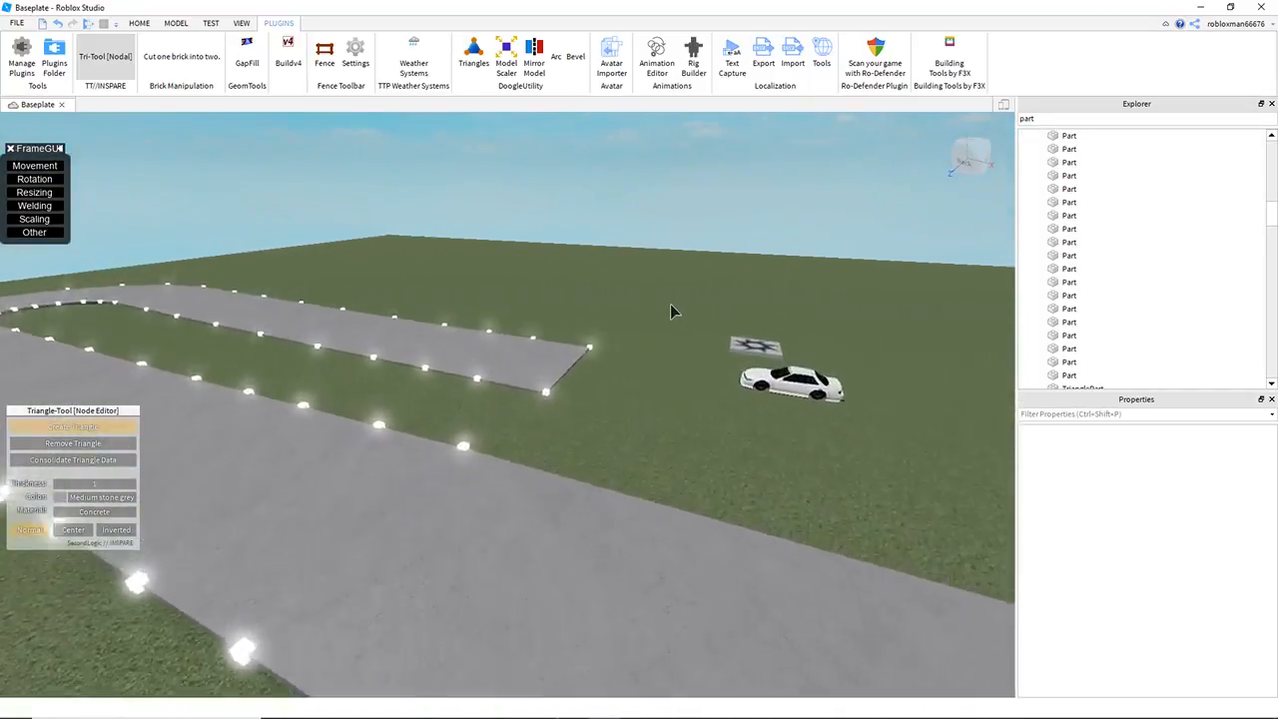
key("s")
left_click(122, 66)
right_click_drag(645, 252, 655, 302)
key("s")
right_click_drag(504, 195, 501, 194)
key("s")
key("s")
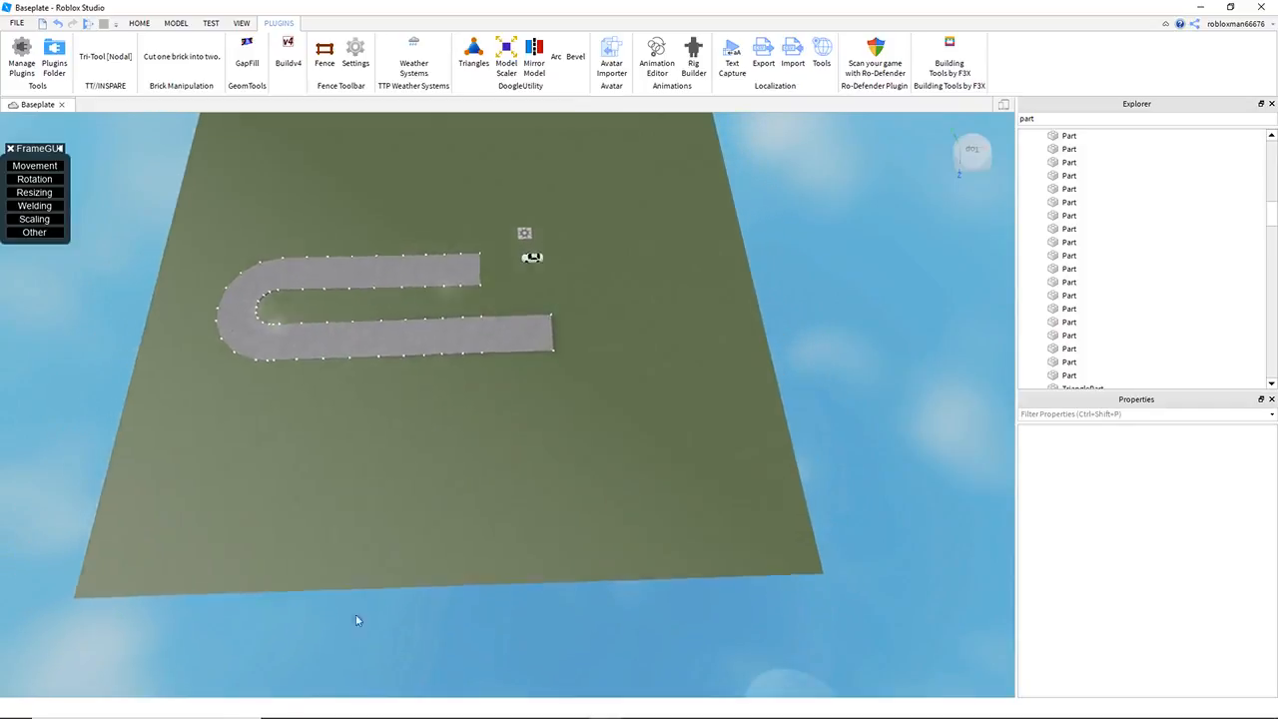
Step: Inspect the road's two legs and bend obliquely from above the open end
key("d")
right_click_drag(540, 282, 604, 240)
key("w")
key("w")
key("a")
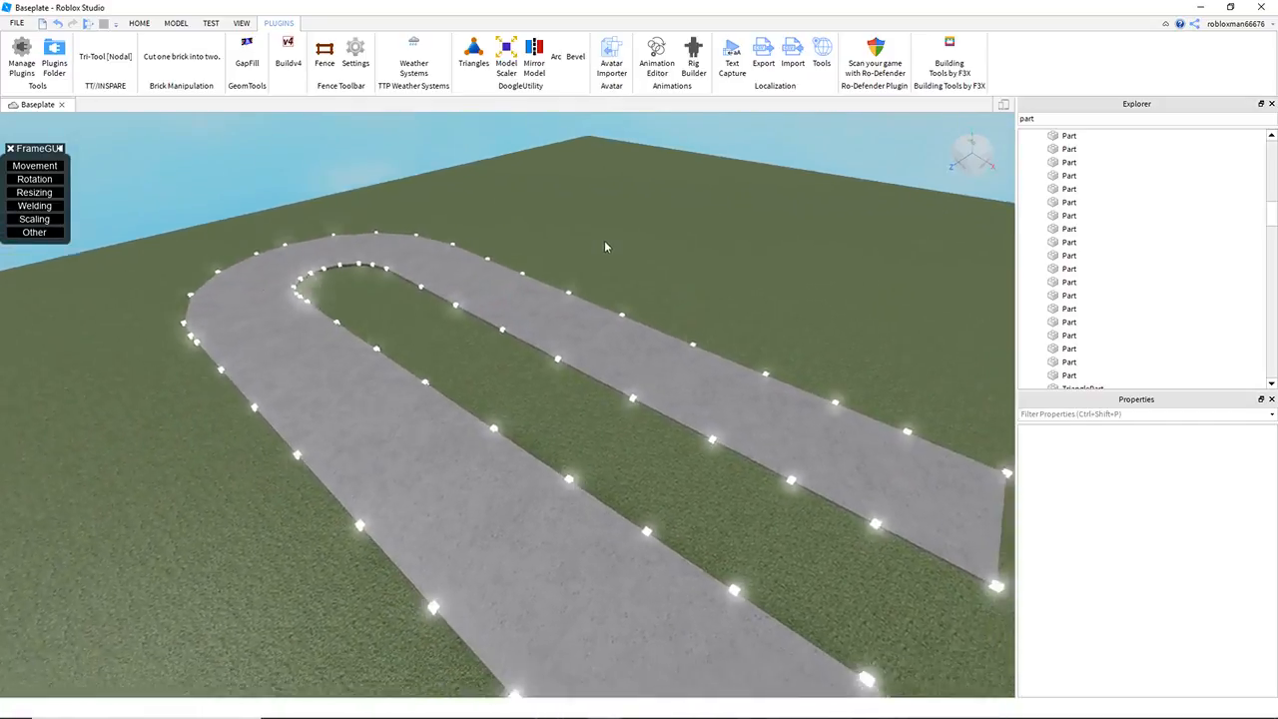
key("w")
key("a")
key("s")
key("e")
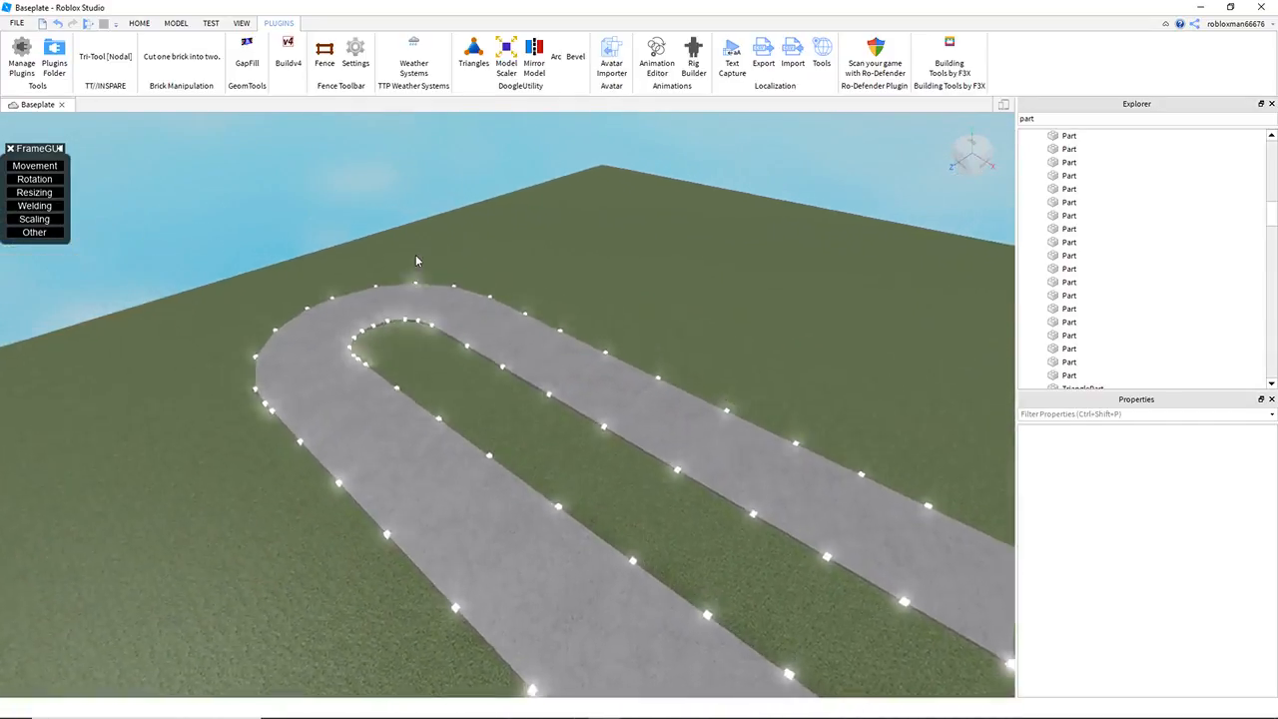
Step: Reactivate Tri-Tool and set the triangle color to Artichoke for the grass surface between the road's legs
key("w")
right_click_drag(498, 224, 499, 224)
key("q")
key("e")
left_click(121, 62)
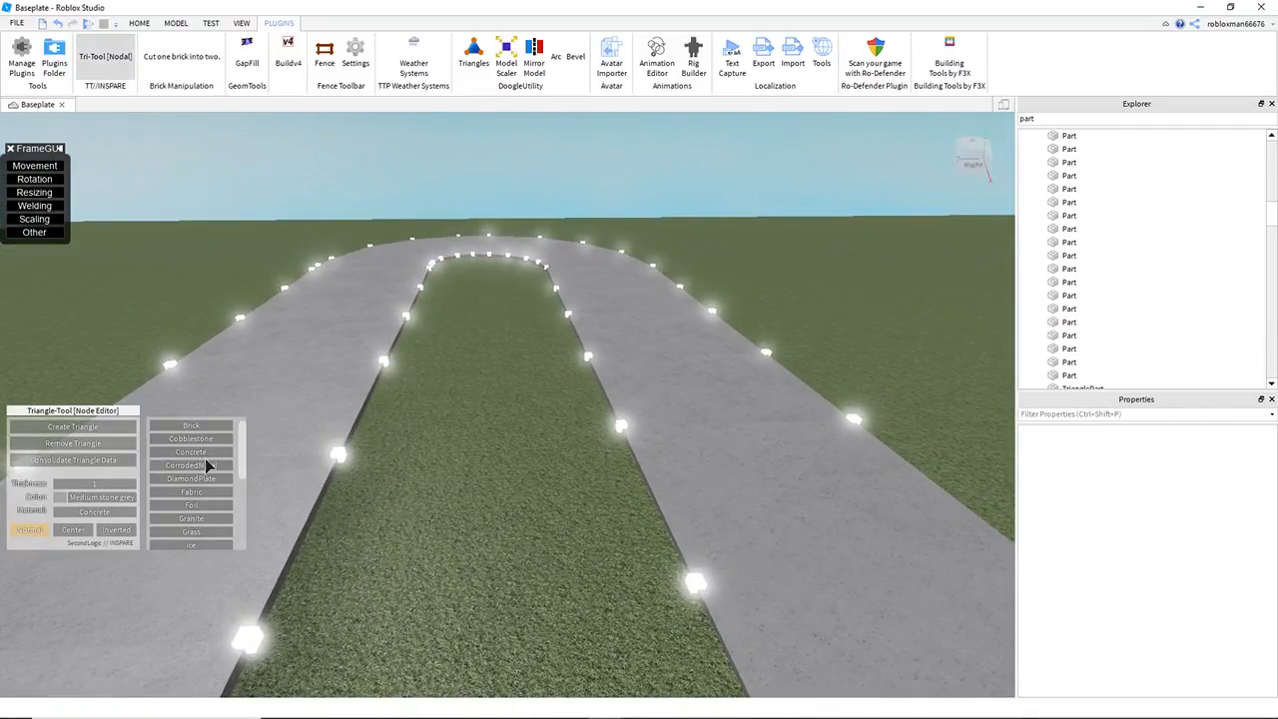
left_click(104, 497)
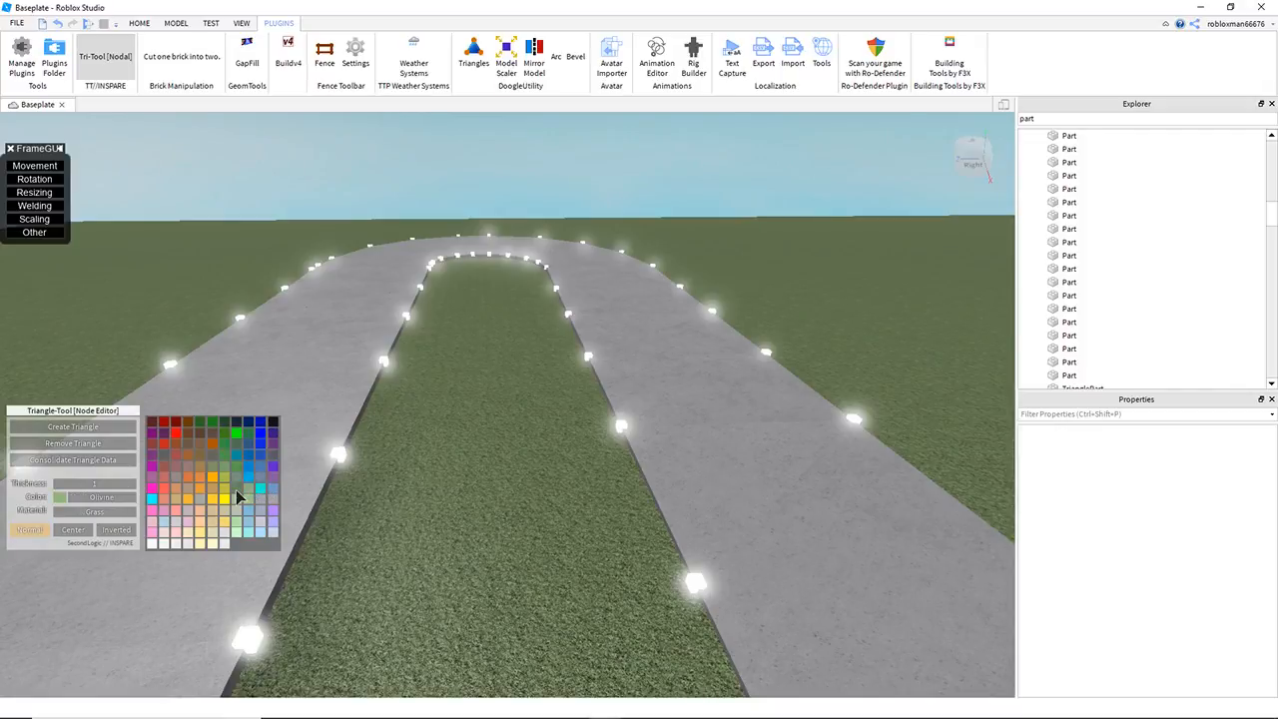
left_click(240, 500)
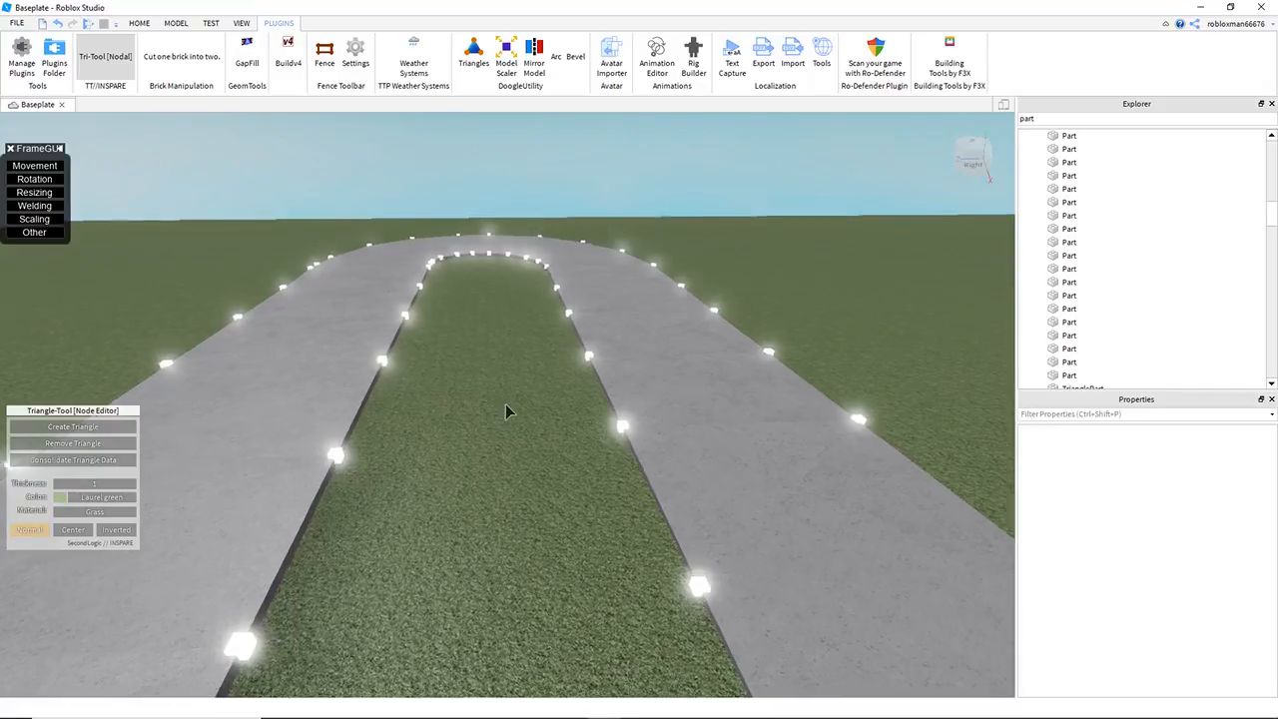
key("w")
key("e")
left_click(84, 500)
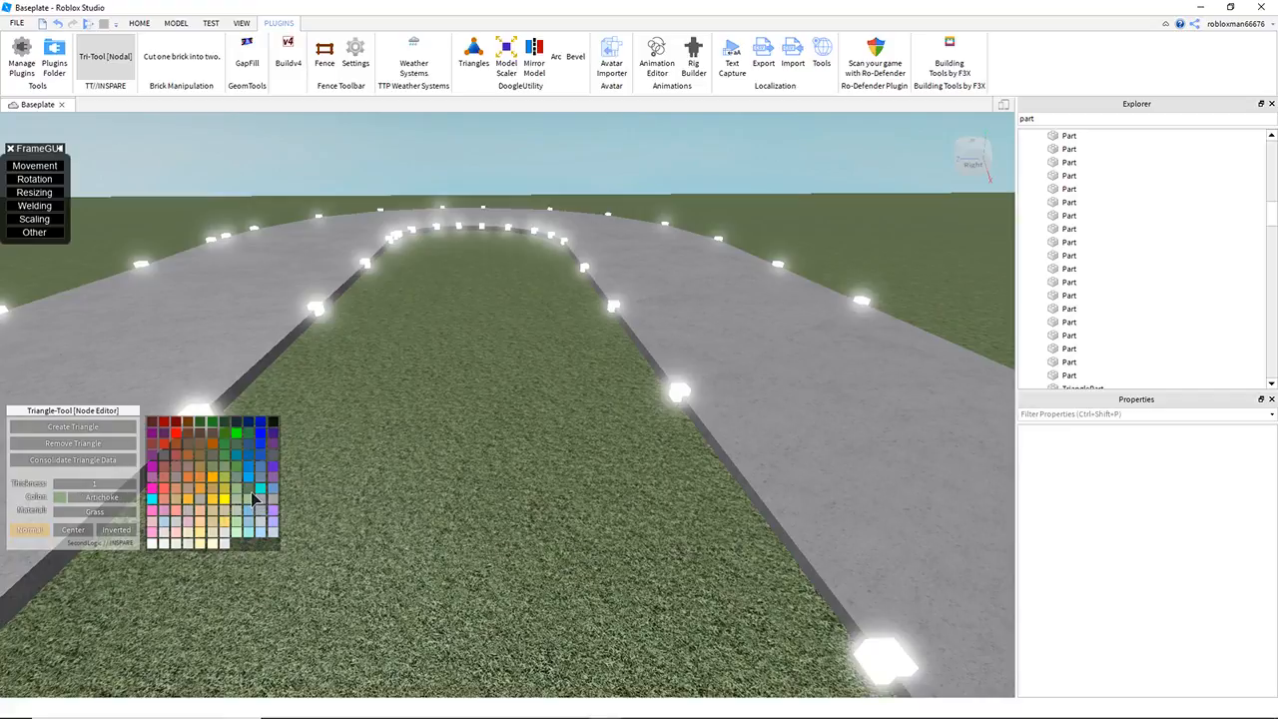
left_click(254, 499)
key("w")
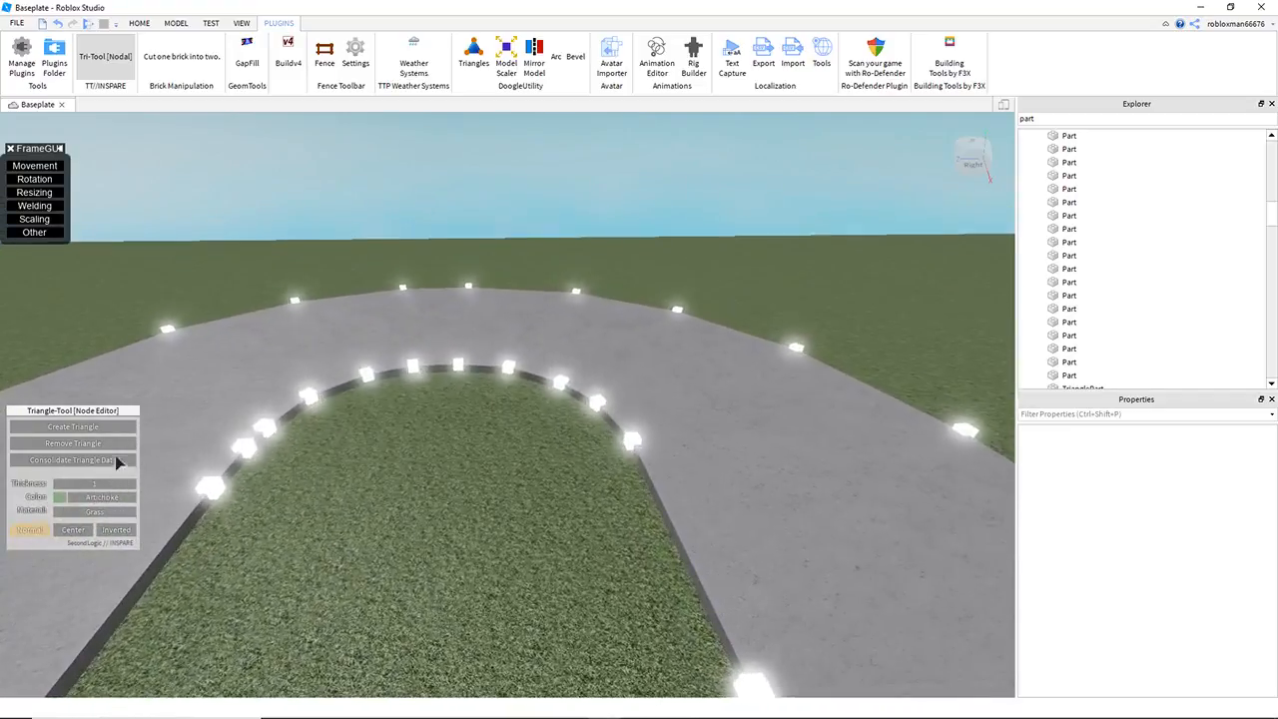
Step: Start creating triangles and place the first grass triangle across the median near the inside of the bend
left_click(112, 431)
key("w")
right_click_drag(510, 401, 487, 370)
key("a")
key("s")
key("d")
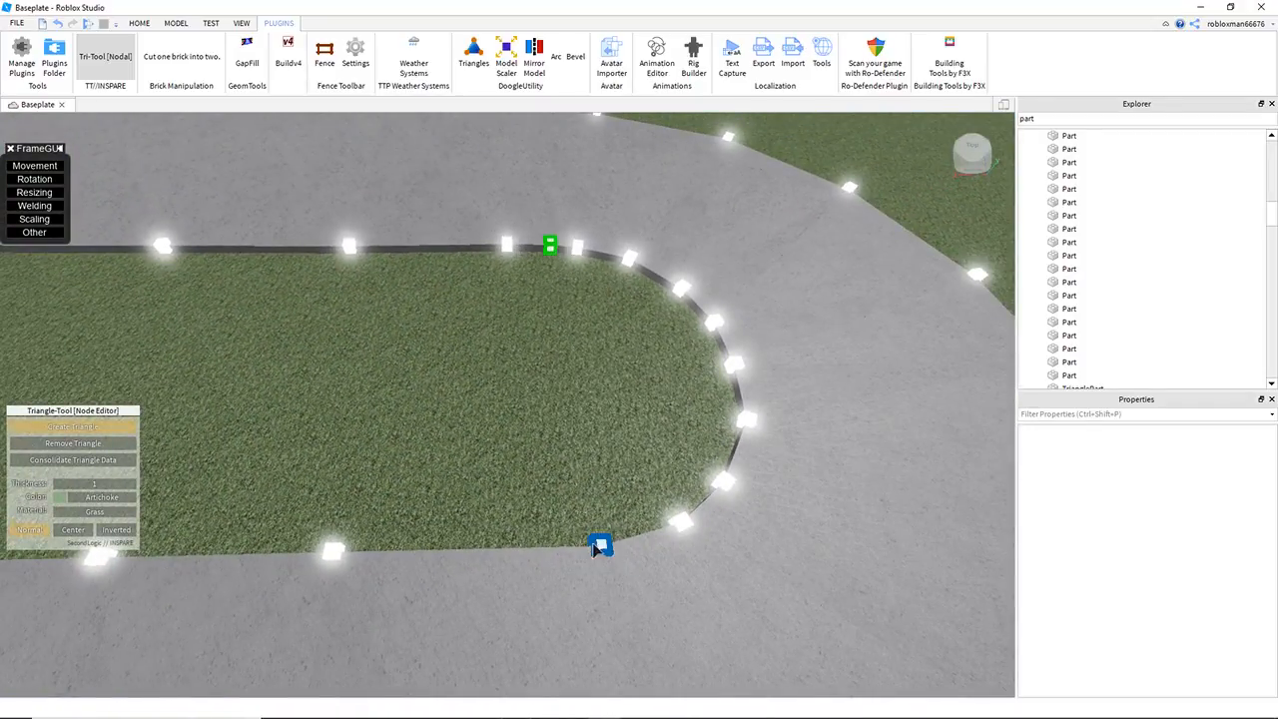
left_click(334, 551)
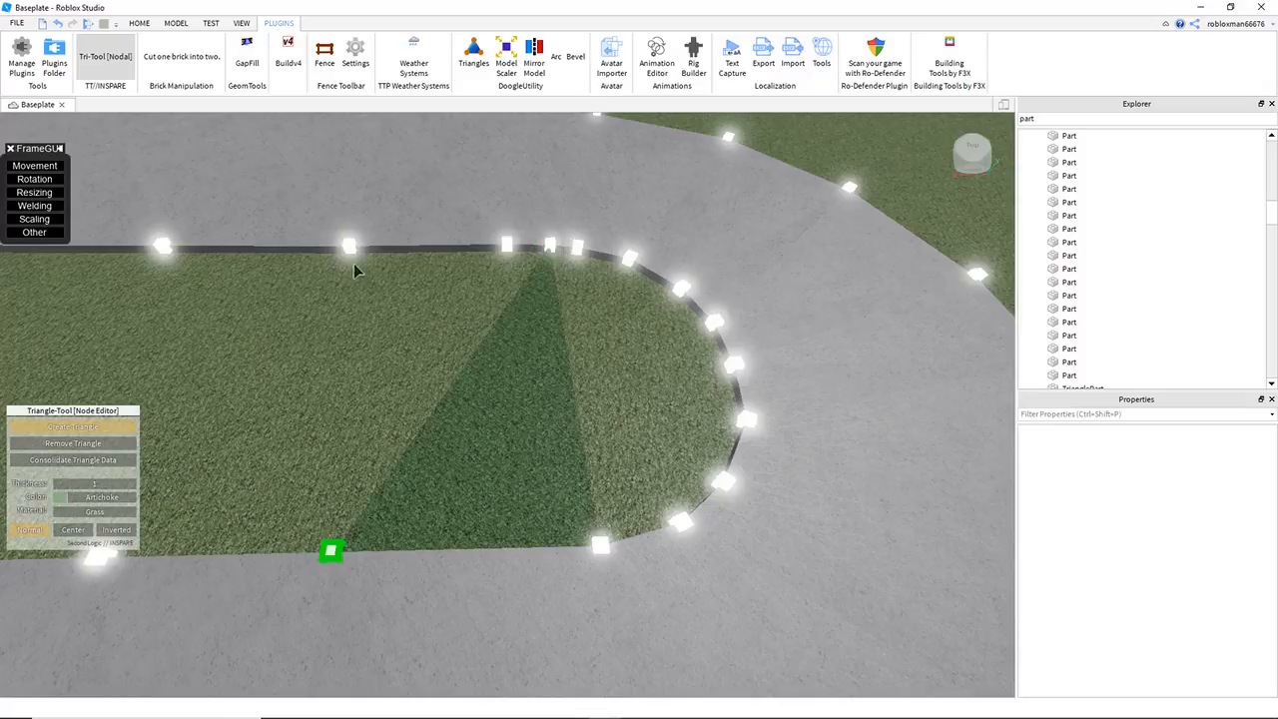
Step: Fill the rest of the curved area inside the bend's inner edge with grass triangles
left_click(504, 245)
left_click(504, 246)
left_click(551, 246)
left_click(333, 550)
key("d")
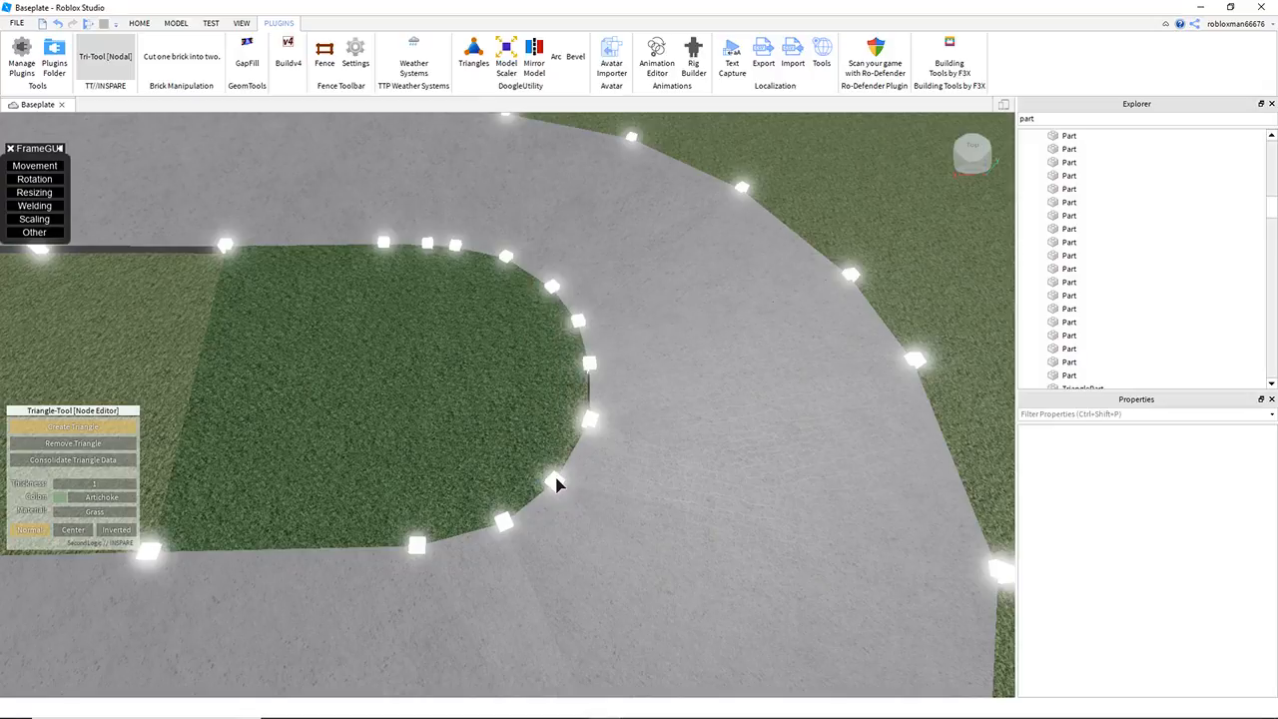
left_click(587, 411)
Step: Continue the grass triangles from the bend into the first straight sections between the two road legs
right_click_drag(639, 396, 526, 395)
key("s")
key("w")
key("a")
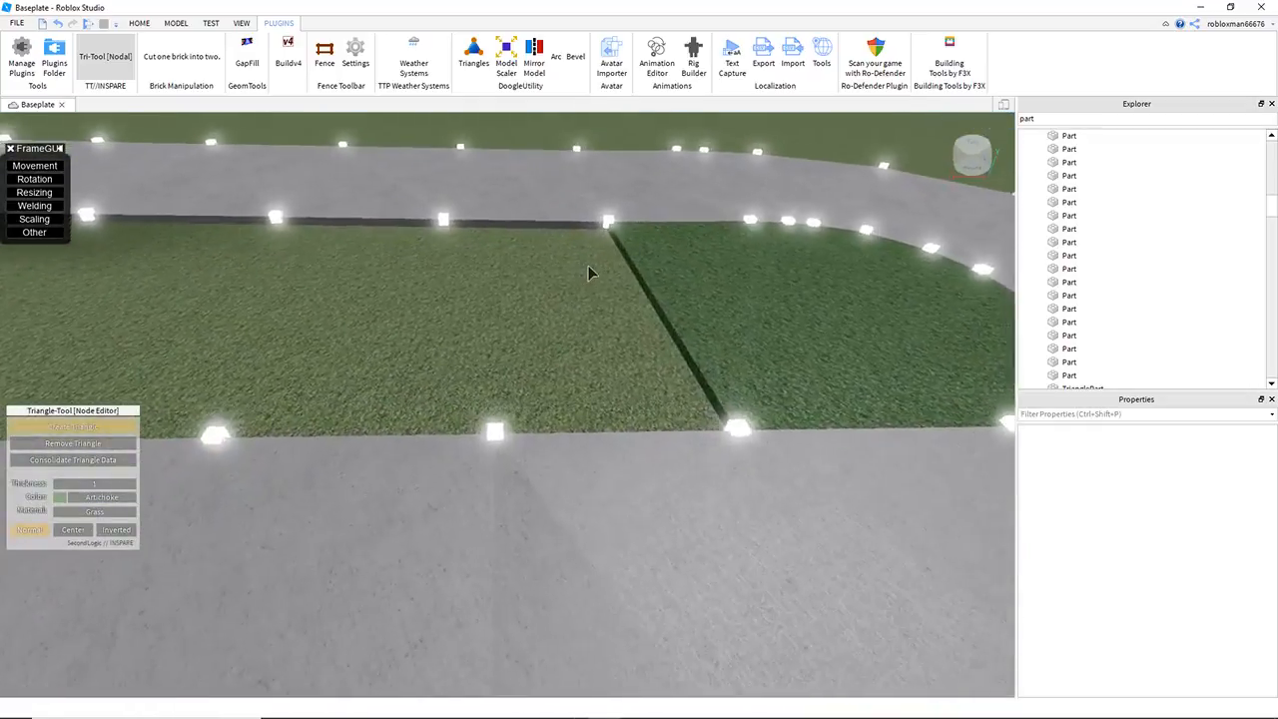
key("d")
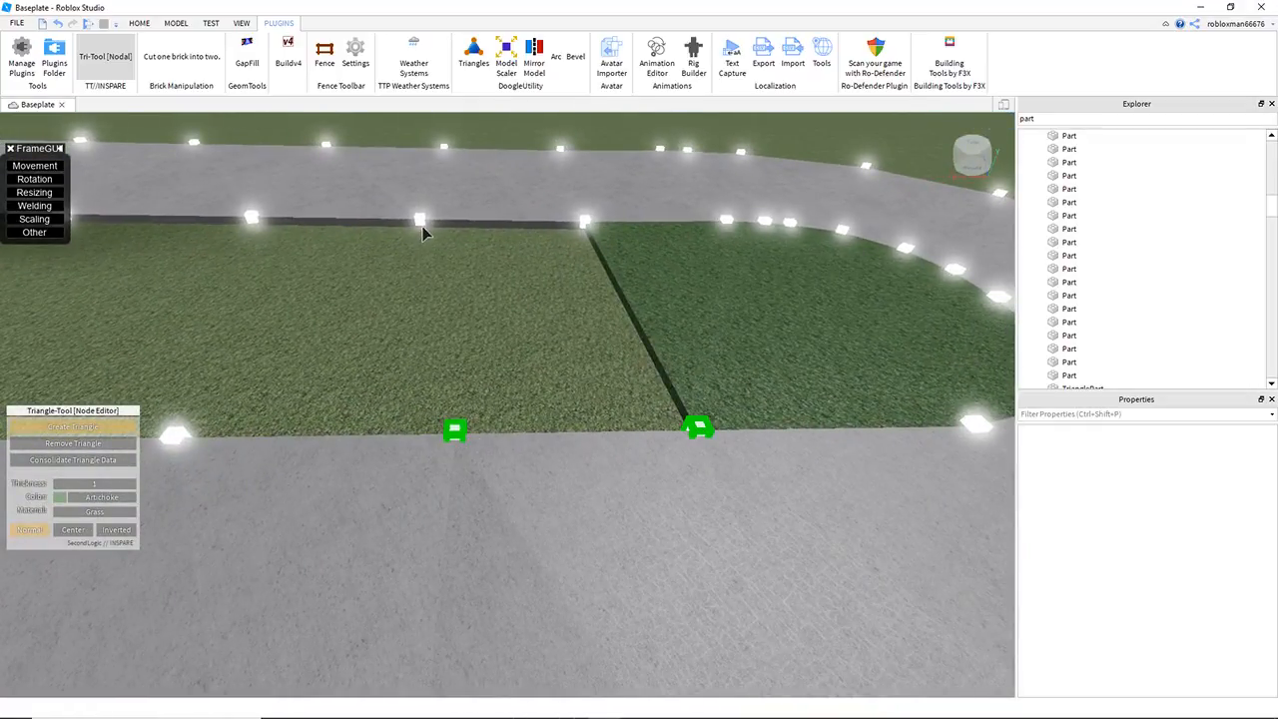
left_click(420, 221)
left_click(420, 219)
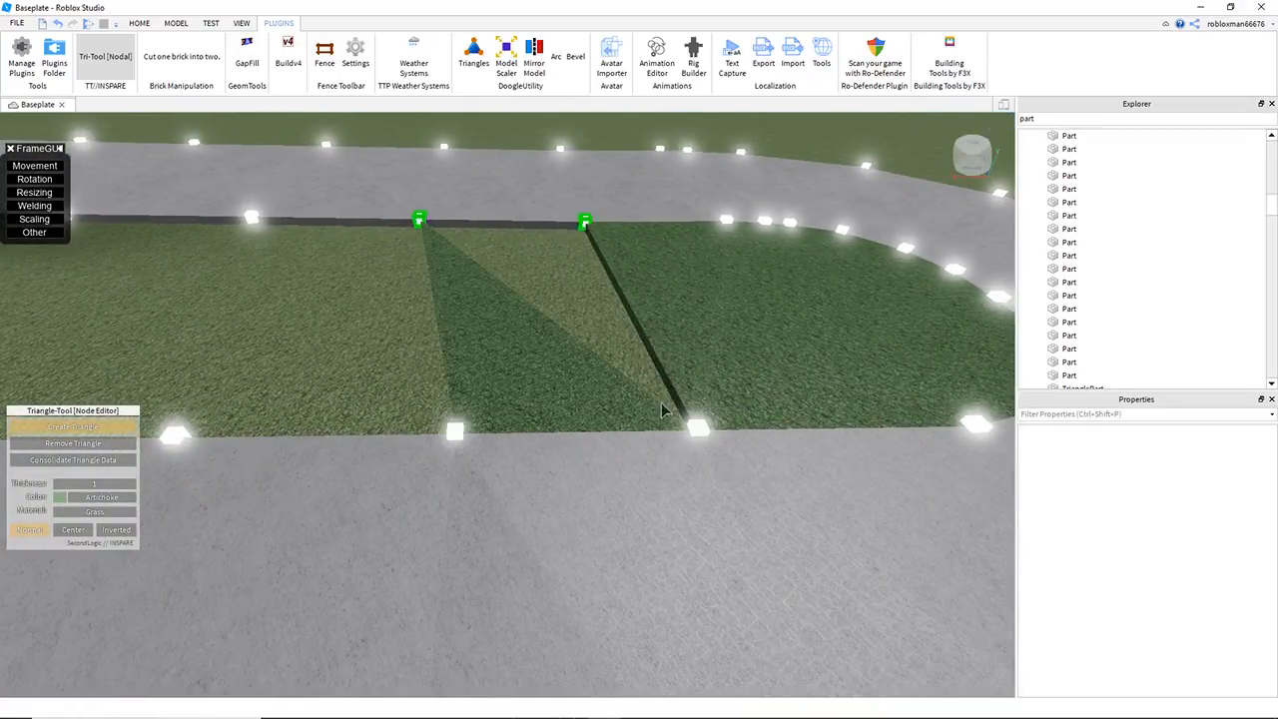
left_click(696, 426)
key("d")
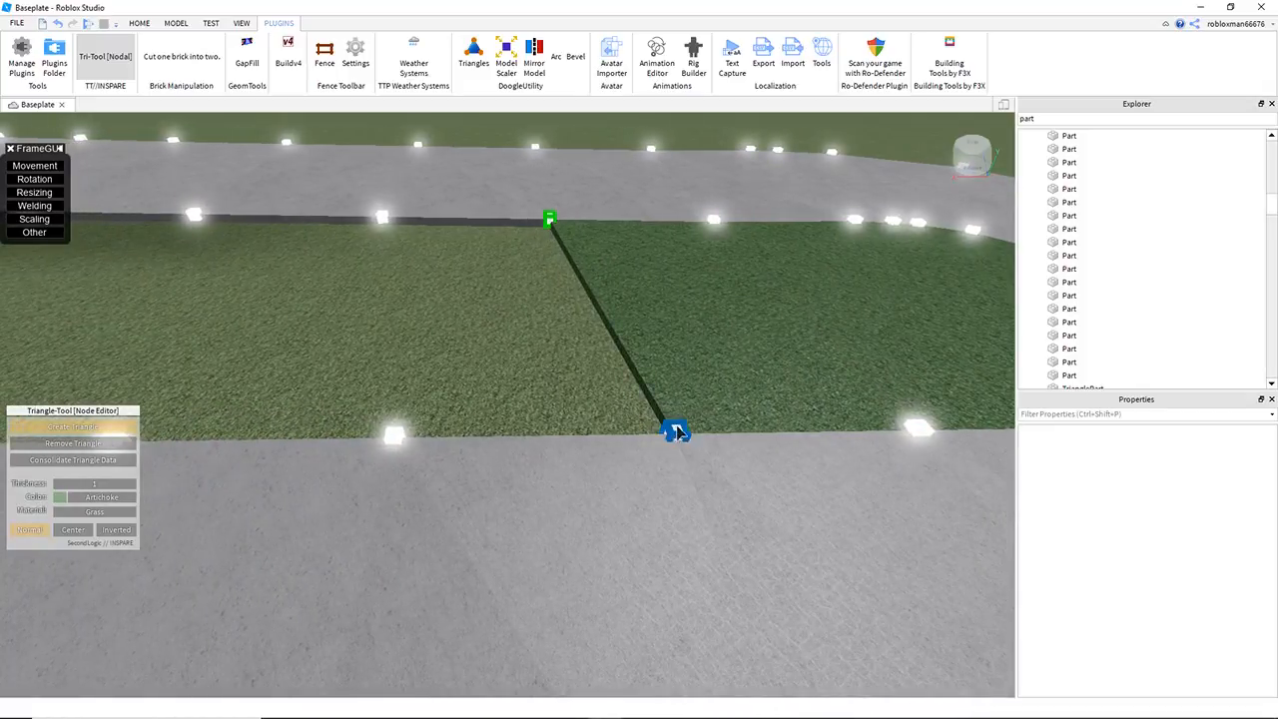
left_click(403, 442)
left_click(402, 427)
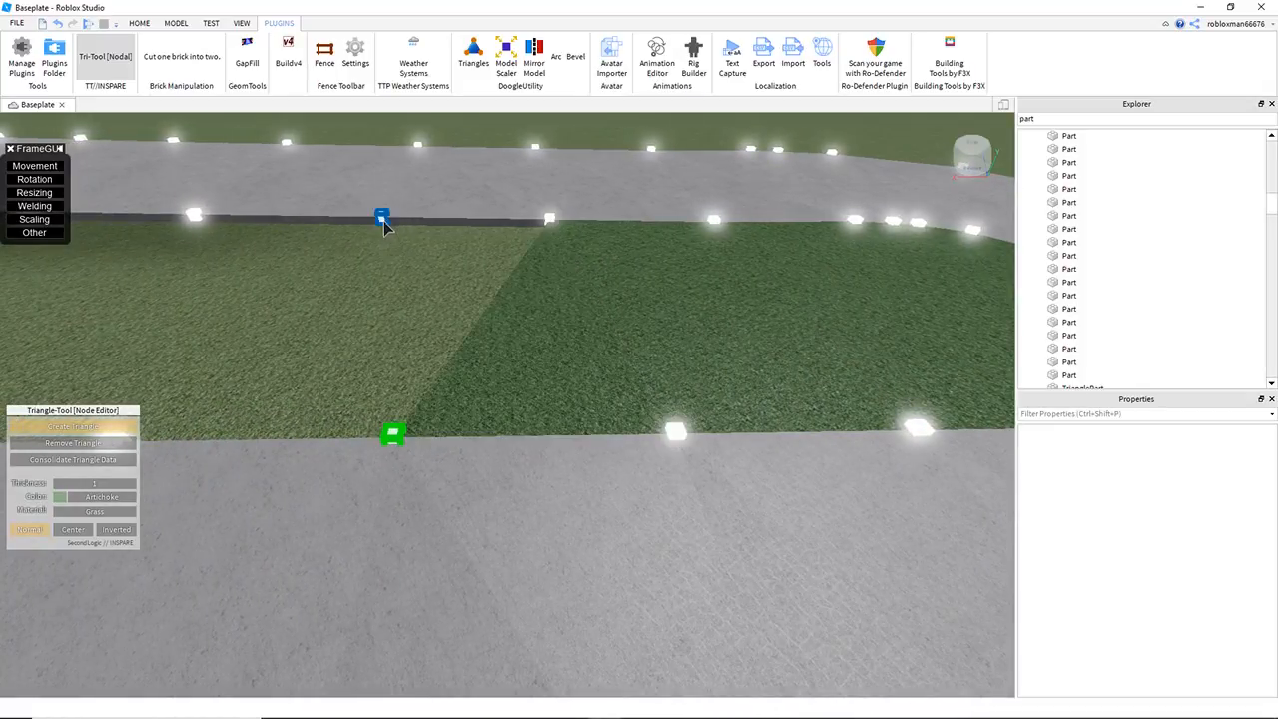
Step: Fill the remaining straight sections between the two legs with grass triangles up to the road's open end
left_click(548, 230)
key("a")
left_click(523, 437)
left_click(536, 215)
left_click(684, 438)
left_click(370, 445)
left_click(564, 214)
left_click(685, 446)
key("a")
left_click(470, 447)
left_click(710, 445)
left_click(516, 449)
left_click(491, 207)
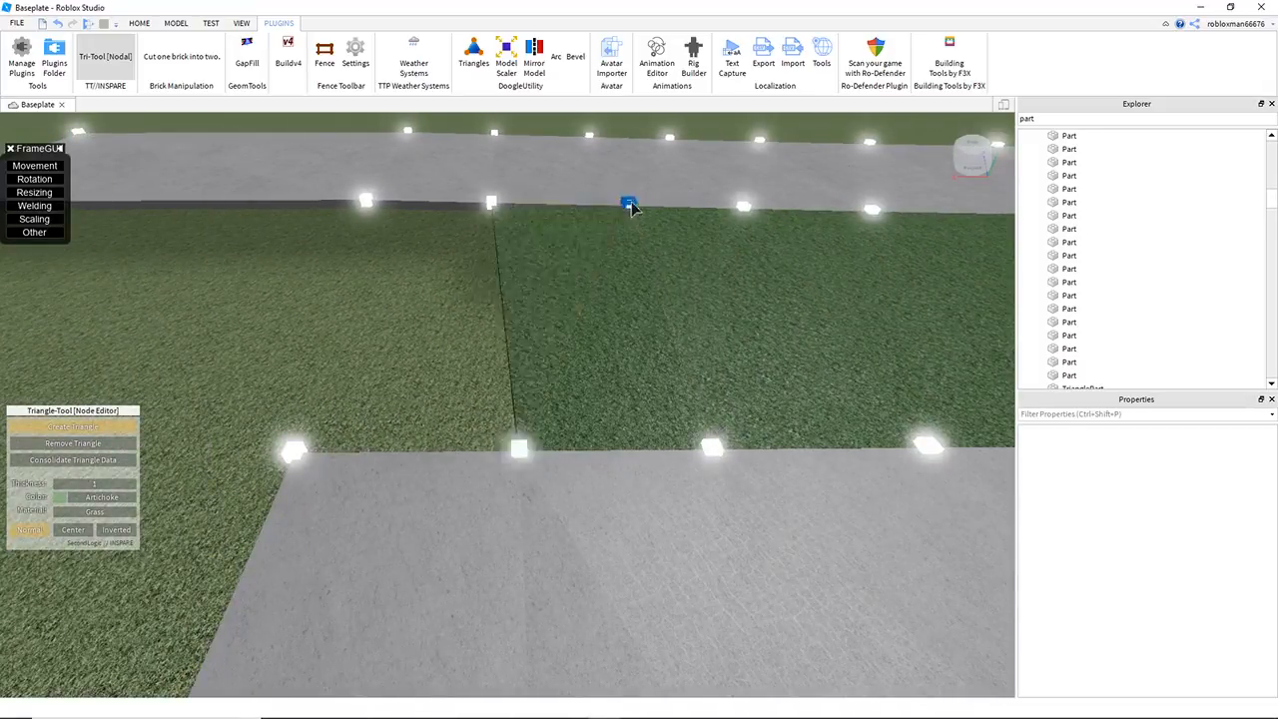
left_click(629, 209)
left_click(476, 451)
left_click(483, 206)
Step: Examine the grass-filled median along the road and from high above the bend
key("a")
scroll(606, 258, "down", 4)
right_click_drag(502, 376, 539, 423)
key("w")
key("w")
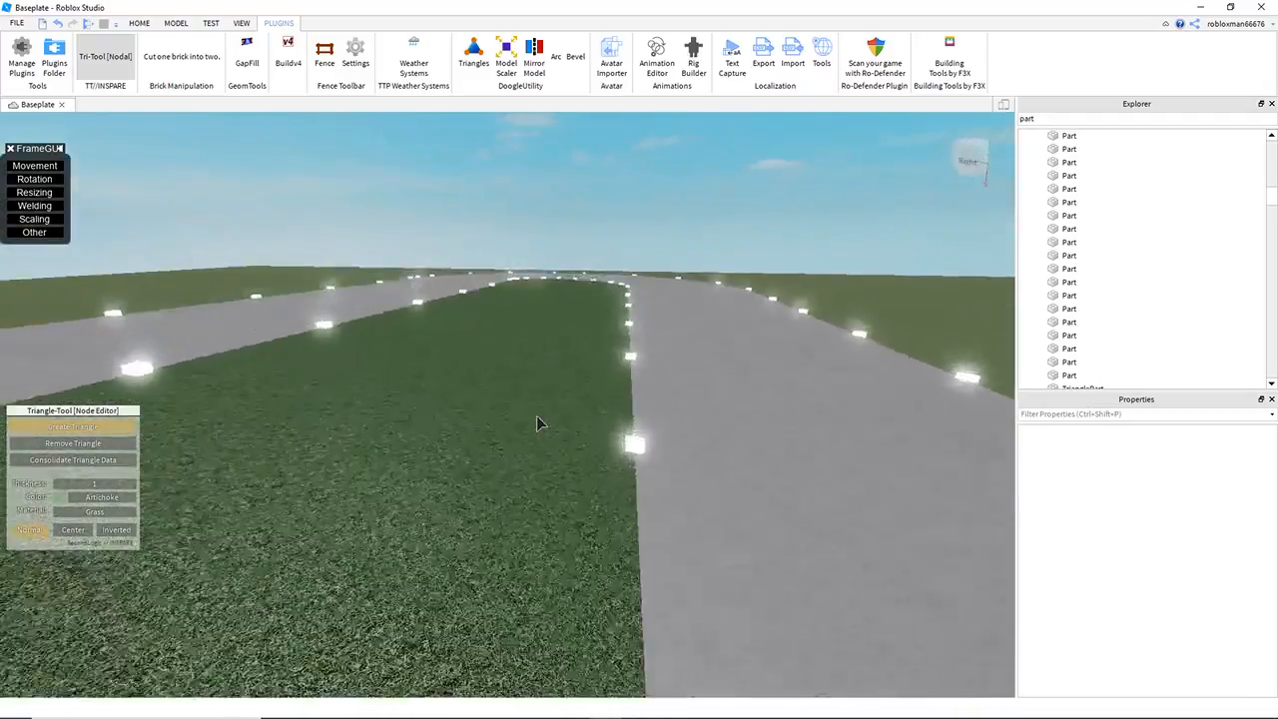
key("e")
right_click_drag(631, 323, 628, 332)
key("s")
key("w")
key("e")
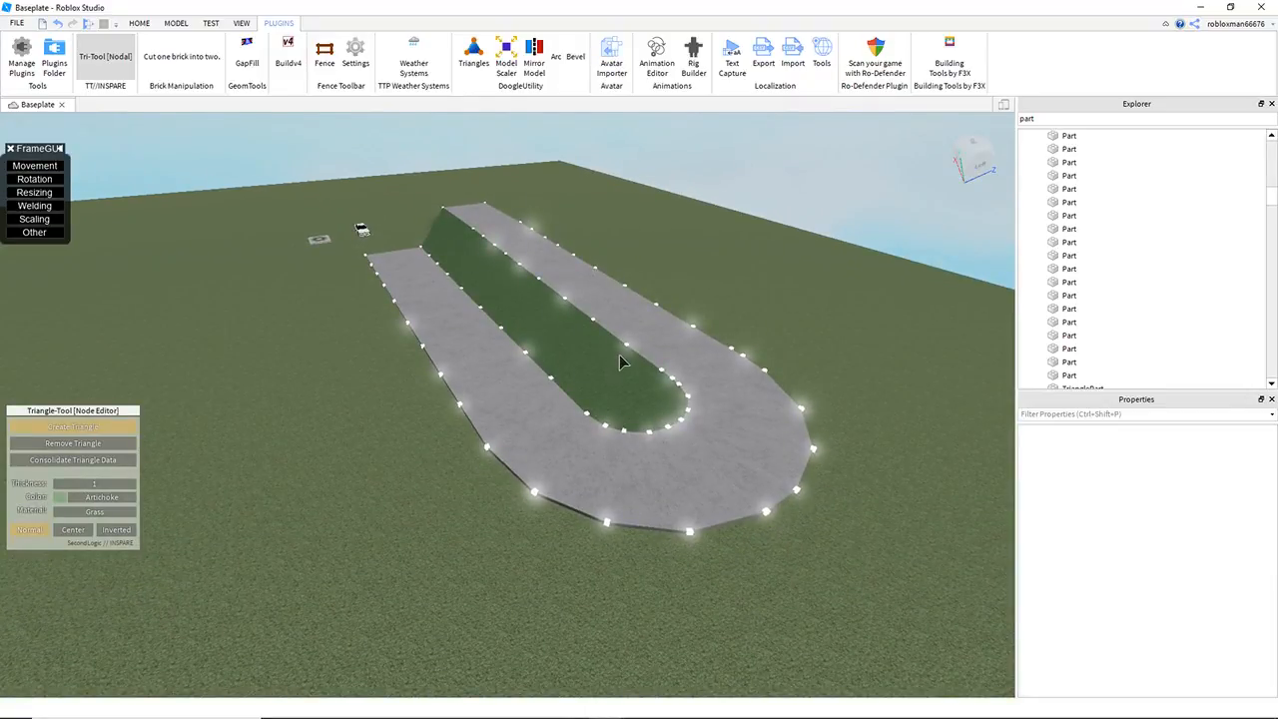
Step: Turn off Tri-Tool, duplicate the outer cube at the lower leg's open end and move the copy outward to about Z -45.9
left_click(107, 64)
key("w")
key("a")
right_click_drag(380, 388, 424, 381)
key("w")
key("a")
key("s")
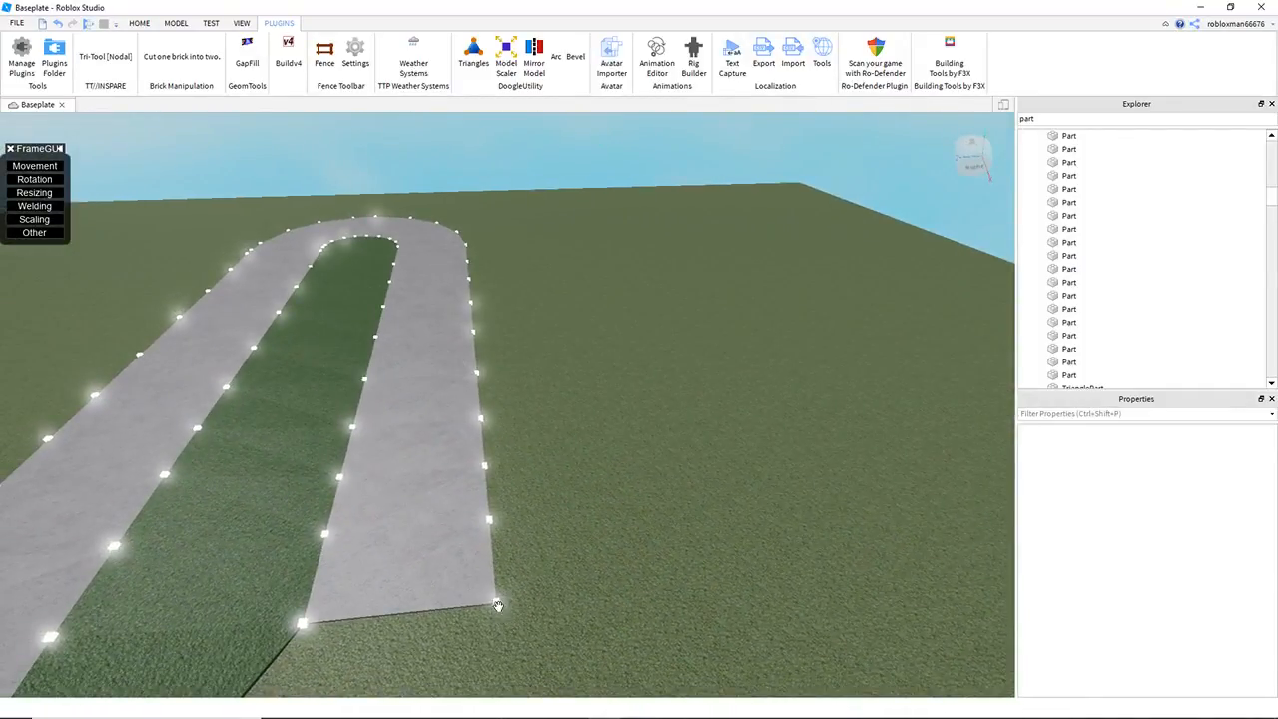
left_click(498, 606)
right_click_drag(575, 583, 580, 576)
key("w")
key("ctrl+d")
left_click_drag(598, 577, 835, 607)
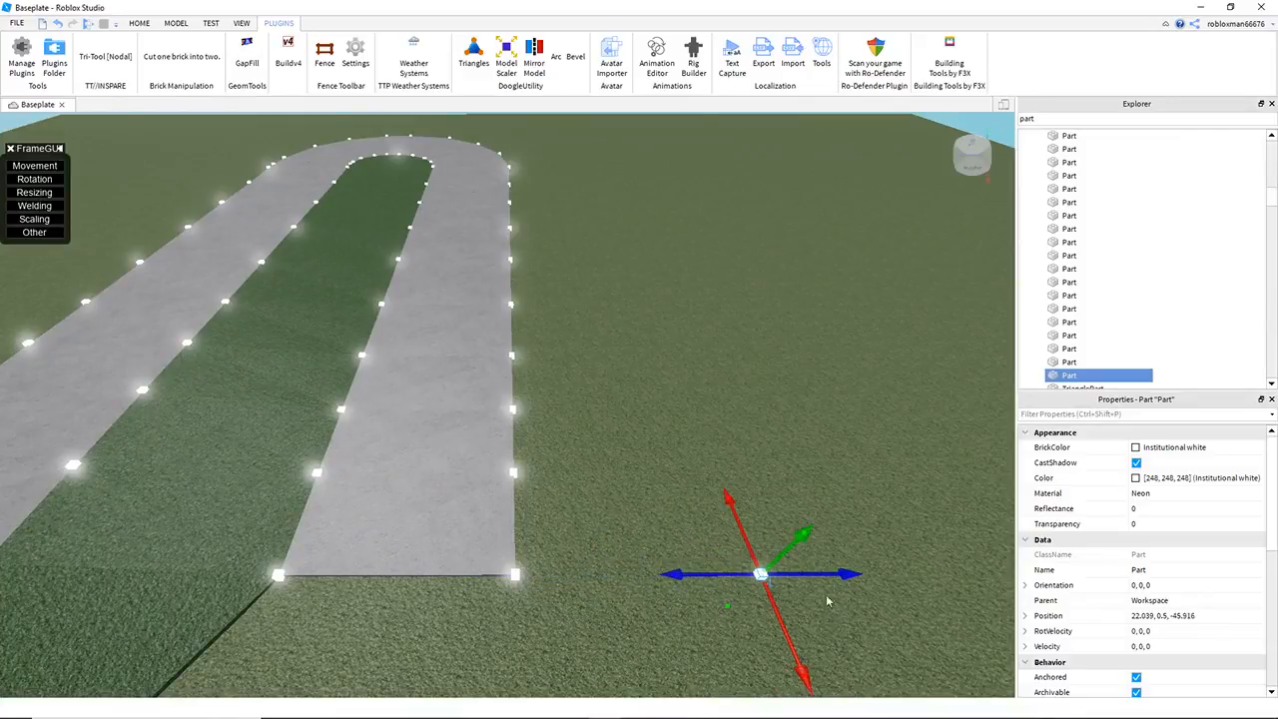
Step: Duplicate a second outer-edge cube near the lower leg's open end and move the copy outward beside the road
left_click(572, 467)
key("e")
key("w")
left_click(516, 442)
key("ctrl+d")
left_click_drag(603, 445, 834, 466)
key("s")
right_click_drag(834, 466, 833, 469)
Step: Duplicate an outer-edge cube farther along the lower leg and move the copy outward to about Z -50.5
left_click_drag(730, 318, 689, 325)
left_click(670, 357)
right_click_drag(670, 357, 673, 361)
key("e")
key("w")
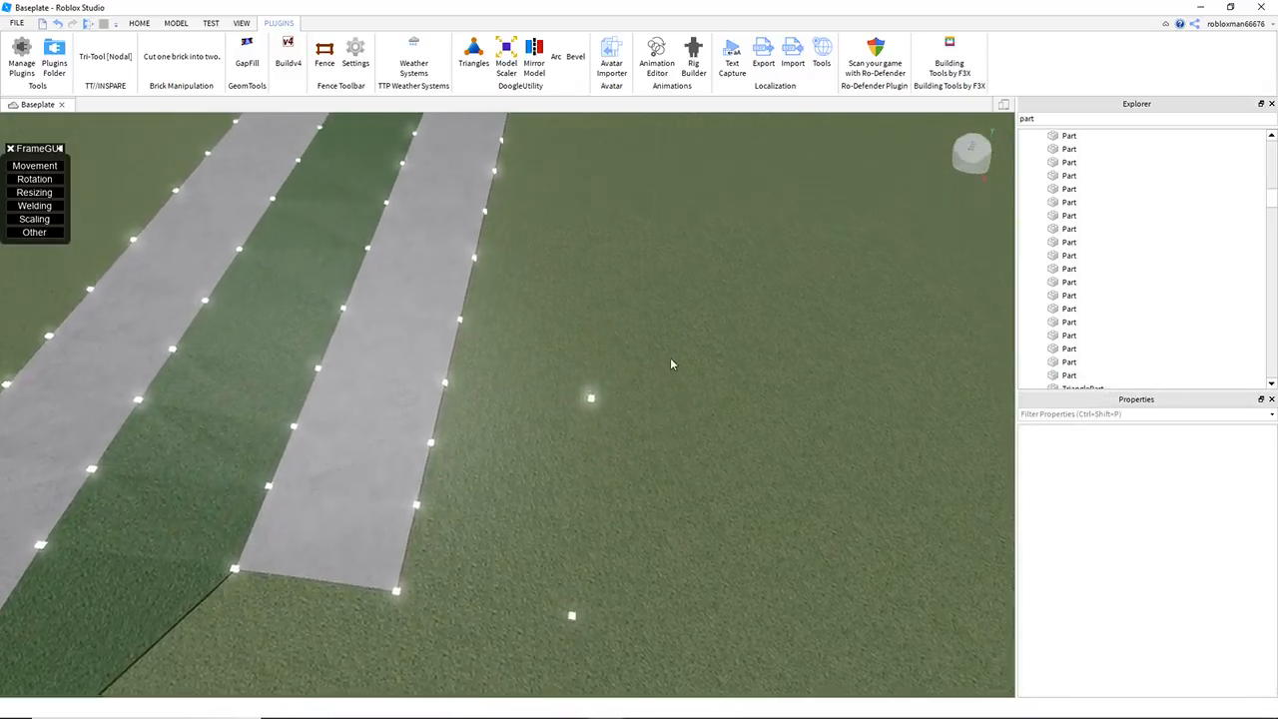
left_click(470, 335)
key("ctrl+d")
left_click_drag(526, 338, 634, 398)
key("w")
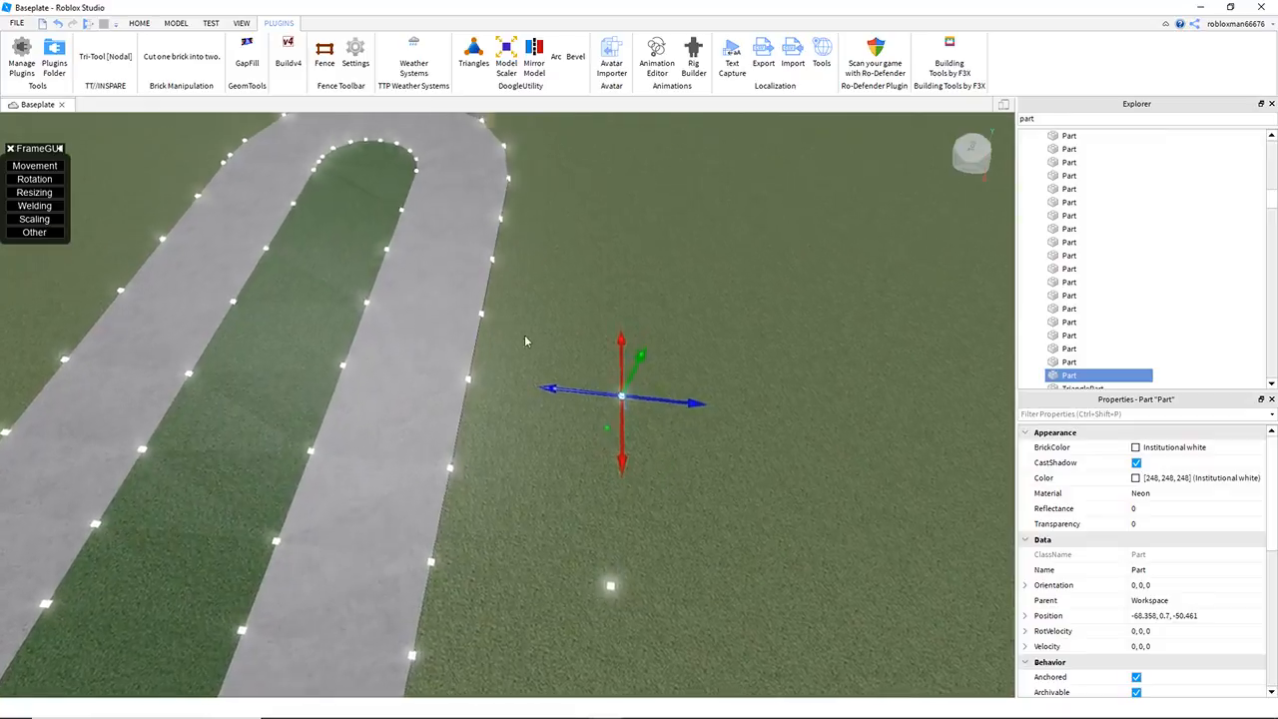
Step: Duplicate two more outer-edge cubes toward the bend and move the copies outward to about Z -52.6 and Z -53.6
left_click(490, 296)
key("ctrl+d")
left_click_drag(572, 307, 698, 356)
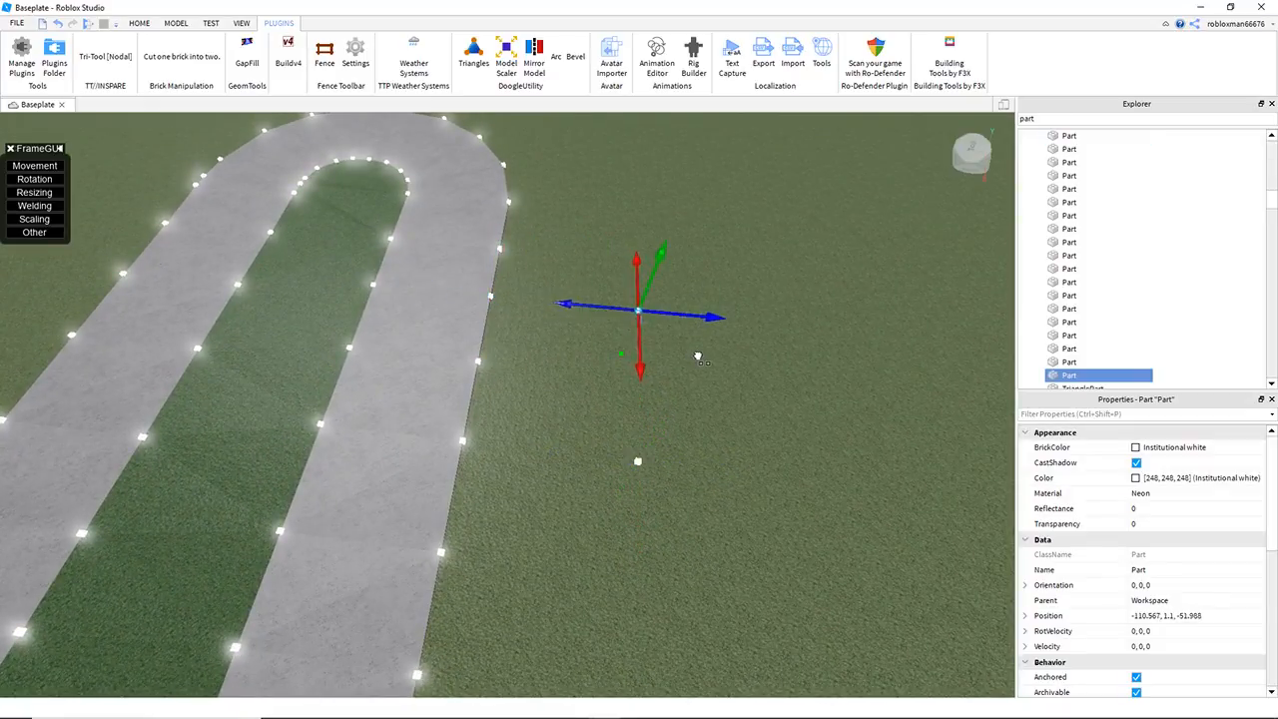
key("d")
key("w")
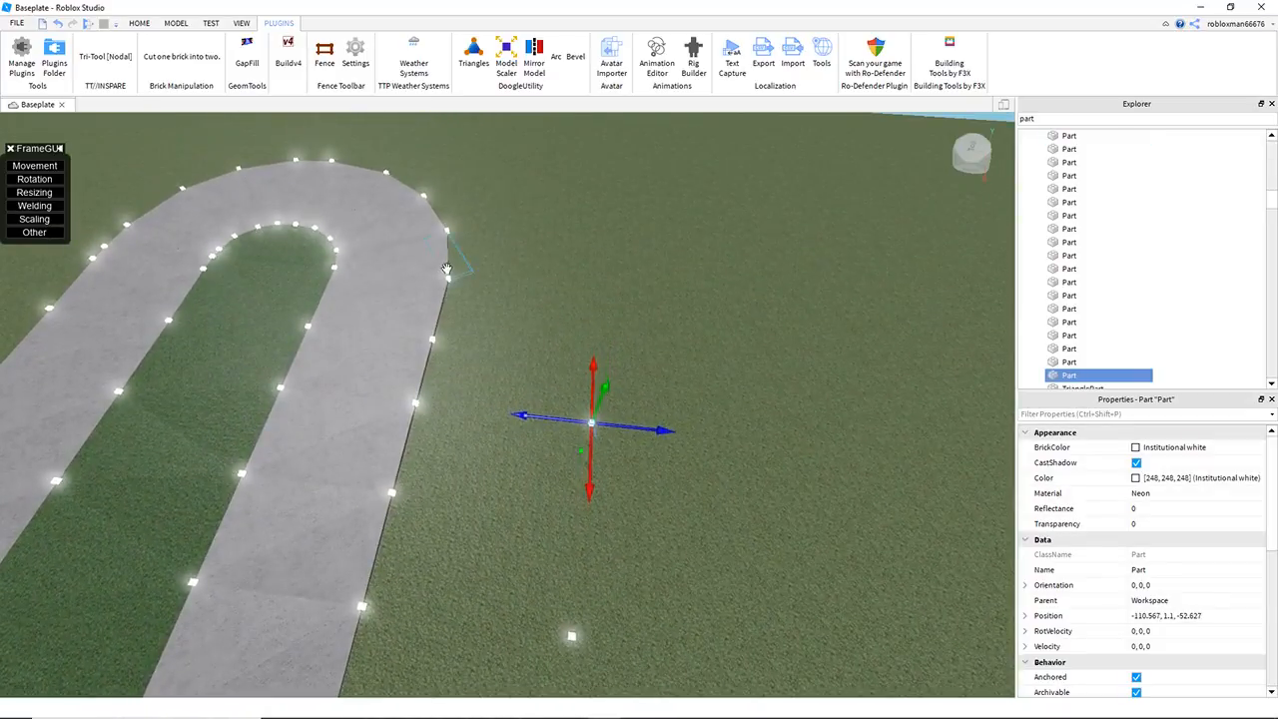
left_click(450, 278)
key("ctrl+d")
left_click_drag(489, 281, 639, 351)
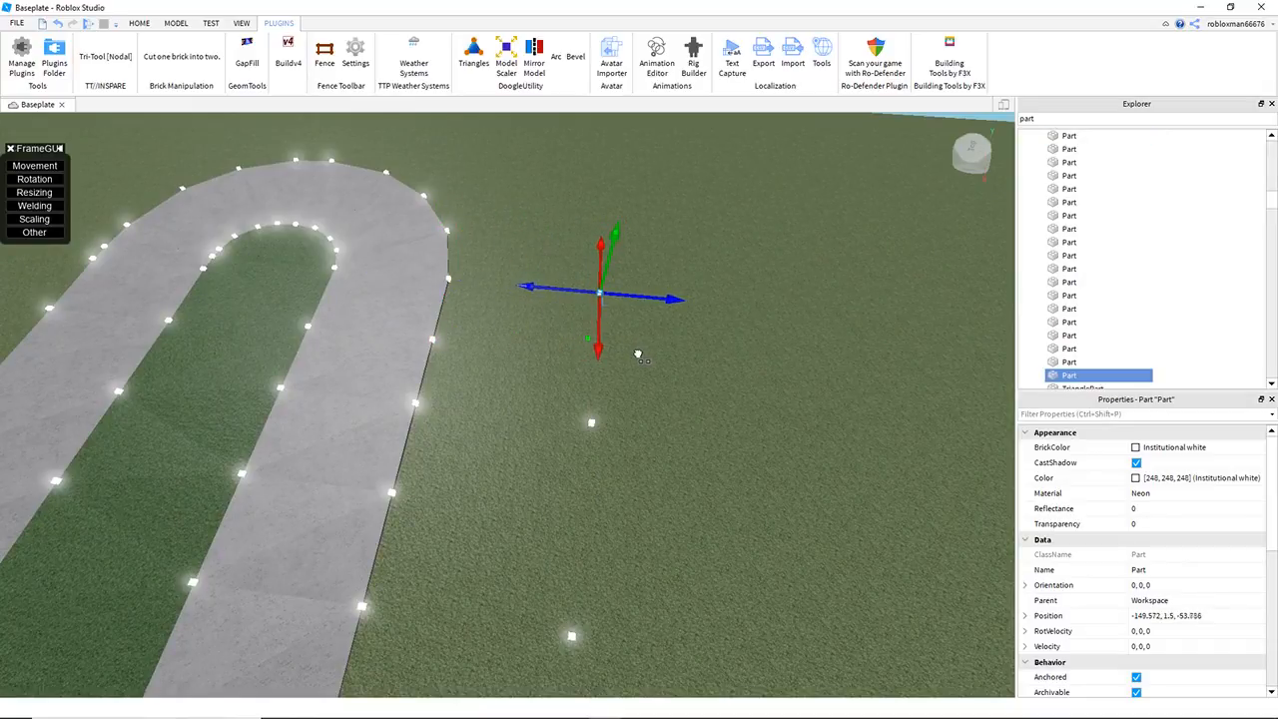
Step: Duplicate an outer cube on the first part of the bend and move the copy outward to about X -209, Z -23.3
key("s")
left_click(176, 23)
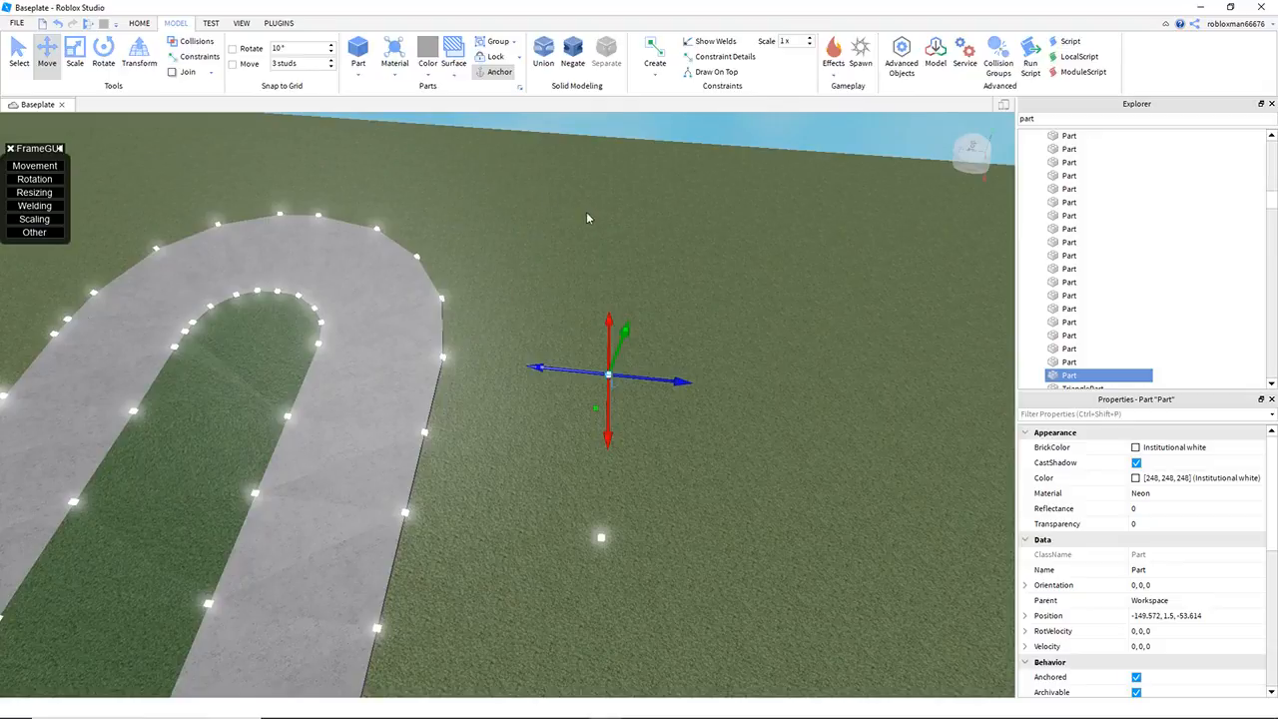
key("w")
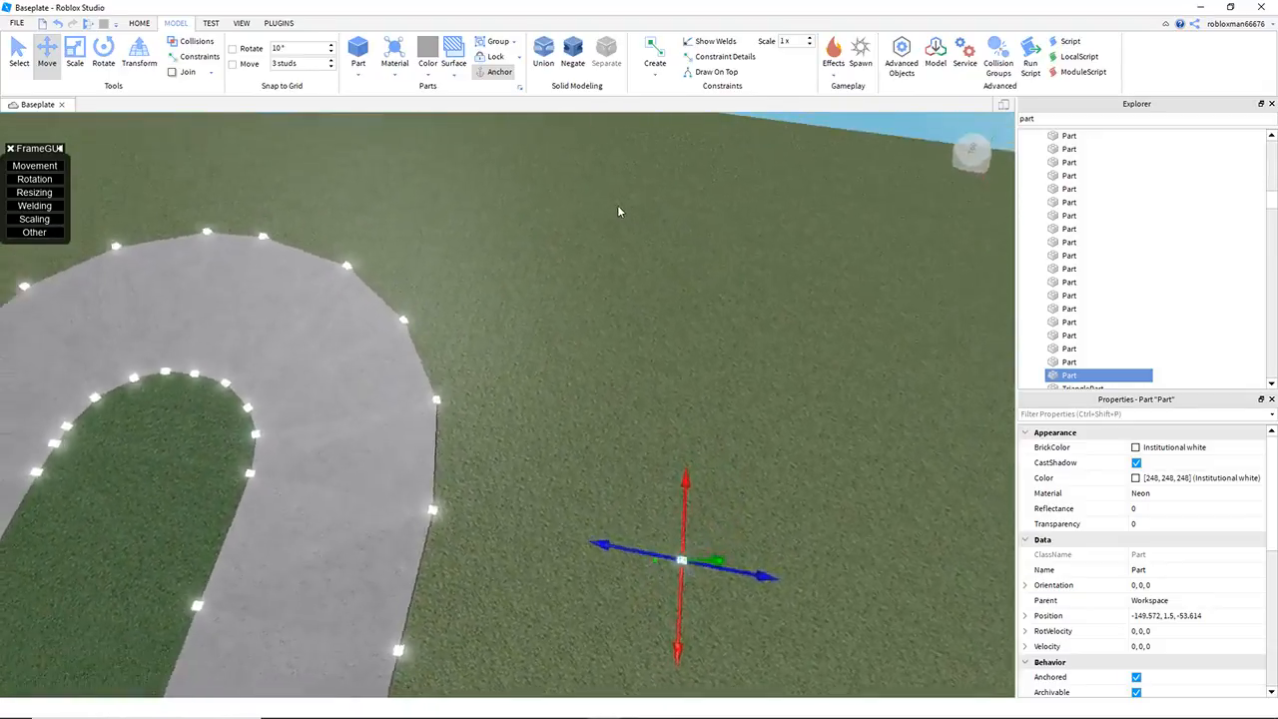
right_click_drag(618, 212, 556, 256)
left_click_drag(454, 279, 695, 347)
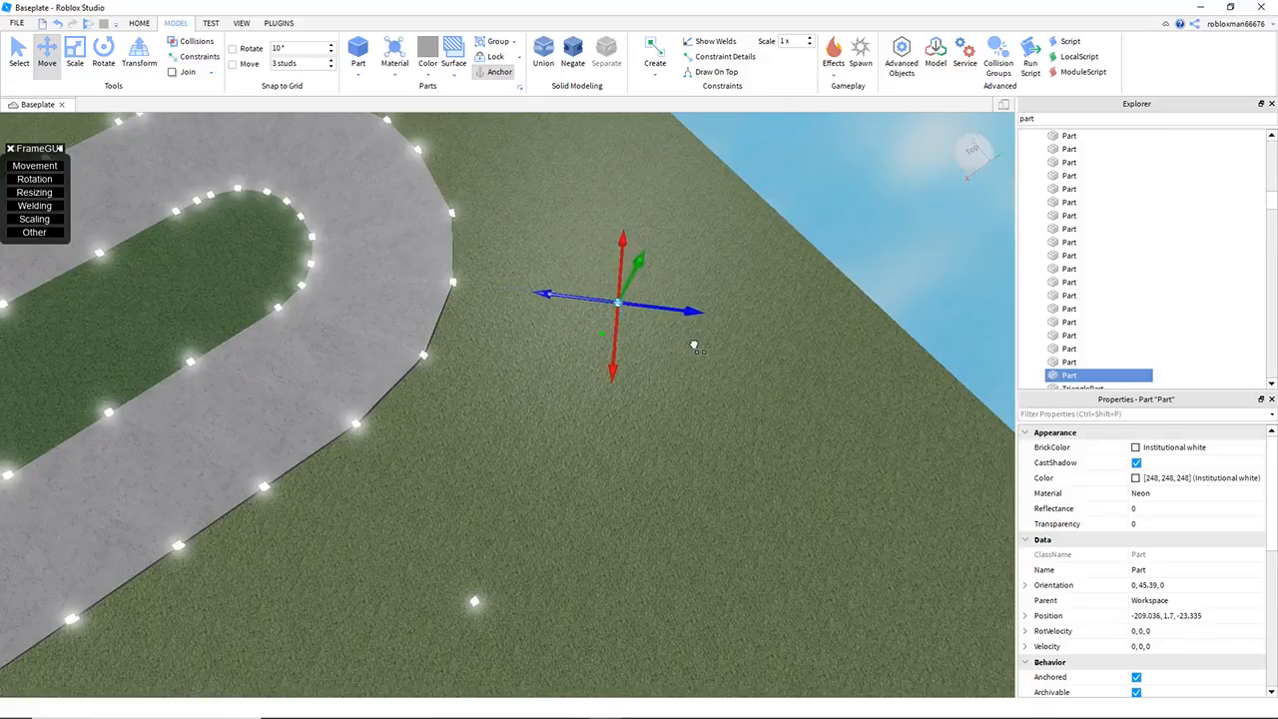
Step: Duplicate the outer cube at the middle of the bend and move the copy outward to about X -228.3
left_click(583, 209)
right_click_drag(586, 210, 585, 211)
key("d")
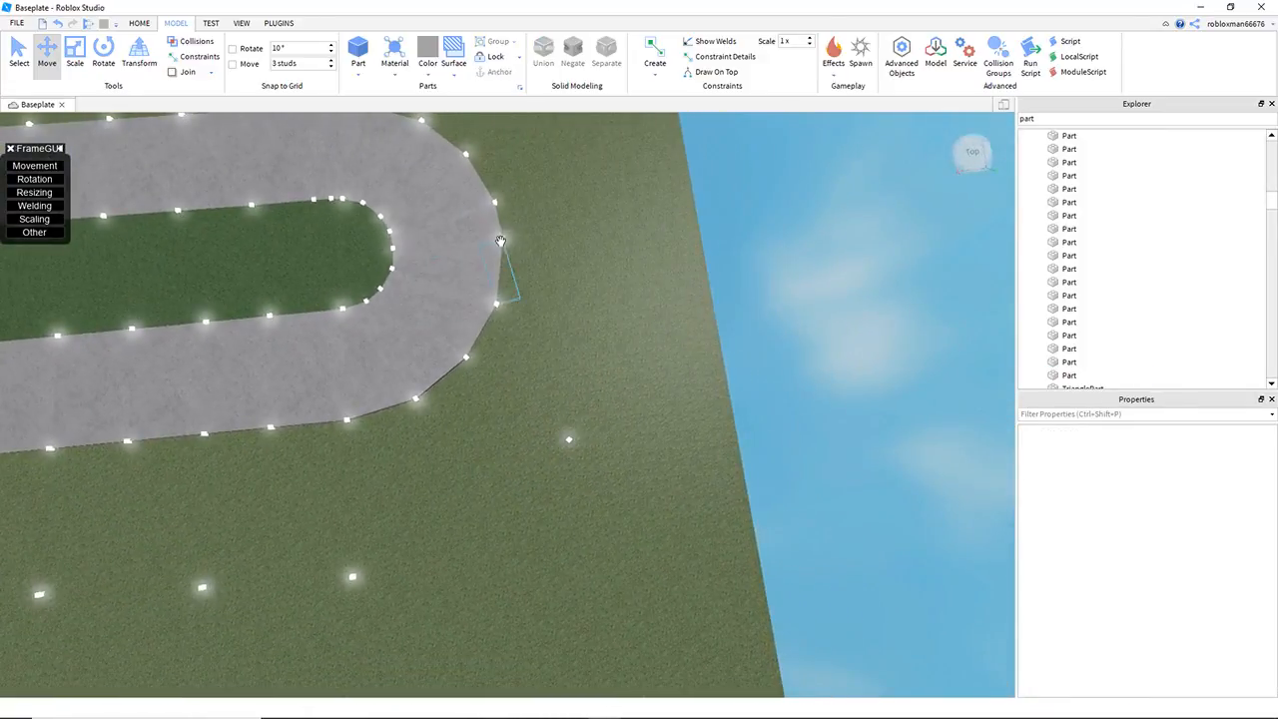
left_click(503, 239)
left_click_drag(570, 234, 670, 240)
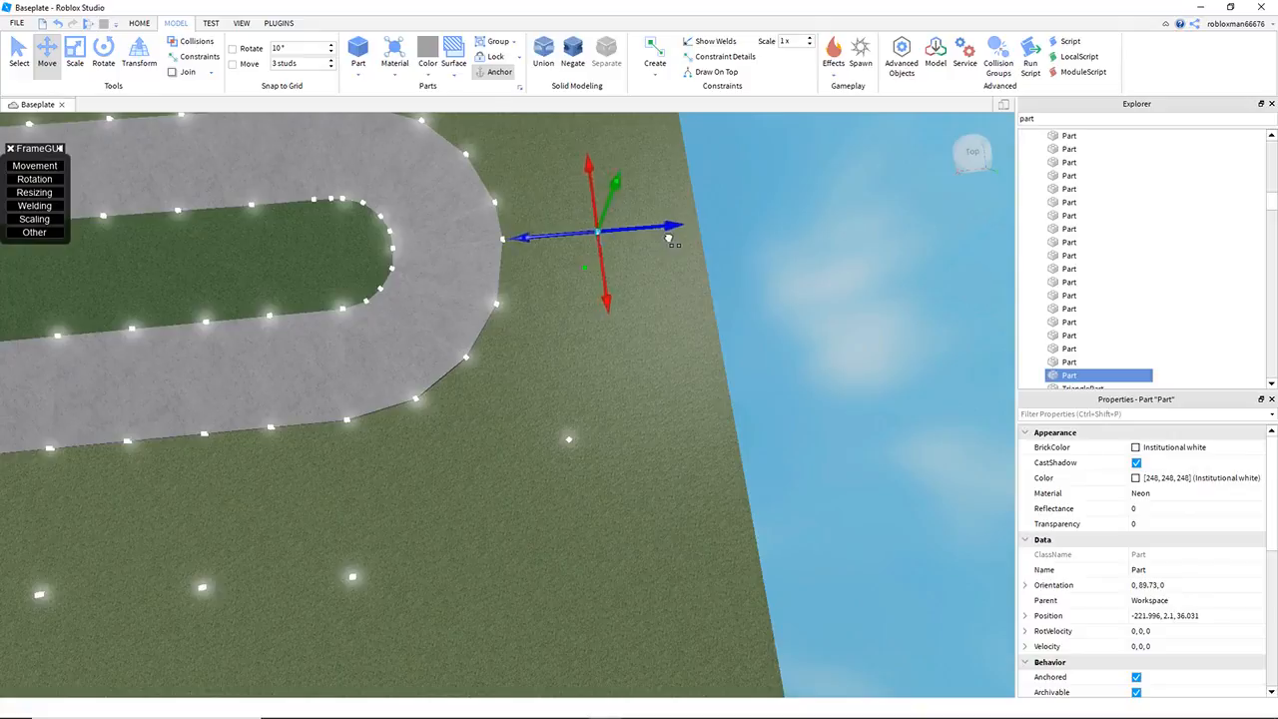
Step: Duplicate an outer cube on the second part of the bend and move the copy outward toward the baseplate's edge
left_click(702, 324)
right_click_drag(702, 323, 702, 324)
key("d")
left_click(570, 459)
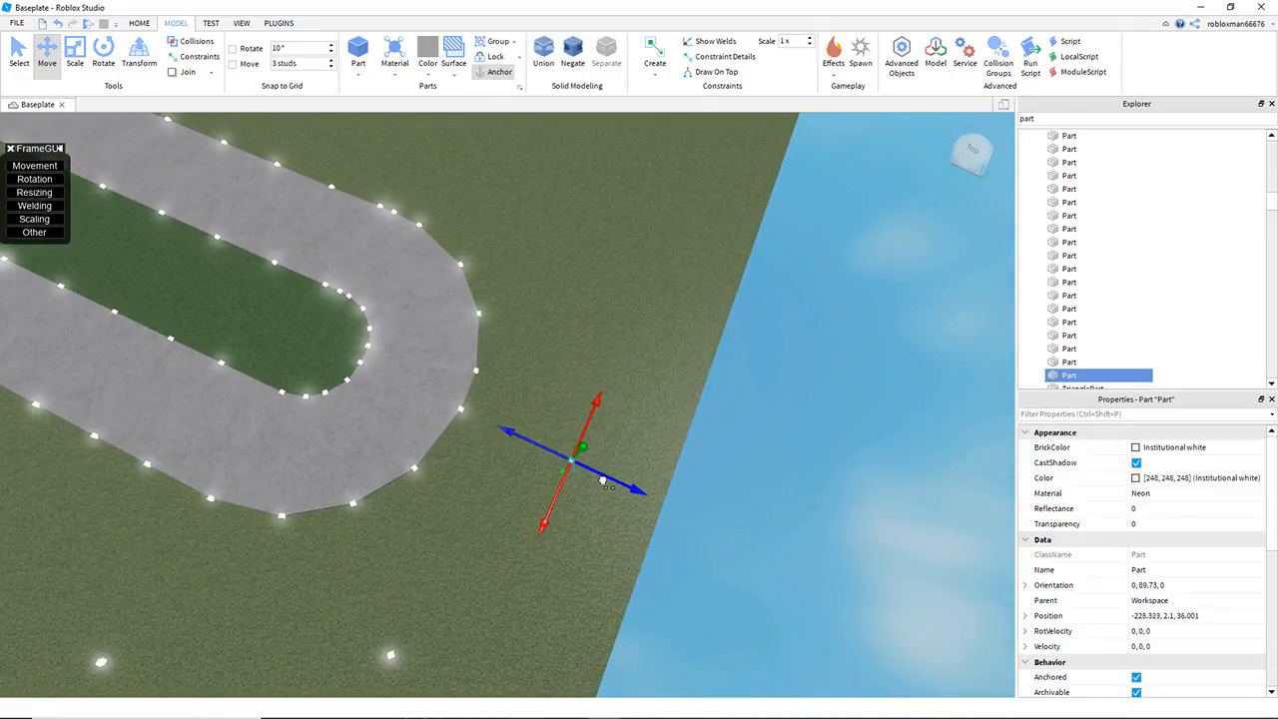
left_click(562, 349)
right_click_drag(562, 348, 562, 334)
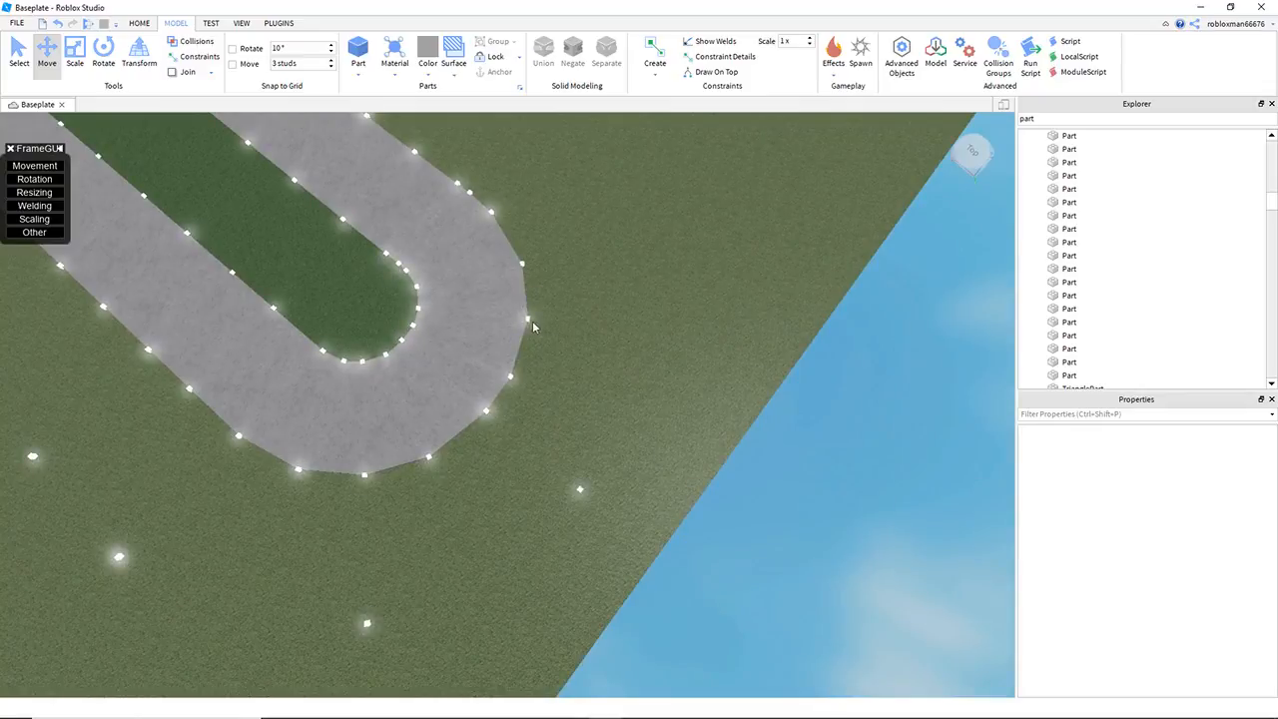
left_click(530, 320)
key("ctrl+d")
left_click_drag(566, 324, 657, 345)
Step: Duplicate the outer cube where the bend meets the raised leg and move the copy outward to about Z 108.4
left_click(673, 438)
key("d")
right_click_drag(675, 440, 586, 346)
key("d")
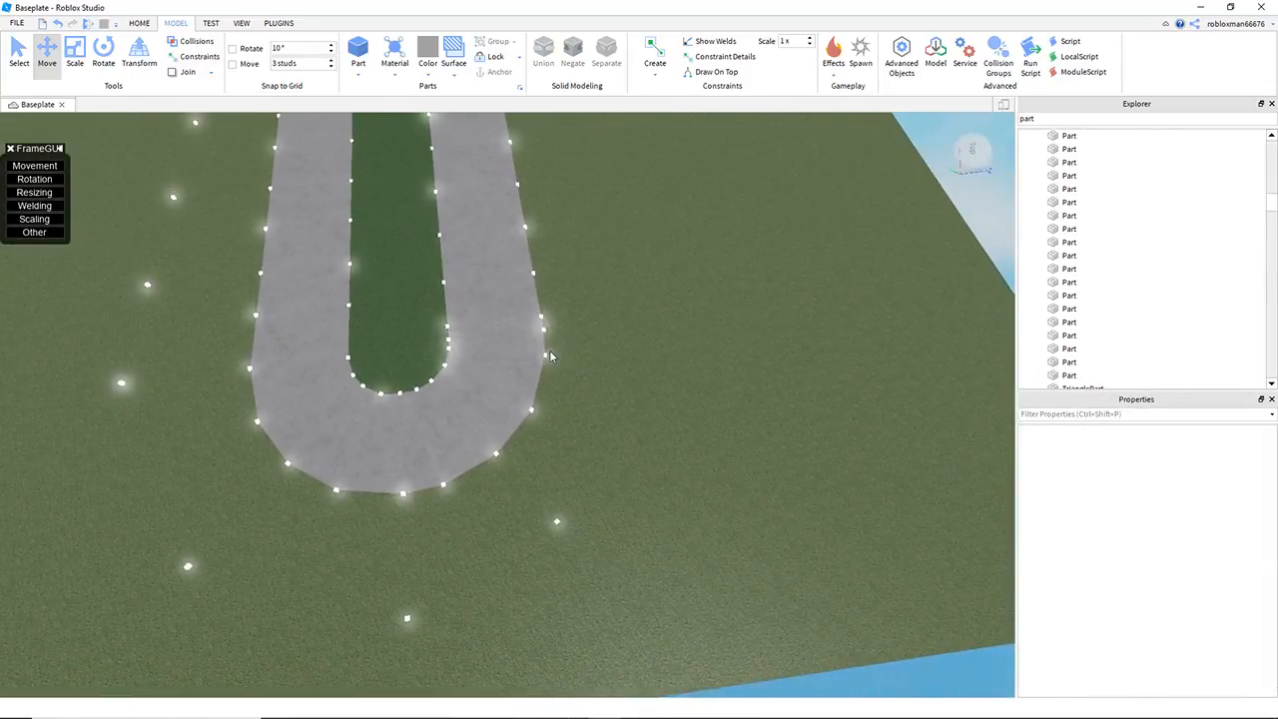
left_click(546, 355)
key("ctrl+d")
left_click_drag(588, 360, 667, 380)
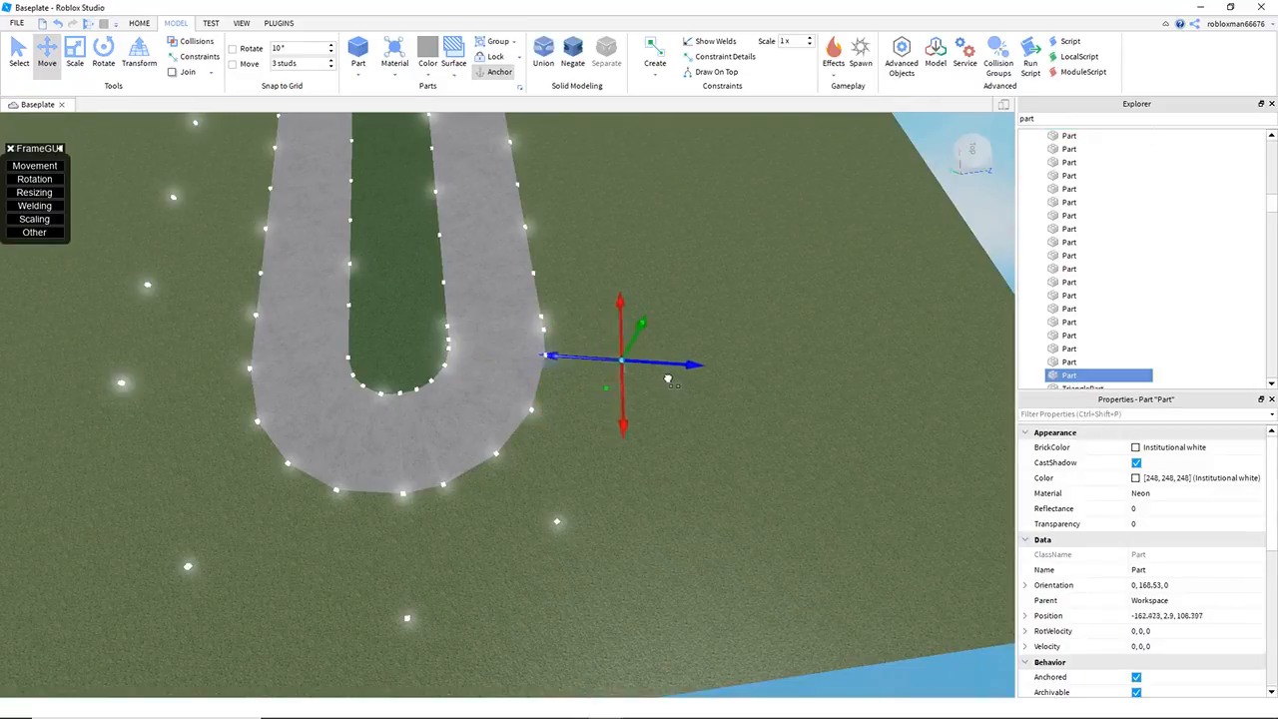
Step: Duplicate an outer-edge cube along the raised leg and move the copy outward to about Z 113.7
left_click(691, 436)
key("w")
right_click_drag(691, 436, 508, 328)
left_click(507, 331)
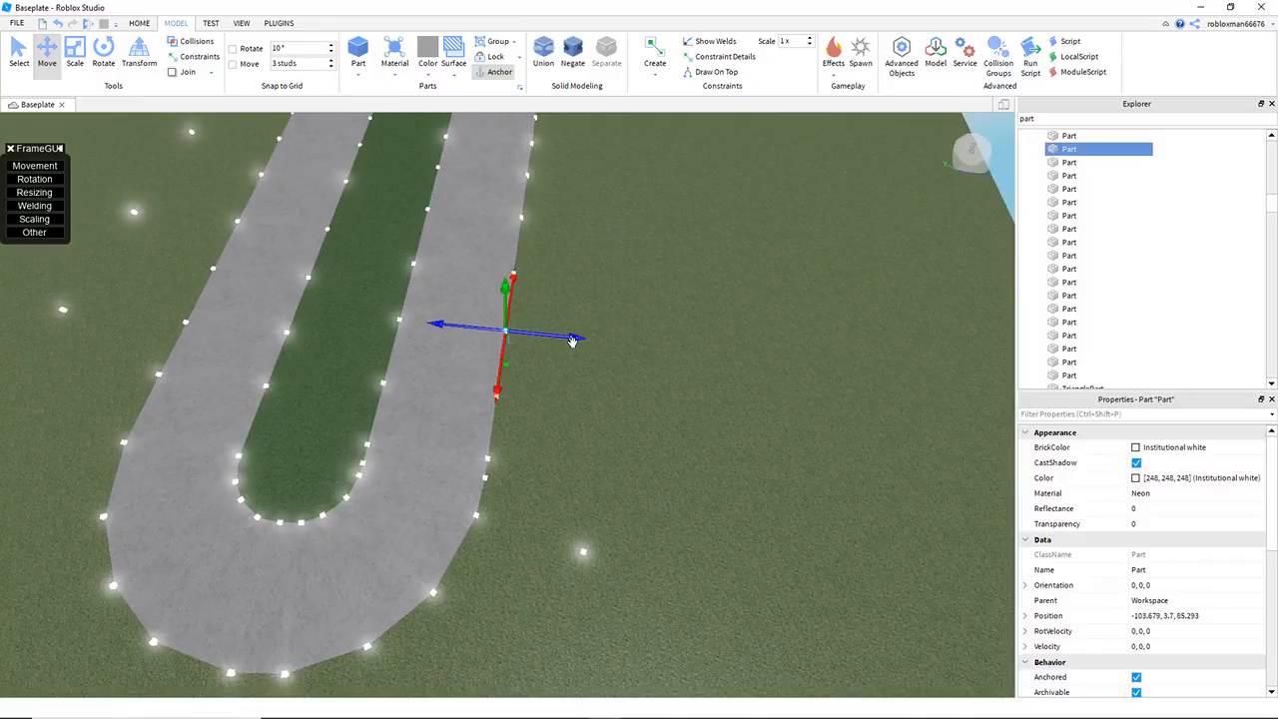
key("ctrl+d")
left_click_drag(565, 340, 654, 360)
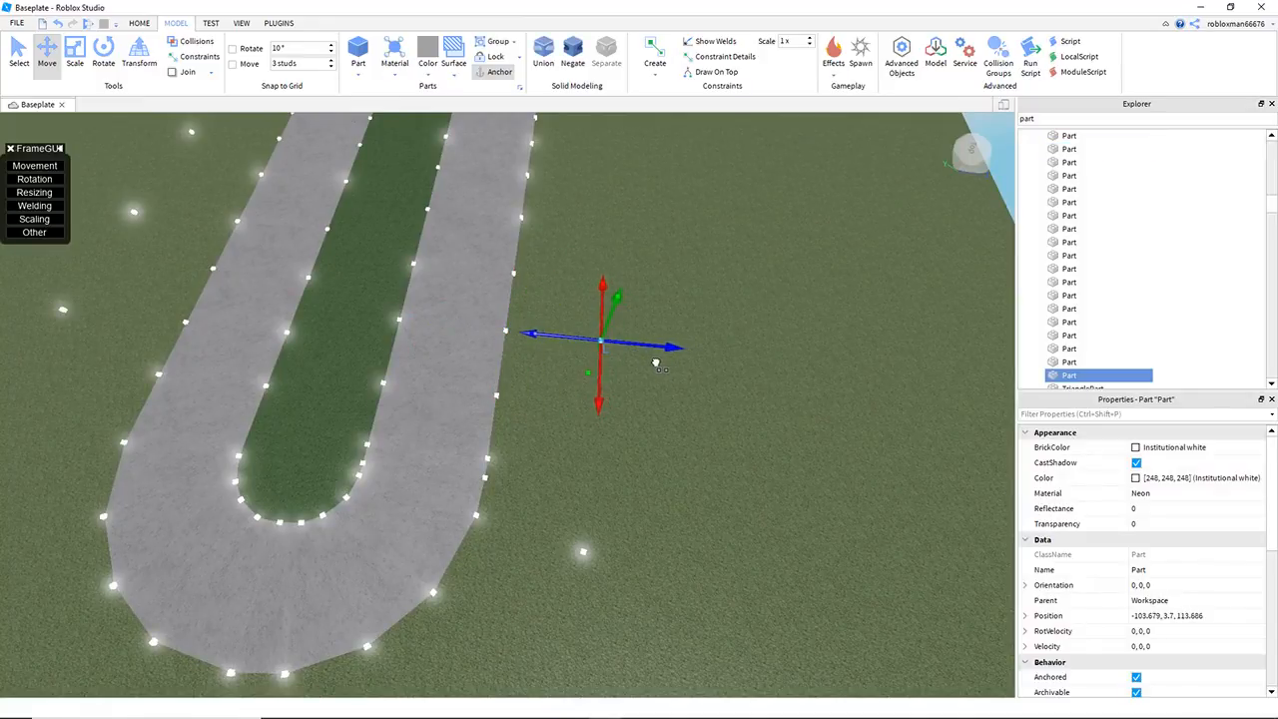
left_click(692, 420)
key("w")
right_click_drag(692, 421, 562, 365)
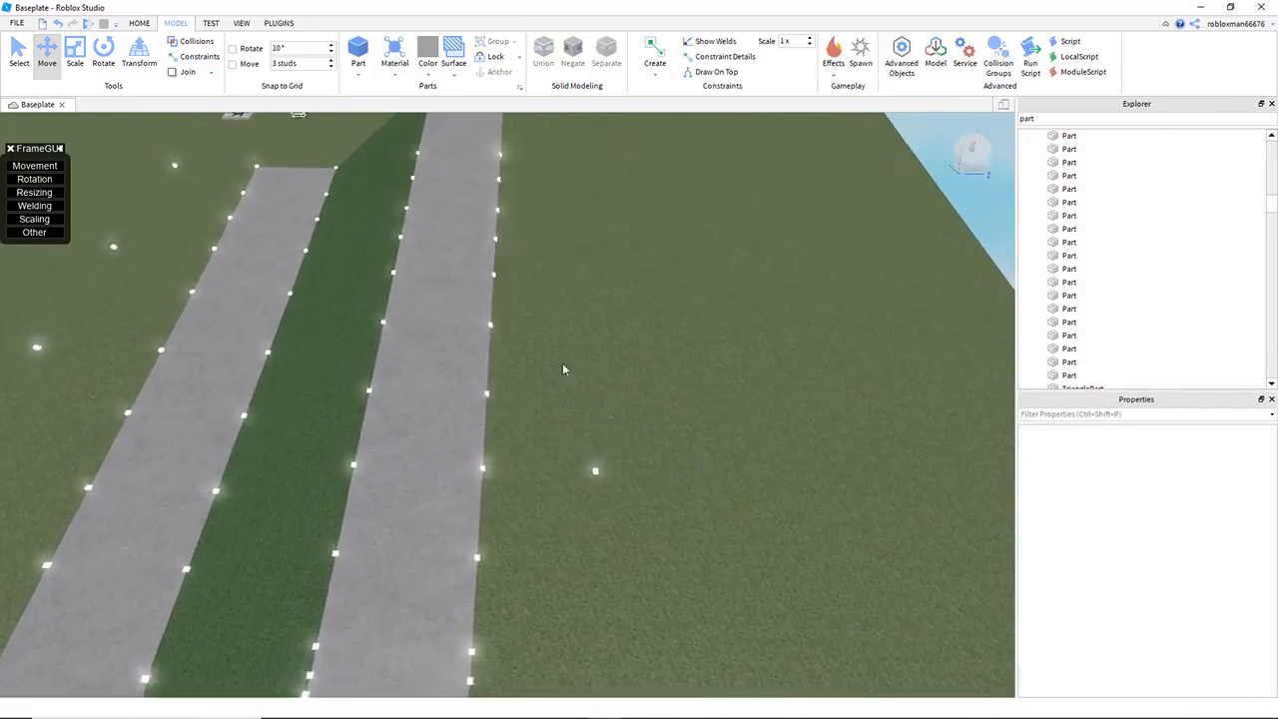
Step: Duplicate the next outer-edge cube along the raised leg and move the copy outward to about Z 117.7
left_click(492, 351)
key("ctrl+d")
left_click_drag(539, 356, 654, 374)
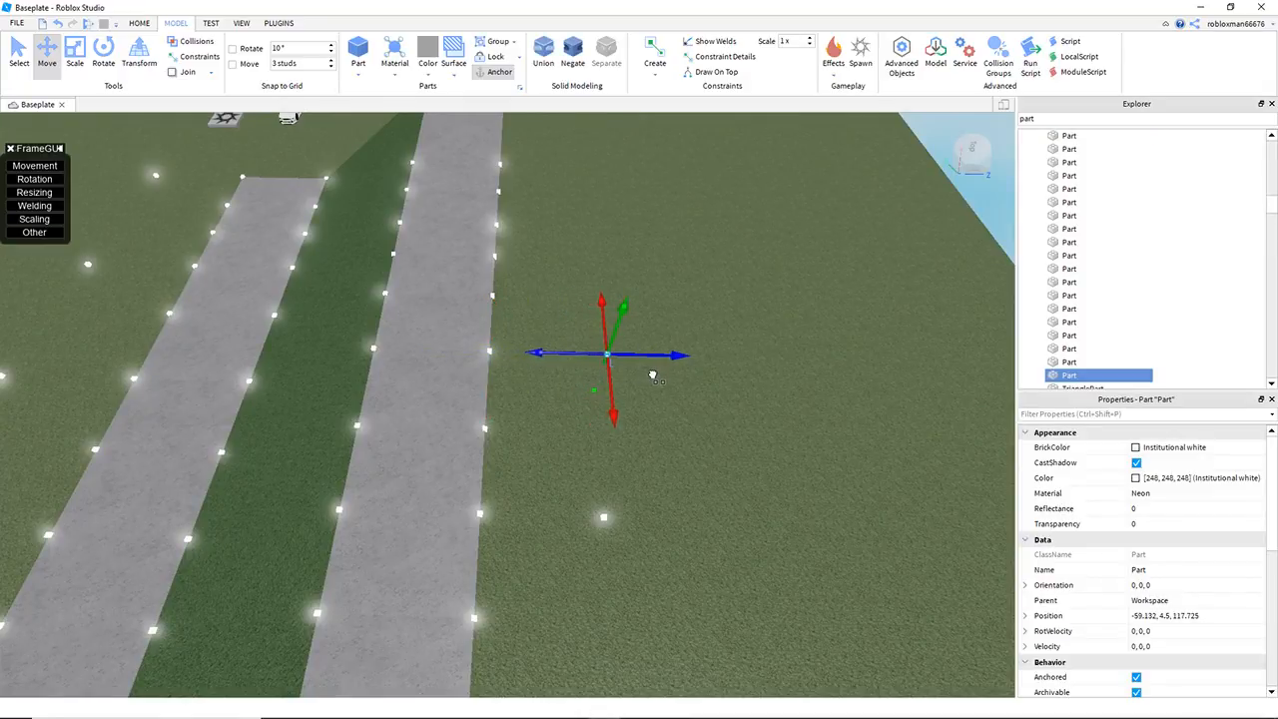
left_click(752, 444)
key("w")
right_click_drag(752, 445, 741, 374)
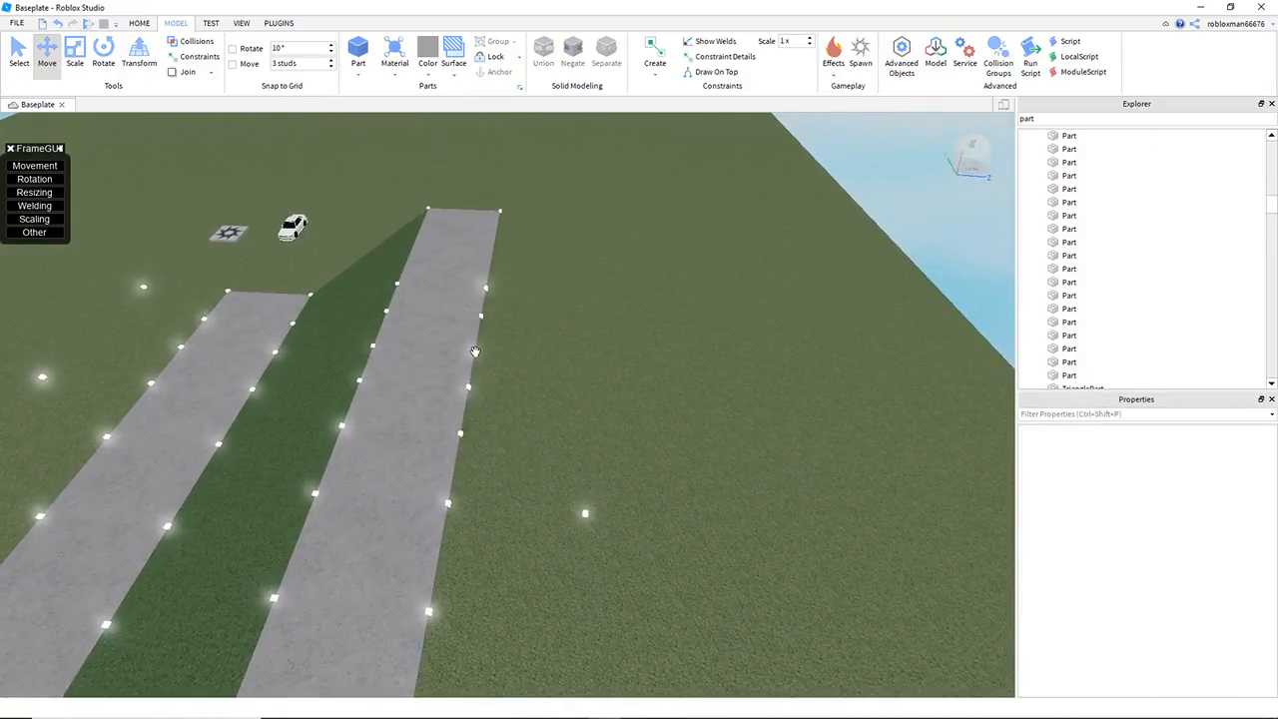
Step: Duplicate an outer-edge cube farther up the raised leg, toward its end, and move the copy outward over the grass
left_click(475, 352)
key("ctrl+d")
left_click_drag(485, 353, 631, 382)
left_click(696, 439)
key("w")
right_click_drag(696, 439, 607, 374)
Step: Duplicate the outer corner cube at the raised leg's end and move the copy outward from the road
left_click(460, 320)
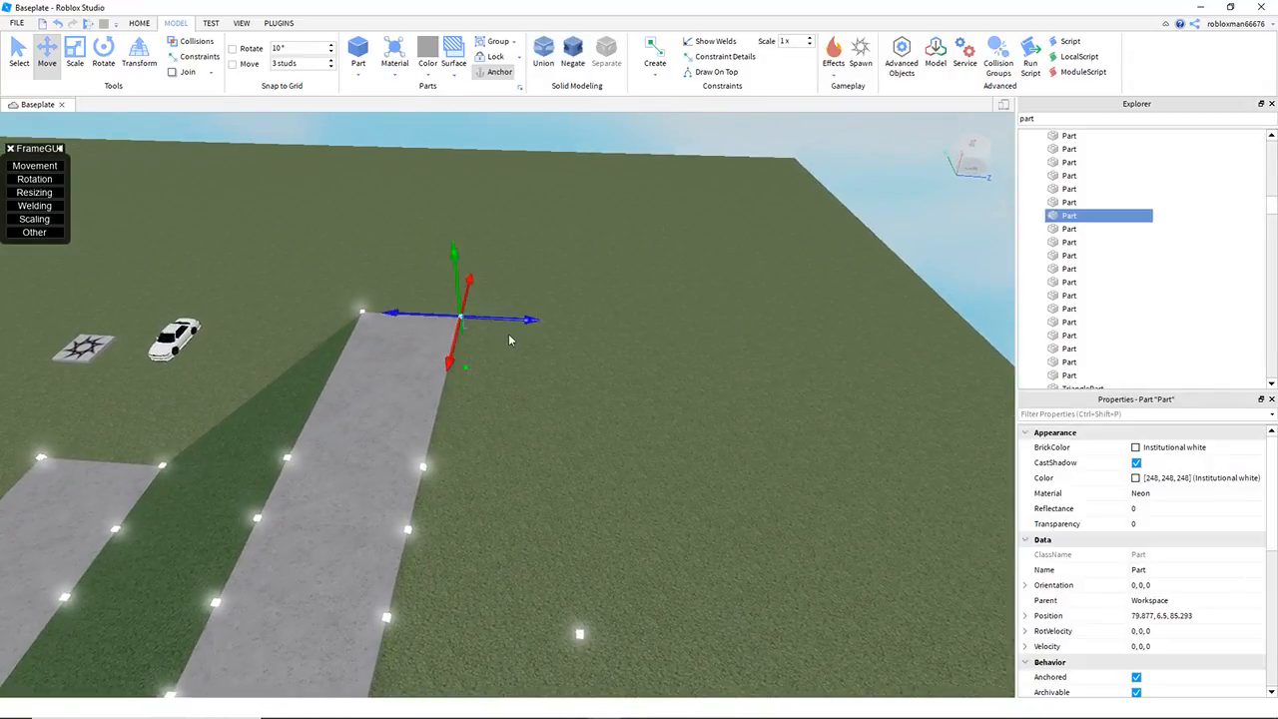
key("ctrl+d")
left_click_drag(509, 334, 582, 343)
left_click(676, 457)
Step: Select the outlying cubes placed beside the raised leg and around the bend together
key("d")
right_click_drag(676, 456, 677, 457)
right_click_drag(597, 445, 527, 392)
scroll(351, 181, "down", 3)
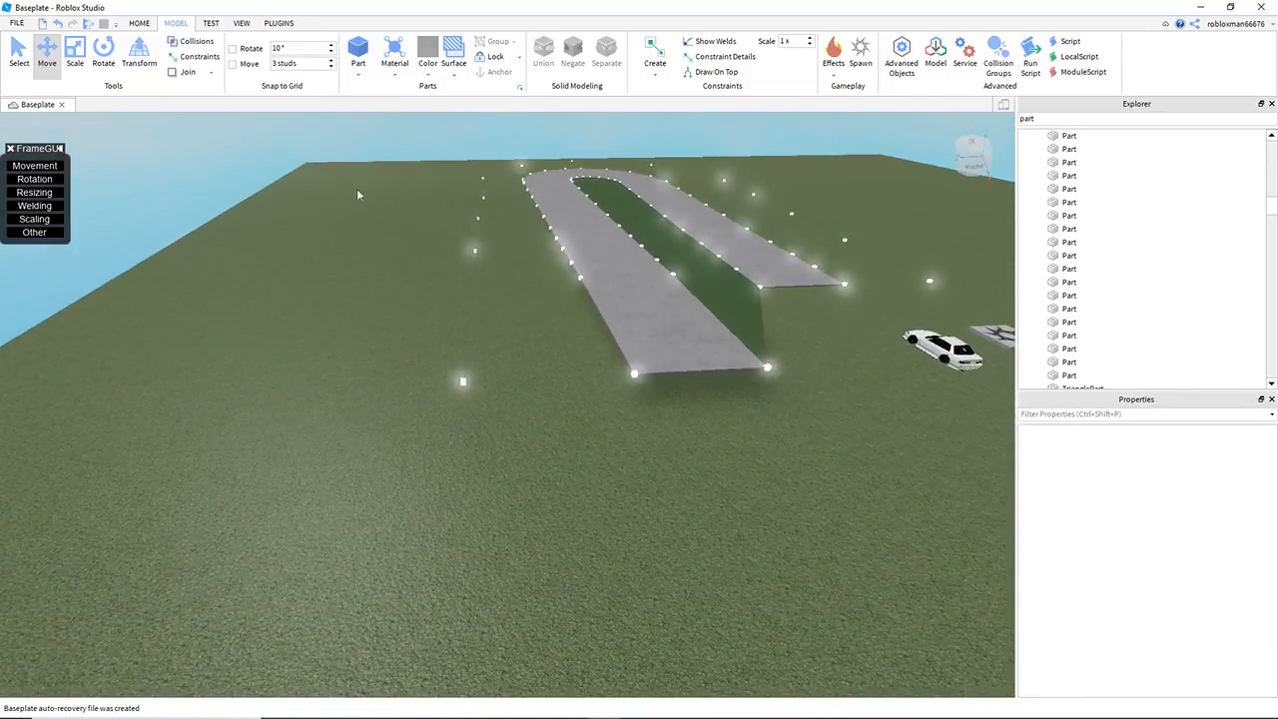
scroll(439, 240, "up", 4)
left_click_drag(381, 172, 531, 504)
key("w")
right_click_drag(543, 471, 541, 469)
key("s")
left_click_drag(360, 182, 545, 486, "ctrl")
right_click_drag(548, 387, 548, 387)
key("a")
right_click_drag(396, 312, 394, 318)
left_click_drag(262, 189, 443, 532, "ctrl")
right_click_drag(420, 463, 419, 463)
key("w")
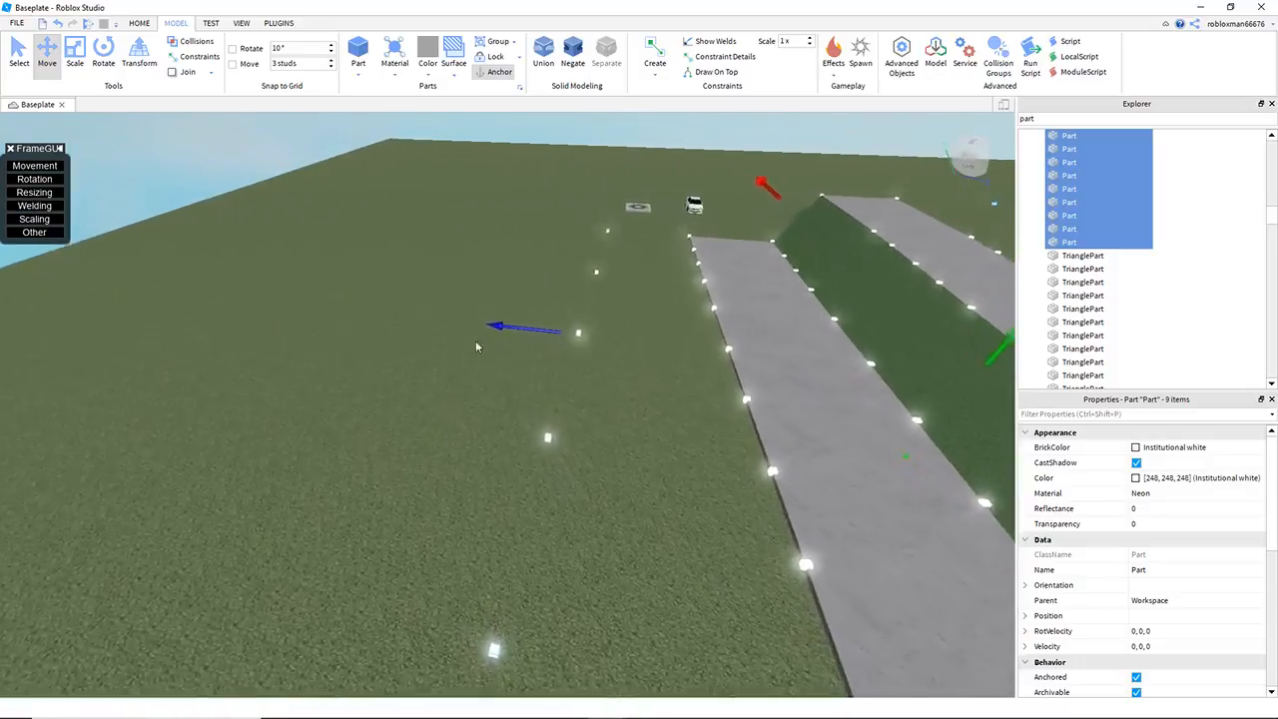
Step: Add the remaining outlying cubes along the lower leg to the selection and adjust the height of the whole set together
left_click_drag(535, 344, 599, 500, "ctrl")
right_click_drag(599, 500, 600, 501)
key("s")
right_click_drag(523, 210, 523, 209)
key("q")
left_click_drag(457, 311, 450, 295)
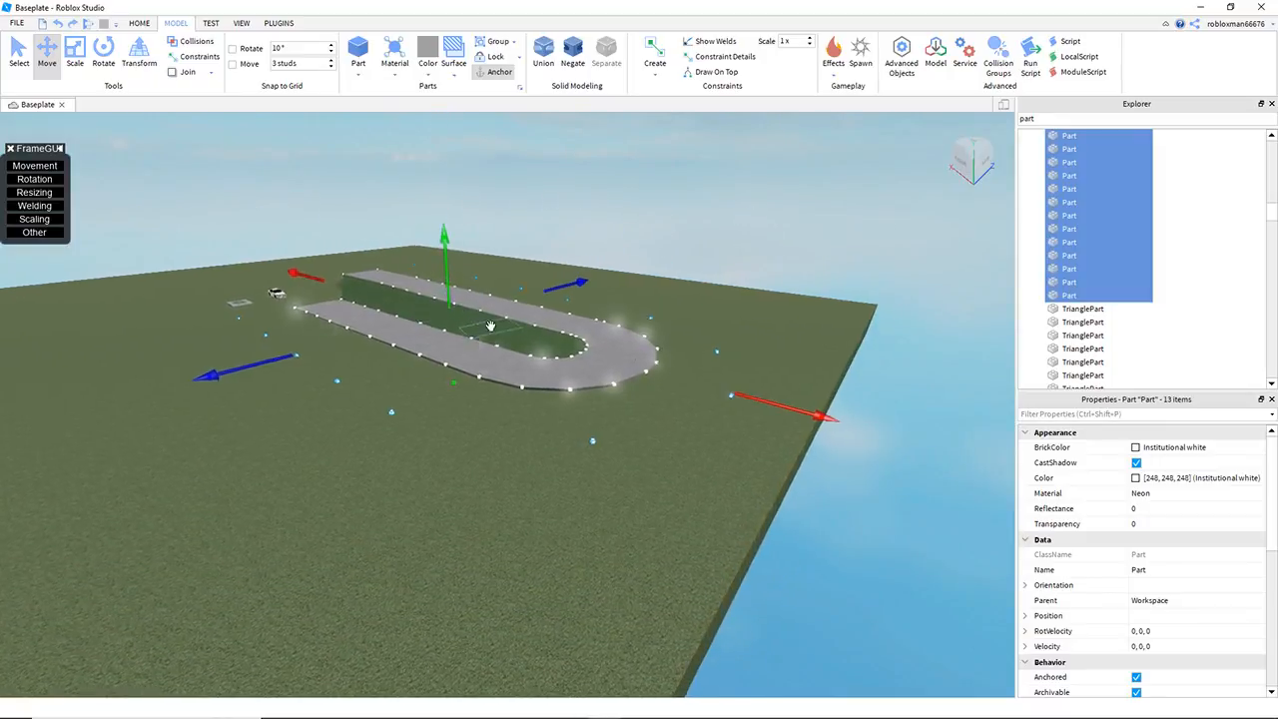
right_click_drag(488, 326, 489, 326)
key("w")
left_click_drag(453, 254, 450, 249)
left_click(530, 210)
key("e")
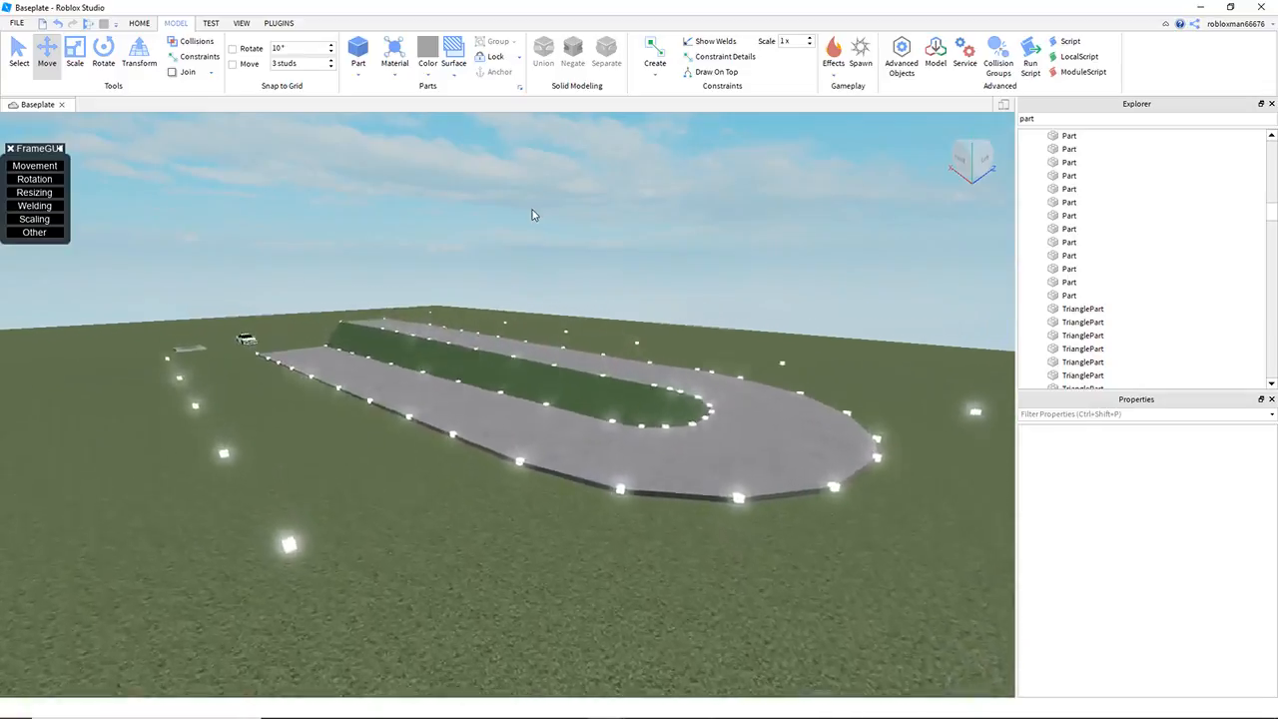
Step: Activate Tri-Tool and create a grass triangle joining the lower leg's outer end corner to the first two outlying cubes
key("w")
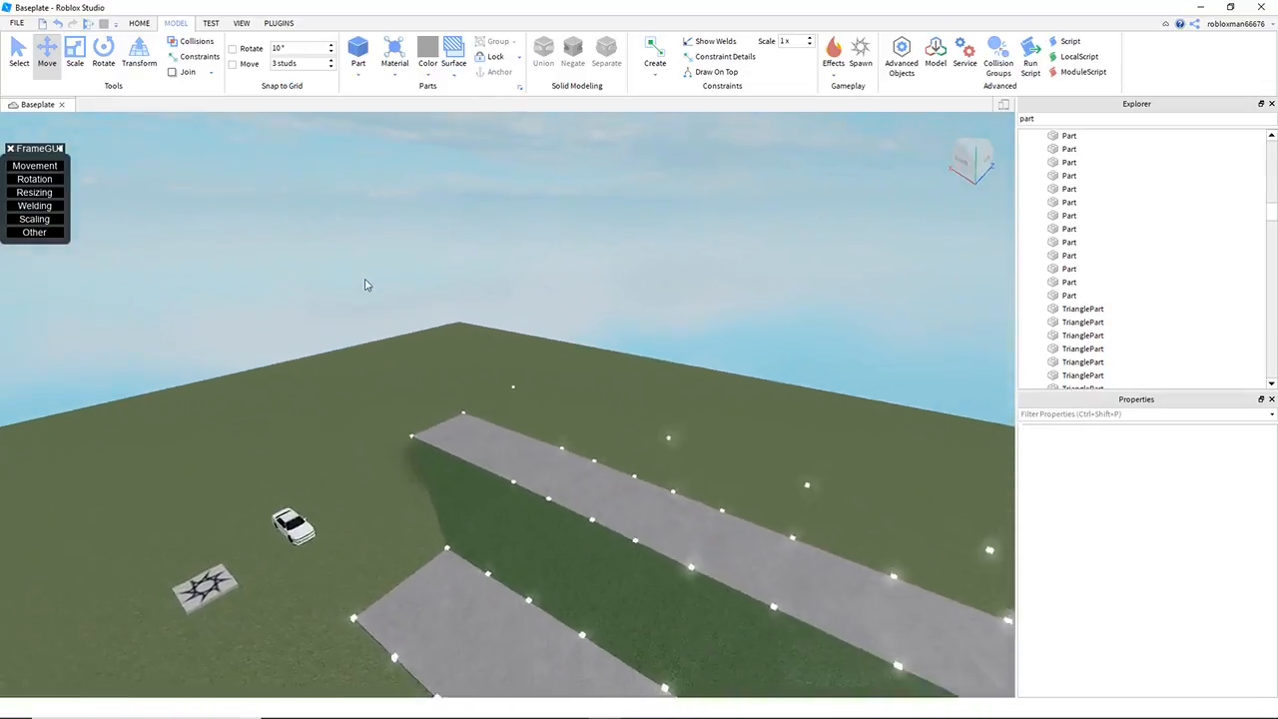
key("w")
left_click(278, 23)
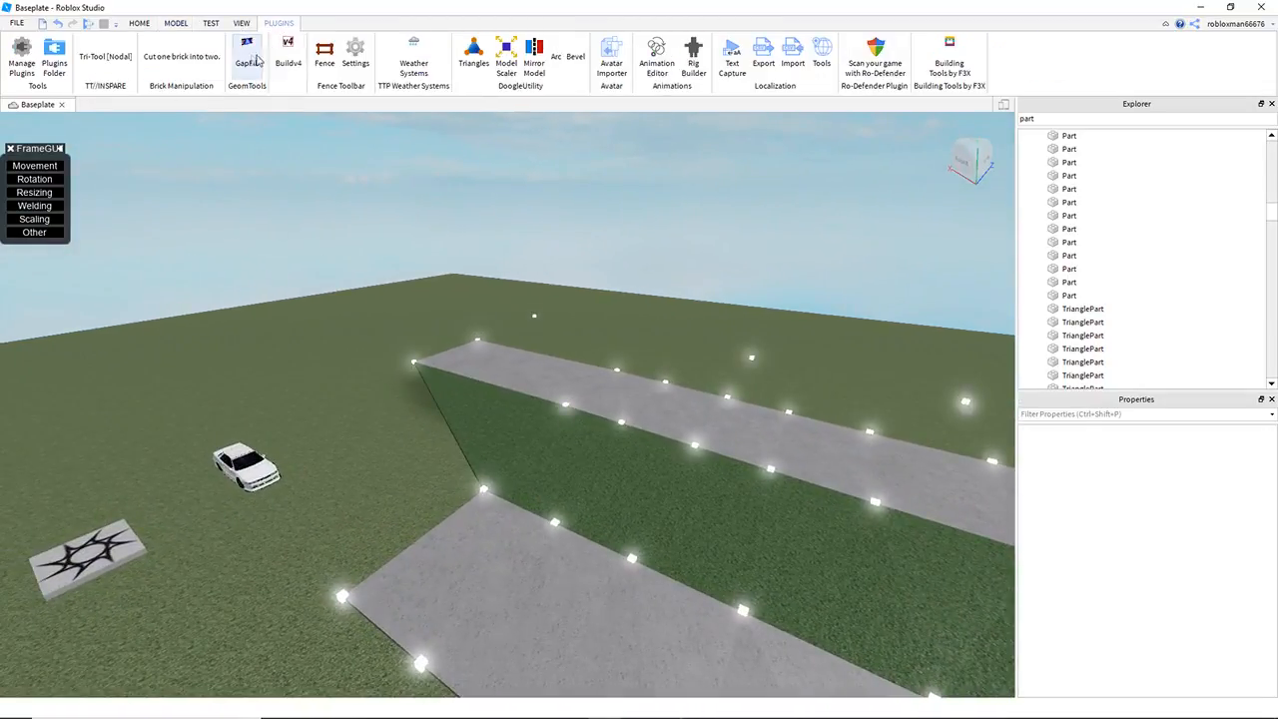
left_click(106, 57)
right_click_drag(321, 403, 349, 405)
key("q")
scroll(449, 435, "up", 2)
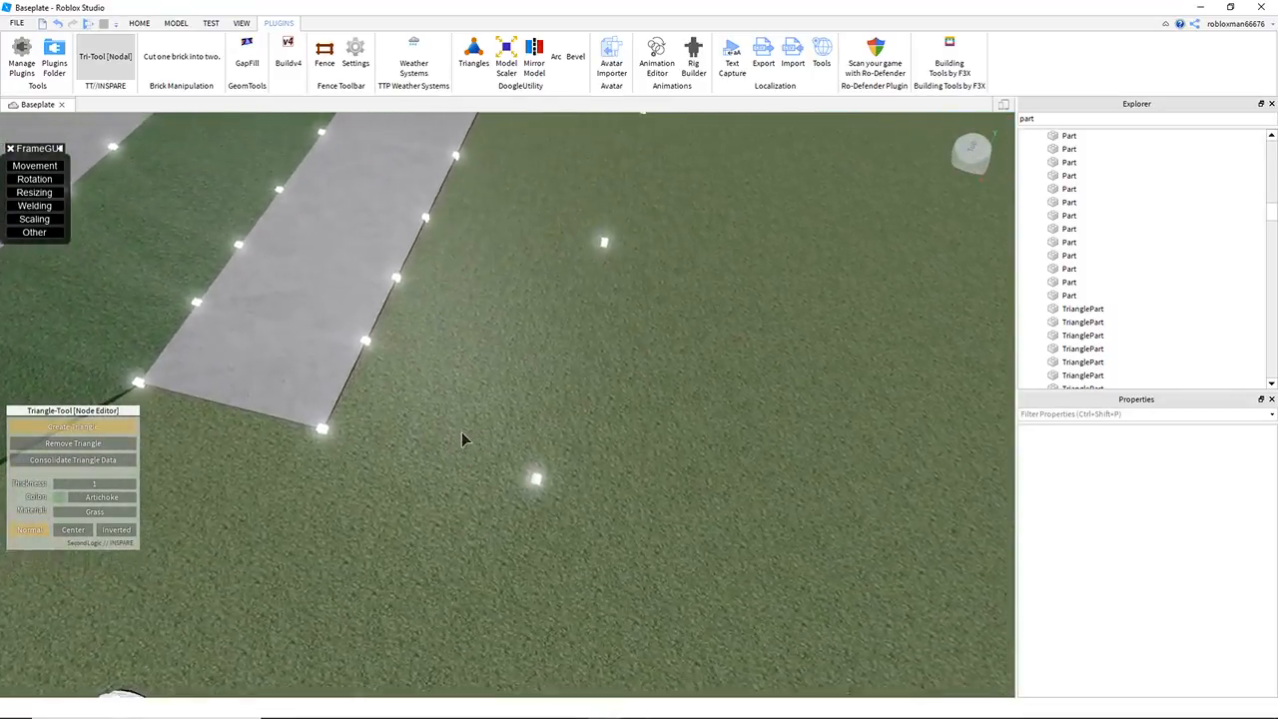
right_click_drag(459, 439, 574, 371)
key("w")
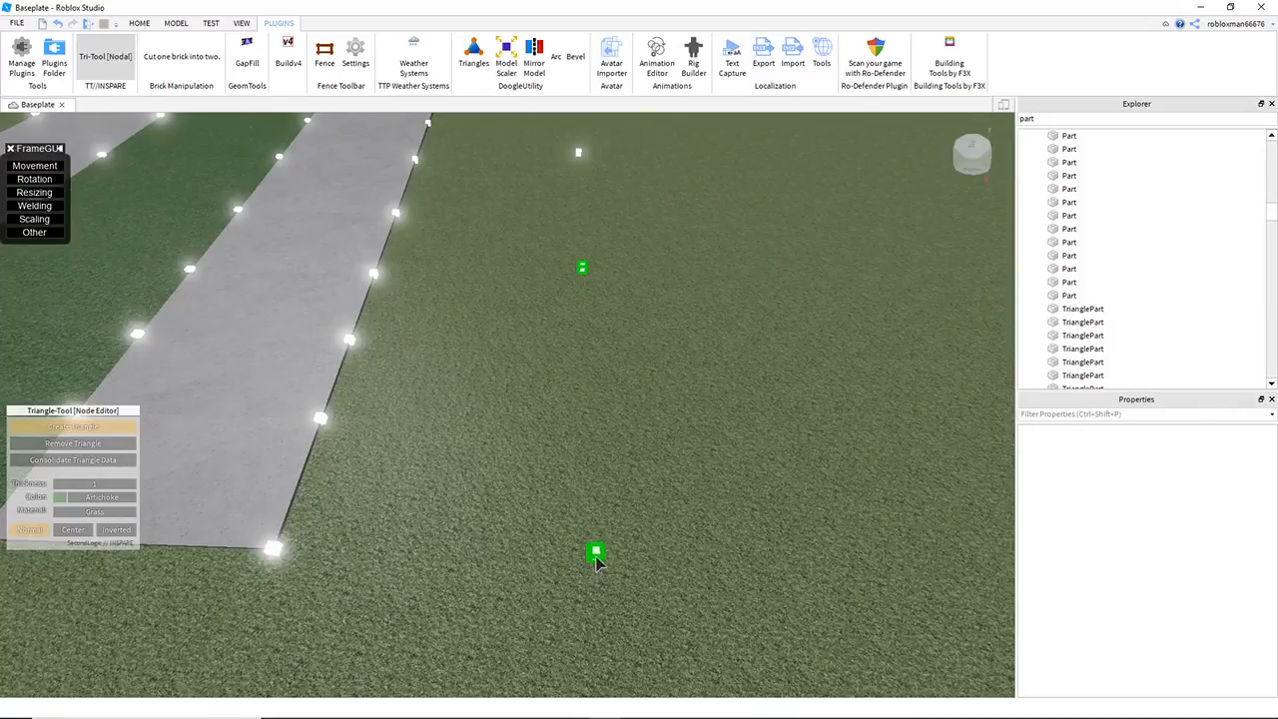
left_click(274, 550)
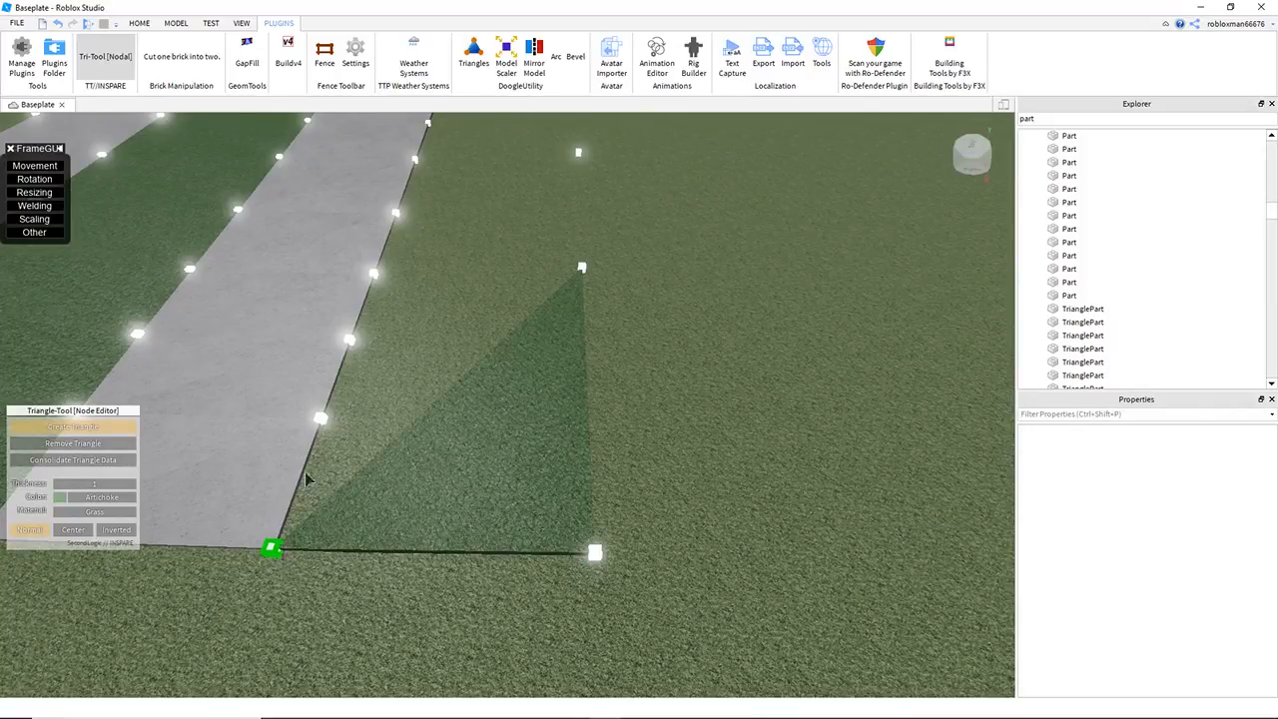
Step: Create grass triangles from the second outlying cube to the road-edge cubes, filling the first section beside the lower leg
left_click(583, 269)
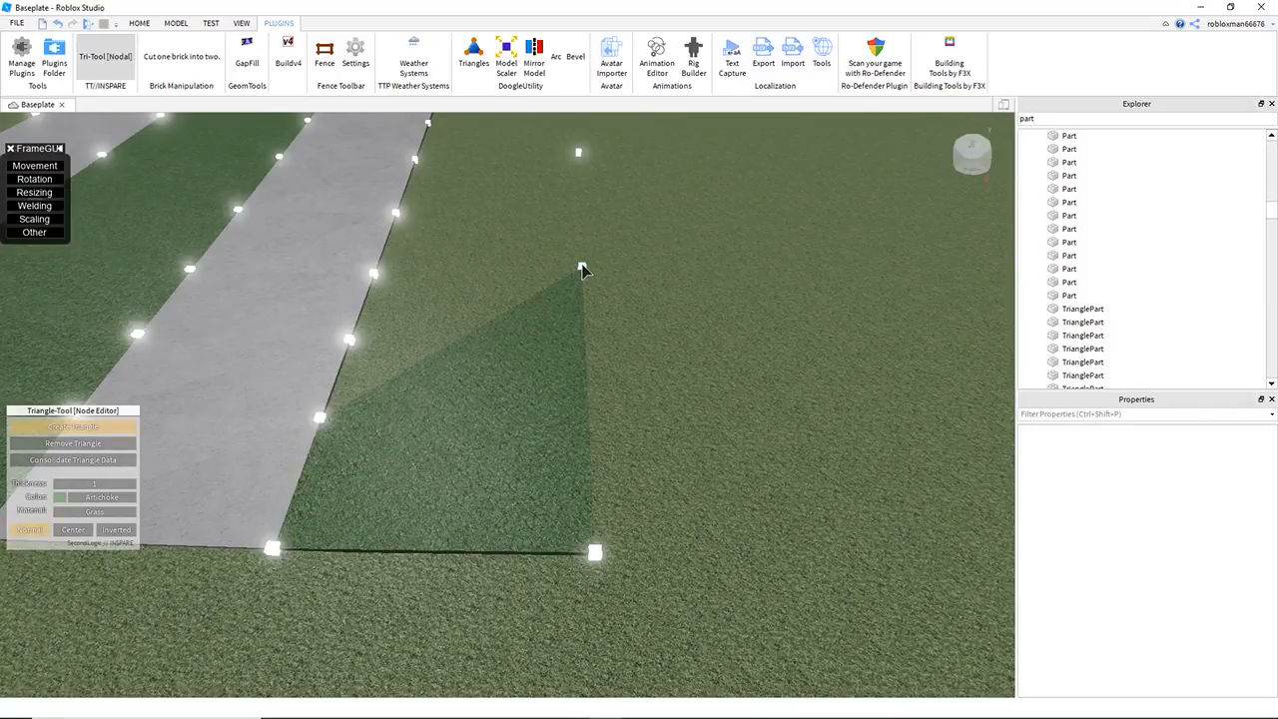
left_click(348, 340)
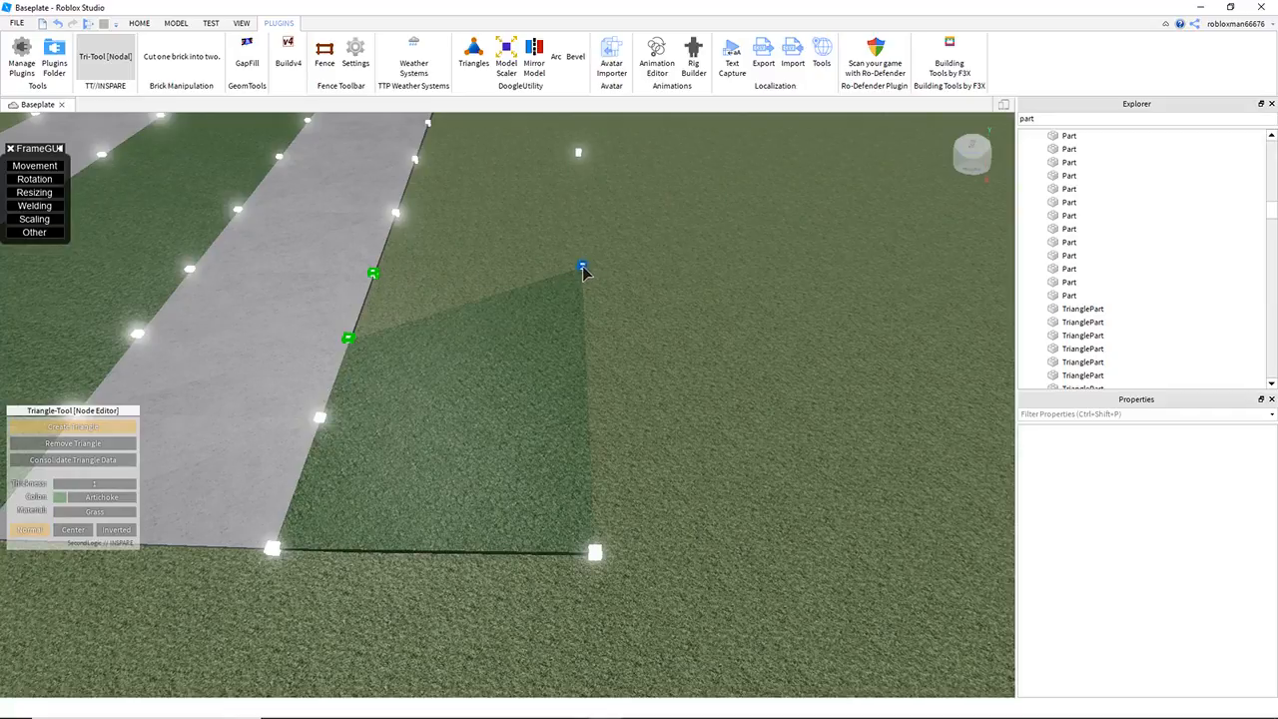
left_click(583, 268)
Step: Fill the section between the second and third outlying cubes and the lower leg's edge with grass triangles
key("e")
key("w")
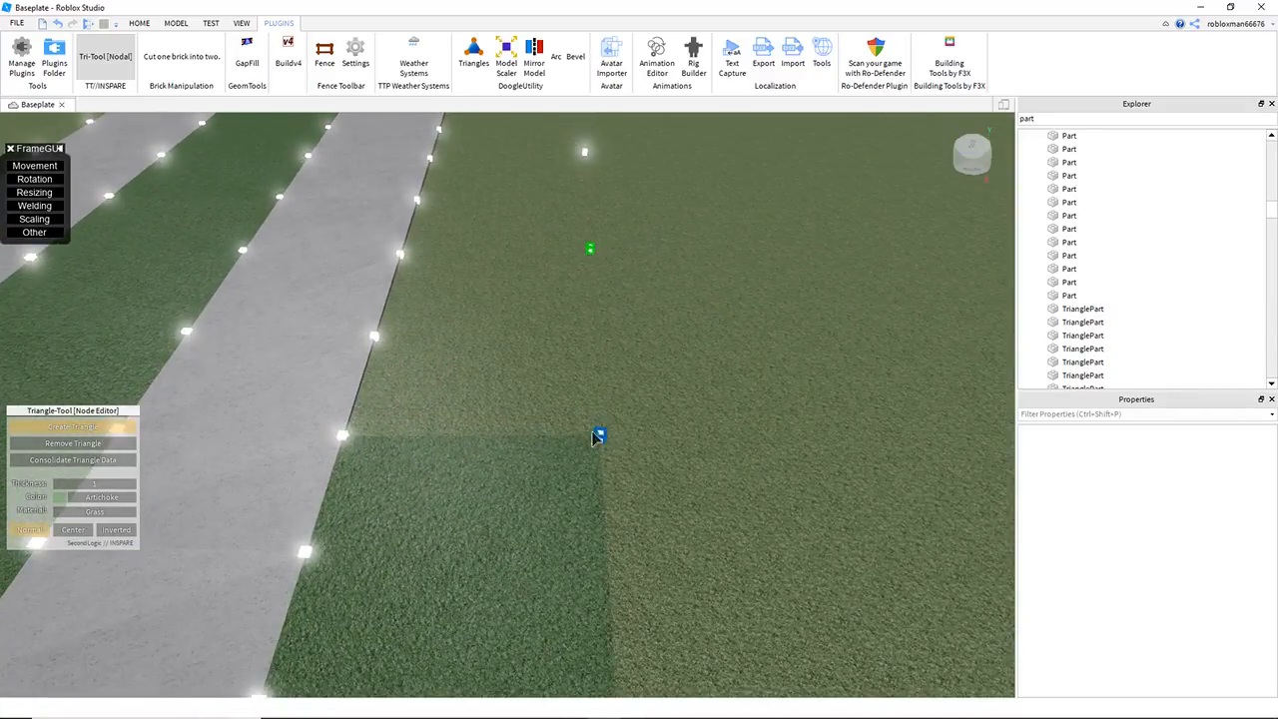
left_click(342, 436)
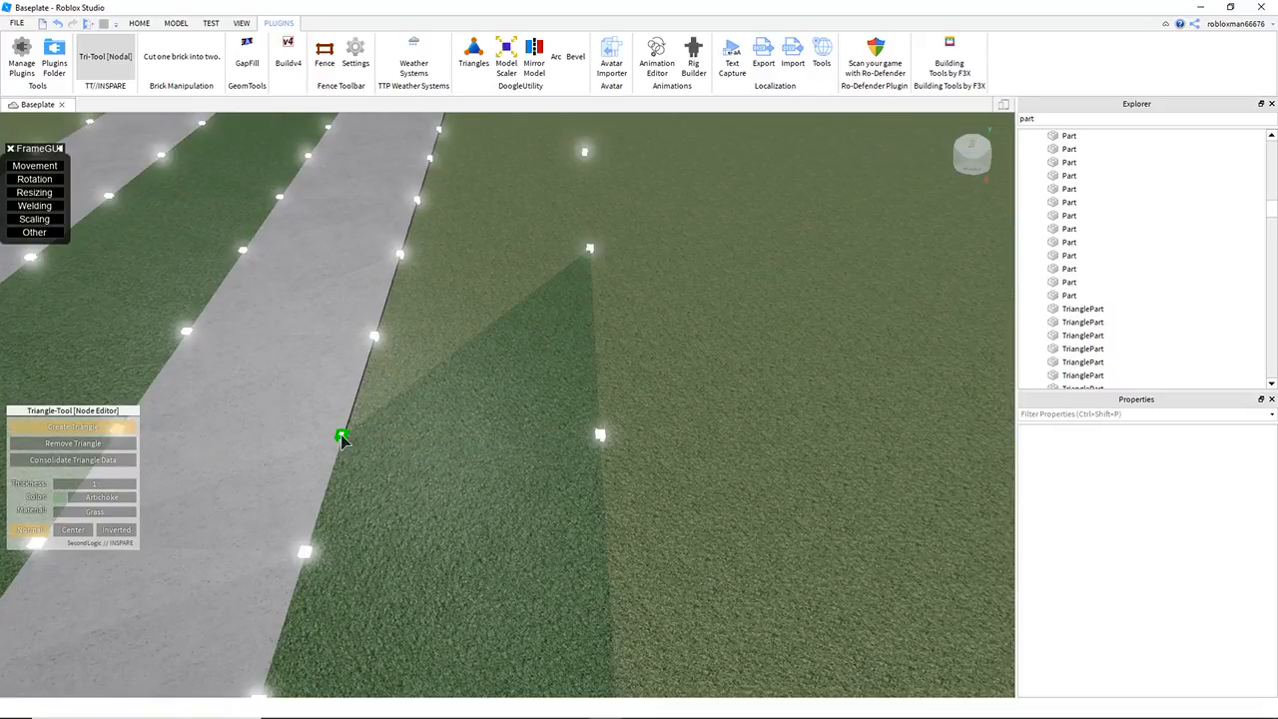
left_click(590, 250)
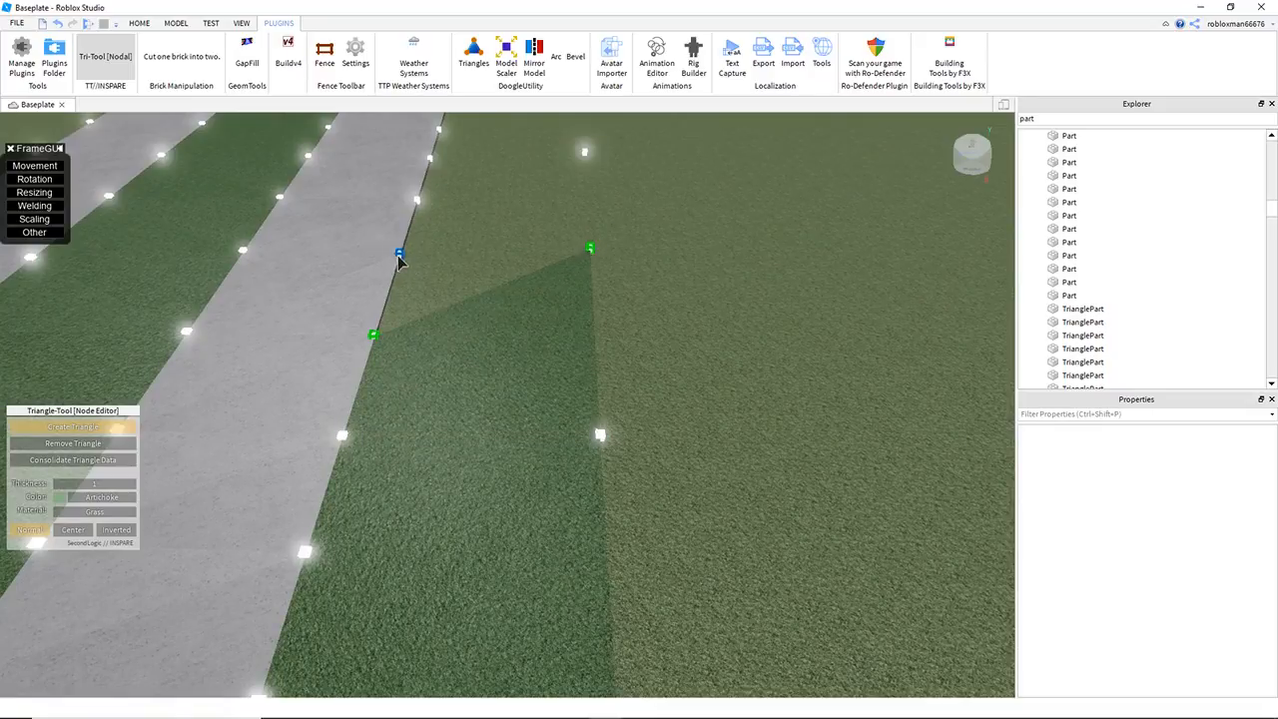
left_click(399, 255)
Step: Fill the section between the third and fourth outlying cubes and the lower leg's edge with grass triangles
key("s")
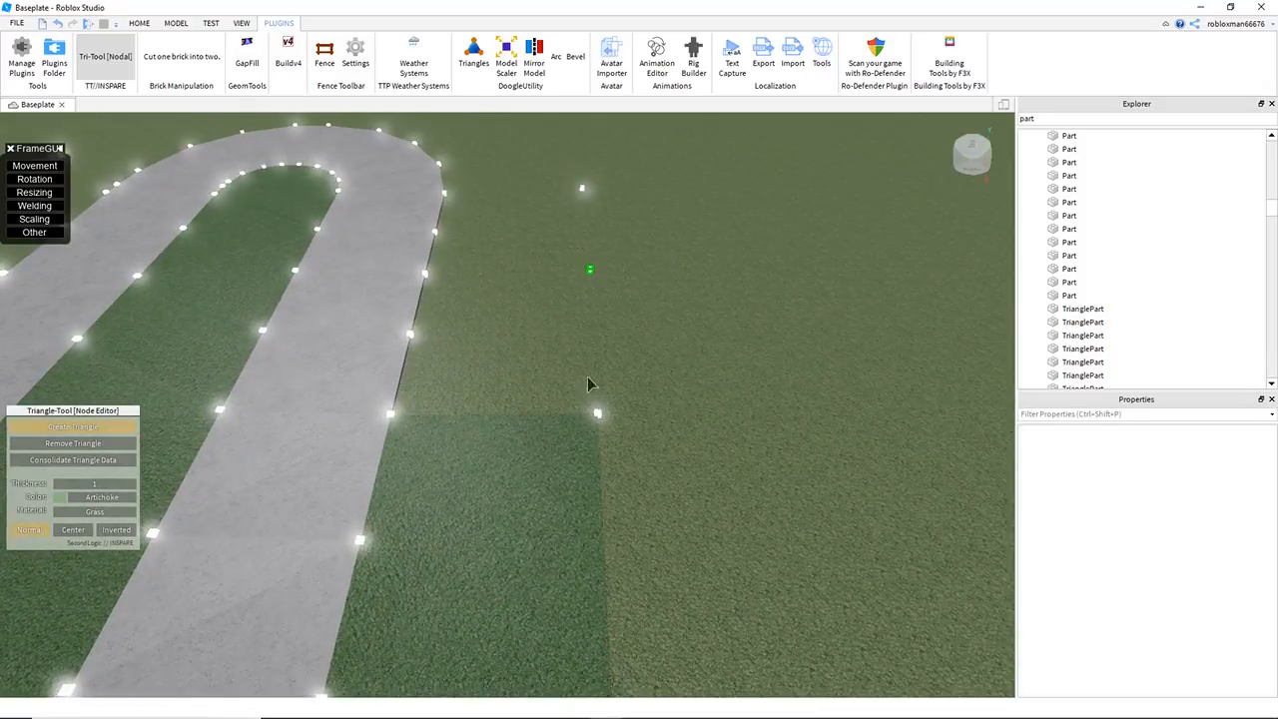
left_click(390, 415)
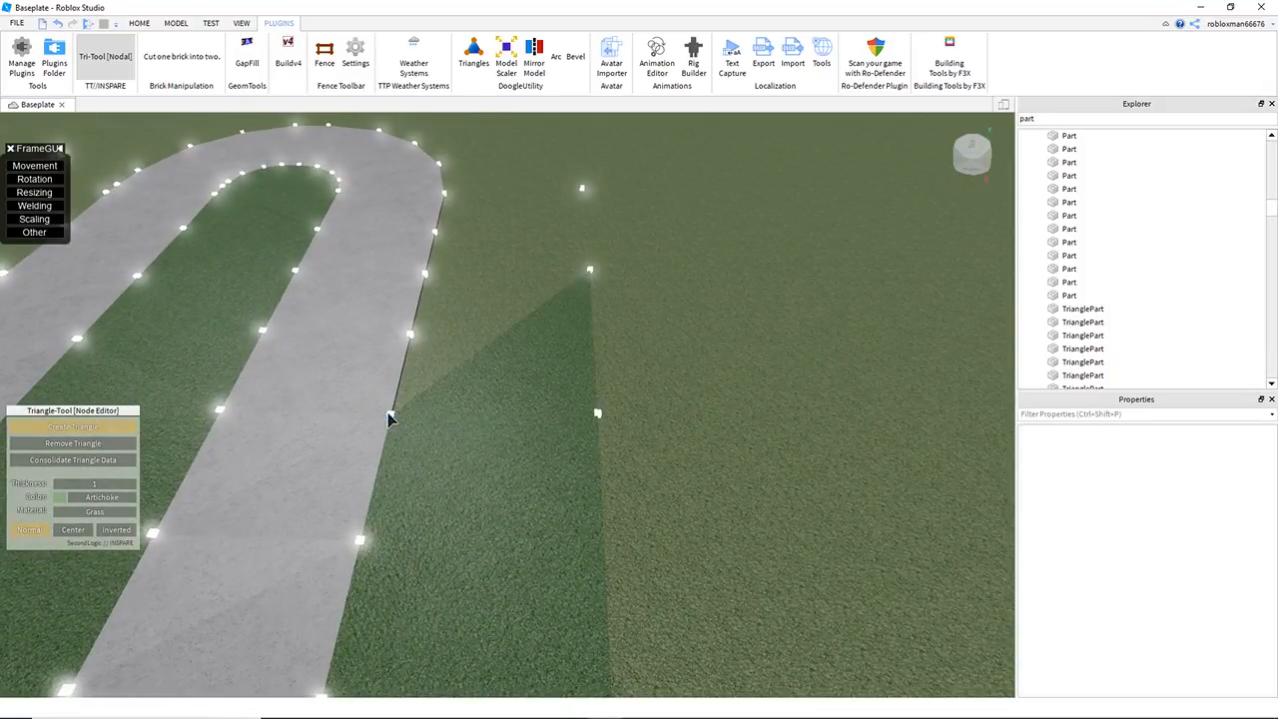
left_click(590, 272)
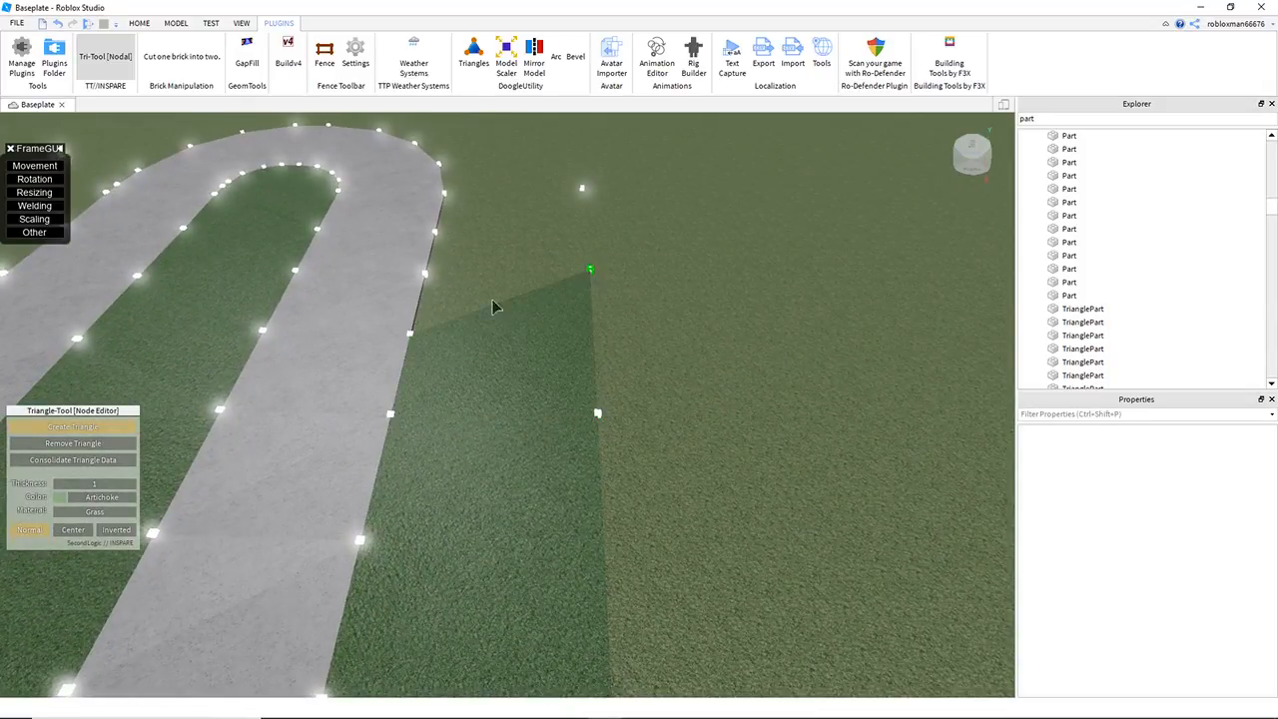
left_click(426, 275)
Step: Fill the section between the fourth and fifth outlying cubes and the road edge before the bend with grass triangles
key("w")
mouse_move(612, 323)
right_mouse_down()
mouse_move(556, 294)
mouse_move(612, 321)
right_mouse_up()
key("d")
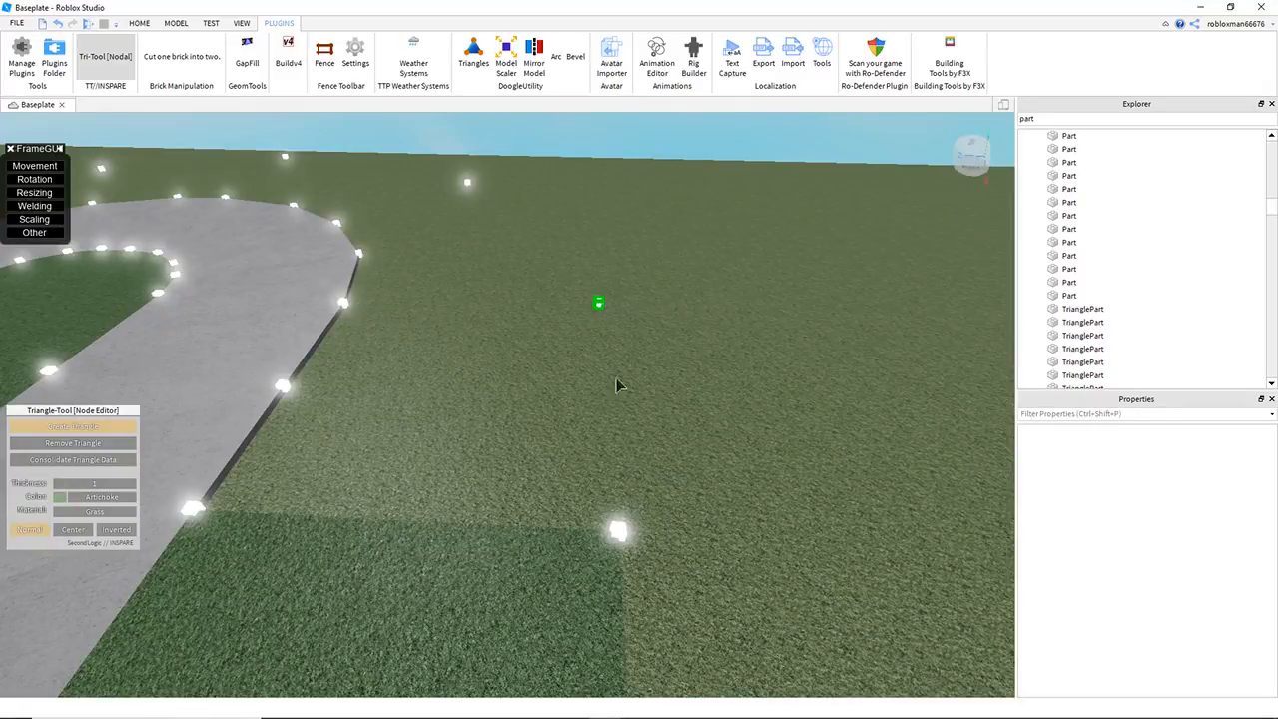
left_click(199, 512)
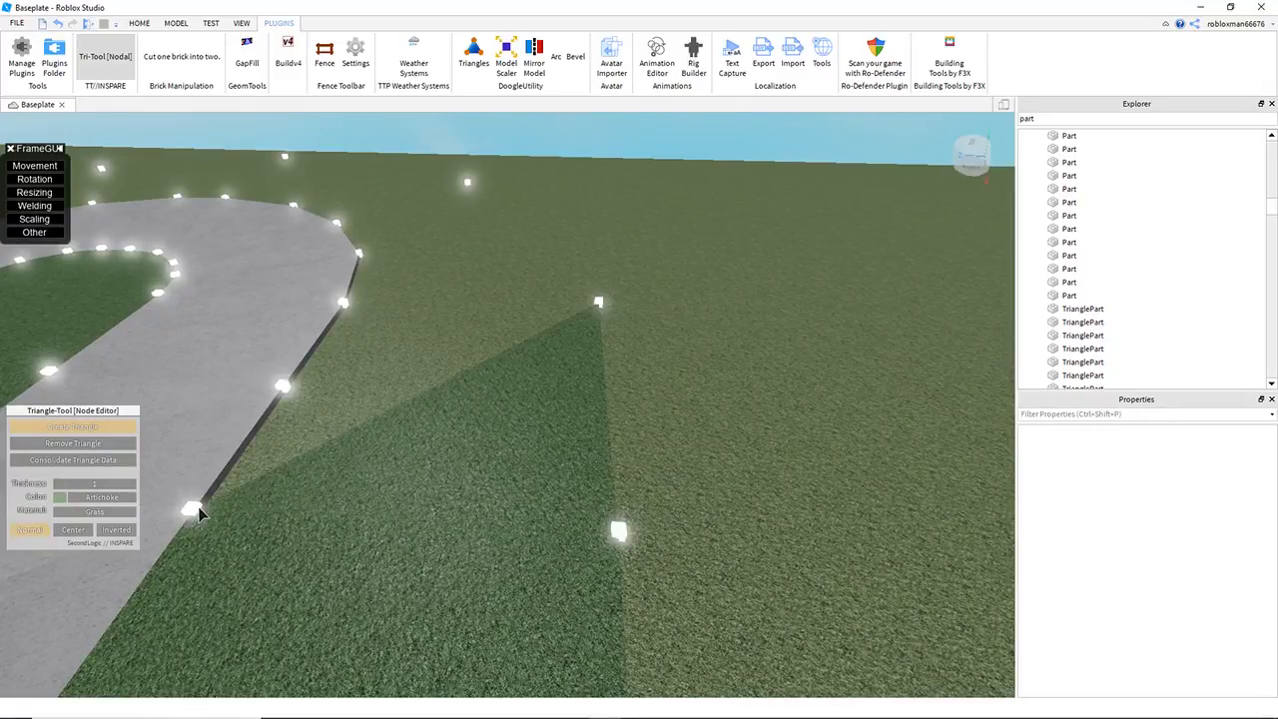
left_click(599, 303)
left_click(344, 303)
Step: Create grass triangles between the fifth and sixth outlying cubes and the road-edge cubes at the start of the bend
right_click_drag(597, 306, 498, 272)
key("w")
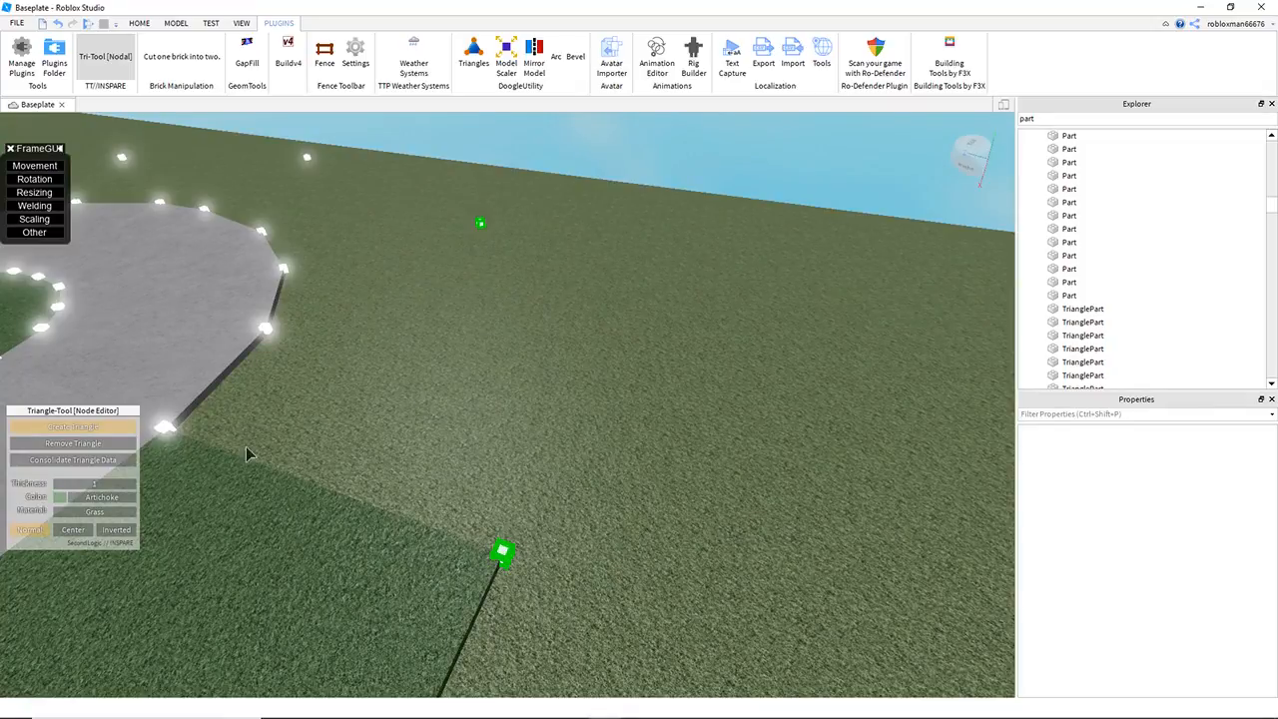
left_click(165, 427)
left_click(478, 224)
Step: Try to create a grass triangle from the sixth and seventh outlying cubes to the nearest filled road-edge cube, then undo it
key("d")
right_click_drag(478, 224, 478, 223)
key("w")
key("d")
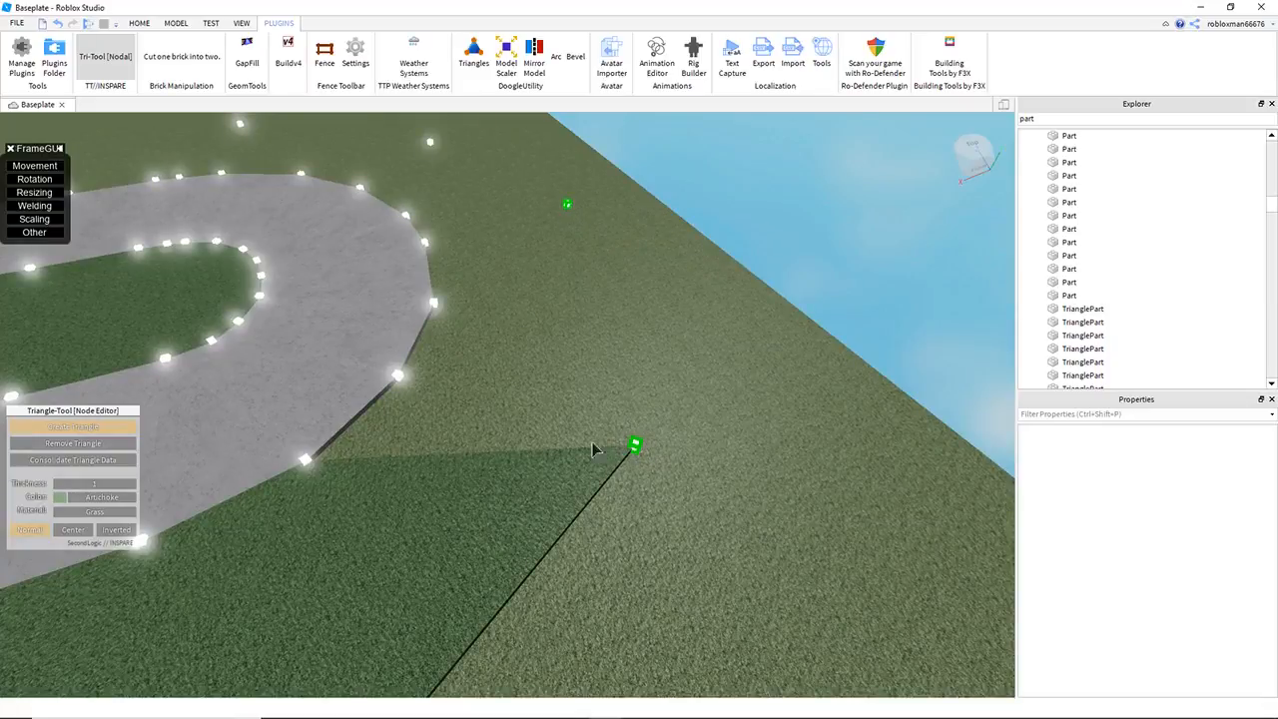
left_click(306, 460)
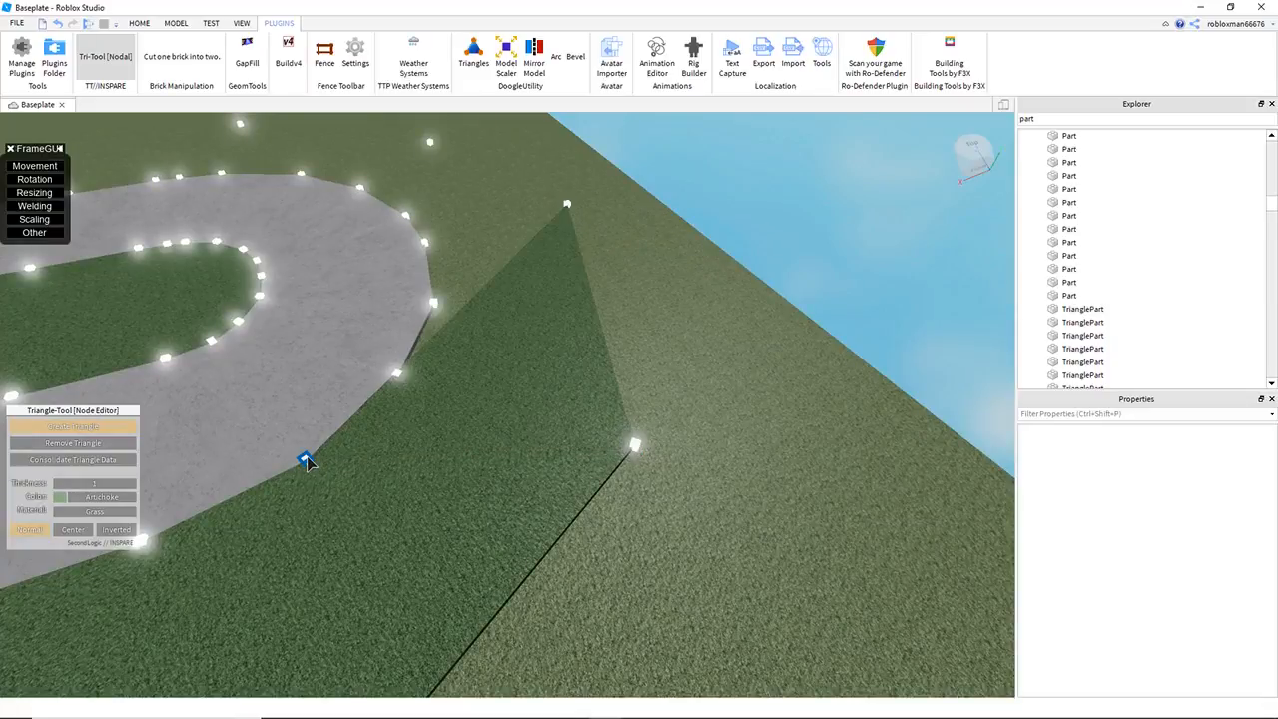
key("a")
key("w")
right_click_drag(433, 367, 471, 367)
key("ctrl+z")
Step: Try to fill the bend by joining its road-edge cubes to the sixth and seventh outlying cubes with separate grass triangles
key("e")
key("s")
key("d")
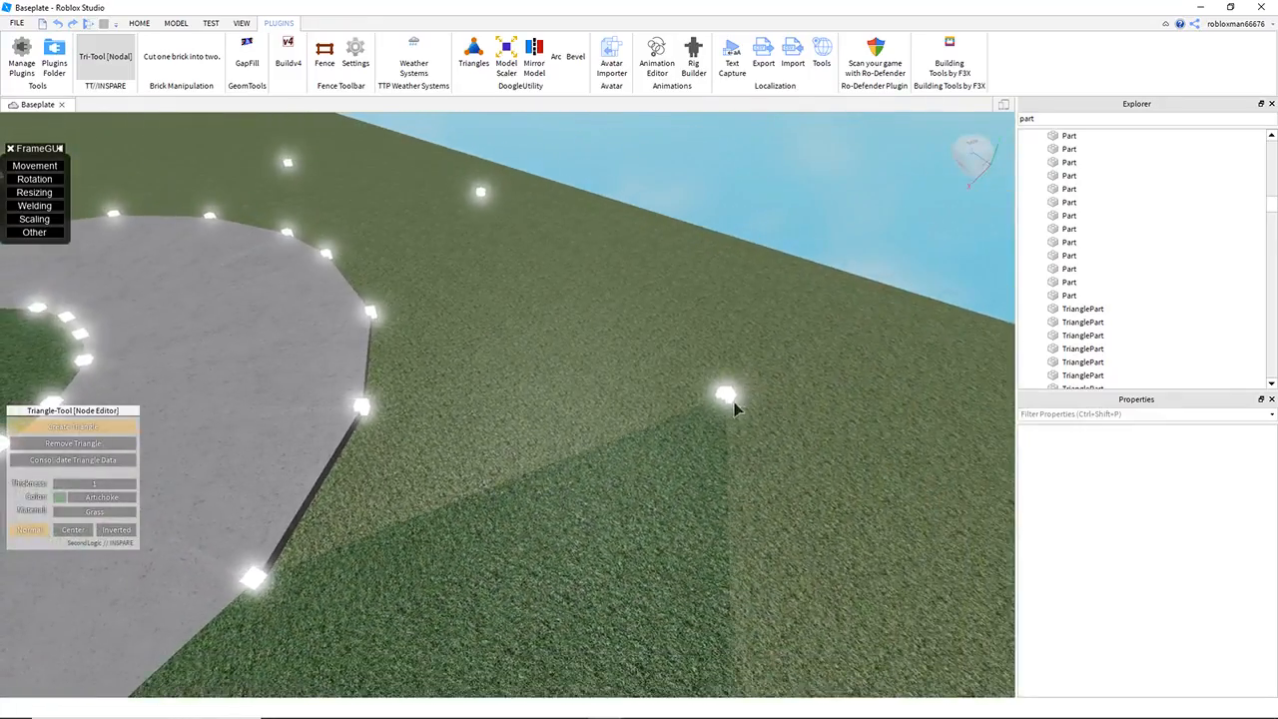
left_click(266, 569)
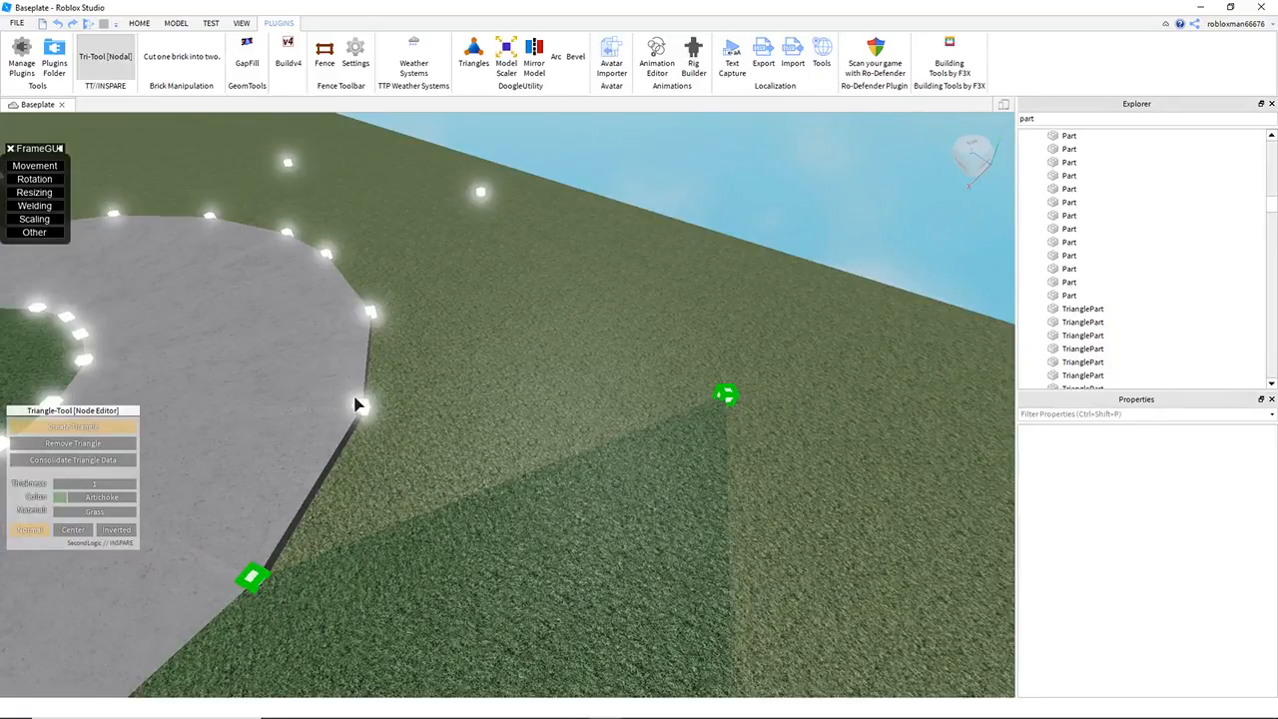
left_click(363, 406)
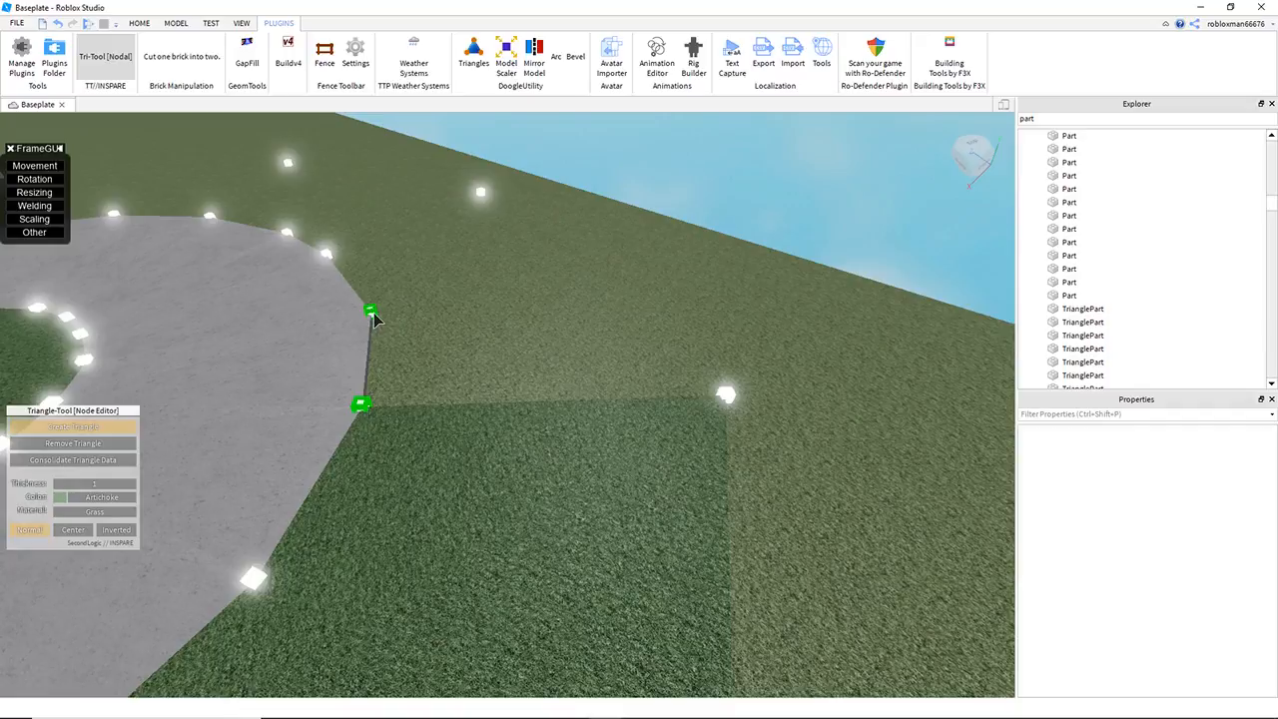
left_click(480, 194)
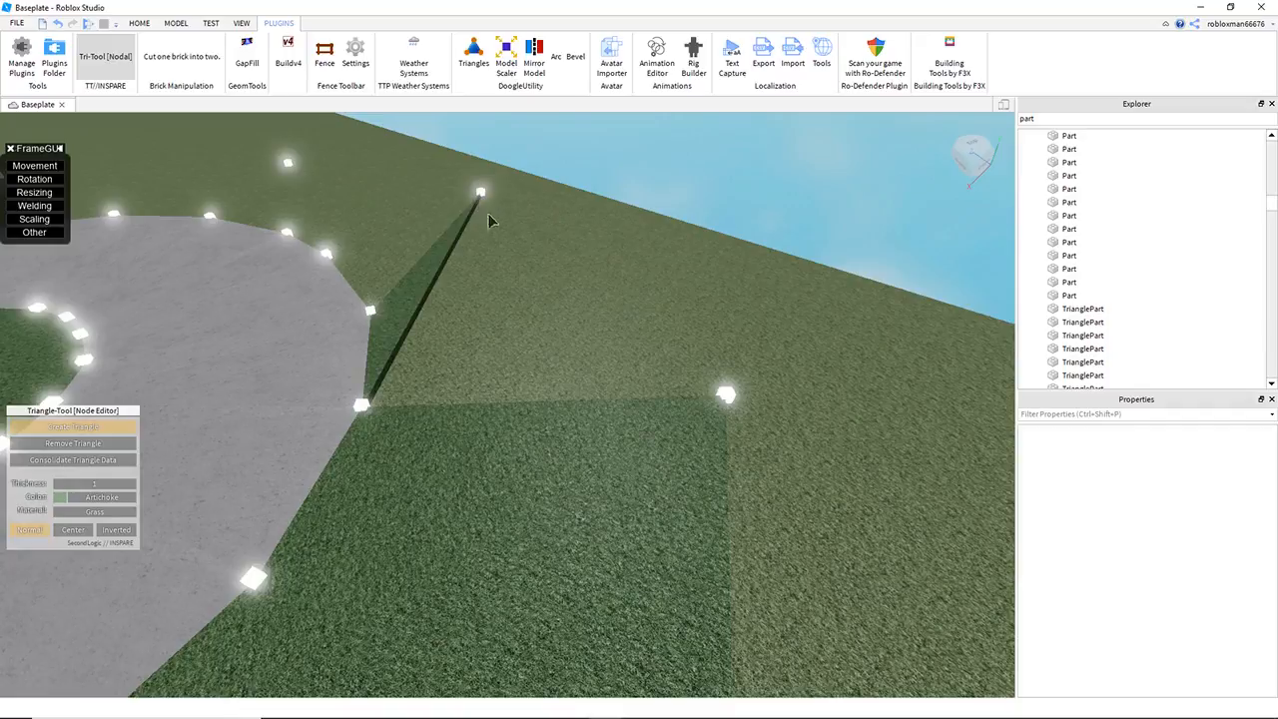
left_click(367, 405)
Step: Fill the section between the sixth and seventh outlying cubes and the bend's edge with grass triangles, including the gap beside the road
right_click_drag(559, 384, 523, 196)
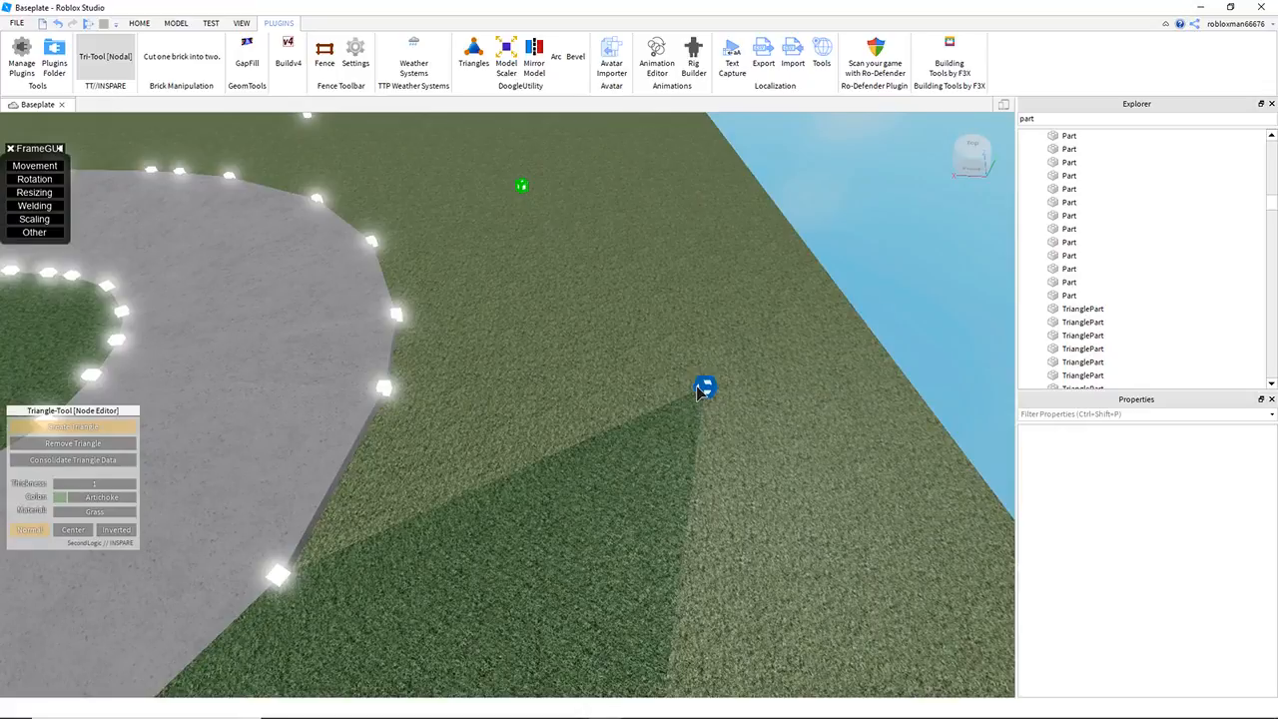
left_click(387, 388)
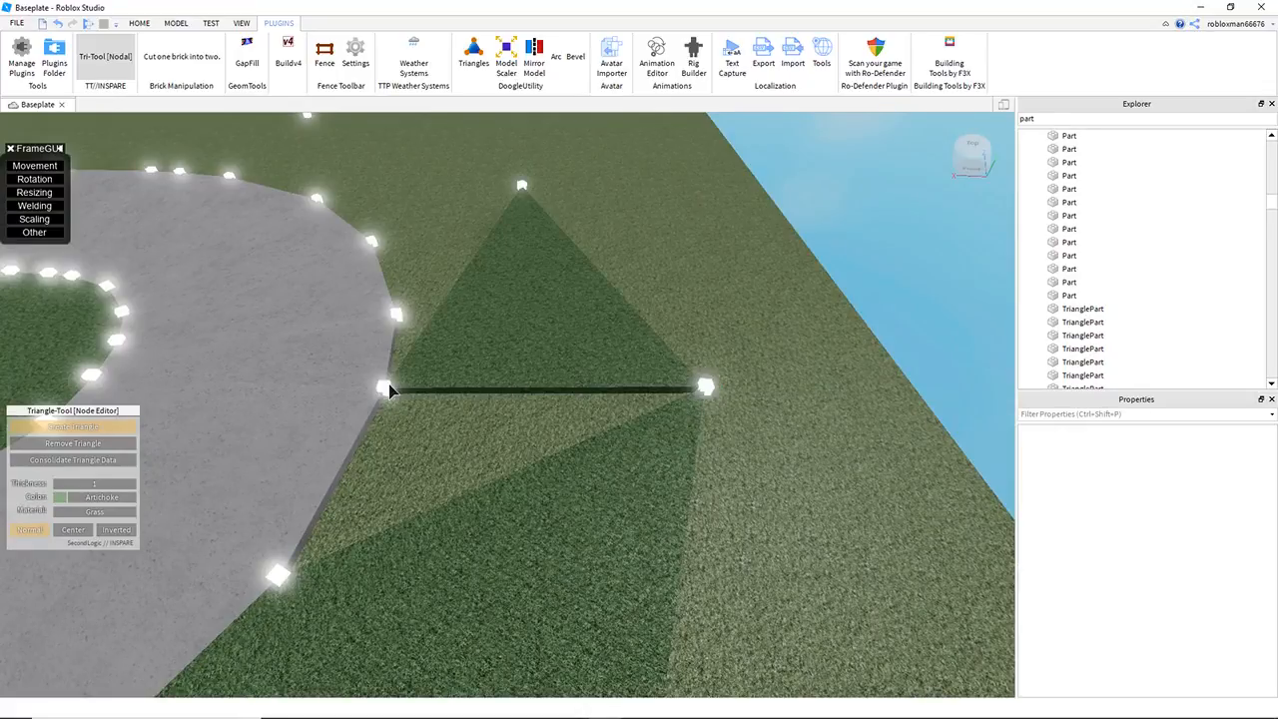
left_click(522, 187)
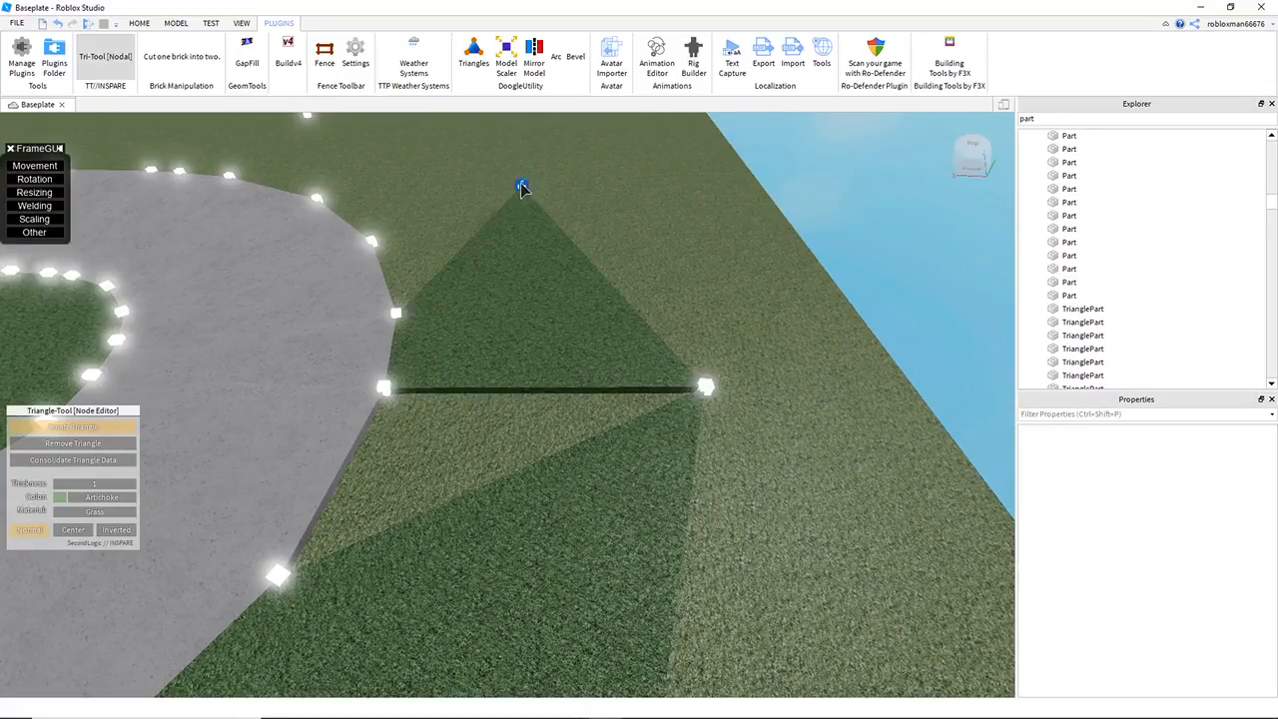
left_click(282, 573)
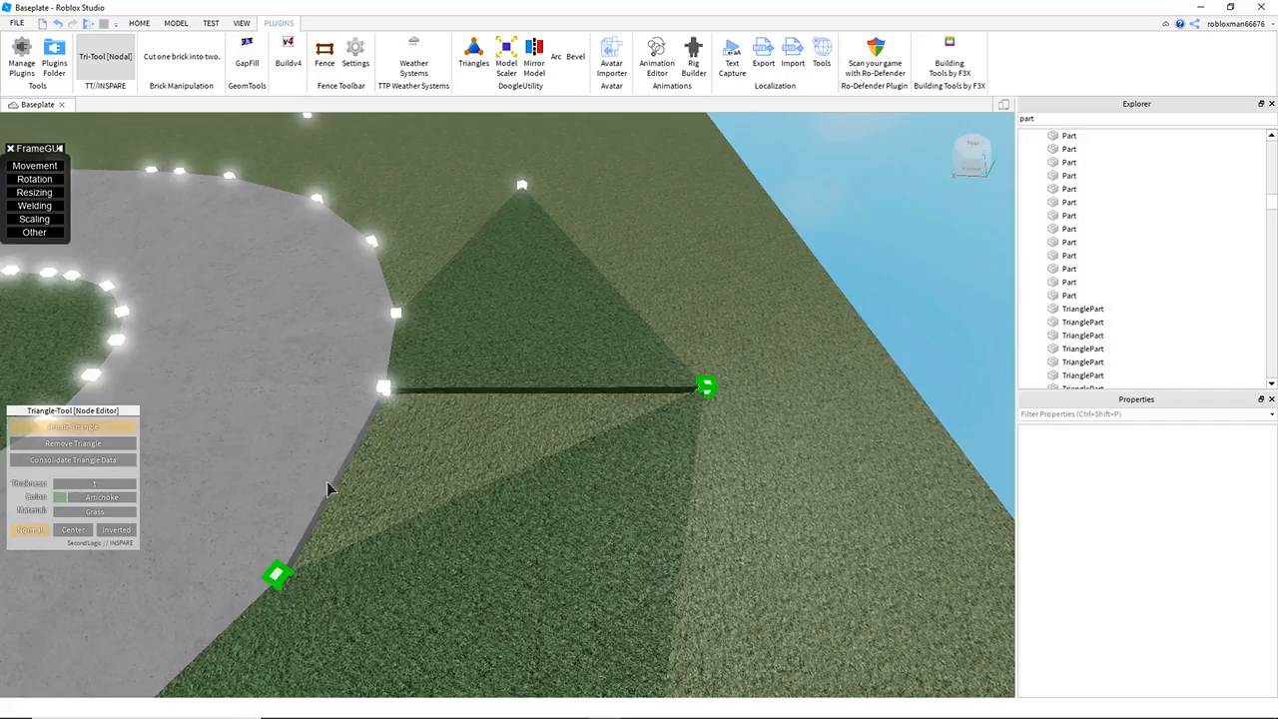
left_click(388, 396)
Step: Create grass triangles joining the bend's remaining outer road-edge cubes to the next two outlying cubes
key("w")
right_click_drag(617, 320, 668, 318)
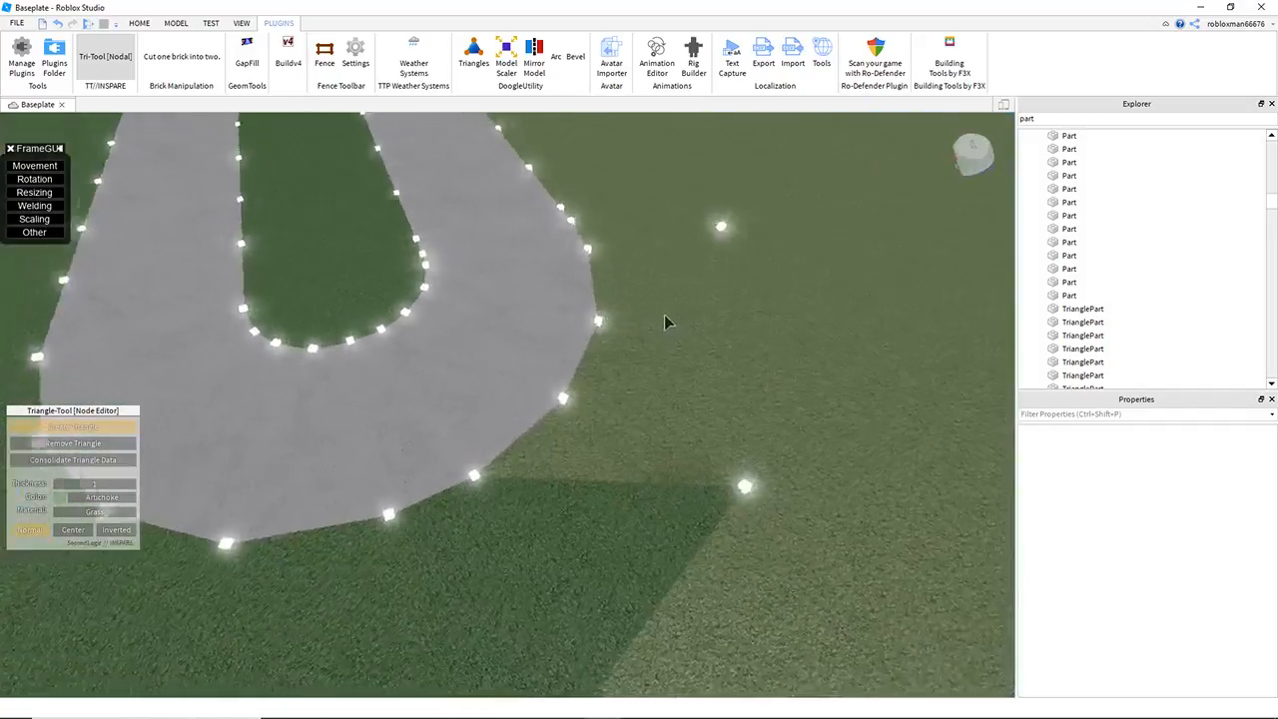
key("w")
key("d")
left_click(685, 518)
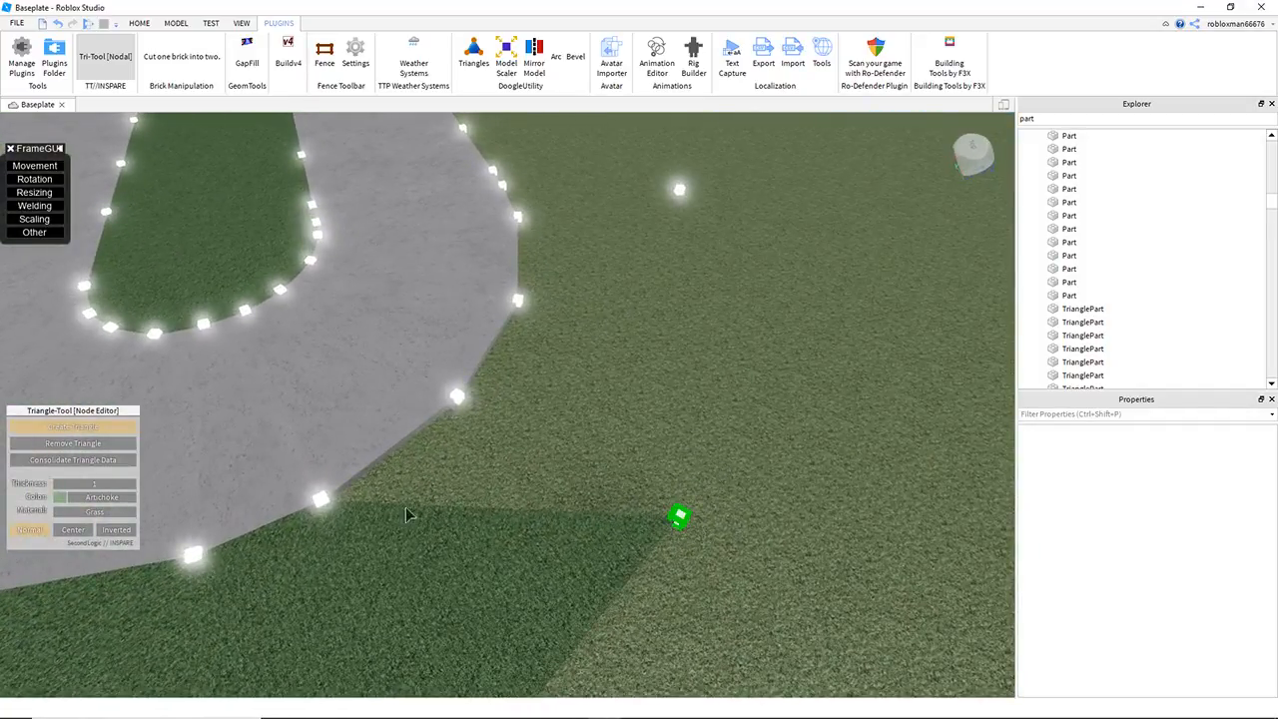
left_click(457, 399)
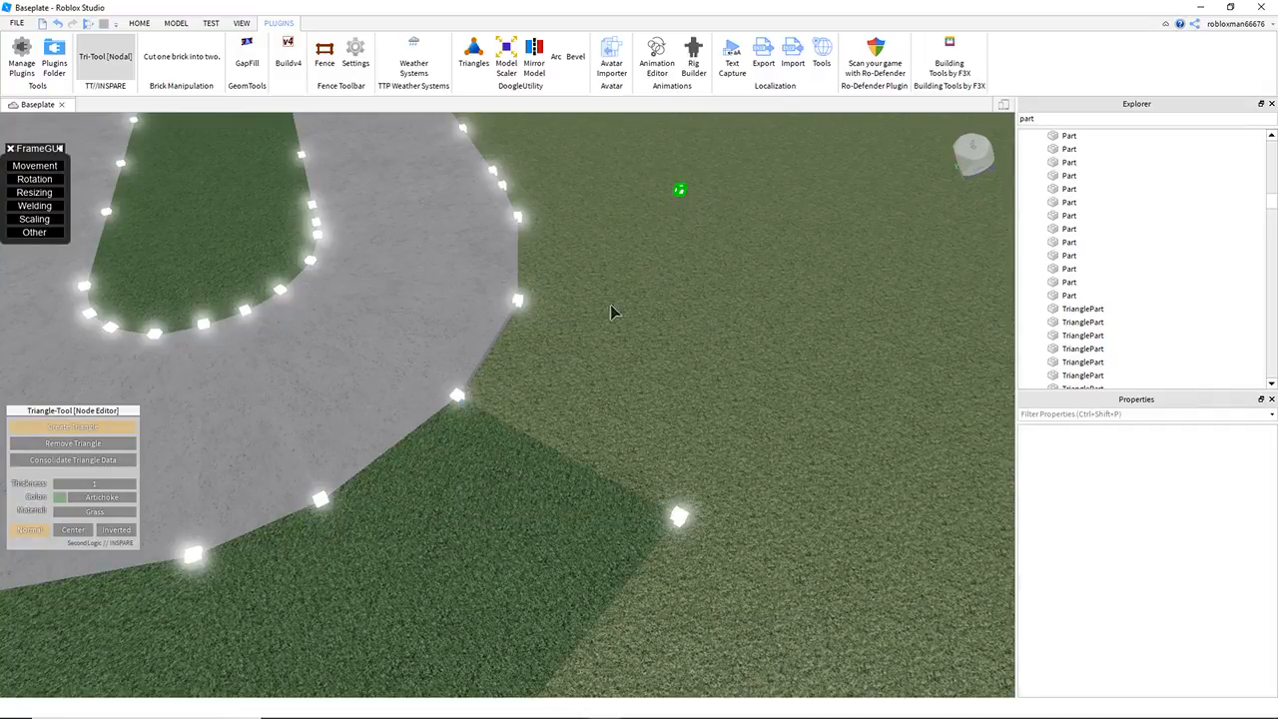
left_click(519, 216)
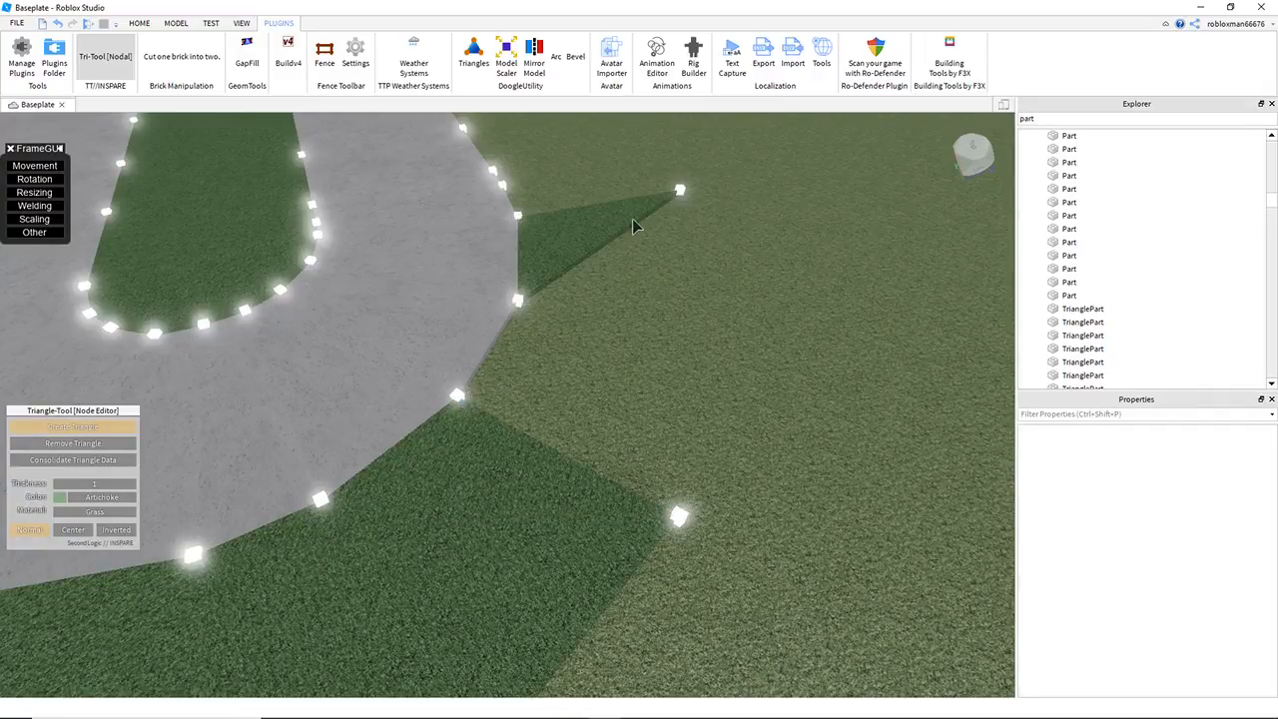
left_click(460, 396)
Step: Create grass triangles between the end of the bend and the outlying cubes at the start of the adjoining straight
key("w")
left_click(520, 231)
left_click(566, 530)
left_click(234, 505)
left_click(521, 231)
left_click(282, 421)
left_click(297, 389)
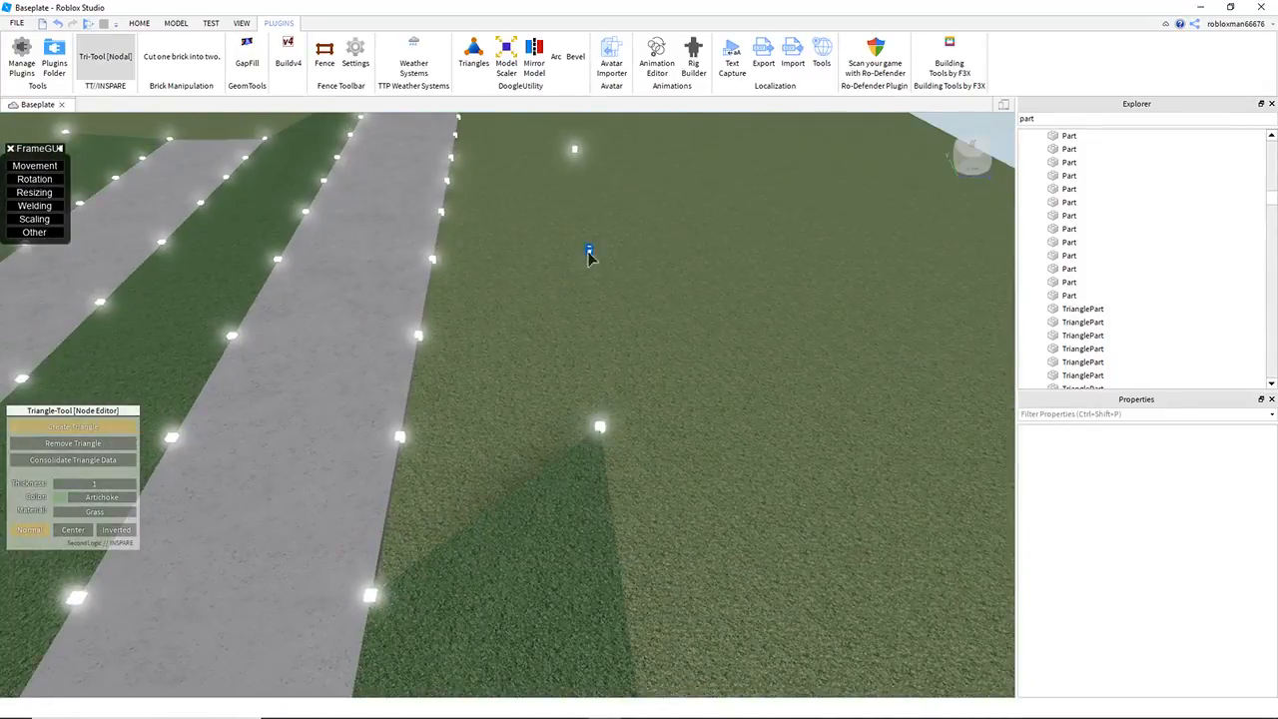
Step: Fill the outer side of the straight's middle section with grass triangles between its road-edge cubes and the outlying cubes
left_click(589, 251)
left_click(399, 436)
left_click(418, 335)
left_click(590, 251)
left_click(419, 337)
key("w")
left_click(617, 427)
left_click(423, 345)
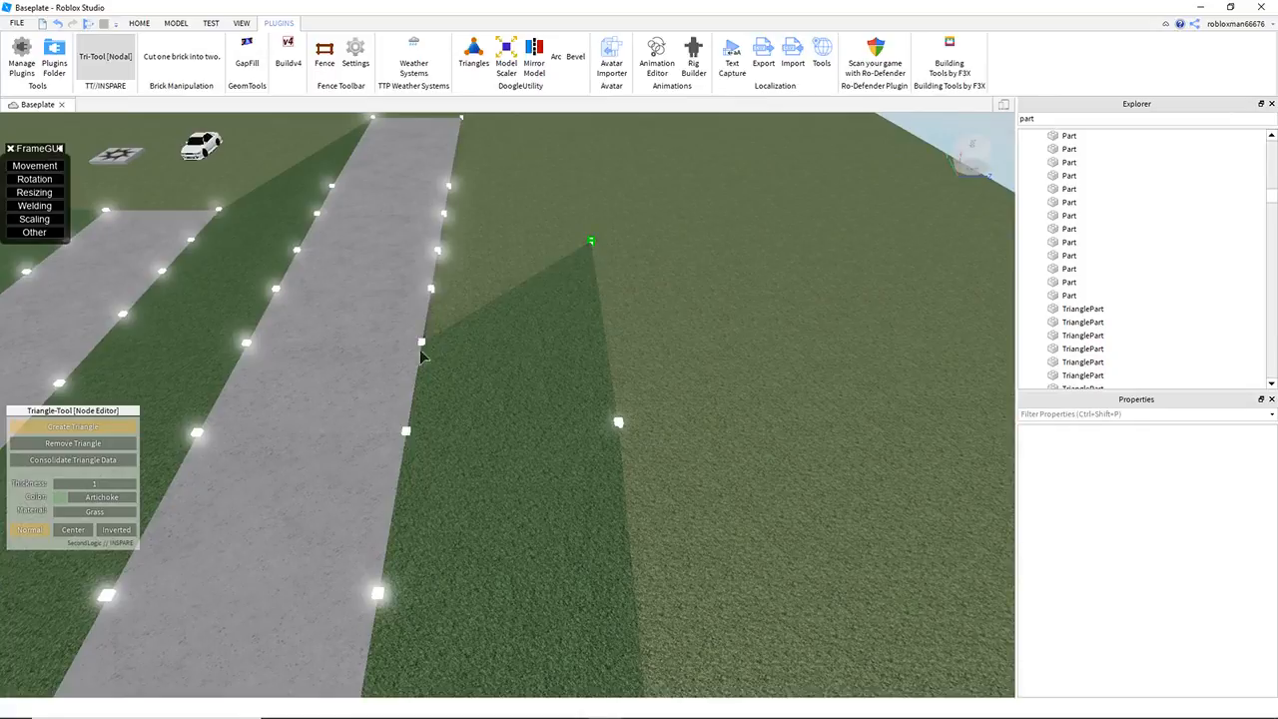
Step: Complete the grass triangles along the straight's outer edge up to its open end
left_click(422, 347)
left_click(437, 254)
key("w")
left_click(647, 466)
left_click(391, 479)
left_click(408, 387)
left_click(407, 386)
Step: Select all the white node cube parts and set their Transparency to 1
right_click_drag(776, 246, 779, 246)
key("d")
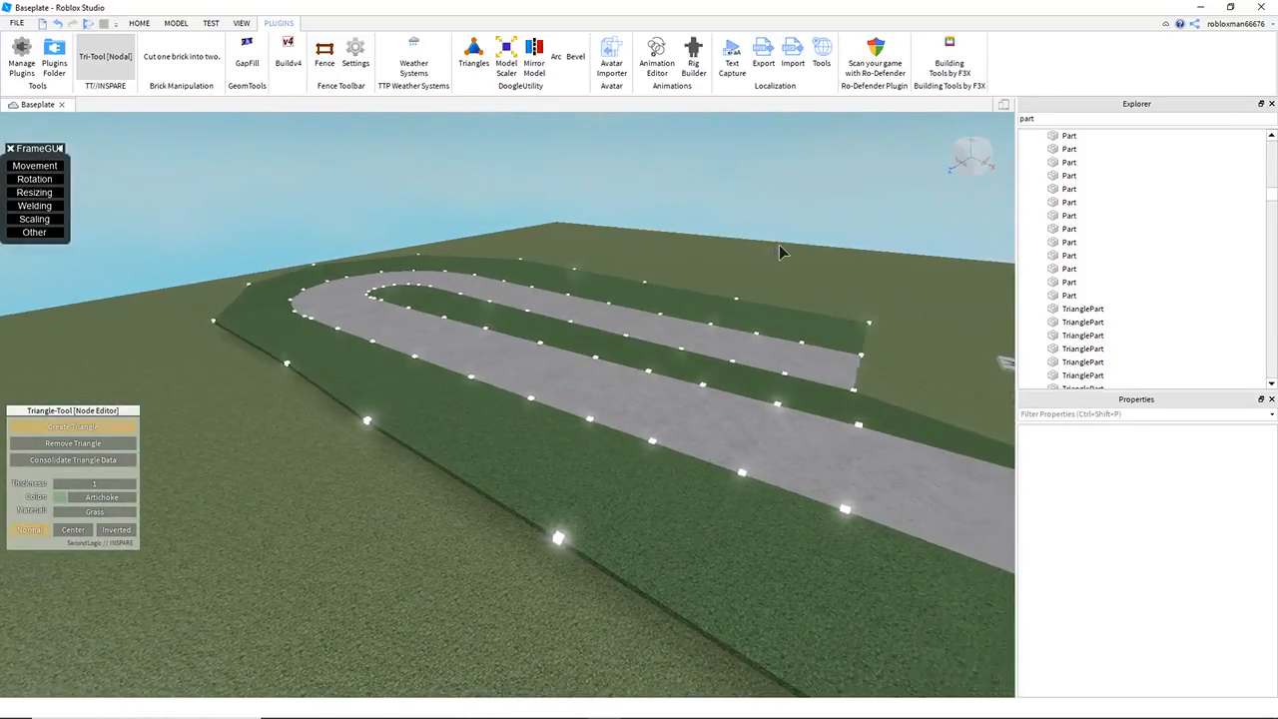
right_click_drag(767, 290, 734, 289)
key("s")
key("d")
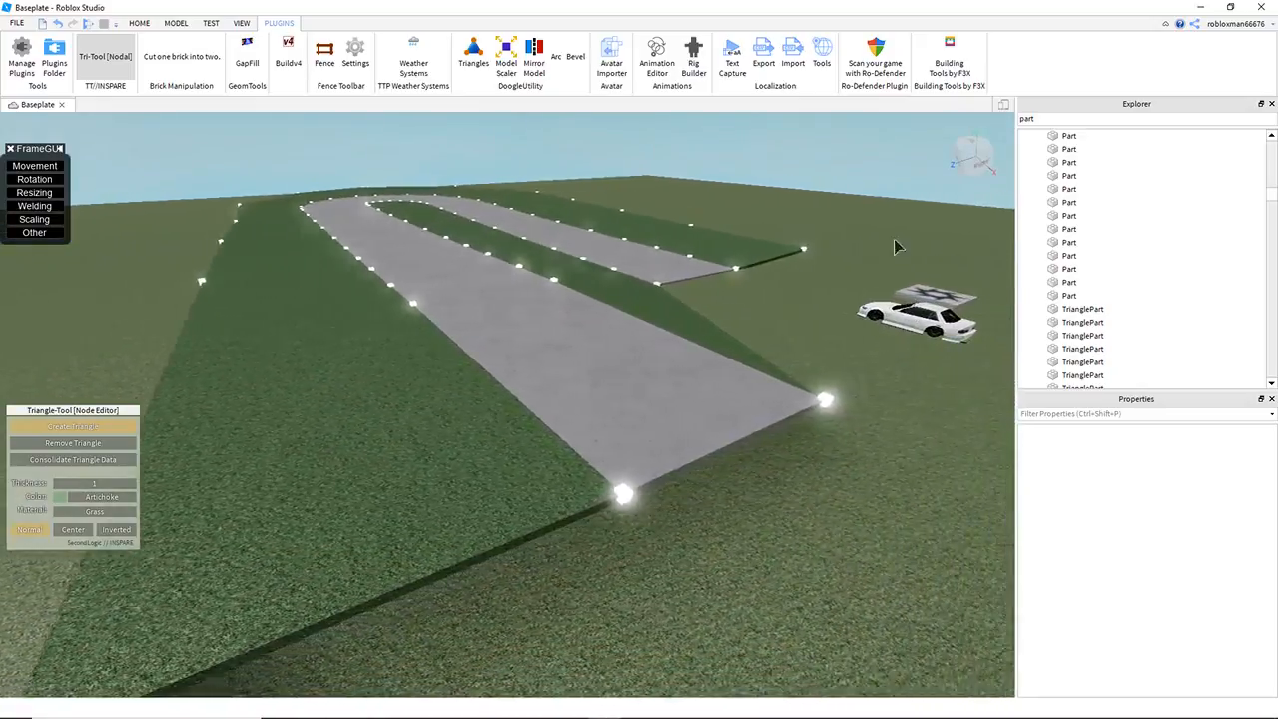
left_click(1058, 296)
scroll(1061, 252, "down", 1)
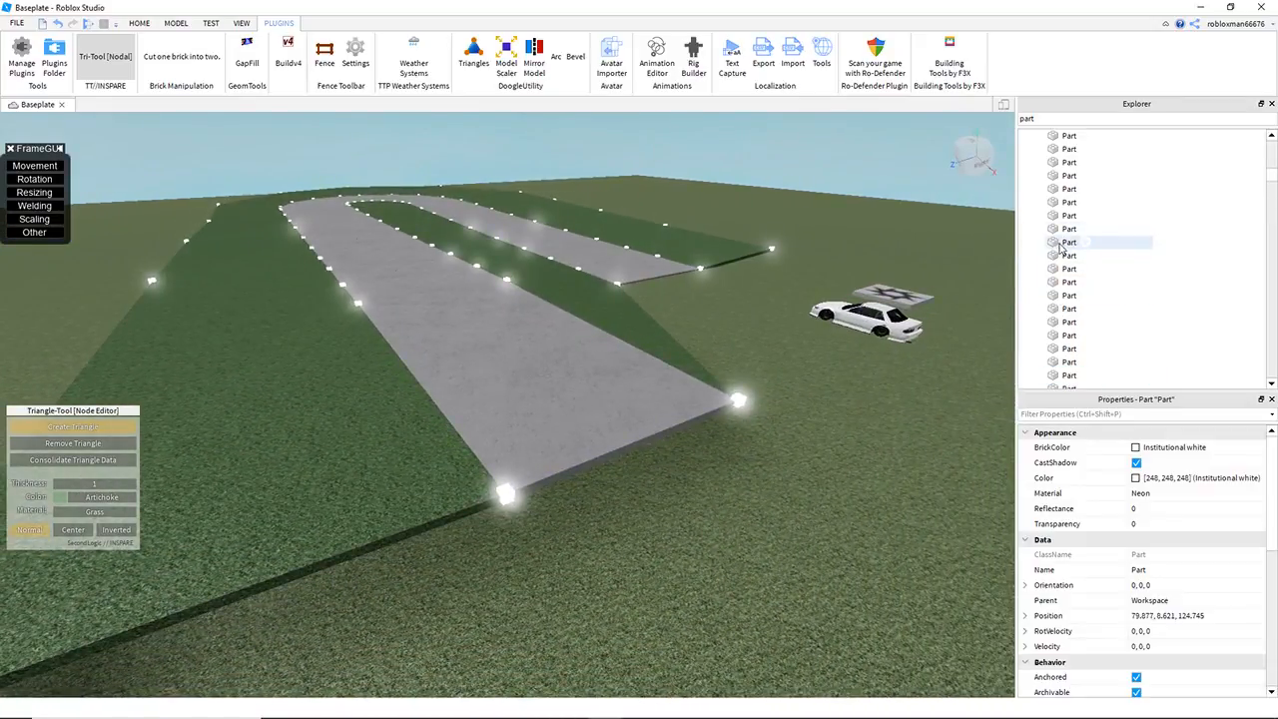
left_click(1052, 206, "shift")
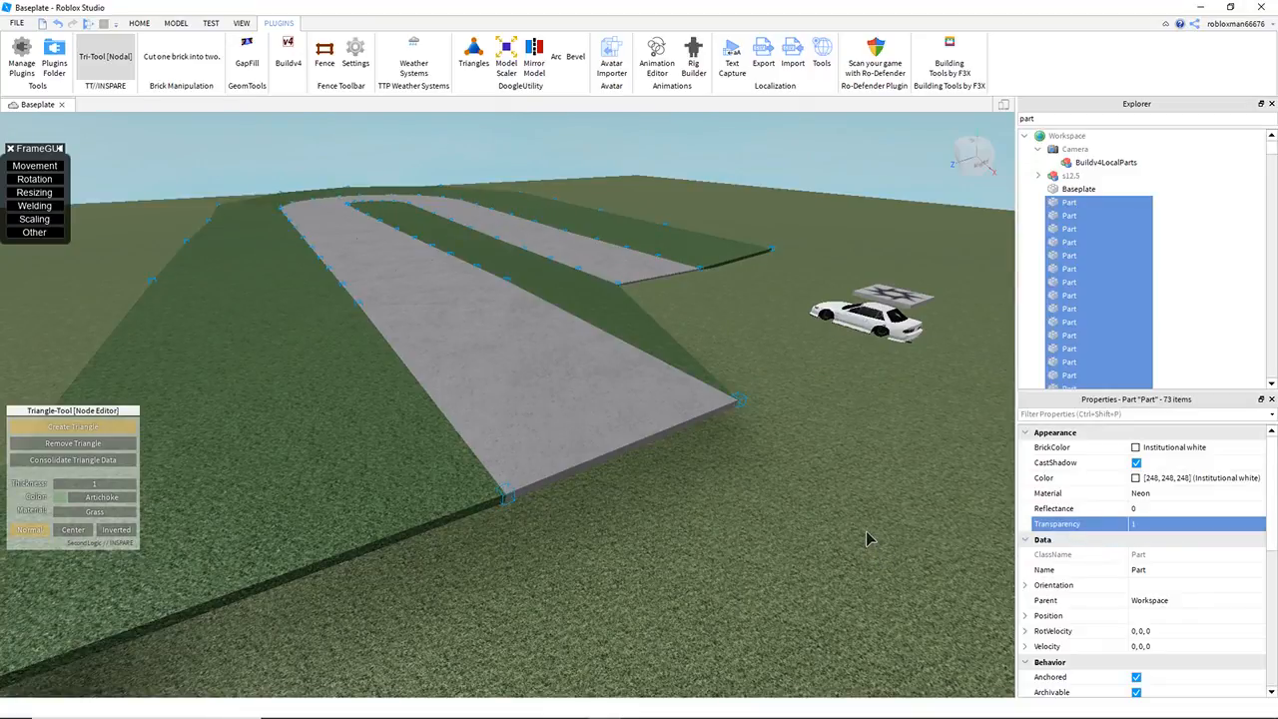
Step: Turn off the Tri-Tool and deselect the node cubes
right_click_drag(867, 539, 862, 536)
key("d")
key("d")
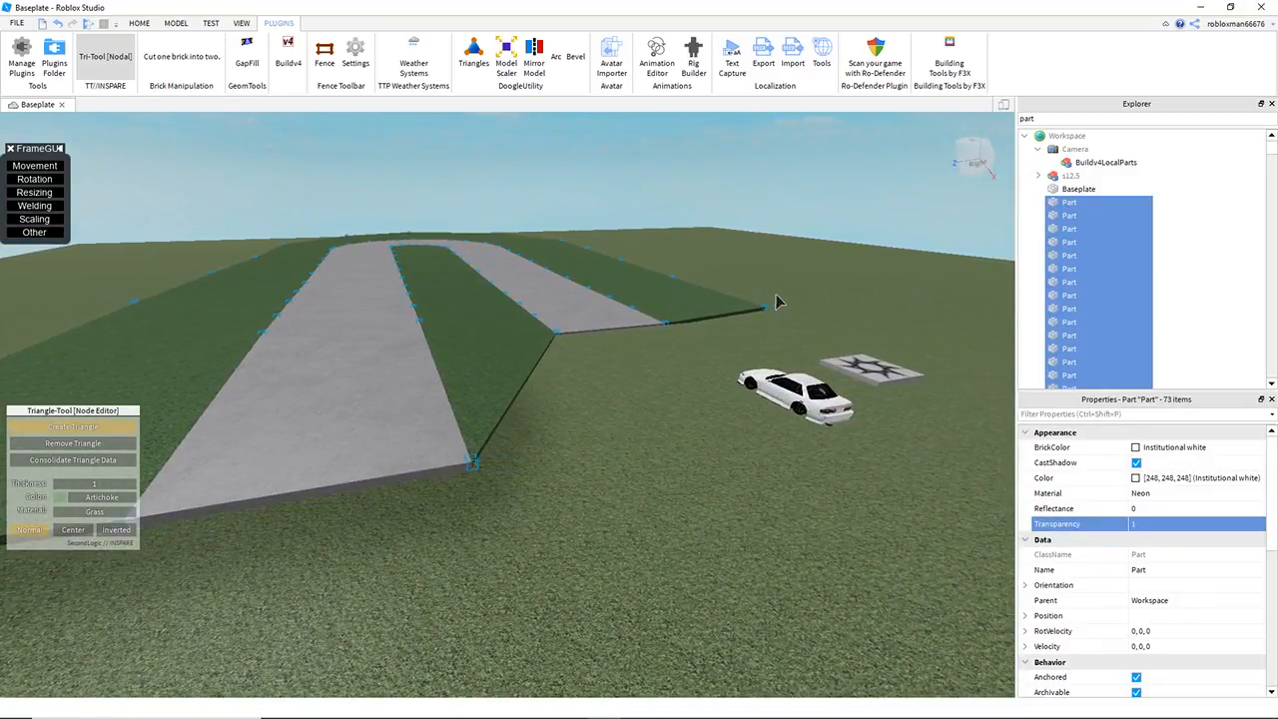
key("d")
left_click(110, 55)
left_click(586, 430)
Step: Examine the road and its surrounding grass from several angles
right_click_drag(587, 430, 586, 430)
key("q")
key("w")
key("e")
key("w")
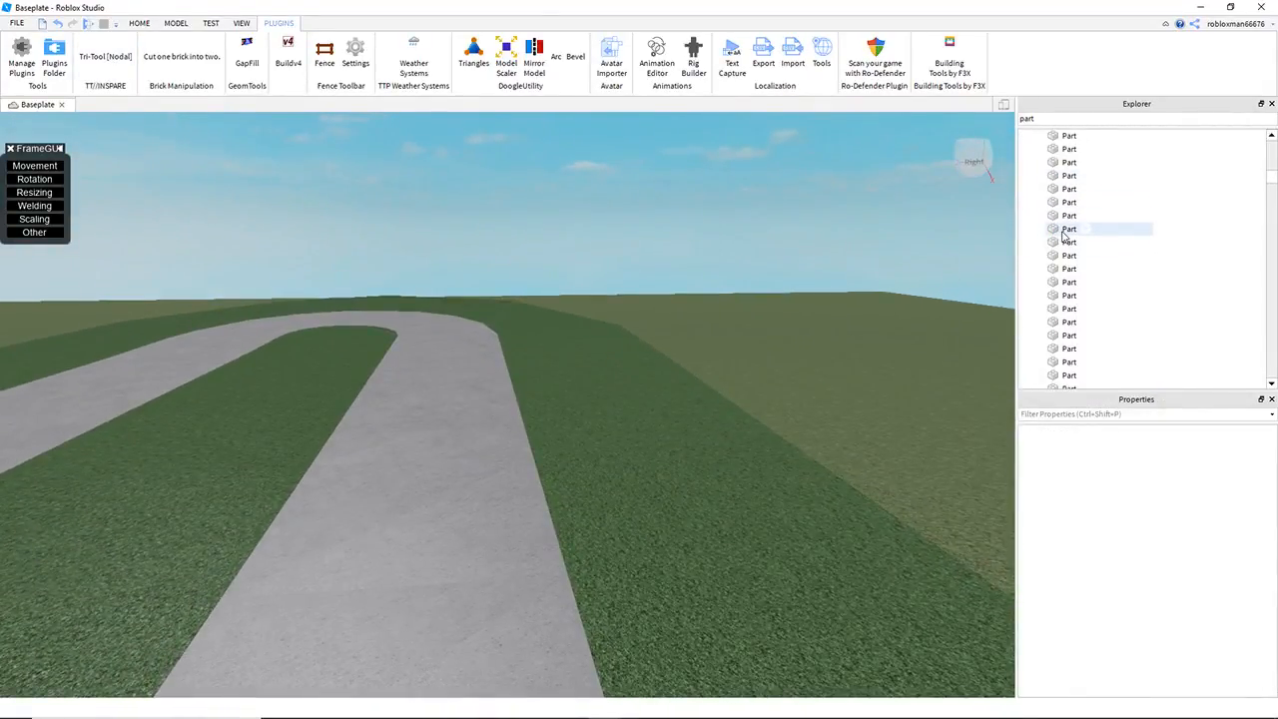
key("d")
right_click_drag(926, 217, 923, 218)
right_click_drag(736, 252, 736, 252)
key("s")
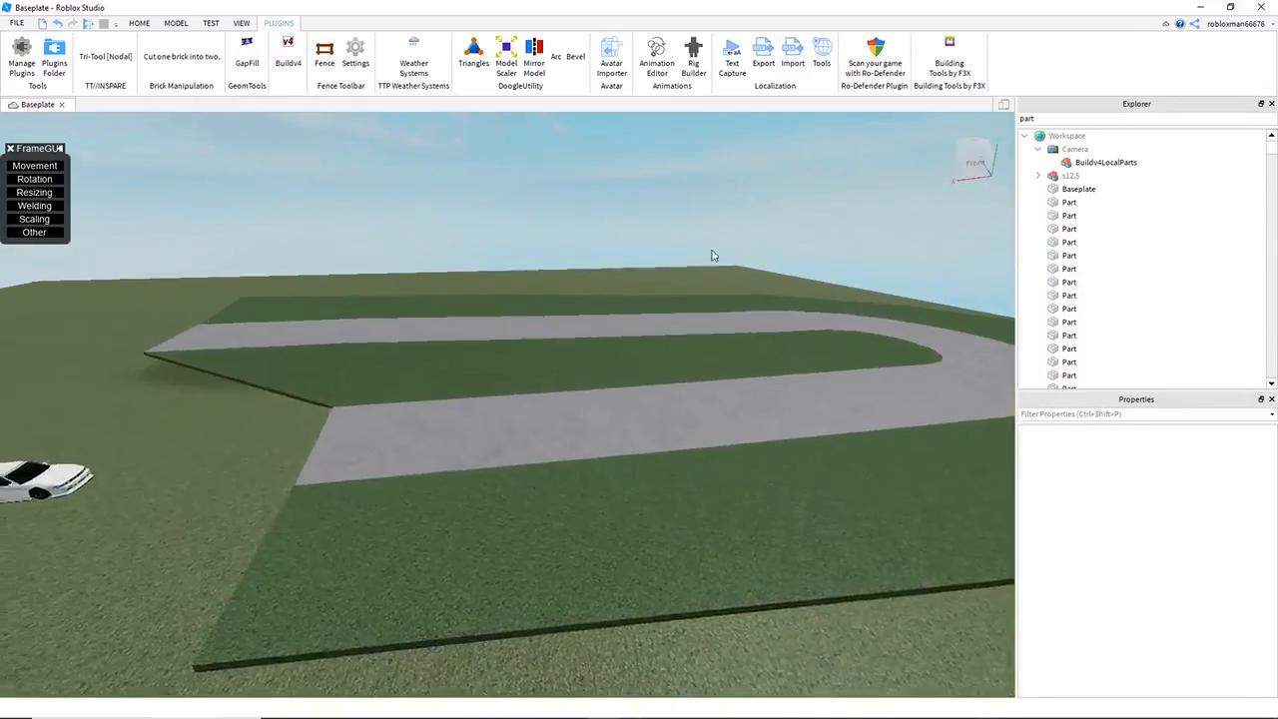
Step: Reposition the car and the spawn location on the baseplate in front of the road's open ends
left_click(254, 509)
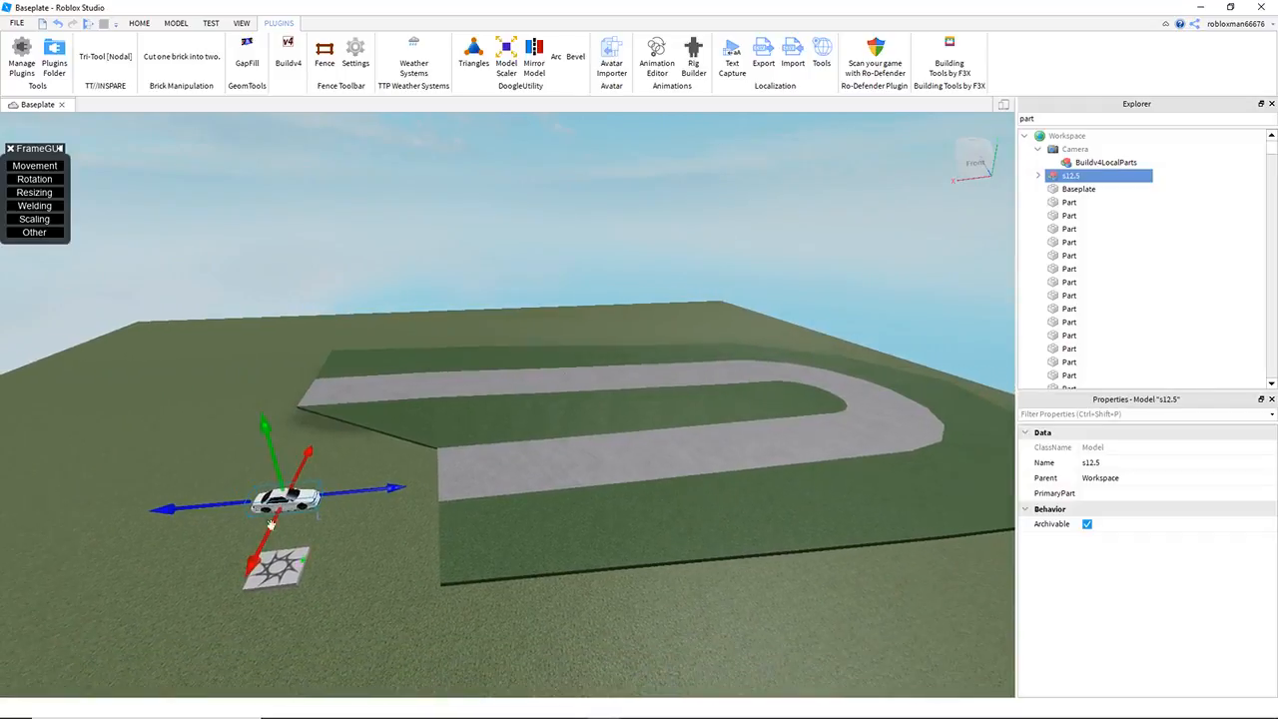
left_click(275, 558)
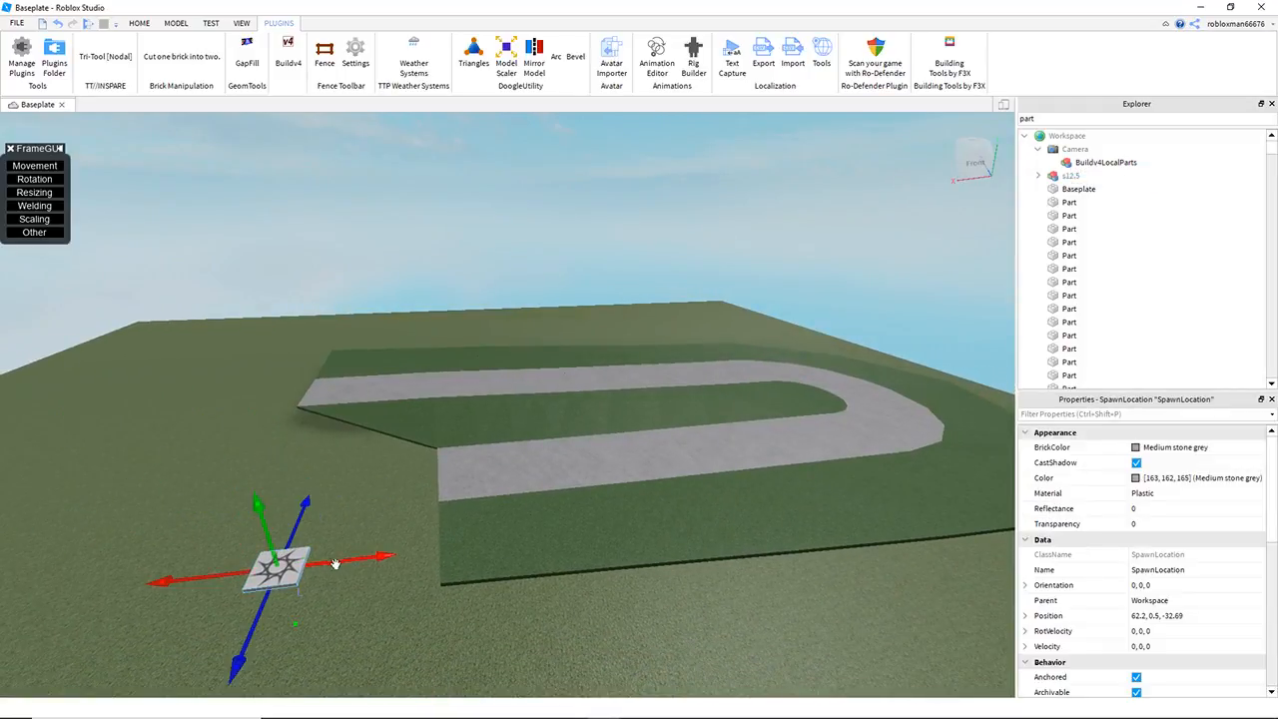
left_click(227, 223)
left_click_drag(855, 608, 1042, 694)
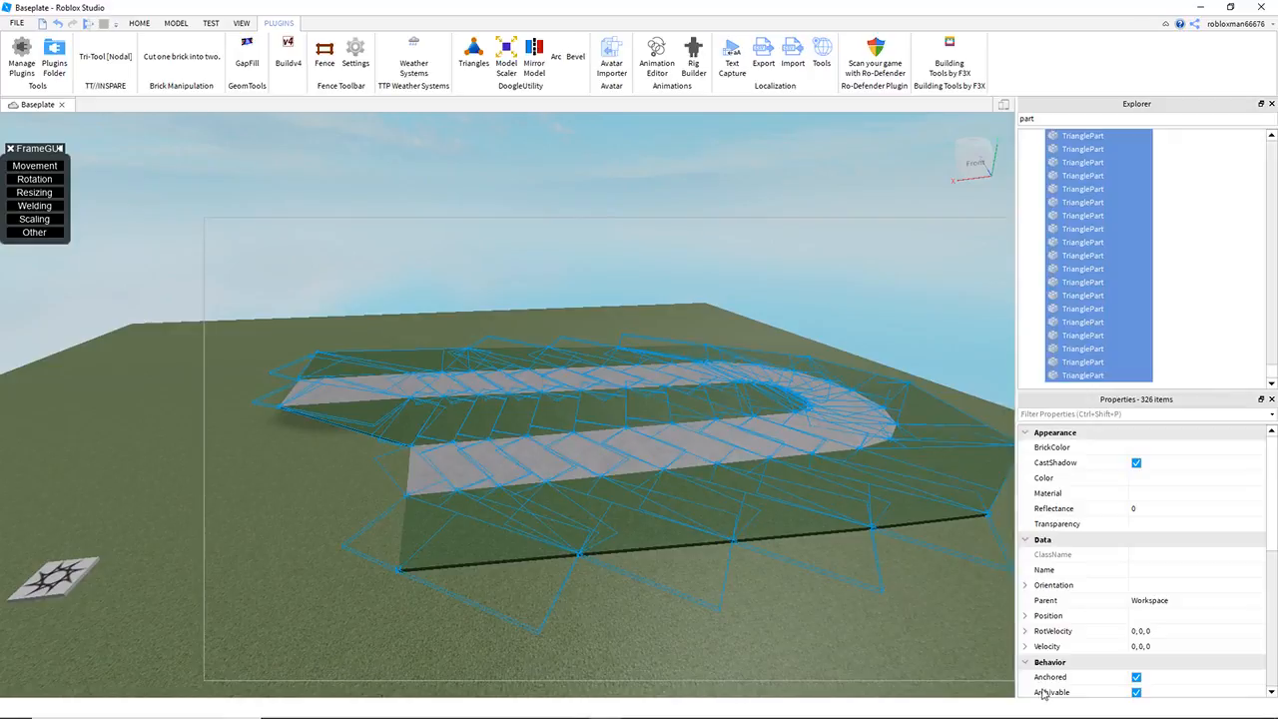
left_click(176, 24)
left_click(433, 174)
right_click_drag(420, 240, 340, 354)
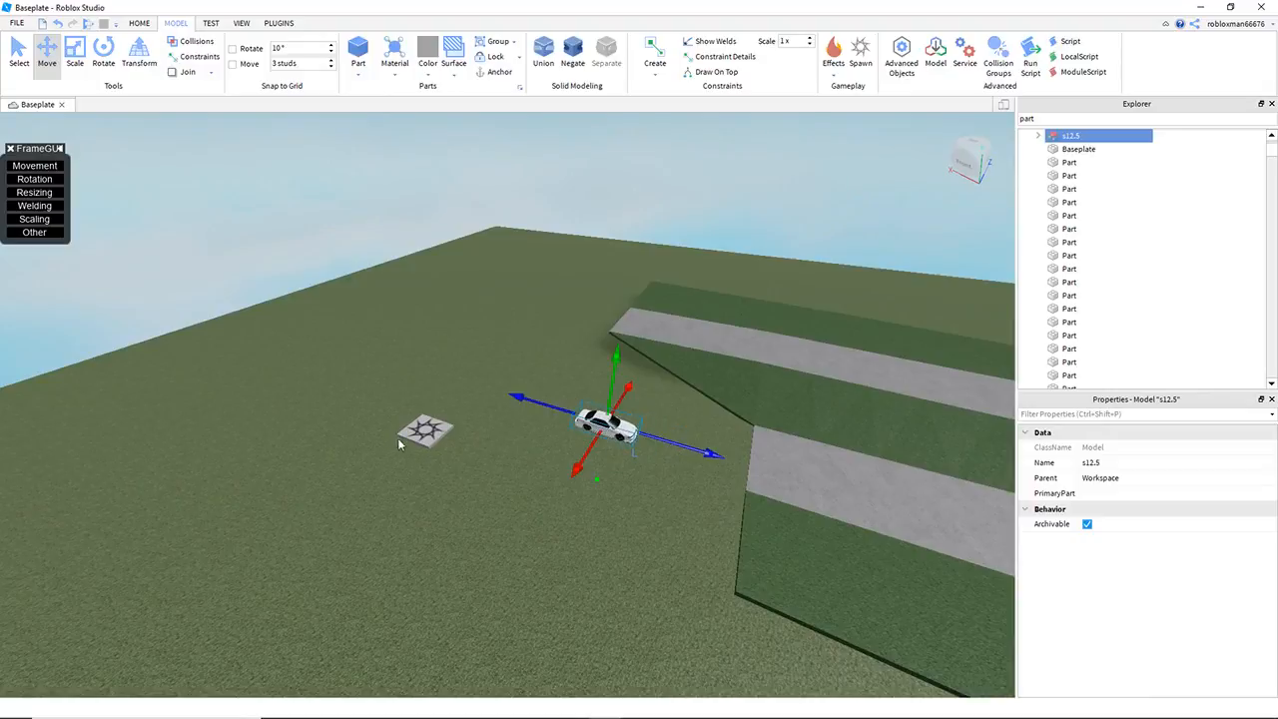
left_click_drag(397, 445, 585, 513)
left_click(588, 601)
key("w")
right_click_drag(588, 601, 548, 439)
key("w")
key("e")
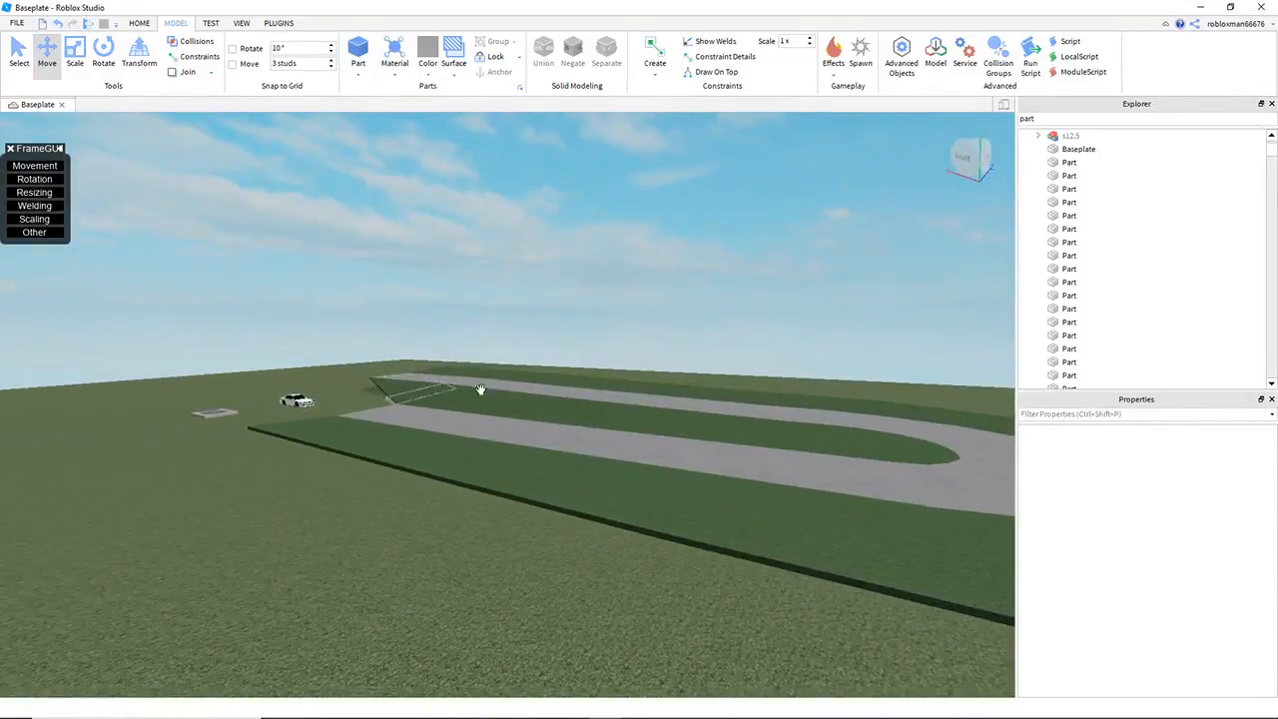
right_click_drag(668, 399, 563, 368)
key("w")
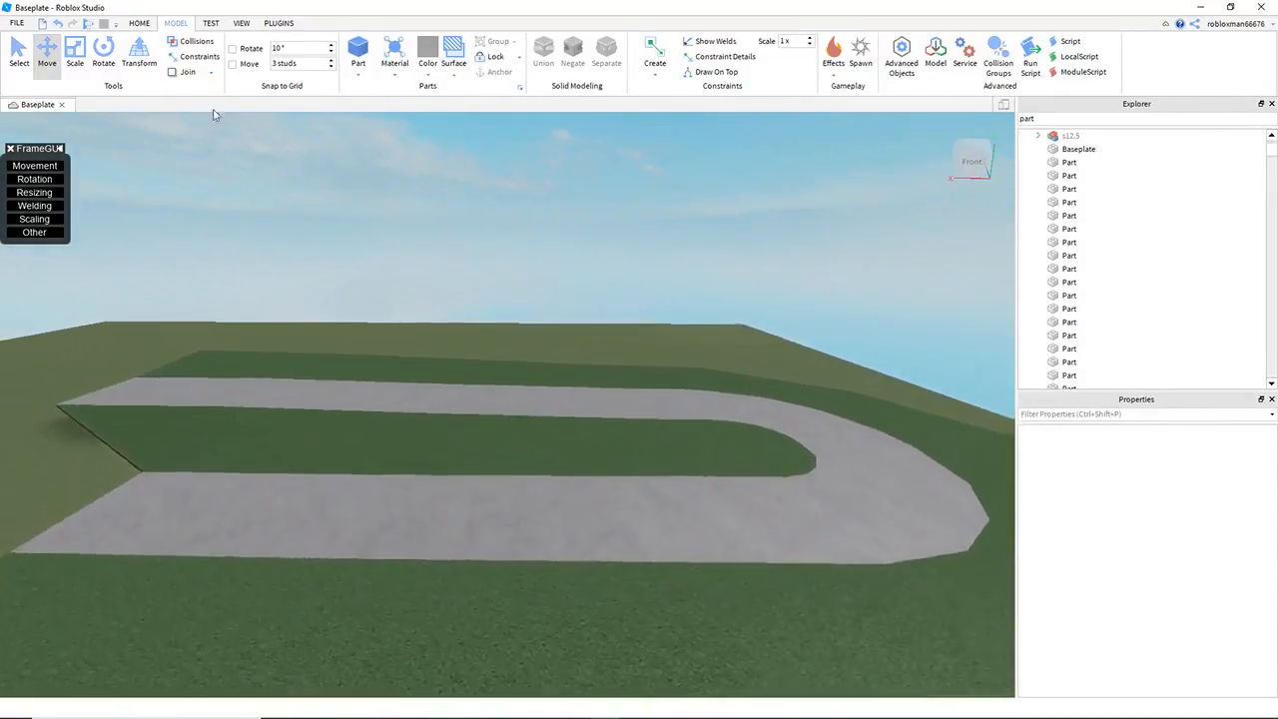
left_click(241, 23)
left_click(118, 55)
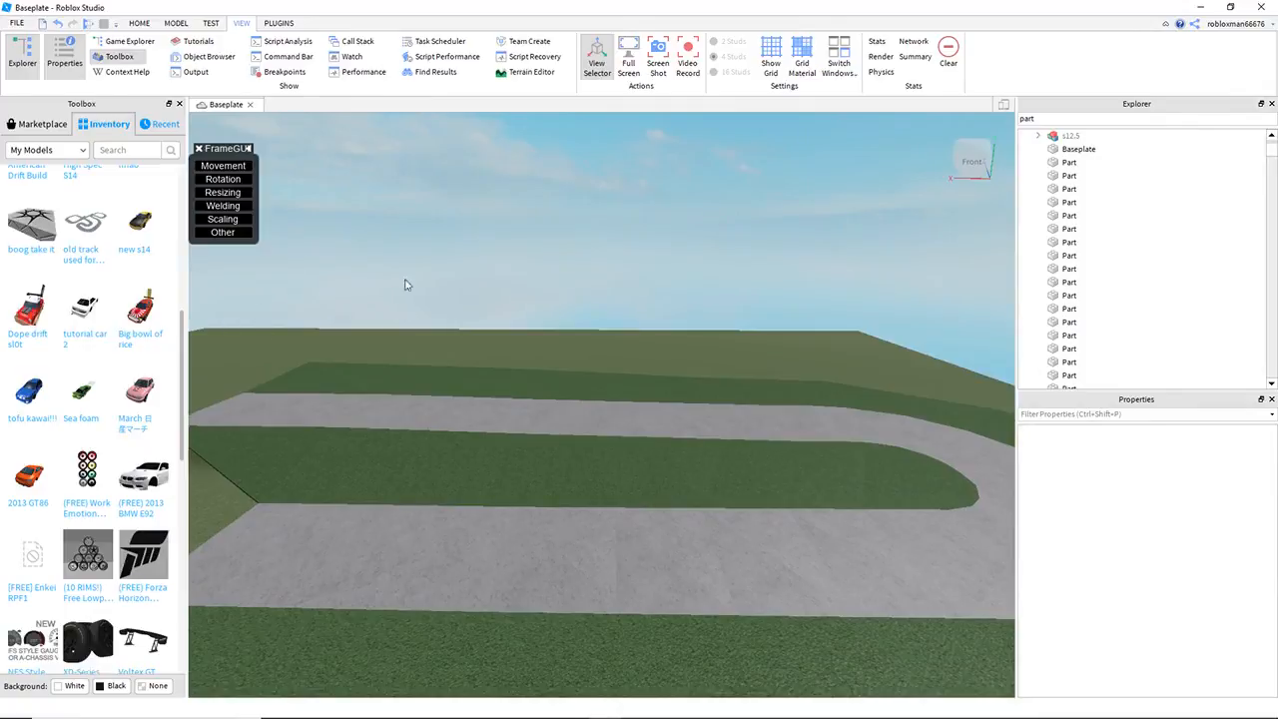
right_click_drag(410, 281, 370, 283)
key("s")
key("w")
Step: Activate the Fence tool and lay fence sections along the outer grass edge where the bend begins
left_click(276, 25)
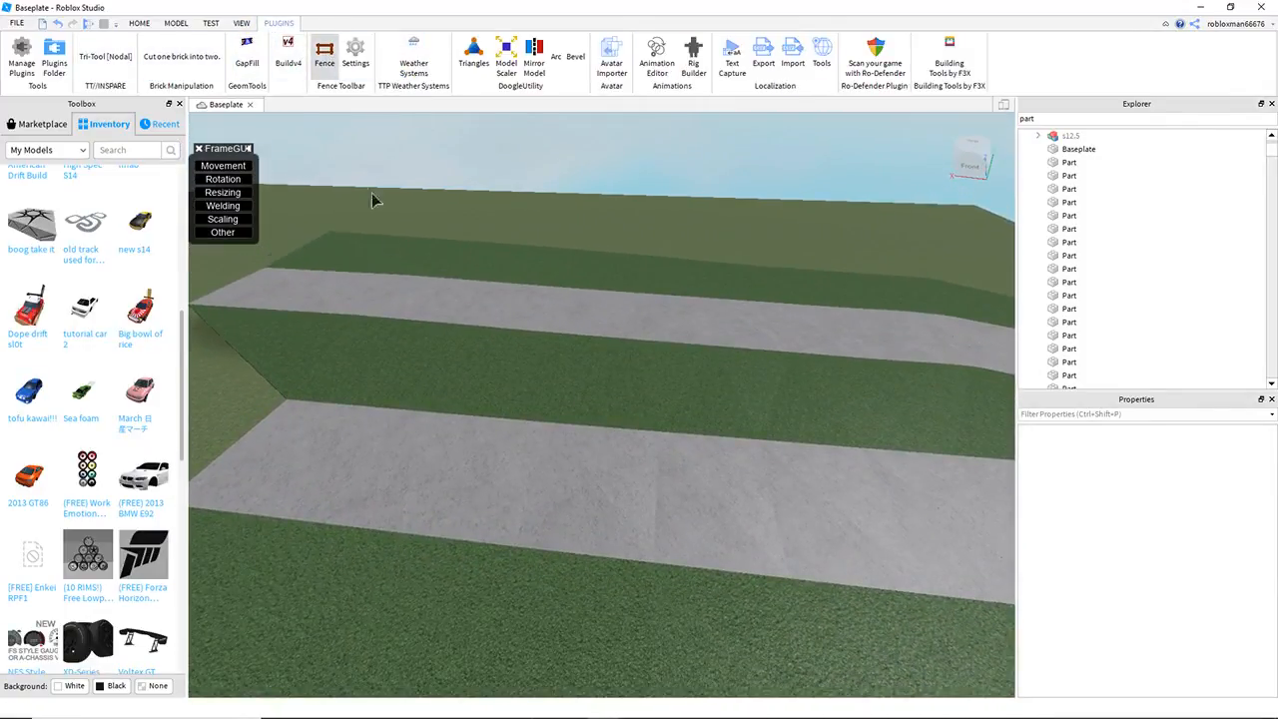
left_click(179, 104)
right_click_drag(349, 262, 637, 354)
key("w")
key("d")
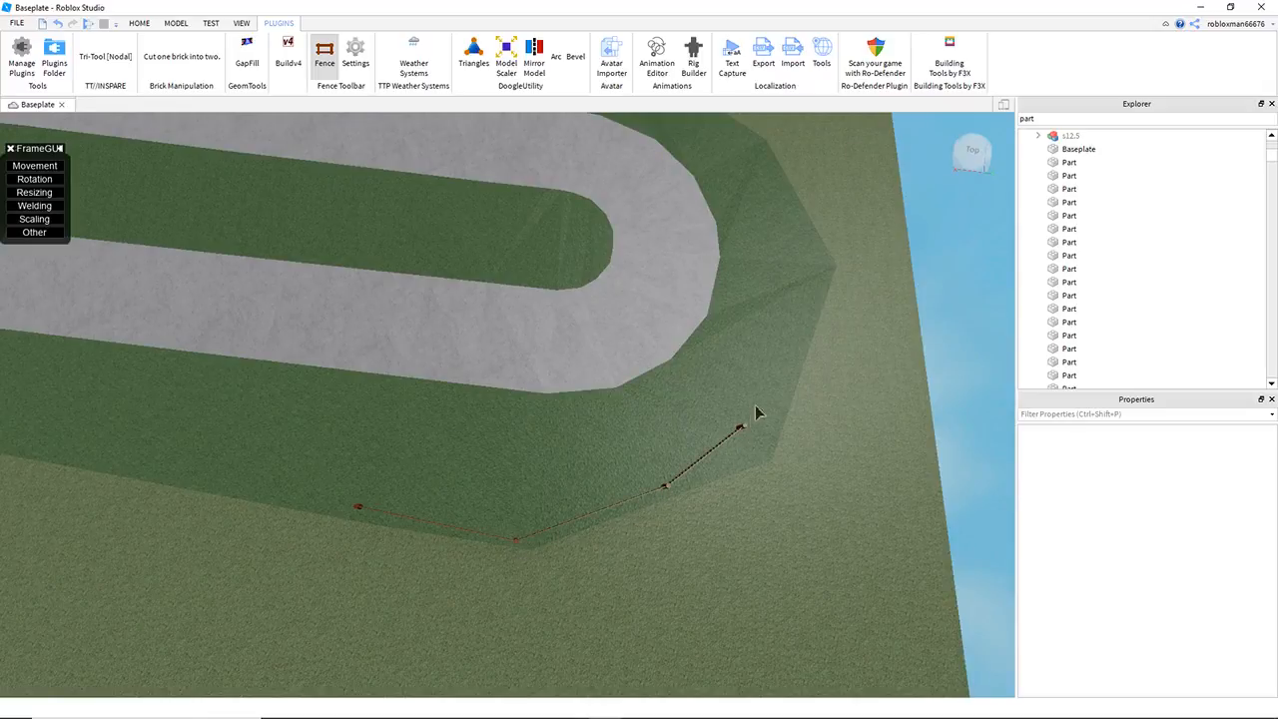
Step: Extend the fence around the rest of the bend to the outer grass of the other straight
left_click(778, 186)
key("e")
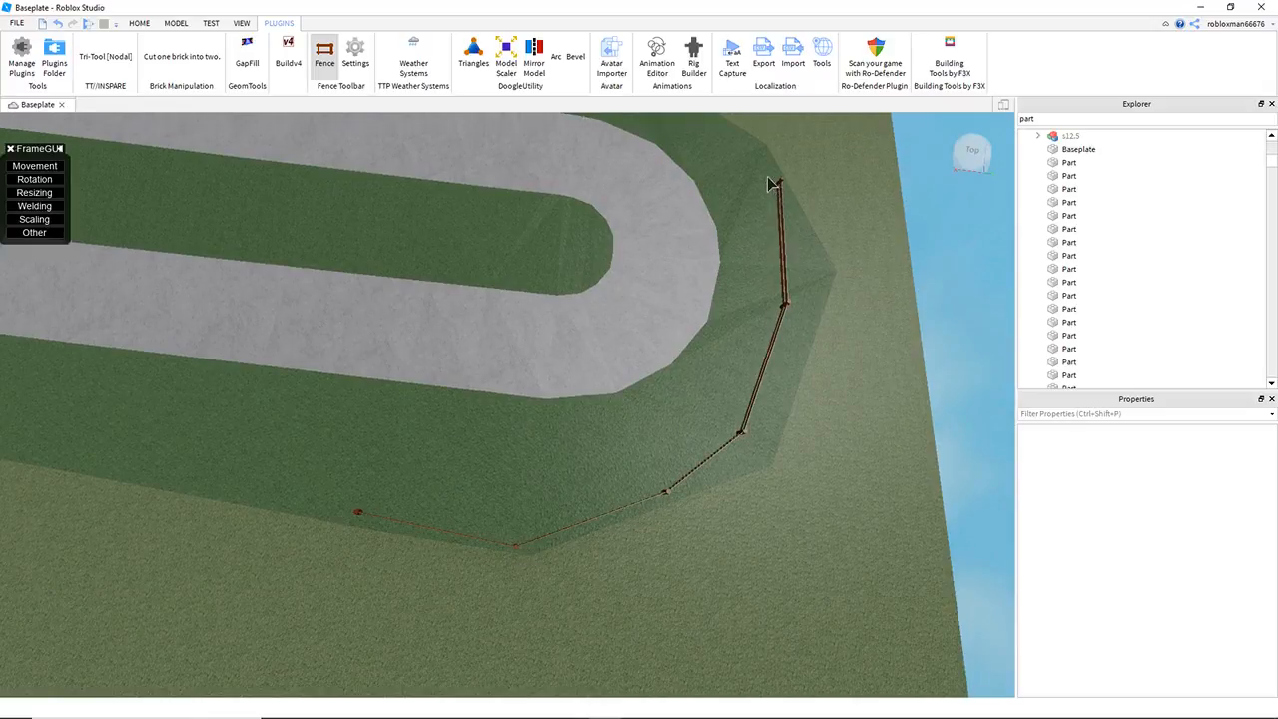
right_click_drag(775, 184, 765, 262)
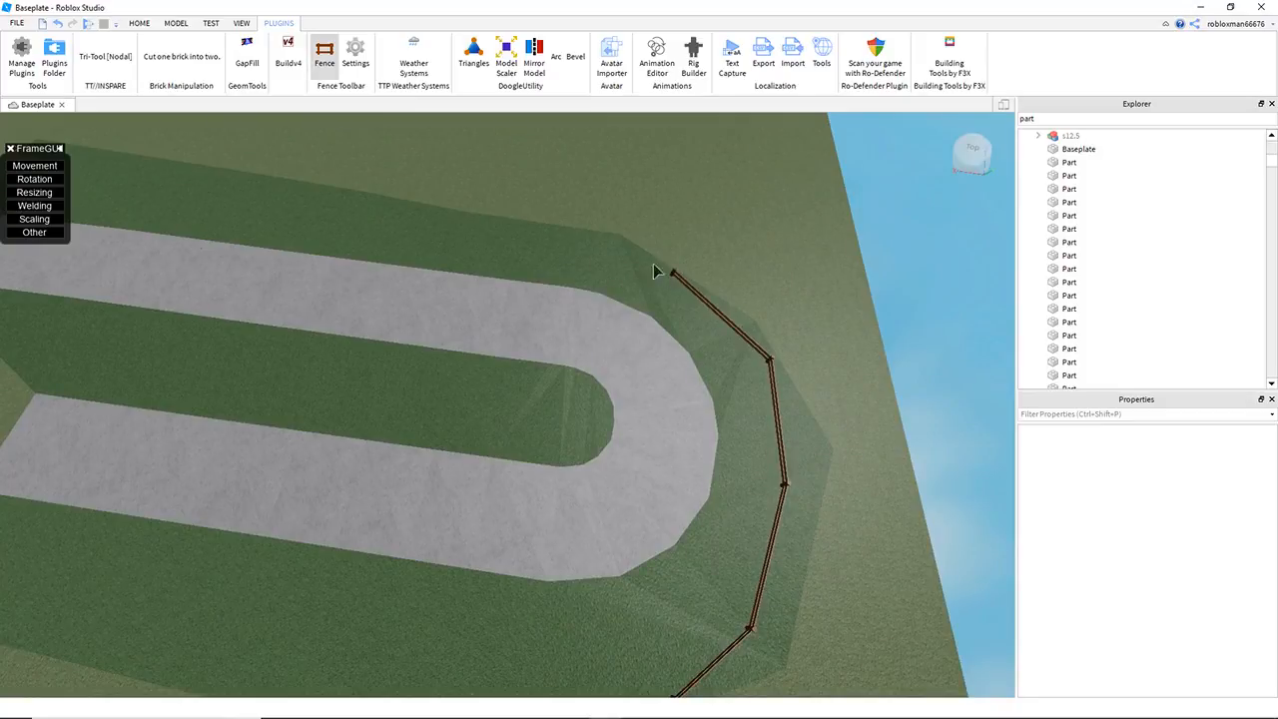
left_click(475, 225)
right_click_drag(623, 341, 630, 338)
left_click(357, 60)
left_click(344, 62)
left_click(352, 60)
left_click(290, 62)
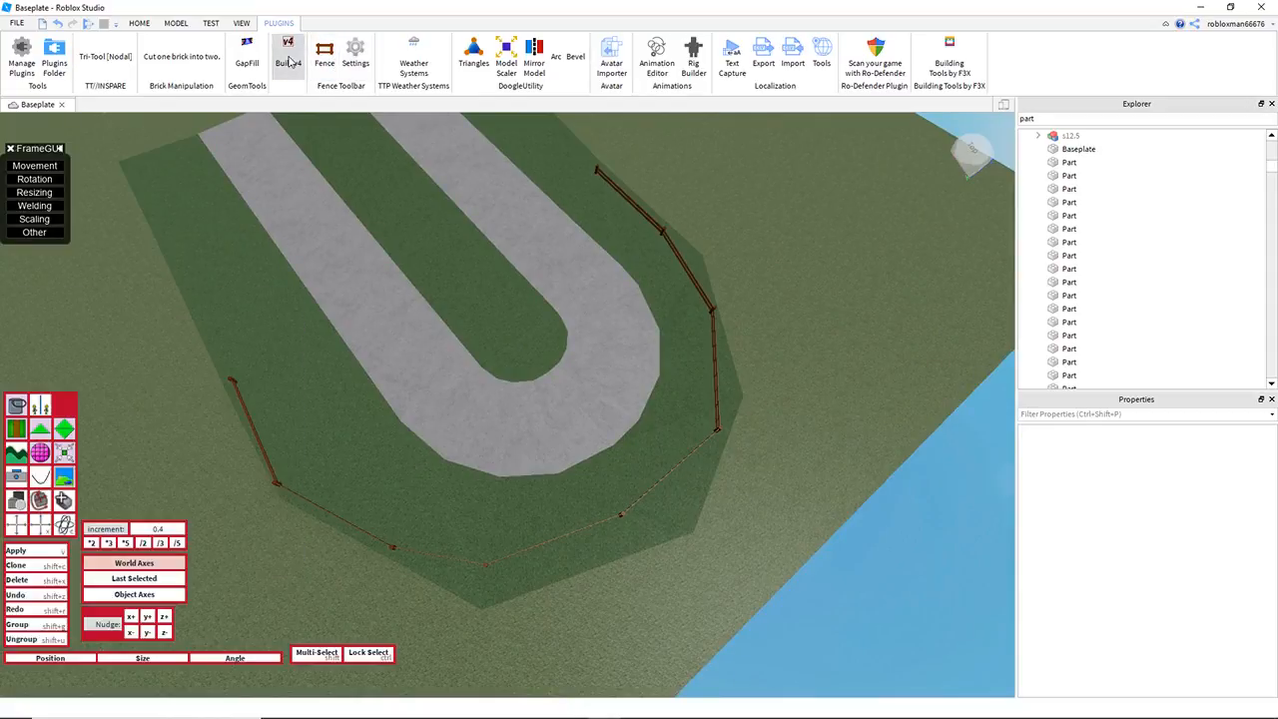
left_click(289, 62)
Step: Open the Toolbox and search the Marketplace models for "Trees"
right_click_drag(525, 247, 525, 246)
key("w")
key("s")
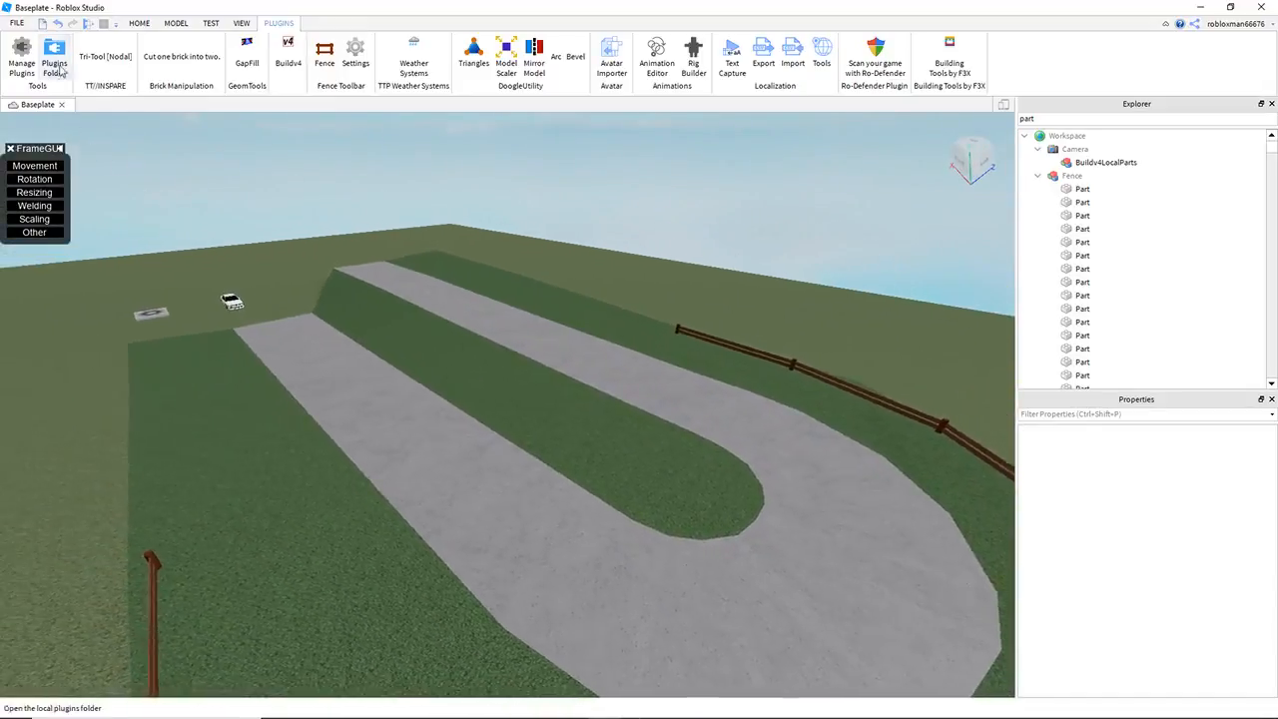
left_click(211, 22)
left_click(242, 22)
left_click(119, 56)
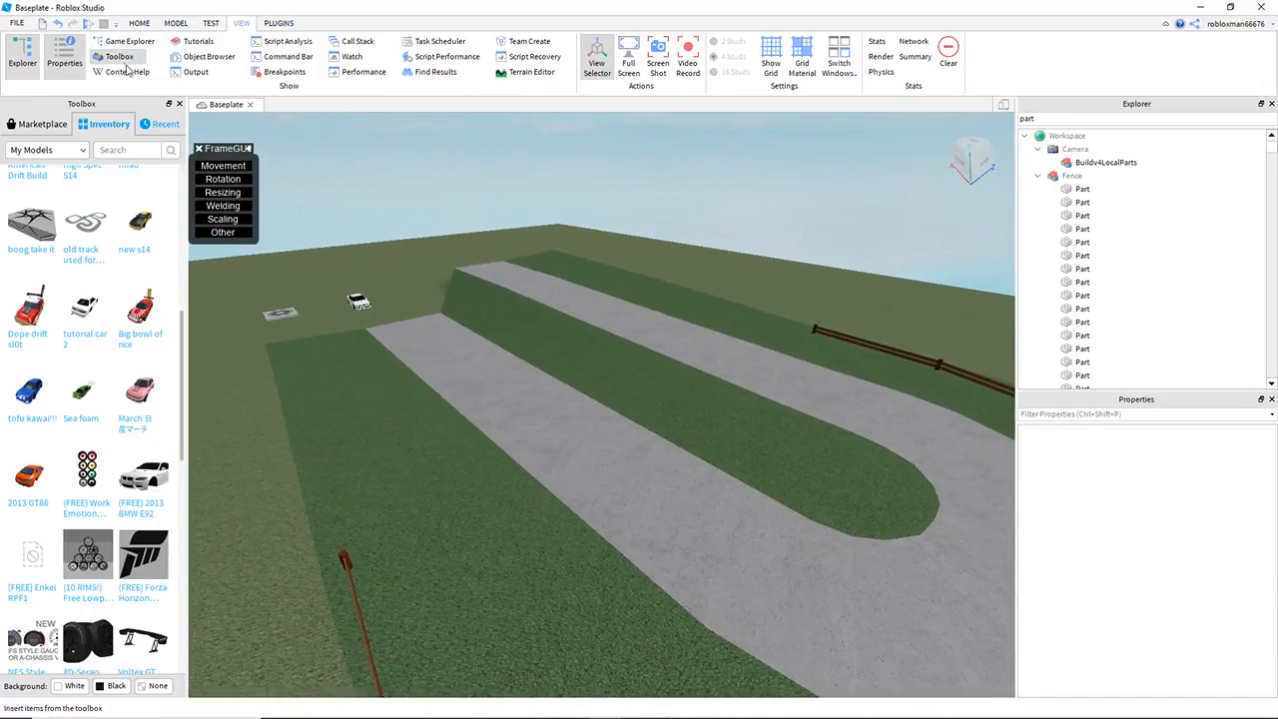
left_click(42, 124)
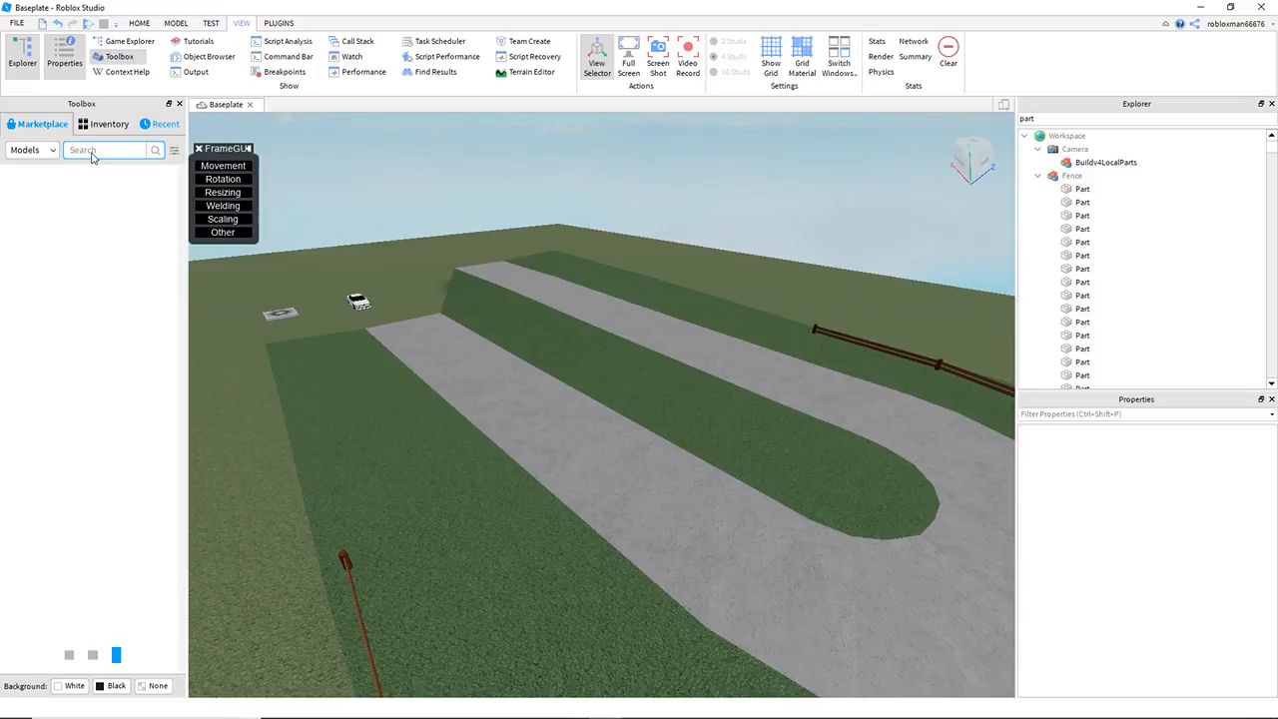
type("Trees")
key("Return")
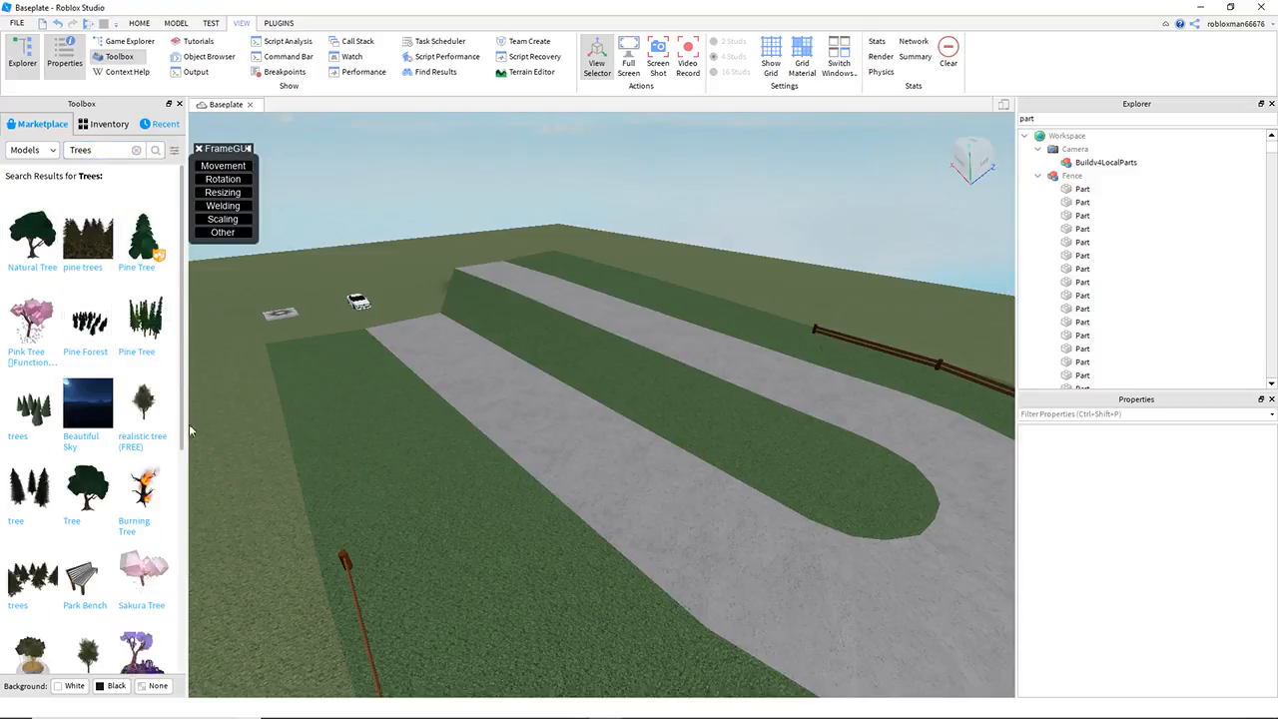
Step: Insert the "realistic tree (FREE)" model and place it on the inner grass strip near the bend
left_click(170, 424)
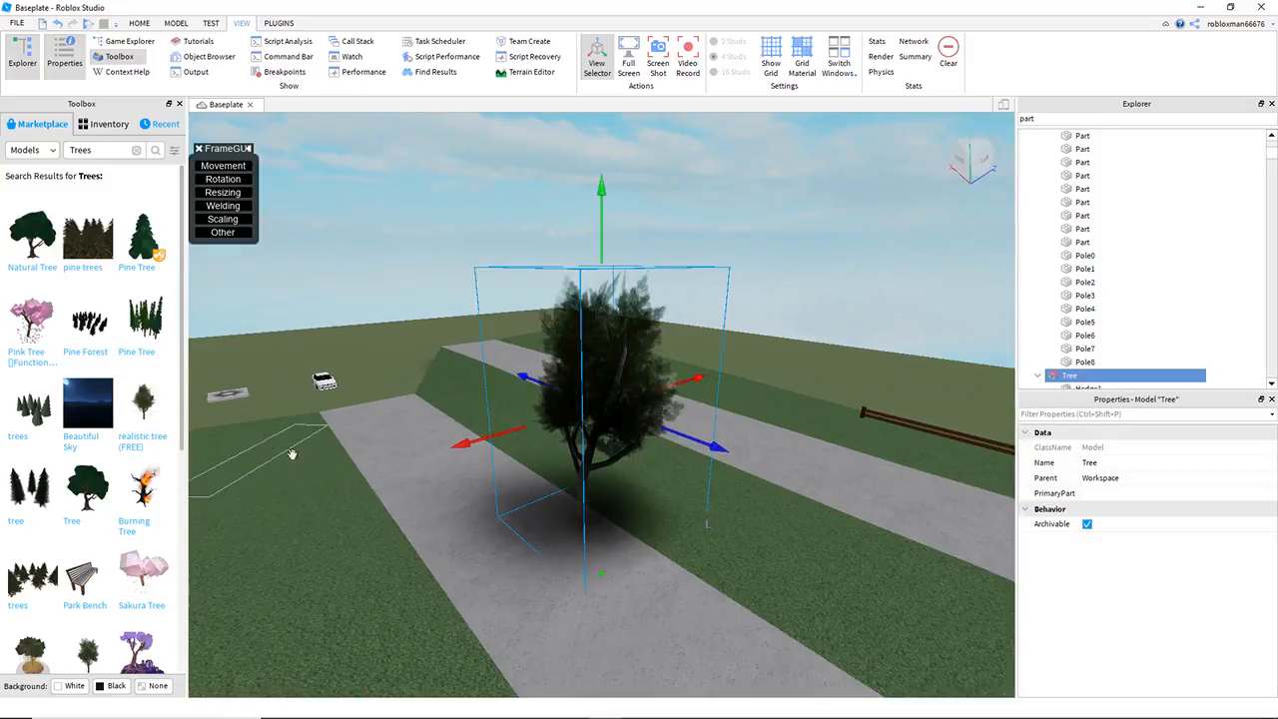
left_click_drag(584, 511, 719, 562)
right_click_drag(708, 533, 720, 563)
left_click_drag(719, 563, 621, 492)
left_click(623, 483)
key("d")
right_click_drag(623, 484, 753, 479)
Step: Paste a copy of the tree and place it on the outer grass near the start of the fence
left_click(752, 236)
key("ctrl+v")
left_click_drag(759, 425, 350, 553)
right_click_drag(351, 553, 413, 378)
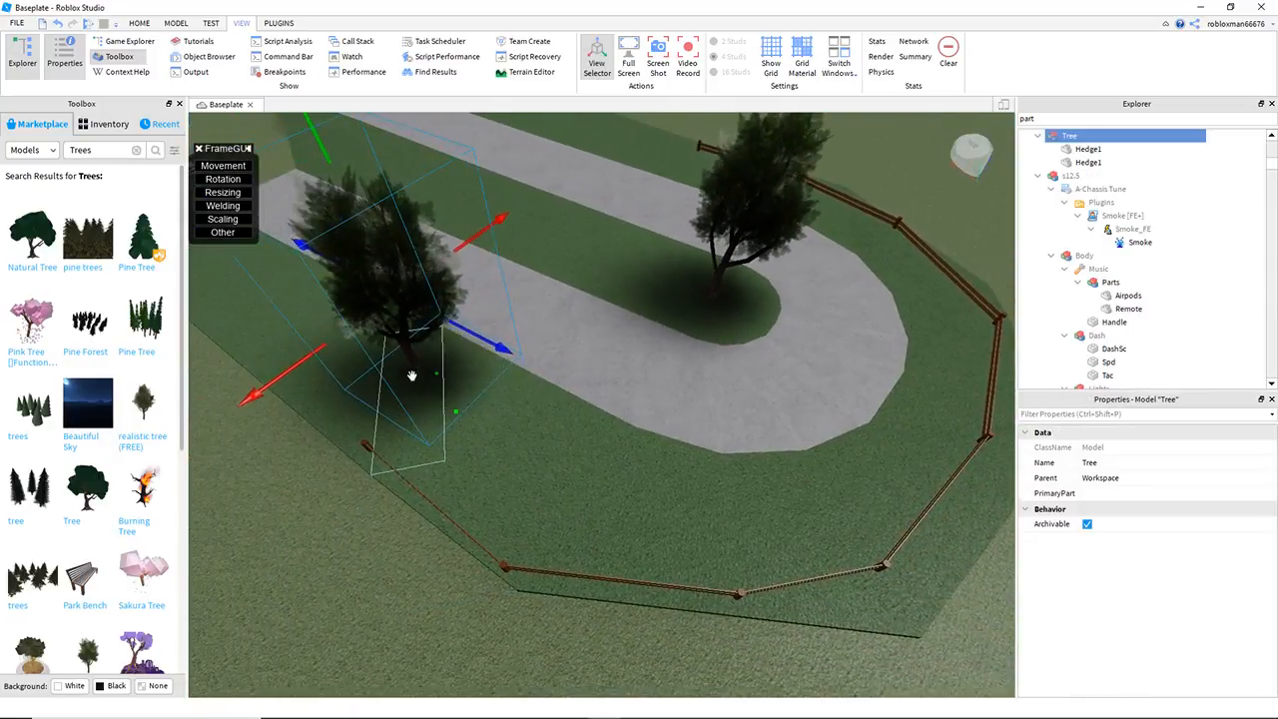
Step: Duplicate the tree several times and spread the copies over the grass along the road
left_click_drag(410, 355, 544, 270)
key("ctrl+d")
right_click_drag(545, 270, 558, 258)
left_click_drag(490, 245, 645, 189)
key("ctrl+d")
key("w")
right_click_drag(644, 190, 662, 307)
left_click(462, 228)
right_click_drag(463, 228, 511, 241)
Step: Start a play test of the place
key("d")
key("s")
key("w")
key("s")
key("a")
mouse_move(453, 274)
right_mouse_down()
mouse_move(402, 280)
mouse_move(449, 337)
mouse_move(463, 261)
right_mouse_up()
key("w")
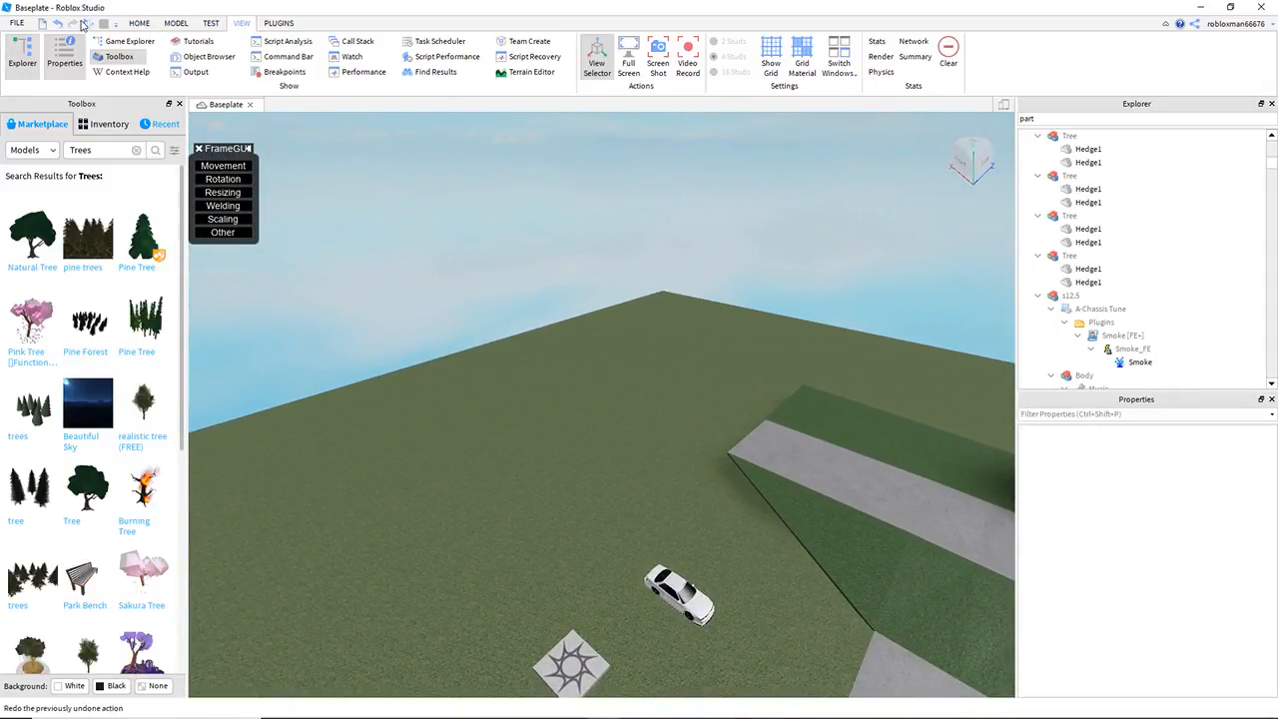
left_click(88, 24)
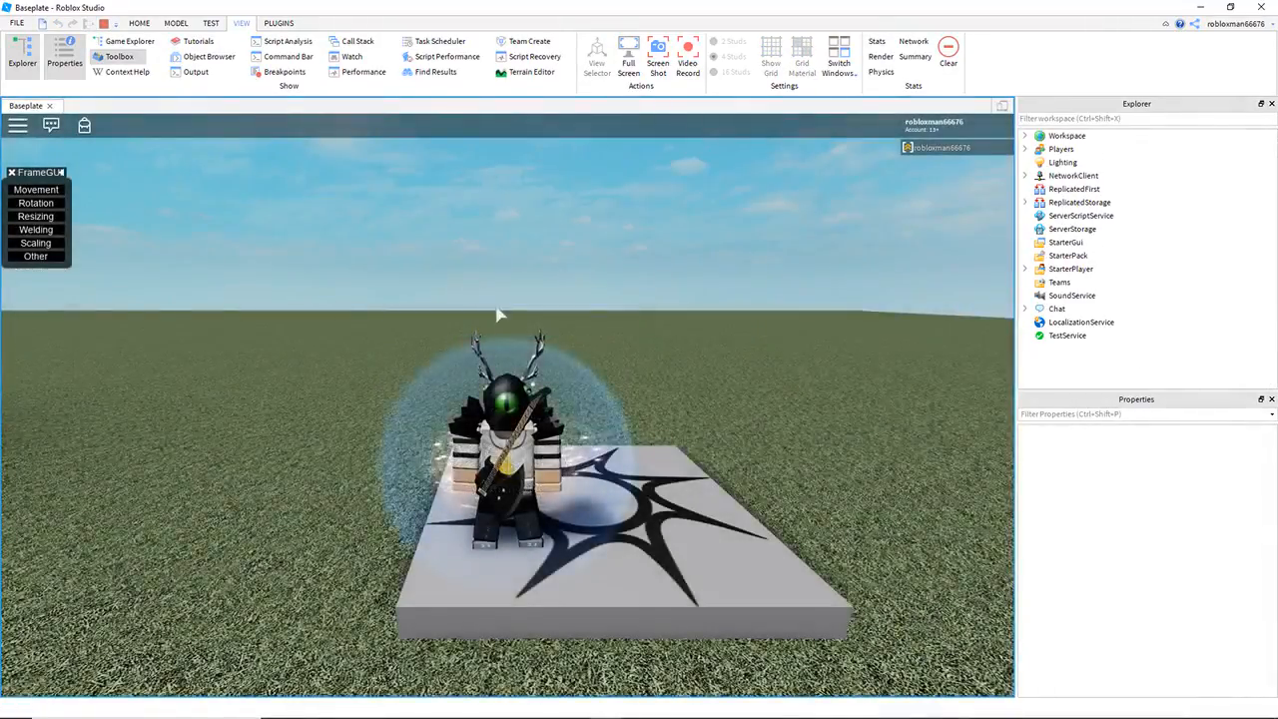
Step: Get into the white car and drive it from the grass onto the road
key("w")
right_click_drag(500, 314, 569, 402)
key("space")
key("w")
key("space")
key("d")
key("w")
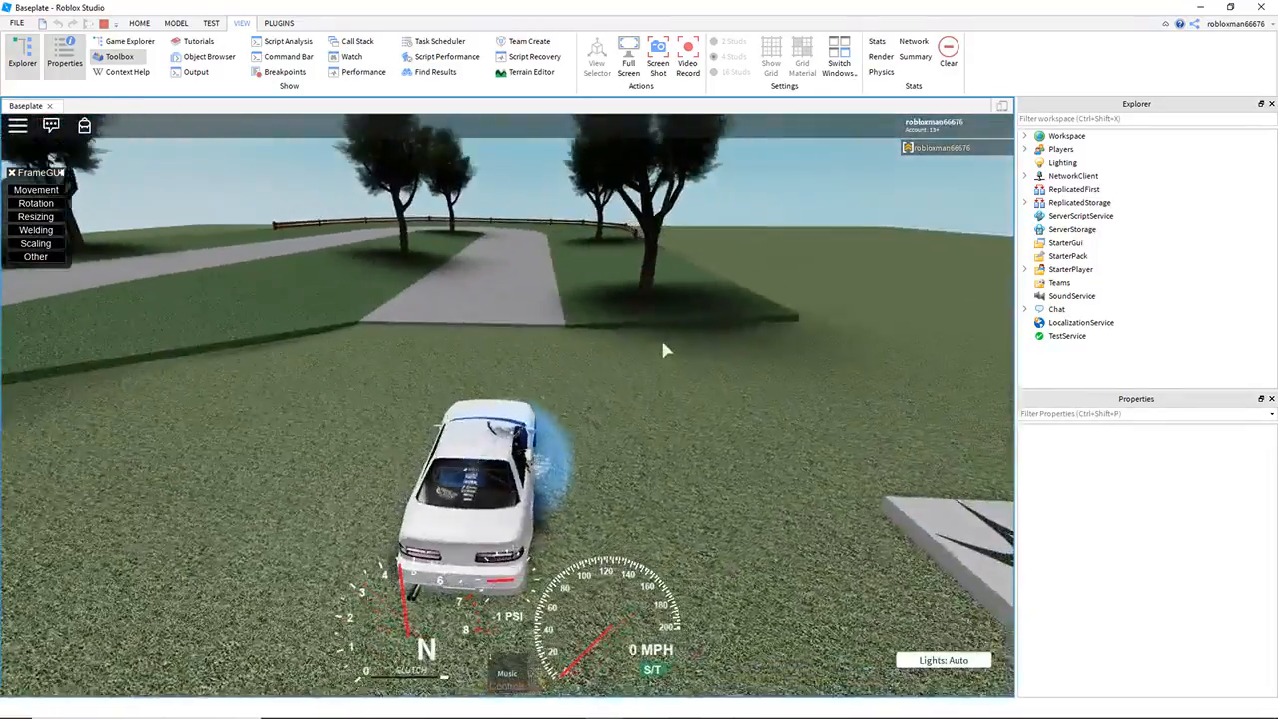
key("w")
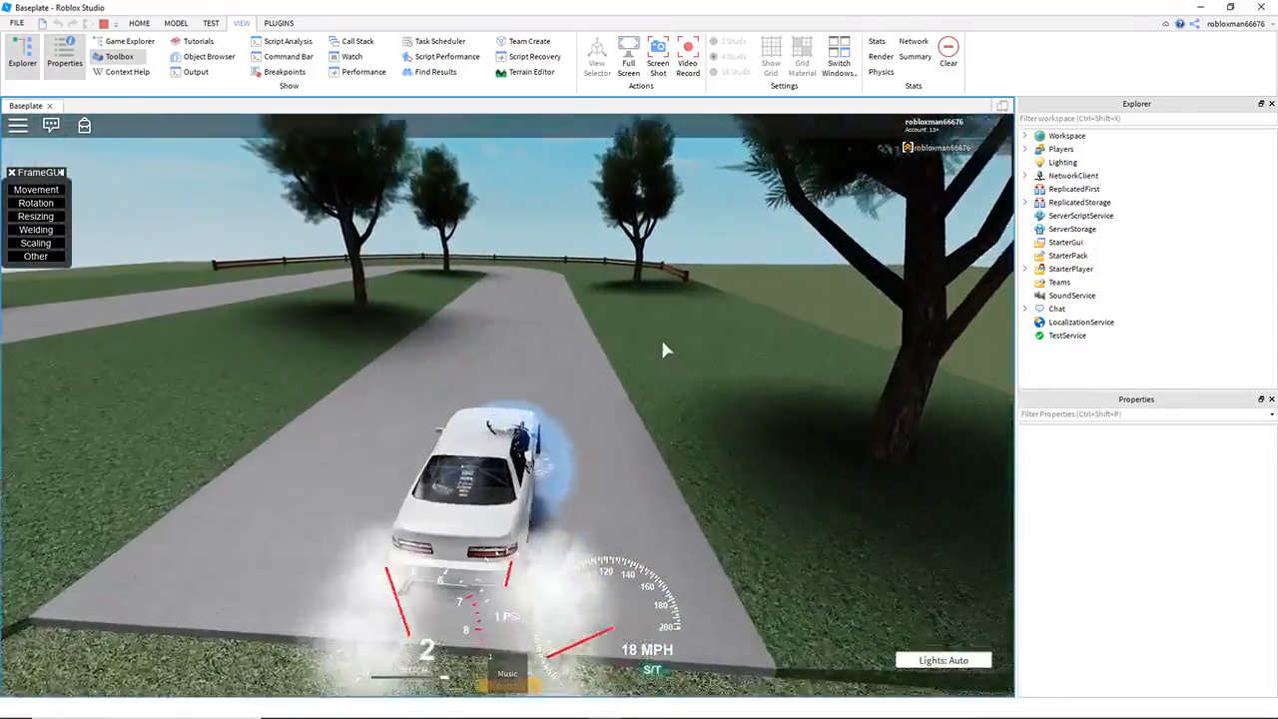
Step: Drive the white car up the road, drift it around the U-shaped bend and follow the other straight to its end
key("e")
key("w")
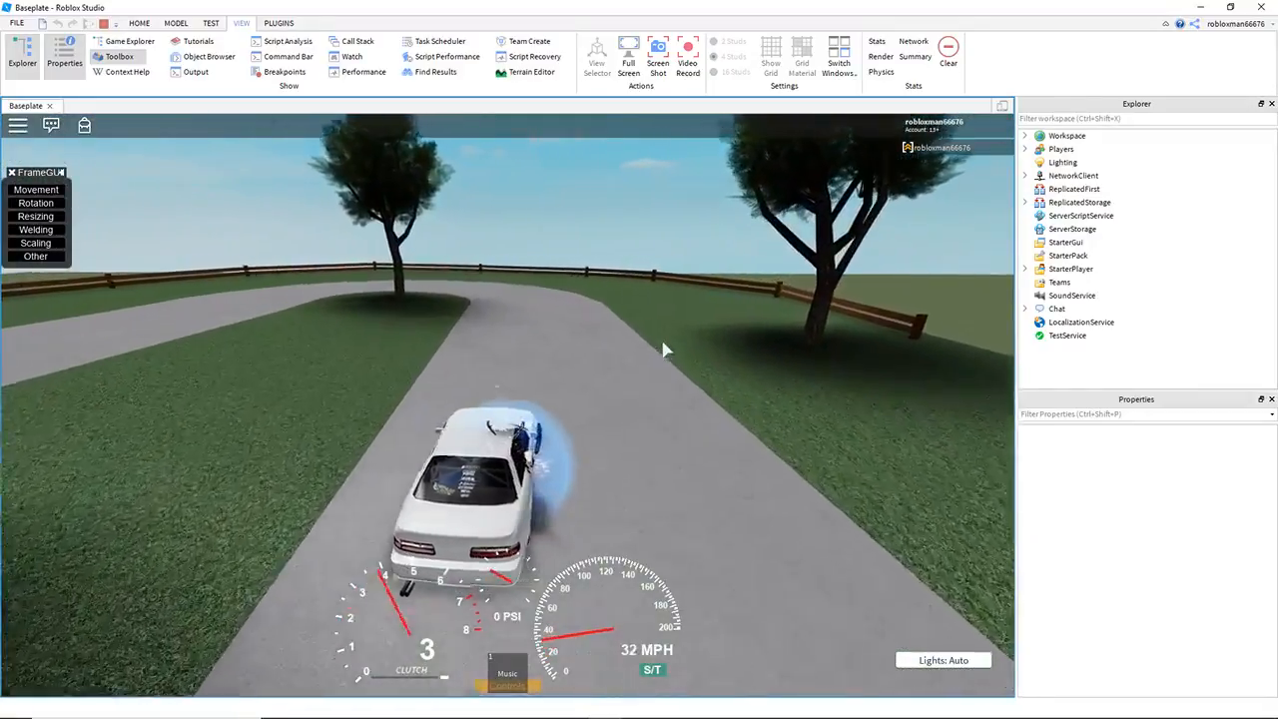
key("a")
key("w")
key("a")
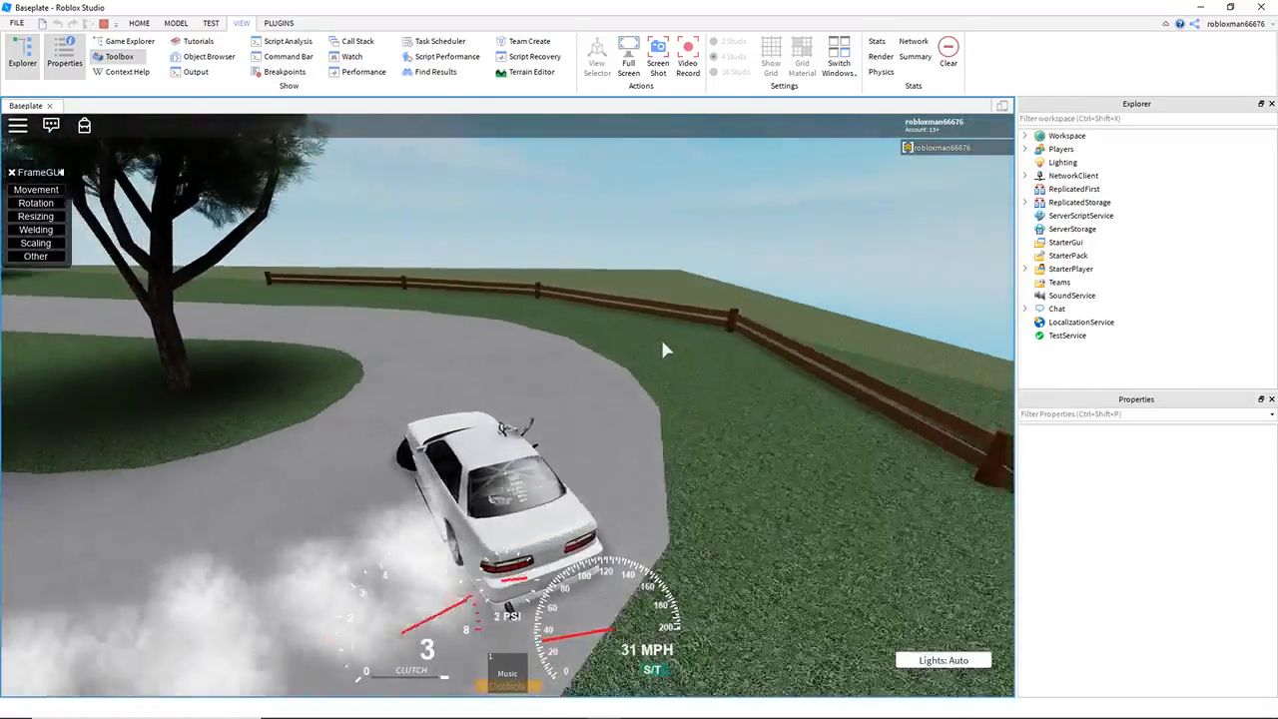
key("w")
key("d")
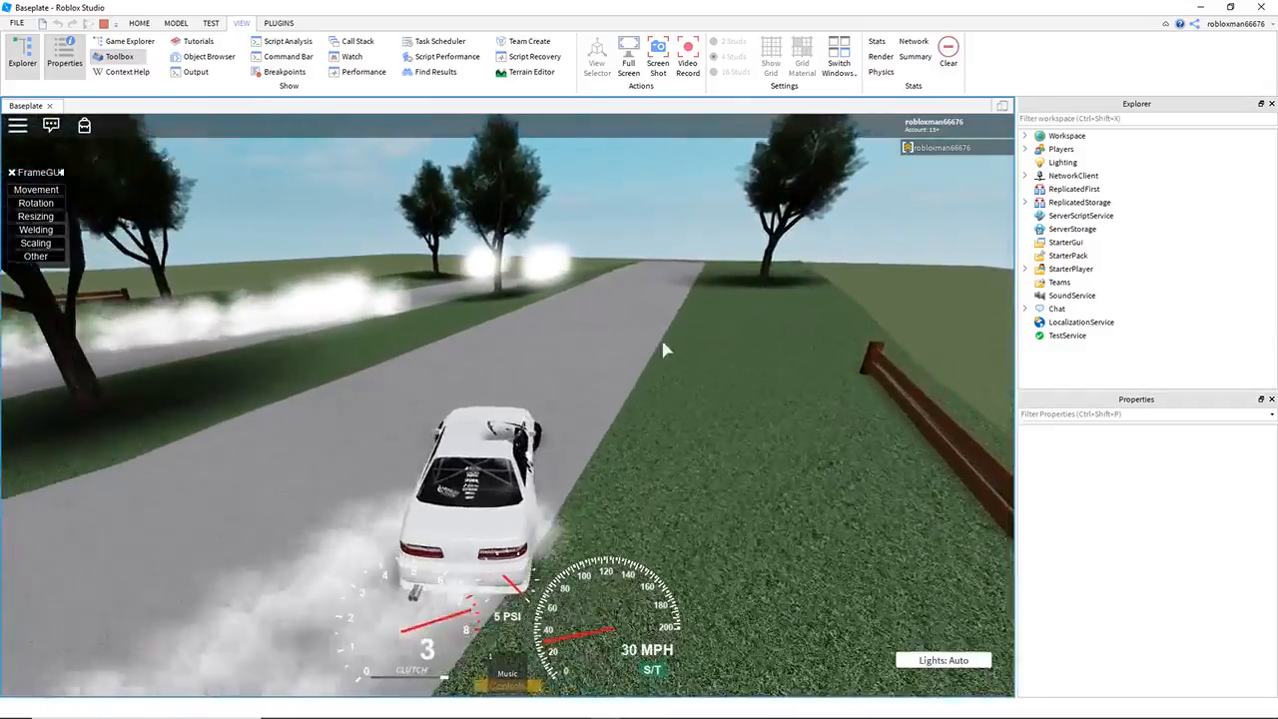
key("e")
key("s")
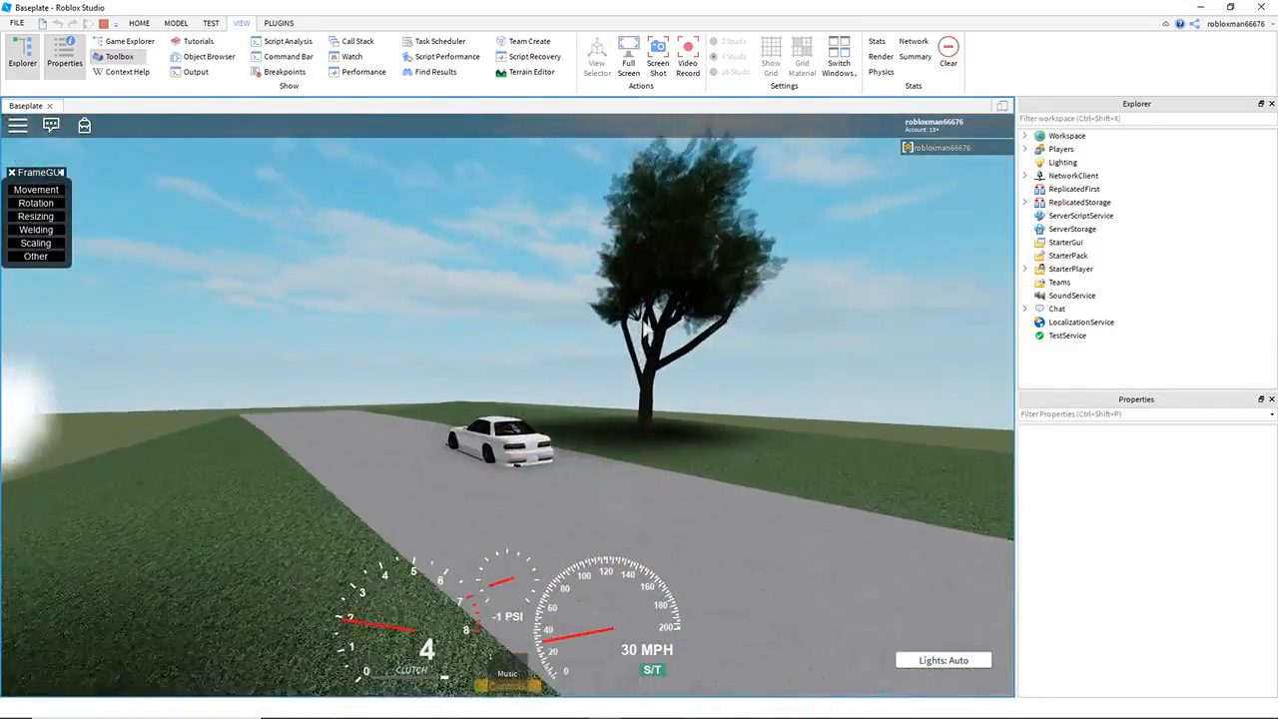
Step: Drift the car back through the U-shaped bend in the opposite direction and onto the first straight
right_click_drag(468, 430, 621, 377)
key("w")
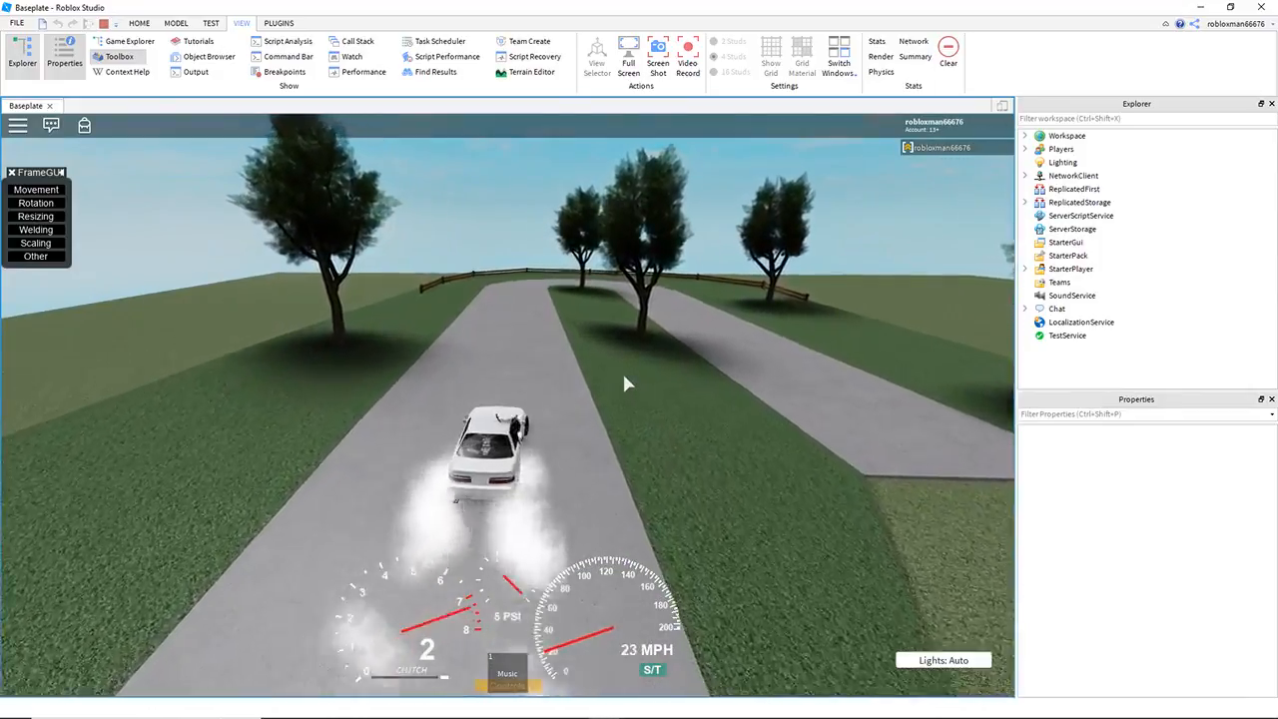
key("a")
key("d")
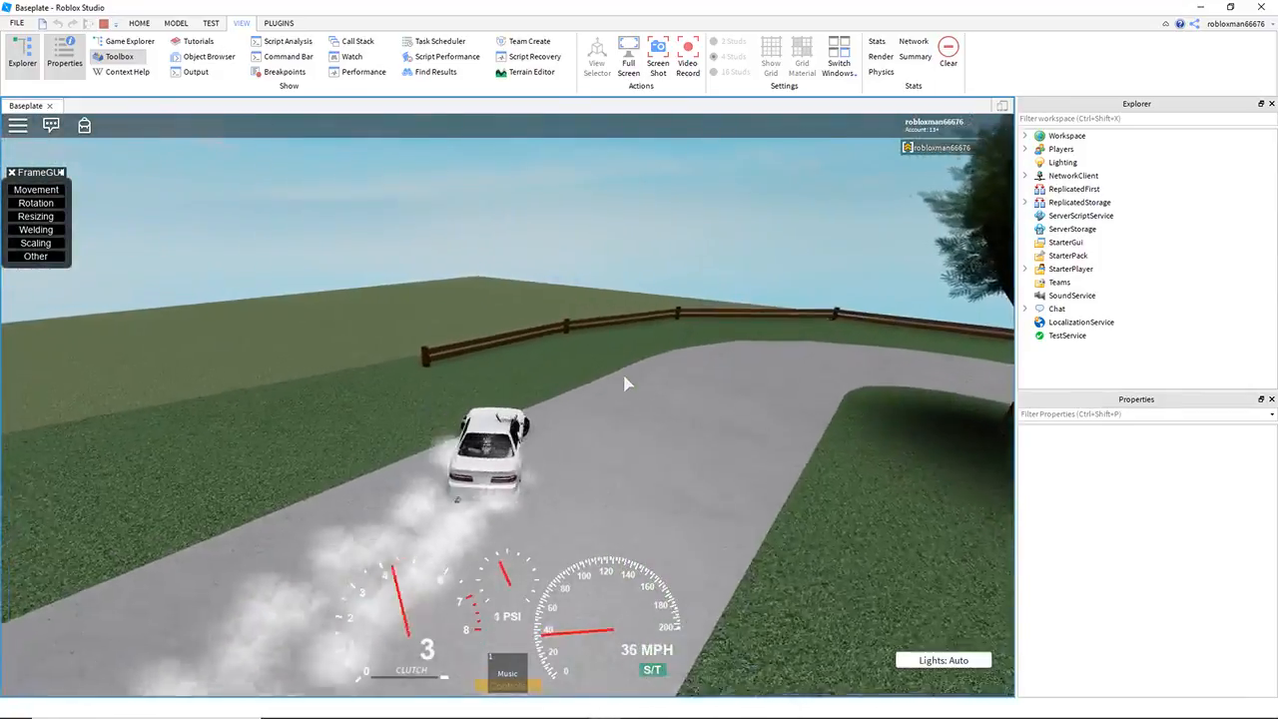
key("w")
key("d")
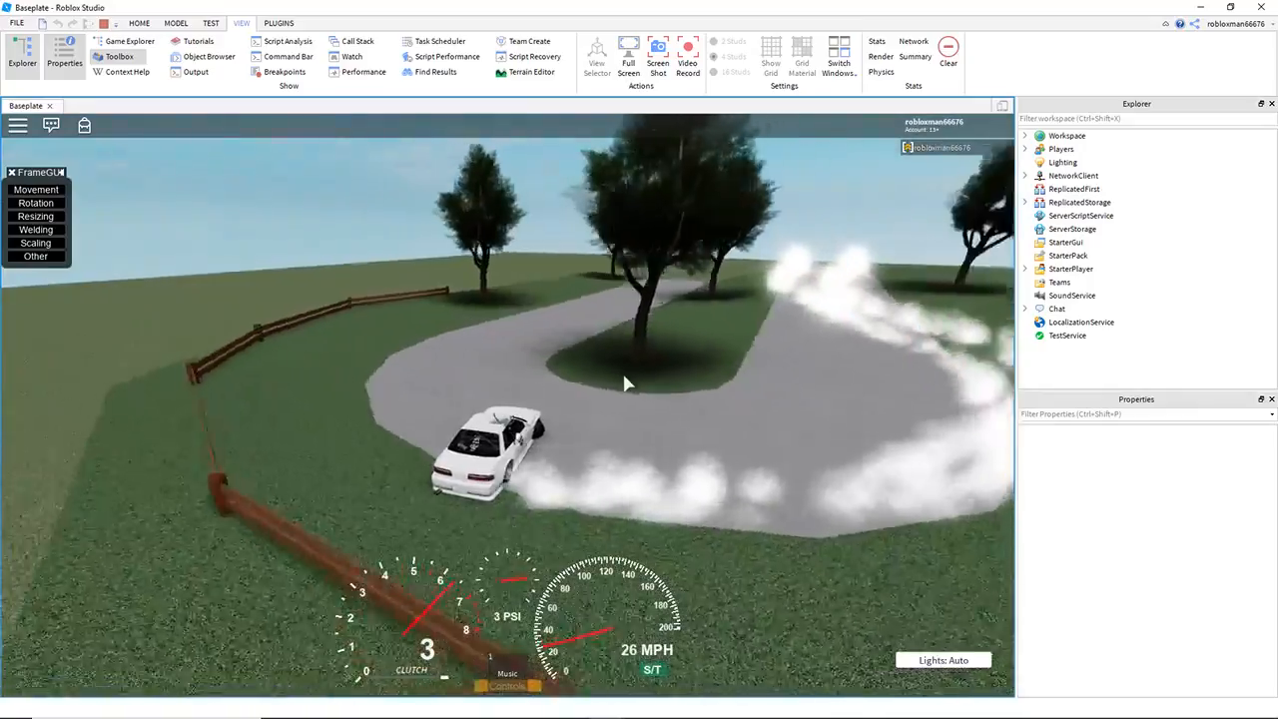
key("w")
key("a")
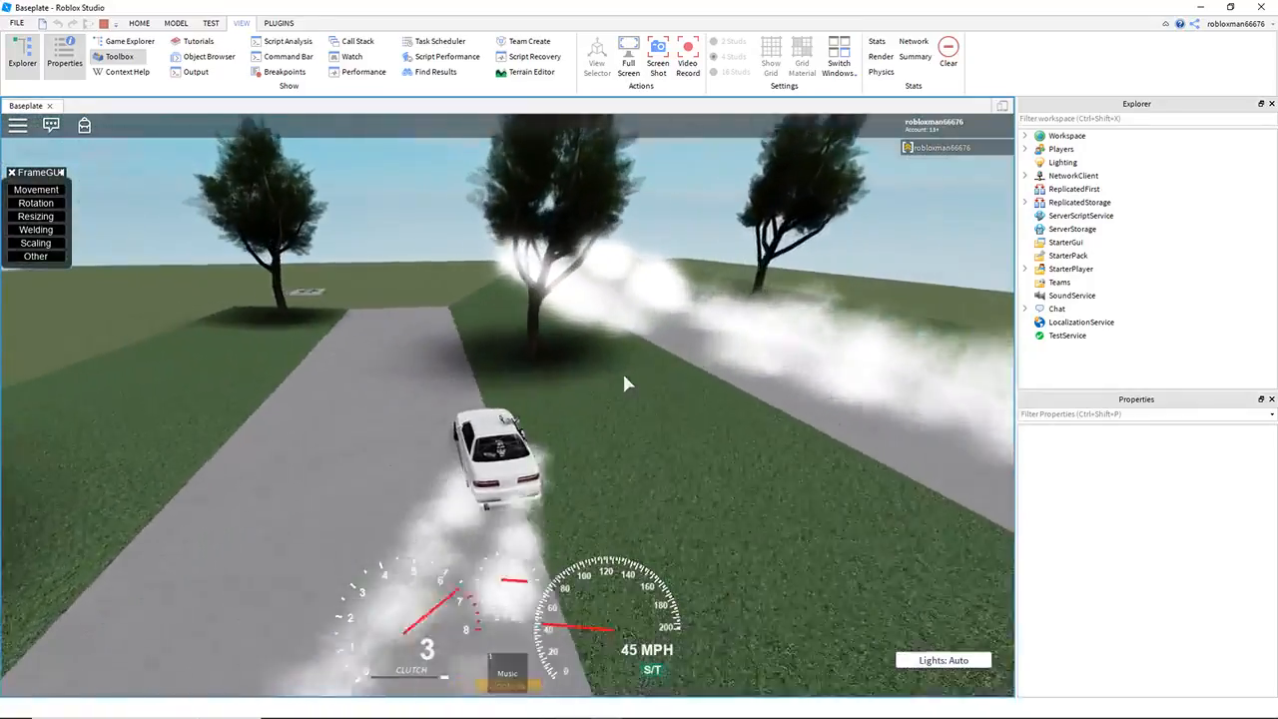
Step: Drive the car off the end of the road onto the baseplate and brake it to a stop
key("w")
key("d")
key("s")
right_click_drag(625, 375, 388, 360)
key("s")
key("d")
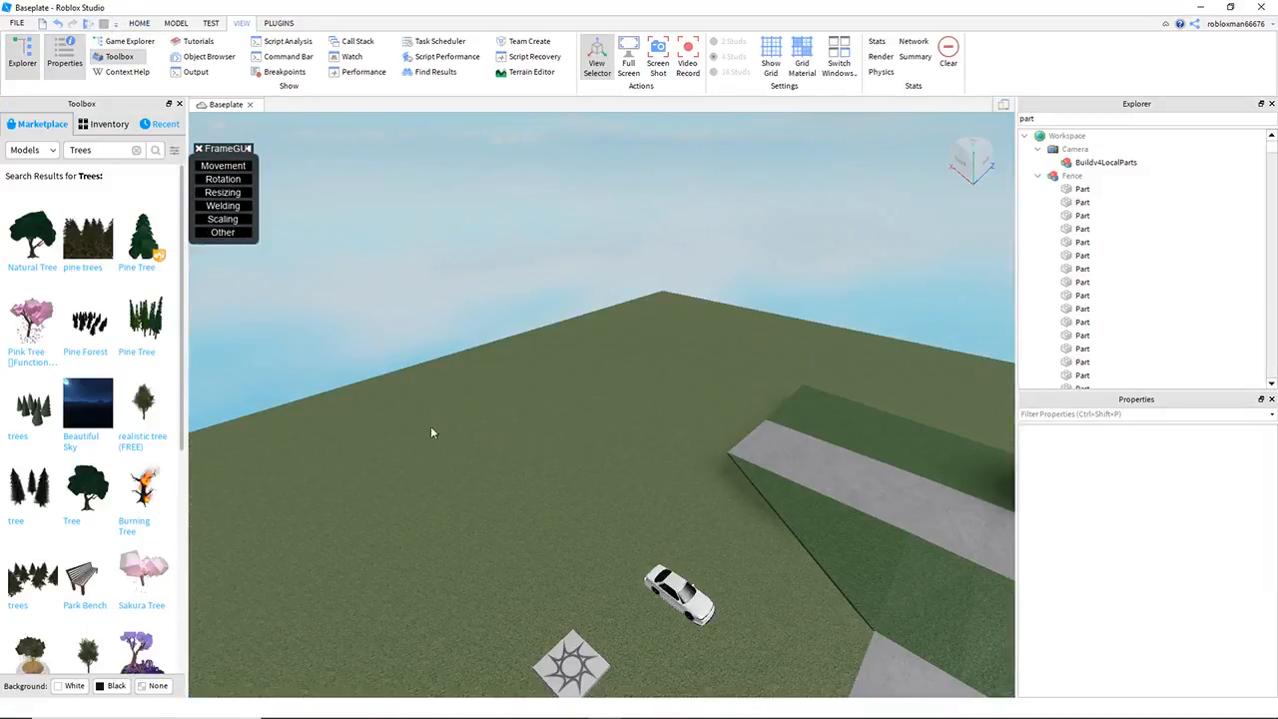
Step: Drive the car once more from the baseplate and end the play test
key("w")
right_click_drag(430, 428, 463, 412)
right_click_drag(607, 394, 605, 394)
key("w")
key("d")
key("s")
left_click(180, 103)
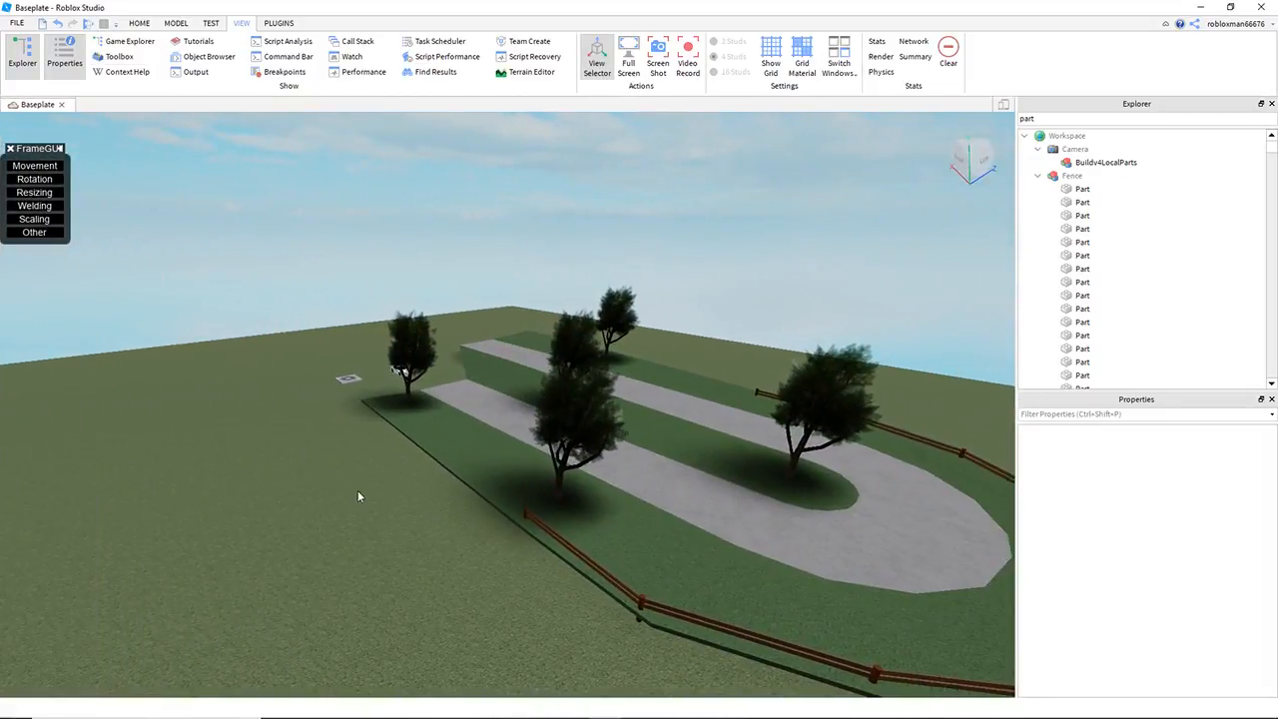
Step: Select the white car and the spawn location beside the road entrance together and delete them
key("a")
right_click_drag(353, 502, 353, 502)
key("a")
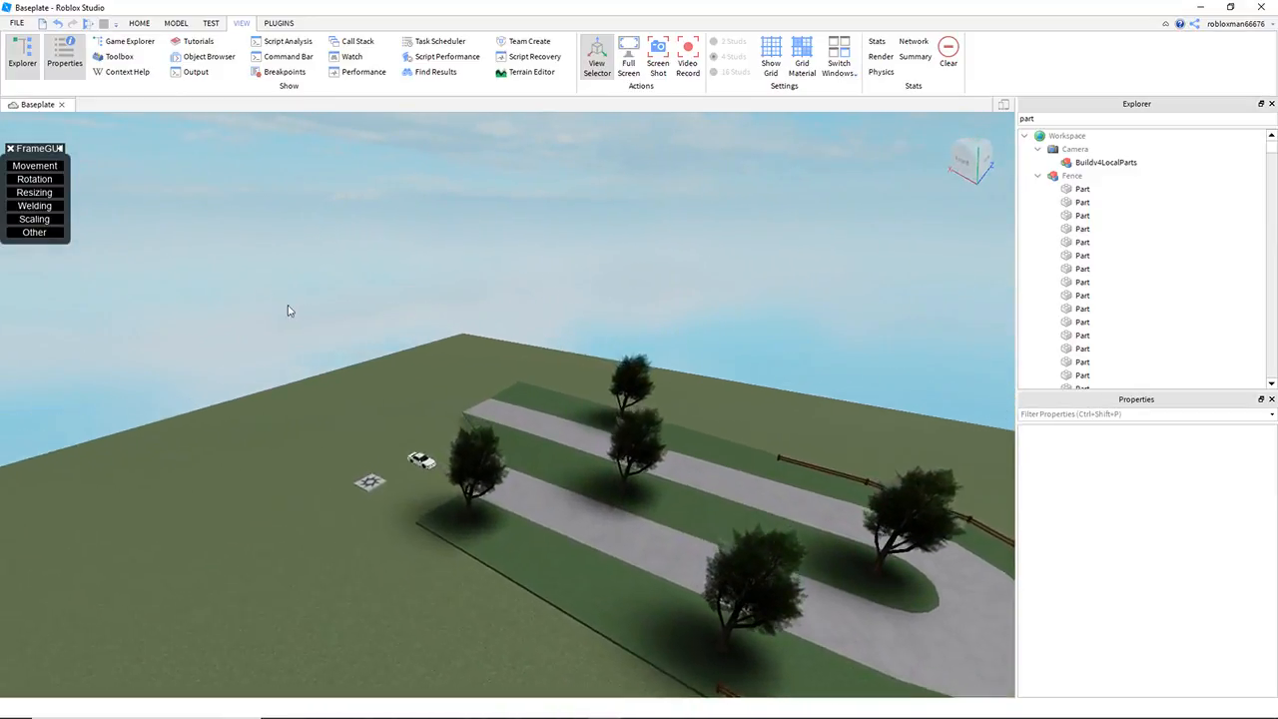
left_click_drag(274, 320, 463, 480)
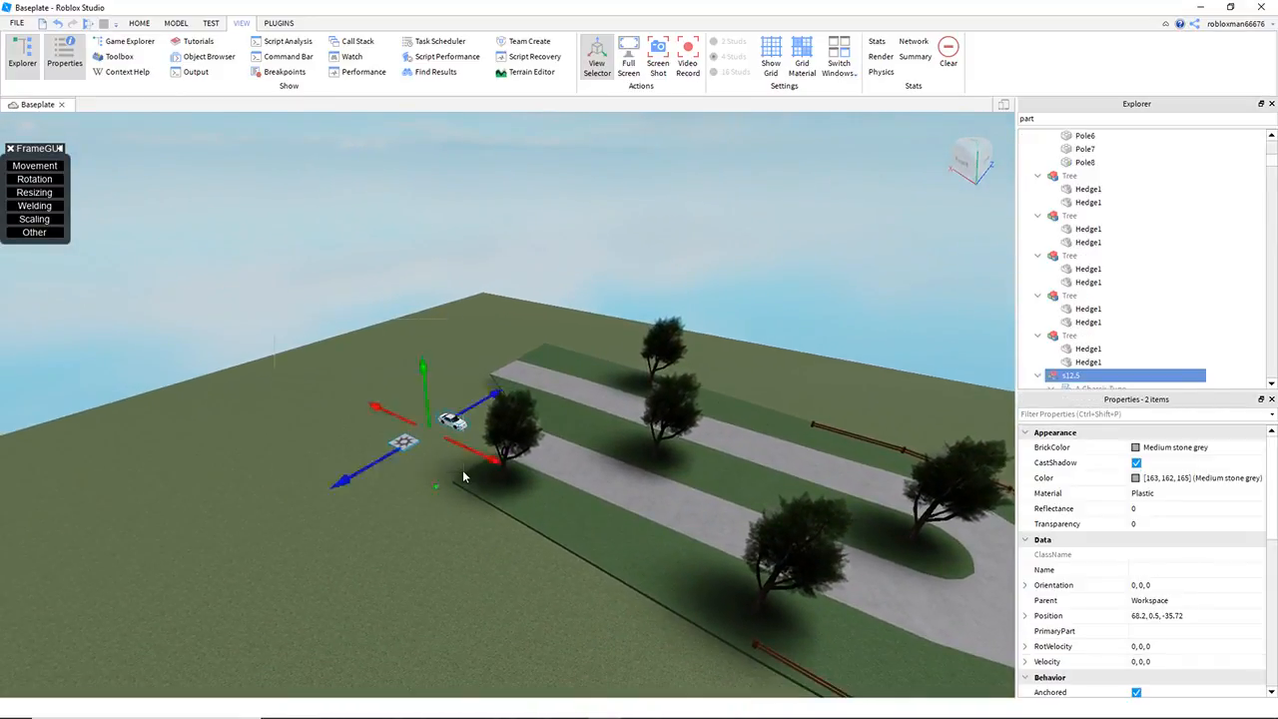
key("Delete")
Step: Close the Explorer and Properties windows and show the whole finished road with its fence and trees
key("w")
right_click_drag(436, 300, 438, 300)
key("s")
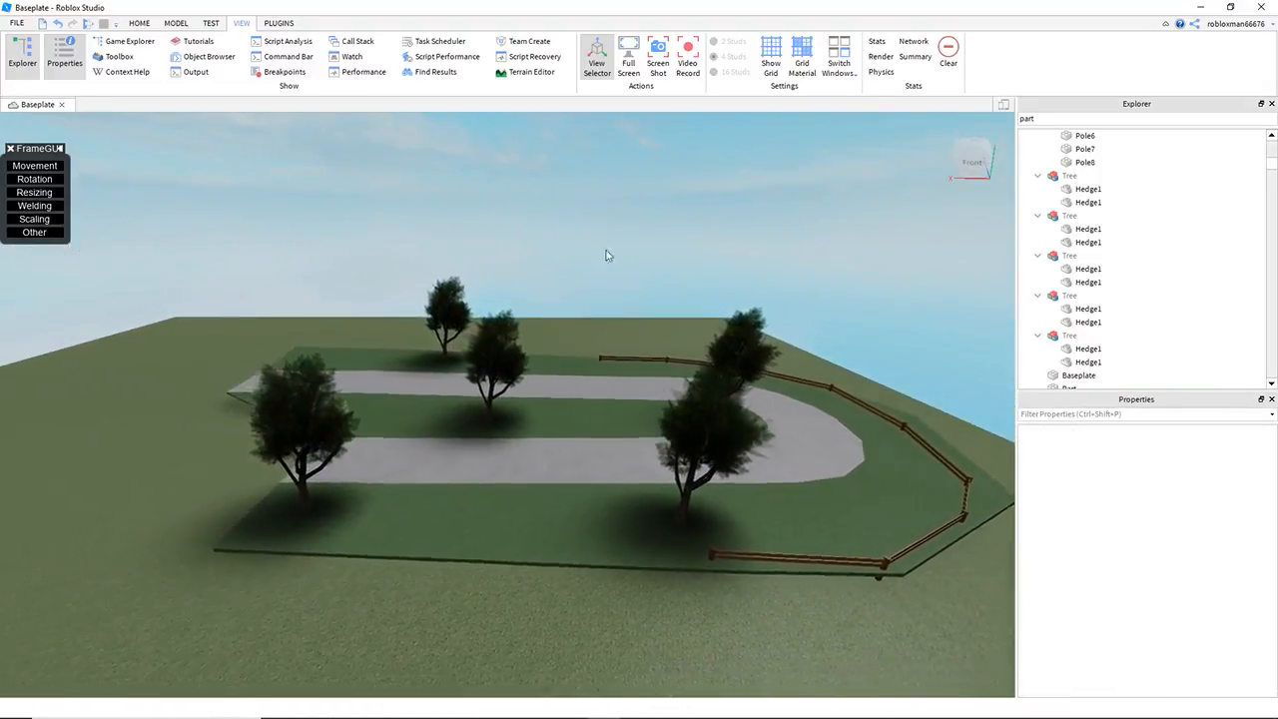
left_click(1273, 104)
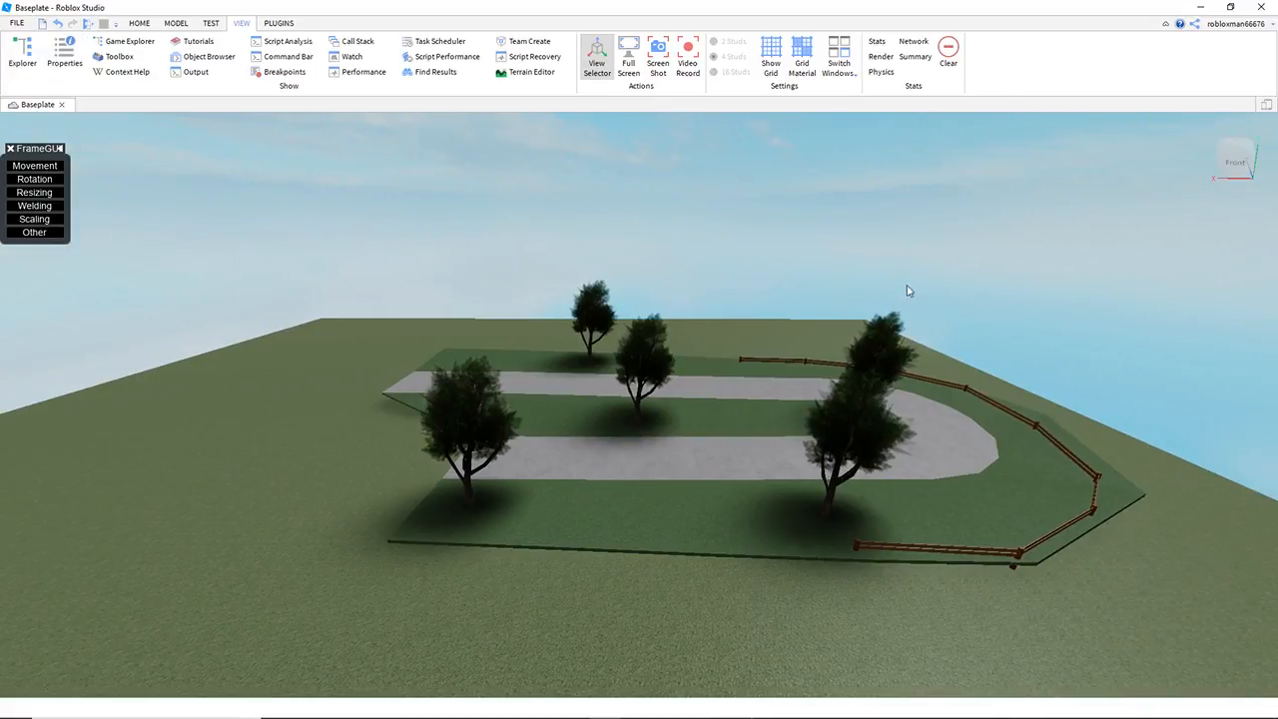
key("w")
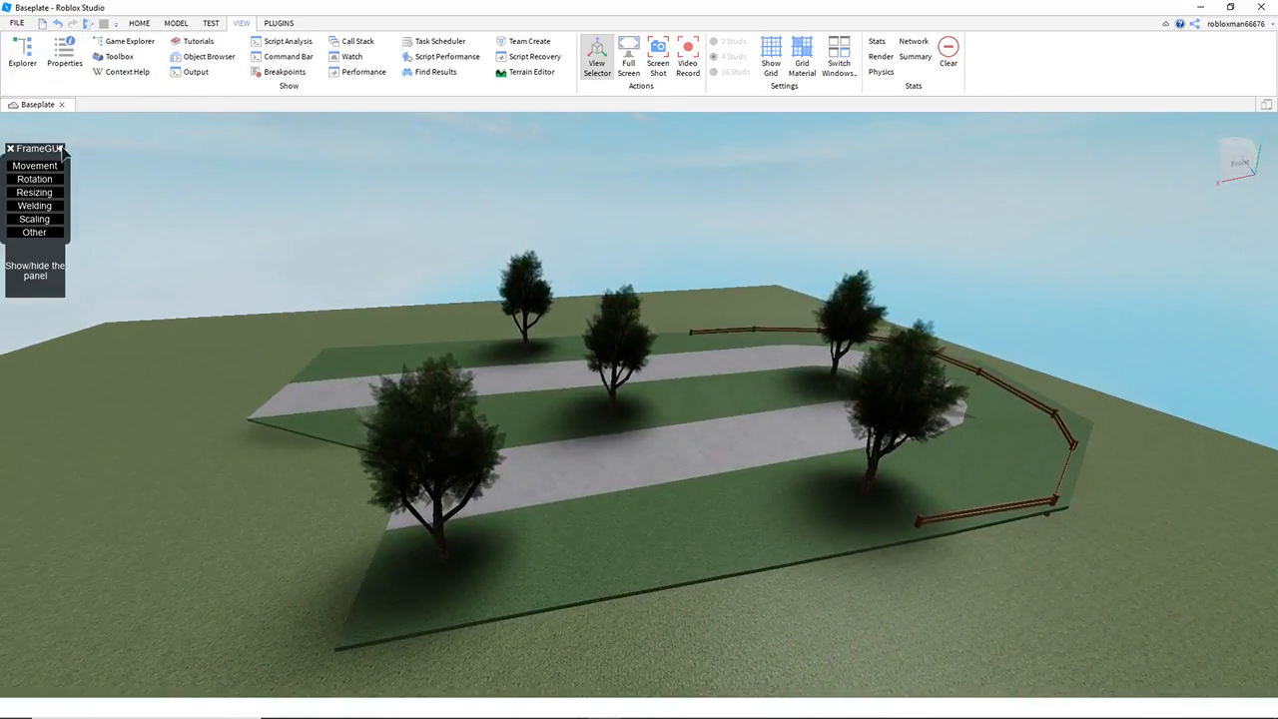